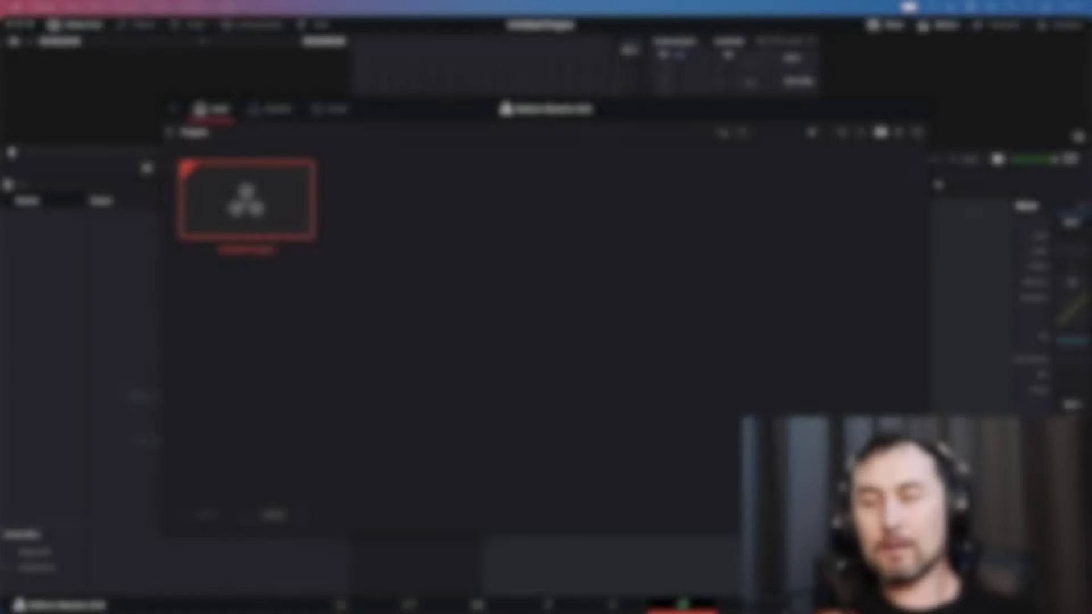
# Bring Resolve's Project Manager with the Untitled Project to the front and nudge its window slightly
pyautogui.click(816, 294)
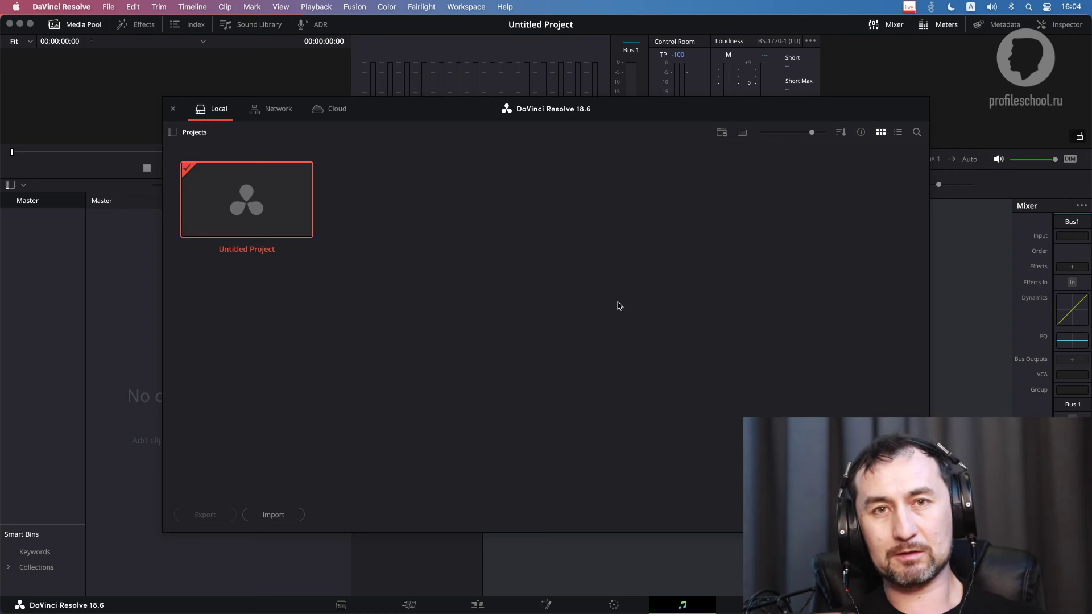
pyautogui.moveTo(449, 120); pyautogui.dragTo(462, 124)
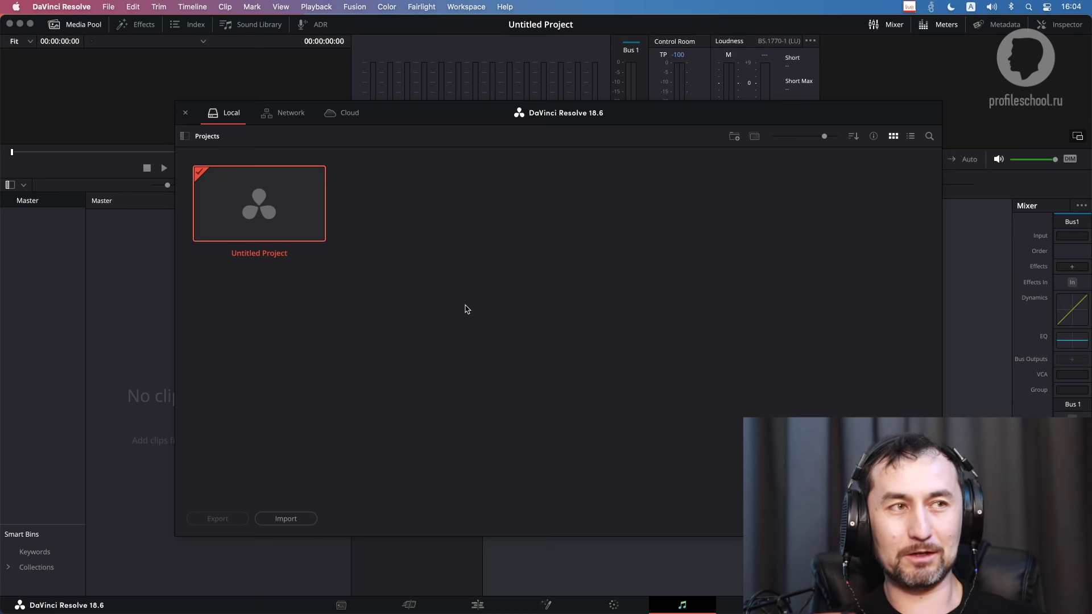
# Restore the Lesson 01 build soundtrack project from its .dra archive in the Project Manager
pyautogui.rightClick(466, 309)
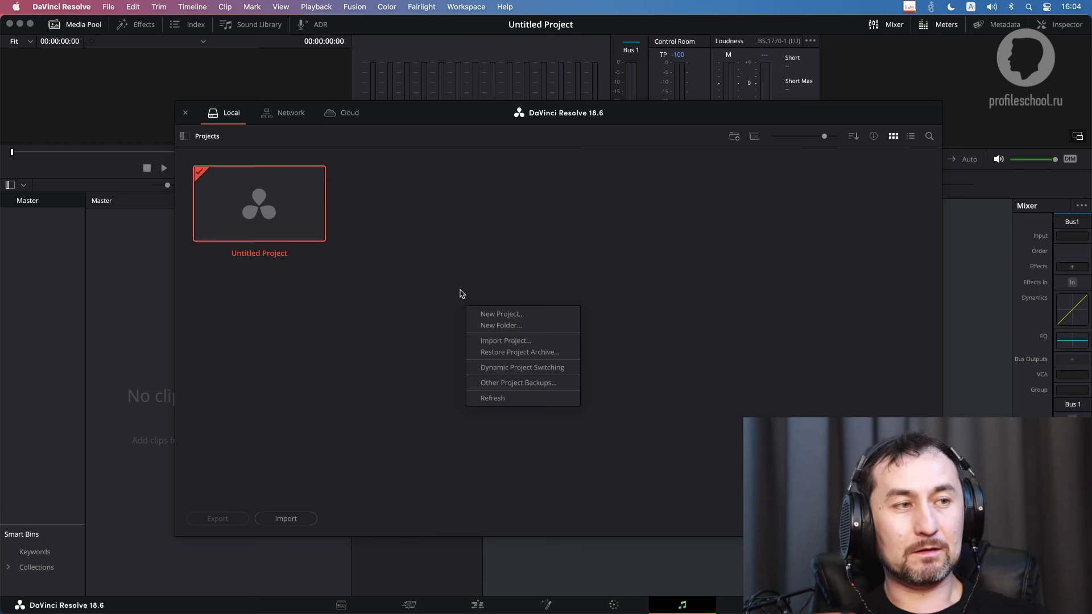
pyautogui.click(508, 353)
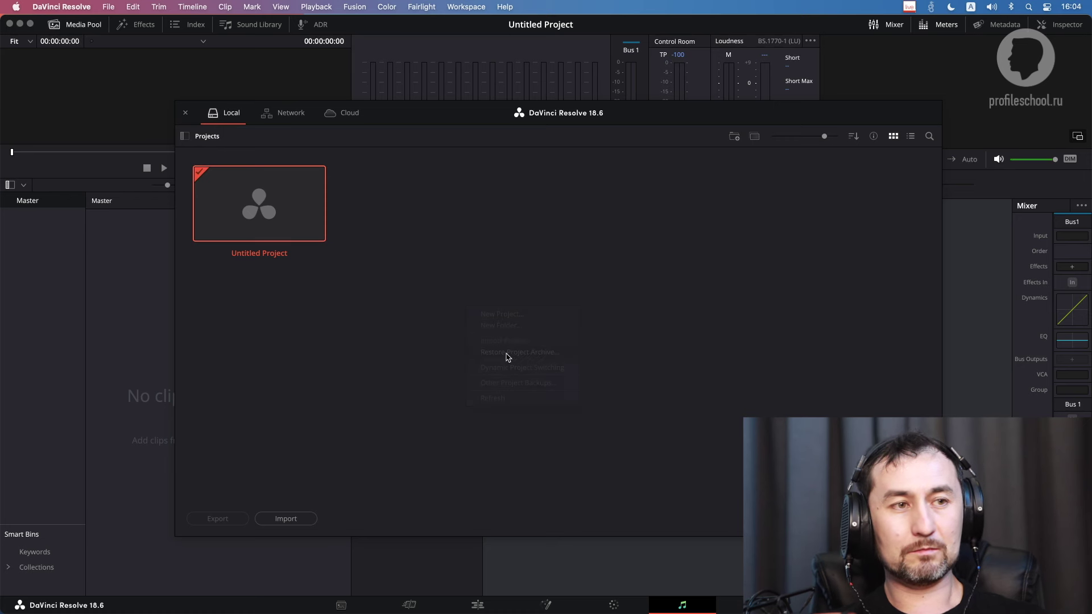
pyautogui.click(616, 93)
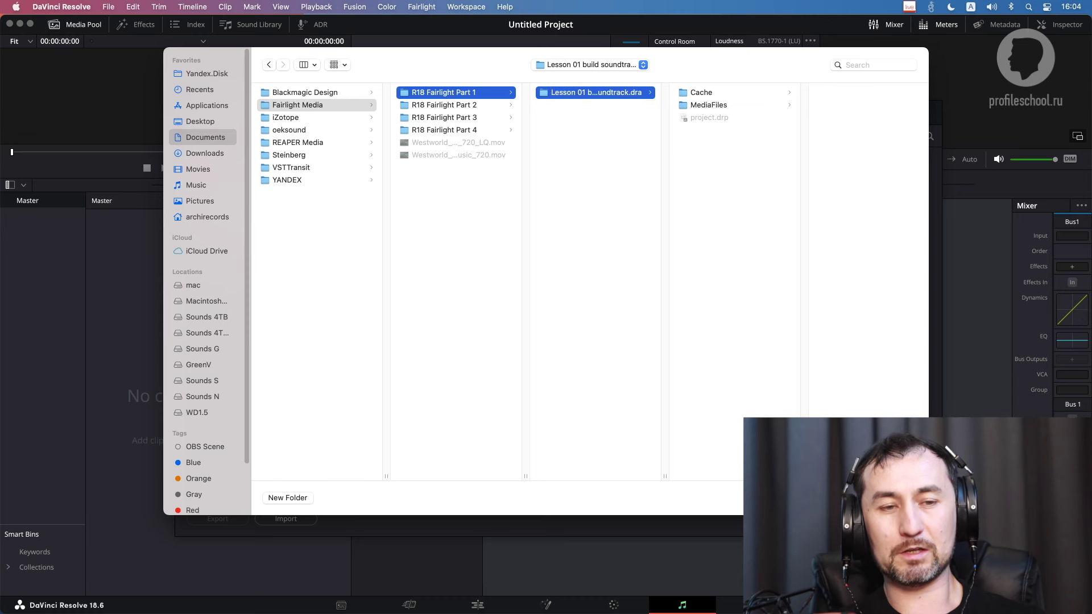
pyautogui.press('Return')
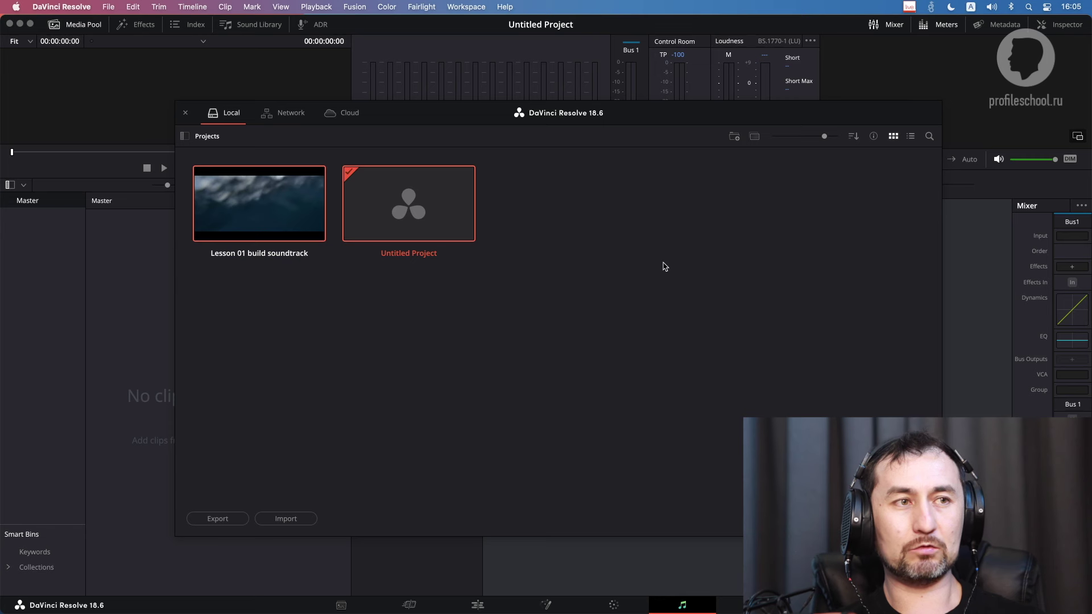
# Open Lesson 01 build soundtrack, hide Media Pool and Mixer, and keep the 1 GOW Trailer basic Tracks Start timeline with meters on
pyautogui.doubleClick(287, 209)
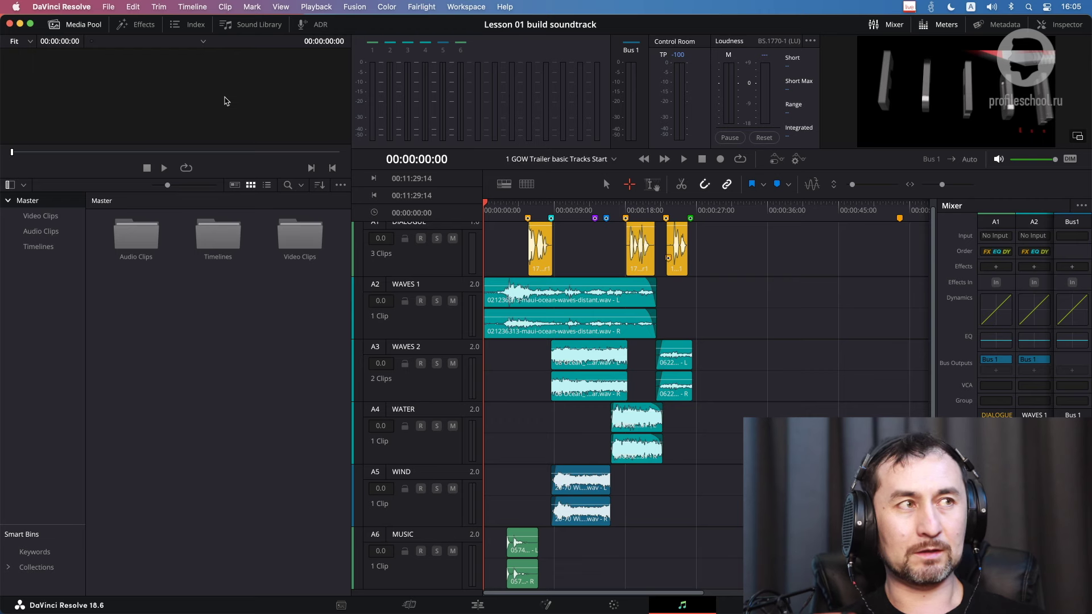
pyautogui.click(68, 25)
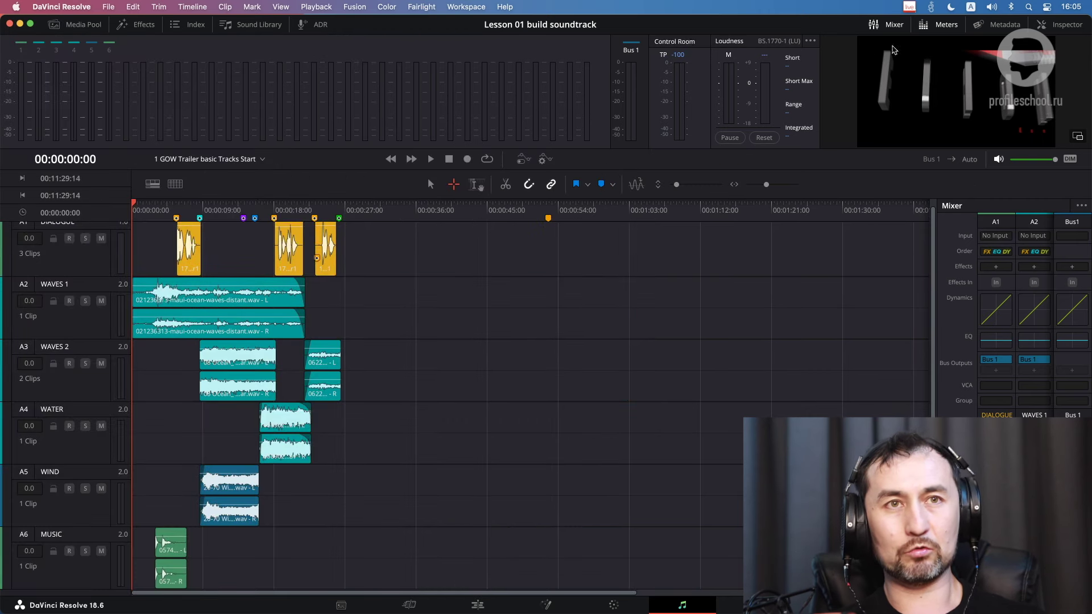
pyautogui.click(895, 27)
pyautogui.click(939, 27)
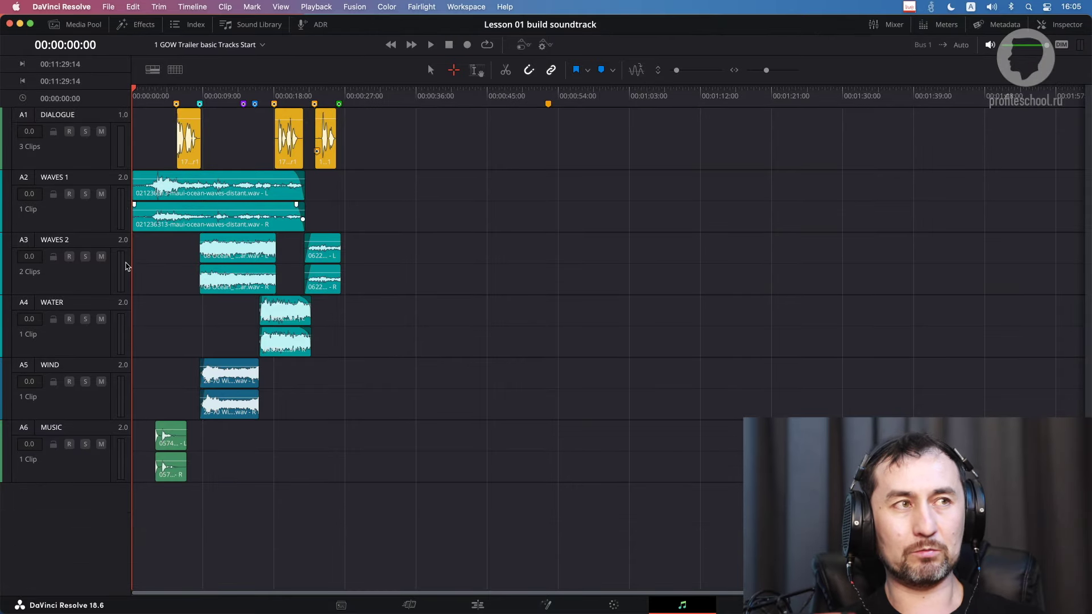
pyautogui.click(262, 45)
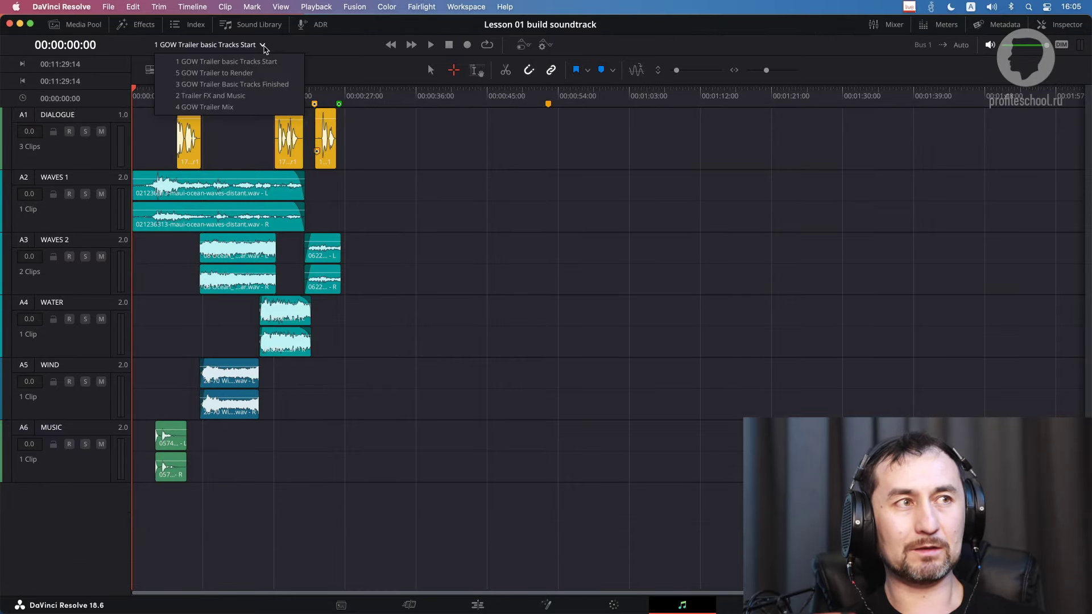
pyautogui.click(199, 62)
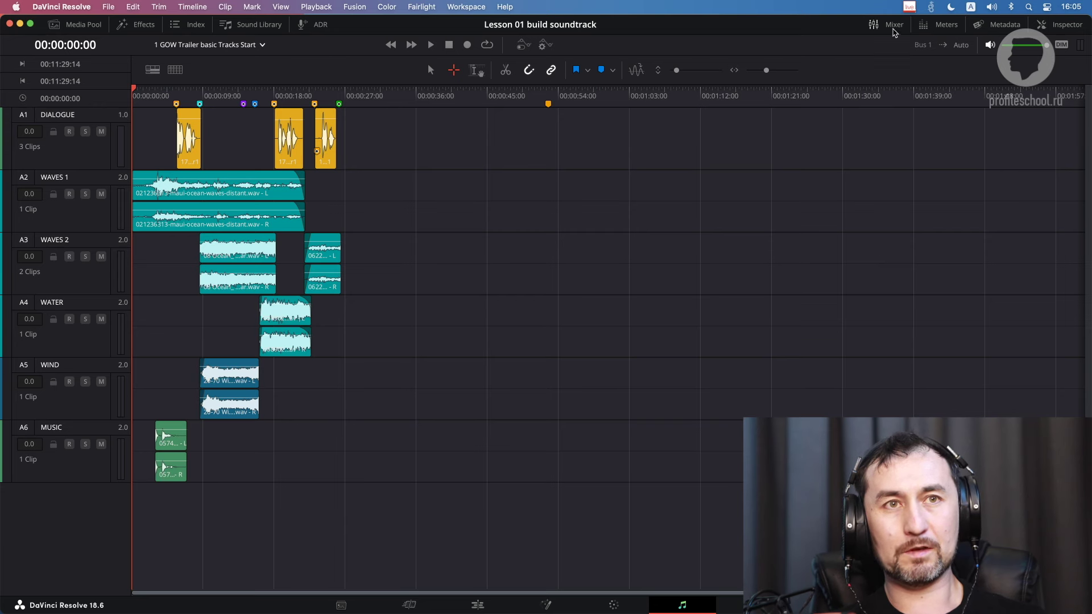
pyautogui.click(918, 26)
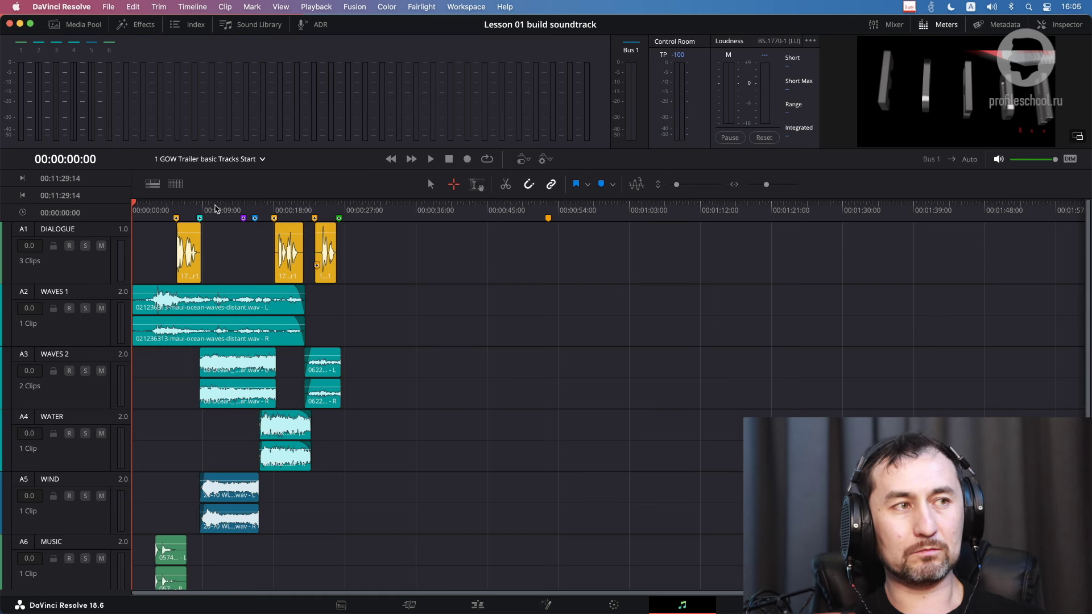
# Audition the soundtrack around 8–10 seconds, turning on track automation along the way
pyautogui.click(216, 206)
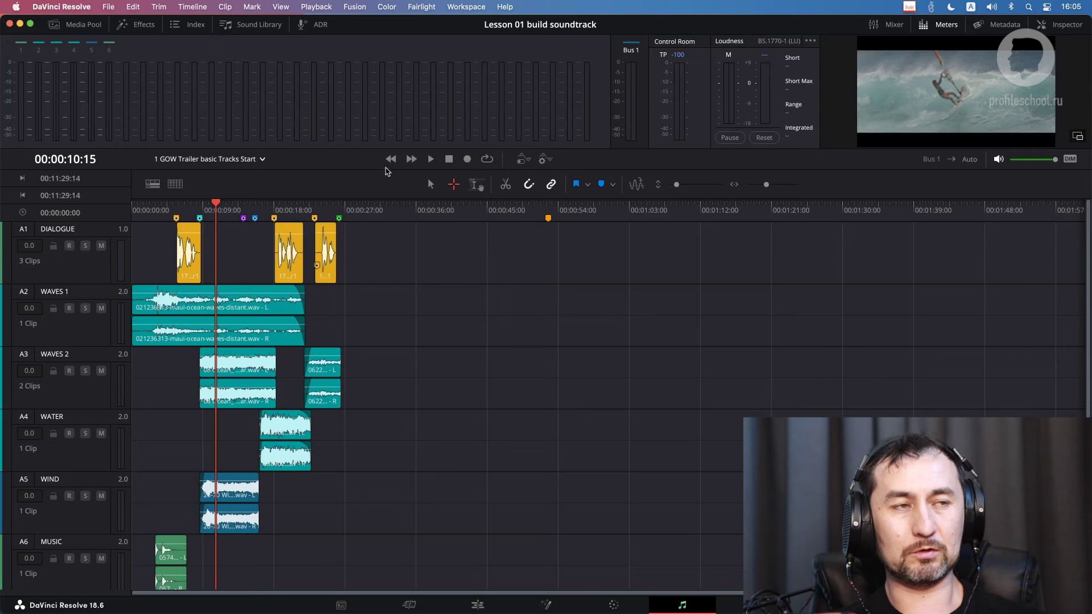
pyautogui.click(393, 160)
pyautogui.click(411, 159)
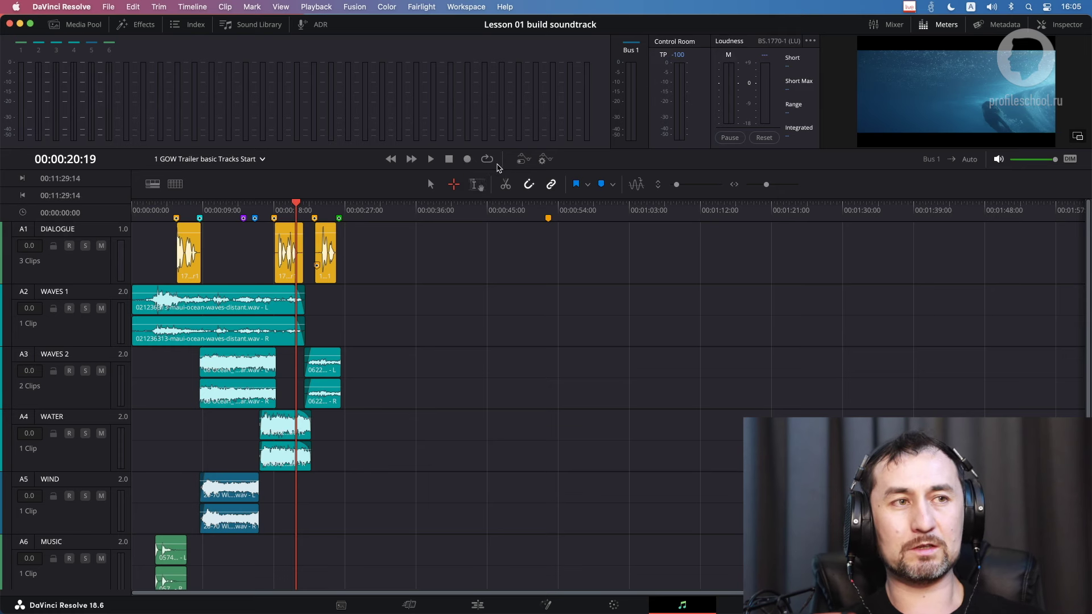
pyautogui.click(429, 161)
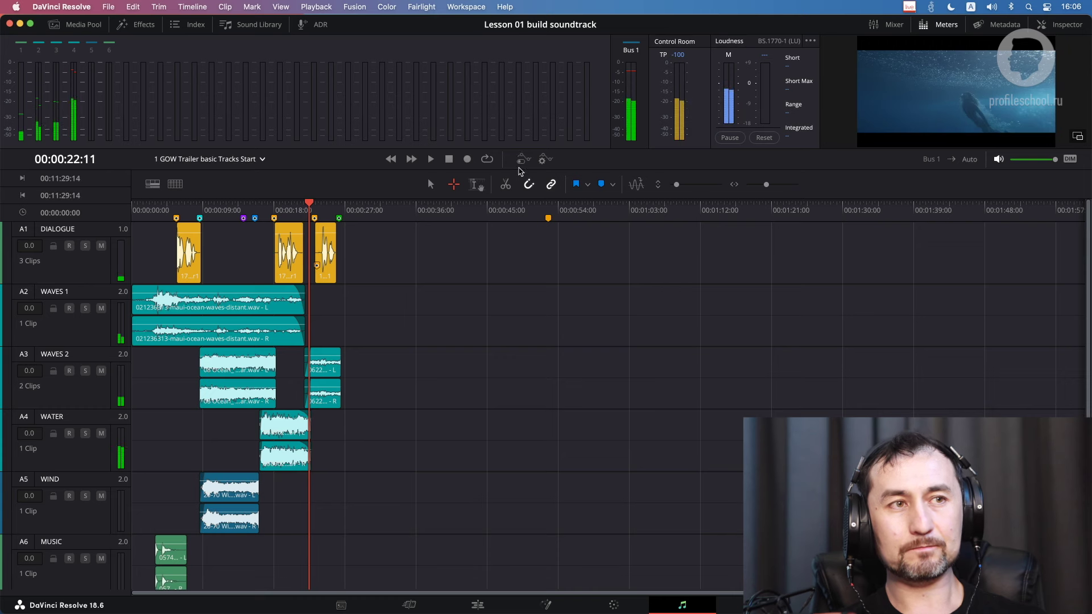
pyautogui.click(523, 160)
pyautogui.click(544, 160)
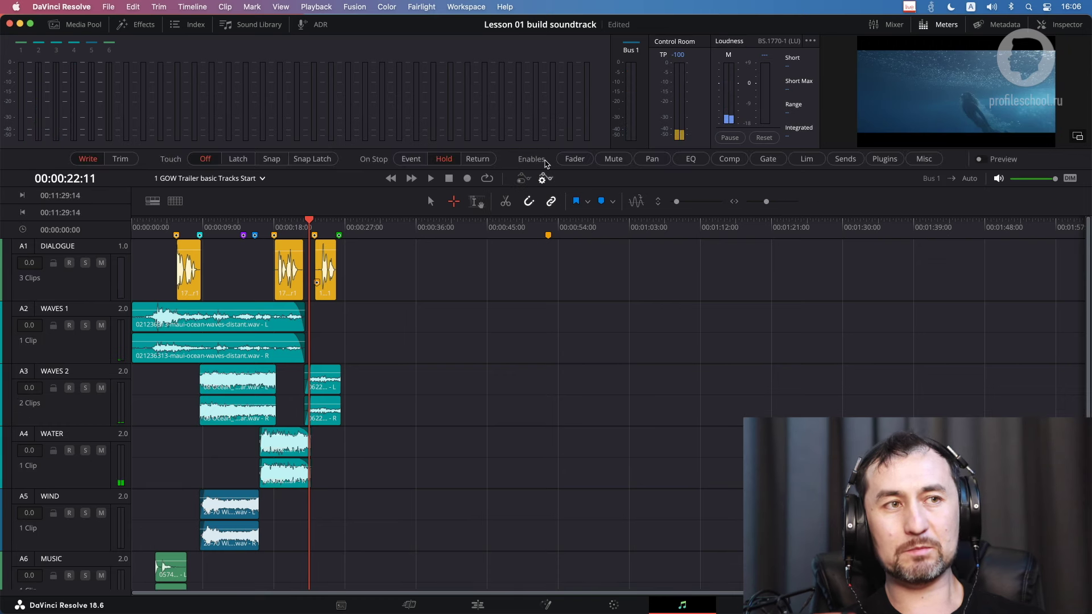
pyautogui.click(544, 180)
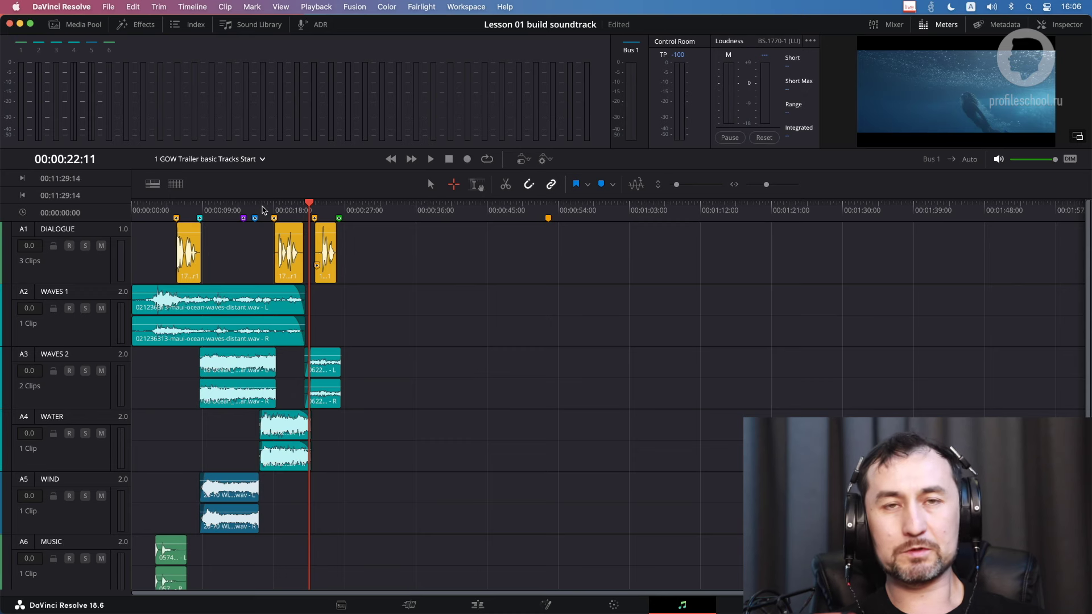
pyautogui.click(200, 210)
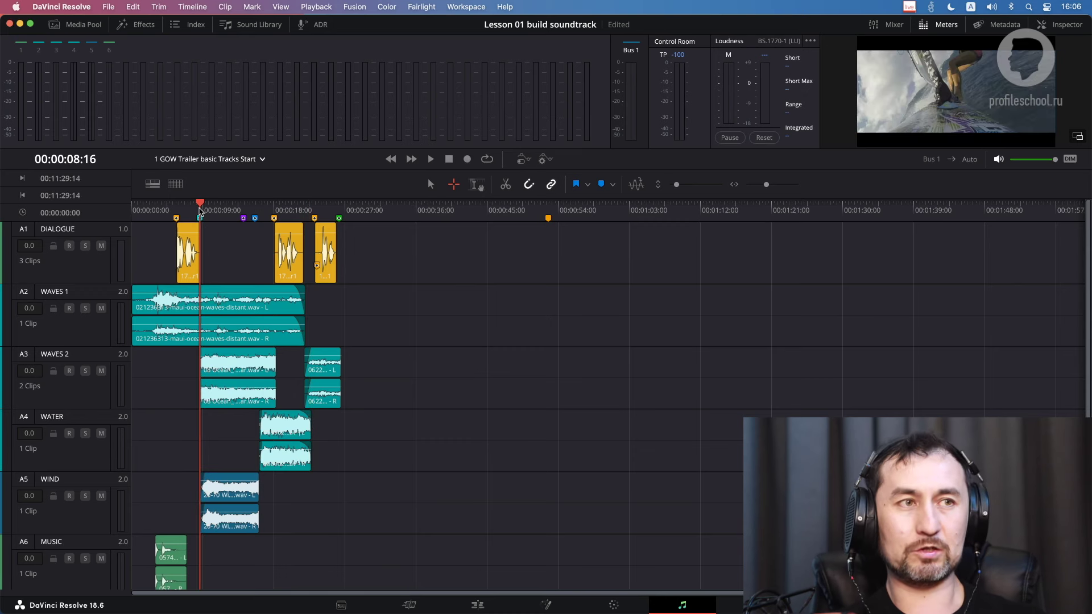
pyautogui.click(198, 211)
pyautogui.press('space')
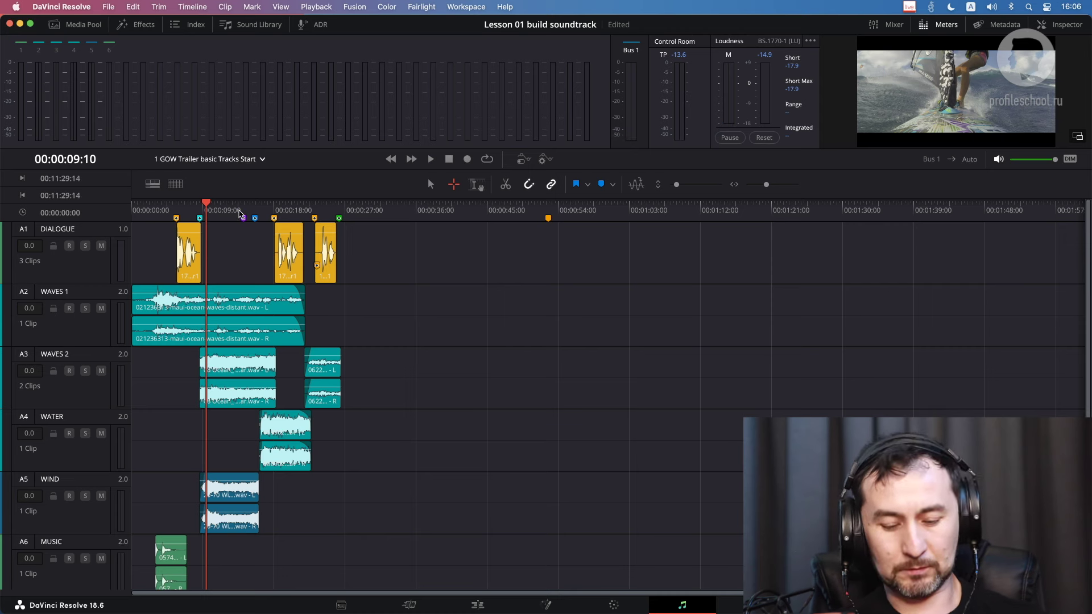
pyautogui.press('l')
pyautogui.press('l')
pyautogui.press('k')
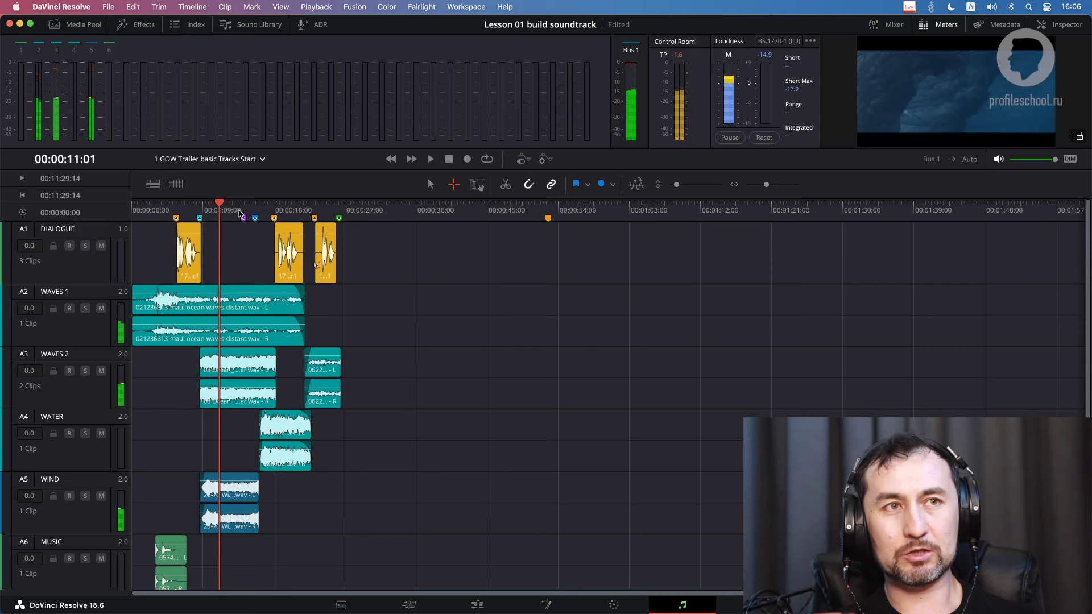
# Lower the Bus1 output fader to -7.9 in the Mixer
pyautogui.click(879, 25)
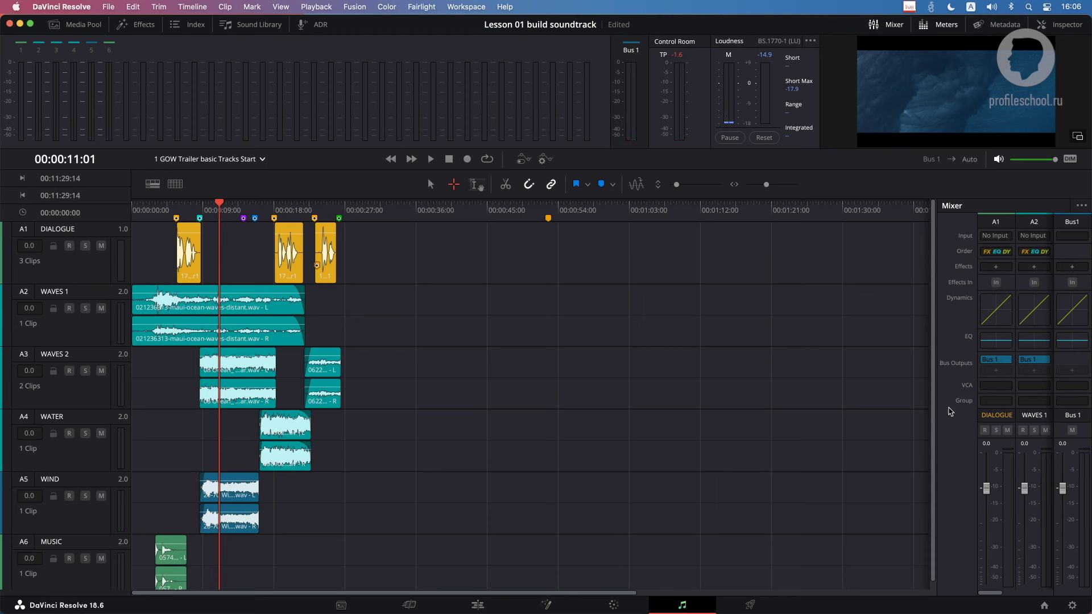
pyautogui.moveTo(1062, 489); pyautogui.dragTo(1062, 519)
pyautogui.click(874, 25)
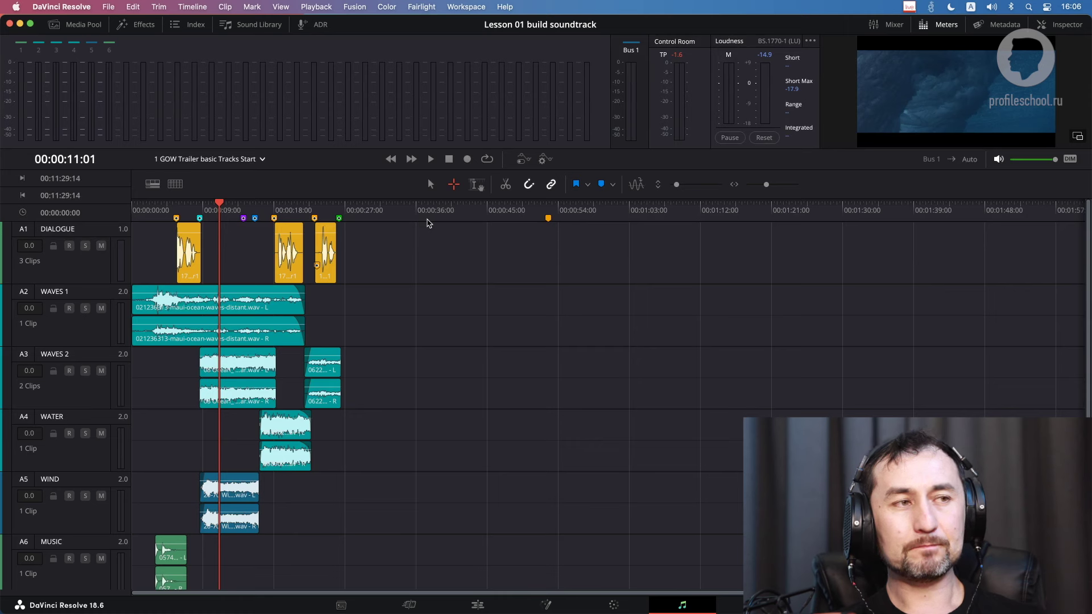
# Replay a short stretch from about 11 seconds and select the A1 DIALOGUE track
pyautogui.press('space')
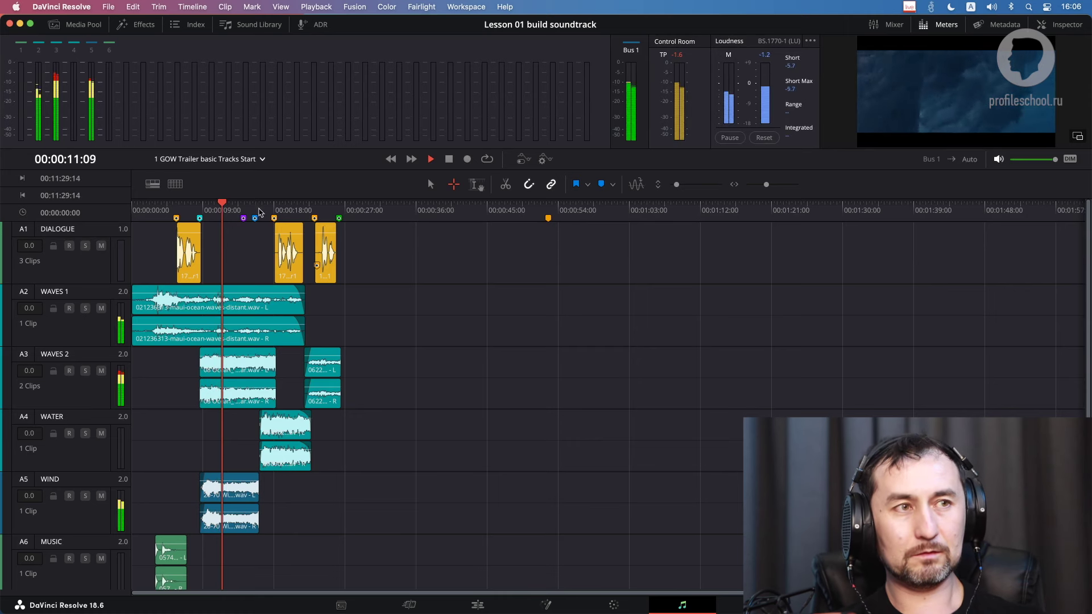
pyautogui.press('space')
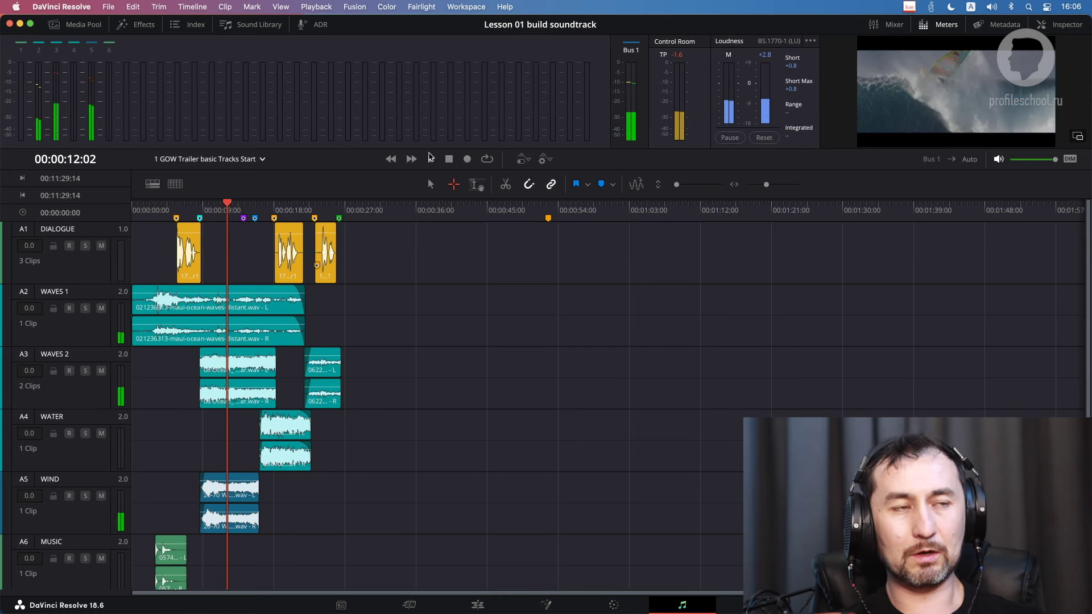
pyautogui.click(432, 160)
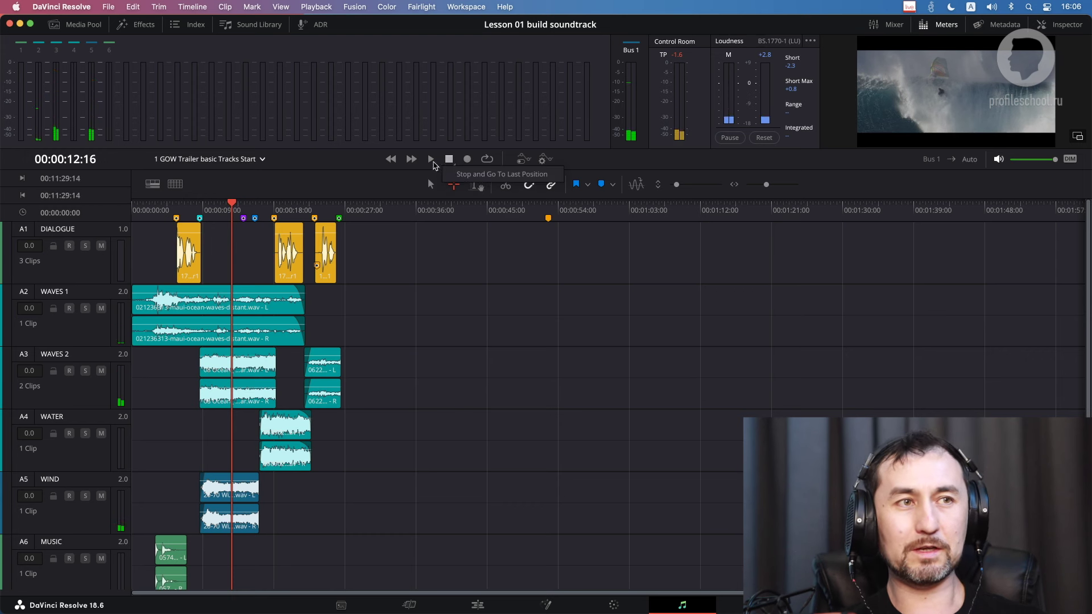
pyautogui.click(225, 210)
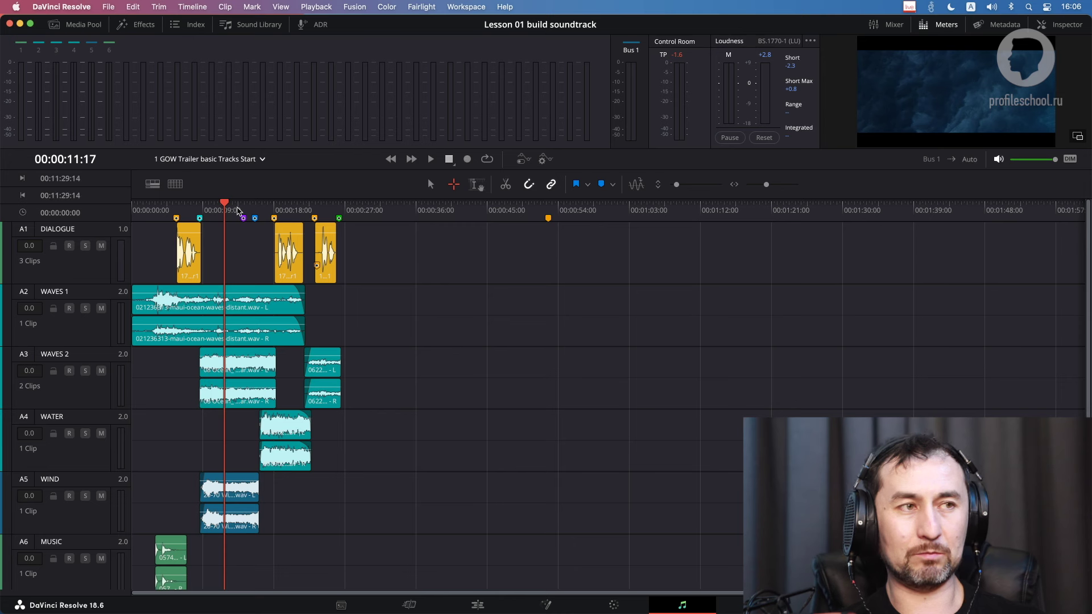
pyautogui.click(225, 210)
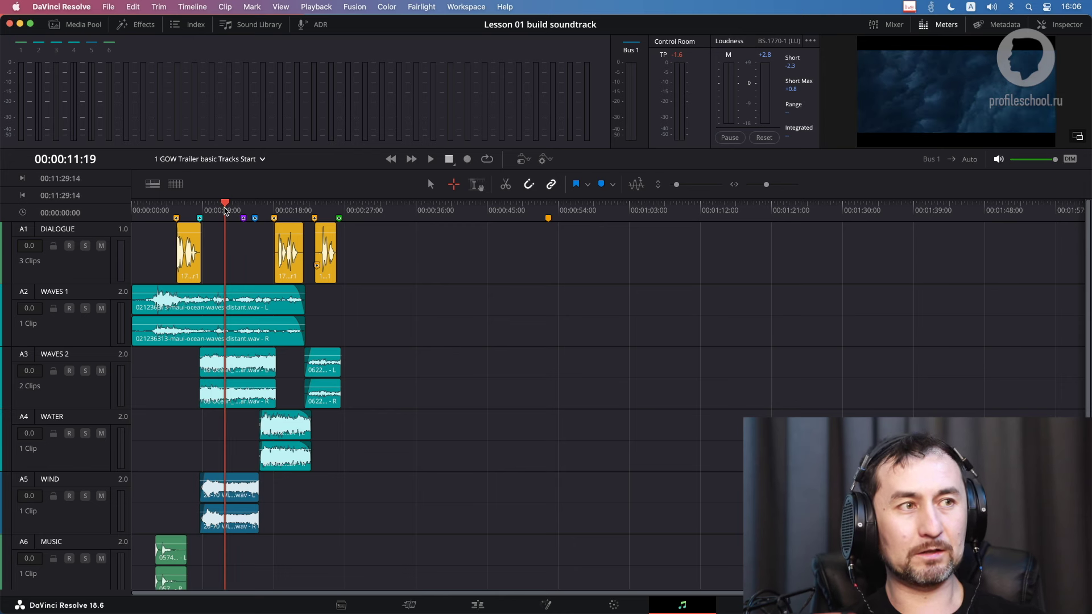
pyautogui.click(243, 238)
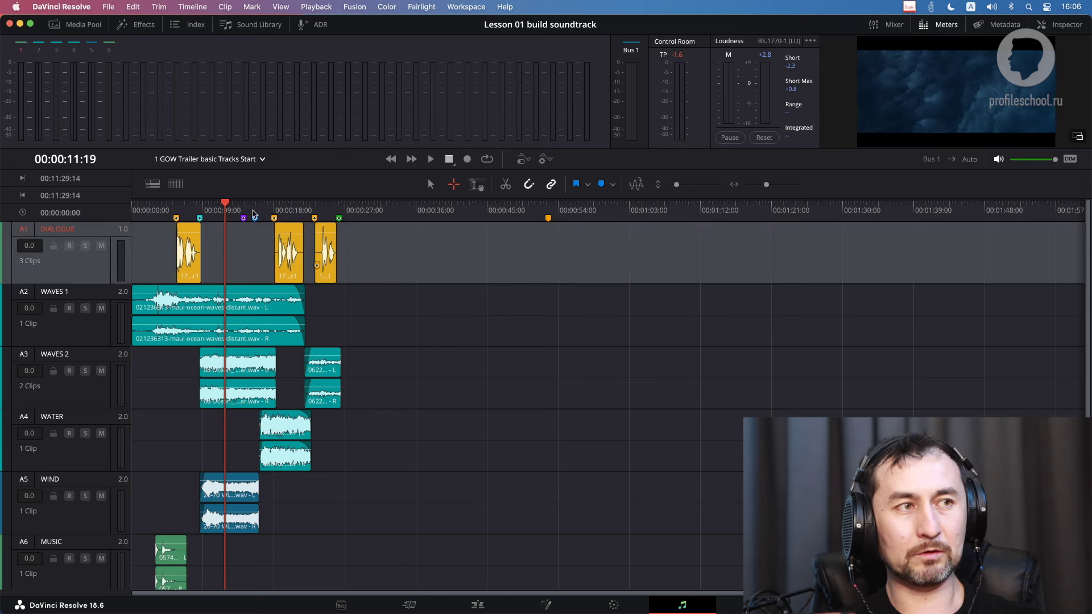
# Select the middle dialogue clip and browse the Edit and Timeline menus without choosing a command
pyautogui.click(281, 251)
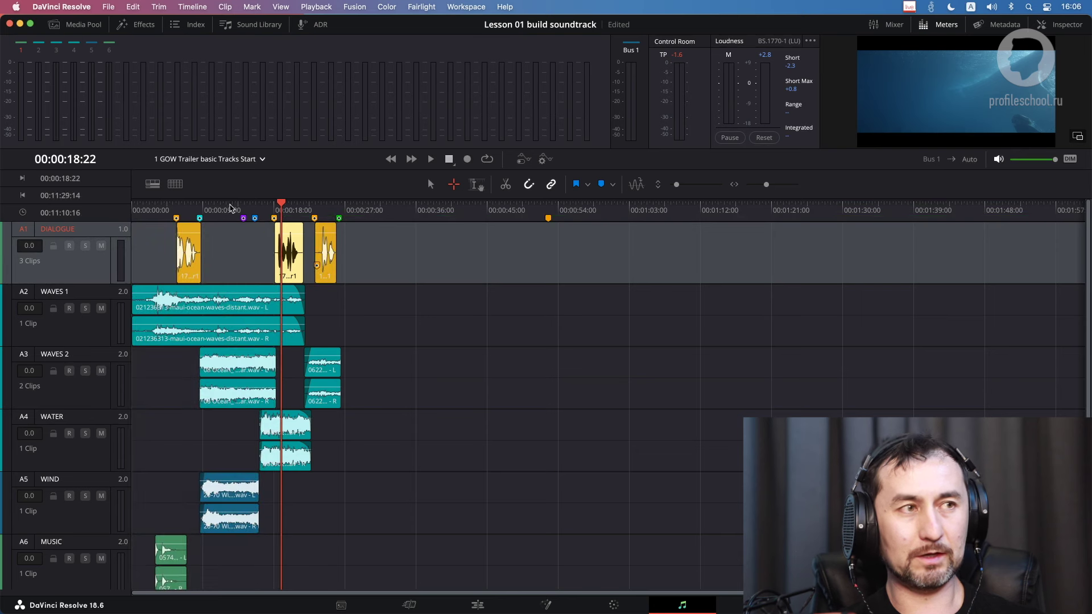
pyautogui.click(133, 7)
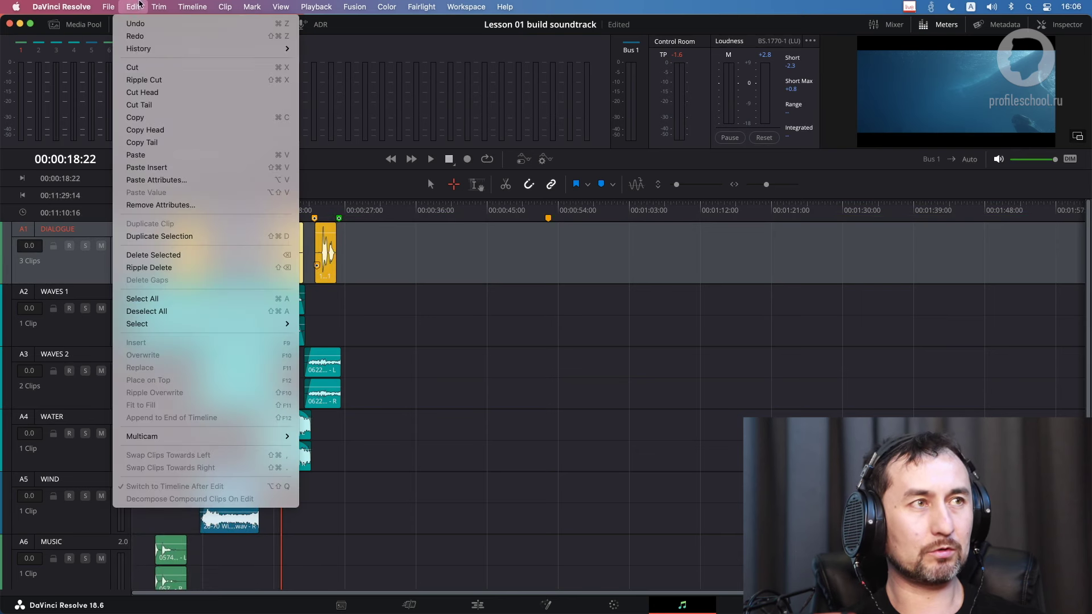
pyautogui.moveTo(159, 6)
pyautogui.moveTo(198, 240)
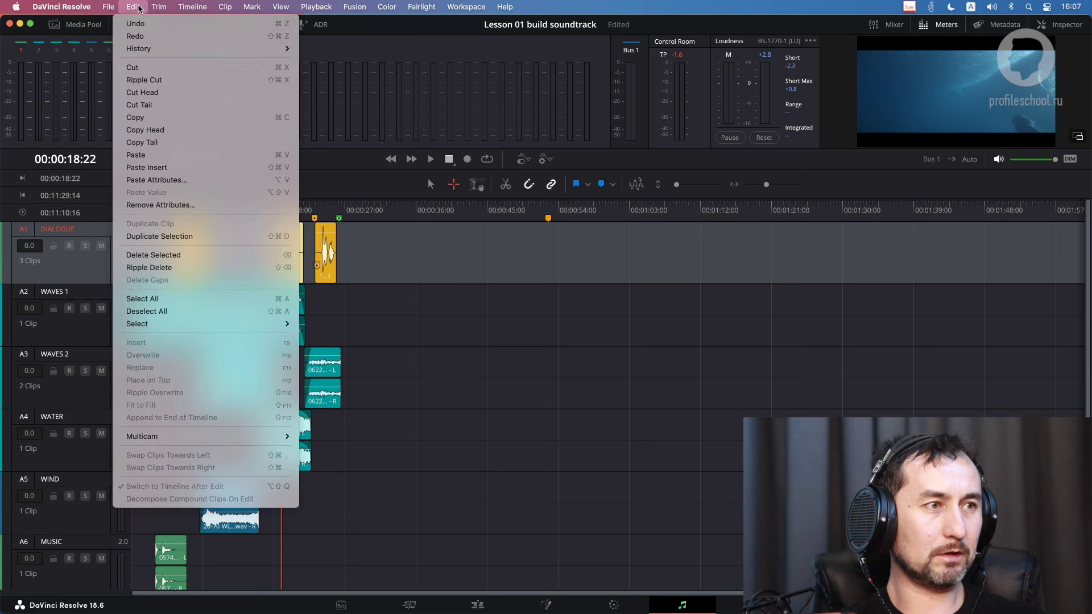
pyautogui.moveTo(211, 8)
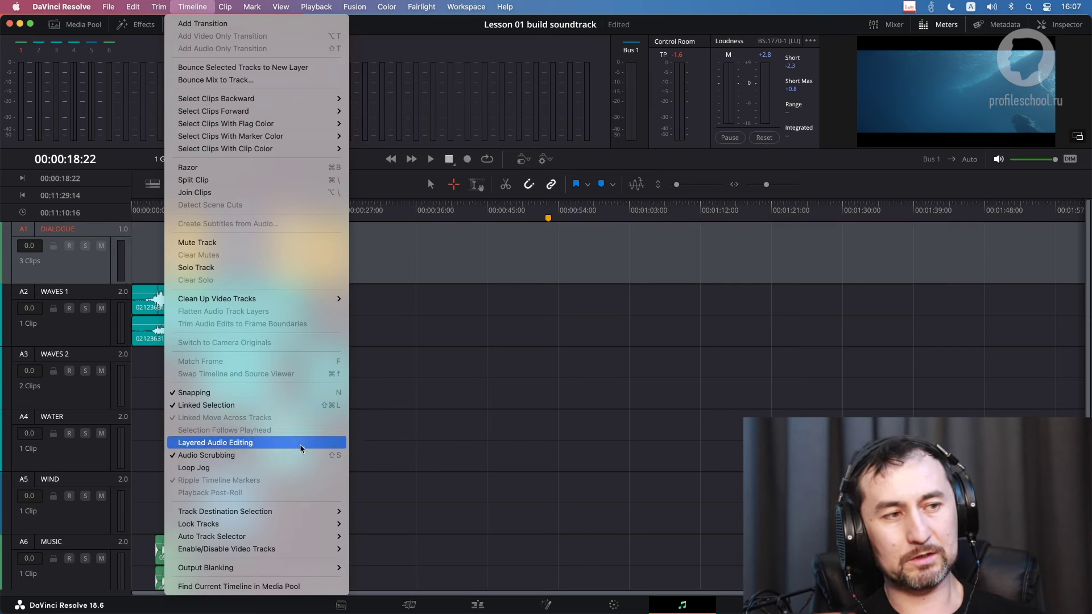
pyautogui.click(438, 397)
# Play from about 8 seconds and briefly check the DIALOGUE track's options
pyautogui.click(203, 211)
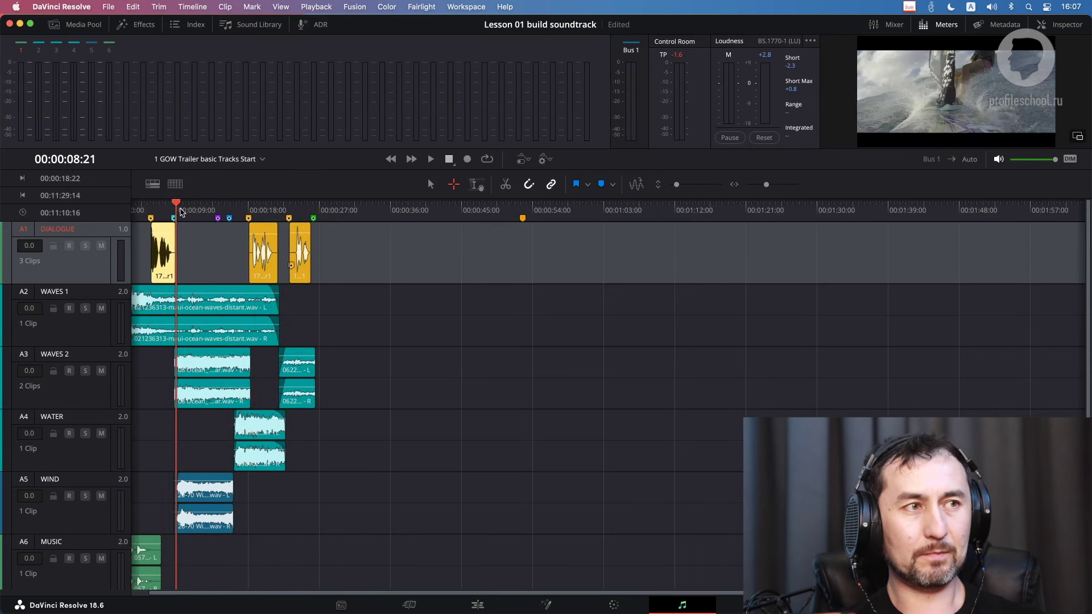
pyautogui.press('space')
pyautogui.rightClick(218, 257)
pyautogui.press('Escape')
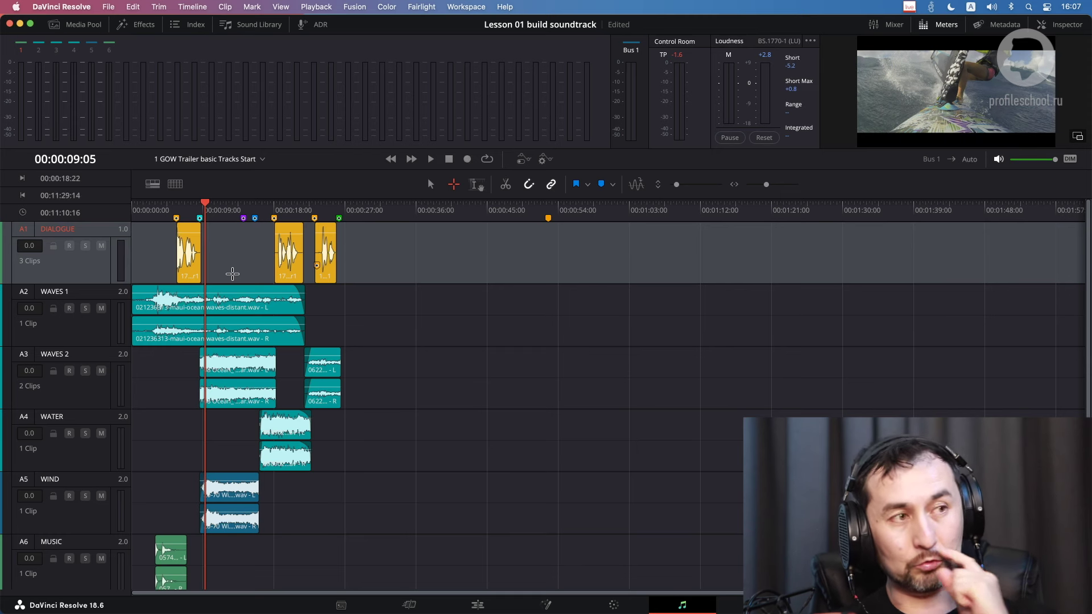
# Audition the section from about 10 seconds twice, then bring up the Playback menu
pyautogui.click(215, 208)
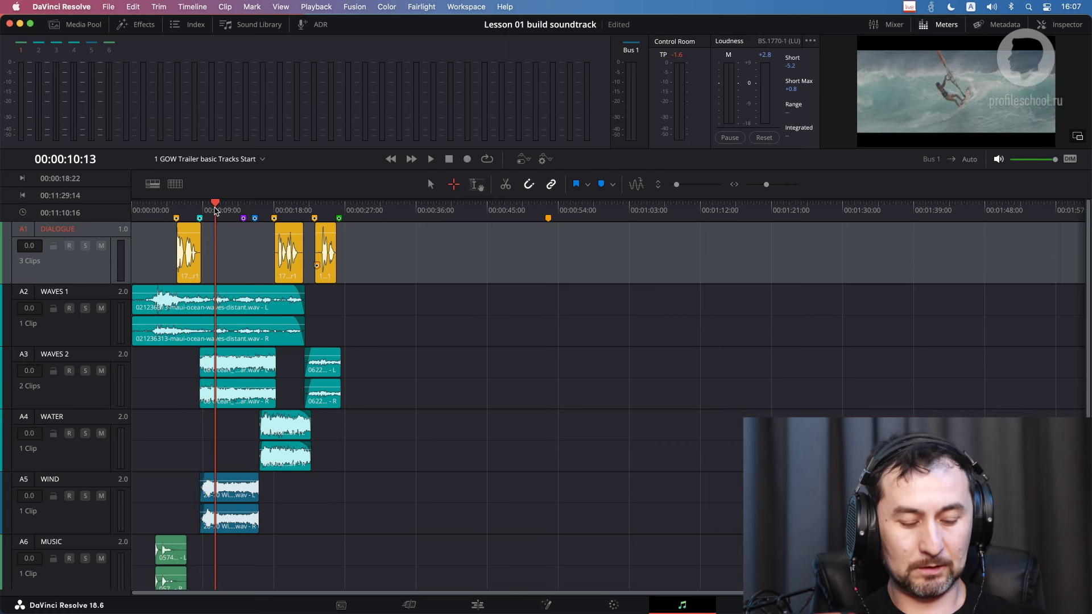
pyautogui.press('space')
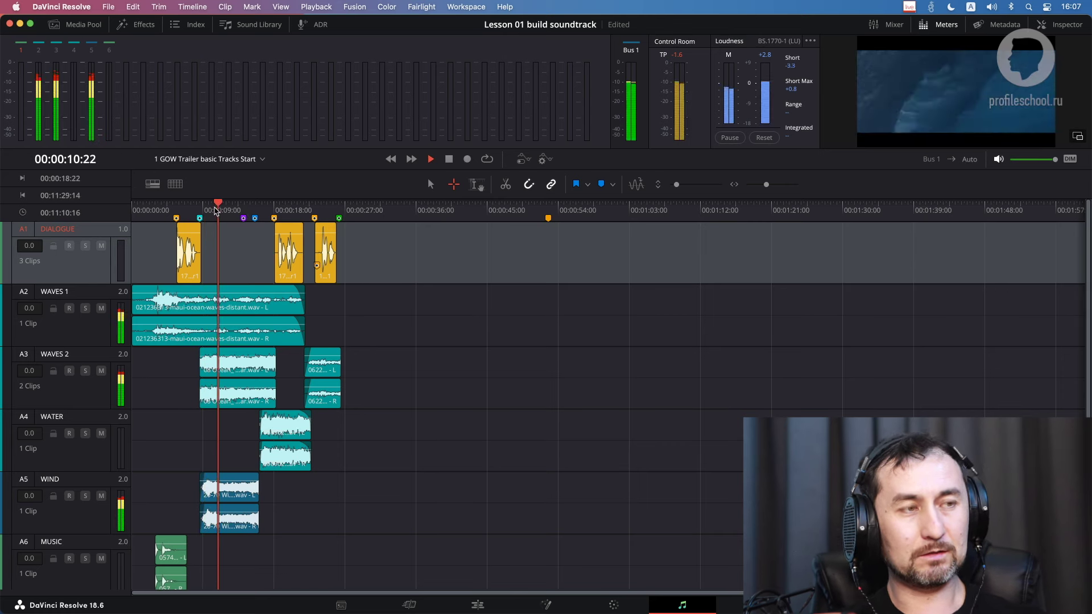
pyautogui.press('space')
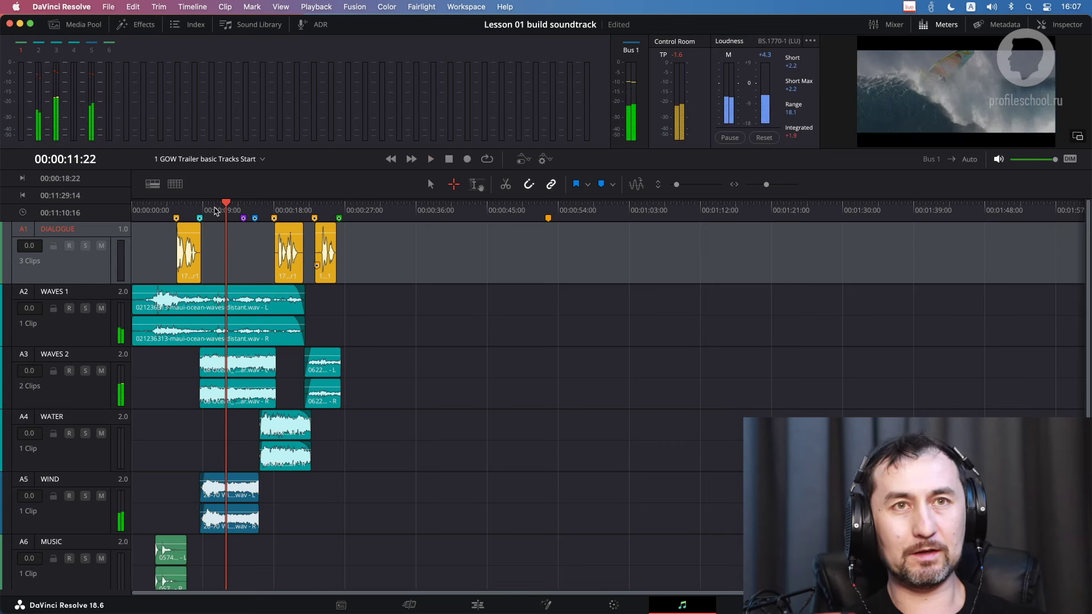
pyautogui.click(216, 210)
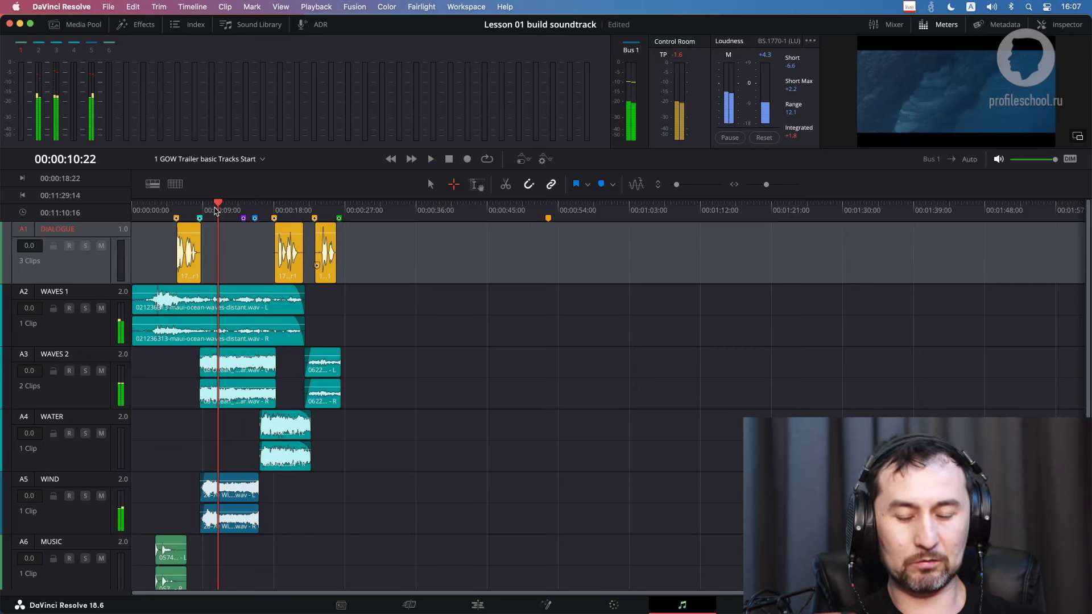
pyautogui.press('space')
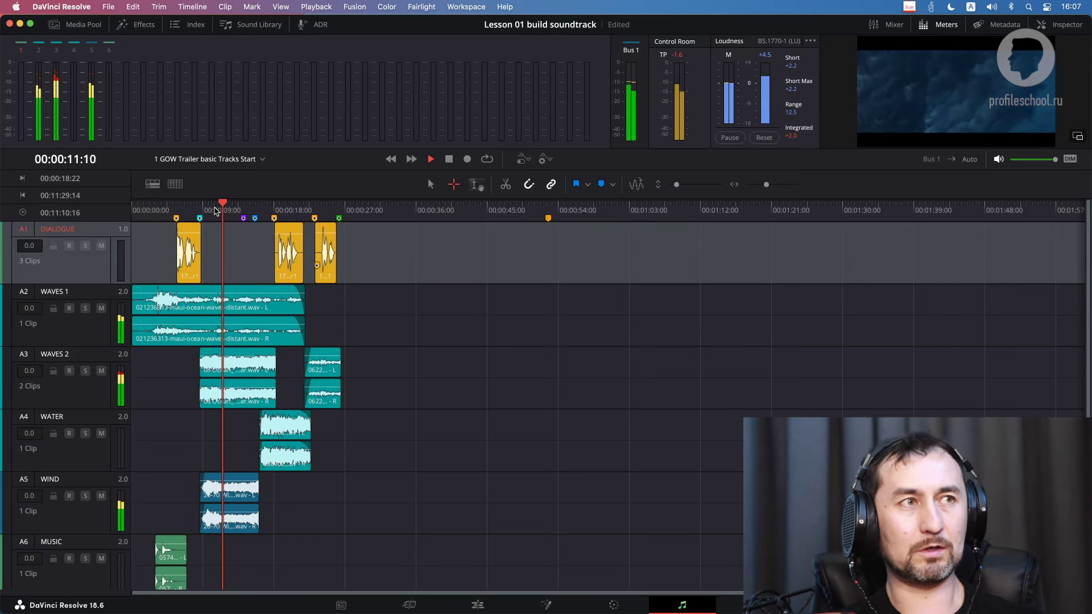
pyautogui.click(318, 7)
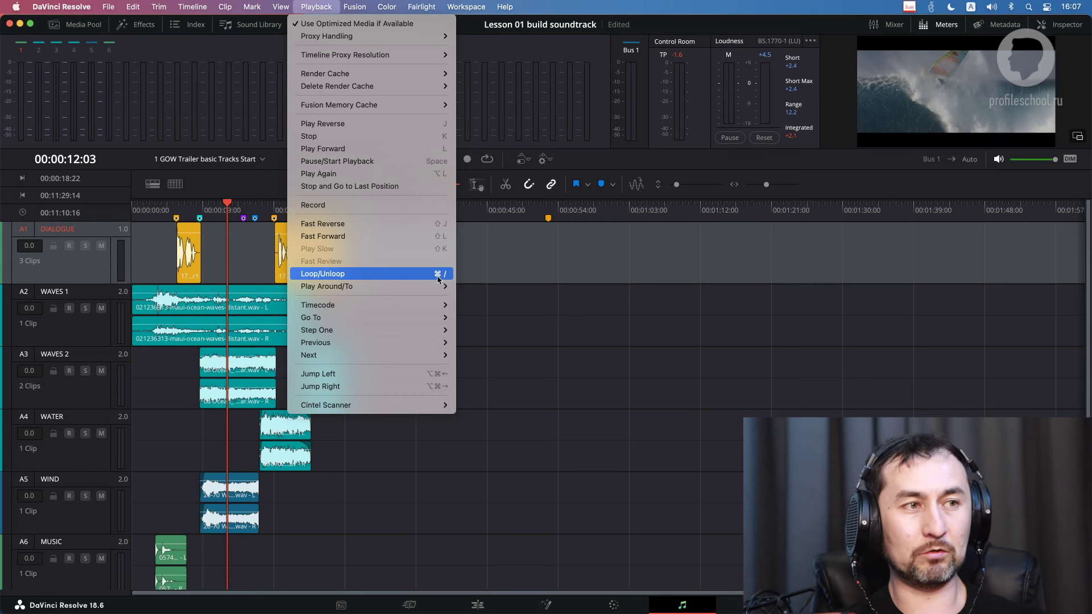
# Look over the Playback menu items such as Play Around/To
pyautogui.moveTo(433, 294)
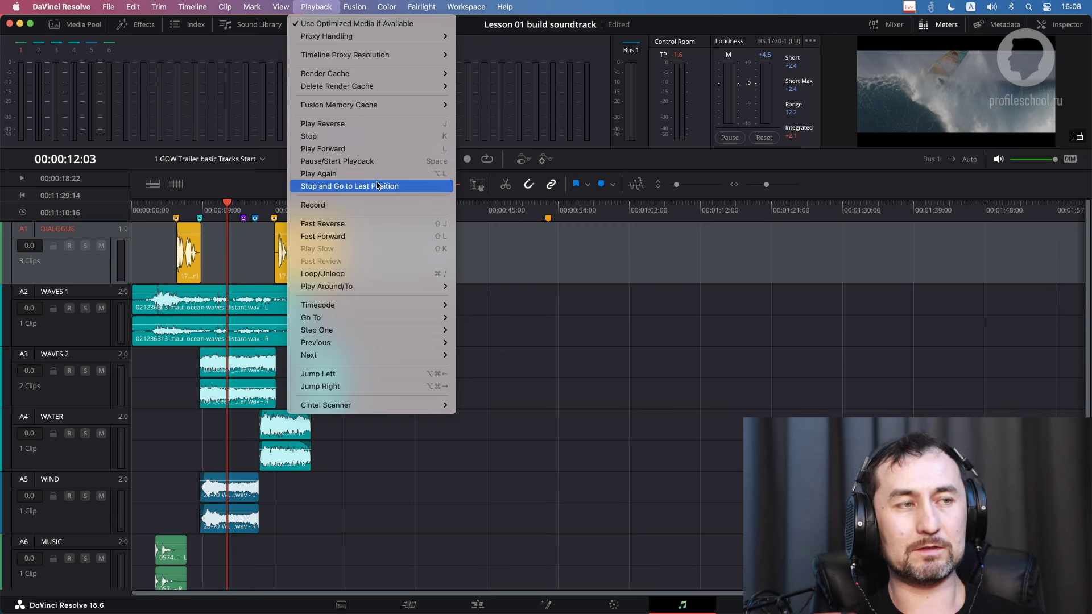
# Zoom in and place the playhead precisely at 00:00:12:10, then zoom back out
pyautogui.click(249, 264)
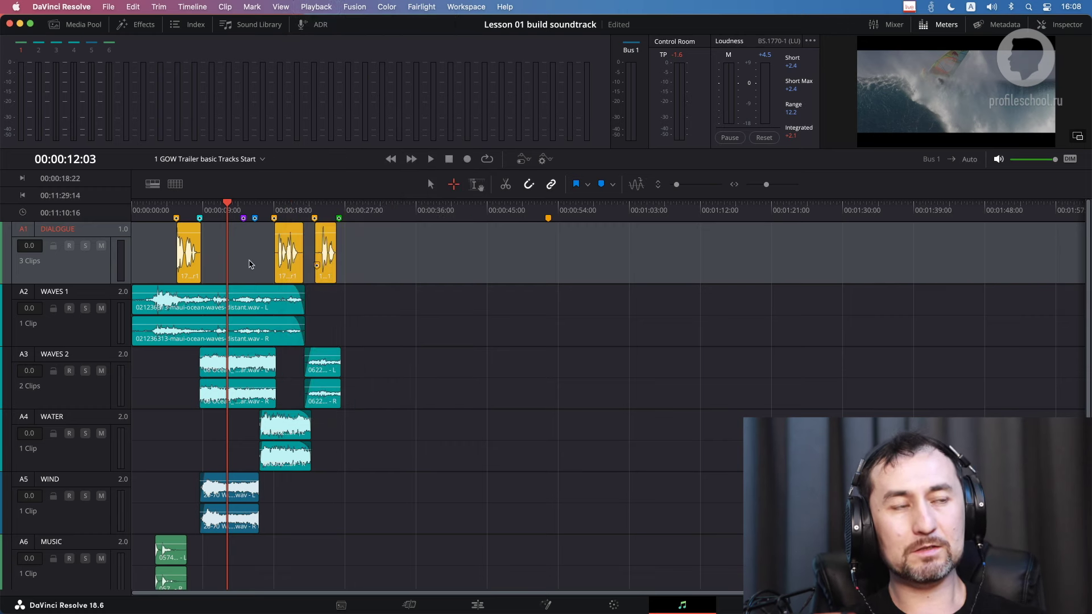
pyautogui.scroll(3, 264, 263)
pyautogui.scroll(1, 296, 268)
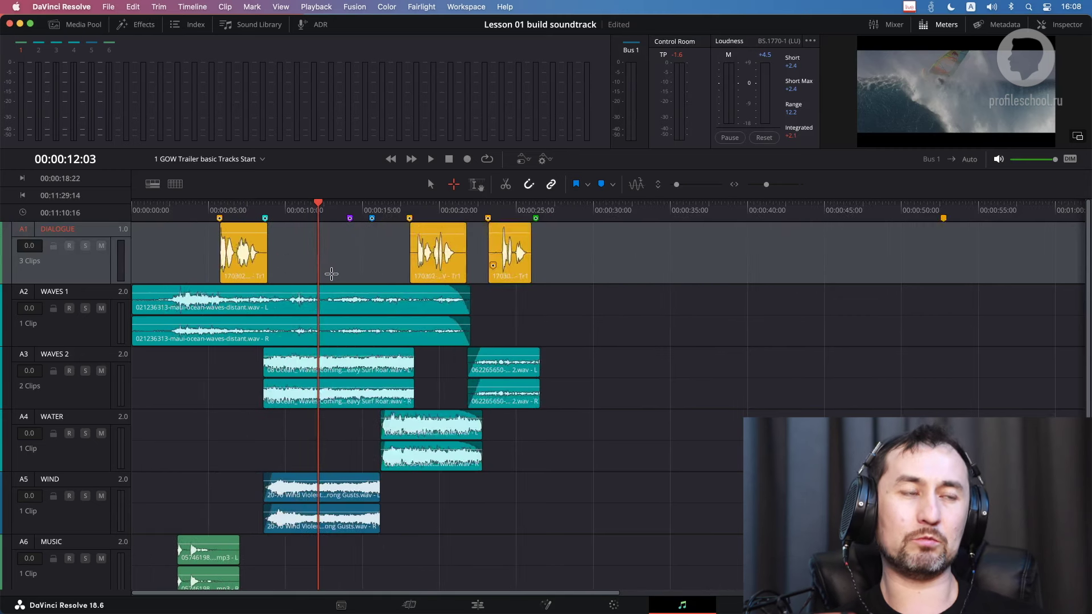
pyautogui.scroll(1, 335, 275)
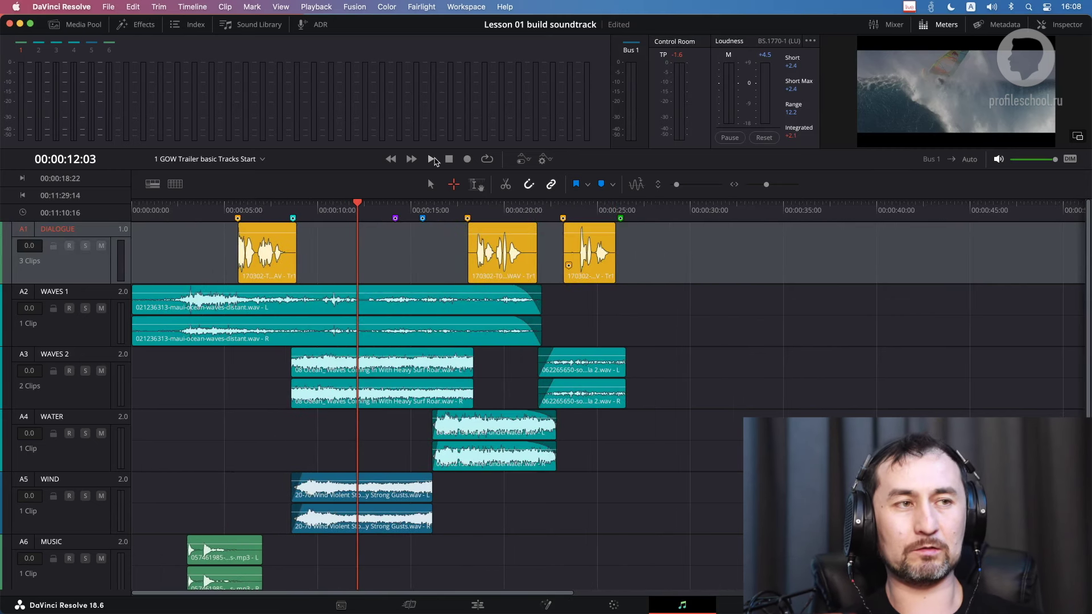
pyautogui.click(364, 214)
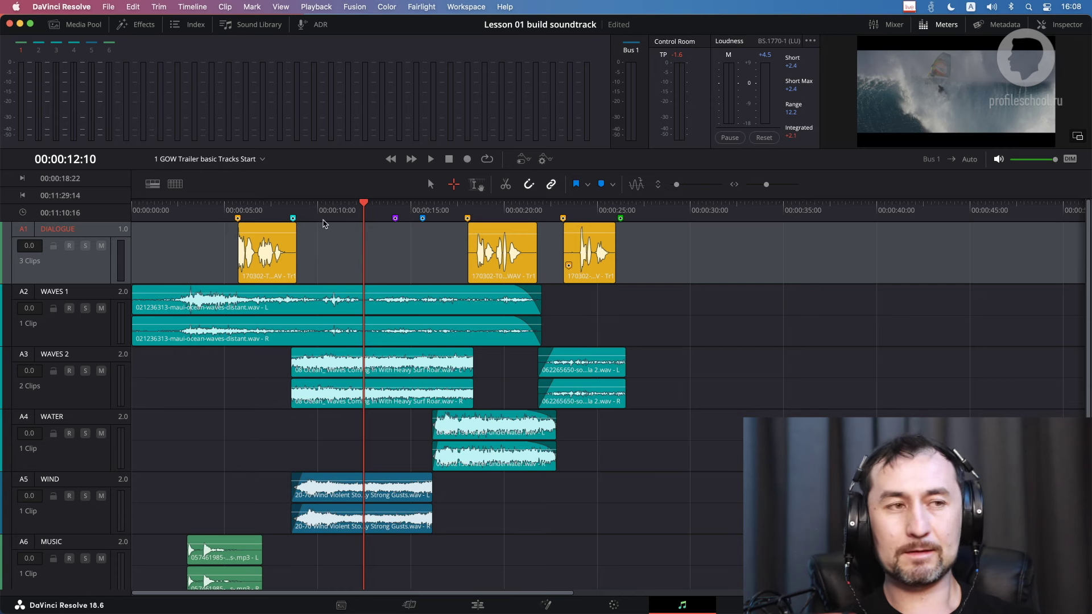
pyautogui.scroll(-3, 340, 226)
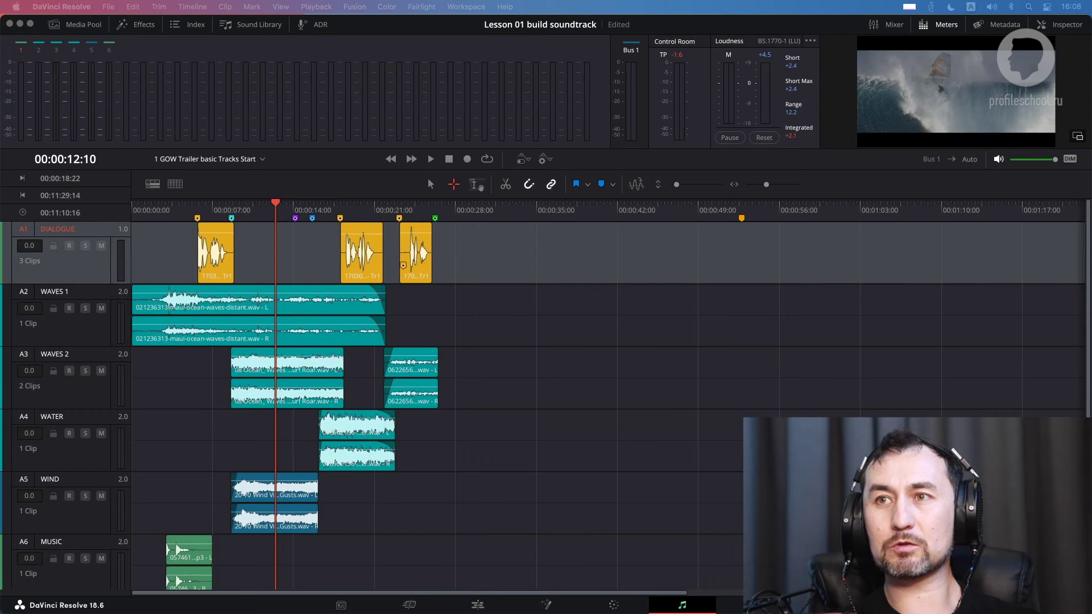
# Glance at the lesson notes, then pick the Range Selection tool in Resolve's toolbar
pyautogui.press('super+Tab')
pyautogui.moveTo(802, 277); pyautogui.dragTo(742, 277)
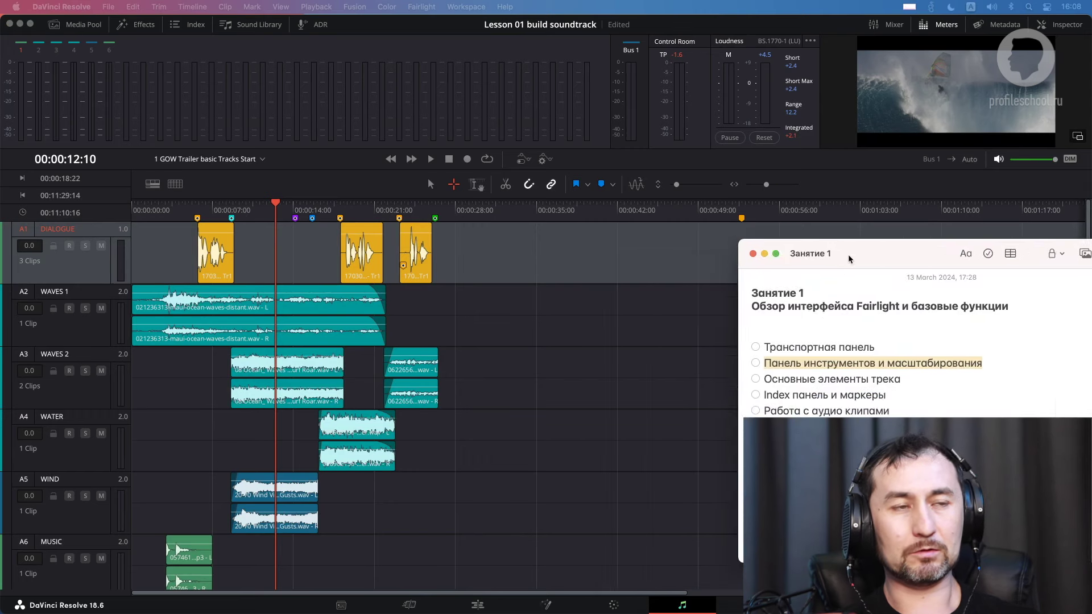
pyautogui.press('super+Tab')
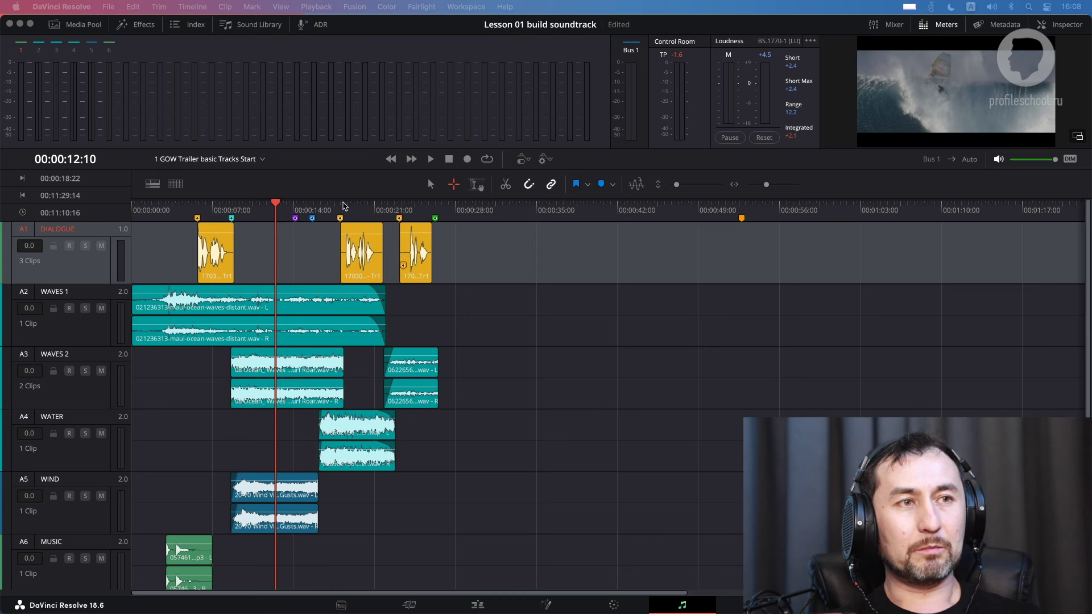
pyautogui.click(410, 189)
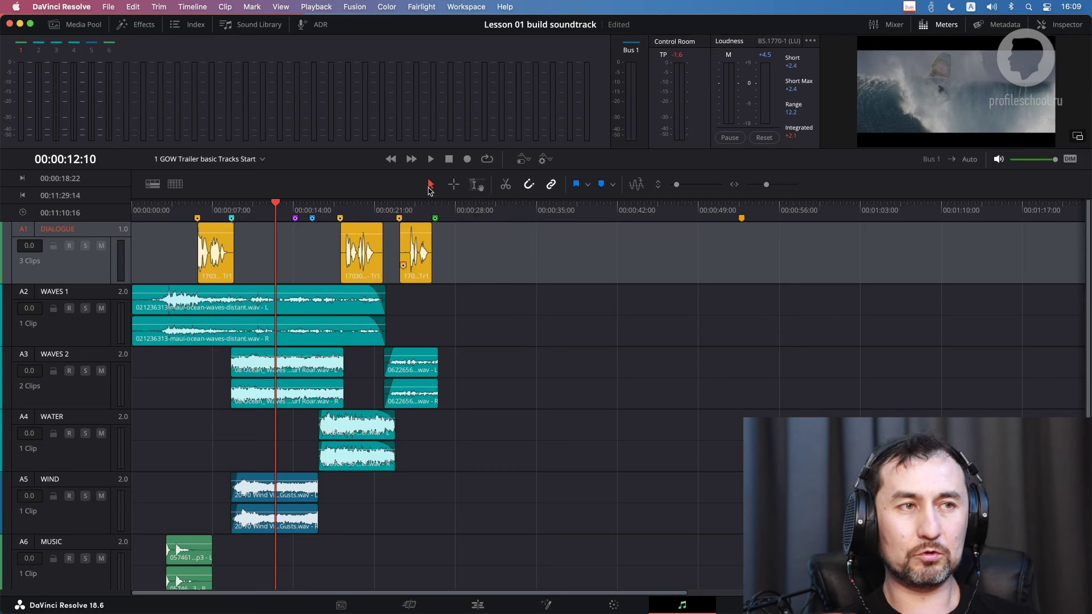
pyautogui.click(476, 186)
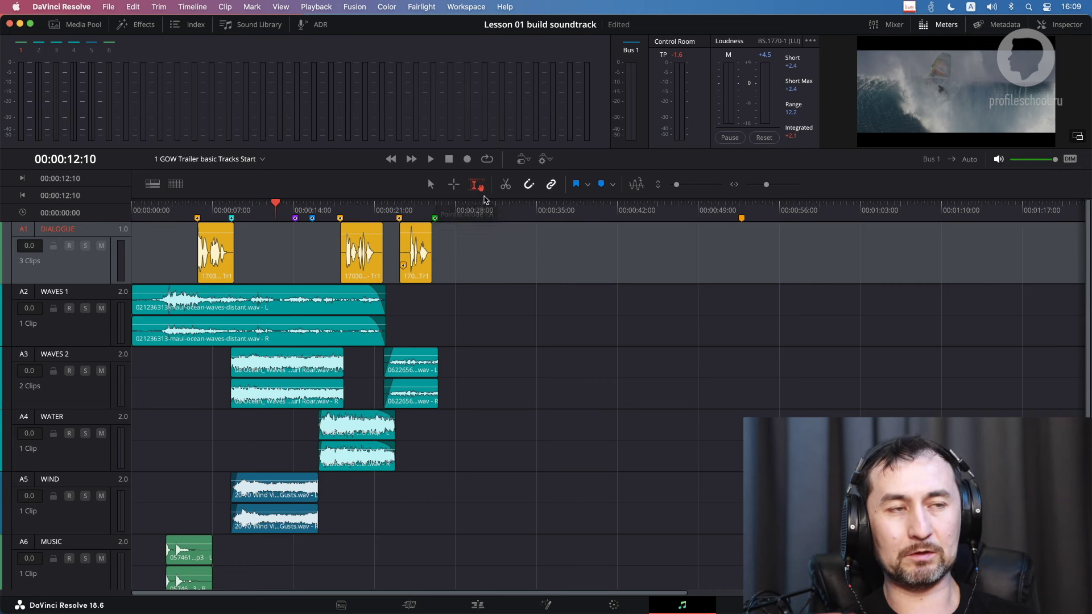
# Trial-adjust the middle DIALOGUE clip's level, undo the change, and save the project
pyautogui.click(374, 241)
pyautogui.click(369, 249)
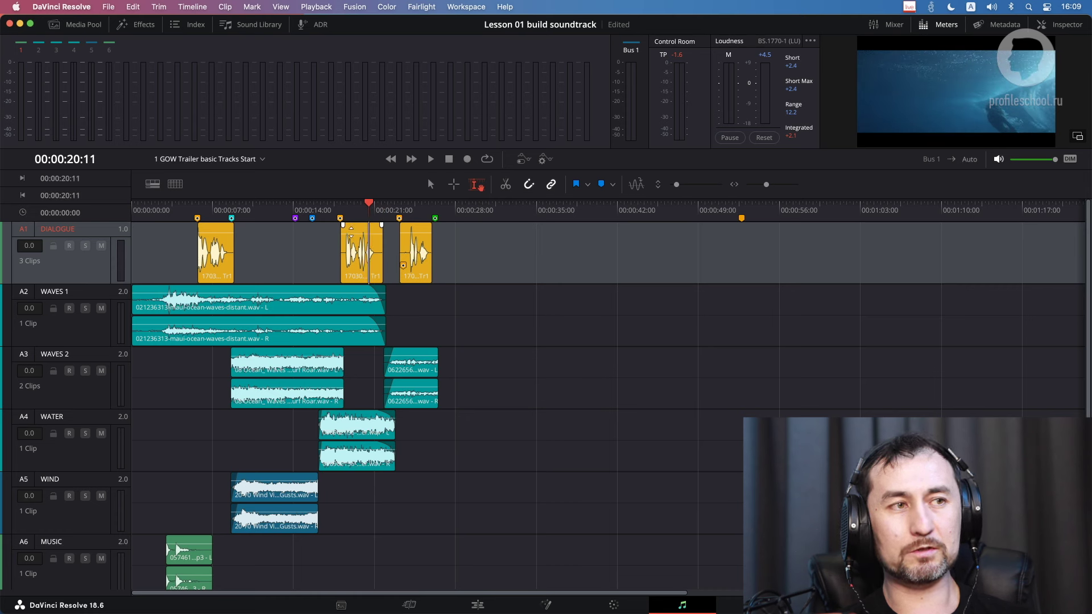
pyautogui.press('Up')
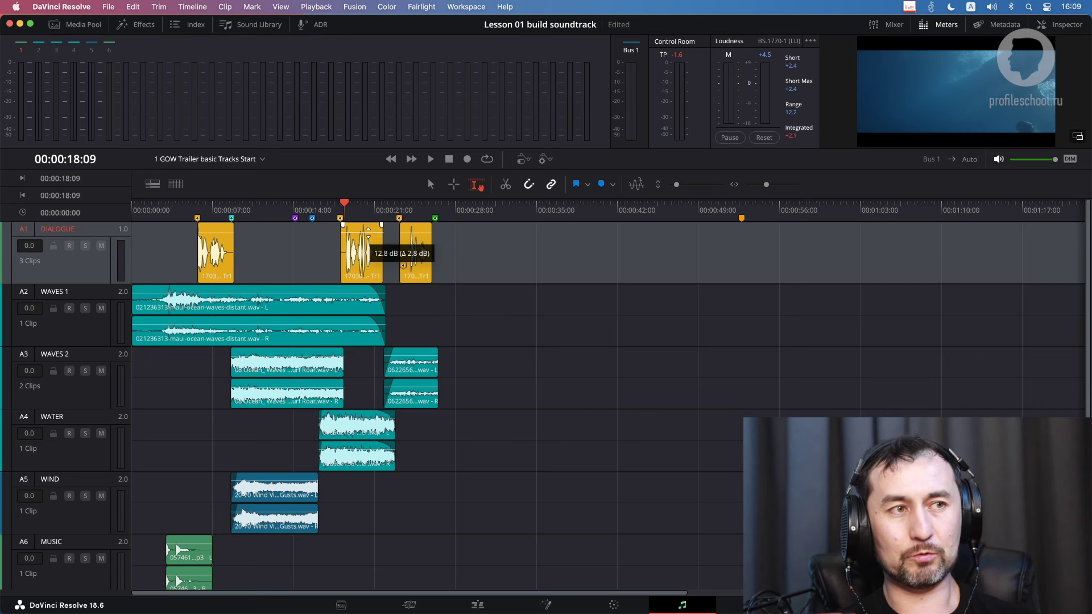
pyautogui.moveTo(363, 277)
pyautogui.mouseDown()
pyautogui.moveTo(346, 246)
pyautogui.moveTo(362, 250)
pyautogui.mouseUp()
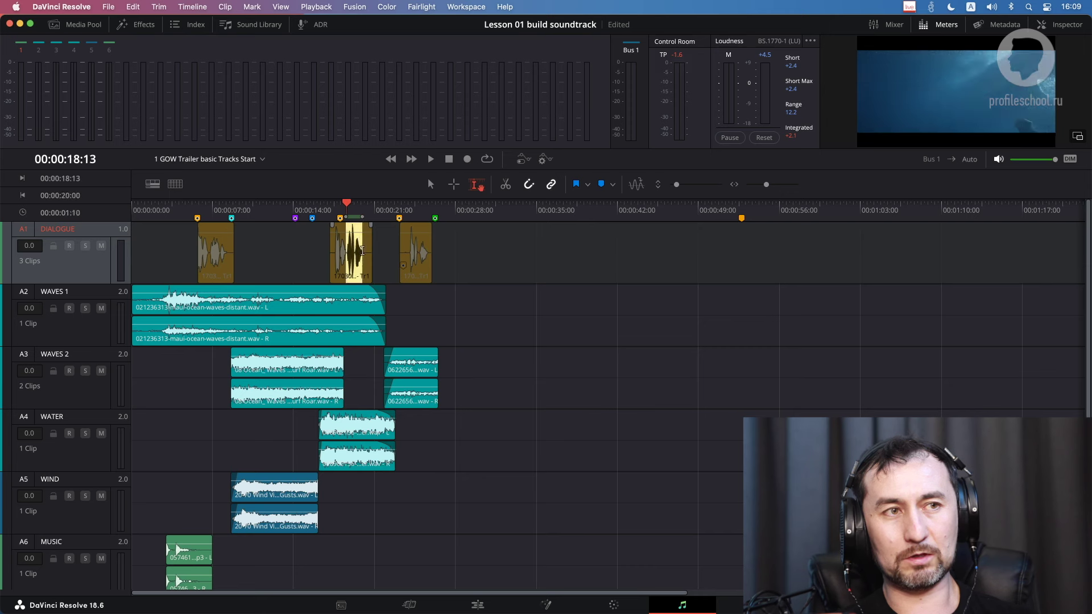
pyautogui.hotkey('shift', '.')
pyautogui.click(362, 250)
pyautogui.press('space')
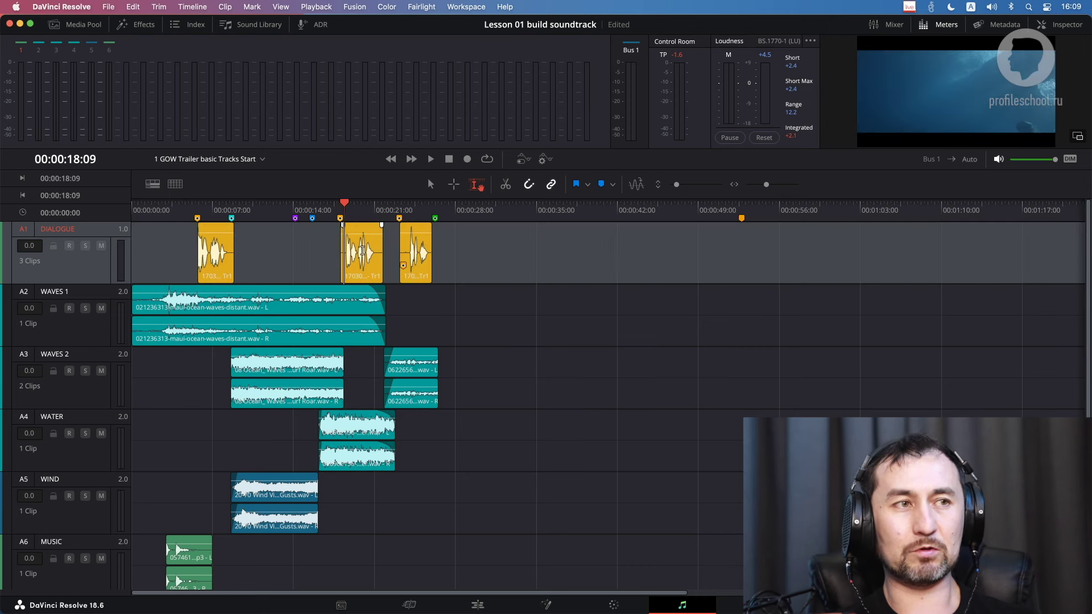
pyautogui.press('super+s')
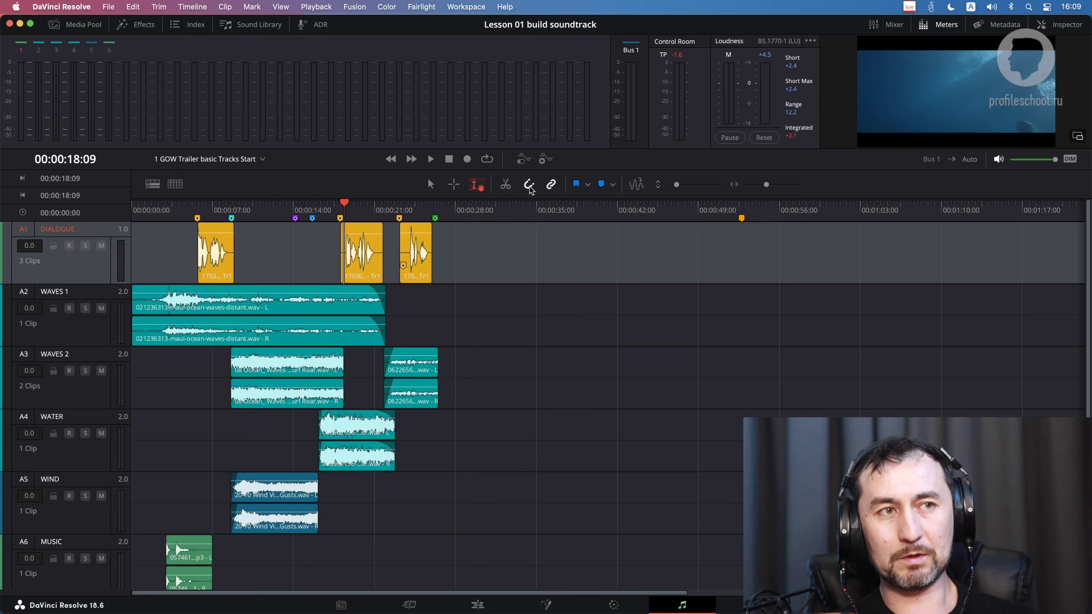
# Drag a range over the middle DIALOGUE clip from 00:00:18:09 to 00:00:22:03
pyautogui.click(373, 259)
pyautogui.moveTo(374, 259)
pyautogui.mouseDown()
pyautogui.moveTo(352, 259)
pyautogui.moveTo(375, 259)
pyautogui.mouseUp()
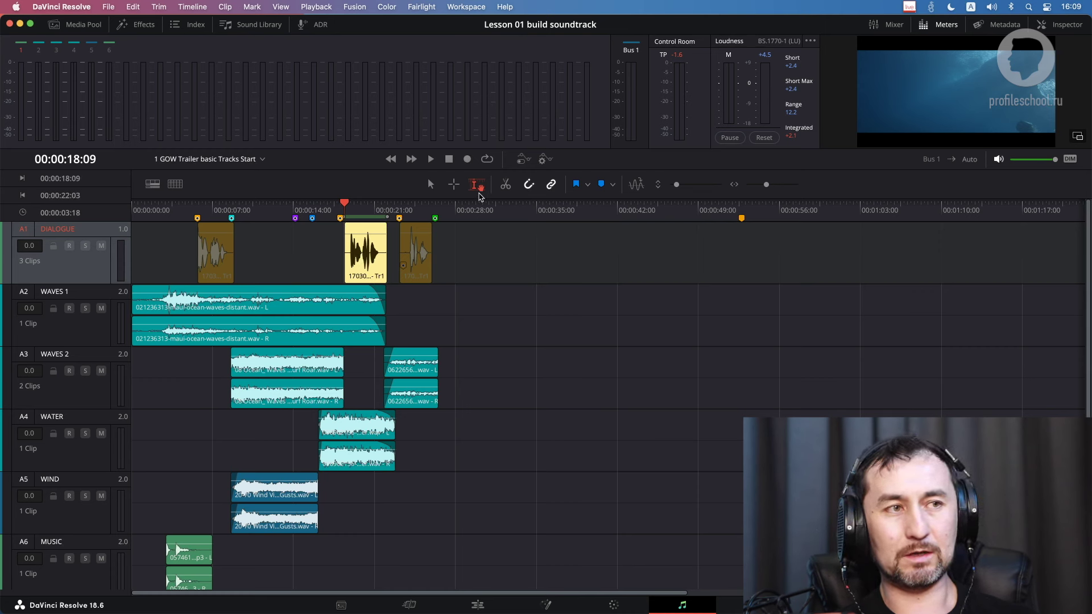
pyautogui.moveTo(368, 257)
pyautogui.mouseDown()
pyautogui.moveTo(259, 256)
pyautogui.moveTo(367, 260)
pyautogui.mouseUp()
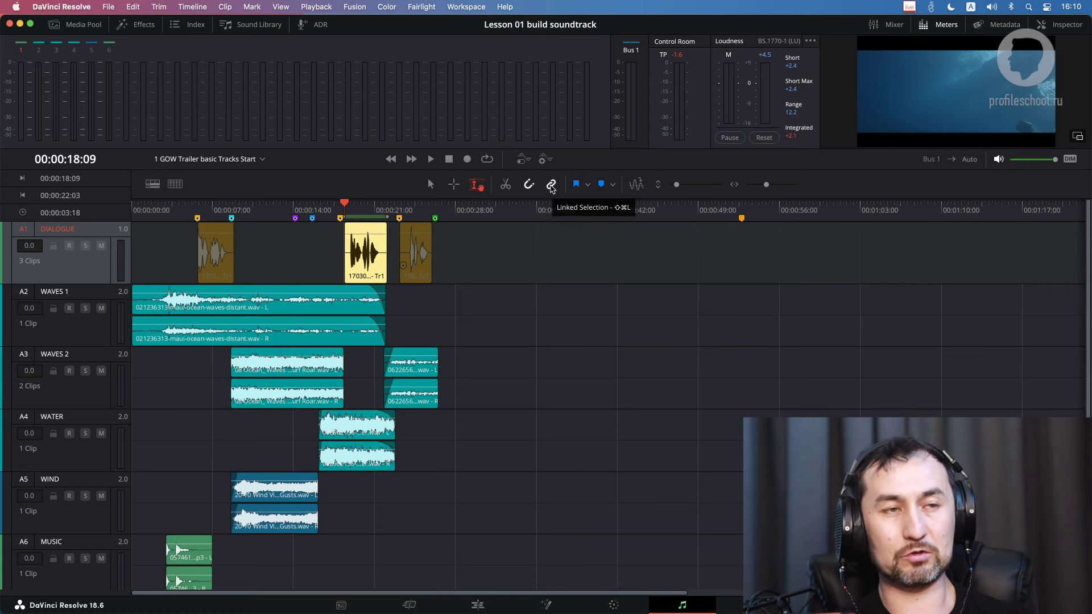
pyautogui.click(406, 608)
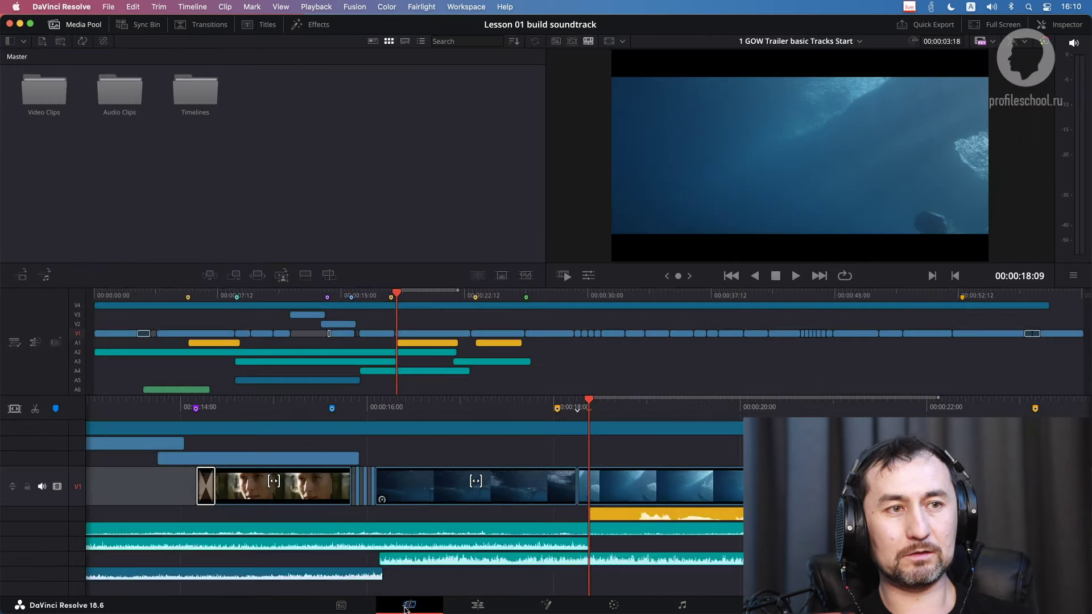
pyautogui.click(482, 606)
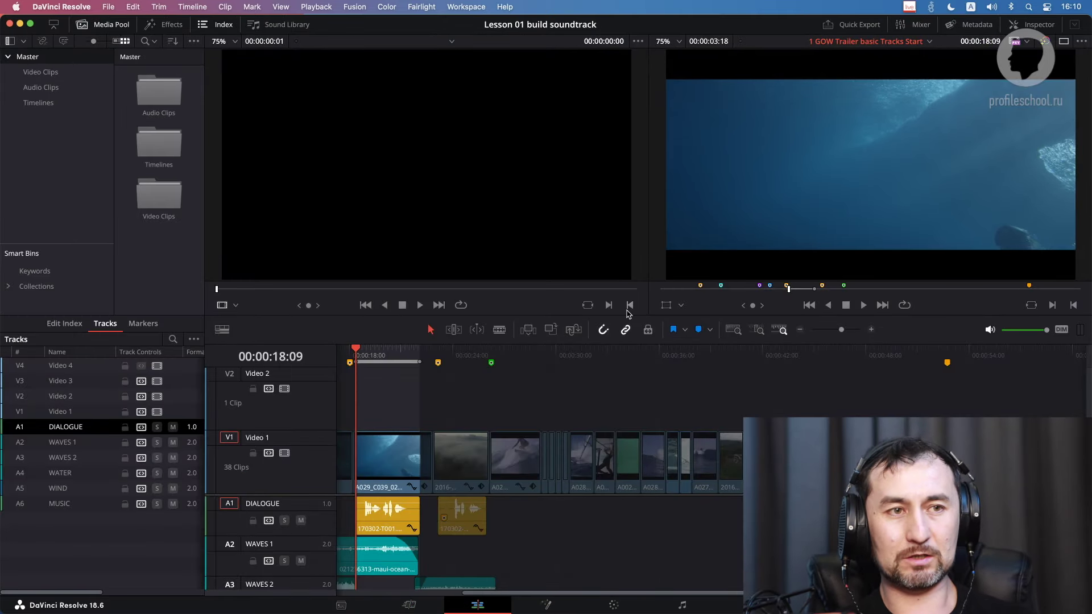
pyautogui.click(688, 604)
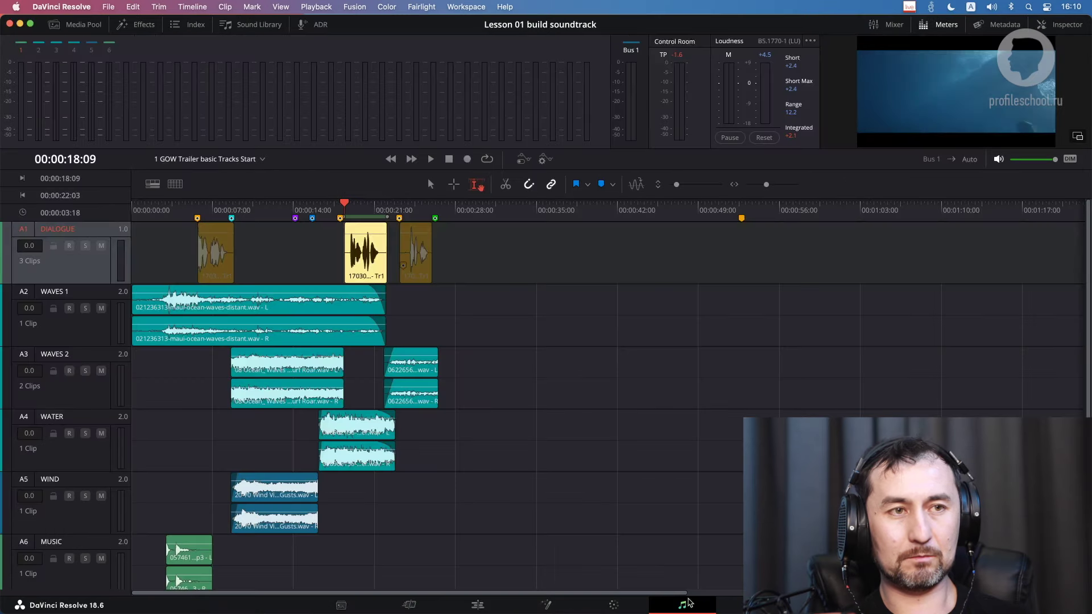
pyautogui.click(588, 186)
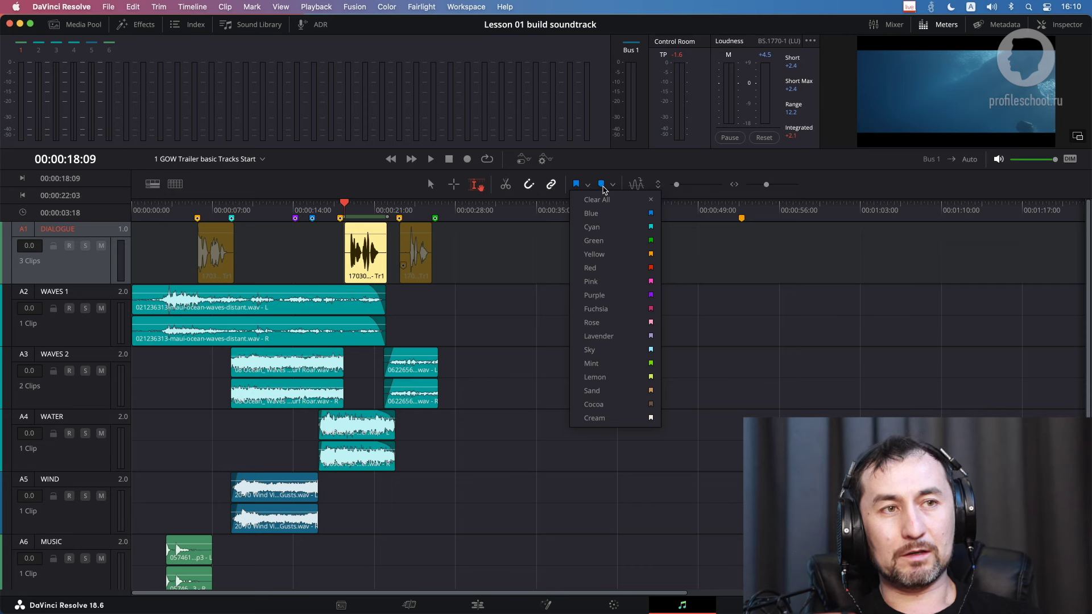
# Dismiss the marker and flag colour lists and toggle transient detection in the toolbar
pyautogui.click(604, 189)
pyautogui.click(612, 185)
pyautogui.click(635, 186)
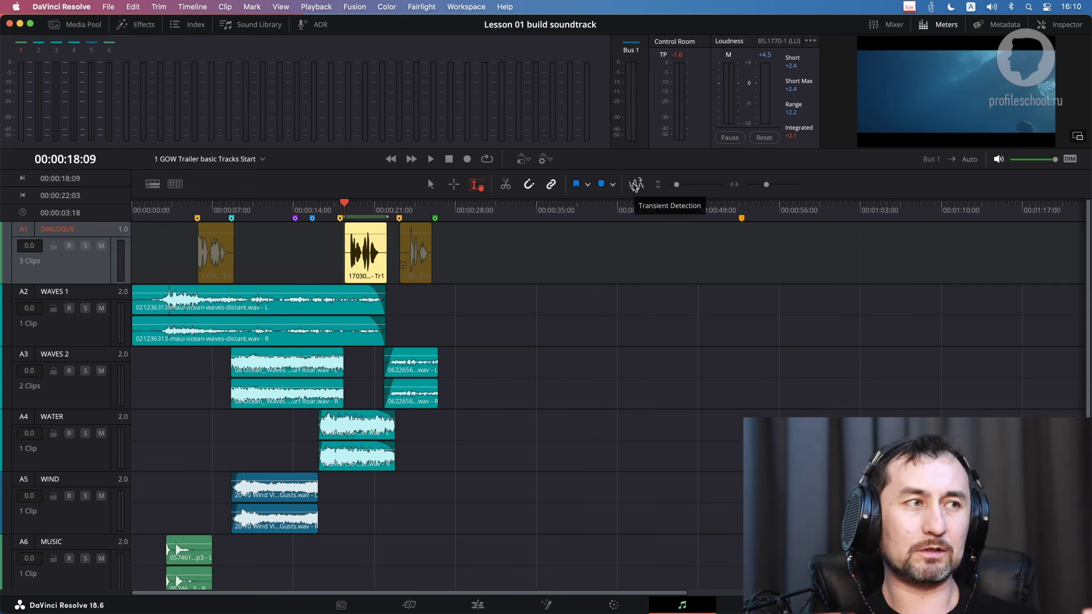
pyautogui.click(635, 186)
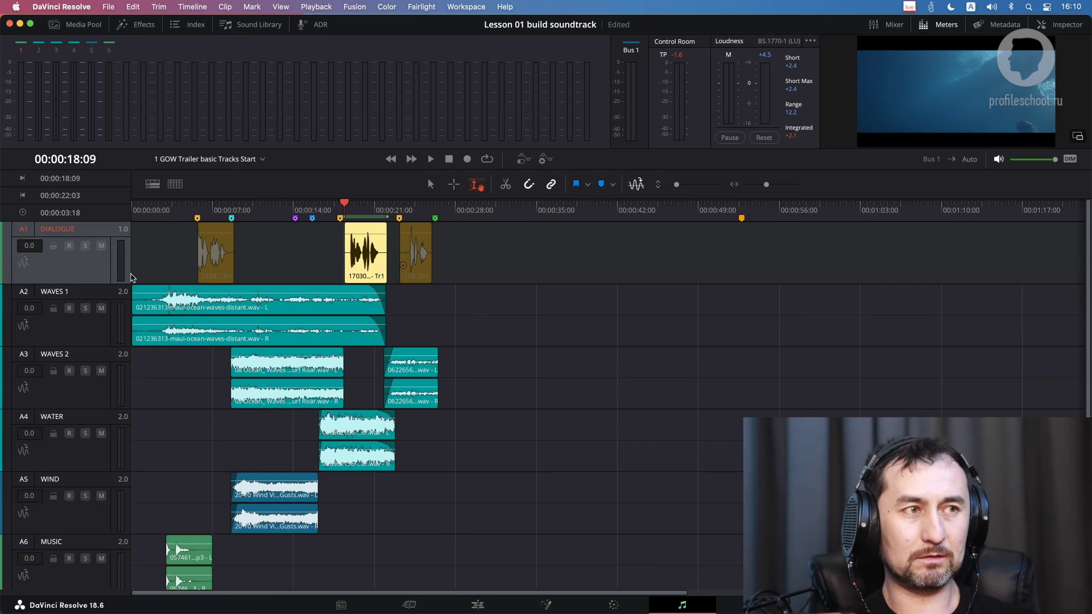
# Make the DIALOGUE track much taller, zoom in, and turn on its transient detection
pyautogui.moveTo(108, 284); pyautogui.dragTo(108, 367)
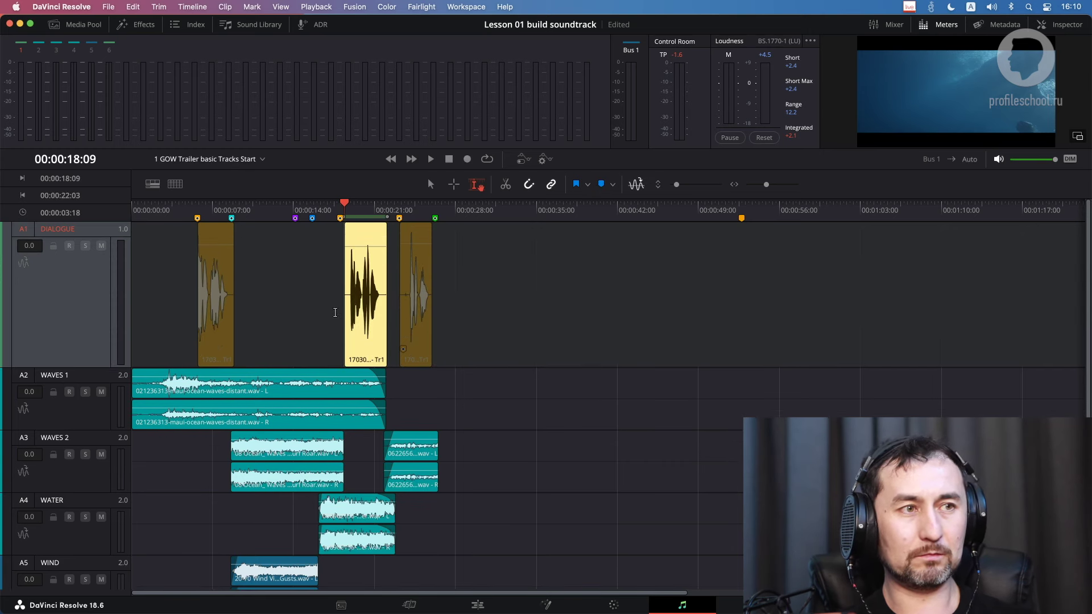
pyautogui.scroll(2, 386, 317)
pyautogui.scroll(2, 386, 318)
pyautogui.scroll(2, 580, 341)
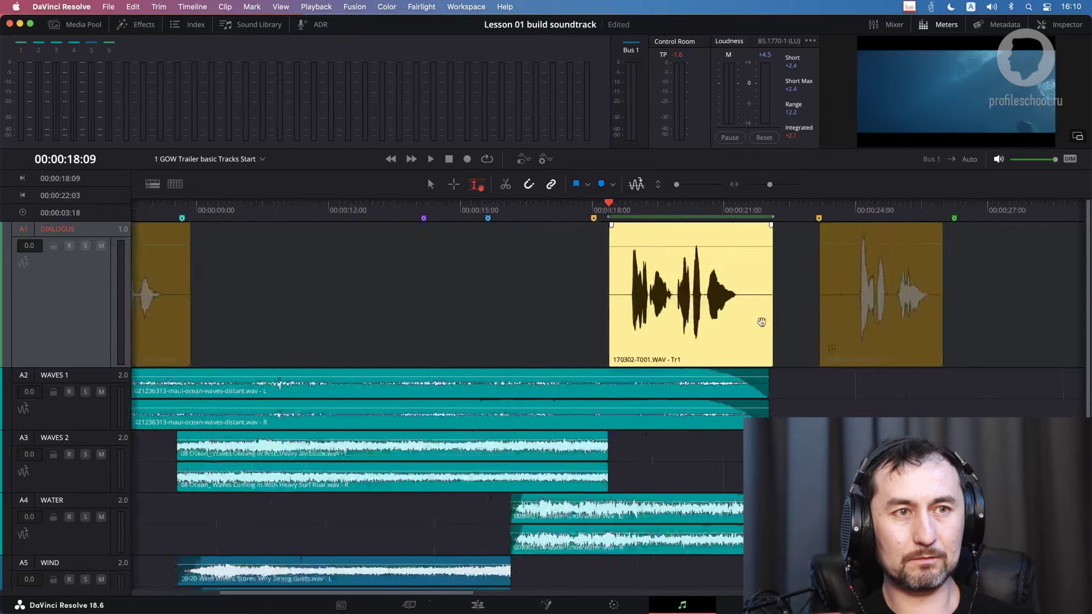
pyautogui.scroll(2, 760, 317)
pyautogui.scroll(2, 684, 317)
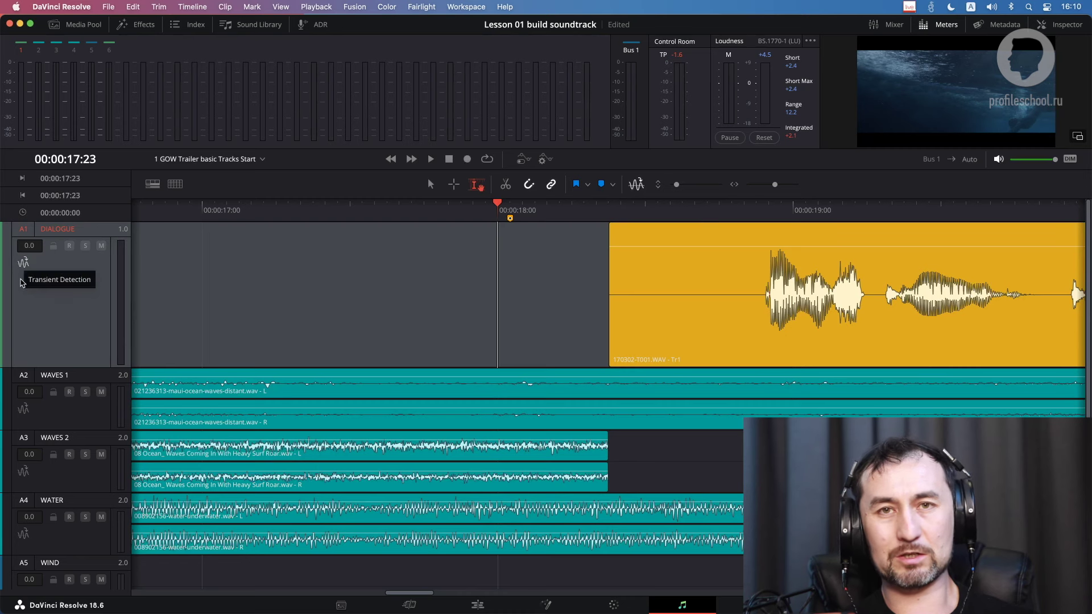
pyautogui.click(40, 281)
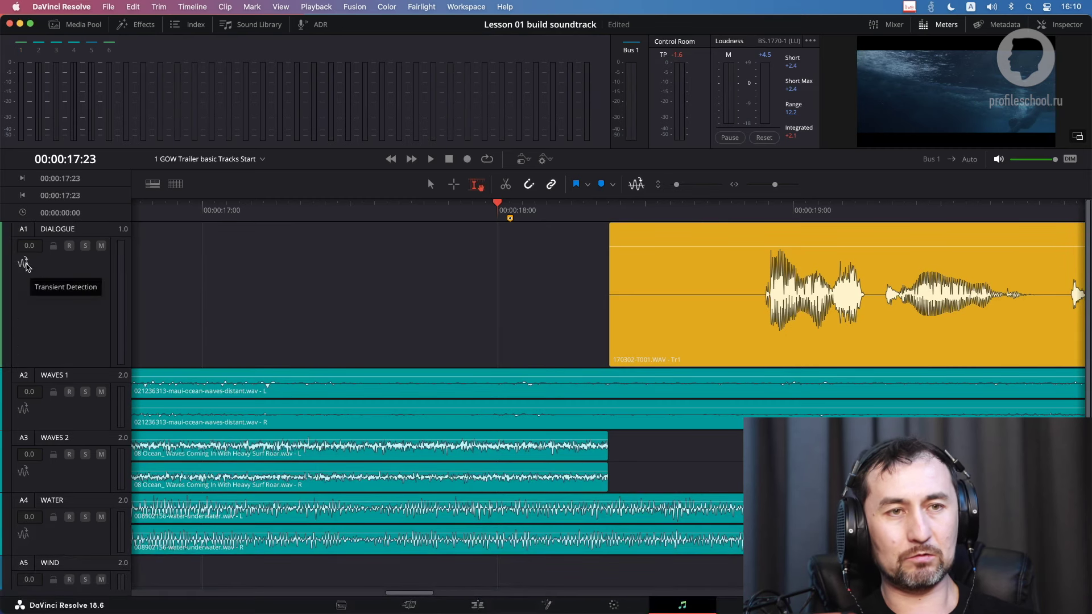
pyautogui.click(25, 264)
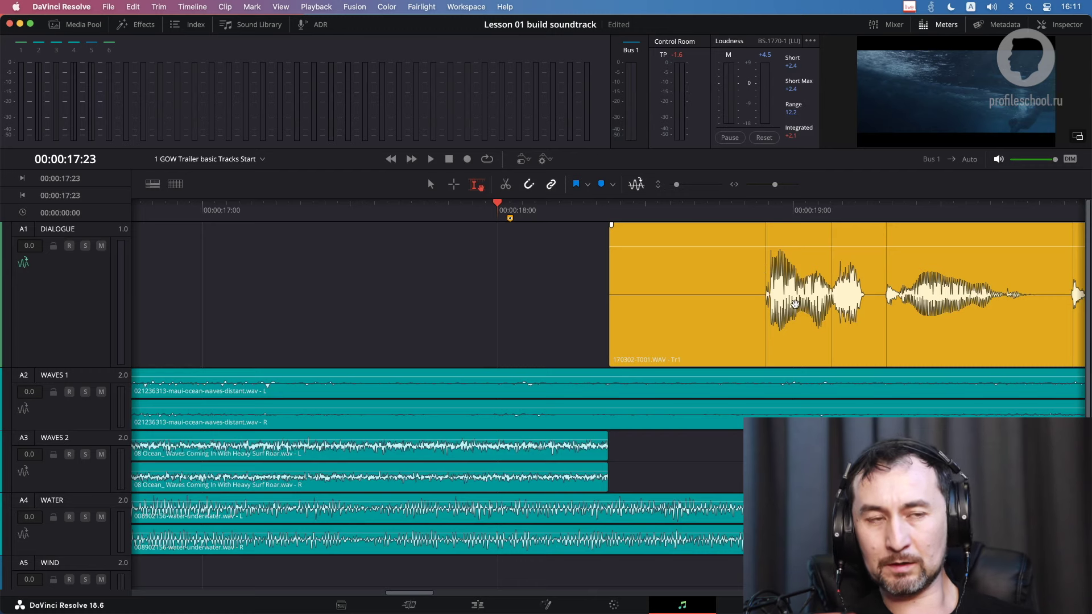
# Inspect the transient lines, then show each track's clip count in the headers
pyautogui.scroll(1, 794, 302)
pyautogui.scroll(-2, 860, 317)
pyautogui.scroll(-2, 861, 316)
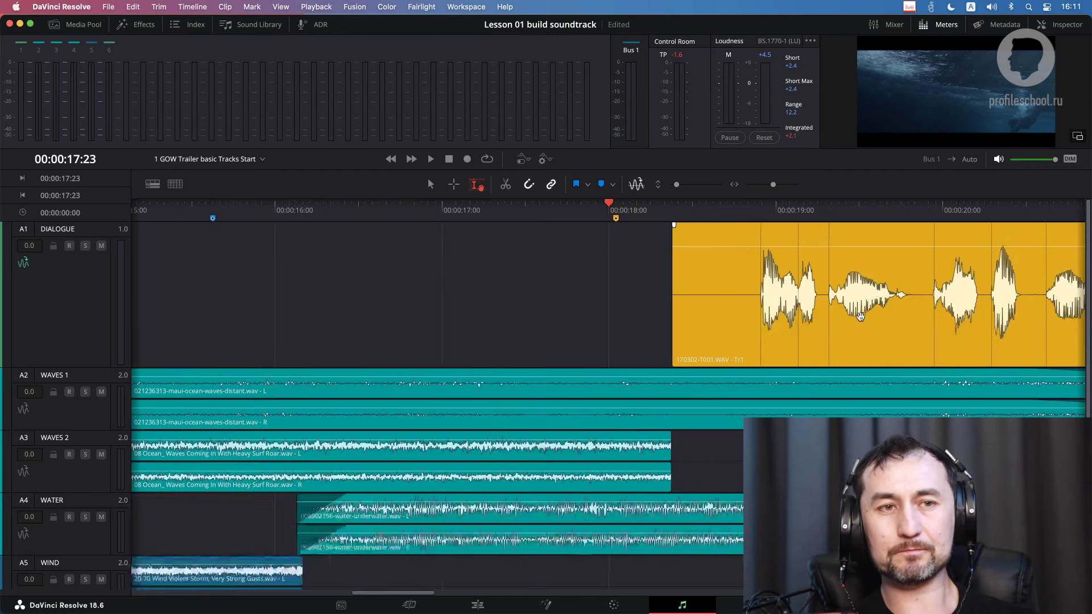
pyautogui.scroll(-2, 805, 316)
pyautogui.scroll(1, 755, 314)
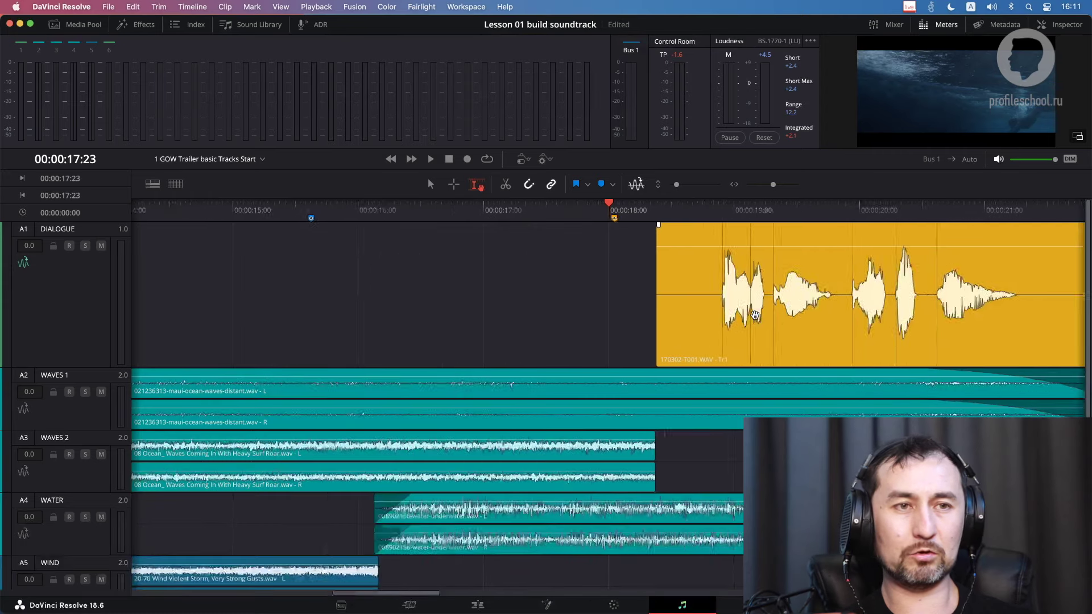
pyautogui.scroll(1, 755, 315)
pyautogui.scroll(1, 768, 314)
pyautogui.scroll(-1, 791, 313)
pyautogui.scroll(-1, 803, 312)
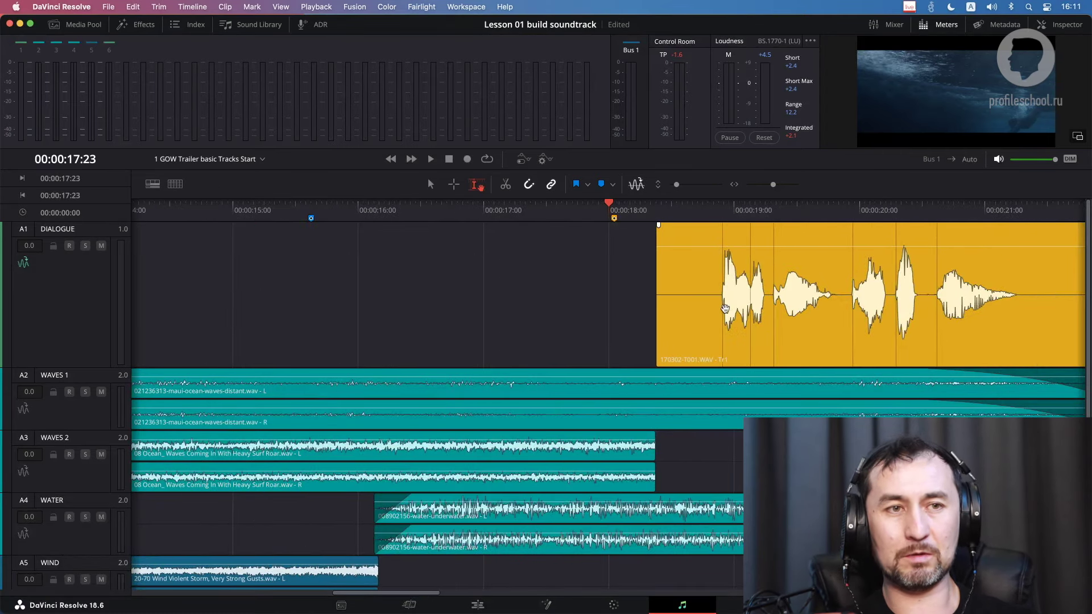
pyautogui.scroll(-1, 750, 309)
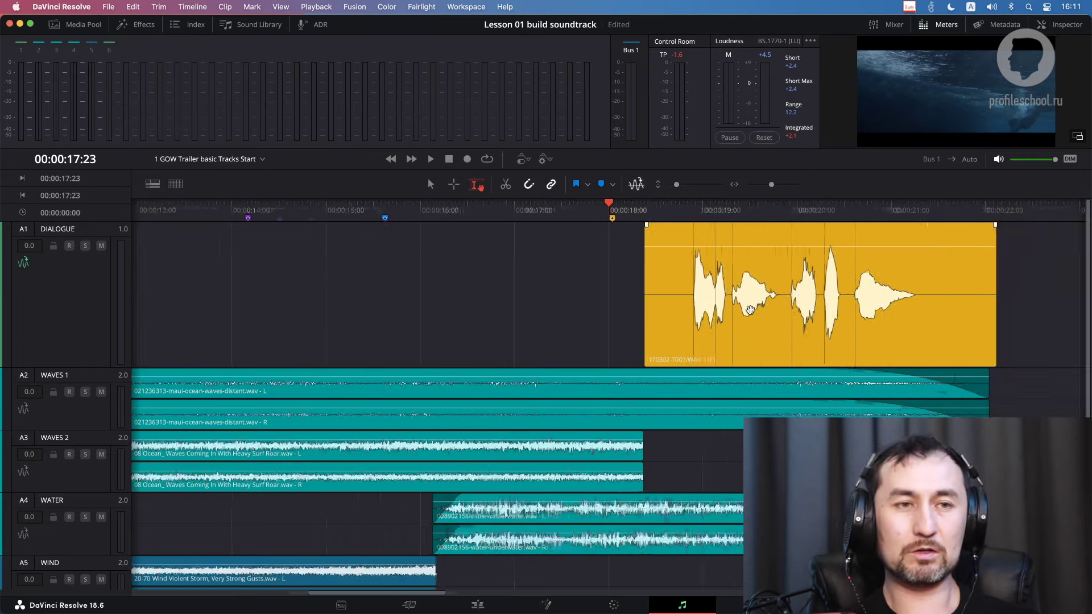
pyautogui.scroll(-1, 745, 310)
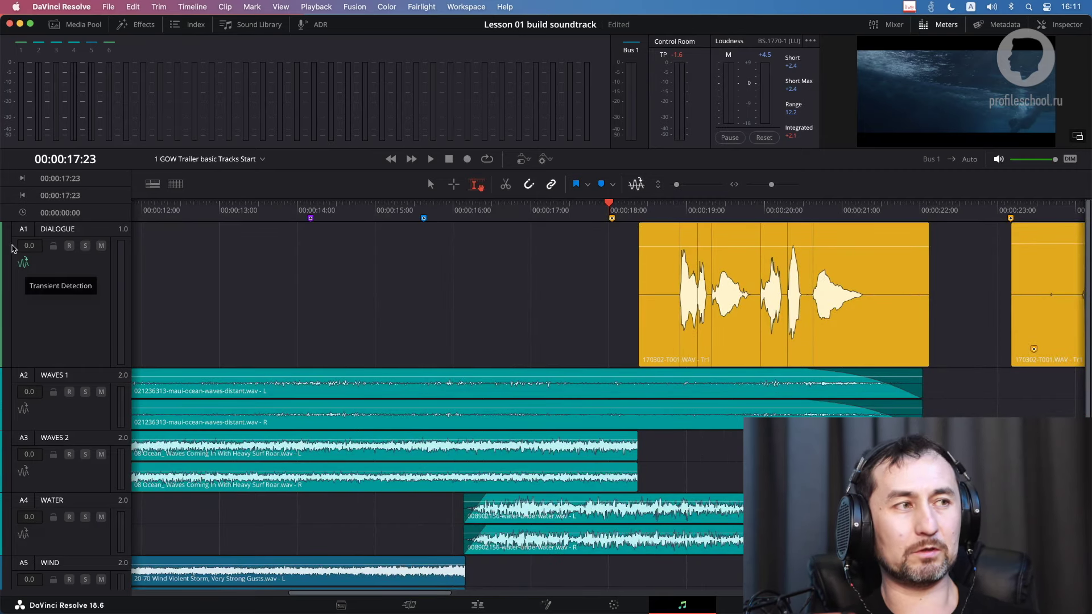
pyautogui.click(636, 186)
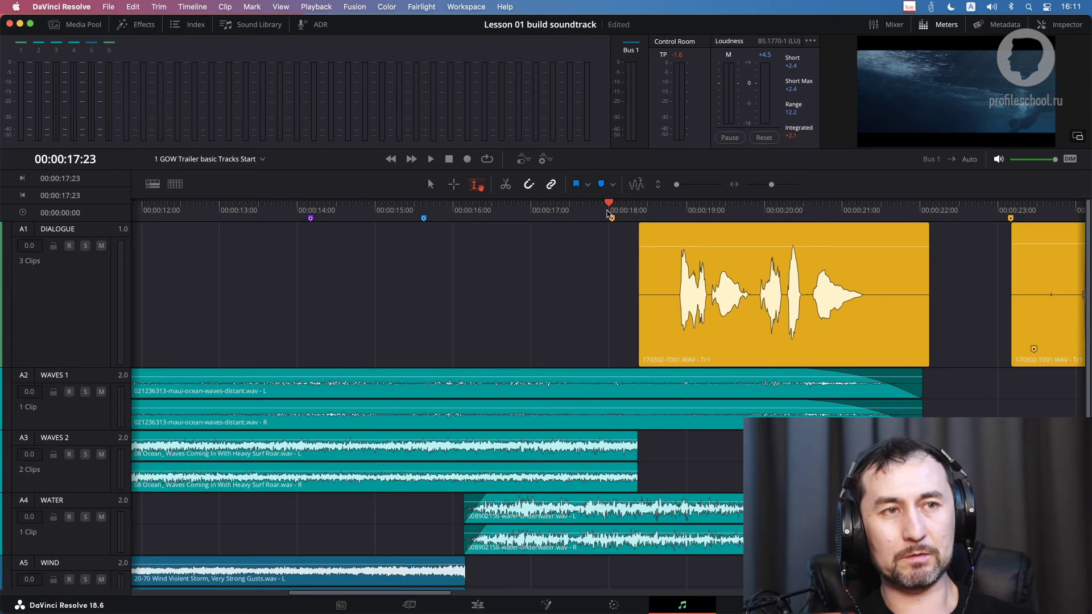
# Shrink all tracks to compact equal rows and zoom out to about 0–35 seconds
pyautogui.moveTo(676, 185); pyautogui.dragTo(678, 186)
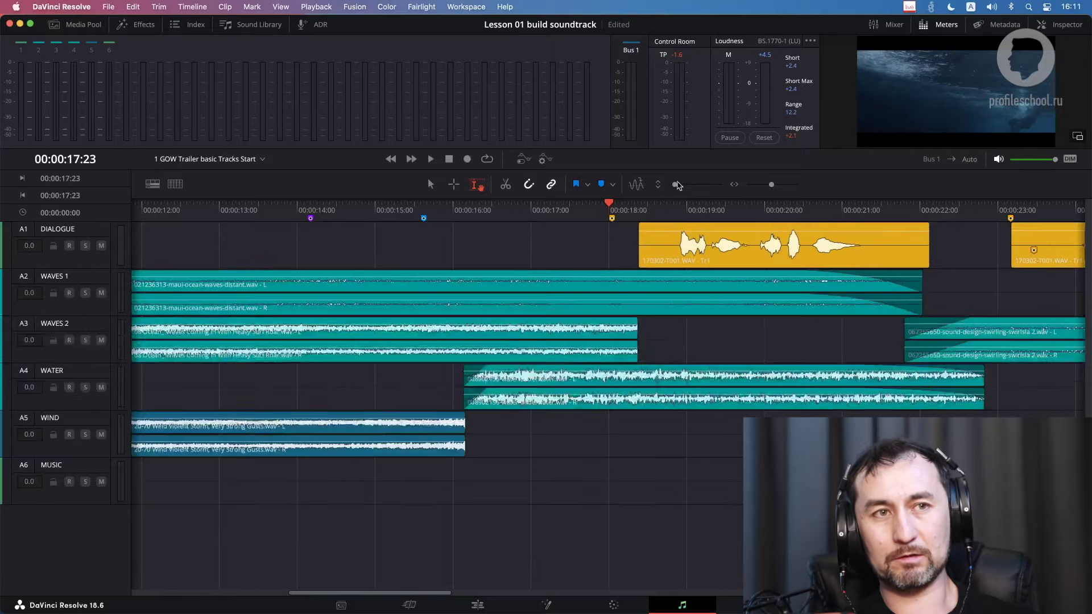
pyautogui.moveTo(772, 187); pyautogui.dragTo(769, 188)
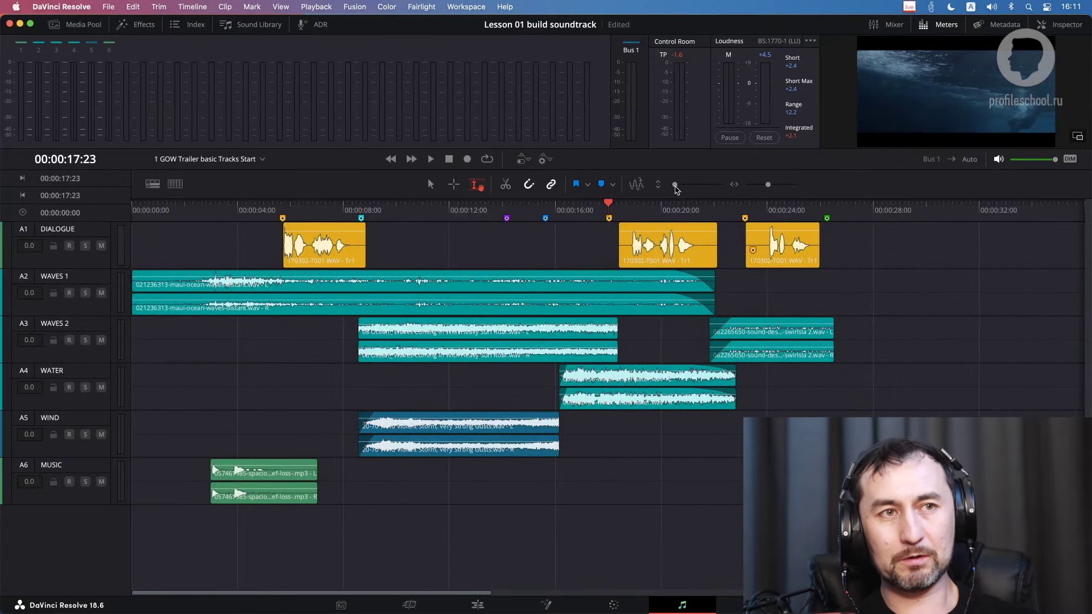
pyautogui.moveTo(675, 185); pyautogui.dragTo(673, 185)
pyautogui.scroll(3, 421, 284)
pyautogui.scroll(-1, 406, 290)
pyautogui.scroll(1, 406, 290)
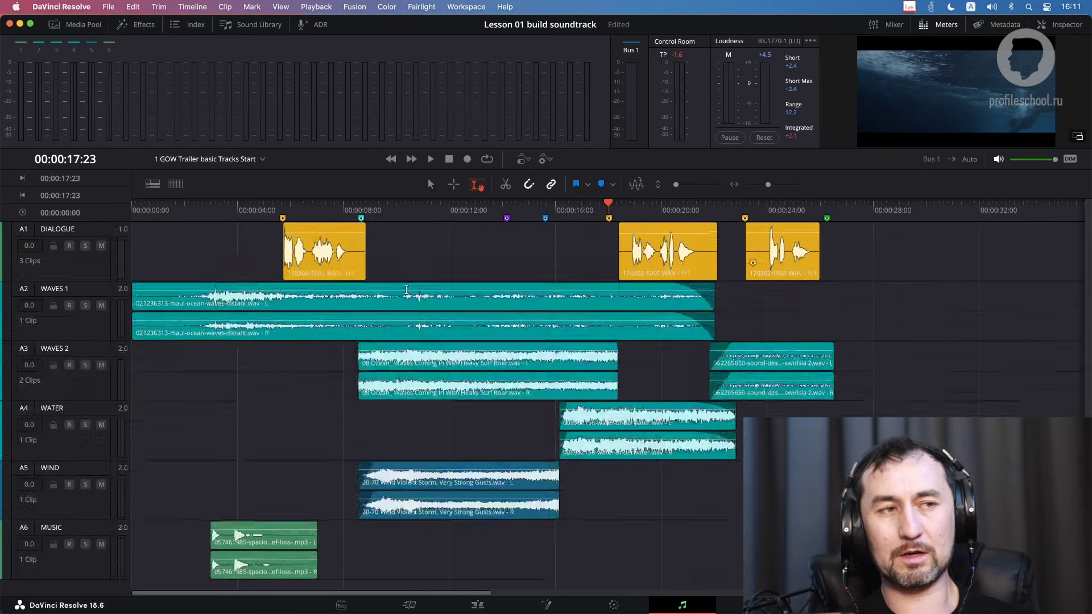
pyautogui.scroll(-1, 406, 290)
pyautogui.scroll(1, 406, 290)
pyautogui.scroll(1, 406, 290)
pyautogui.scroll(-1, 406, 290)
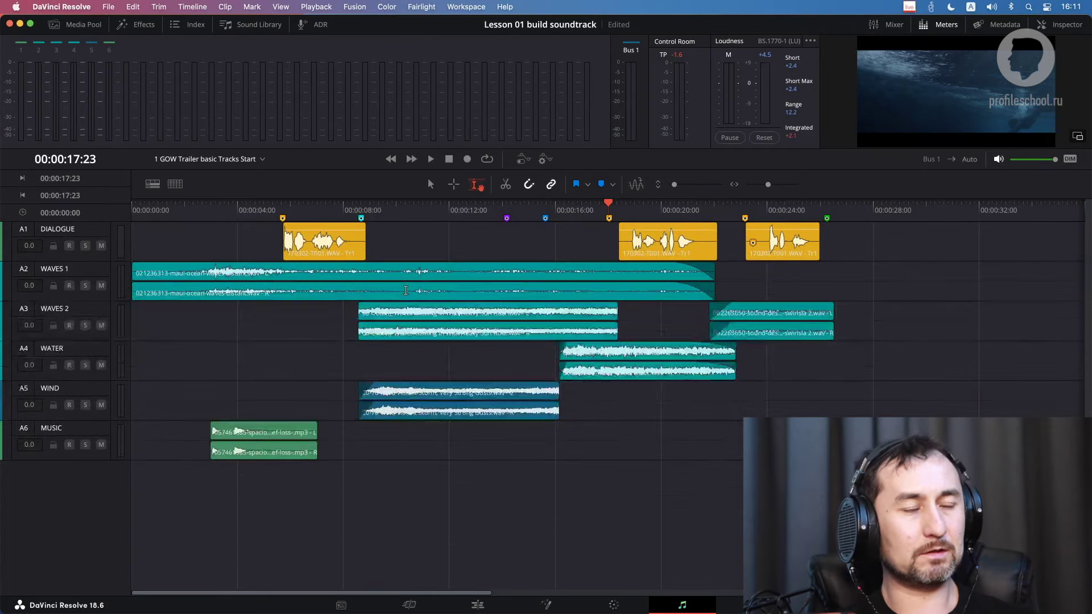
pyautogui.scroll(2, 406, 290)
pyautogui.scroll(-1, 406, 290)
pyautogui.scroll(1, 406, 290)
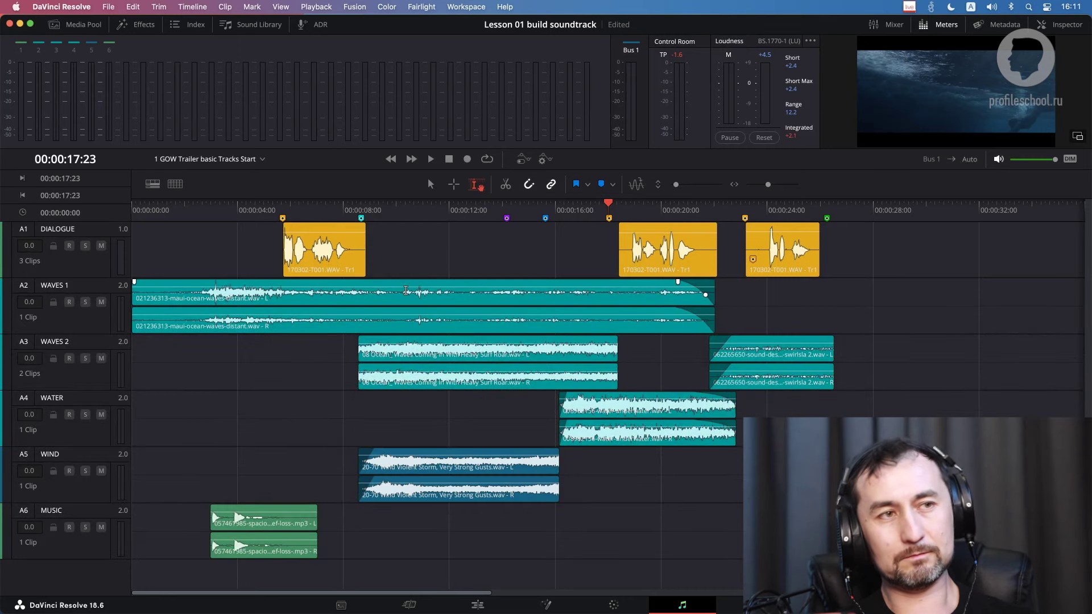
# Fine-tune the zoom so DIALOGUE through MUSIC and the soundtrack start fit in view
pyautogui.scroll(-1, 407, 290)
pyautogui.scroll(1, 407, 290)
pyautogui.scroll(-1, 406, 290)
pyautogui.scroll(1, 407, 289)
pyautogui.scroll(1, 409, 287)
pyautogui.scroll(-1, 409, 288)
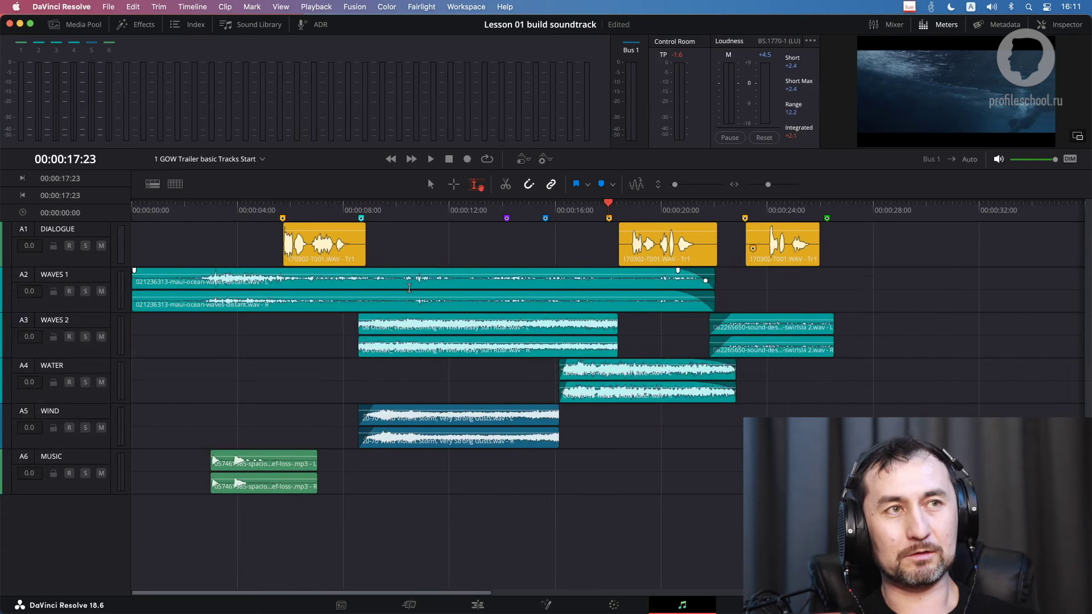
pyautogui.scroll(-1, 408, 293)
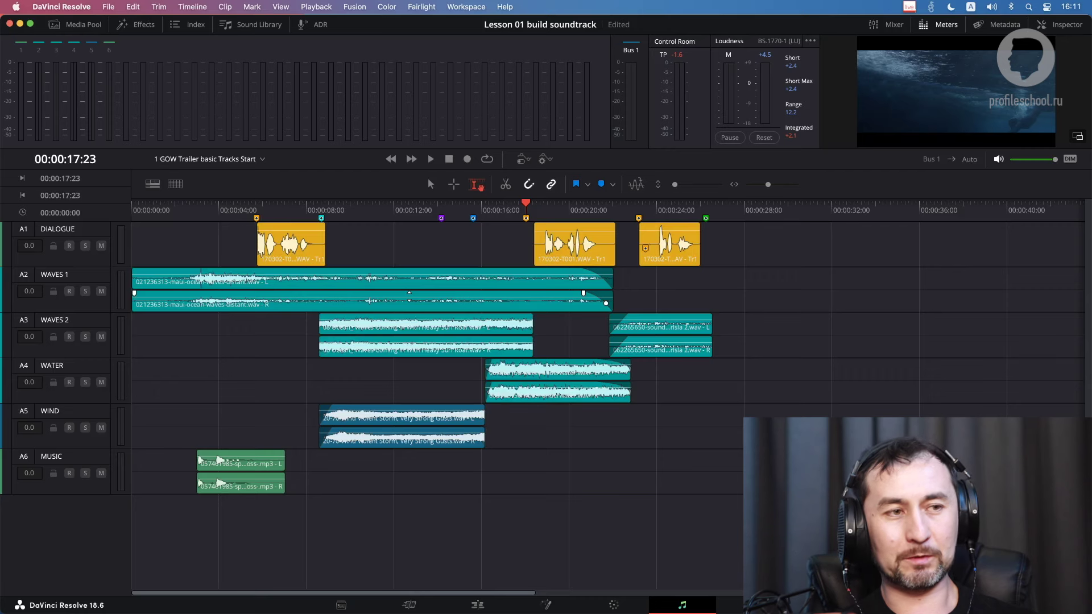
pyautogui.scroll(2, 445, 270)
pyautogui.scroll(-2, 444, 271)
pyautogui.scroll(2, 444, 271)
pyautogui.scroll(1, 445, 271)
pyautogui.scroll(-1, 445, 272)
pyautogui.scroll(-1, 445, 272)
pyautogui.scroll(1, 445, 271)
pyautogui.scroll(1, 444, 271)
pyautogui.scroll(-1, 445, 271)
pyautogui.scroll(2, 445, 271)
pyautogui.scroll(-1, 443, 271)
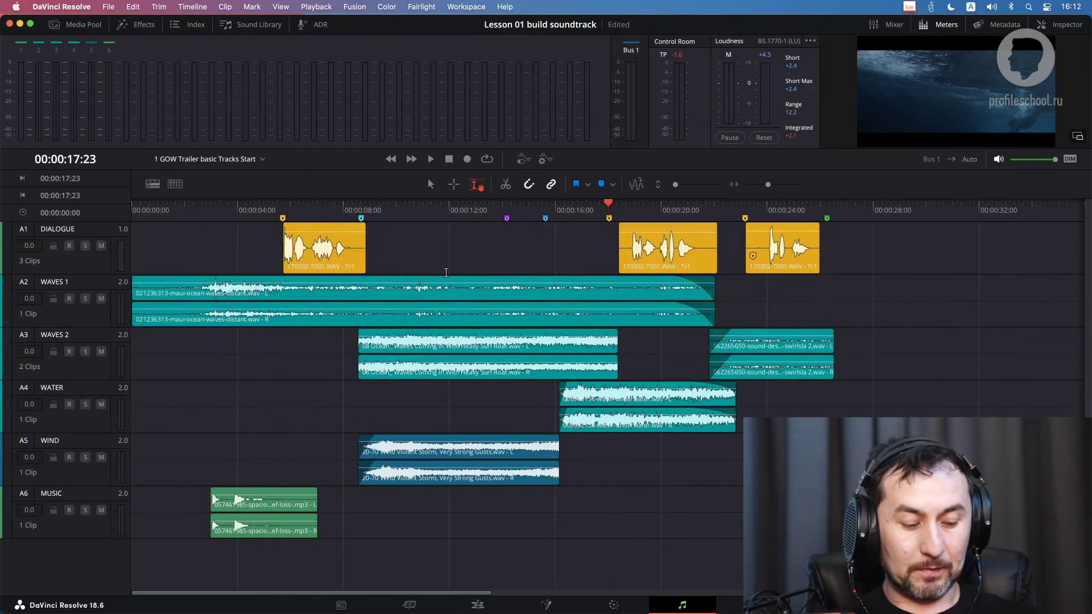
pyautogui.scroll(1, 446, 272)
pyautogui.scroll(-2, 446, 273)
pyautogui.scroll(2, 446, 273)
pyautogui.scroll(-3, 446, 272)
pyautogui.scroll(3, 446, 273)
pyautogui.scroll(-3, 446, 273)
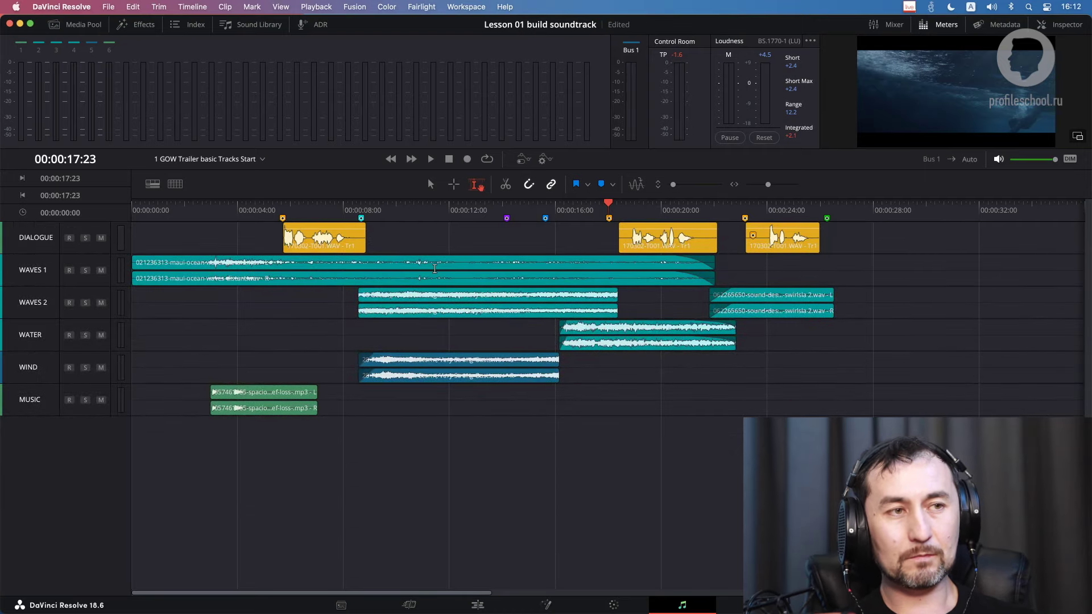
pyautogui.scroll(3, 435, 268)
pyautogui.scroll(-2, 434, 268)
pyautogui.scroll(2, 435, 269)
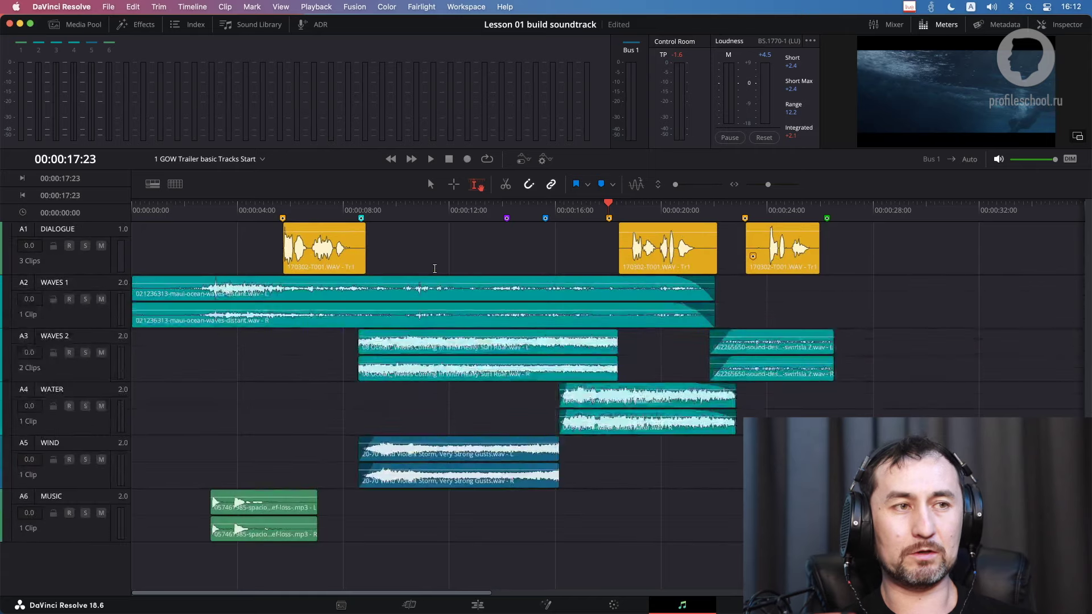
pyautogui.scroll(-2, 434, 269)
pyautogui.scroll(-2, 435, 269)
pyautogui.scroll(-1, 434, 269)
pyautogui.scroll(5, 437, 323)
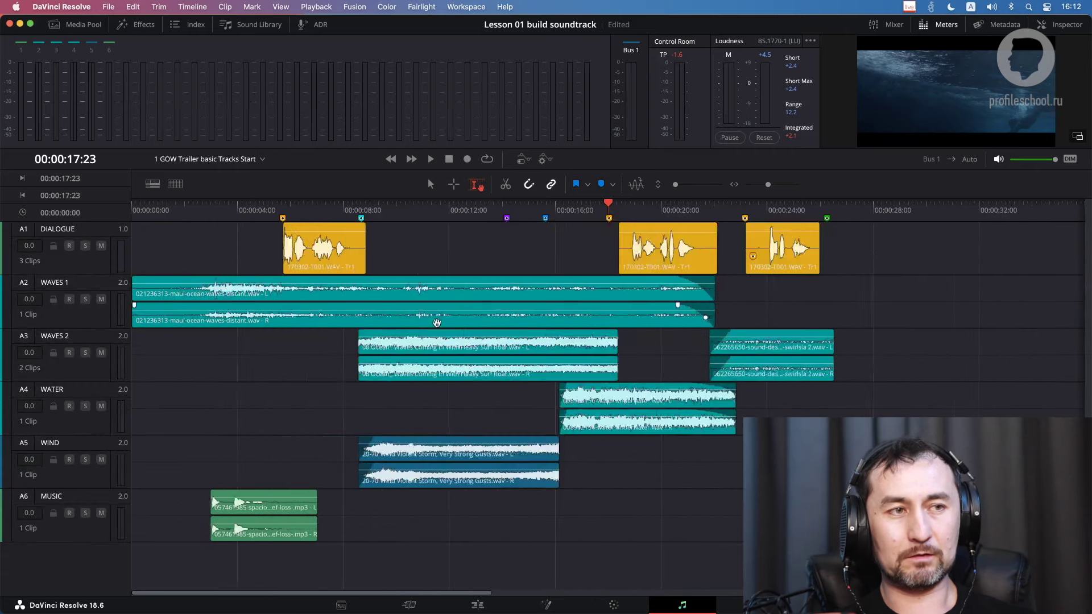
pyautogui.scroll(-2, 437, 323)
pyautogui.scroll(3, 432, 315)
pyautogui.hscroll(5, 431, 315)
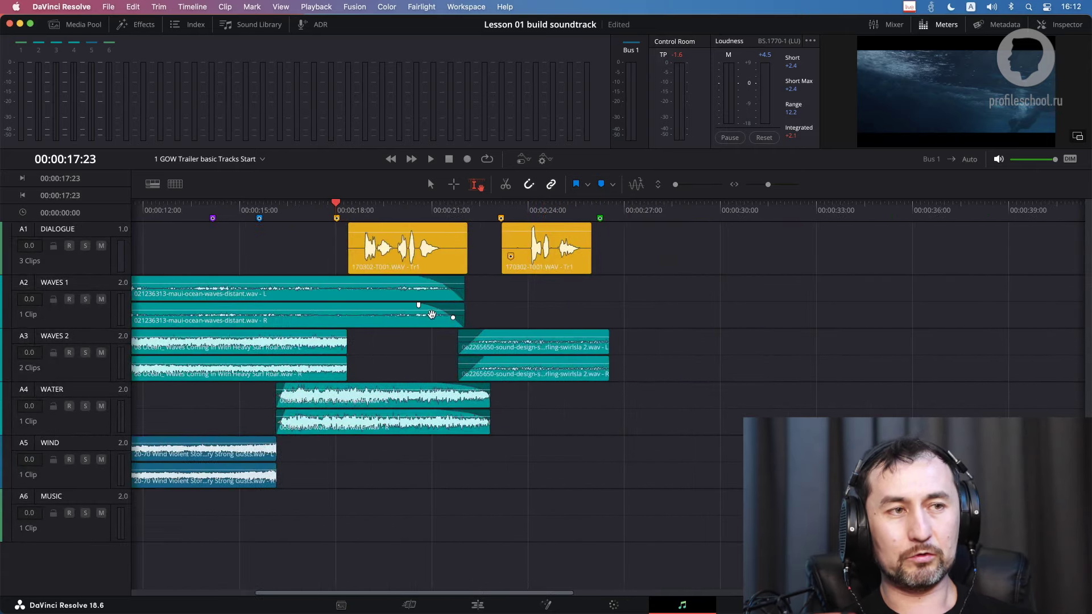
pyautogui.hscroll(-8, 432, 315)
pyautogui.hscroll(5, 432, 314)
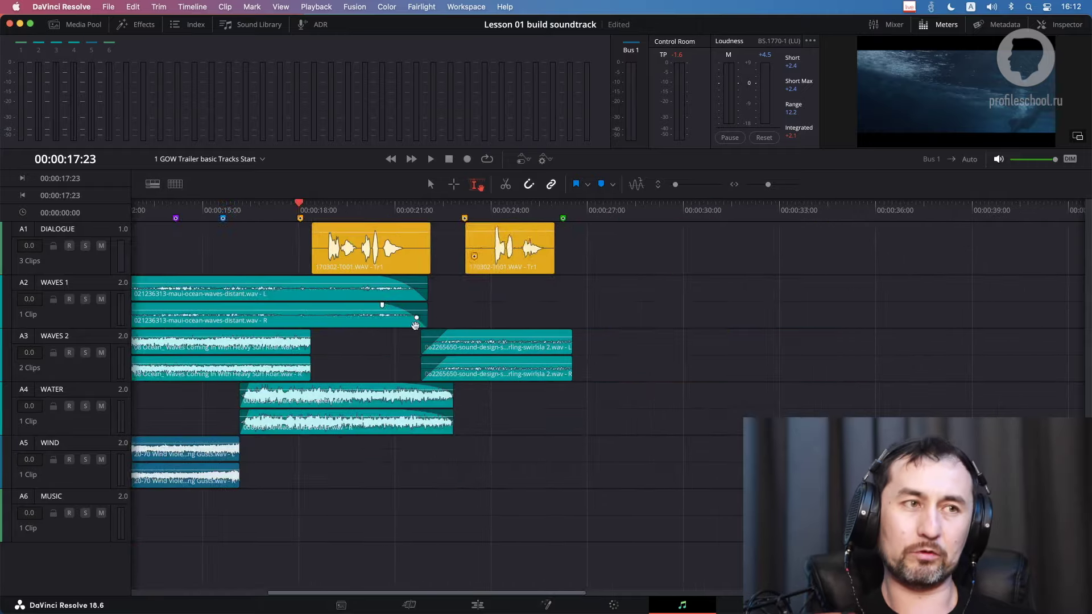
pyautogui.hscroll(6, 421, 356)
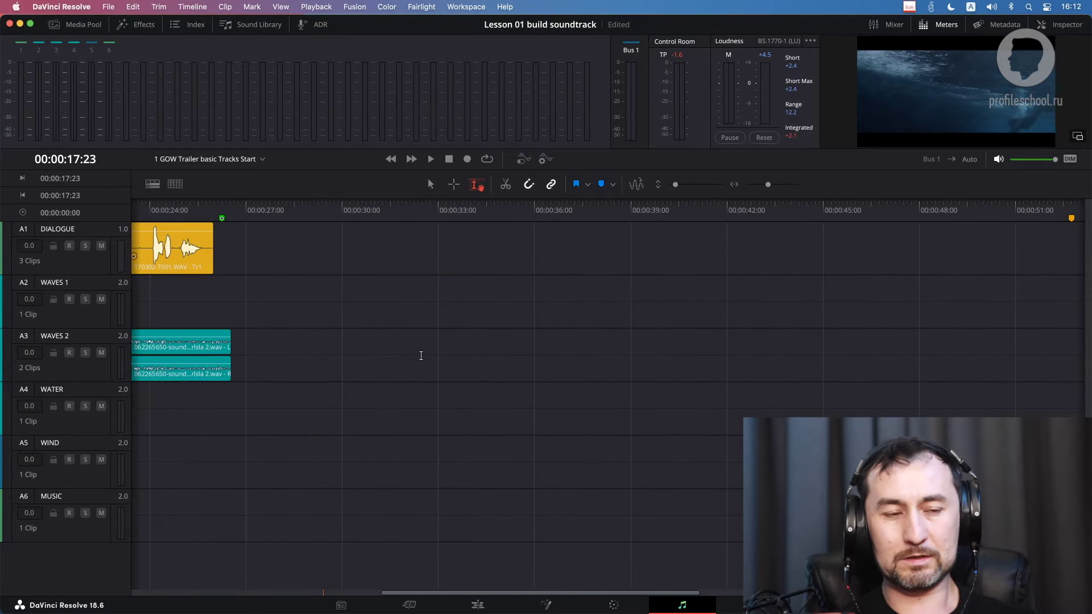
pyautogui.hscroll(-8, 421, 355)
pyautogui.hscroll(-3, 421, 356)
pyautogui.hscroll(14, 420, 356)
pyautogui.hscroll(-8, 419, 362)
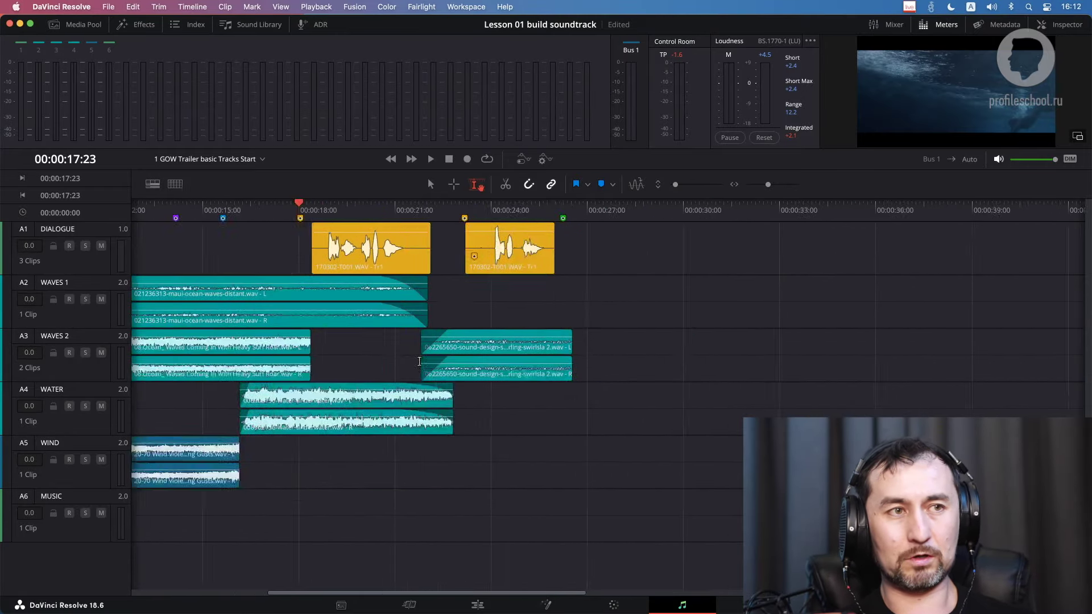
pyautogui.hscroll(-8, 419, 362)
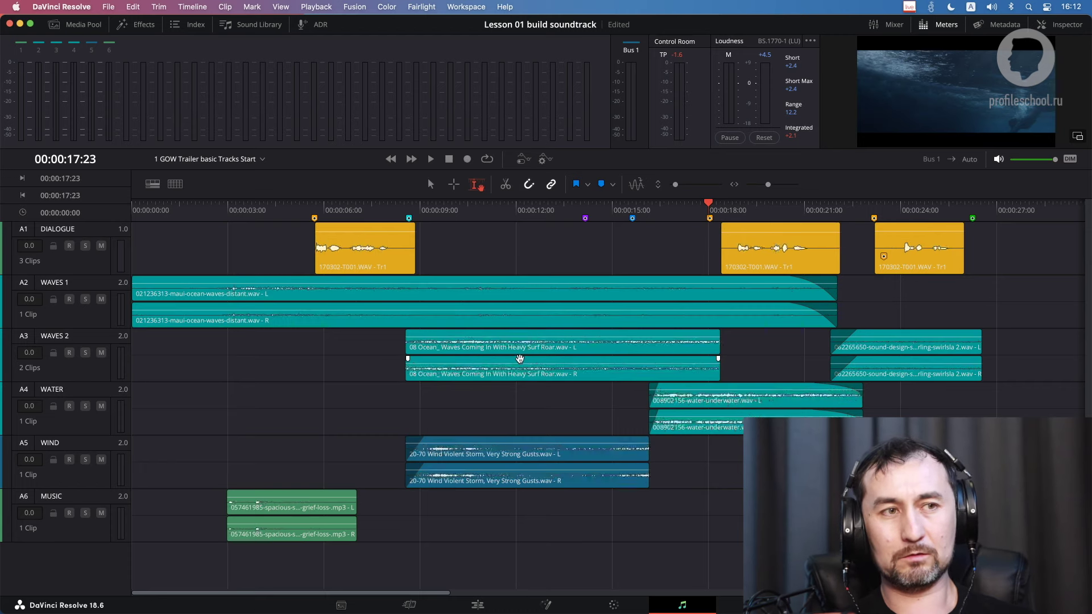
# Zoom the timeline in and jump the playhead to the middle dialogue clip's start at 00:00:18:09
pyautogui.scroll(5, 520, 359)
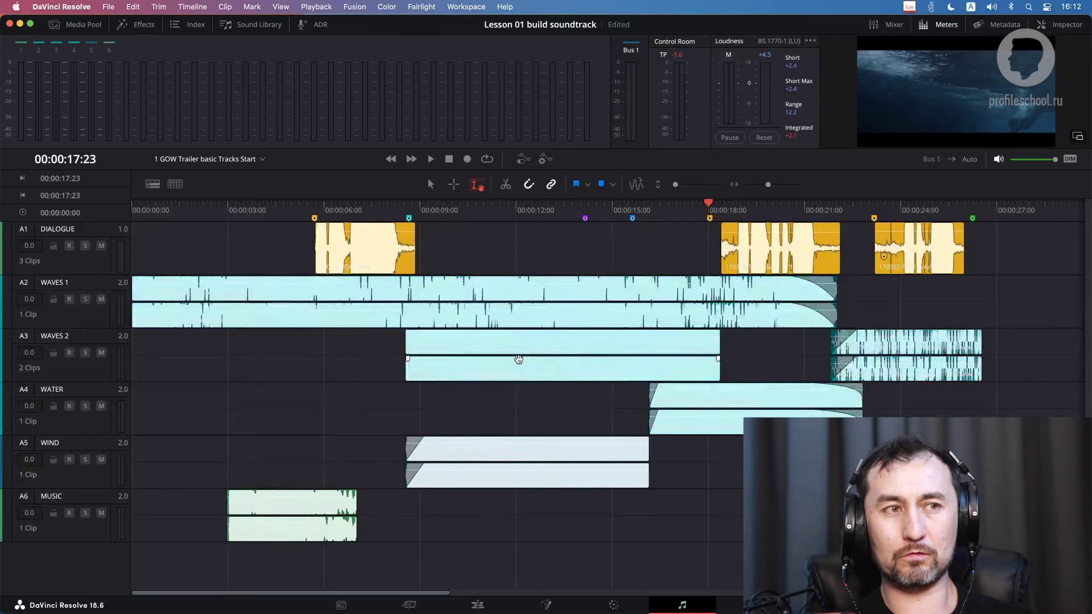
pyautogui.scroll(-5, 519, 358)
pyautogui.scroll(3, 518, 360)
pyautogui.scroll(-5, 517, 360)
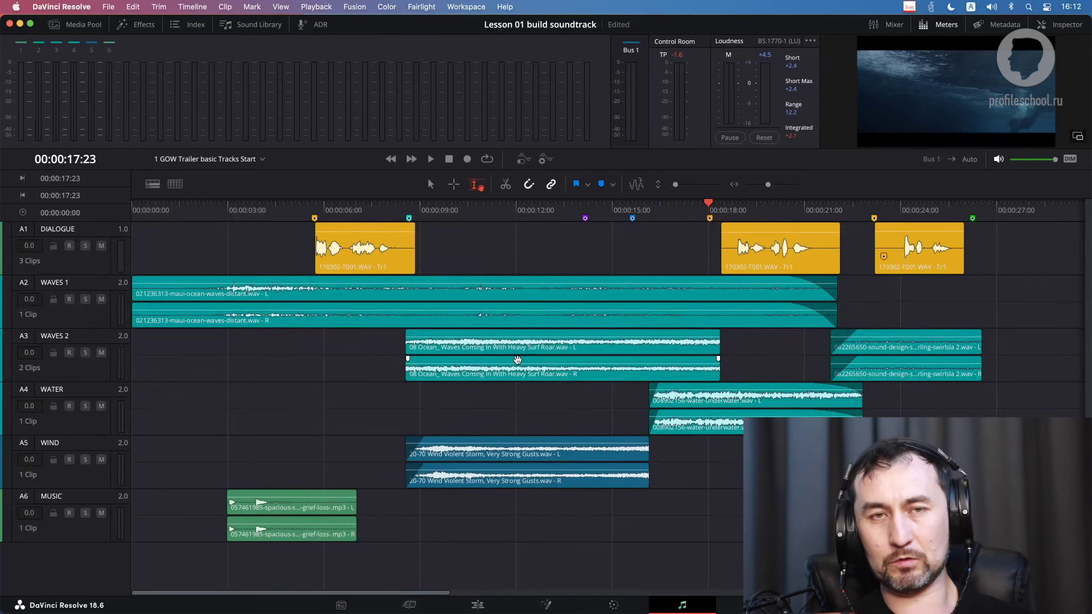
pyautogui.scroll(3, 518, 359)
pyautogui.scroll(-2, 517, 359)
pyautogui.scroll(-2, 518, 359)
pyautogui.scroll(4, 517, 359)
pyautogui.scroll(3, 517, 358)
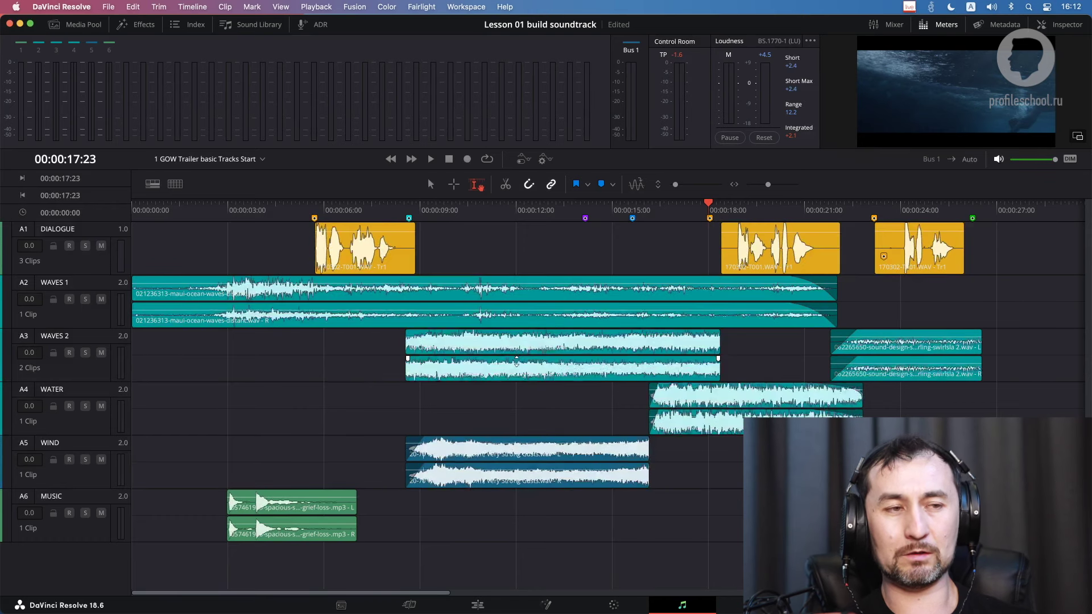
pyautogui.press('Down')
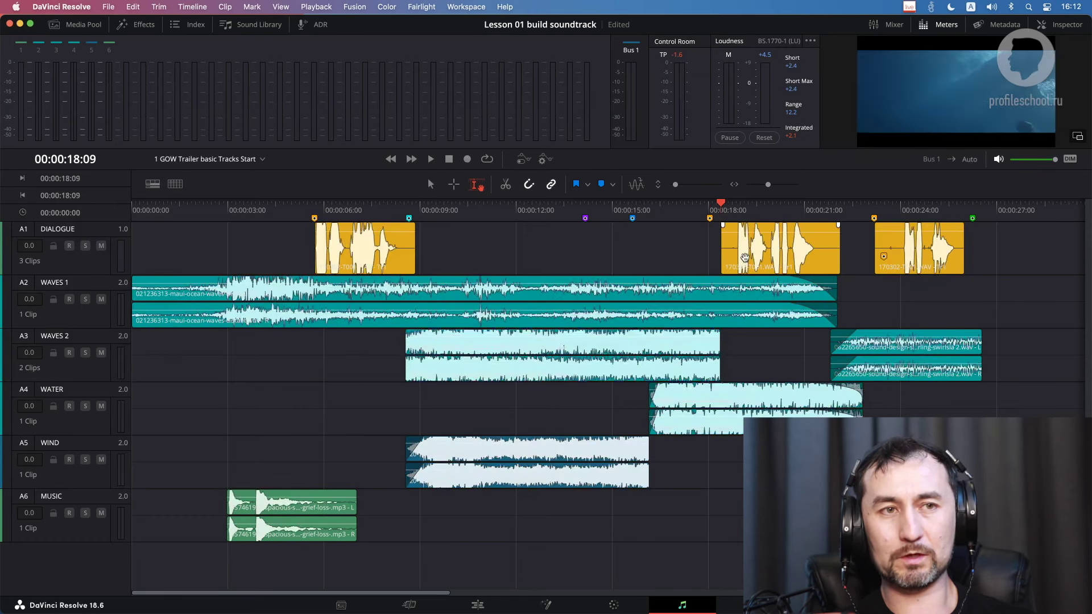
# Enlarge the waveform height to inspect the clip, then shrink it back down
pyautogui.scroll(-2, 745, 260)
pyautogui.scroll(2, 733, 262)
pyautogui.scroll(2, 716, 265)
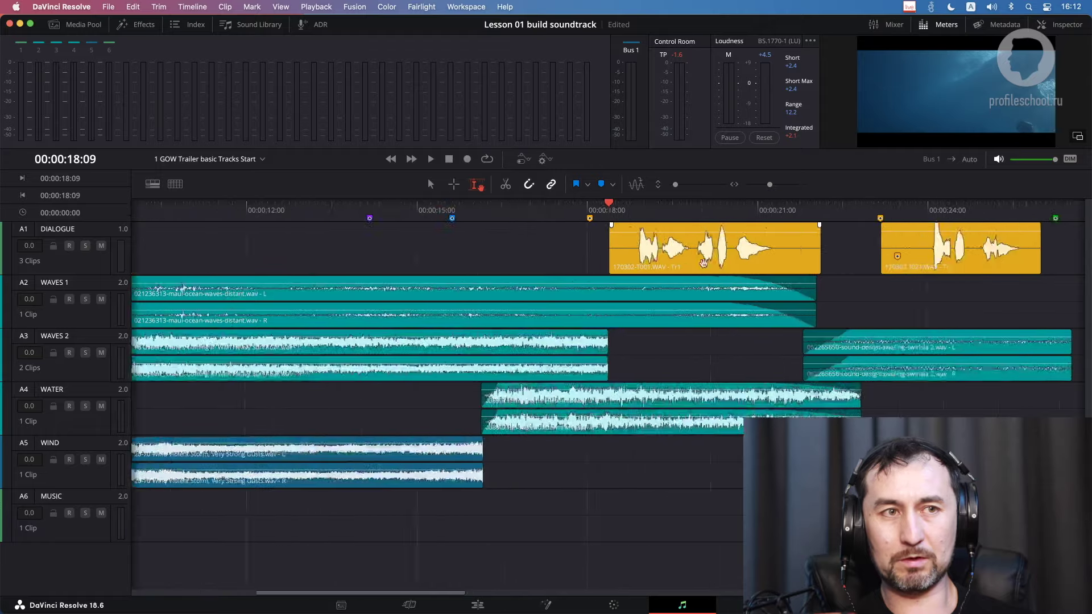
pyautogui.scroll(2, 698, 267)
pyautogui.scroll(2, 698, 267)
pyautogui.scroll(2, 702, 262)
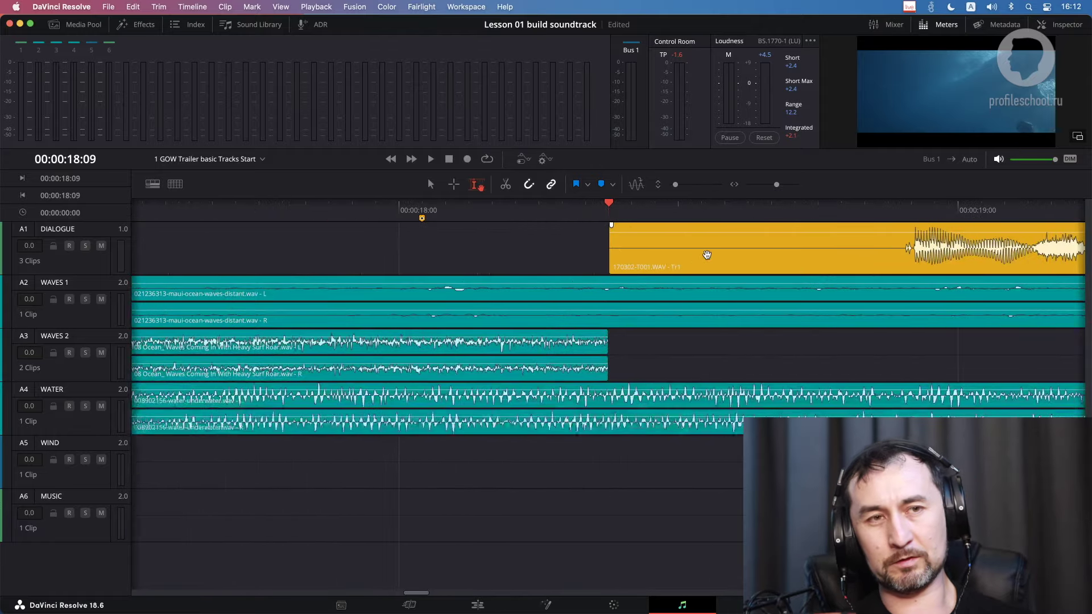
pyautogui.scroll(2, 708, 260)
pyautogui.scroll(3, 707, 260)
pyautogui.scroll(1, 711, 260)
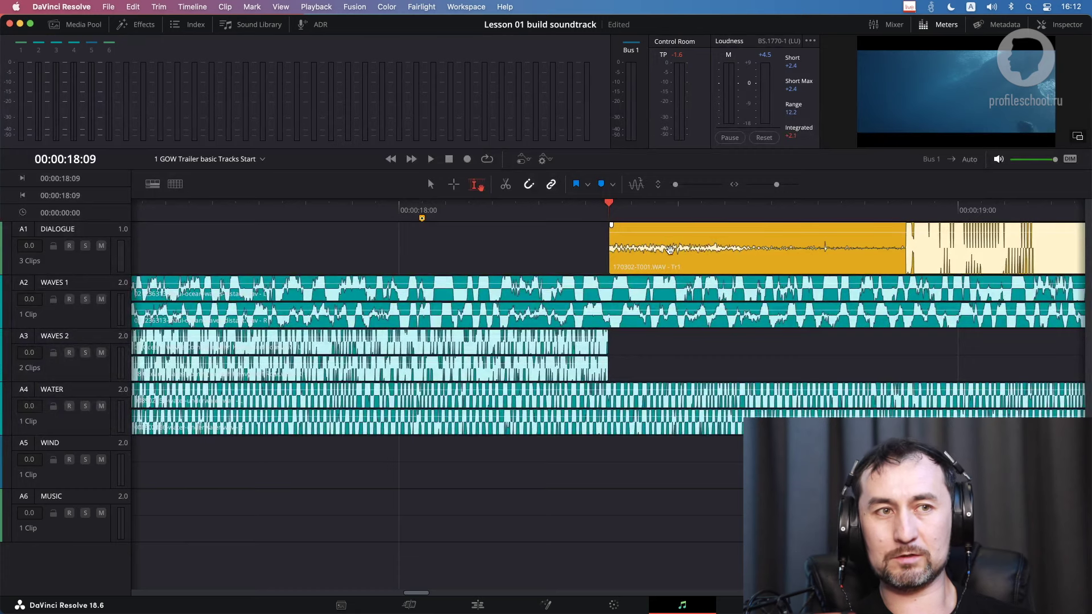
pyautogui.scroll(-3, 729, 251)
pyautogui.scroll(-1, 729, 251)
pyautogui.scroll(-2, 728, 251)
pyautogui.scroll(-1, 729, 252)
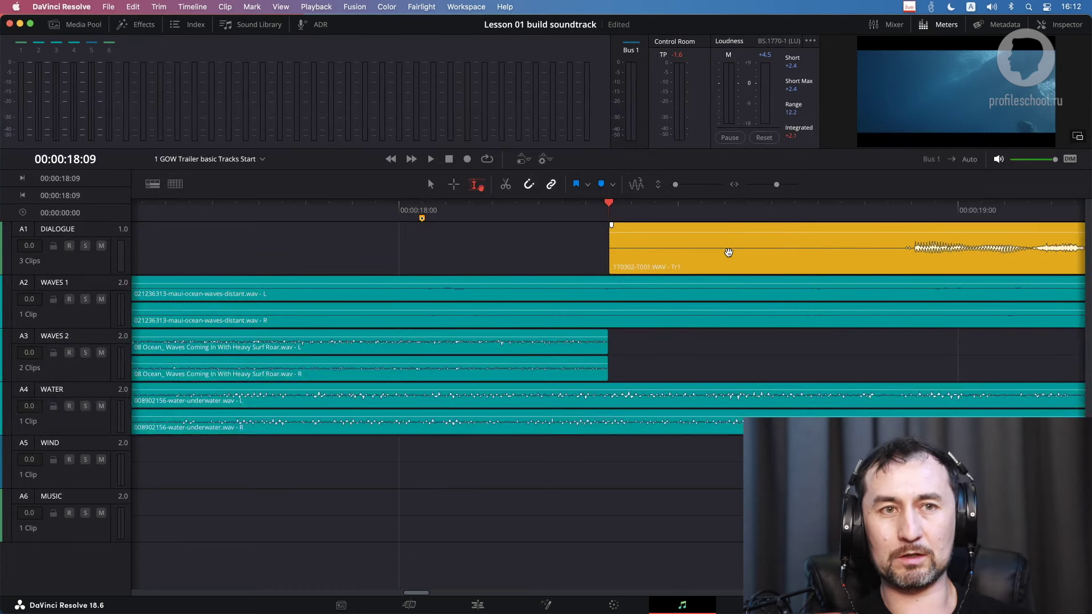
pyautogui.scroll(3, 728, 252)
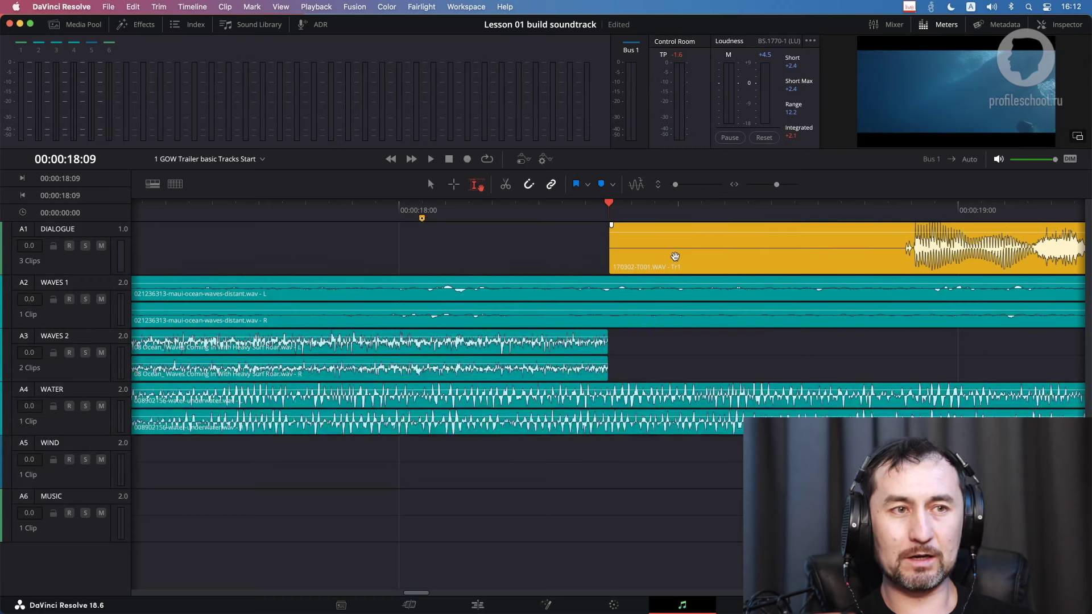
pyautogui.scroll(-3, 671, 254)
pyautogui.scroll(-1, 651, 254)
pyautogui.scroll(-1, 649, 254)
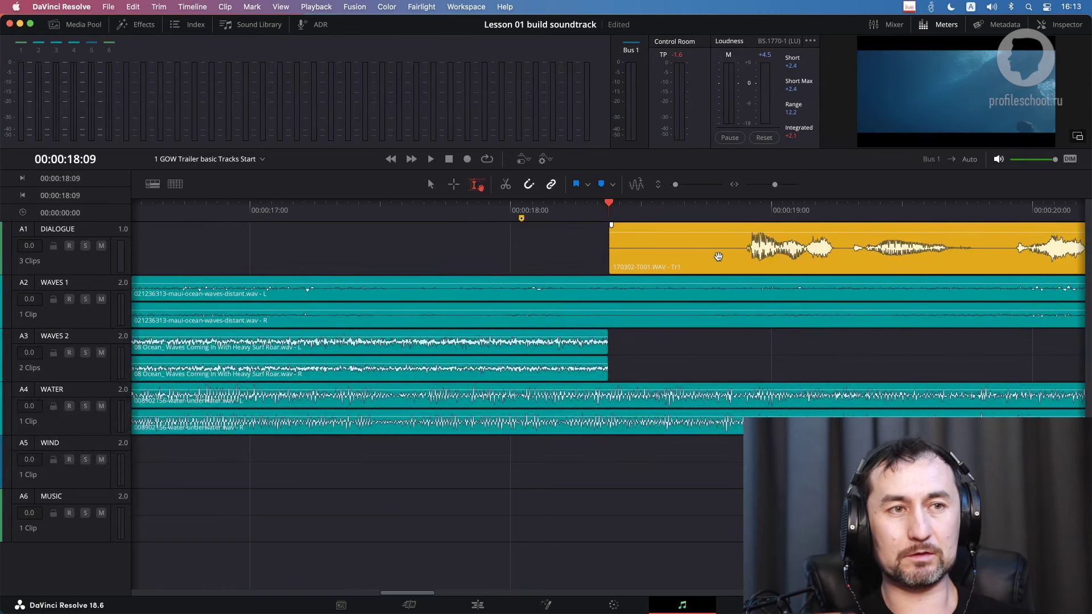
pyautogui.rightClick(686, 260)
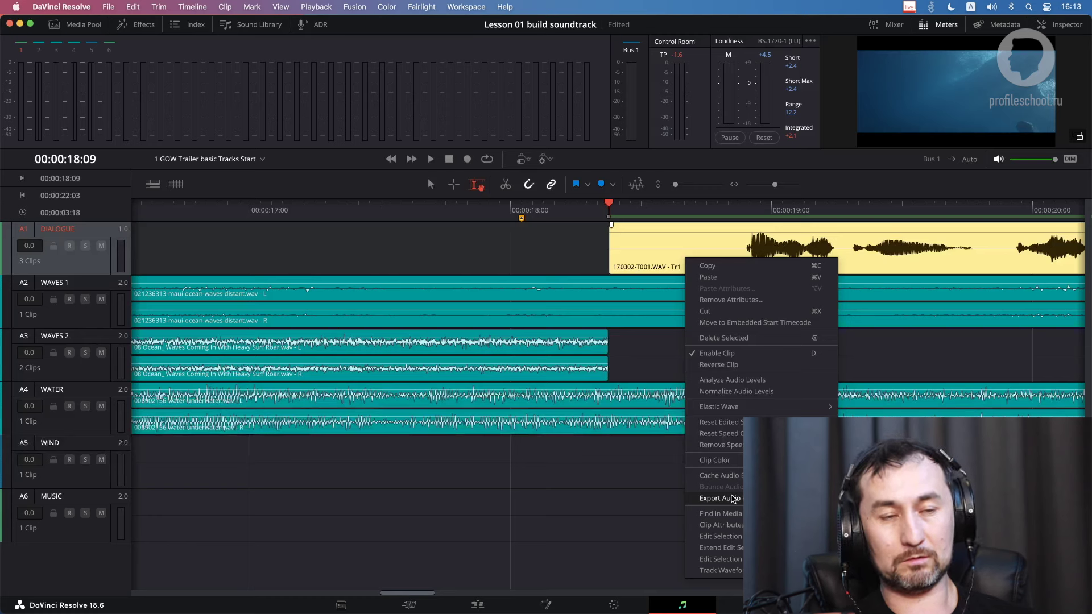
pyautogui.rightClick(604, 279)
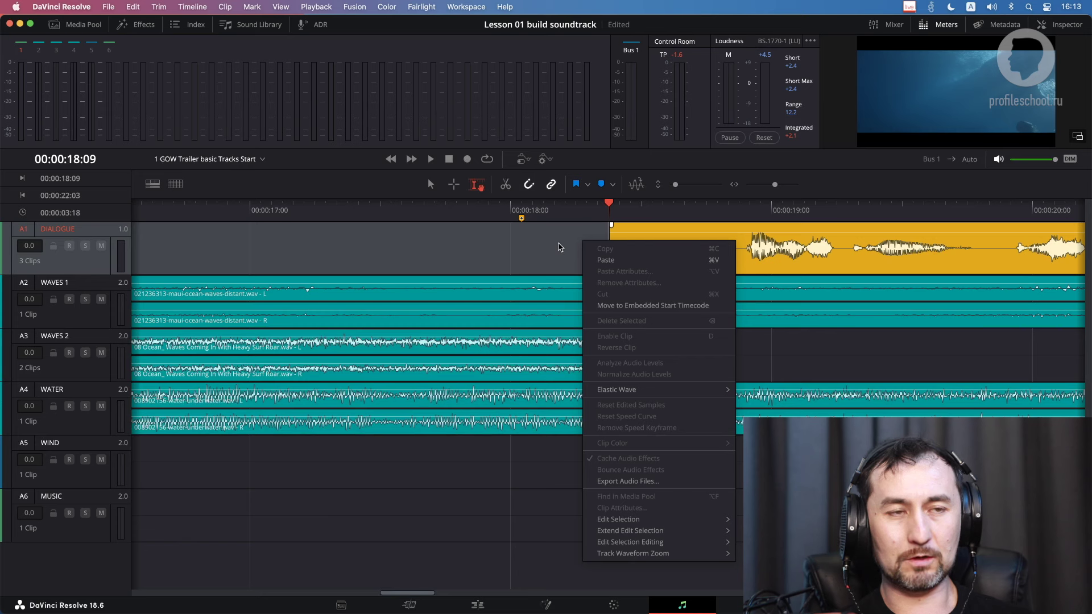
pyautogui.click(559, 247)
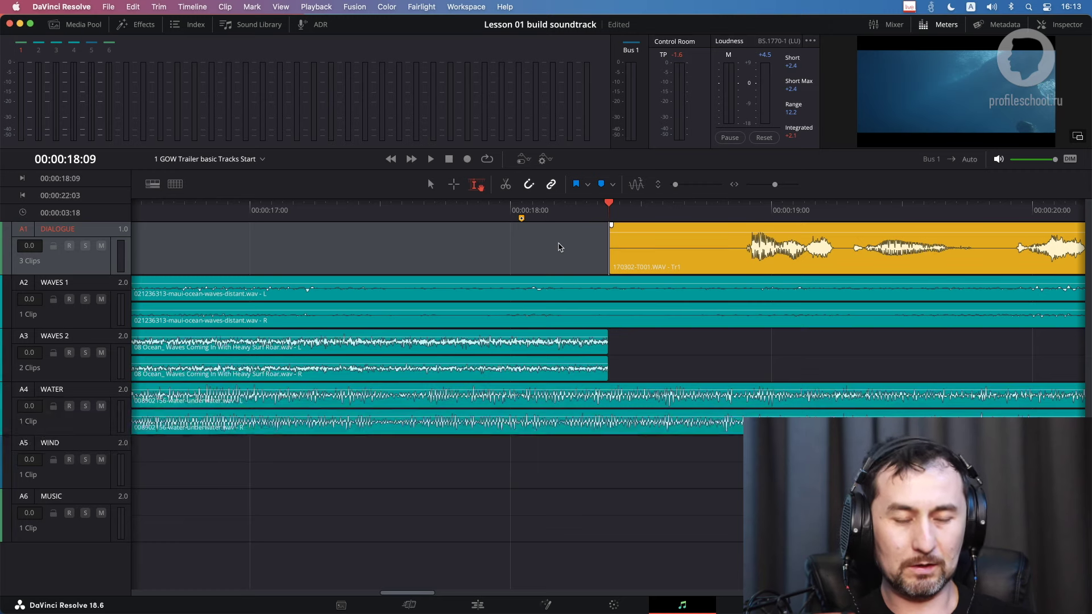
# Increase the track lane height and adjust the waveform zoom
pyautogui.scroll(-3, 654, 260)
pyautogui.scroll(3, 674, 260)
pyautogui.scroll(2, 674, 260)
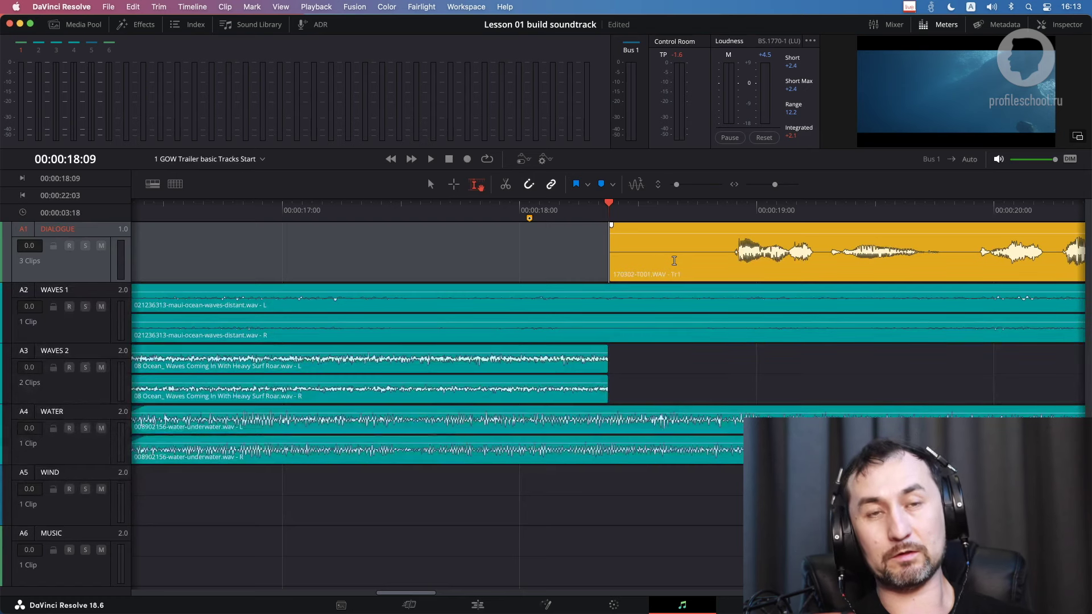
pyautogui.scroll(2, 668, 260)
pyautogui.scroll(-2, 661, 259)
pyautogui.scroll(-3, 661, 259)
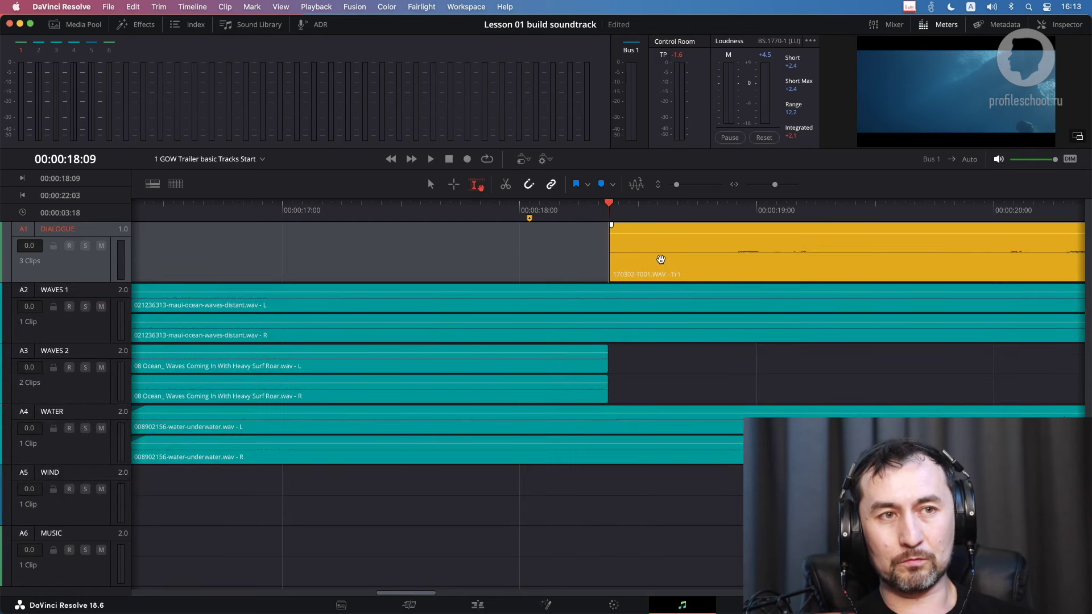
pyautogui.scroll(3, 661, 259)
pyautogui.scroll(1, 661, 260)
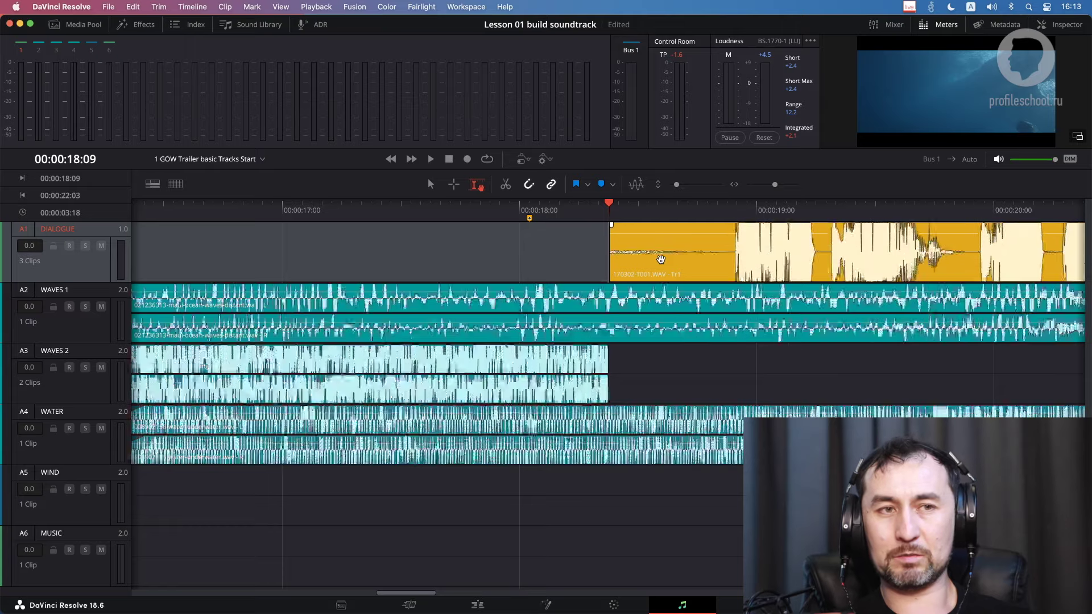
pyautogui.scroll(-3, 661, 260)
pyautogui.scroll(1, 661, 259)
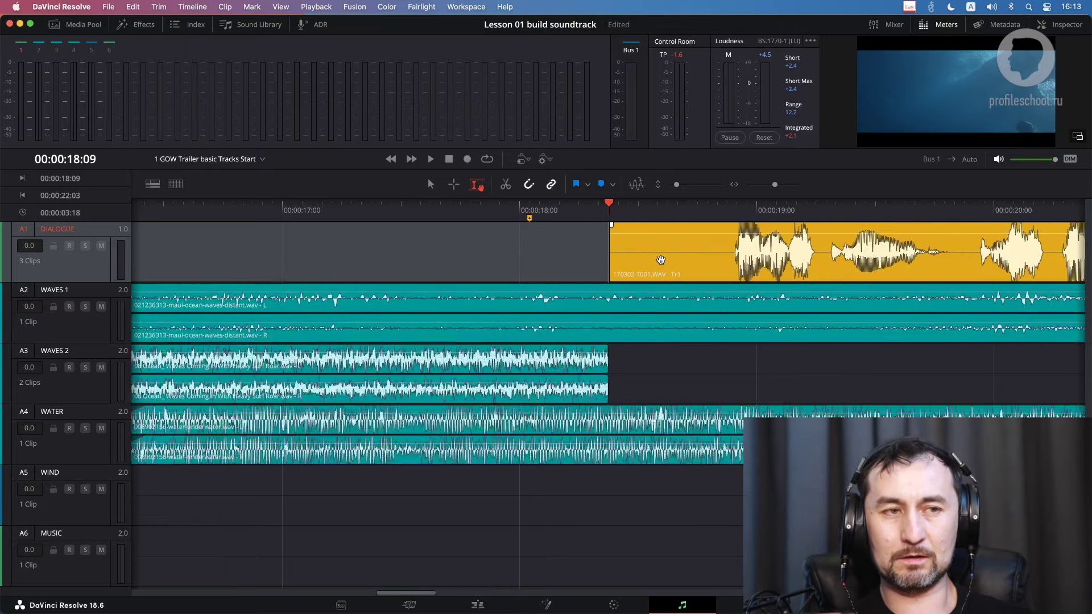
pyautogui.scroll(3, 661, 260)
pyautogui.scroll(2, 661, 260)
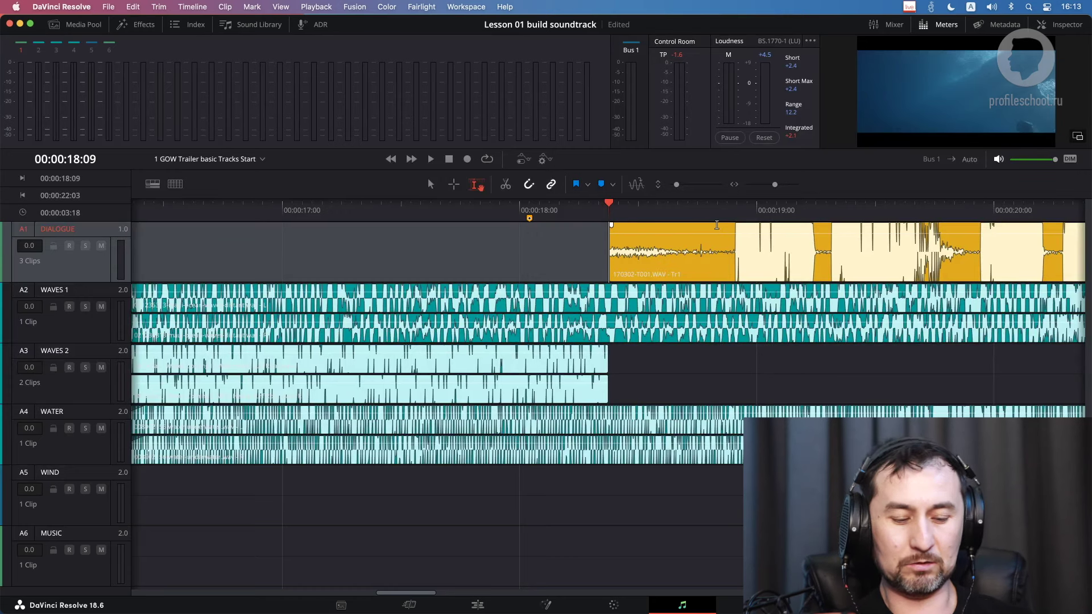
# Zoom out to the full soundtrack, showing DIALOGUE clips near 4, 18 and 23 seconds
pyautogui.scroll(-5, 716, 225)
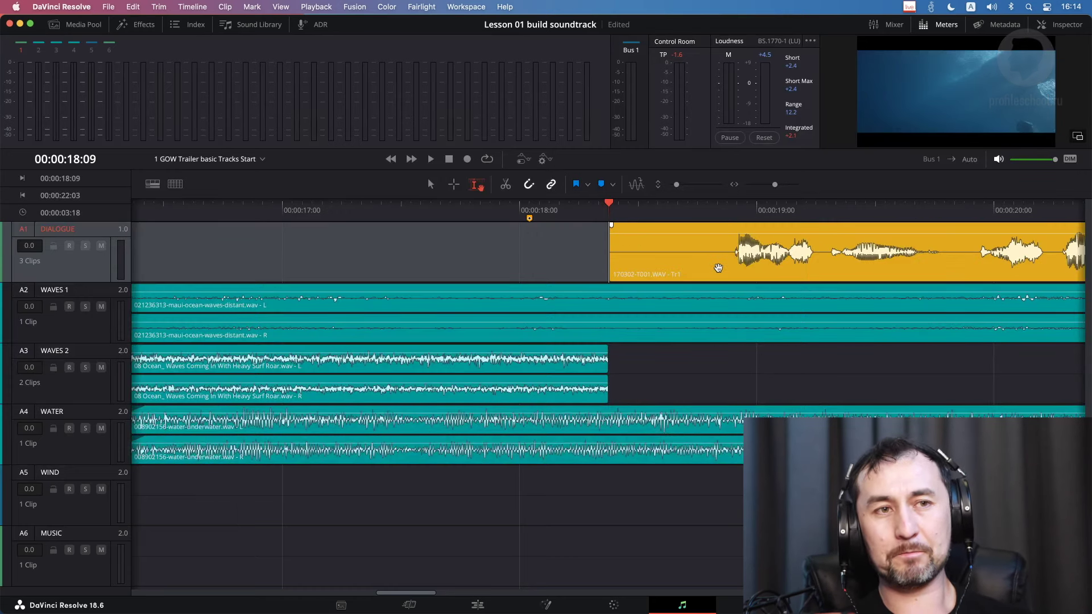
pyautogui.scroll(-2, 718, 268)
pyautogui.scroll(-2, 718, 267)
pyautogui.scroll(-2, 718, 267)
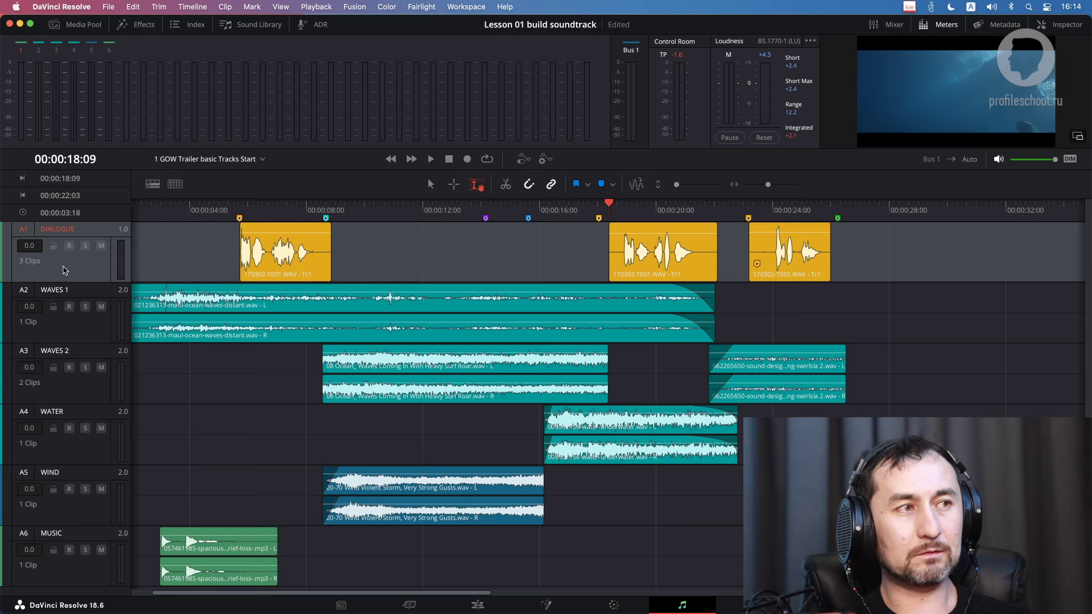
# Zoom out to the soundtrack's start, then begin renaming DIALOGUE and cancel, keeping its name
pyautogui.click(65, 270)
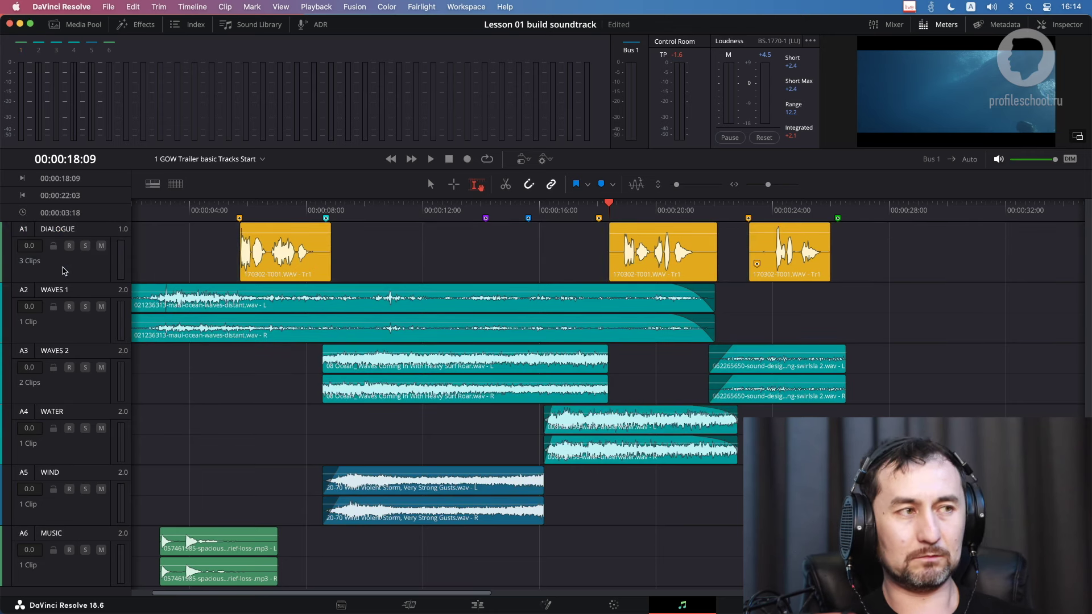
pyautogui.press('super+minus')
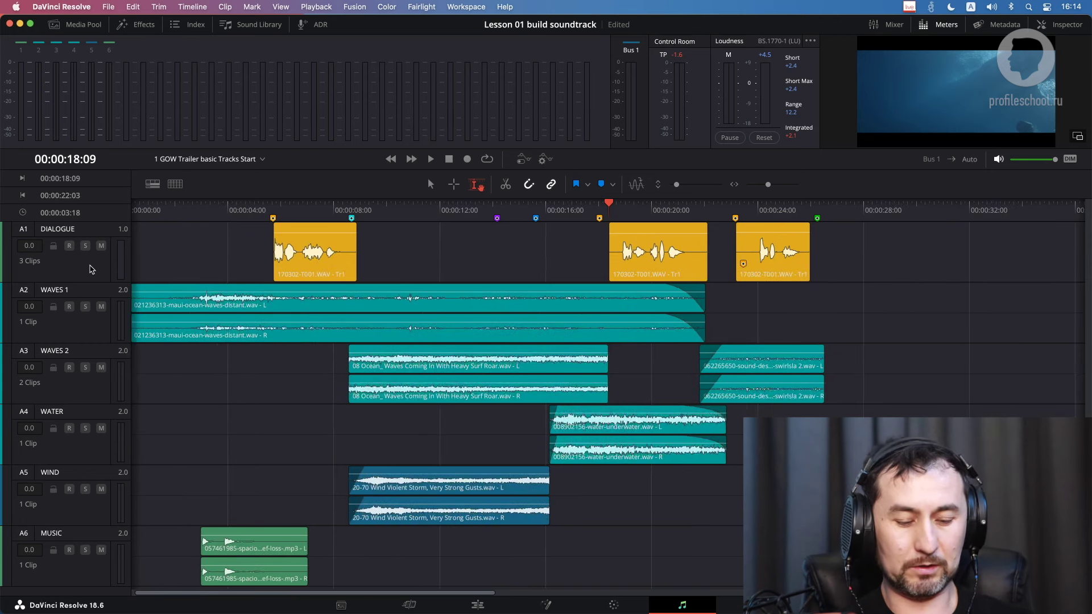
pyautogui.click(29, 249)
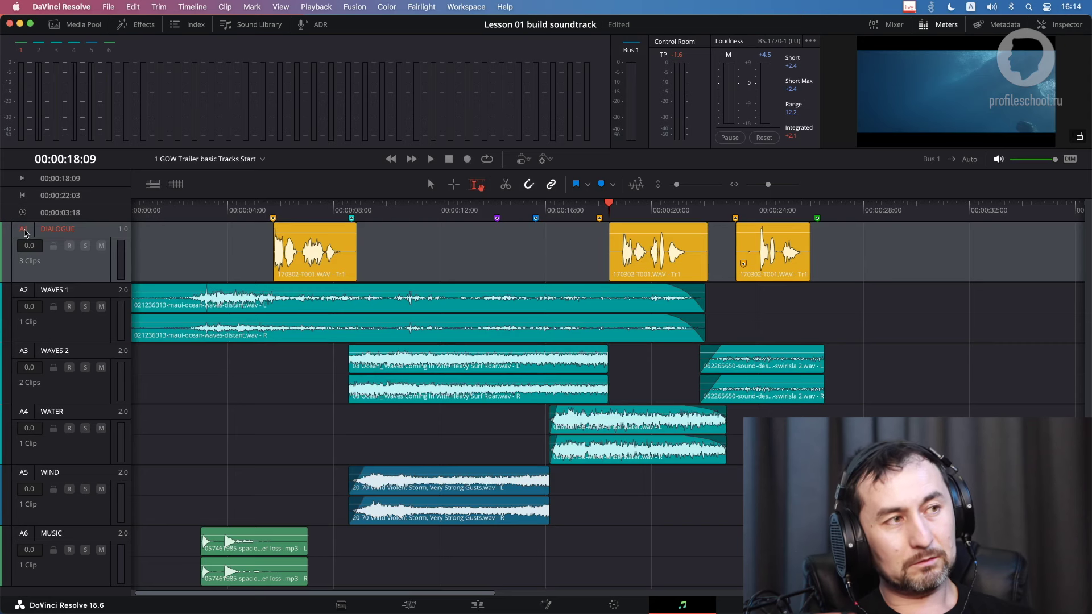
pyautogui.doubleClick(57, 229)
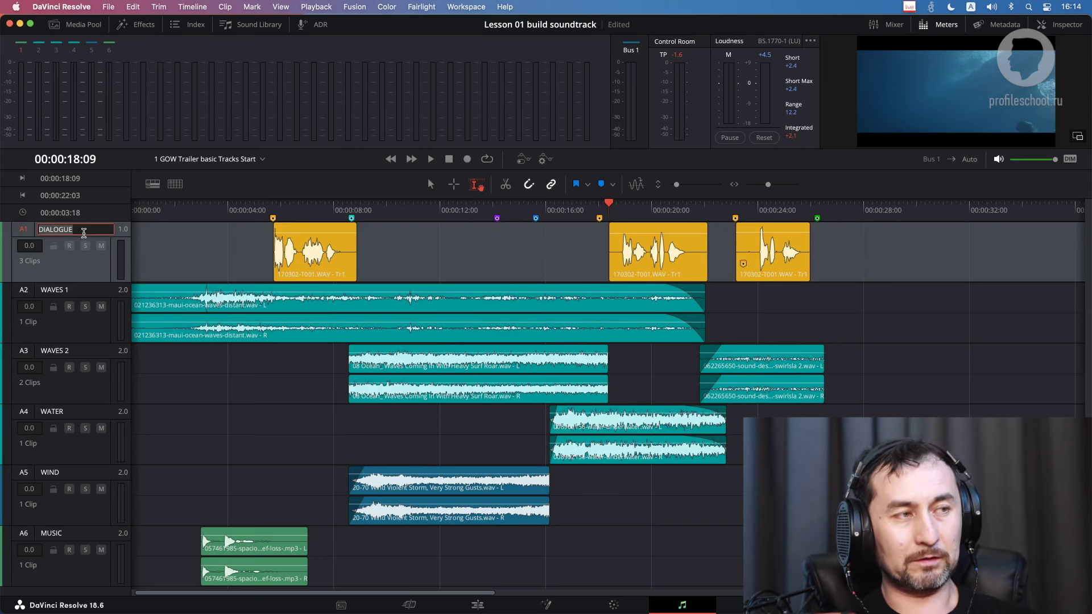
pyautogui.press('Return')
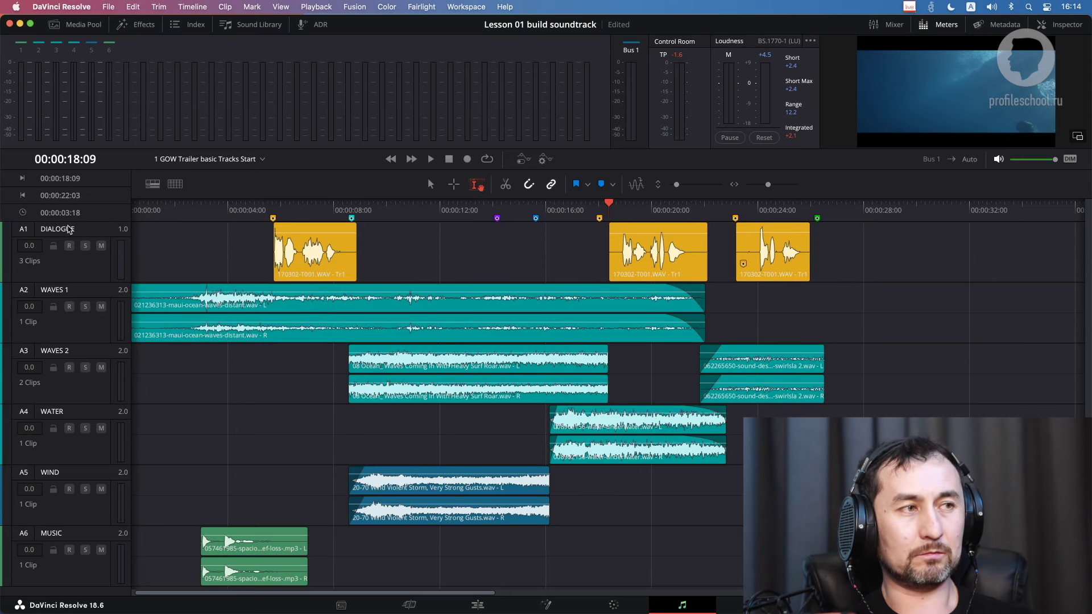
pyautogui.click(68, 229)
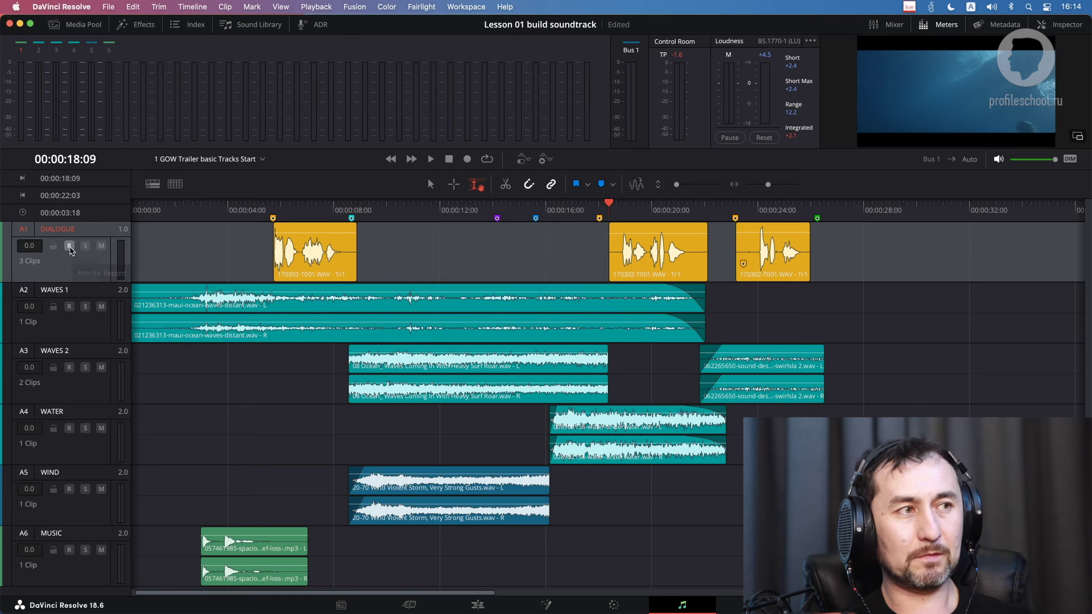
# Unlock the DIALOGUE track and park the playhead on the first dialogue clip
pyautogui.click(53, 249)
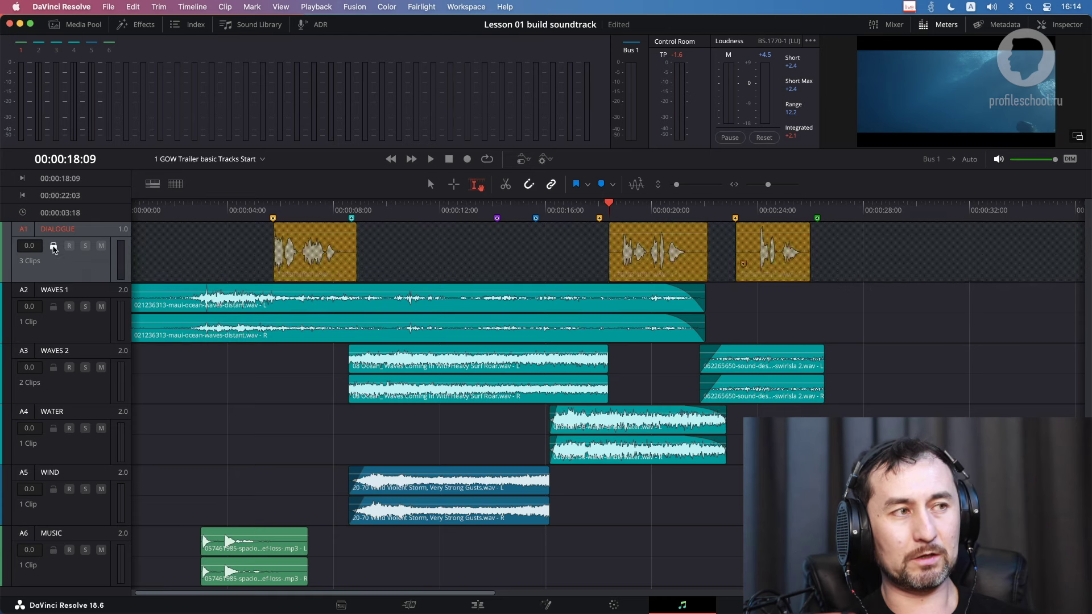
pyautogui.press('Up')
pyautogui.press('Up')
pyautogui.click(61, 250)
pyautogui.click(61, 251)
pyautogui.click(53, 247)
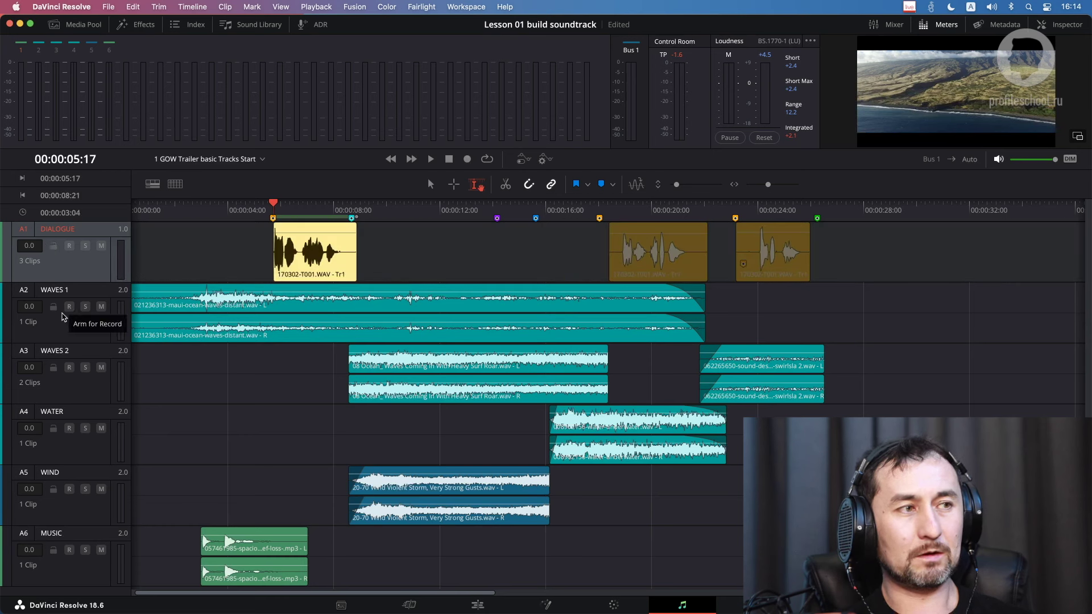
pyautogui.click(124, 232)
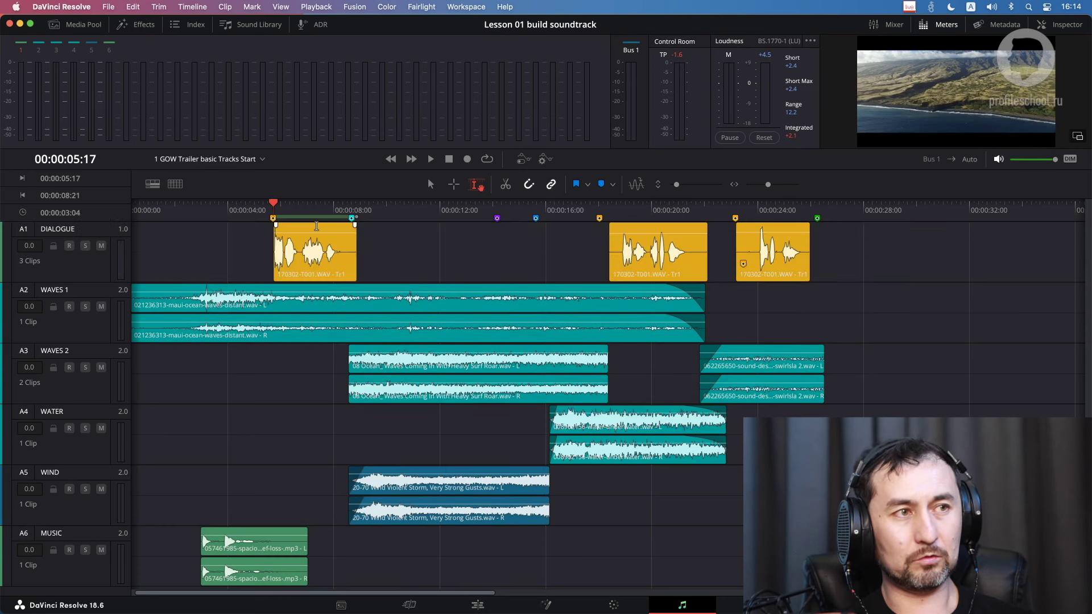
pyautogui.click(309, 211)
# Solo the DIALOGUE track and play it repeatedly from 05:17
pyautogui.click(86, 246)
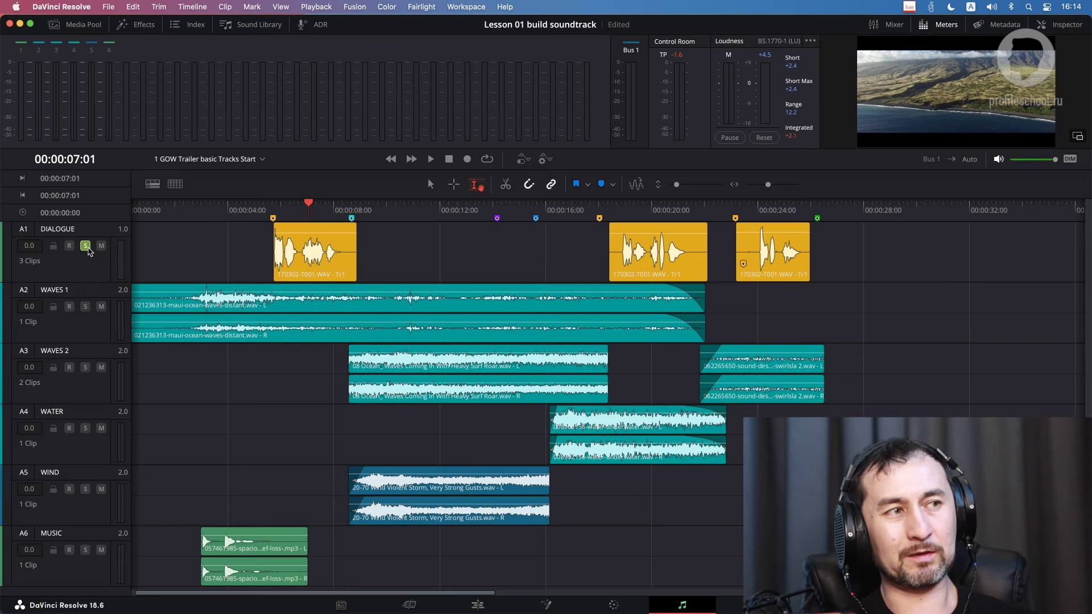
pyautogui.click(273, 212)
pyautogui.press('space')
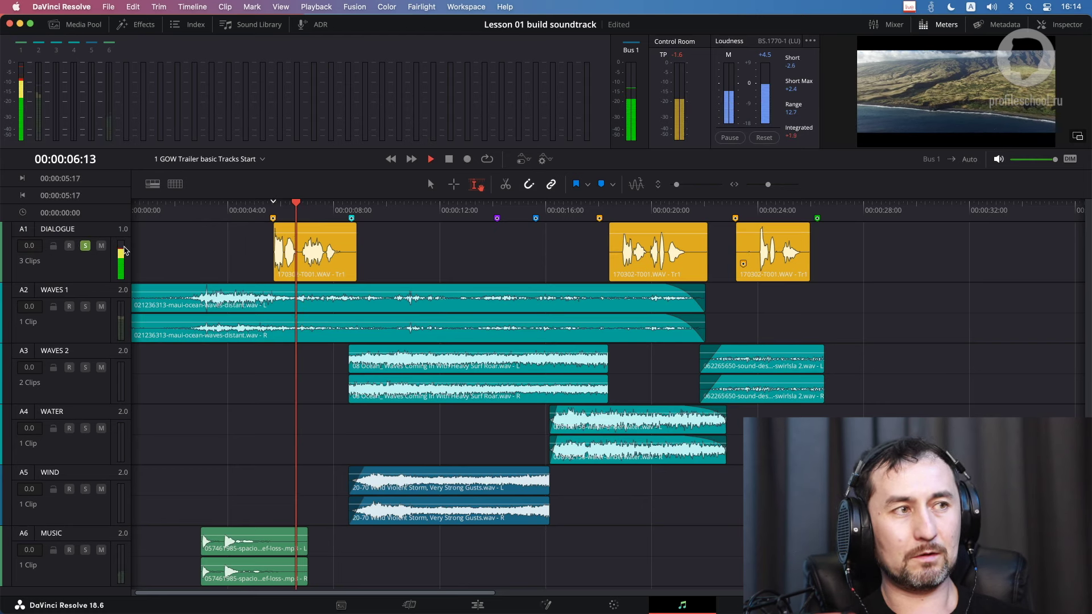
pyautogui.click(124, 234)
pyautogui.press('space')
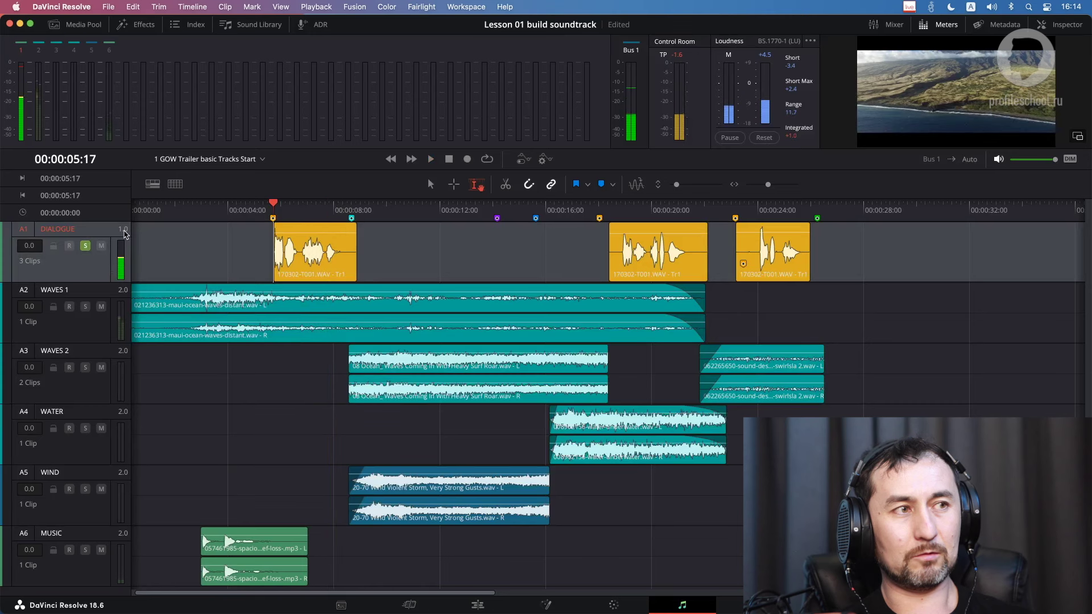
pyautogui.click(123, 254)
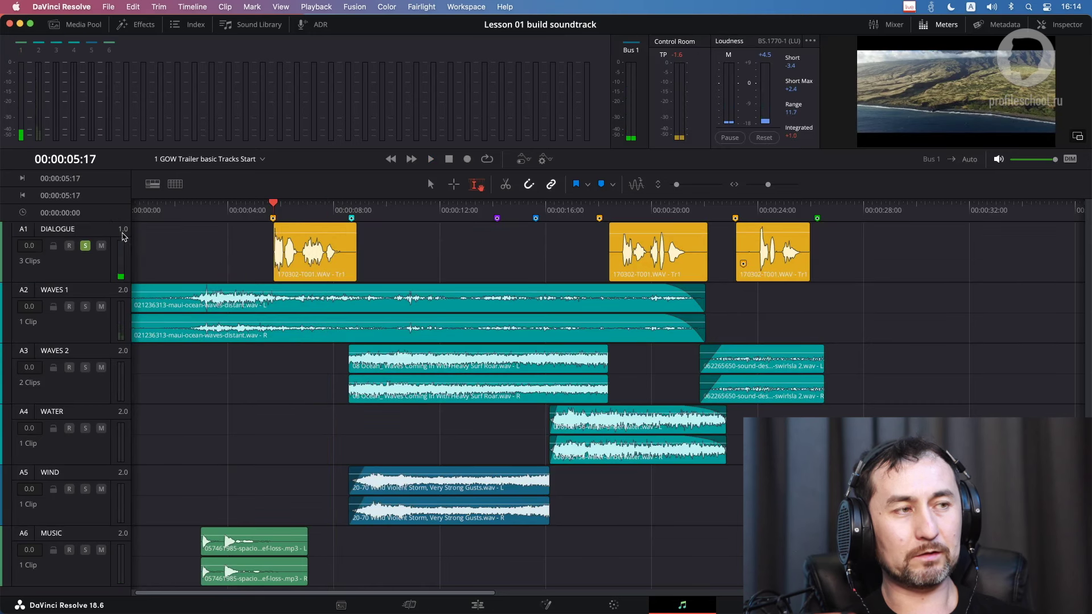
pyautogui.press('space')
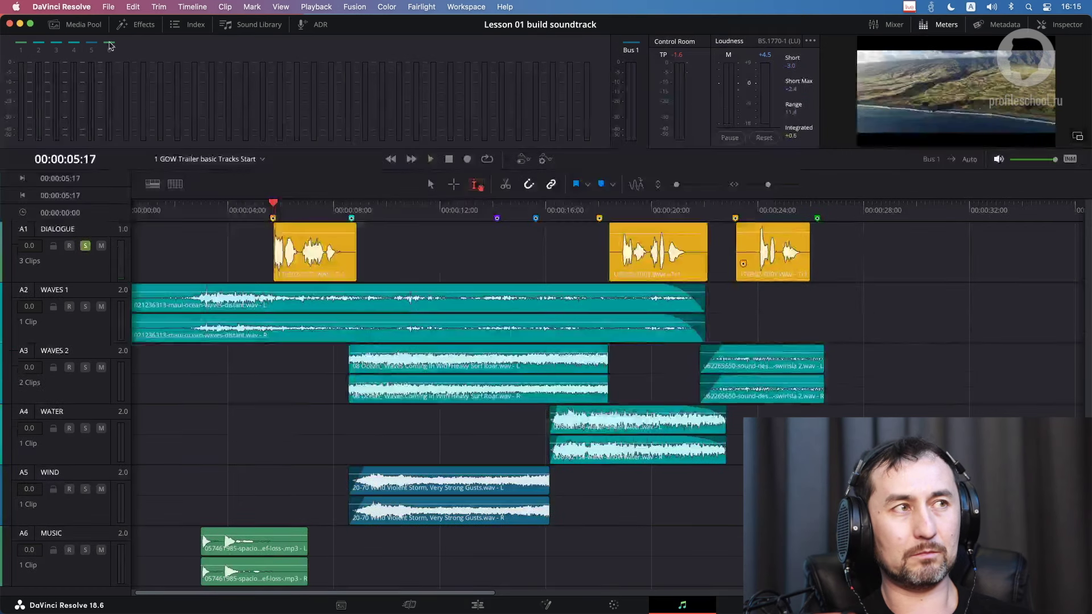
pyautogui.press('space')
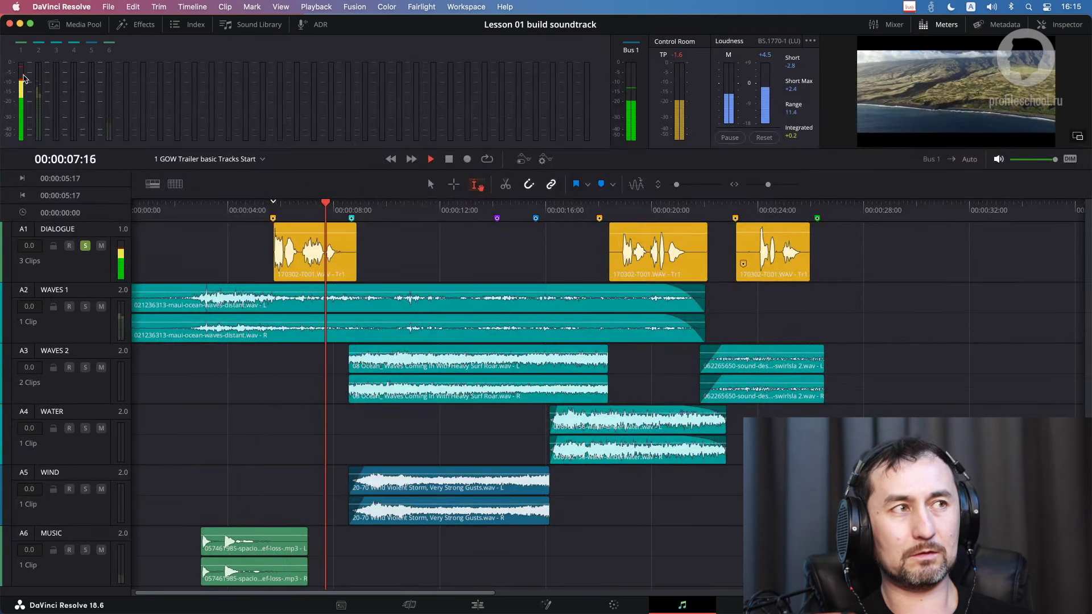
pyautogui.press('space')
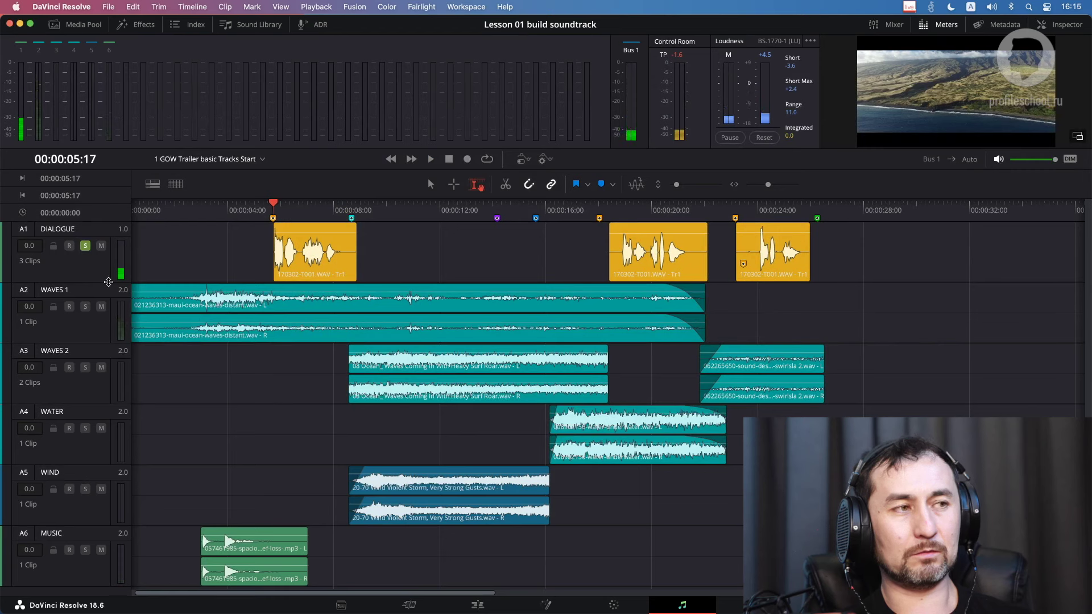
# Unsolo DIALOGUE and play the full mix briefly
pyautogui.click(86, 247)
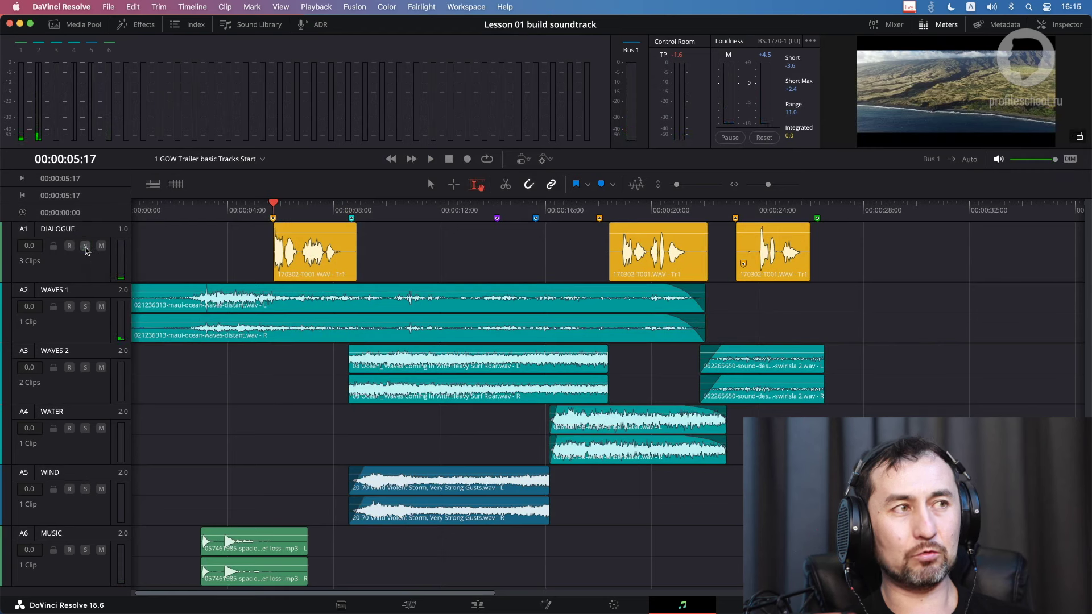
pyautogui.press('space')
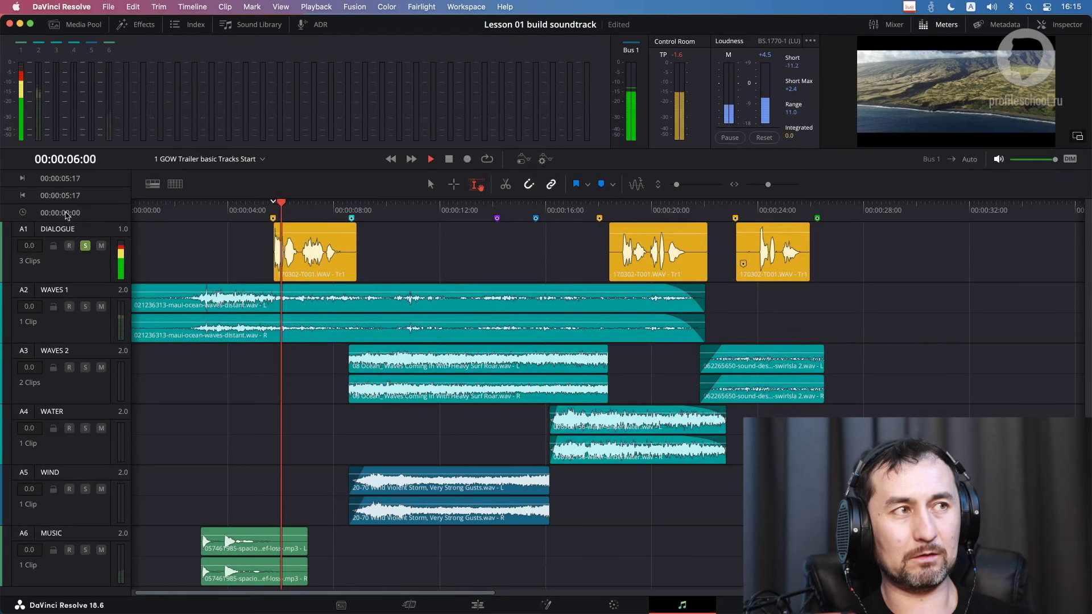
pyautogui.press('space')
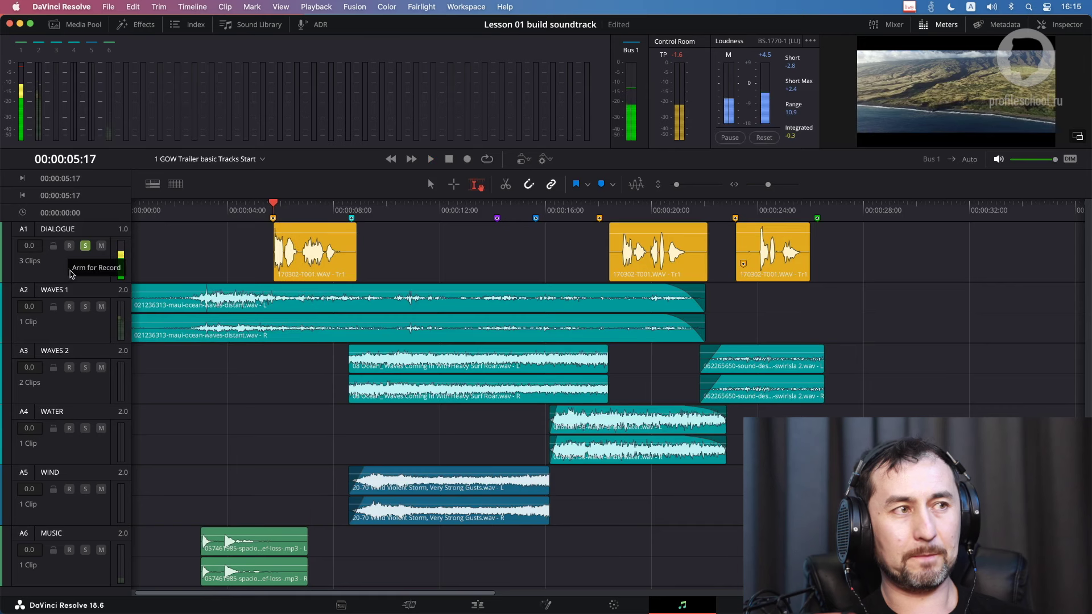
pyautogui.click(85, 246)
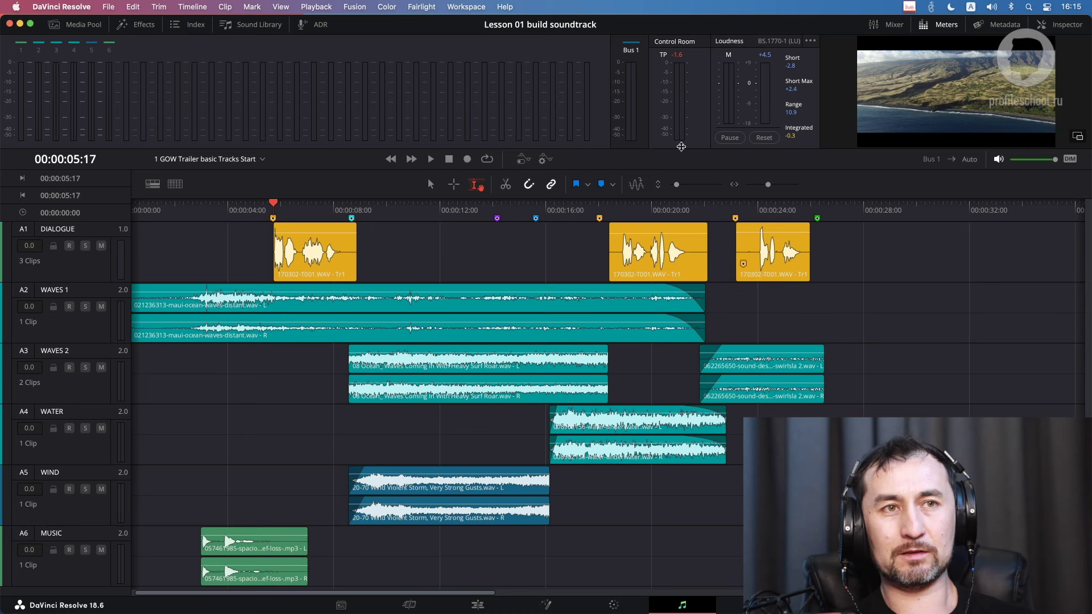
# Re-solo DIALOGUE, audition it four more times, then take it out of solo
pyautogui.click(85, 246)
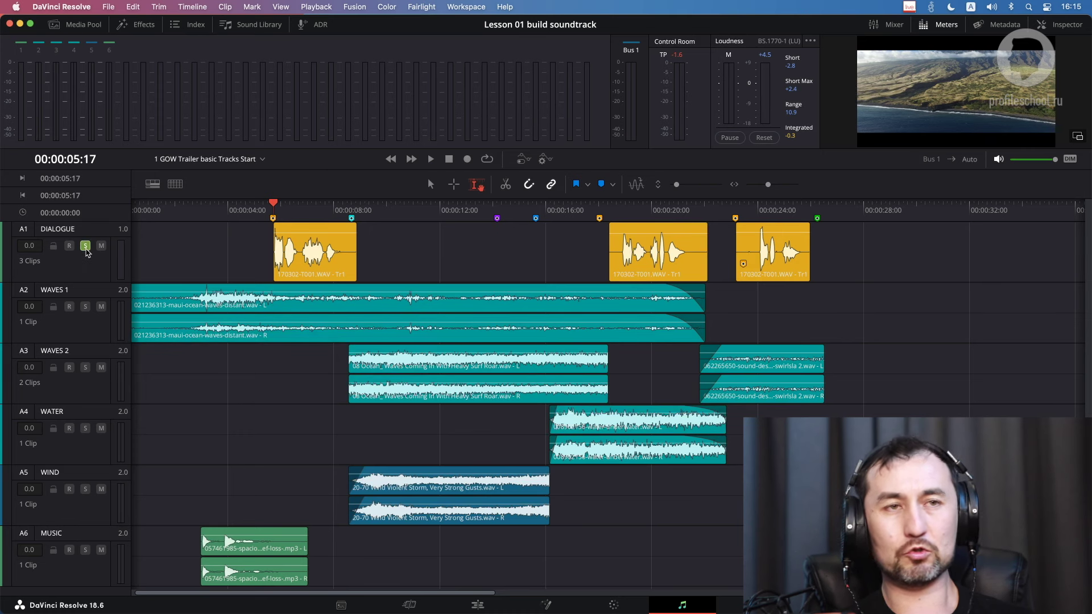
pyautogui.press('space')
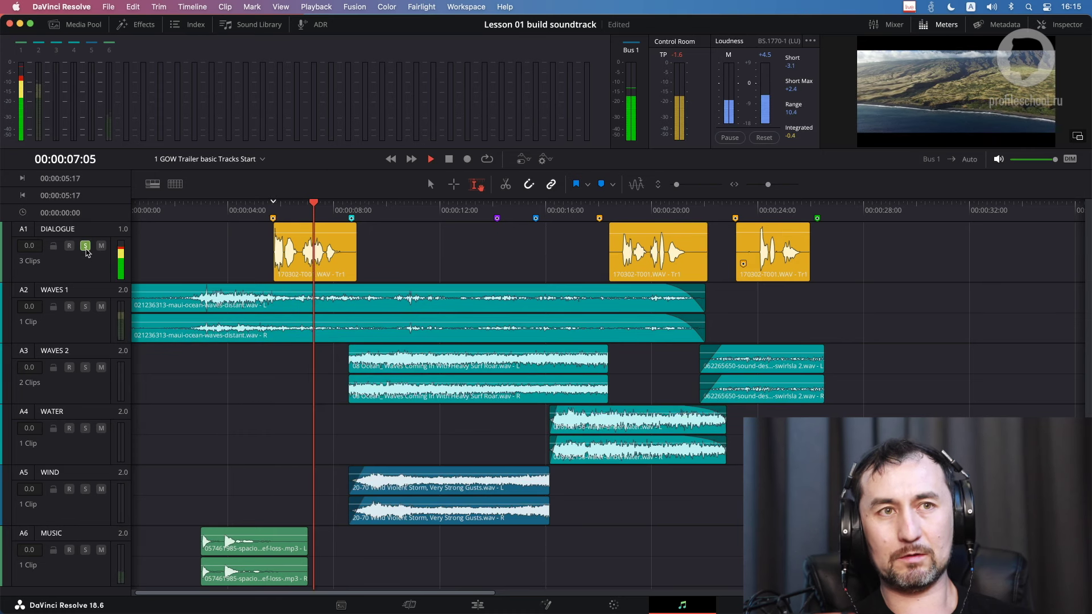
pyautogui.press('space')
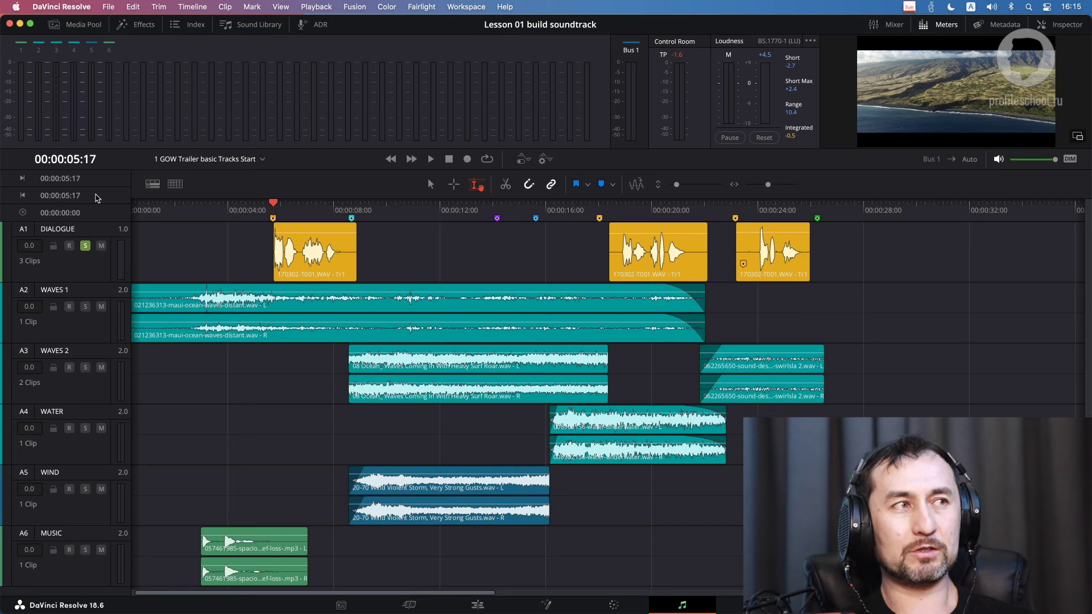
pyautogui.press('space')
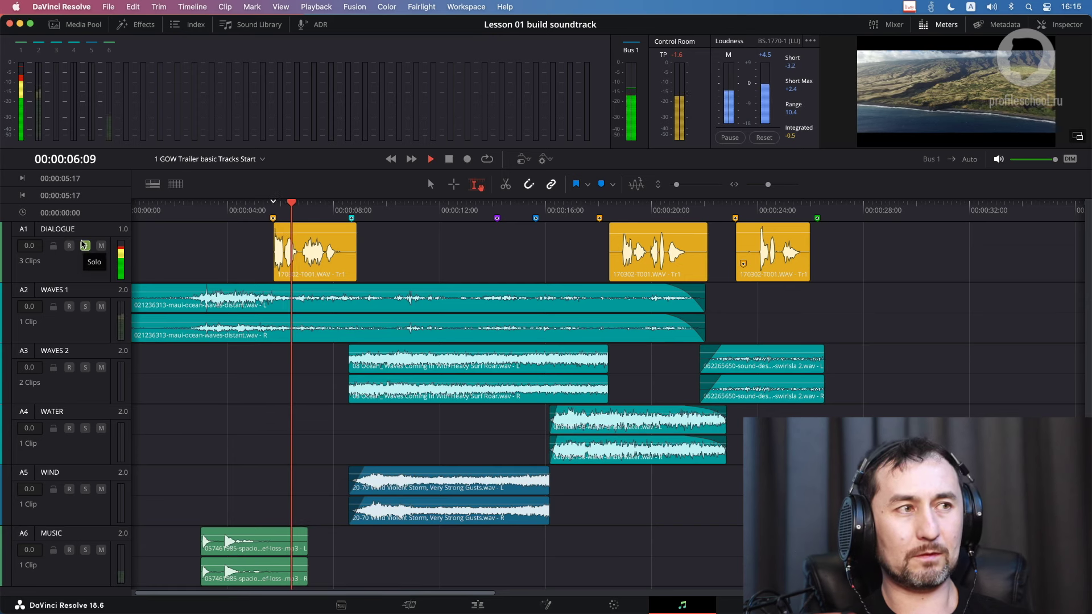
pyautogui.press('space')
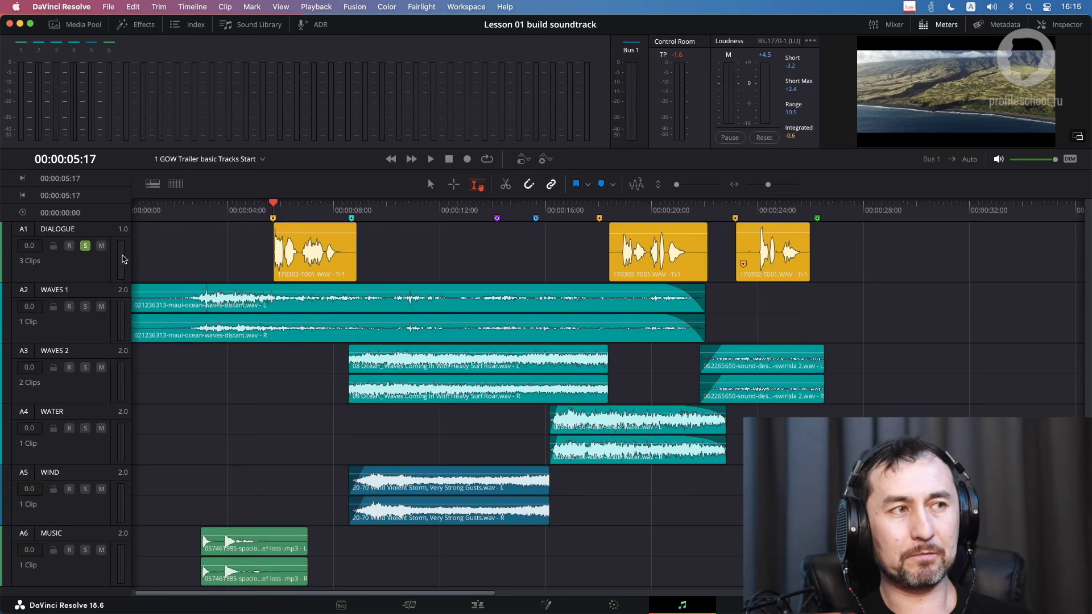
pyautogui.press('space')
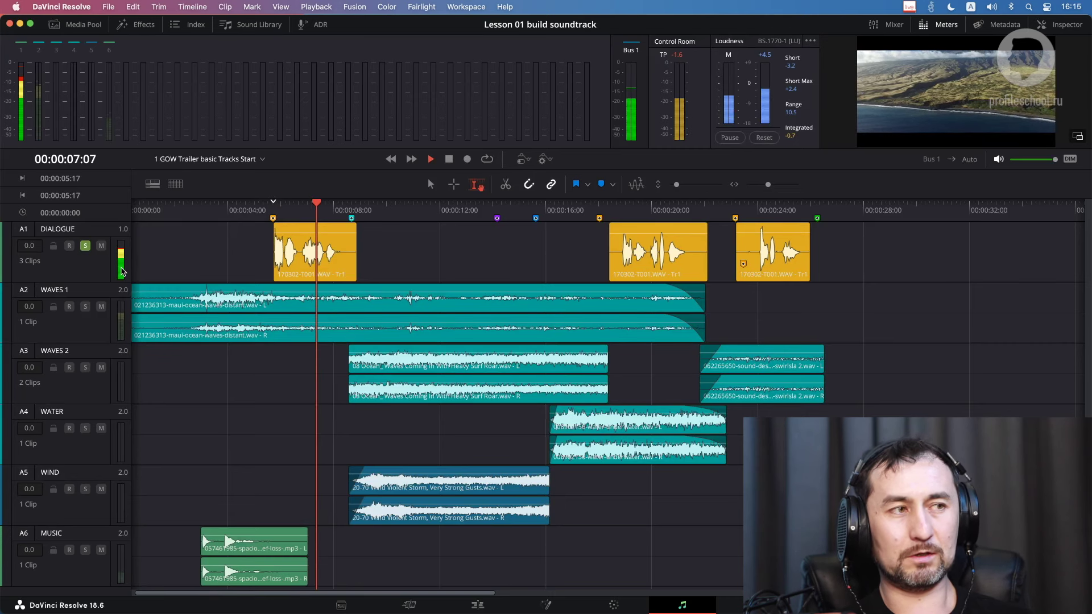
pyautogui.press('space')
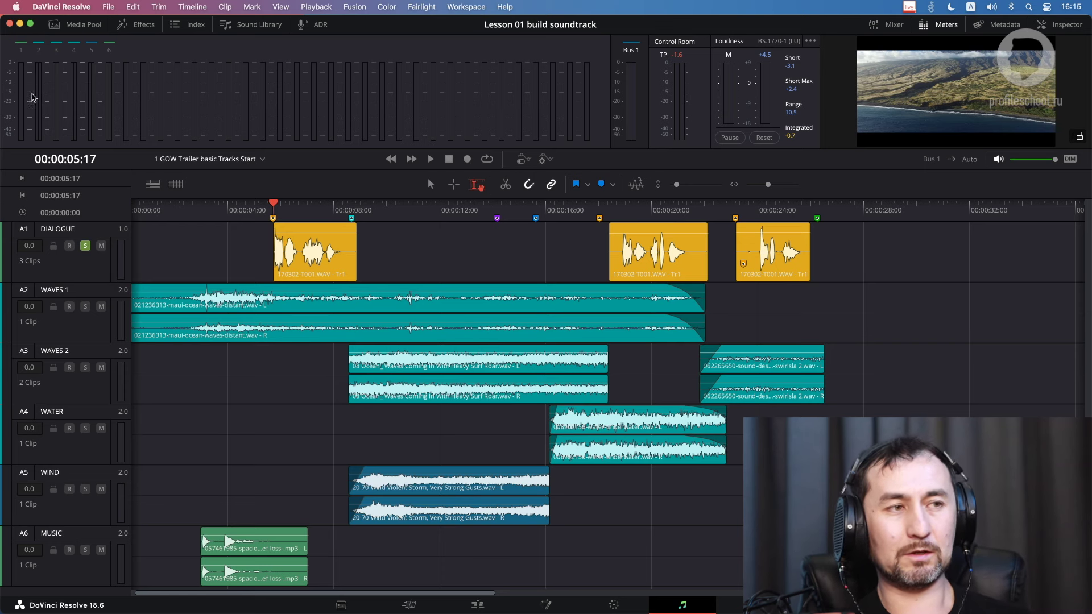
pyautogui.press('space')
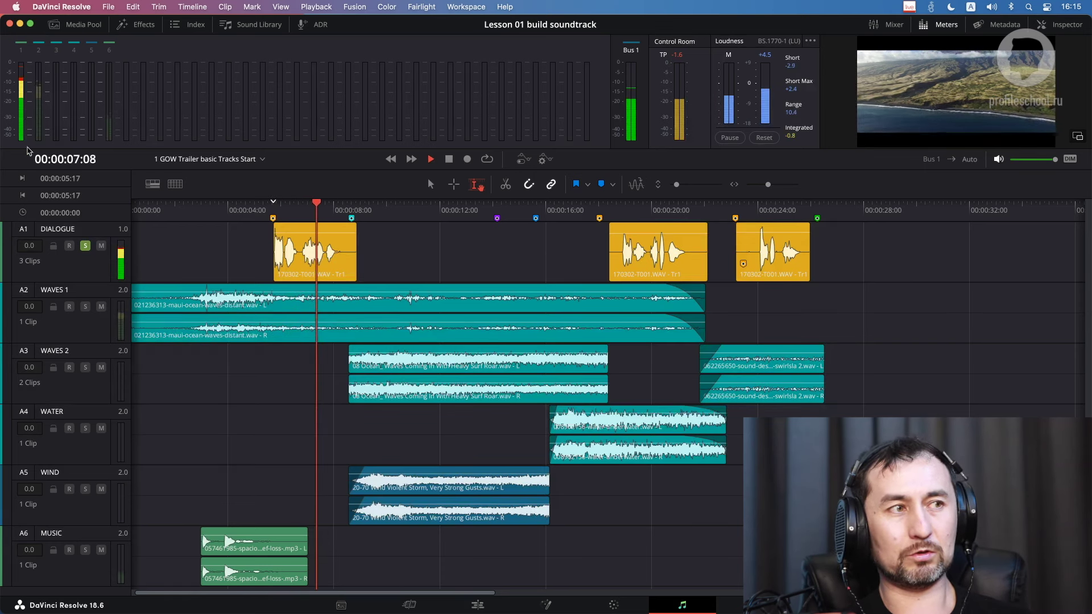
pyautogui.press('space')
pyautogui.click(85, 246)
pyautogui.click(94, 261)
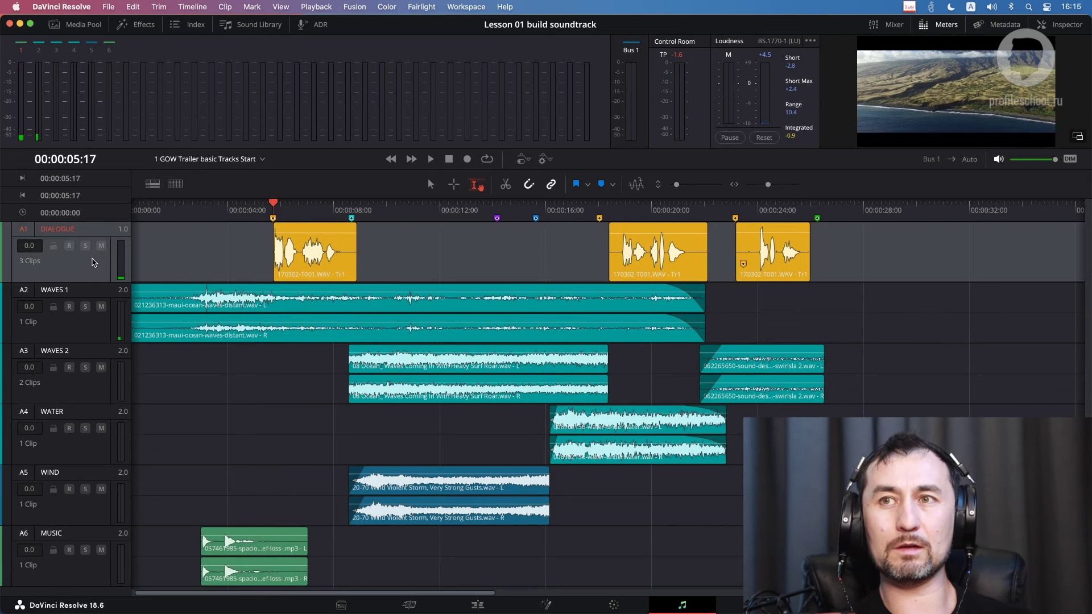
# Lower the first dialogue clip's volume to -6.72 dB in the Inspector and save the project
pyautogui.click(95, 262)
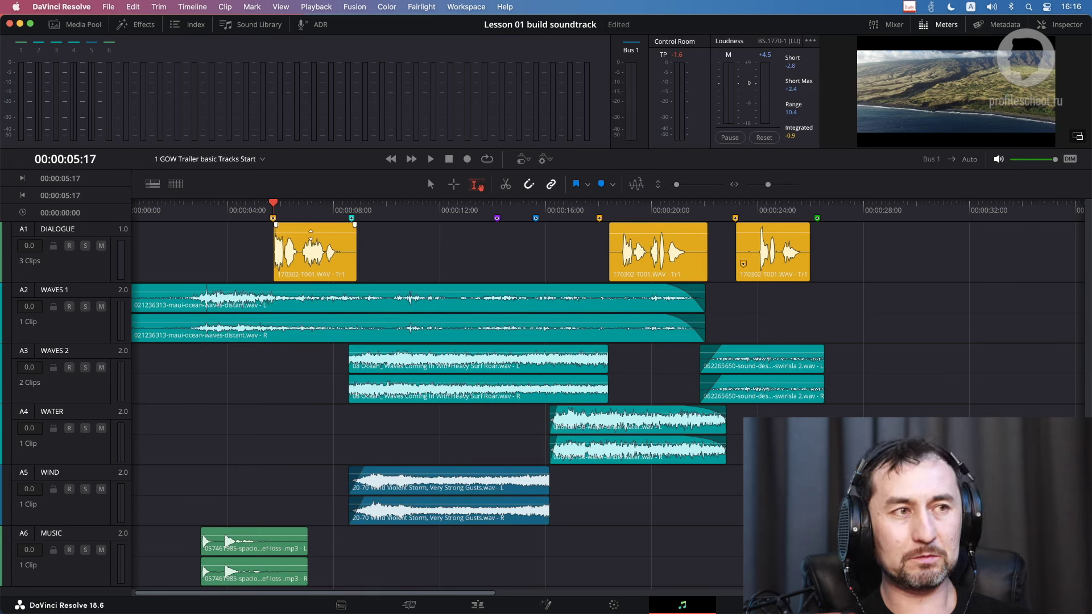
pyautogui.moveTo(310, 238)
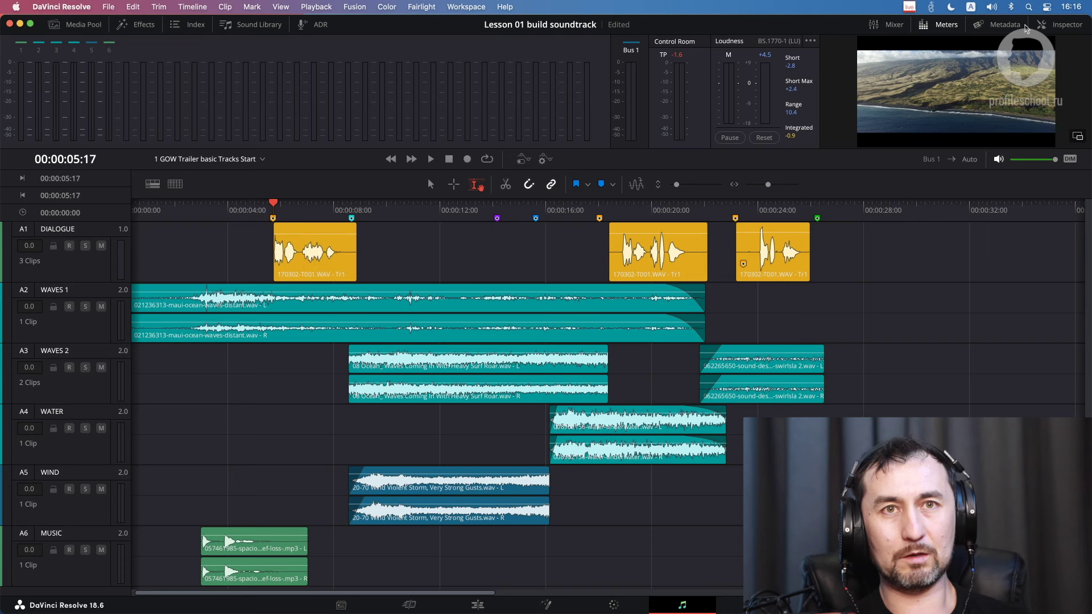
pyautogui.click(1046, 26)
pyautogui.click(327, 250)
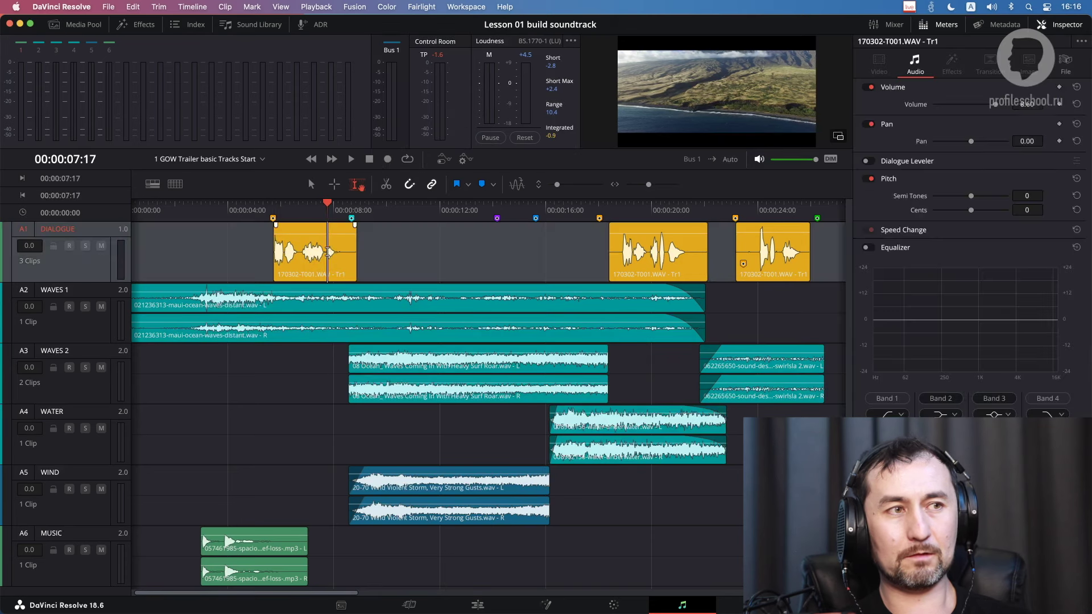
pyautogui.moveTo(994, 105); pyautogui.dragTo(988, 106)
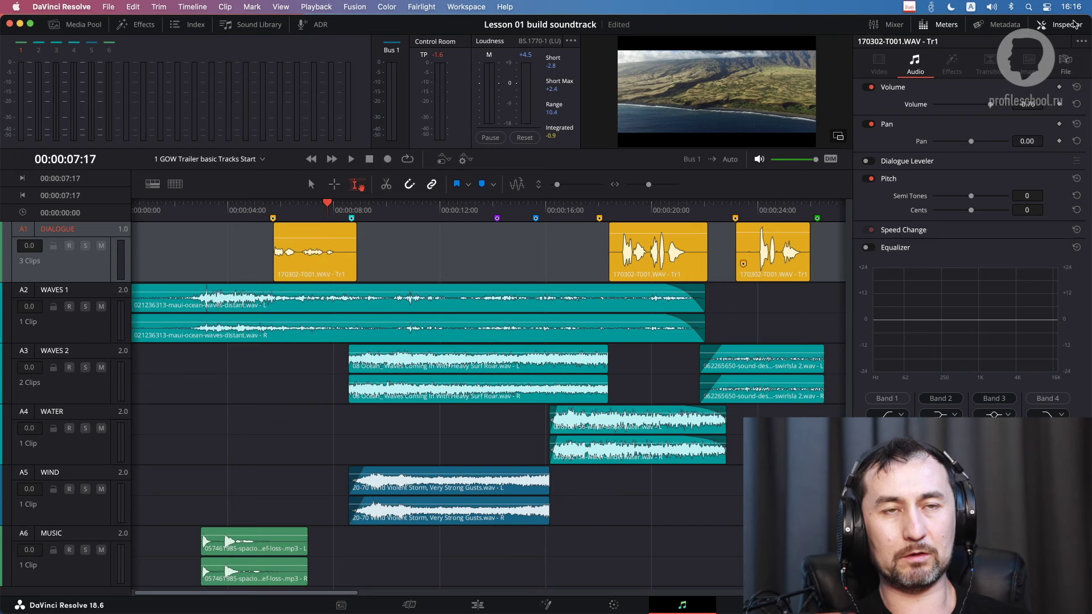
pyautogui.click(1045, 24)
pyautogui.press('super+s')
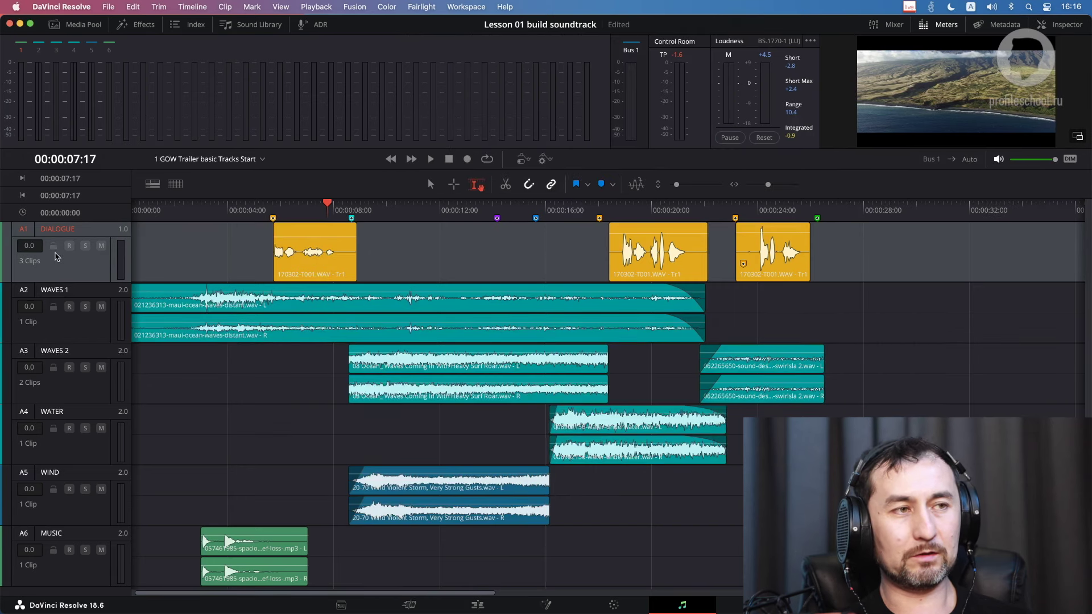
# Save, drop the DIALOGUE track level to about -12, and show the Mixer
pyautogui.click(34, 239)
pyautogui.press('super+s')
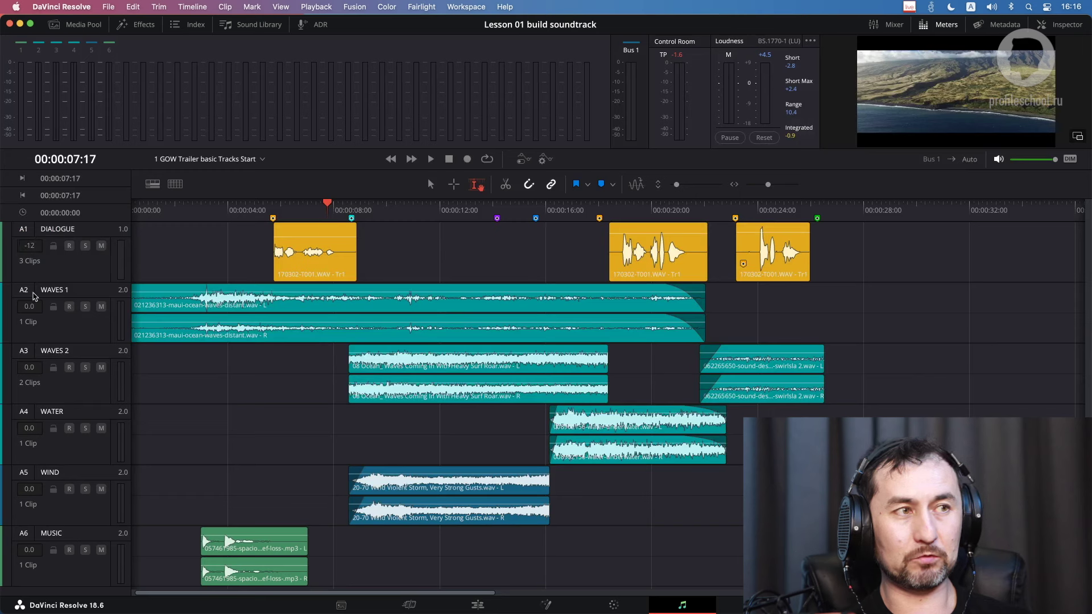
pyautogui.moveTo(37, 251)
pyautogui.mouseDown()
pyautogui.moveTo(17, 315)
pyautogui.moveTo(13, 282)
pyautogui.mouseUp()
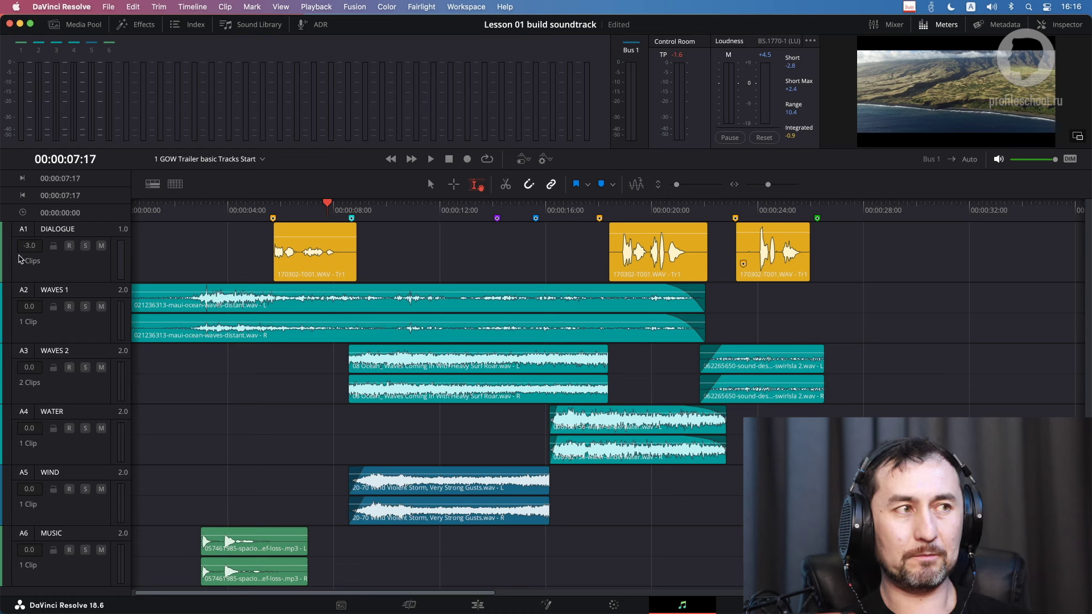
pyautogui.click(886, 25)
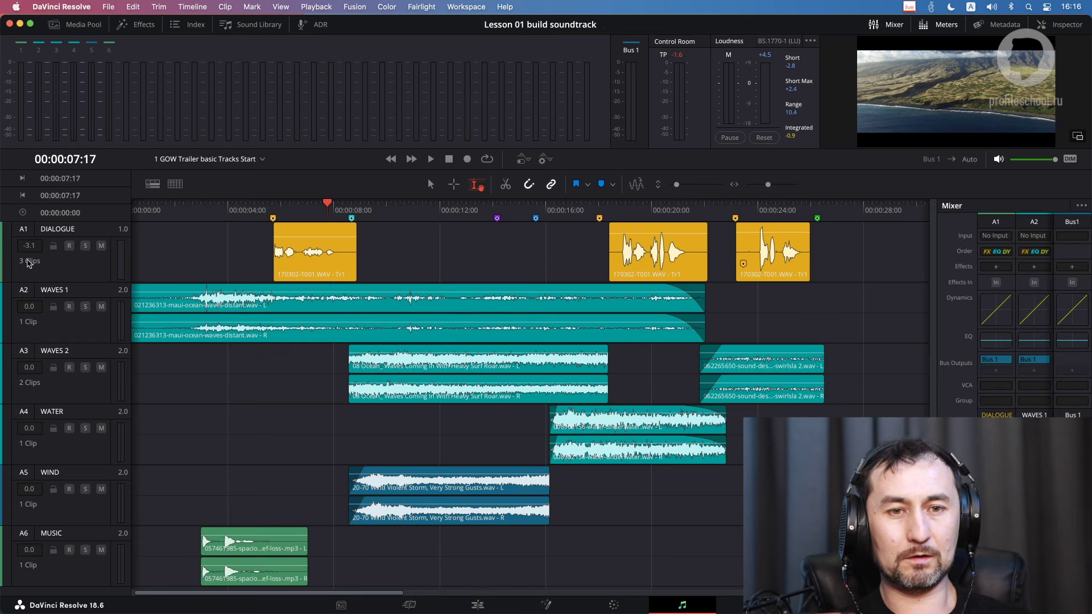
# Fine-tune the DIALOGUE track level, trying values between -1.2 and -6.0 dB
pyautogui.moveTo(32, 252); pyautogui.dragTo(33, 248)
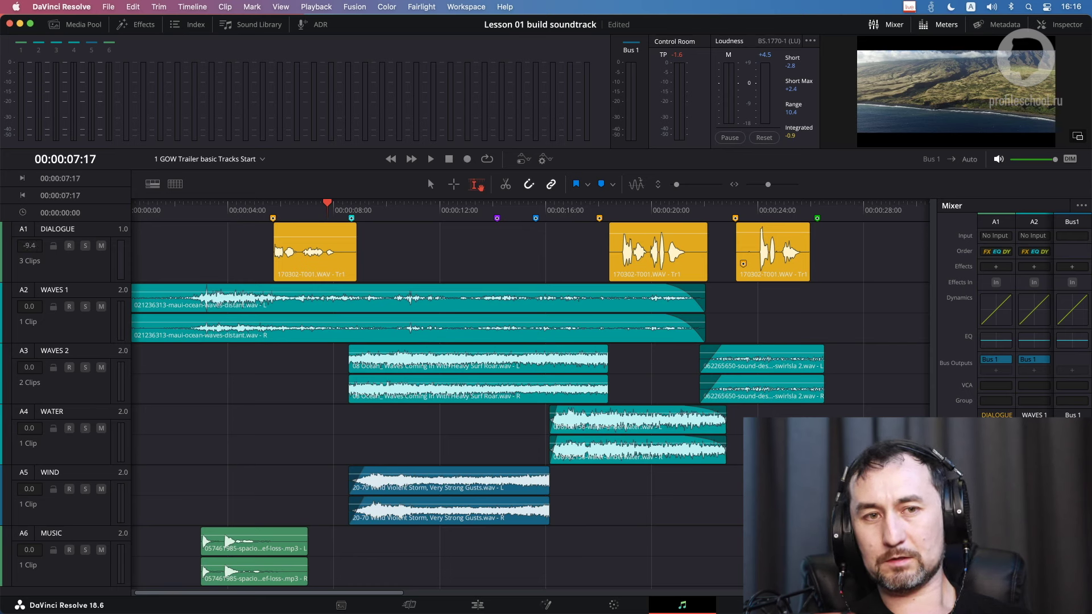
pyautogui.moveTo(30, 245); pyautogui.dragTo(30, 254)
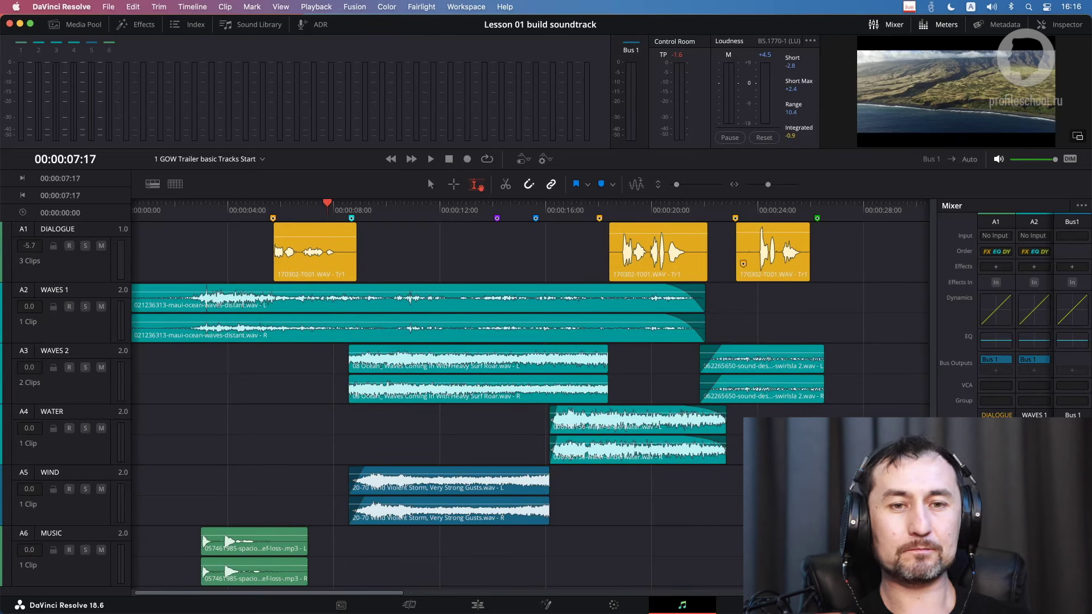
pyautogui.moveTo(29, 246); pyautogui.dragTo(34, 246)
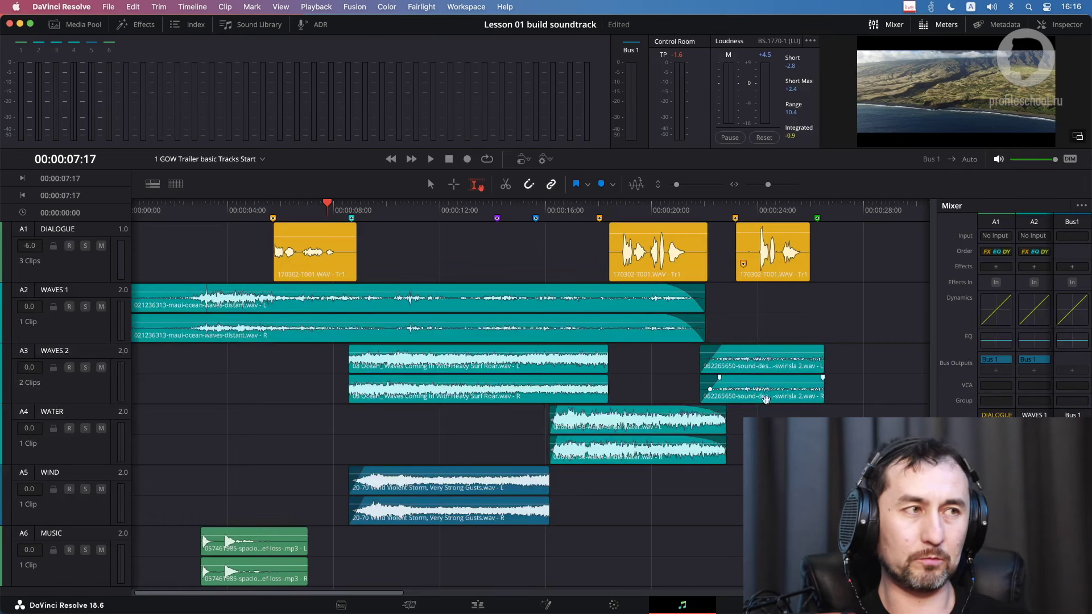
pyautogui.moveTo(29, 246)
pyautogui.mouseDown()
pyautogui.moveTo(41, 258)
pyautogui.moveTo(24, 252)
pyautogui.mouseUp()
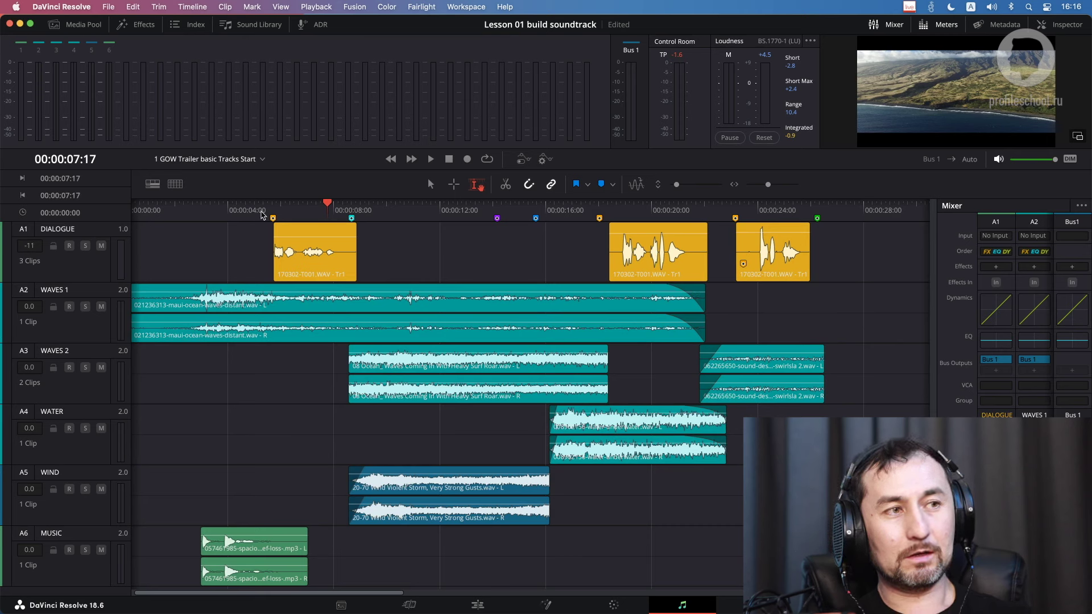
# Mark the first dialogue clip, adjust its gain, and settle the DIALOGUE level at -0.7
pyautogui.press('x')
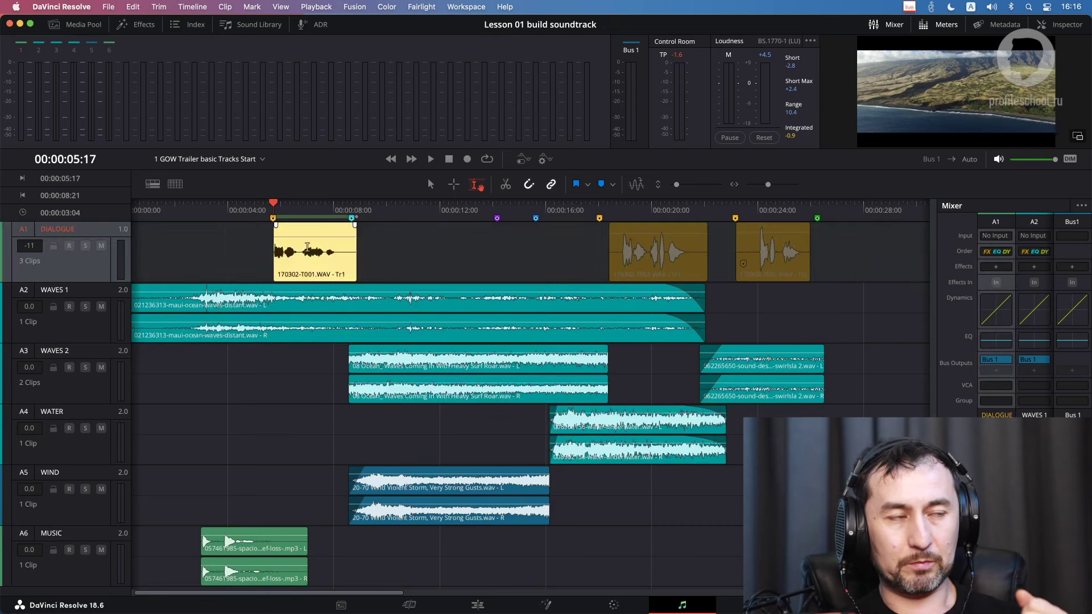
pyautogui.moveTo(306, 239); pyautogui.dragTo(301, 237)
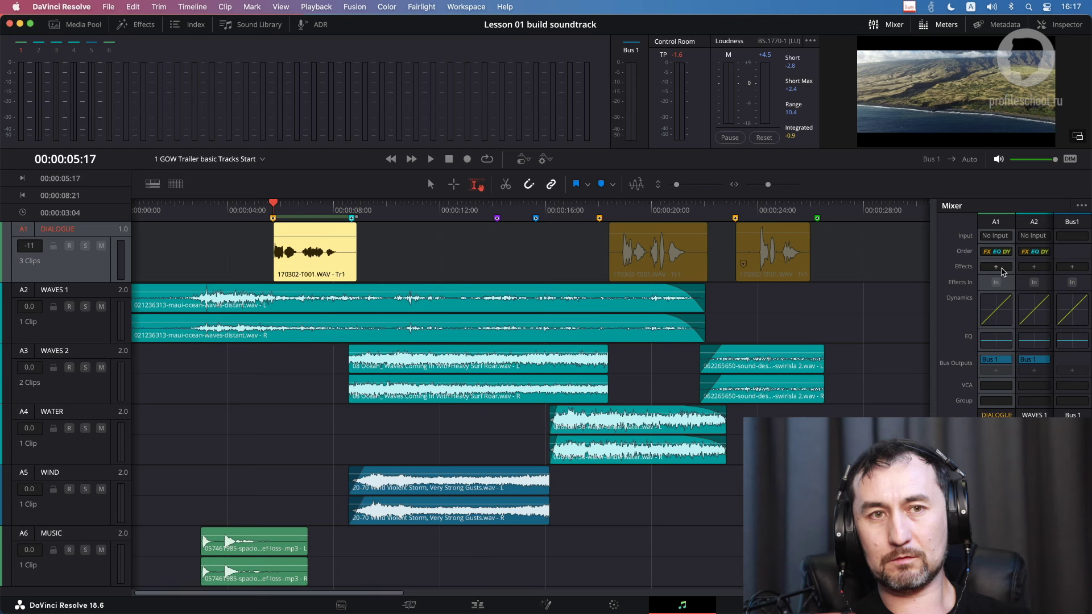
pyautogui.click(30, 257)
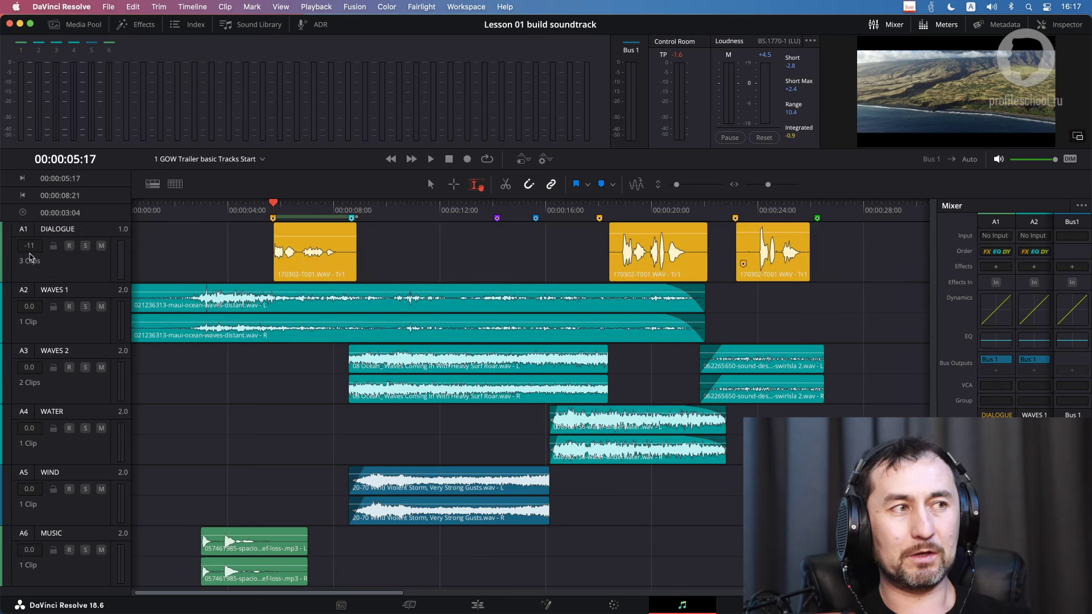
pyautogui.moveTo(32, 245); pyautogui.dragTo(33, 211)
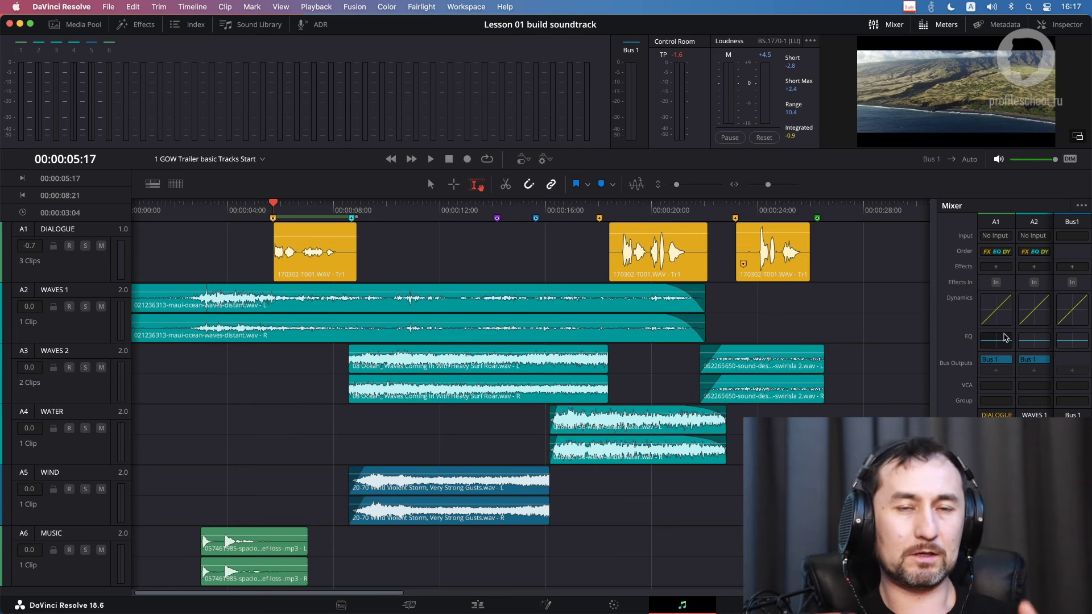
# Load the Dialog leveler - Expander preset into the DIALOGUE track's dynamics
pyautogui.click(996, 267)
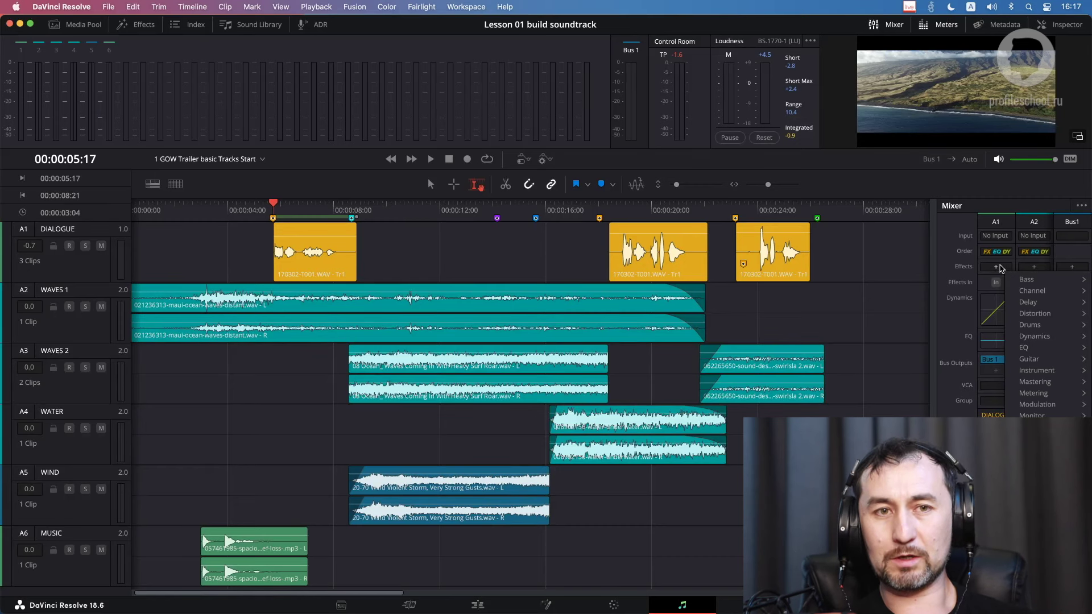
pyautogui.click(993, 324)
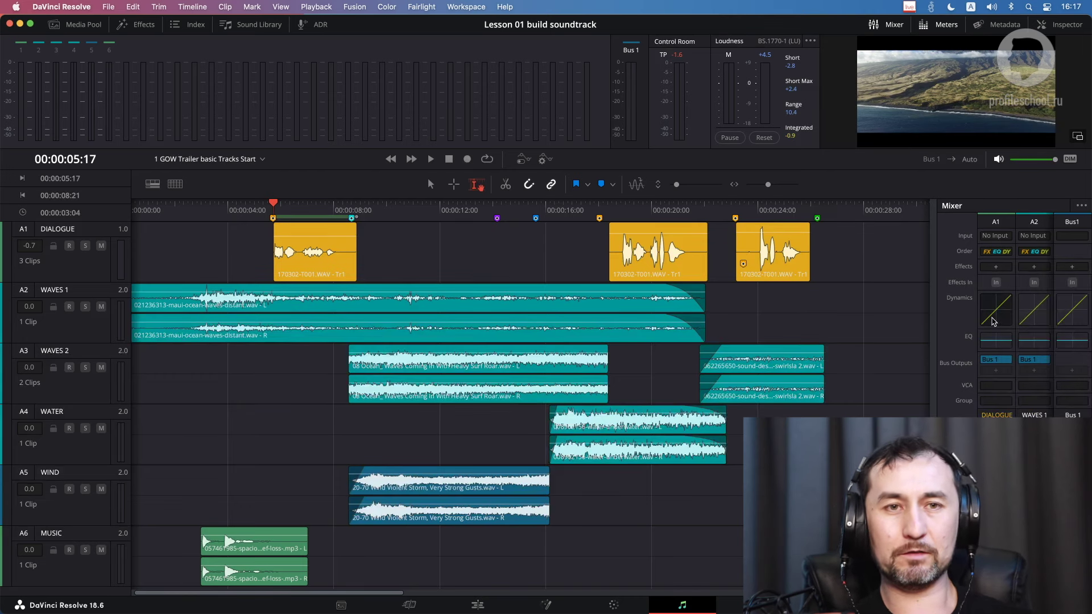
pyautogui.doubleClick(993, 322)
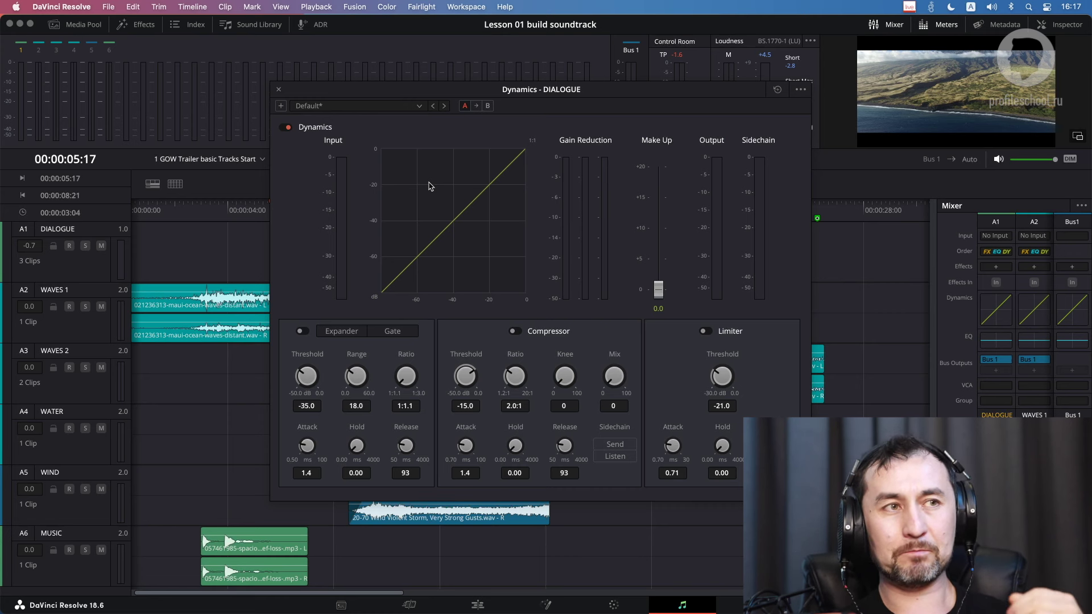
pyautogui.click(418, 106)
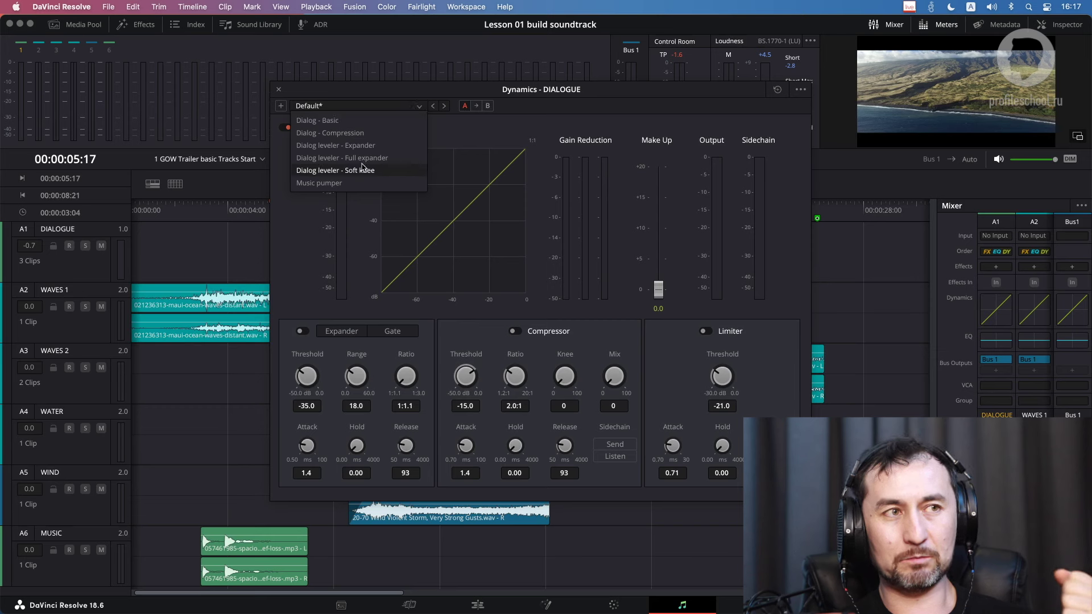
pyautogui.click(335, 145)
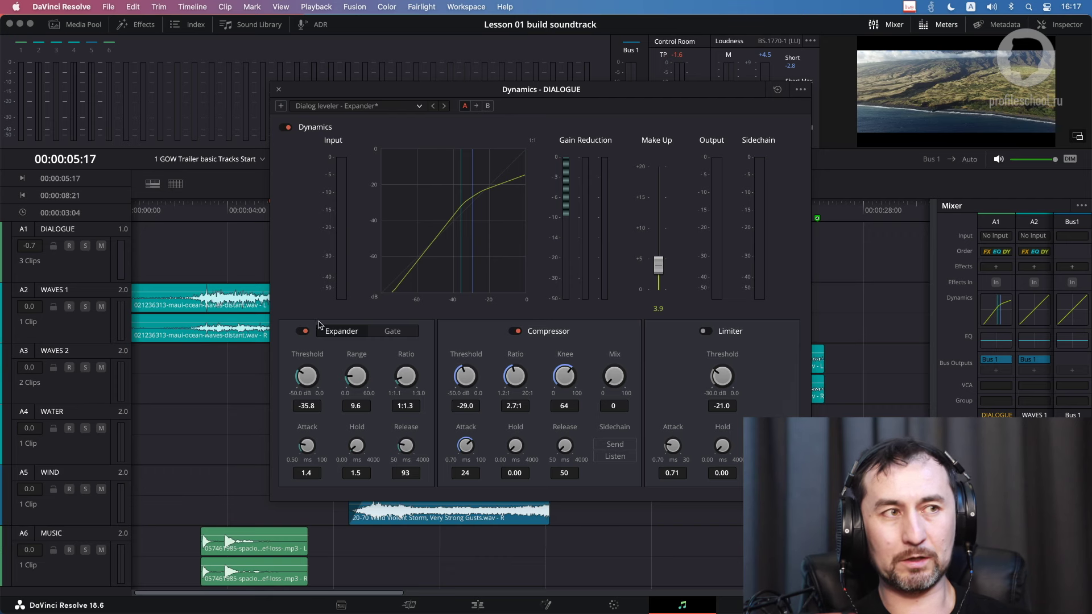
pyautogui.click(279, 92)
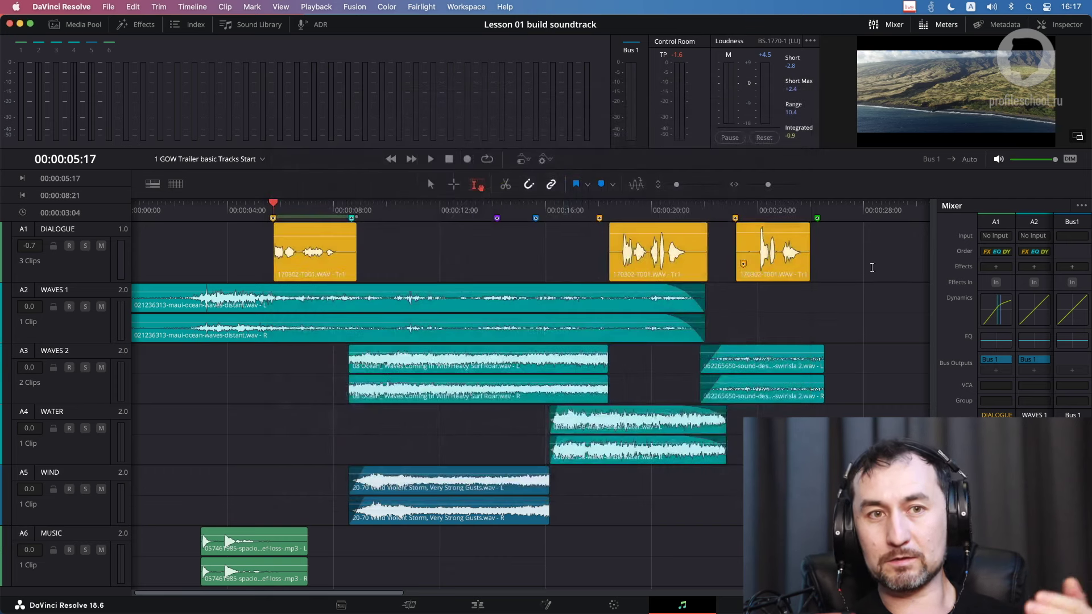
# Switch off DIALOGUE dynamics processing and close the Dynamics - DIALOGUE window
pyautogui.doubleClick(987, 312)
pyautogui.click(289, 128)
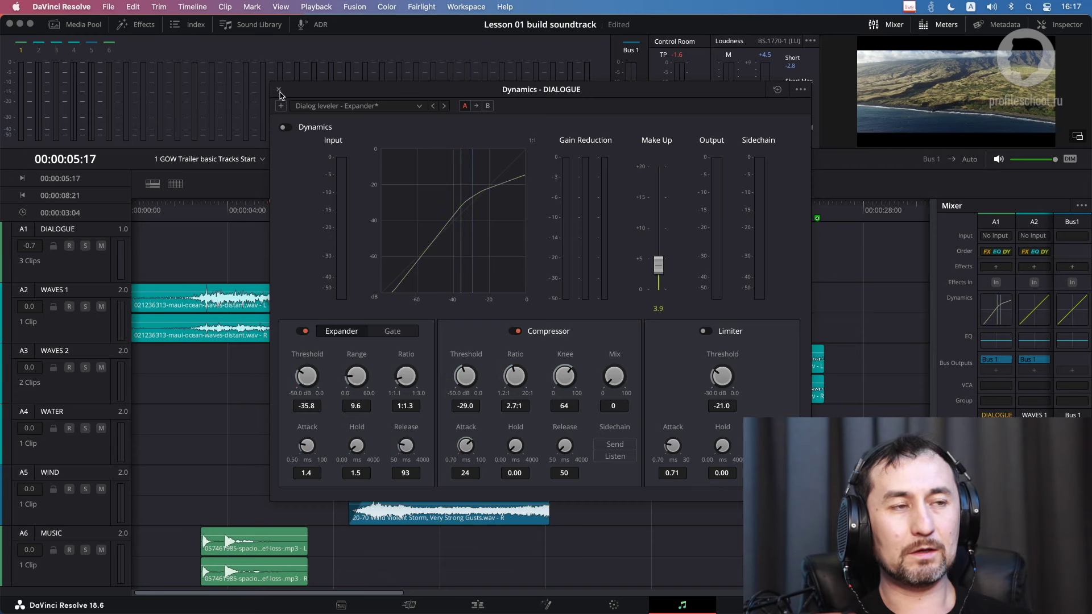
pyautogui.click(278, 91)
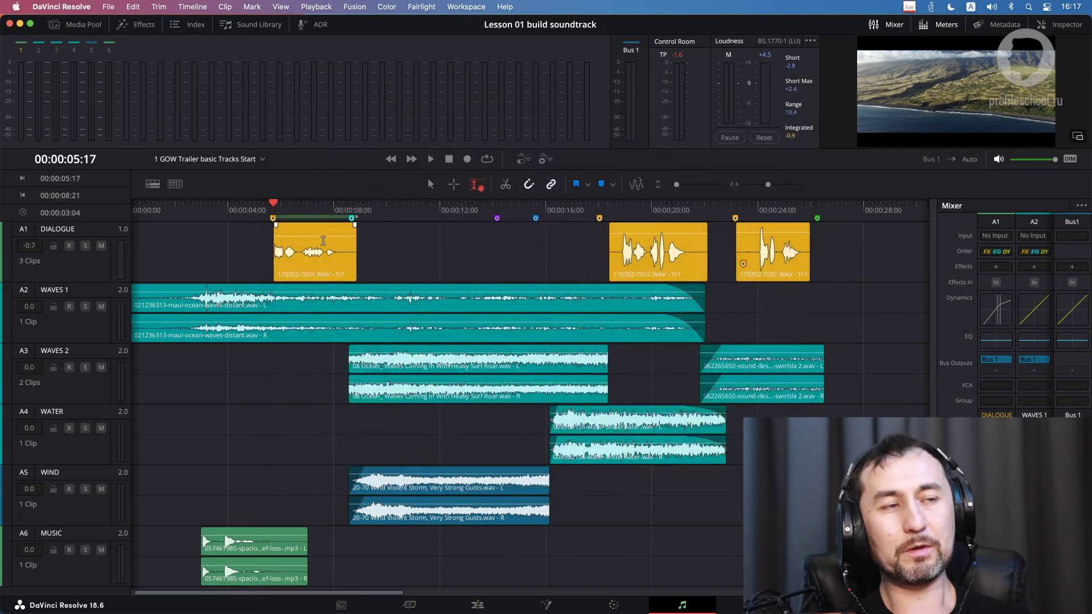
# Pull the first DIALOGUE clip's volume line down and return the playhead to its start
pyautogui.click(321, 242)
pyautogui.moveTo(314, 235)
pyautogui.mouseDown()
pyautogui.moveTo(312, 246)
pyautogui.moveTo(311, 232)
pyautogui.mouseUp()
pyautogui.press('Up')
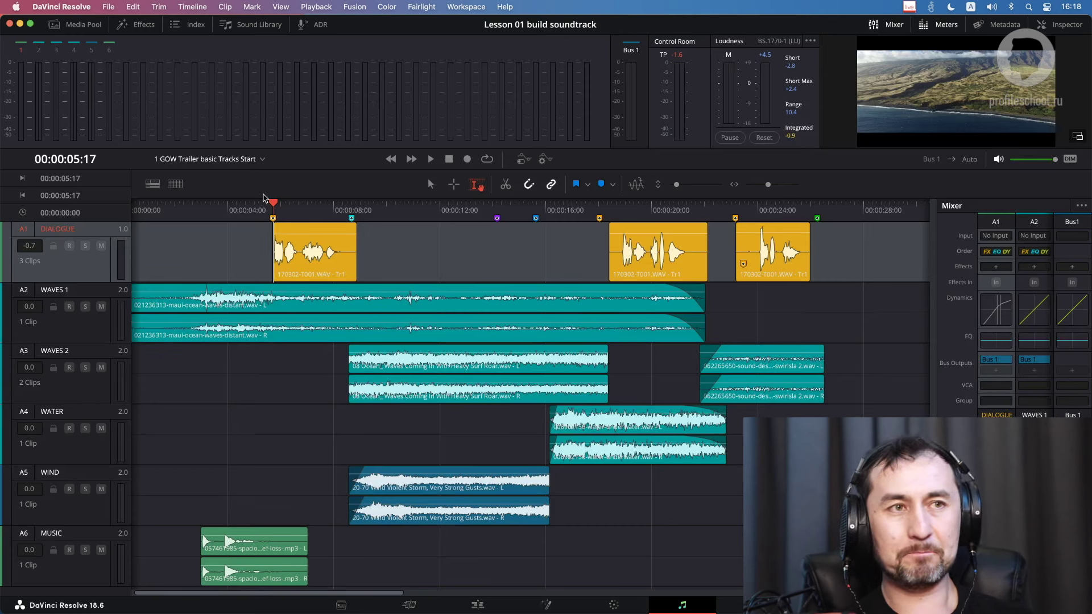
# Solo DIALOGUE, audition it twice, and drag a range across the dialogue clips
pyautogui.click(86, 245)
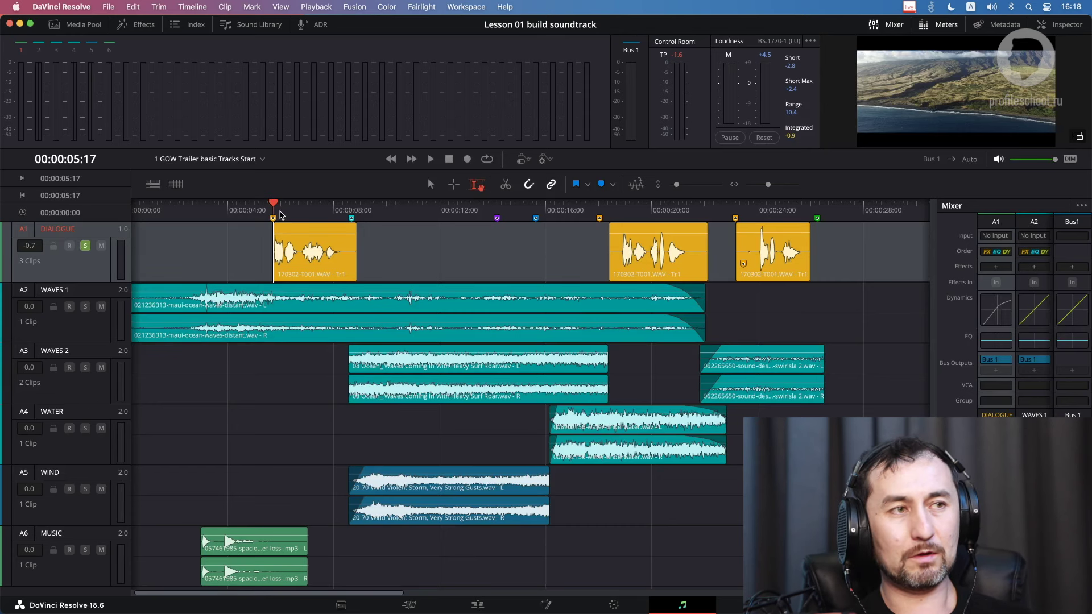
pyautogui.press('space')
pyautogui.press('space')
pyautogui.press('space')
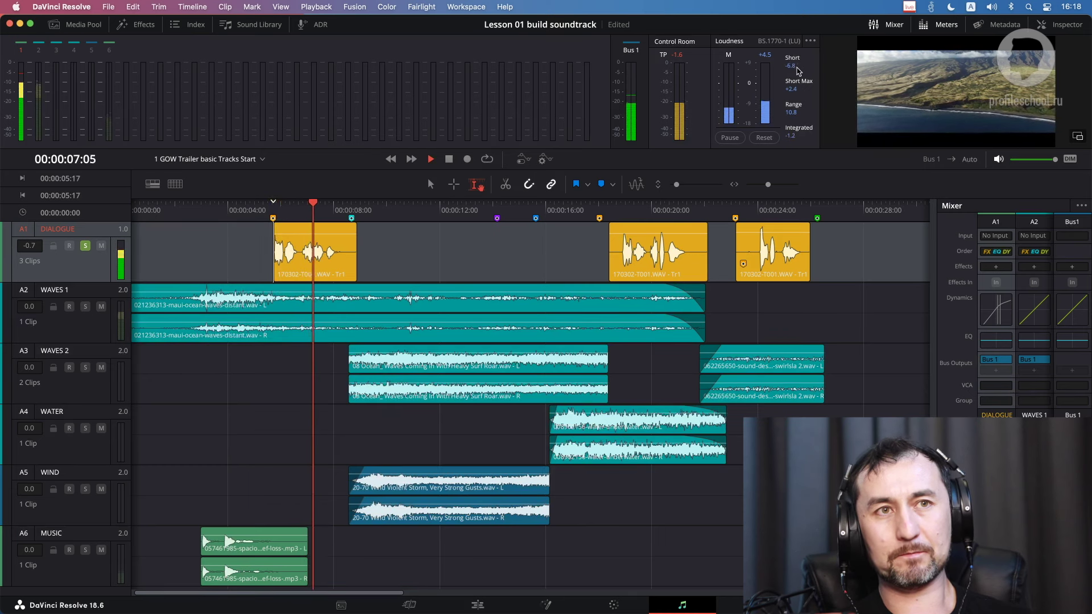
pyautogui.press('space')
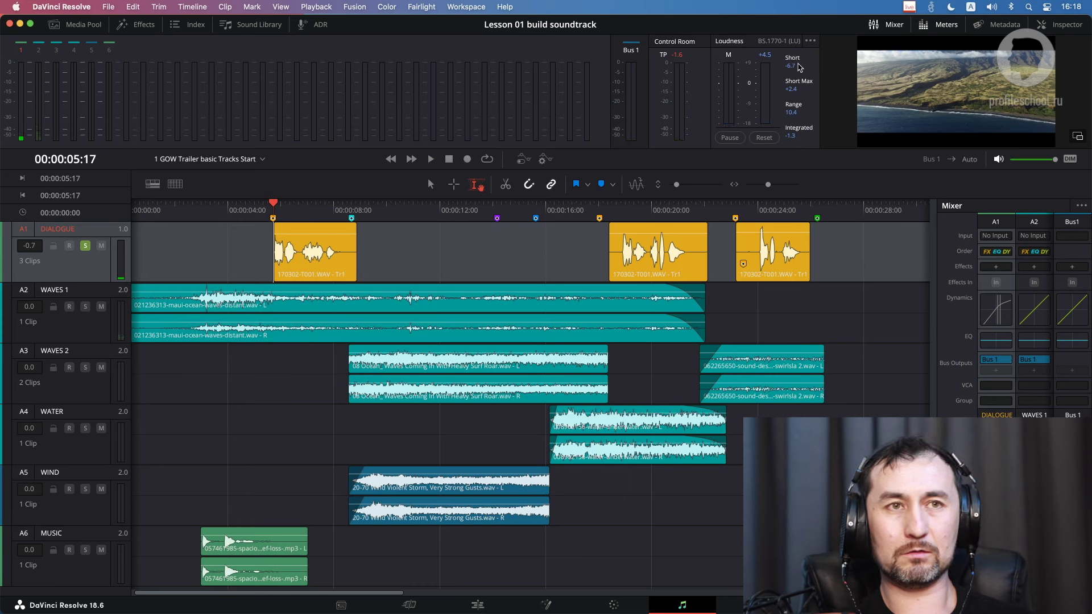
pyautogui.press('space')
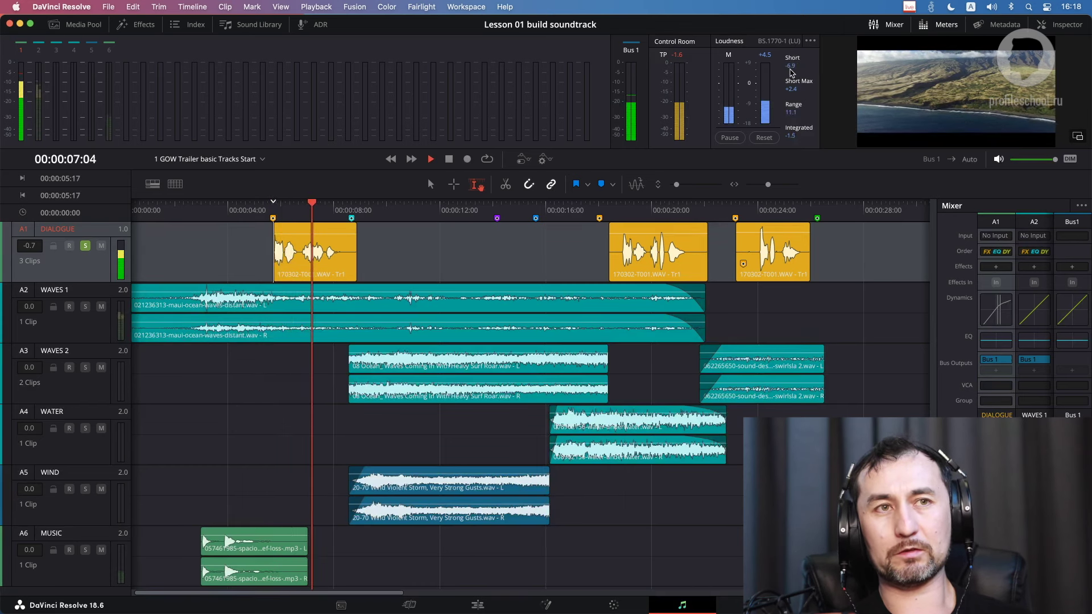
pyautogui.press('space')
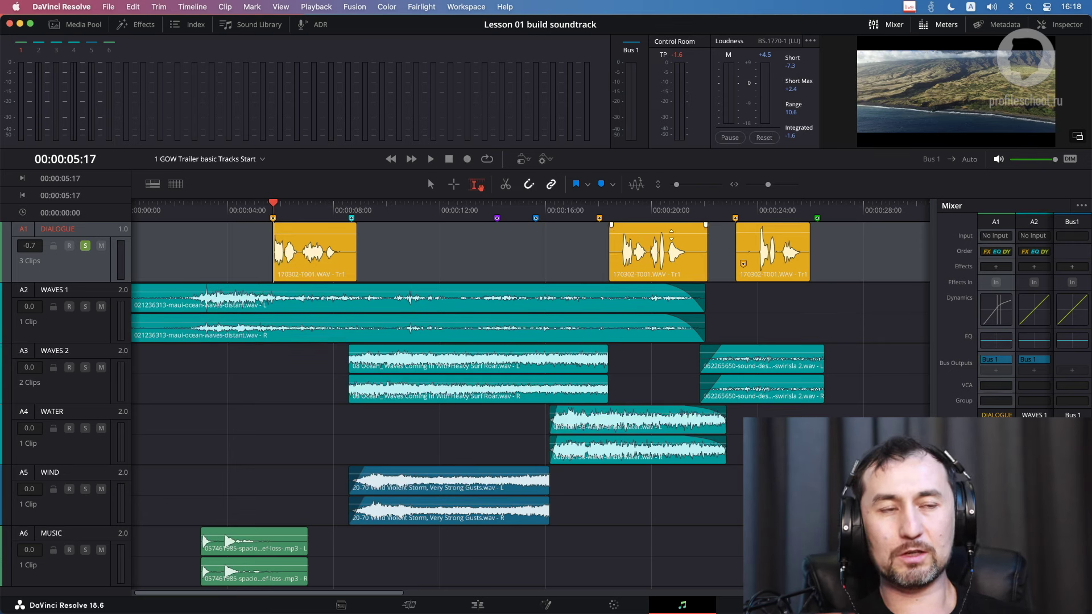
pyautogui.moveTo(863, 262); pyautogui.dragTo(288, 256)
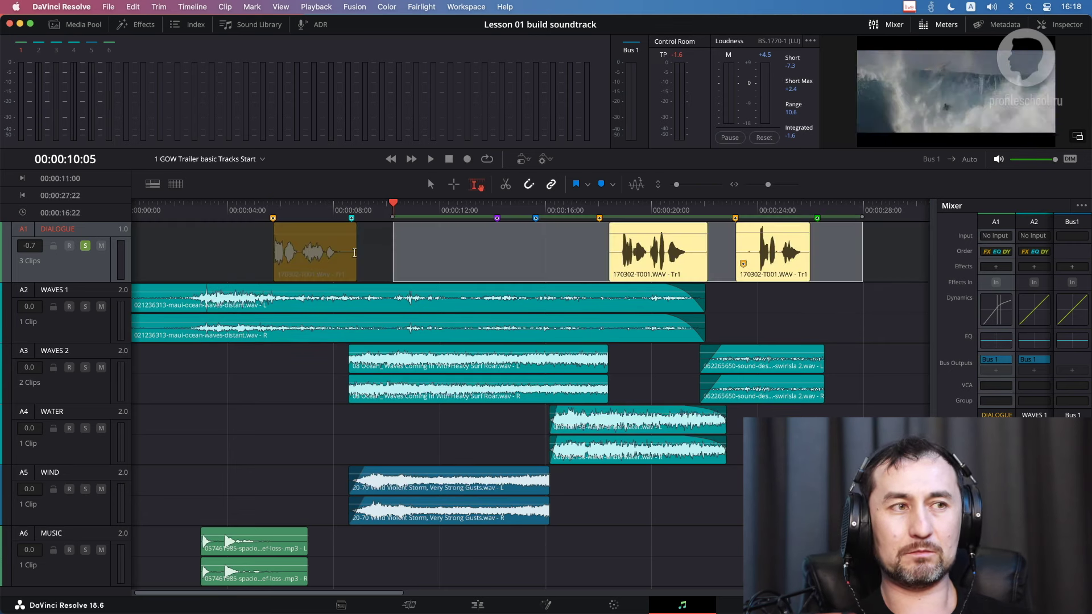
# Analyze all three DIALOGUE clips under EBU R128: -1.2 dBFS true peak, -20.6 LUFS integrated
pyautogui.rightClick(292, 256)
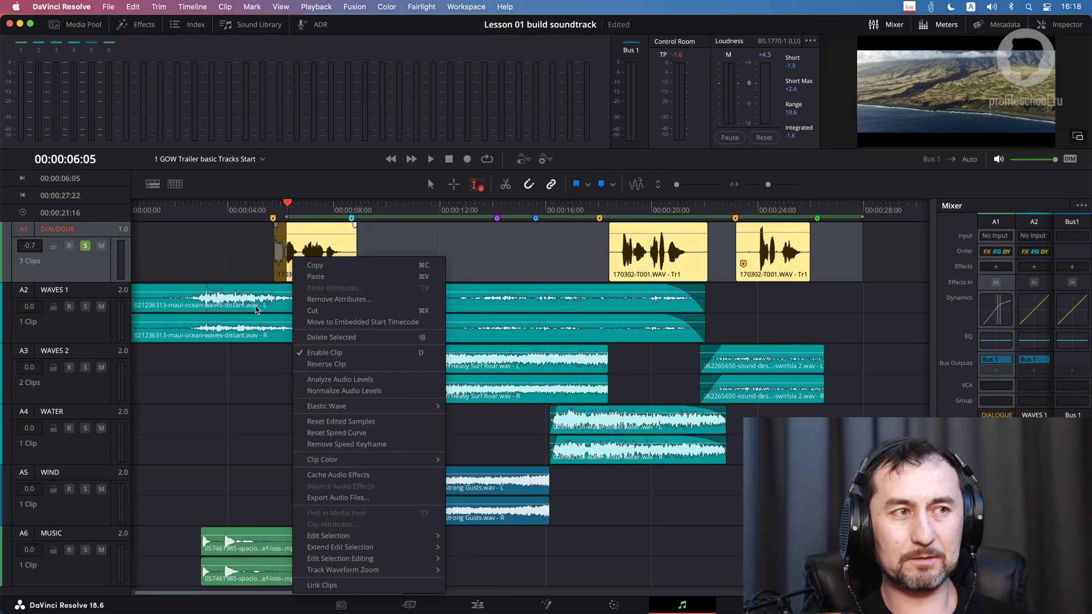
pyautogui.click(247, 246)
pyautogui.moveTo(256, 247); pyautogui.dragTo(883, 251)
pyautogui.rightClick(643, 266)
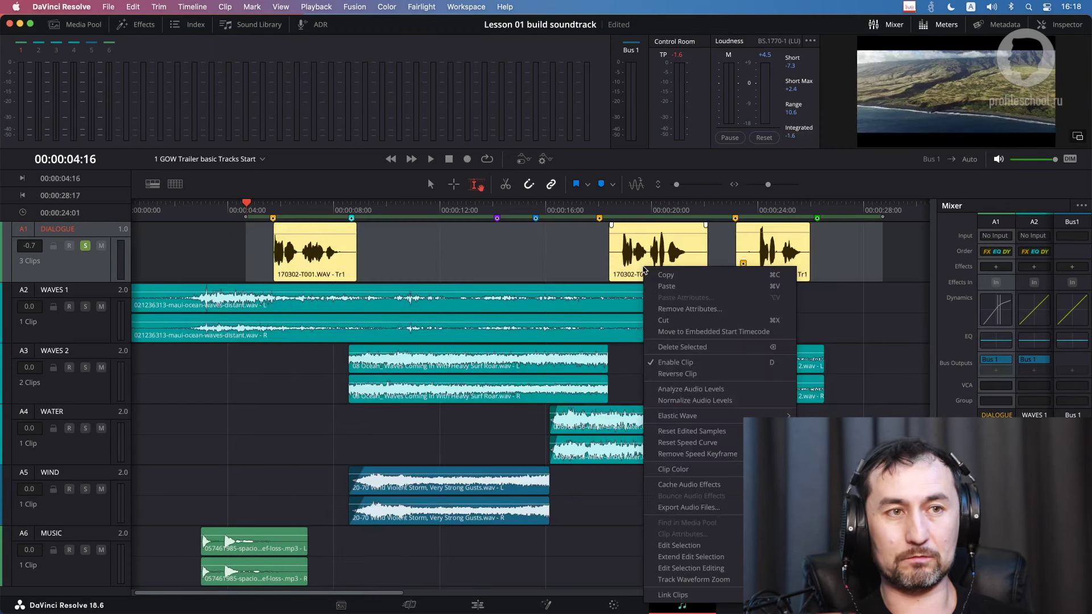
pyautogui.click(687, 391)
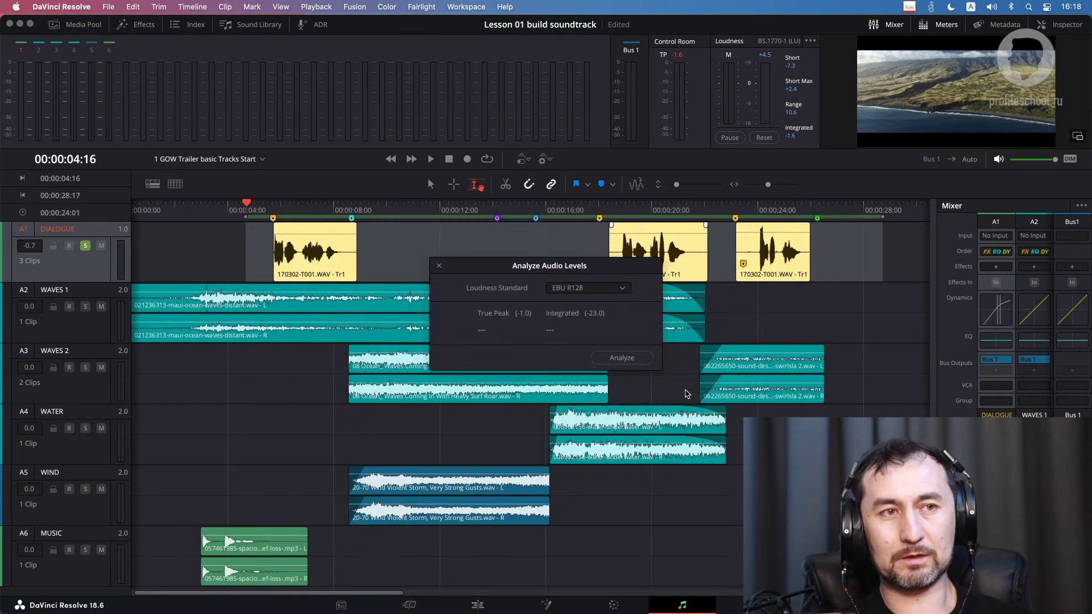
pyautogui.click(623, 358)
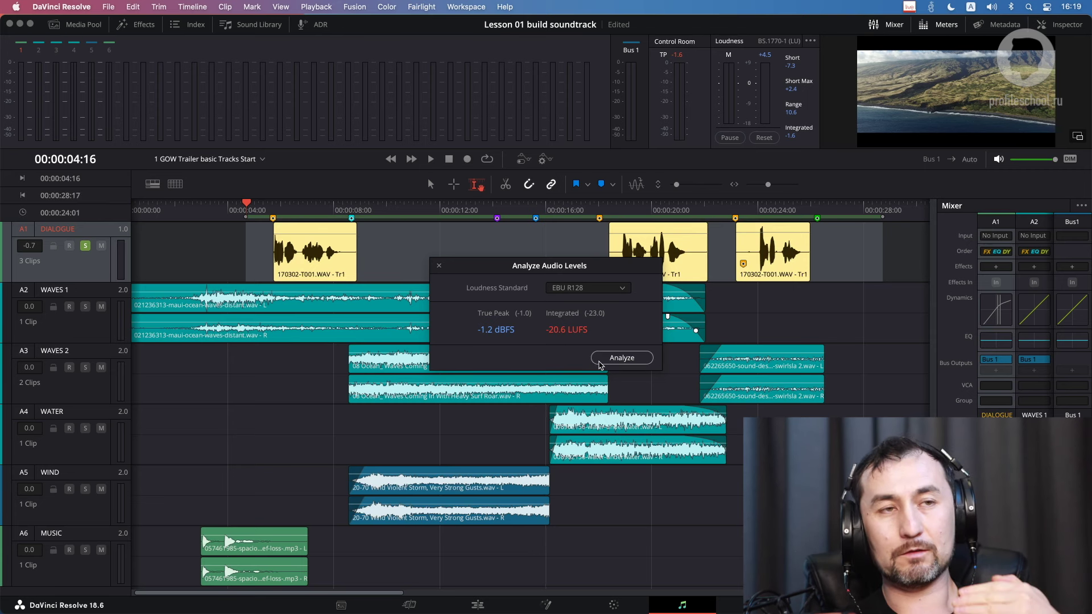
pyautogui.click(621, 292)
pyautogui.click(572, 340)
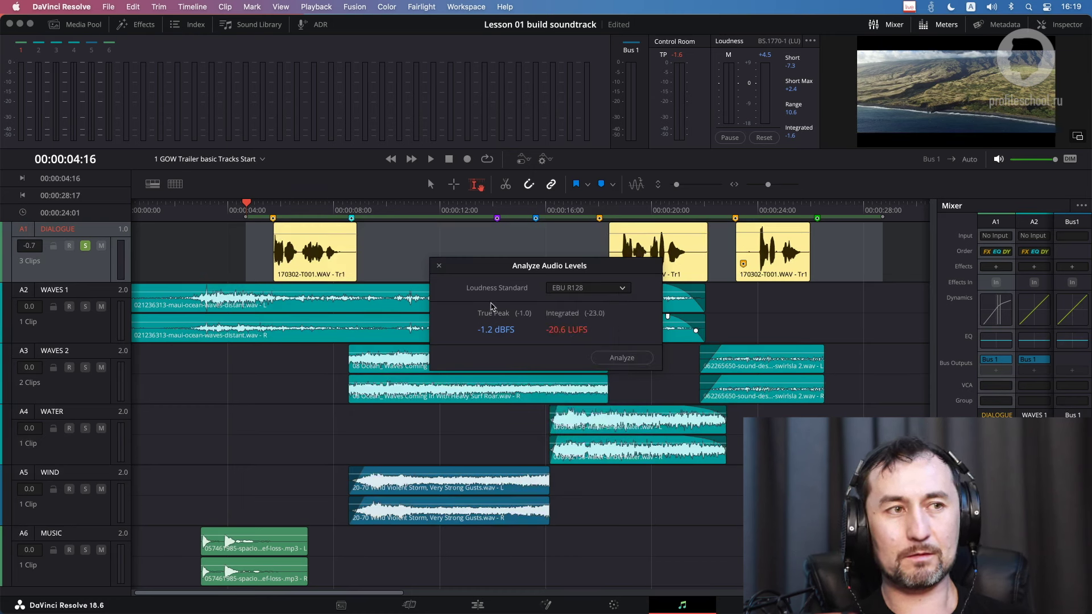
# Normalize the DIALOGUE clips to EBU R128 with a -1.0 dBTP target, Relative mode
pyautogui.click(439, 266)
pyautogui.rightClick(660, 266)
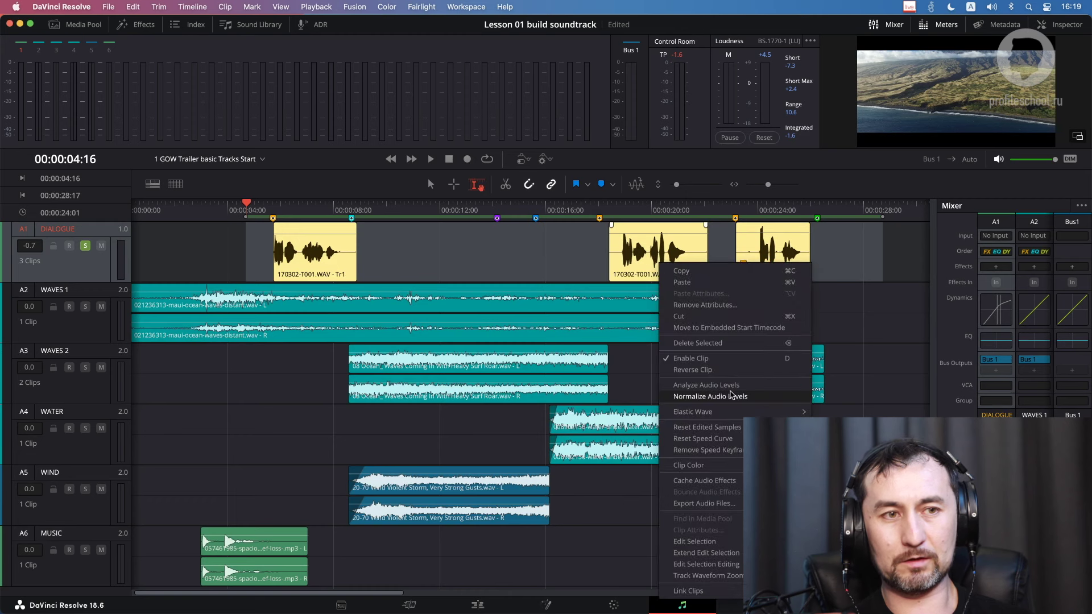
pyautogui.click(732, 396)
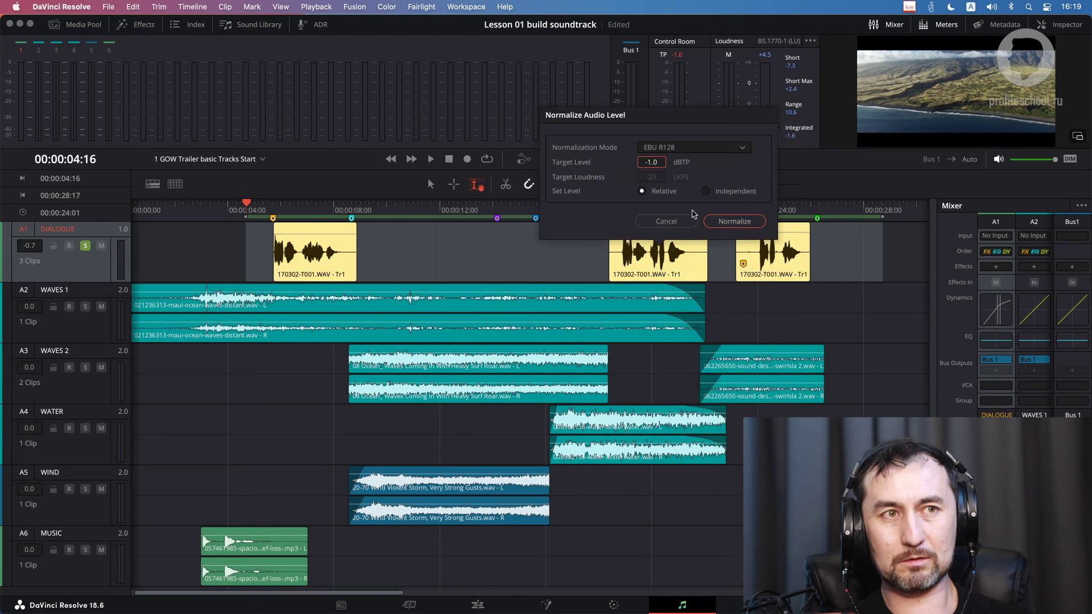
pyautogui.click(688, 148)
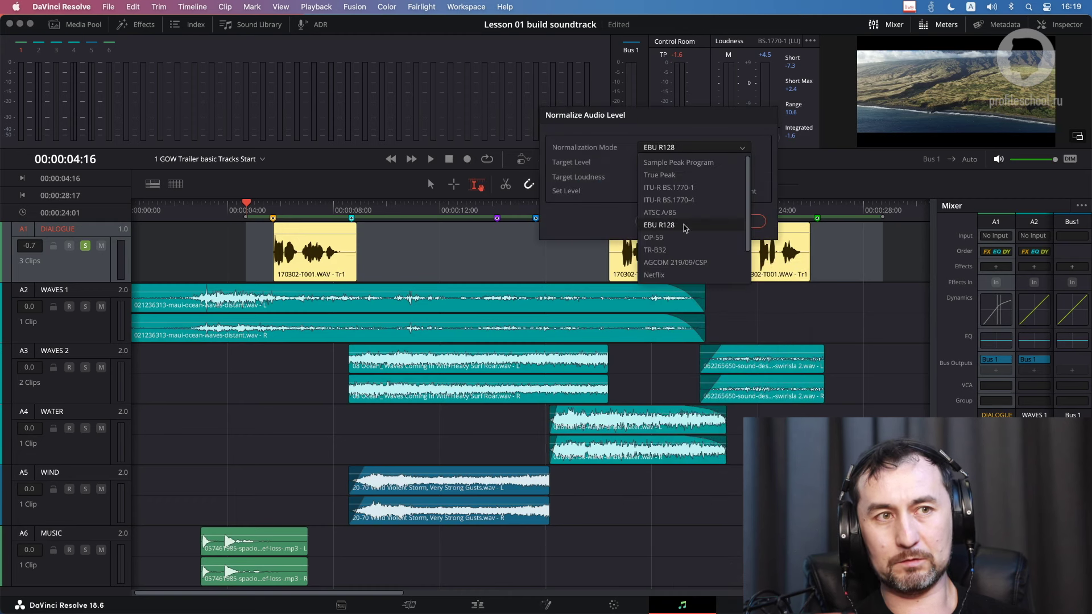
pyautogui.click(686, 224)
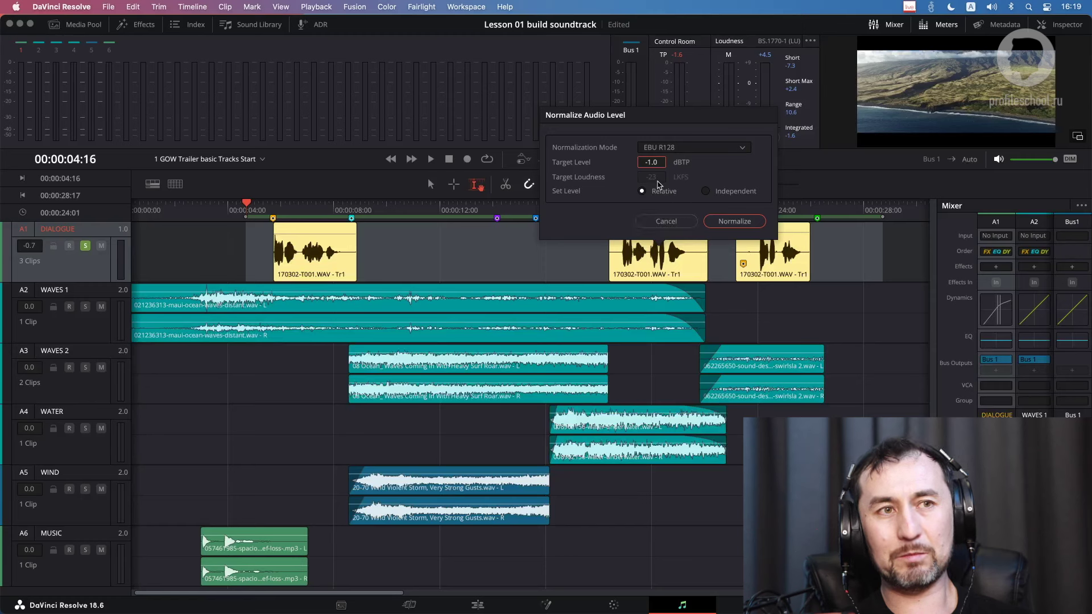
pyautogui.click(731, 221)
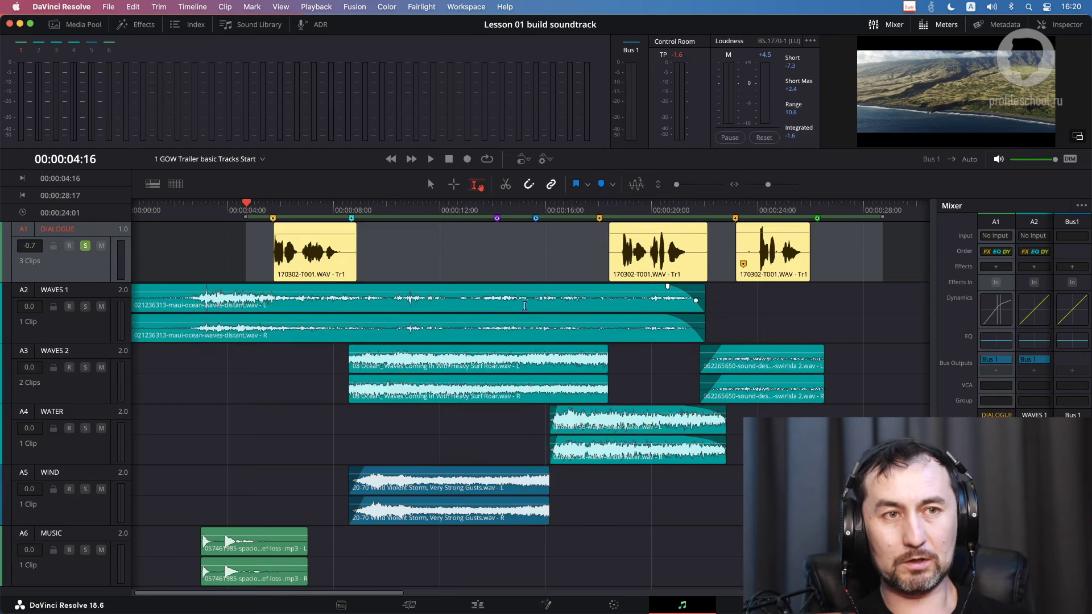
# Reopen the clip options, skip the analysis, and apply normalization to the dialogue clips again
pyautogui.rightClick(701, 246)
pyautogui.click(719, 370)
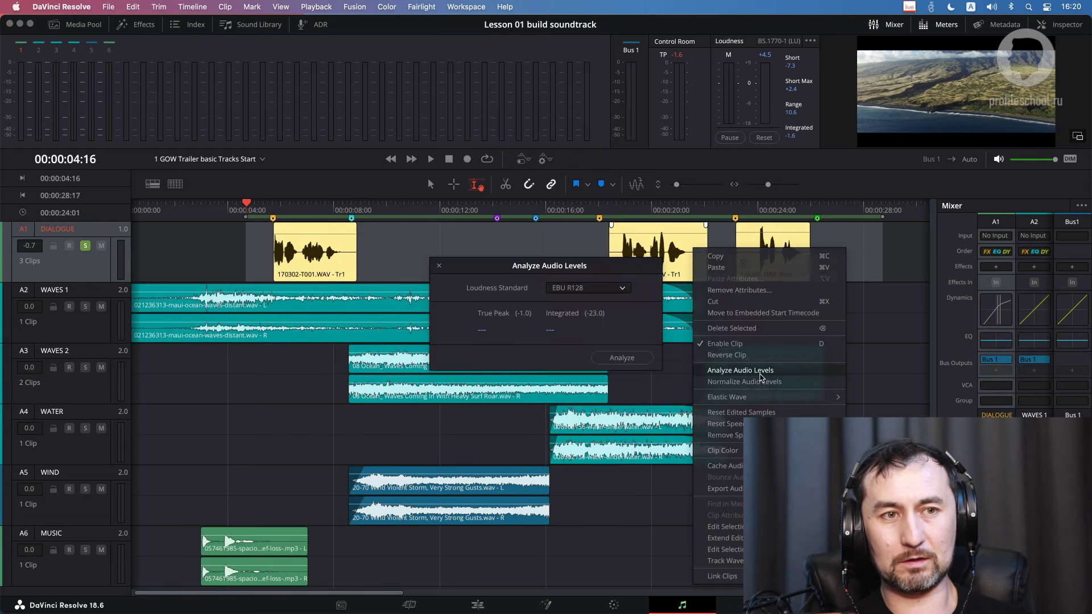
pyautogui.click(439, 265)
pyautogui.rightClick(636, 265)
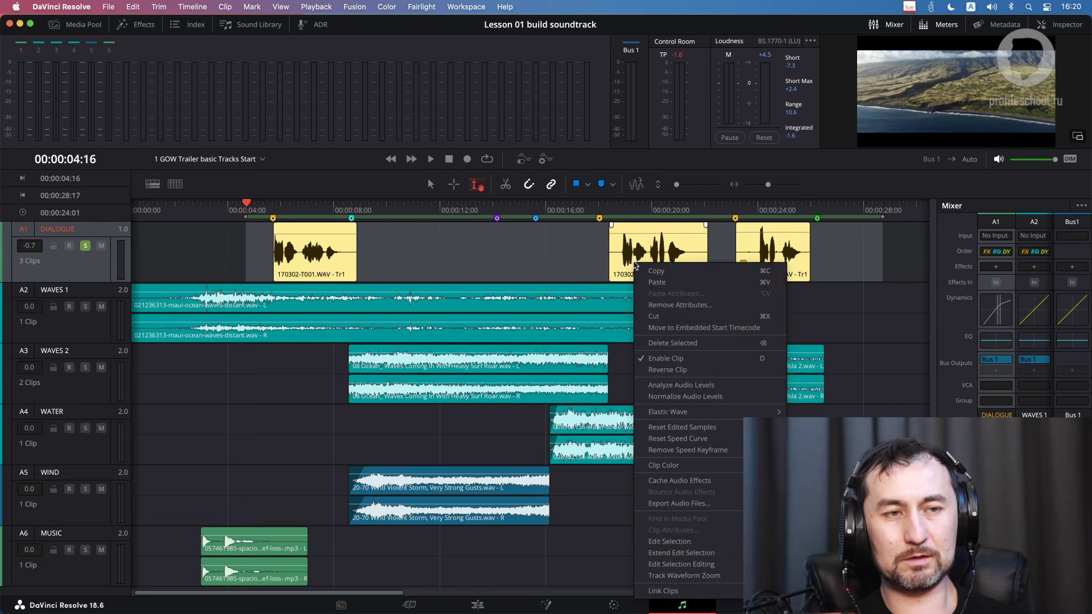
pyautogui.click(688, 396)
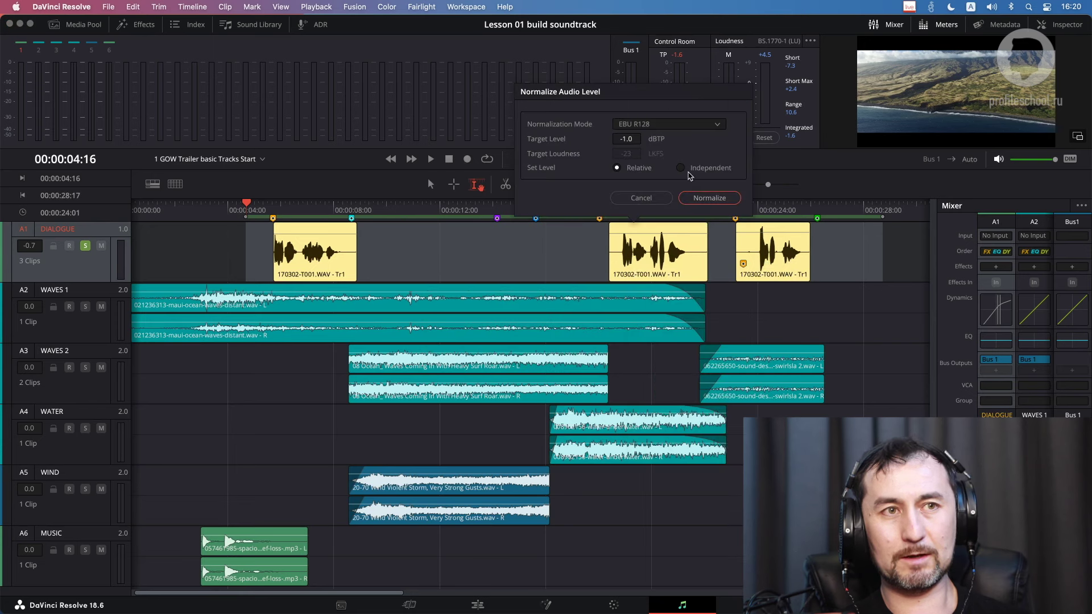
pyautogui.click(714, 200)
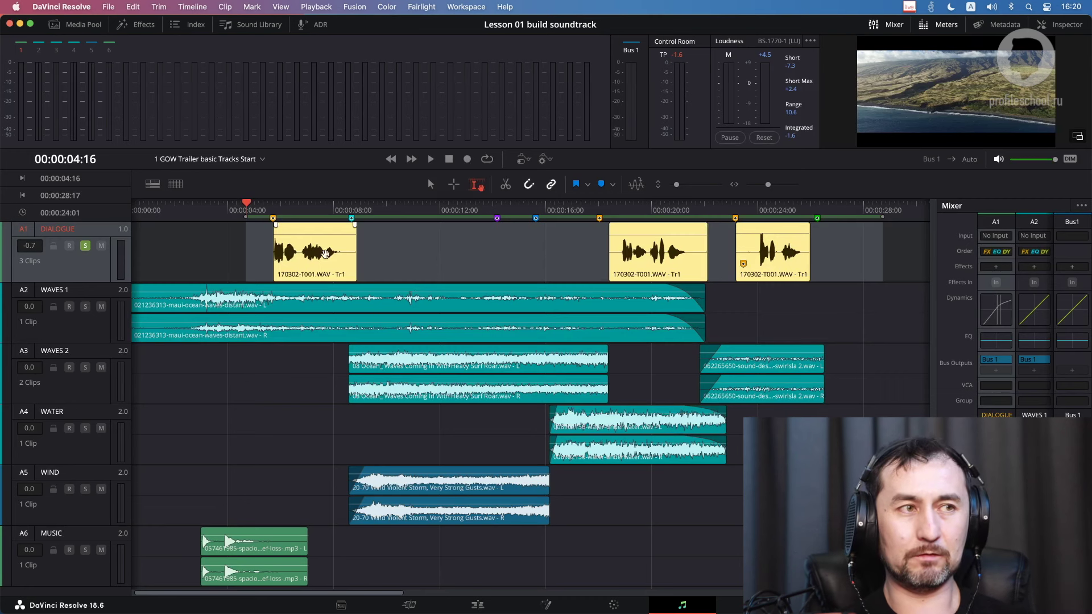
# Deselect the dialogue clips, unsolo DIALOGUE, and hide the Mixer to widen the timeline
pyautogui.click(253, 248)
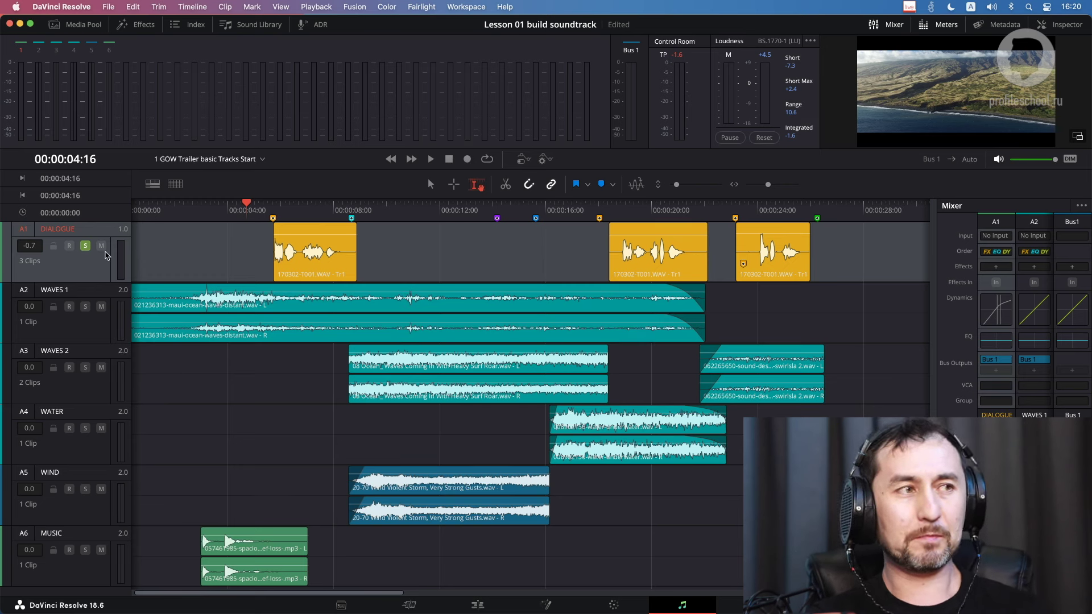
pyautogui.click(86, 246)
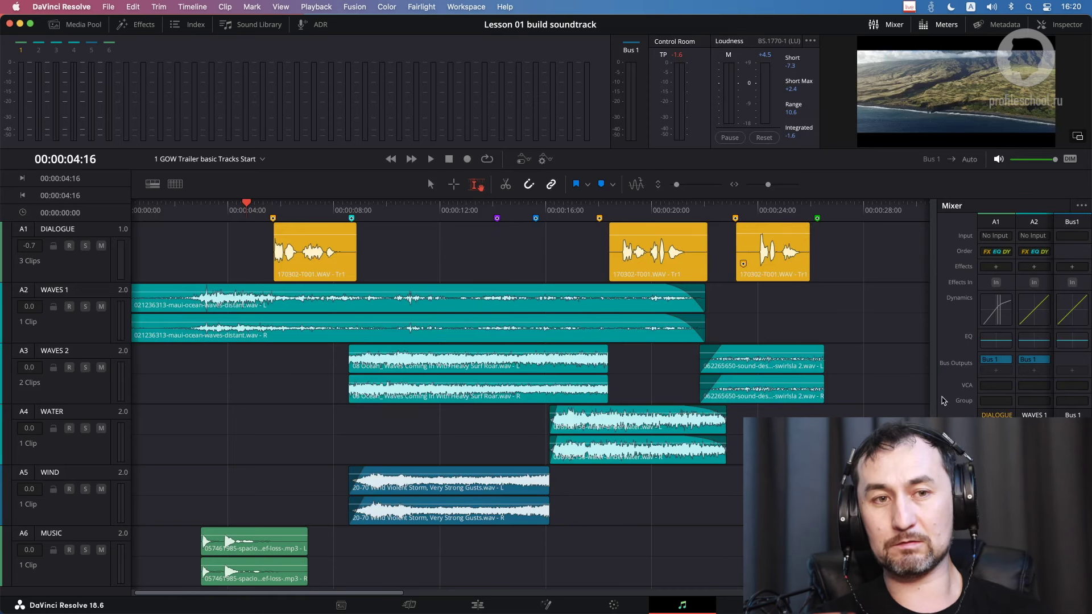
pyautogui.moveTo(937, 396); pyautogui.dragTo(834, 392)
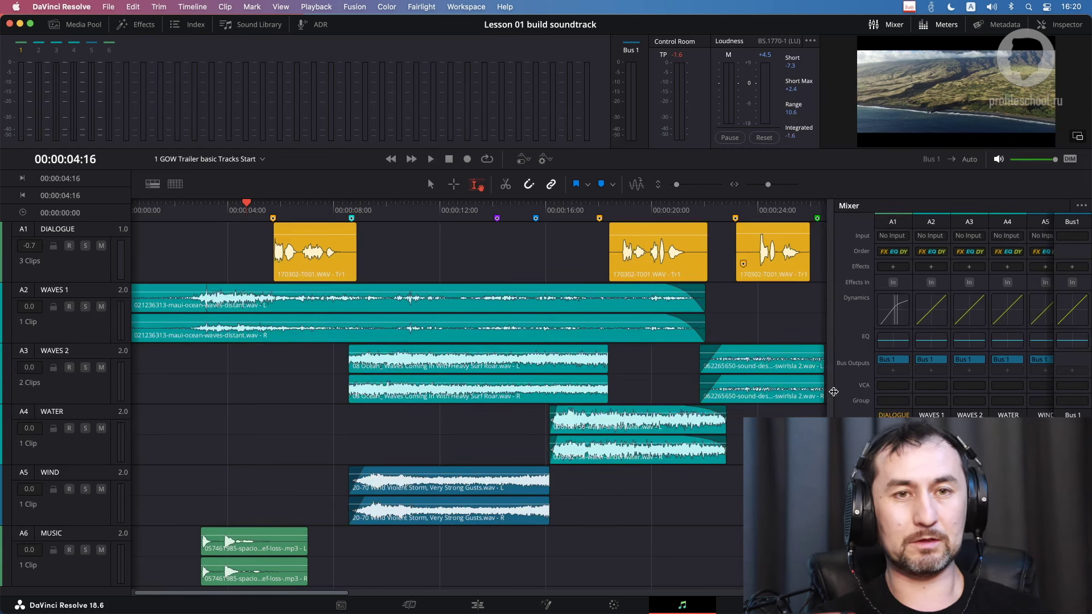
pyautogui.click(887, 24)
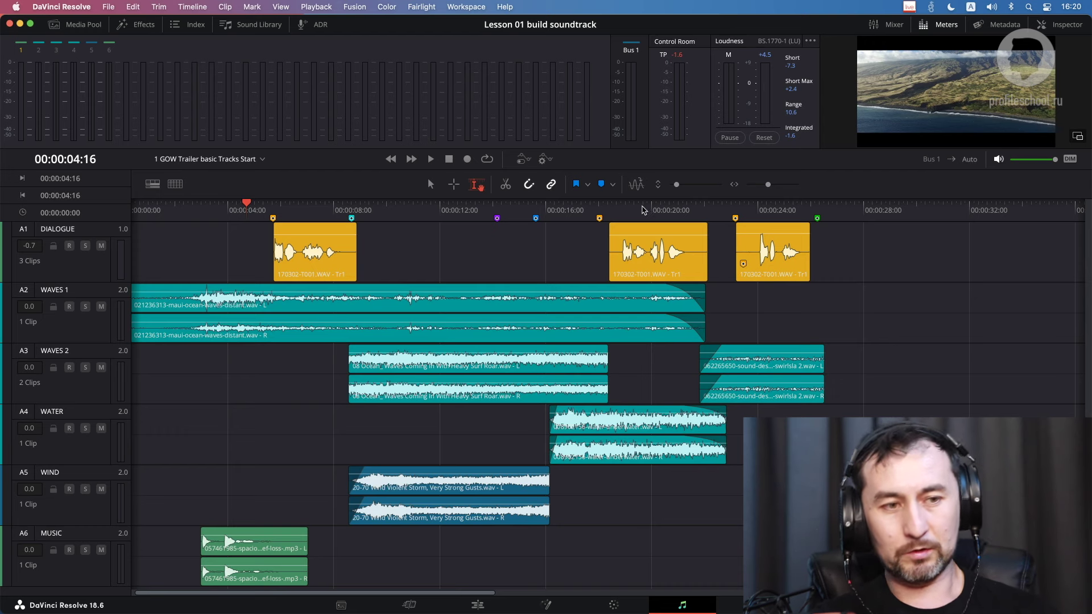
# Zoom the timeline in and out with the scroll wheel to frame the six tracks
pyautogui.scroll(-1, 638, 235)
pyautogui.scroll(1, 639, 236)
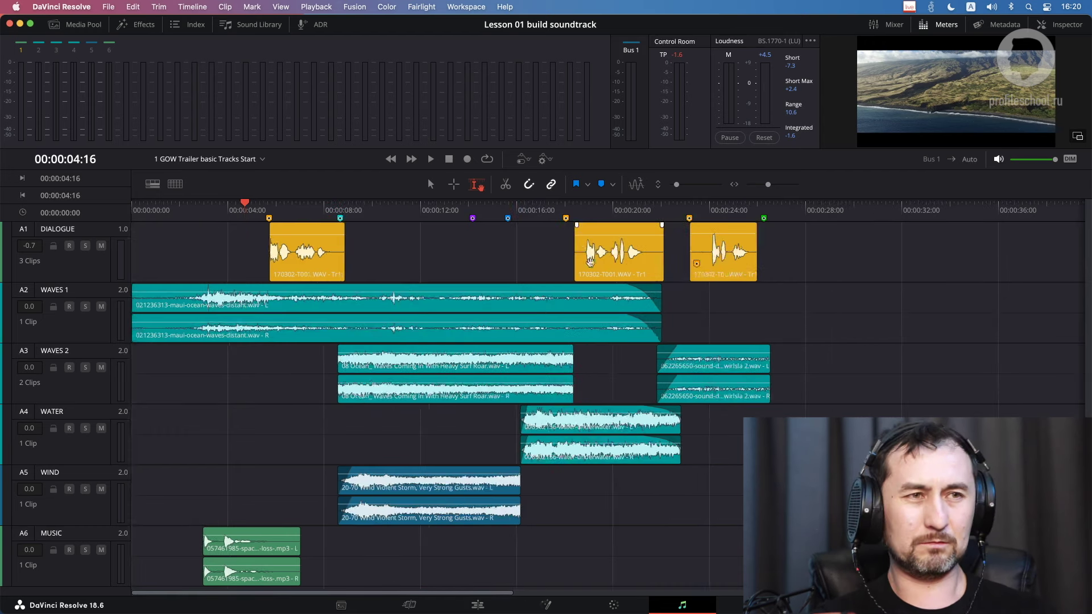
pyautogui.scroll(-2, 387, 243)
pyautogui.scroll(-2, 310, 255)
pyautogui.scroll(1, 319, 254)
pyautogui.scroll(-1, 325, 254)
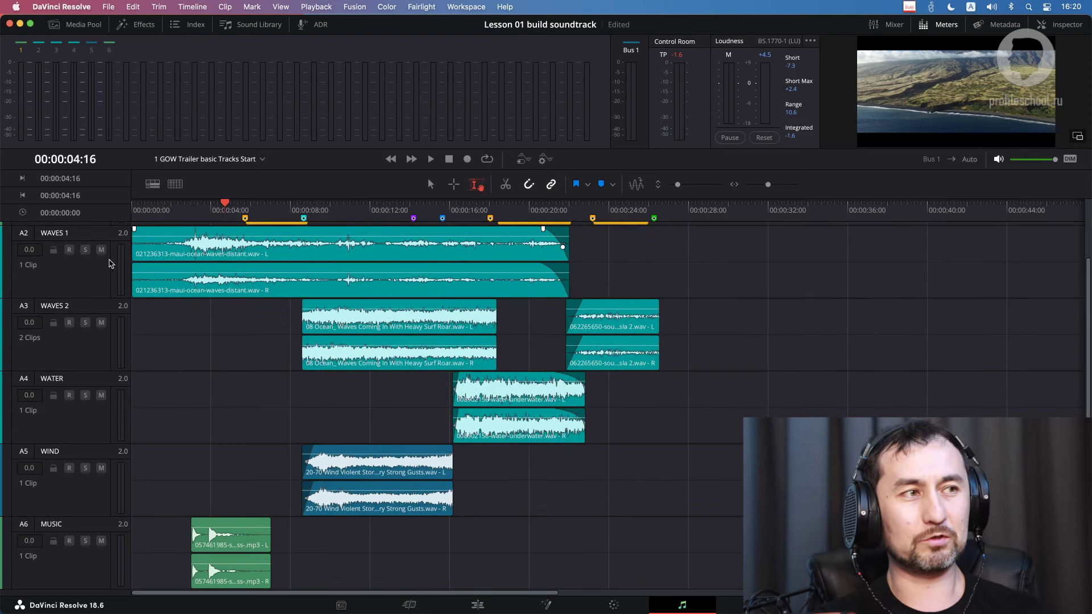
pyautogui.scroll(2, 109, 264)
pyautogui.moveTo(286, 235)
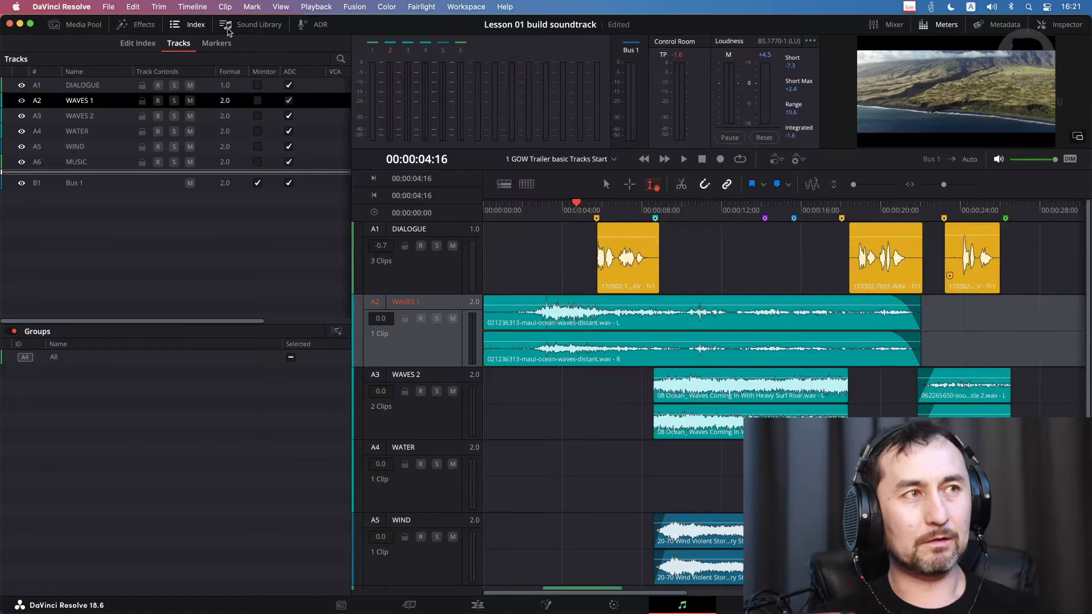
pyautogui.doubleClick(85, 85)
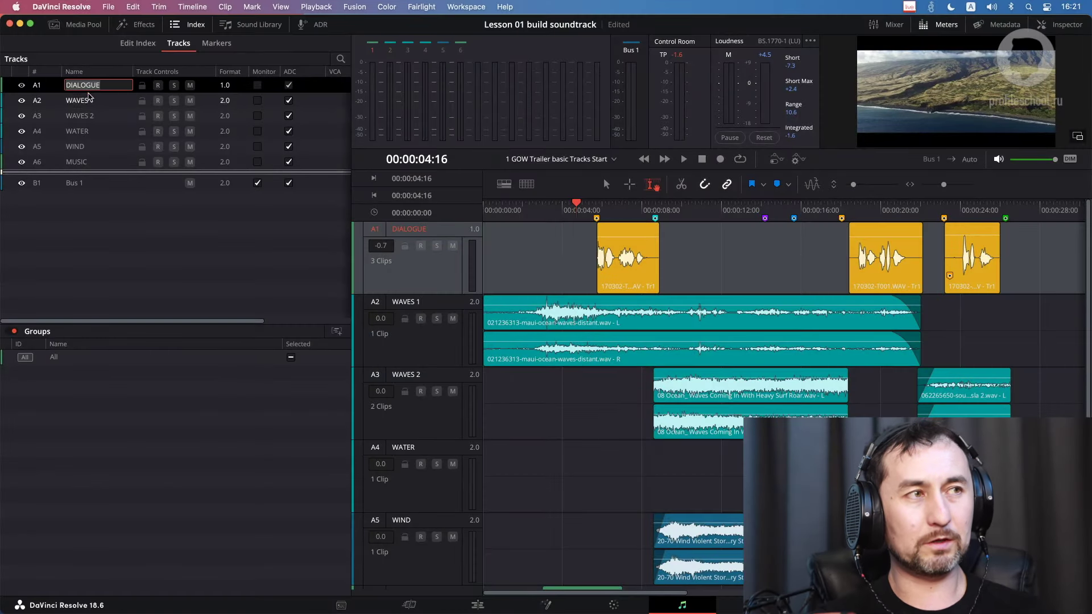
pyautogui.press('Return')
pyautogui.press('Down')
pyautogui.press('Down')
pyautogui.press('Down')
pyautogui.press('Down')
pyautogui.press('Down')
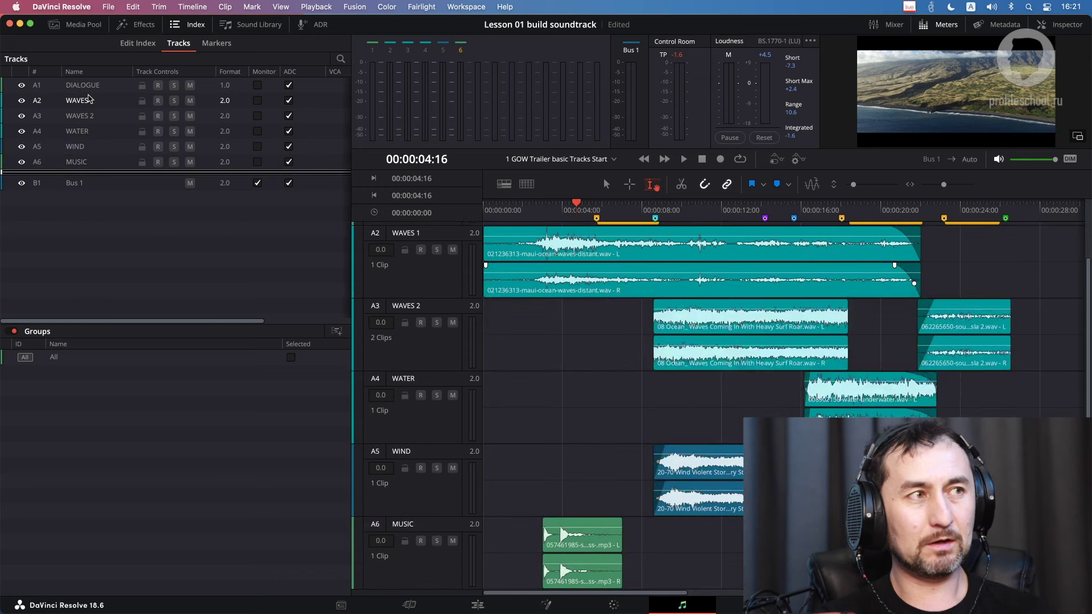
pyautogui.click(26, 101)
pyautogui.click(26, 100)
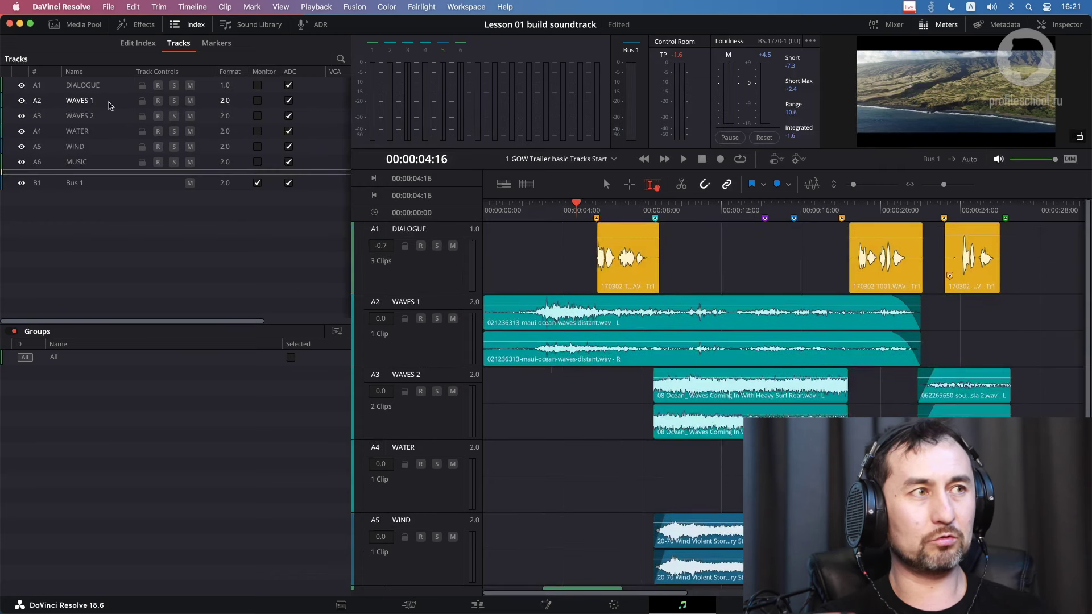
pyautogui.click(21, 101)
pyautogui.click(22, 116)
pyautogui.click(22, 131)
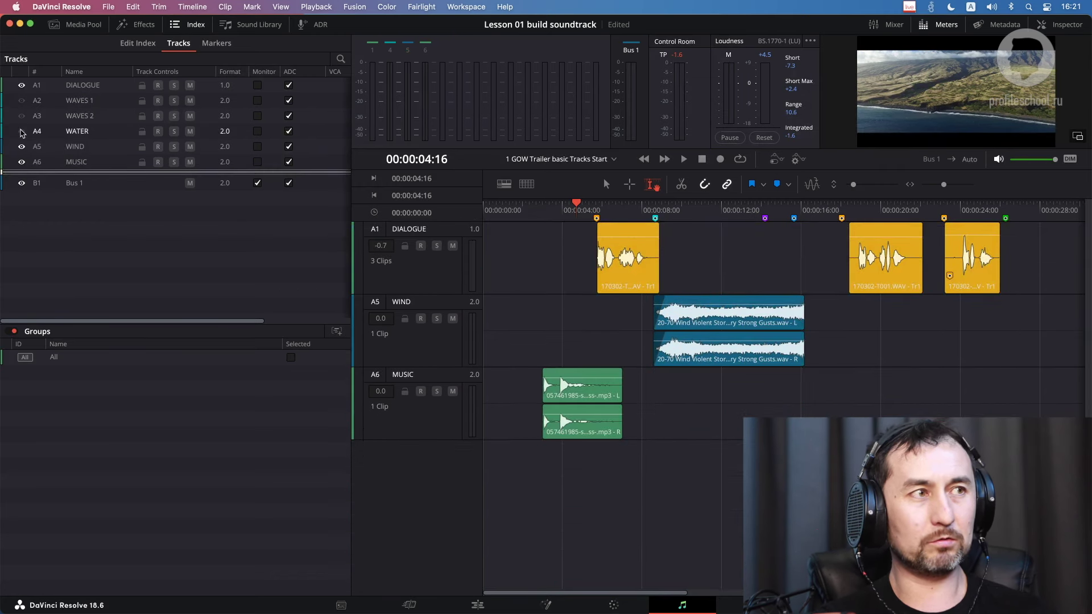
pyautogui.click(22, 147)
pyautogui.click(21, 162)
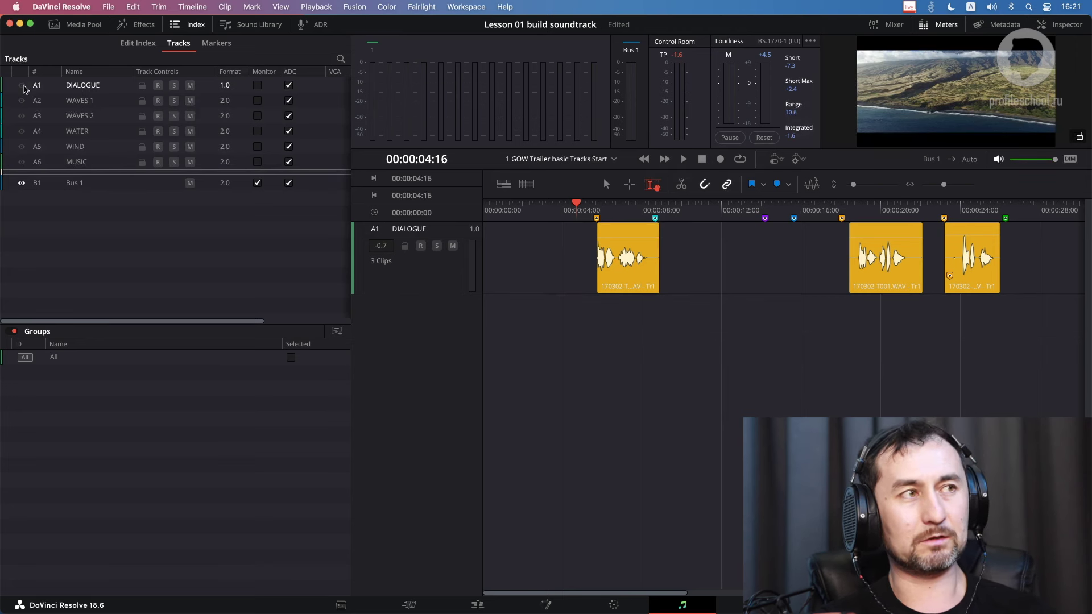
pyautogui.moveTo(21, 100); pyautogui.dragTo(22, 162)
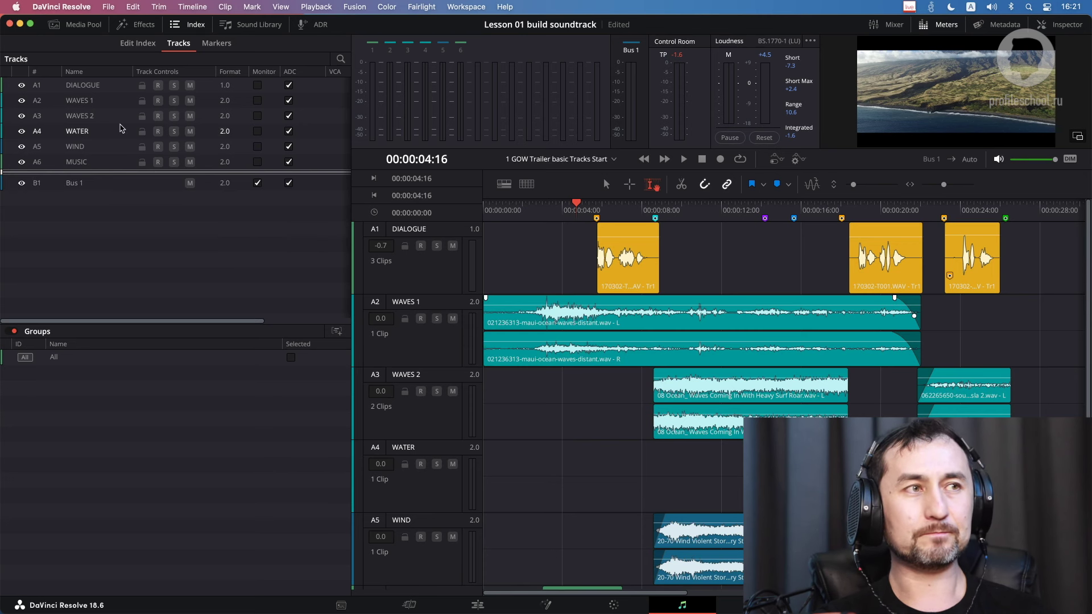
pyautogui.click(226, 86)
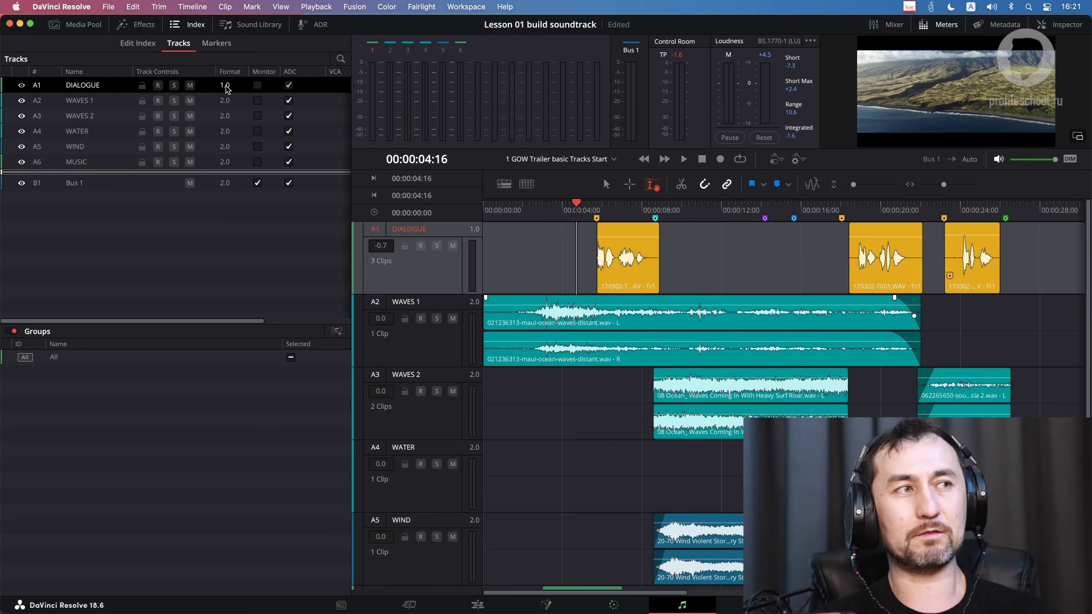
pyautogui.click(229, 104)
pyautogui.click(257, 85)
pyautogui.click(258, 85)
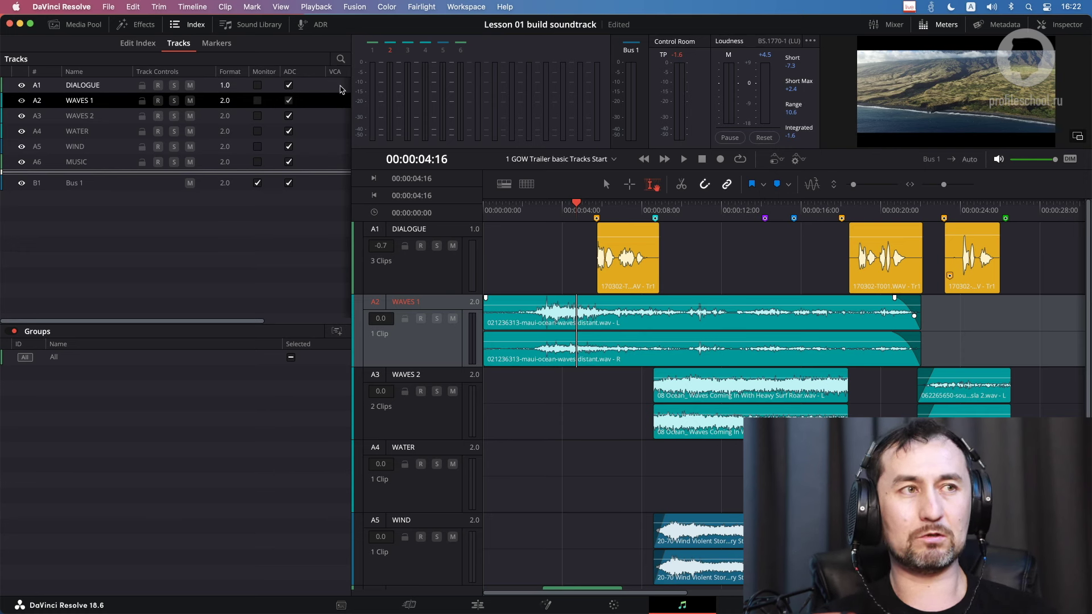
pyautogui.click(340, 85)
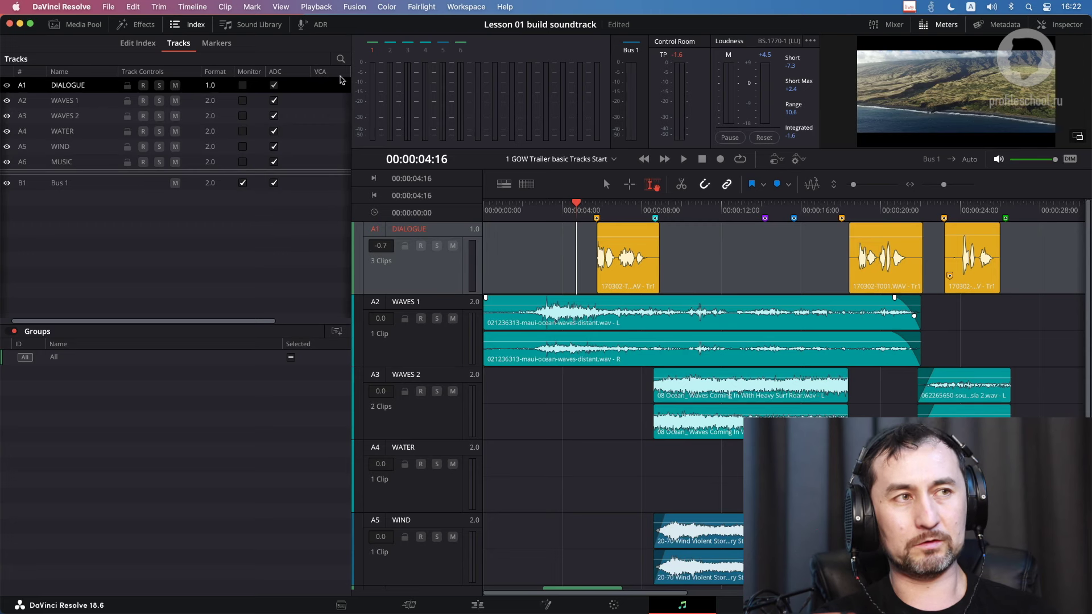
pyautogui.moveTo(353, 137)
pyautogui.mouseDown()
pyautogui.moveTo(453, 134)
pyautogui.moveTo(413, 134)
pyautogui.mouseUp()
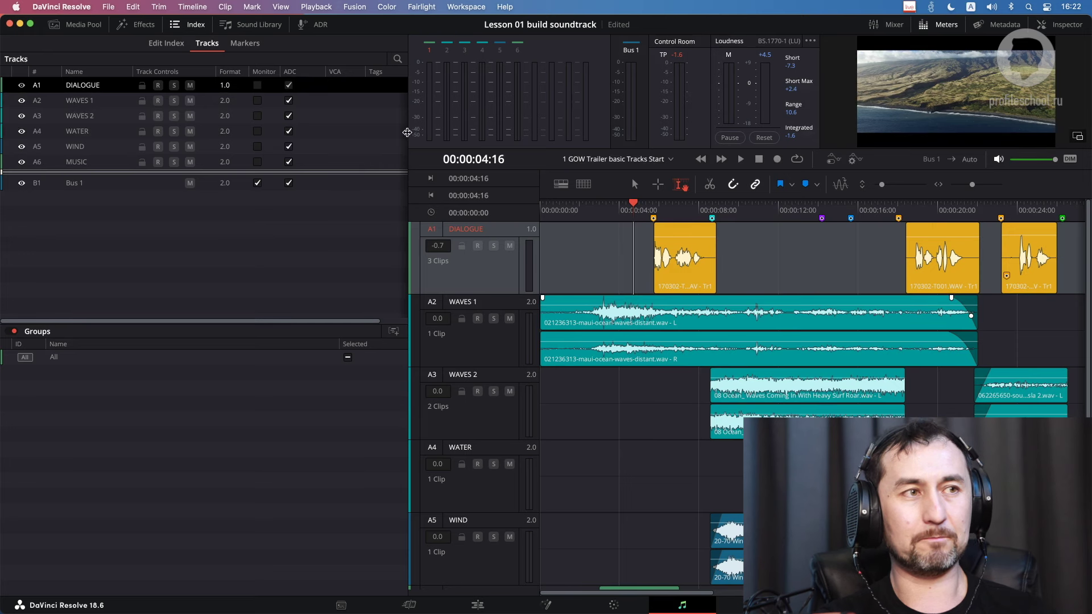
pyautogui.moveTo(408, 134); pyautogui.dragTo(365, 135)
pyautogui.click(61, 187)
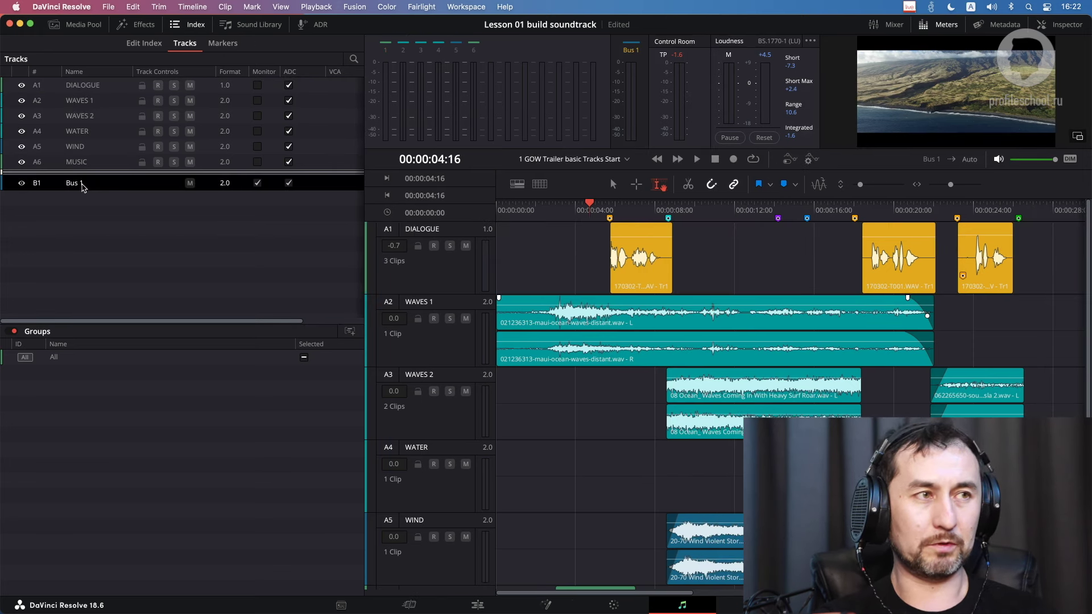
pyautogui.doubleClick(79, 183)
pyautogui.click(95, 205)
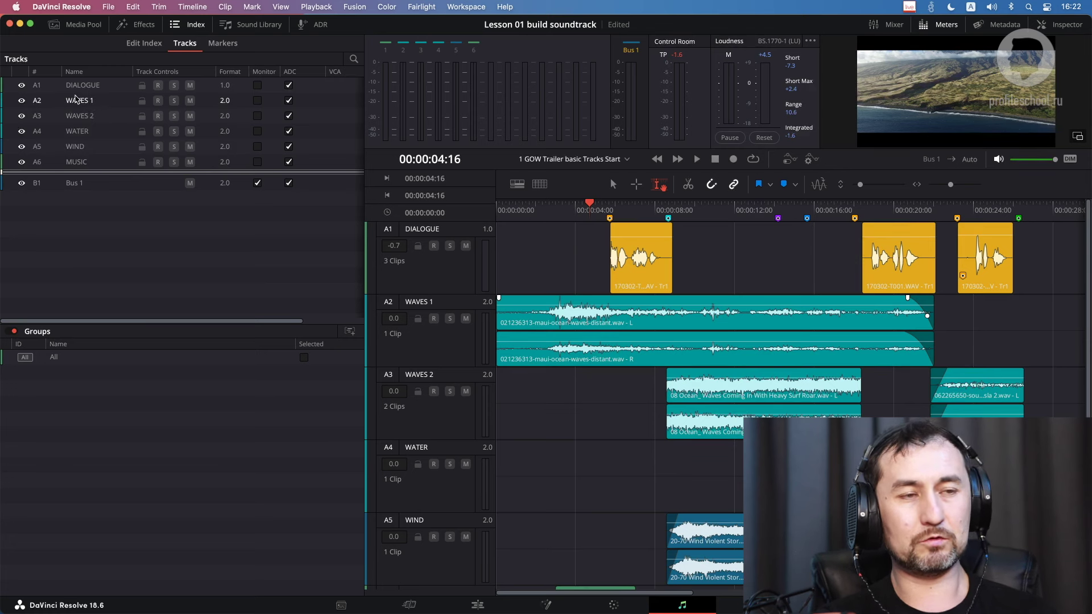
# Adjust track height and move MUSIC up to A2, directly under DIALOGUE
pyautogui.scroll(-3, 451, 352)
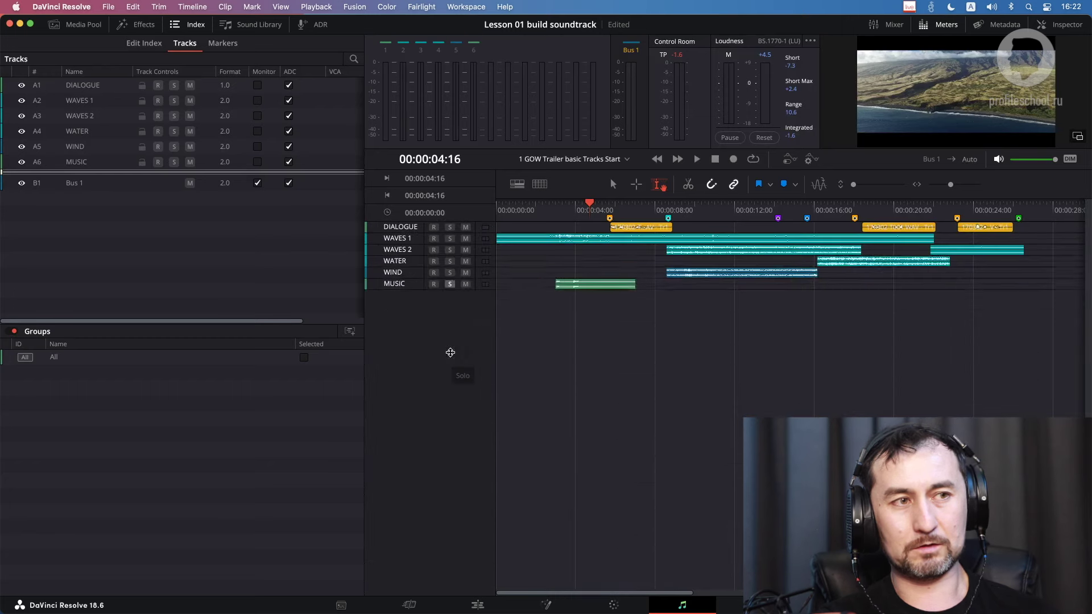
pyautogui.scroll(5, 417, 320)
pyautogui.scroll(-3, 417, 320)
pyautogui.scroll(3, 417, 320)
pyautogui.scroll(3, 417, 320)
pyautogui.scroll(-2, 417, 320)
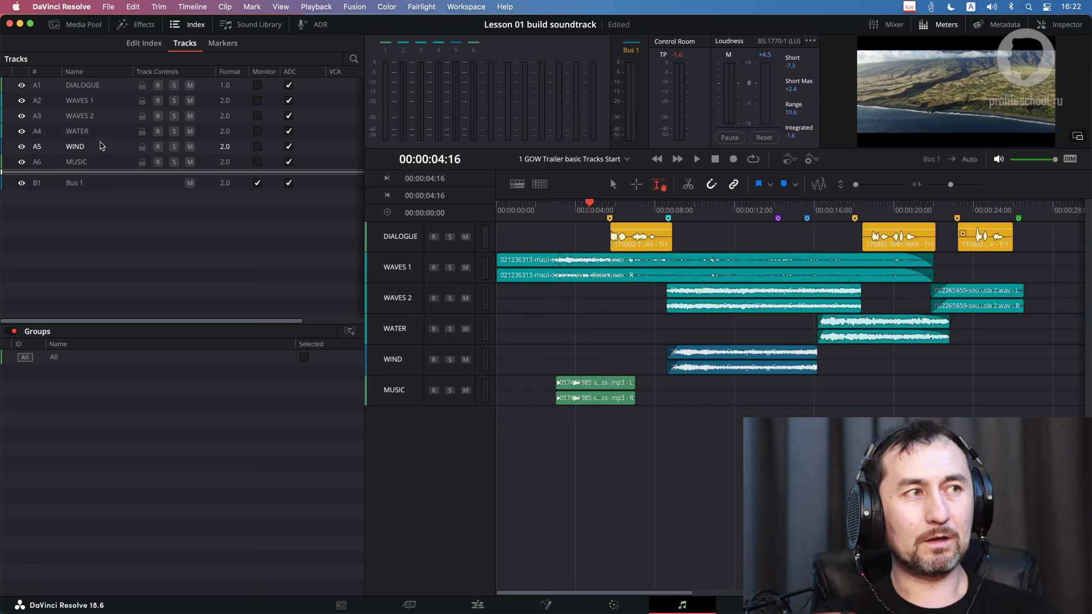
pyautogui.moveTo(79, 147)
pyautogui.mouseDown()
pyautogui.moveTo(74, 121)
pyautogui.moveTo(79, 157)
pyautogui.mouseUp()
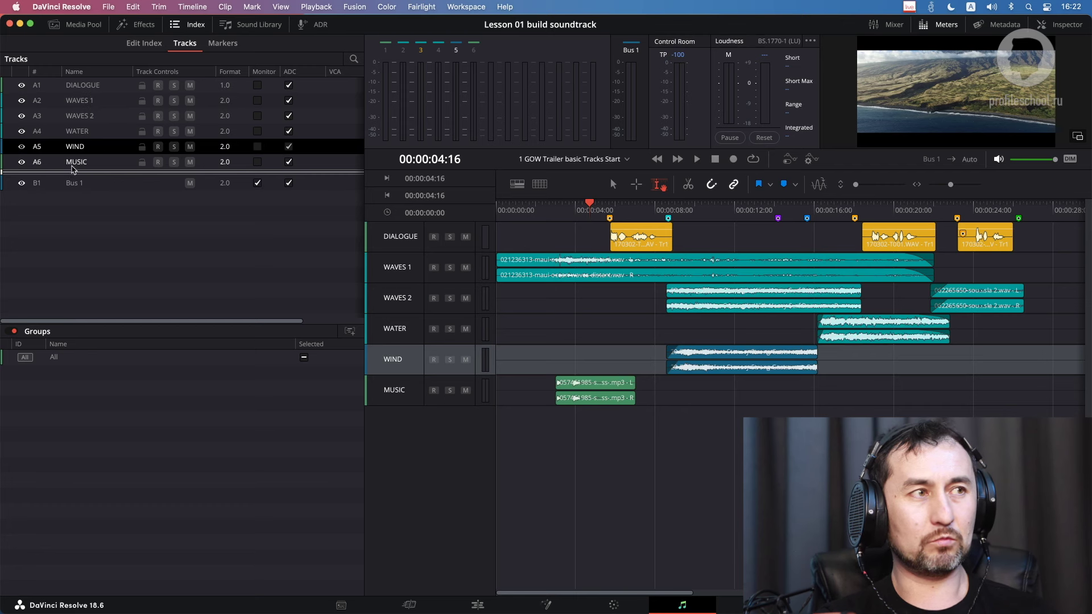
pyautogui.moveTo(72, 165); pyautogui.dragTo(78, 102)
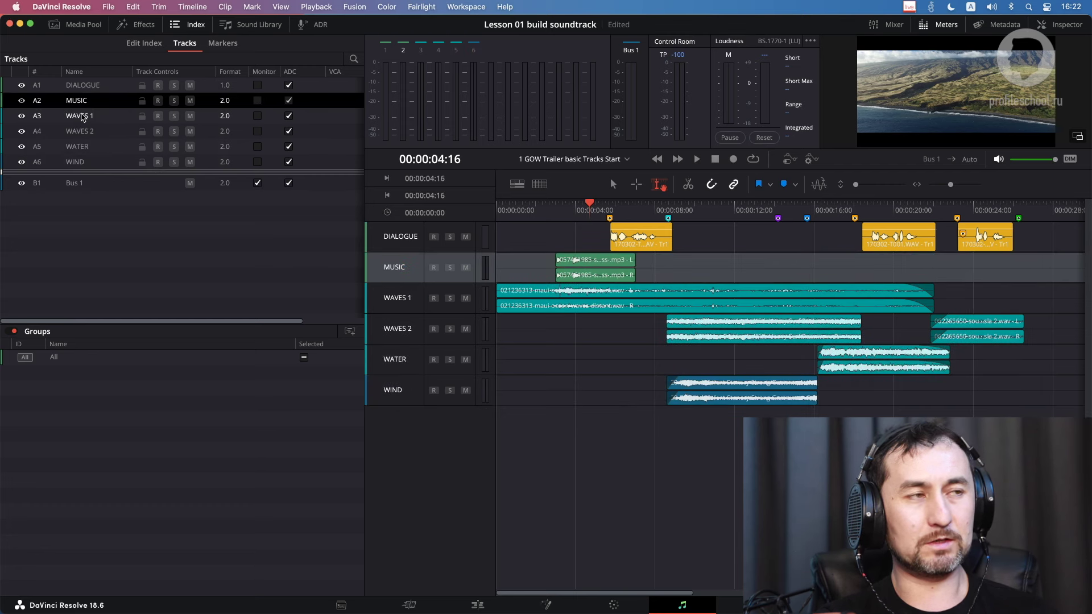
# Select WAVES 1, WAVES 2, WATER, WIND and Bus 1 in turn to check the new order
pyautogui.click(83, 116)
pyautogui.click(80, 131)
pyautogui.click(80, 149)
pyautogui.click(71, 162)
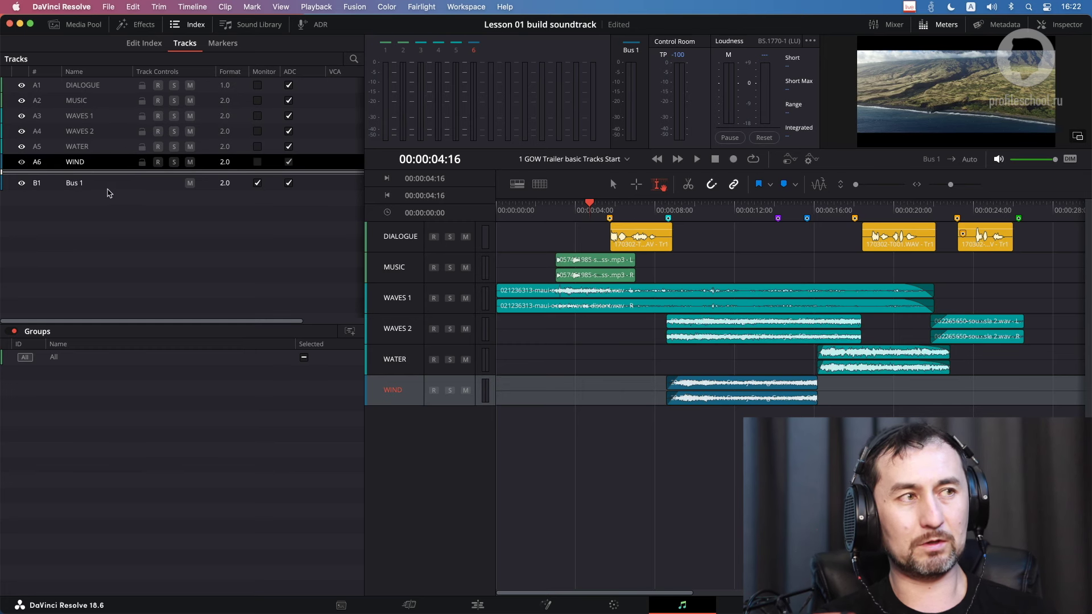
pyautogui.click(83, 188)
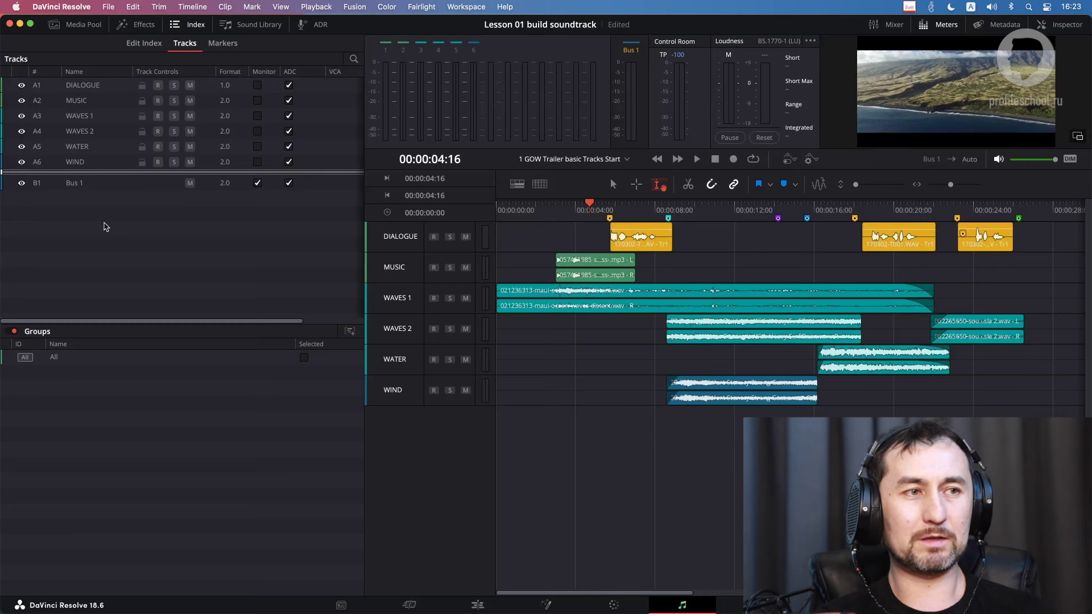
# Rename the Bus 1 row in the Index track list to MASTER
pyautogui.moveTo(364, 285); pyautogui.dragTo(350, 285)
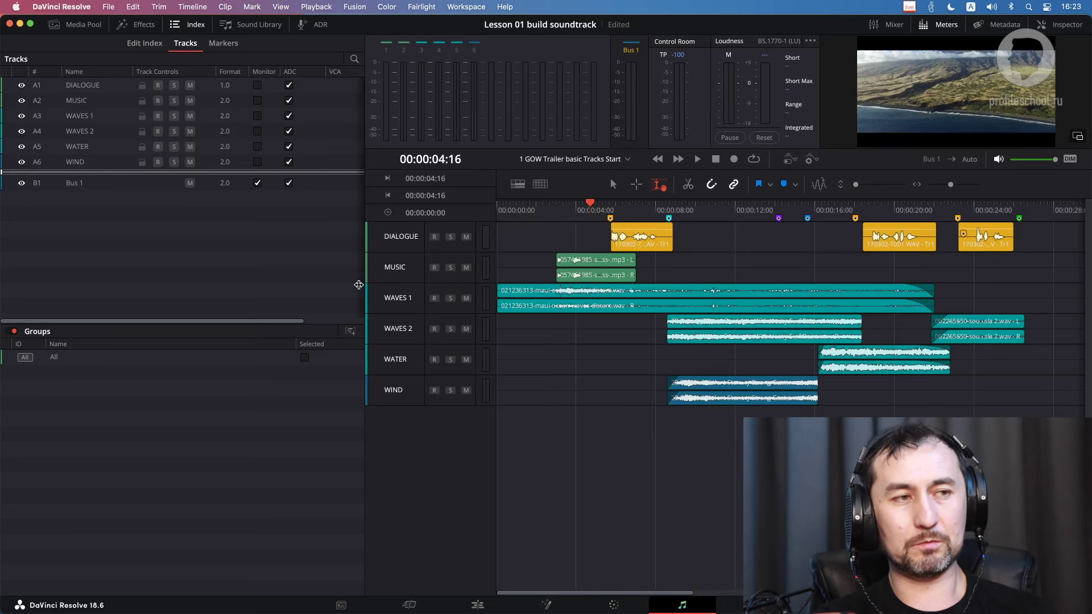
pyautogui.rightClick(397, 477)
pyautogui.click(396, 477)
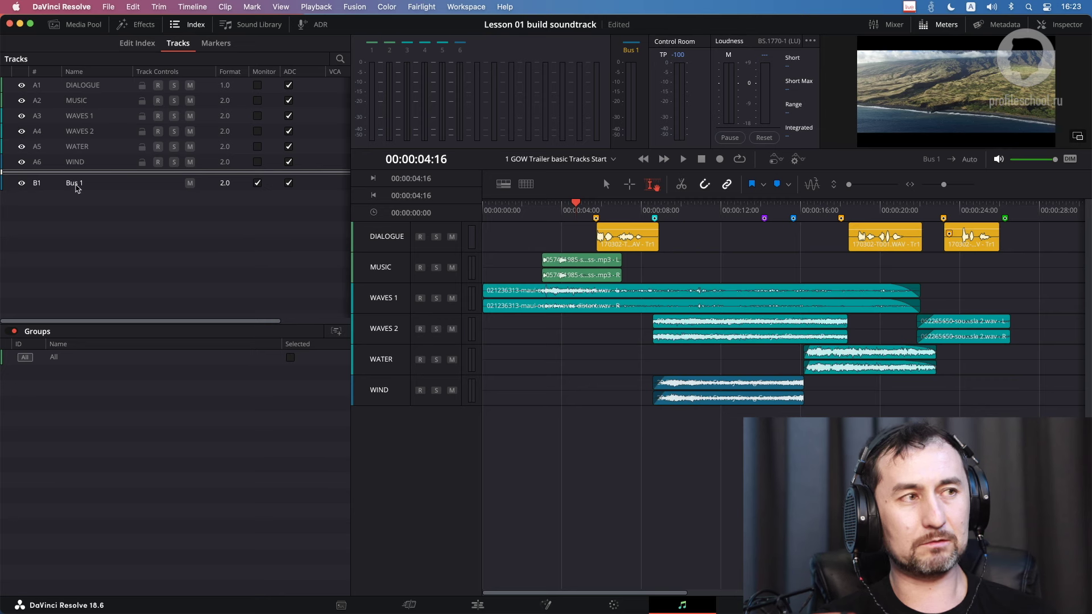
pyautogui.click(76, 183)
pyautogui.click(80, 183)
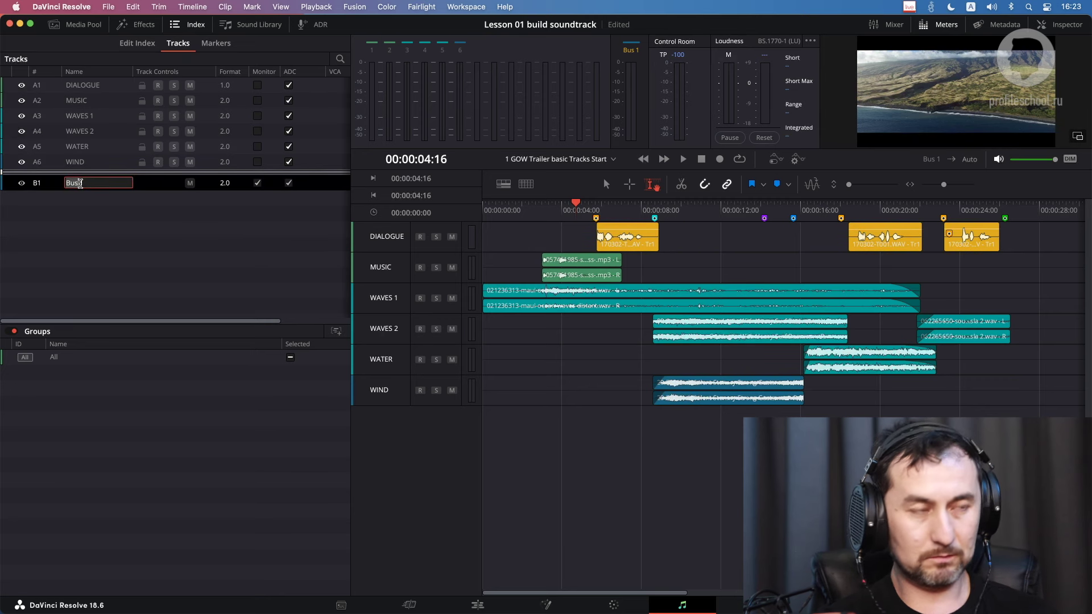
pyautogui.write('MASTER')
pyautogui.press('Return')
pyautogui.click(193, 265)
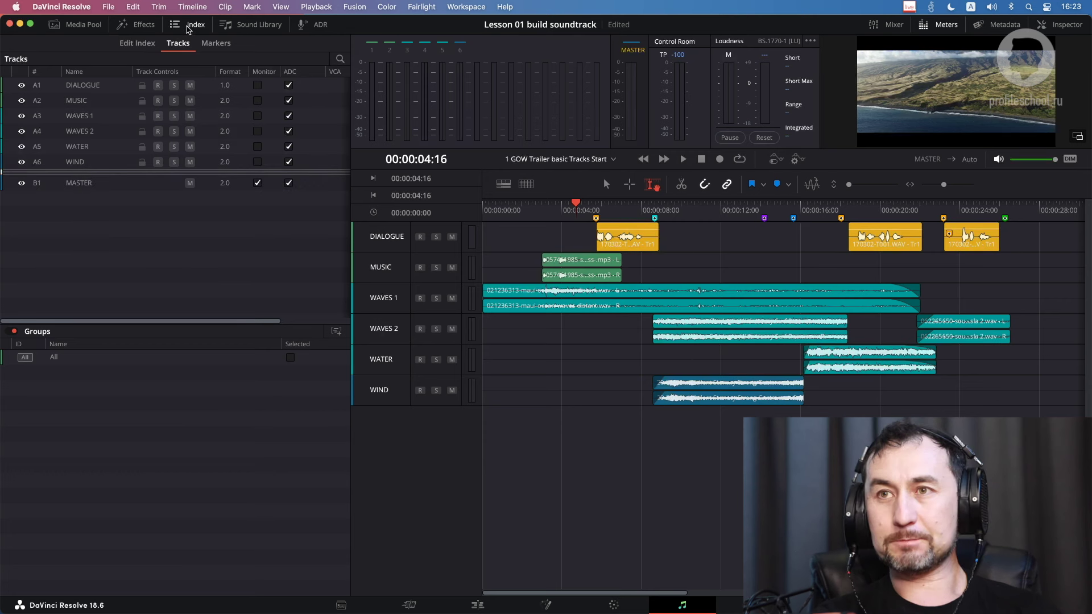
pyautogui.click(187, 27)
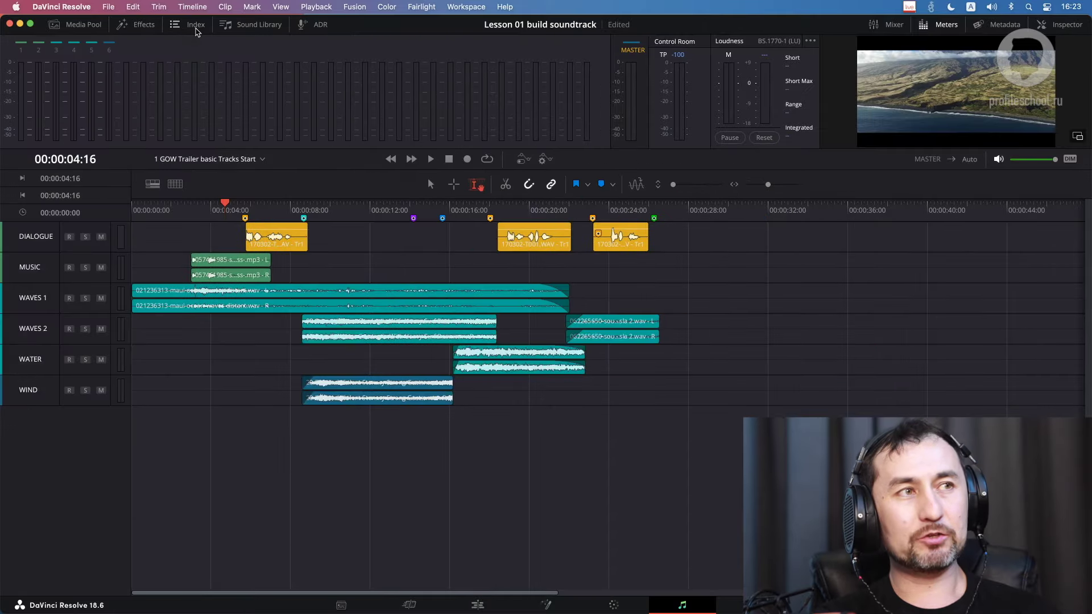
pyautogui.click(184, 28)
pyautogui.click(183, 27)
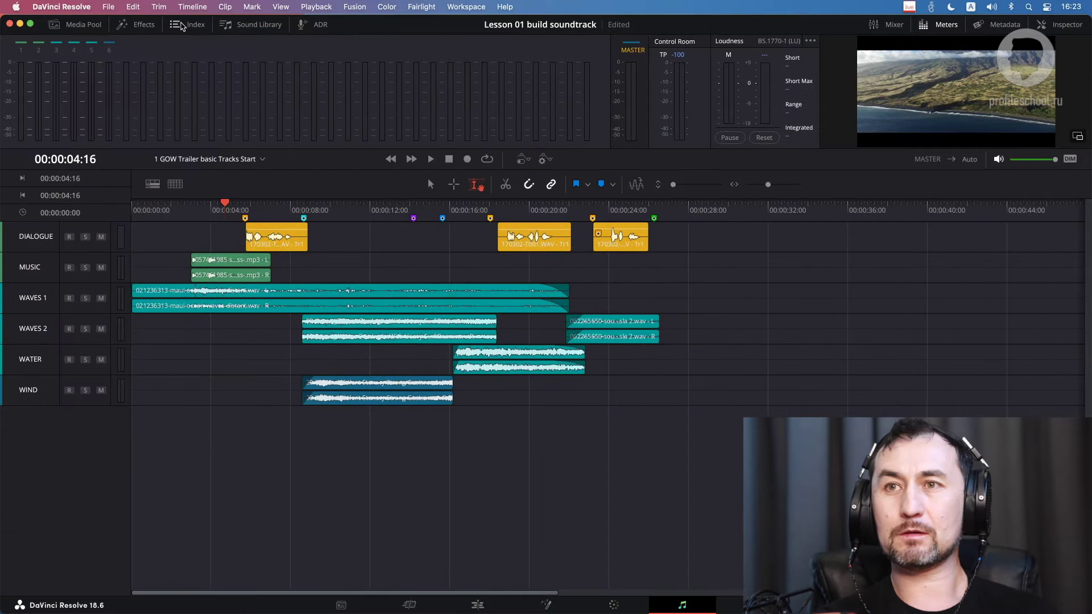
pyautogui.click(183, 26)
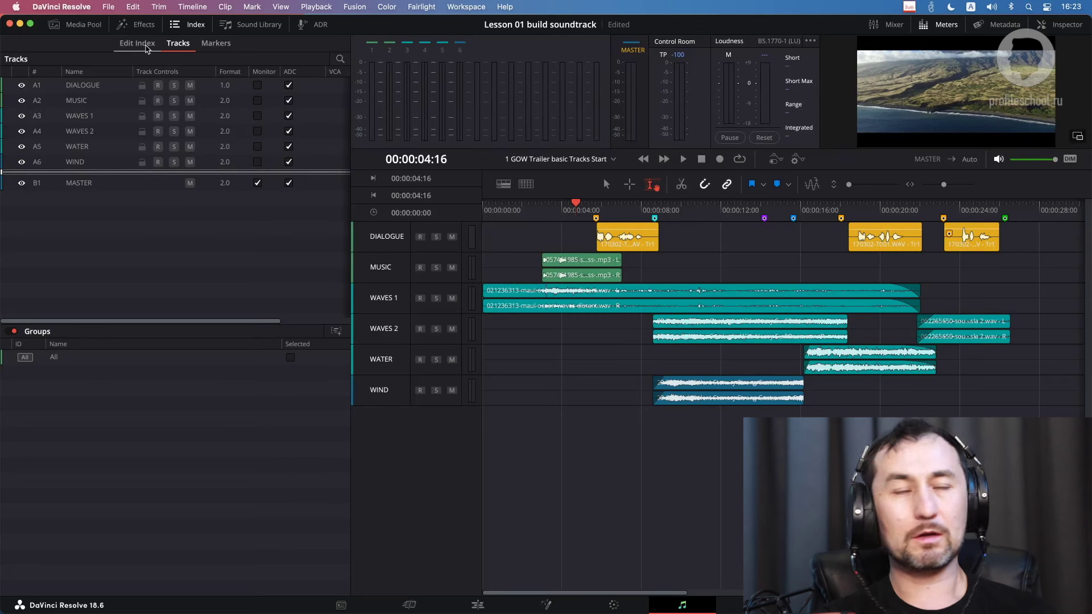
pyautogui.click(142, 44)
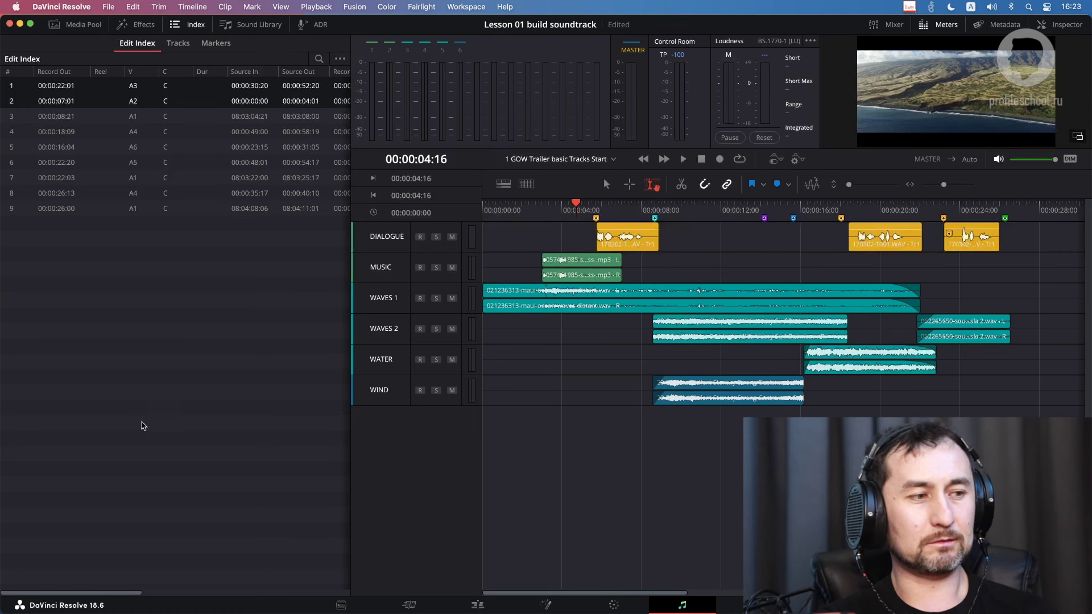
pyautogui.moveTo(119, 593); pyautogui.dragTo(202, 600)
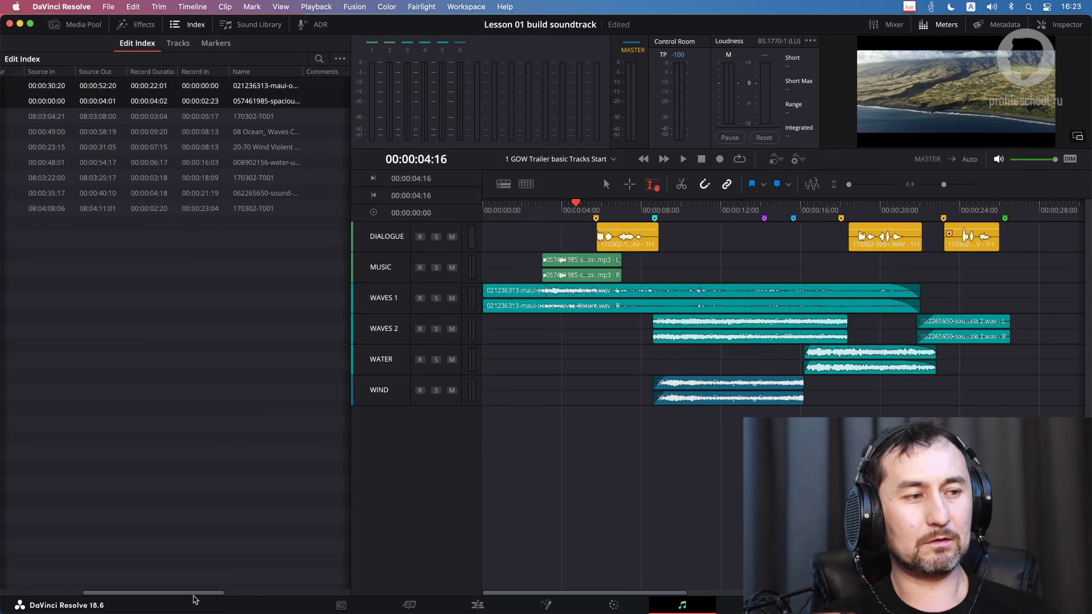
pyautogui.moveTo(195, 595); pyautogui.dragTo(112, 596)
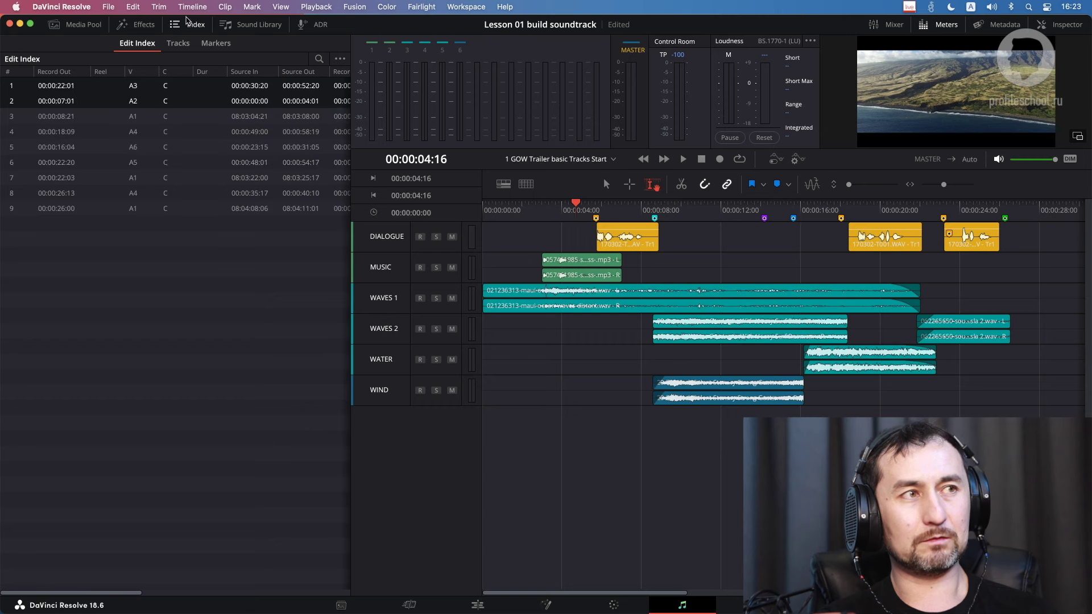
pyautogui.click(178, 43)
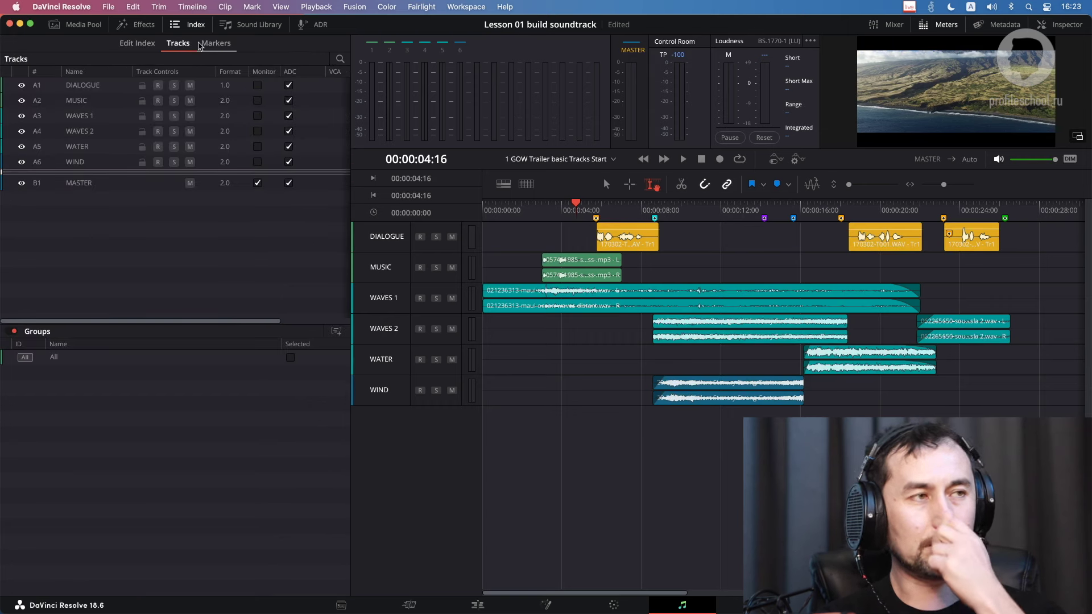
# Show the Index Markers list with the nine markers from VO Line 1 to Marker 4
pyautogui.click(216, 49)
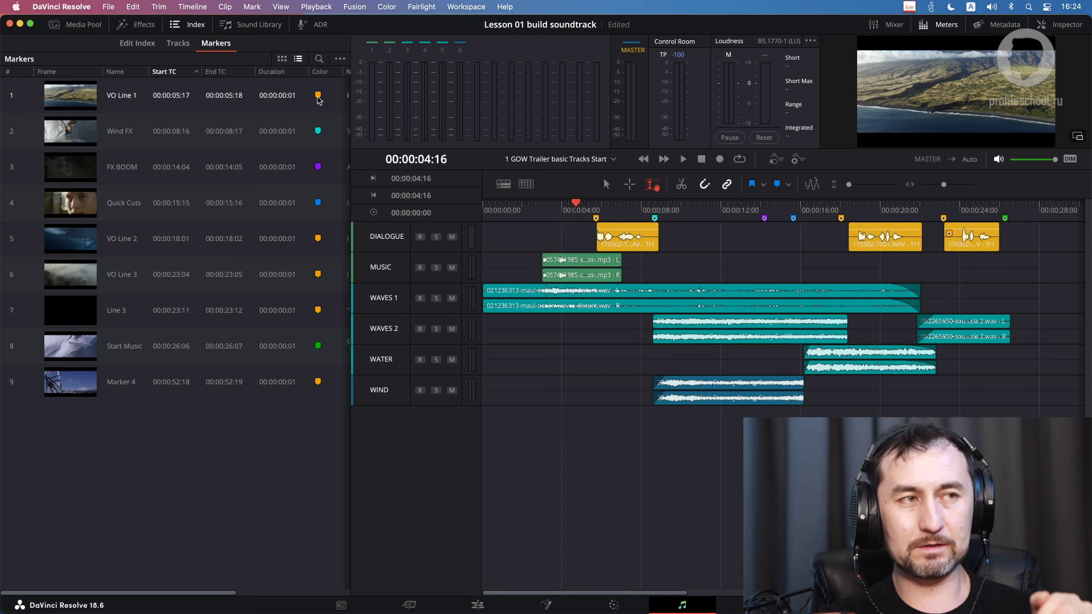
# Add a new marker at the playhead at 00:00:02:01
pyautogui.click(523, 219)
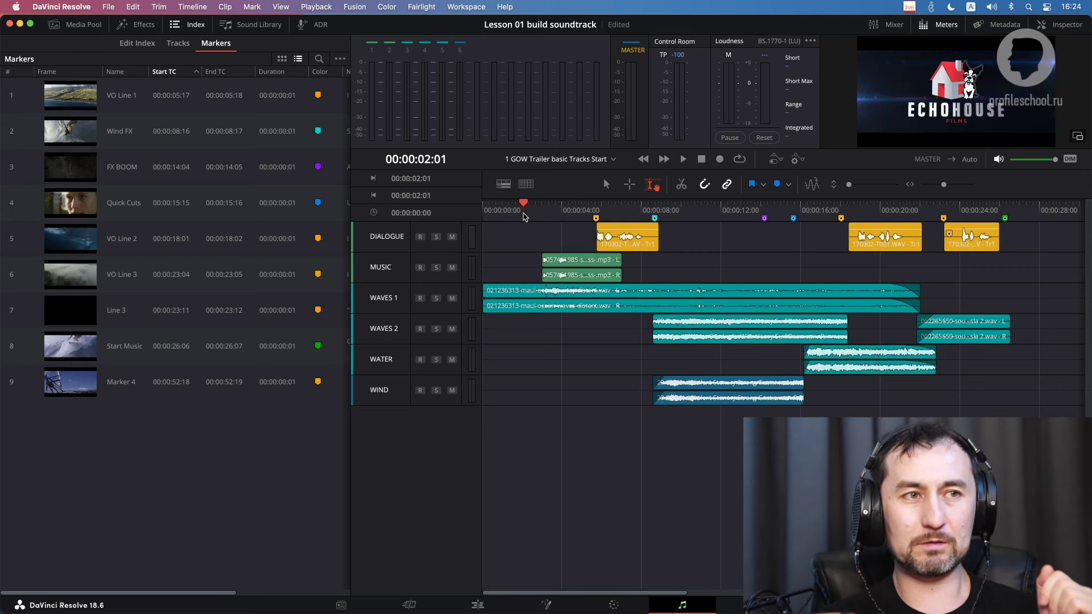
pyautogui.press('m')
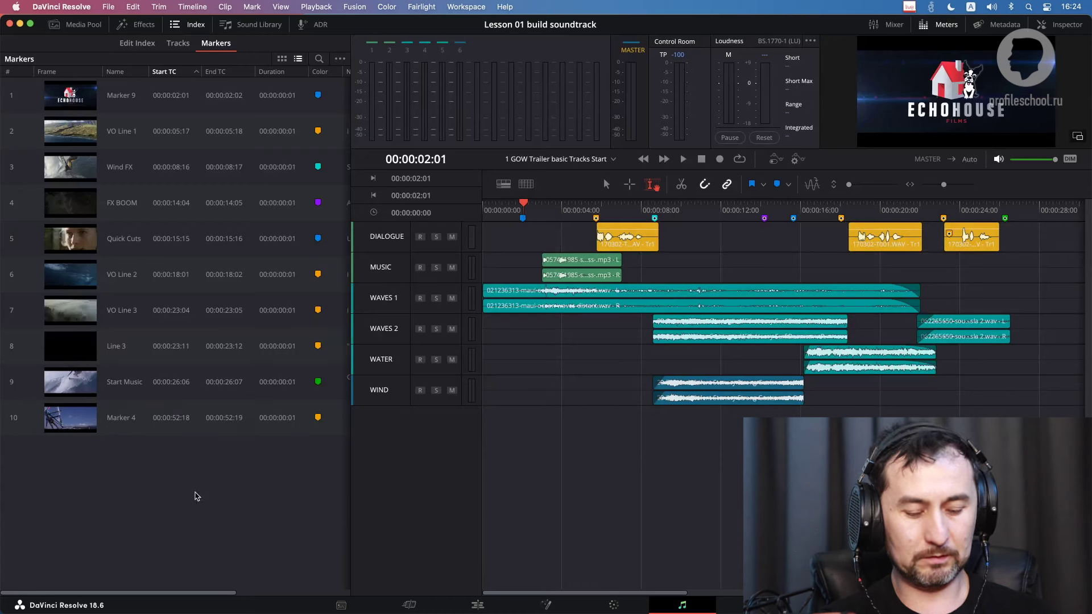
pyautogui.press('super+z')
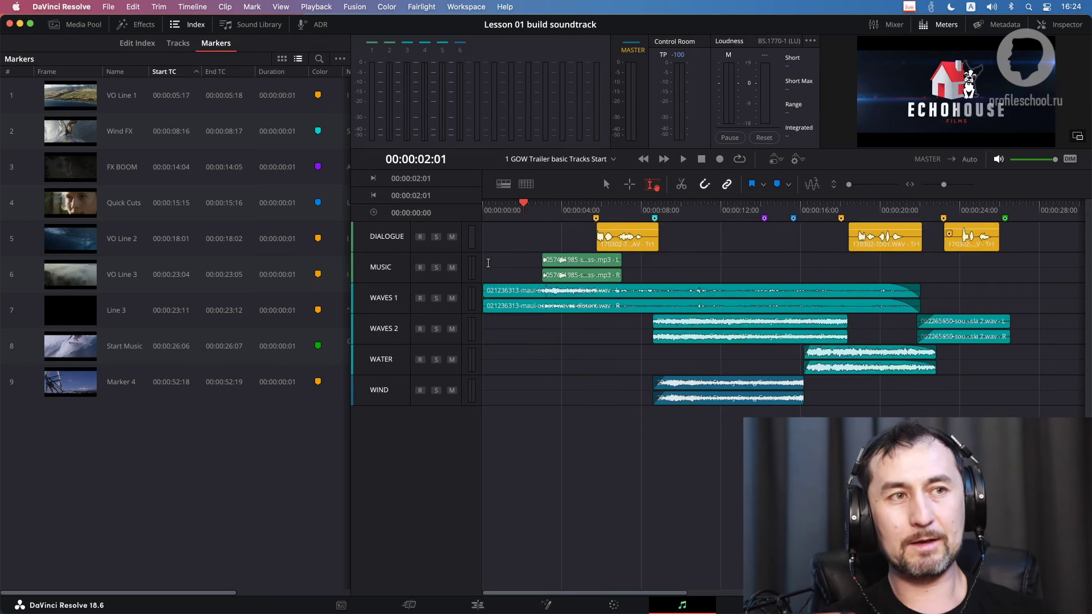
pyautogui.press('m')
pyautogui.press('m')
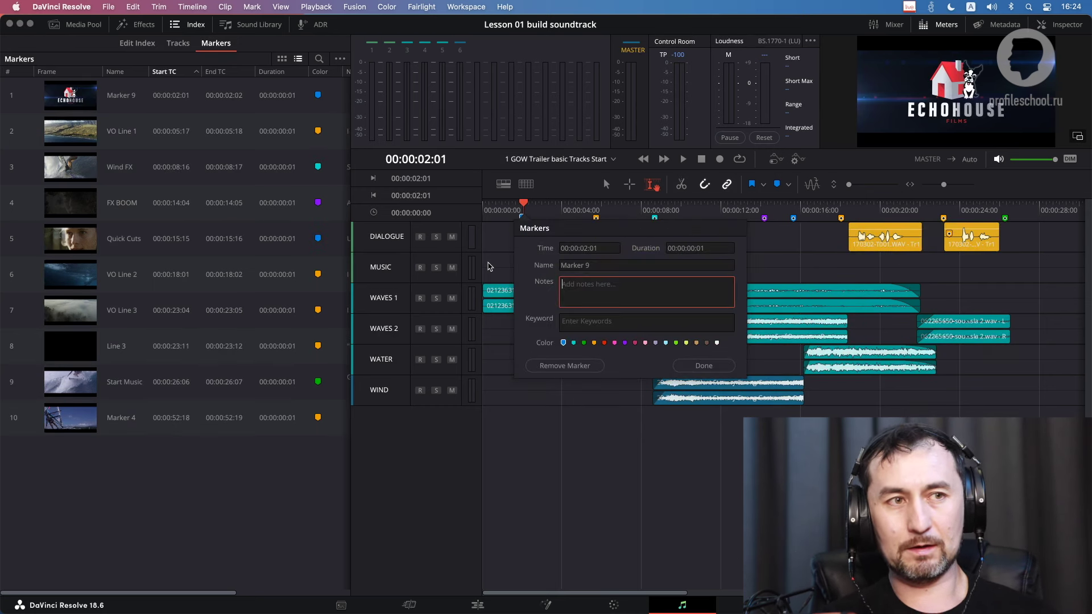
# Name the marker ПЕРЕПИСАТЬ, add the note СЛИШКОМ СУХО И БЕЗЖИЗНЕННО, and colour it red
pyautogui.click(589, 265)
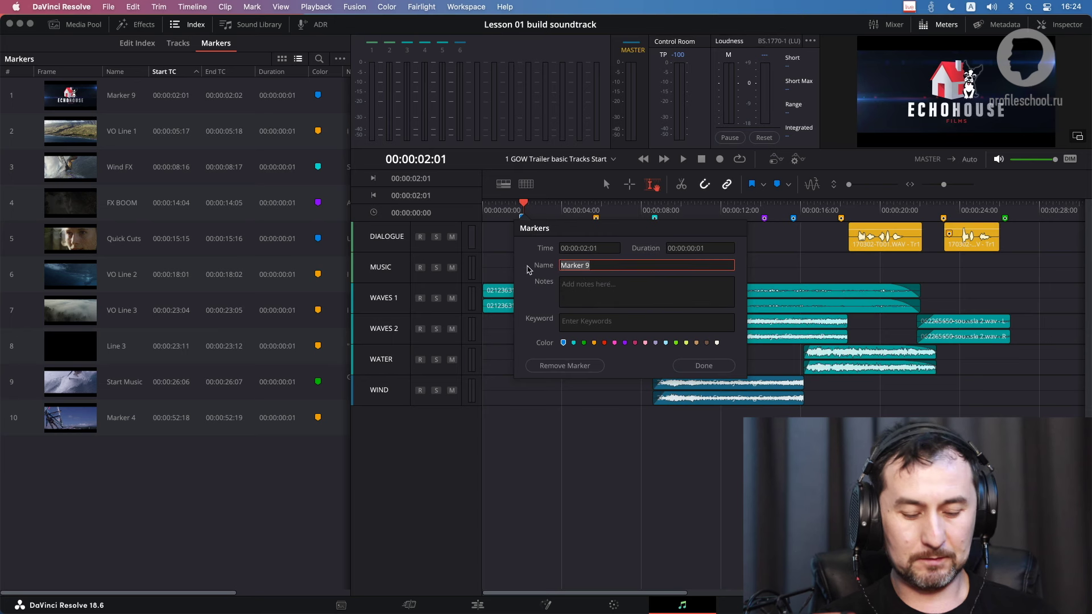
pyautogui.hotkey('ctrl', 'space')
pyautogui.write('ПЕРЕ')
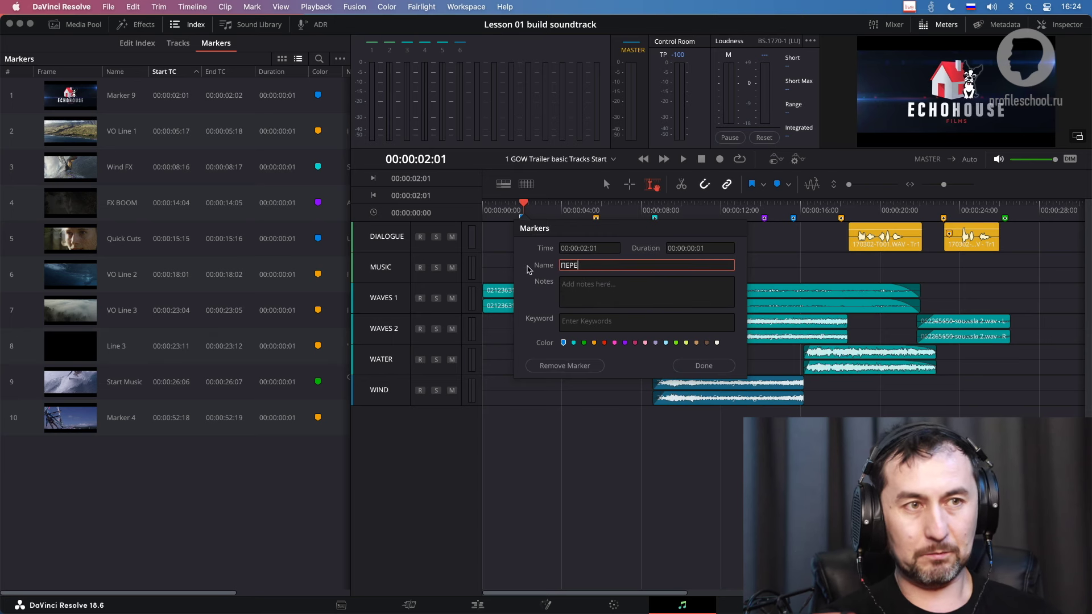
pyautogui.write('ПИСАТЬ')
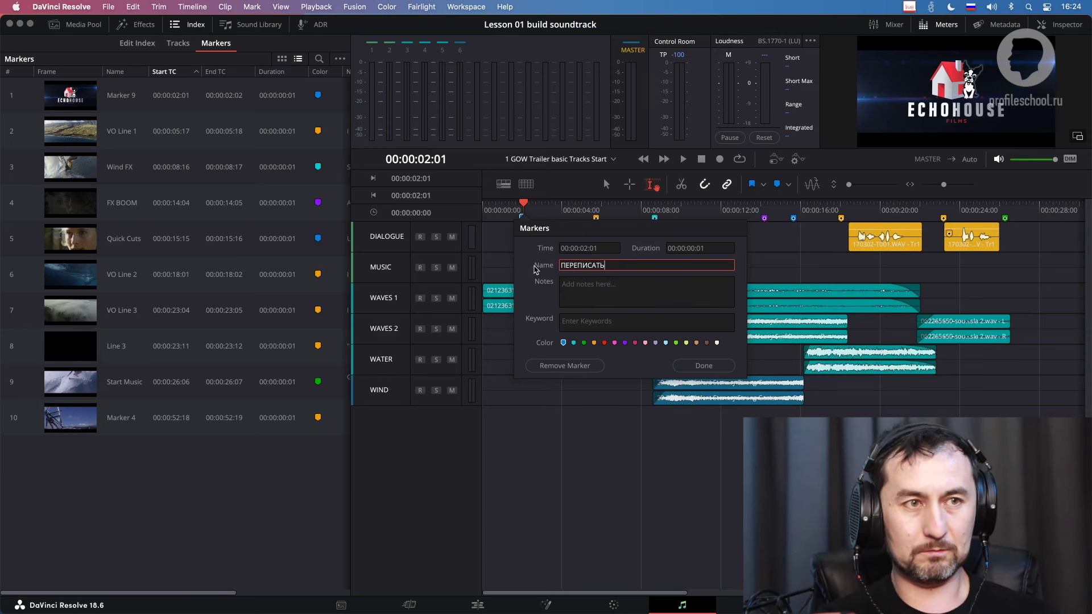
pyautogui.click(622, 294)
pyautogui.write('СЛИШКОМ СУХО И ')
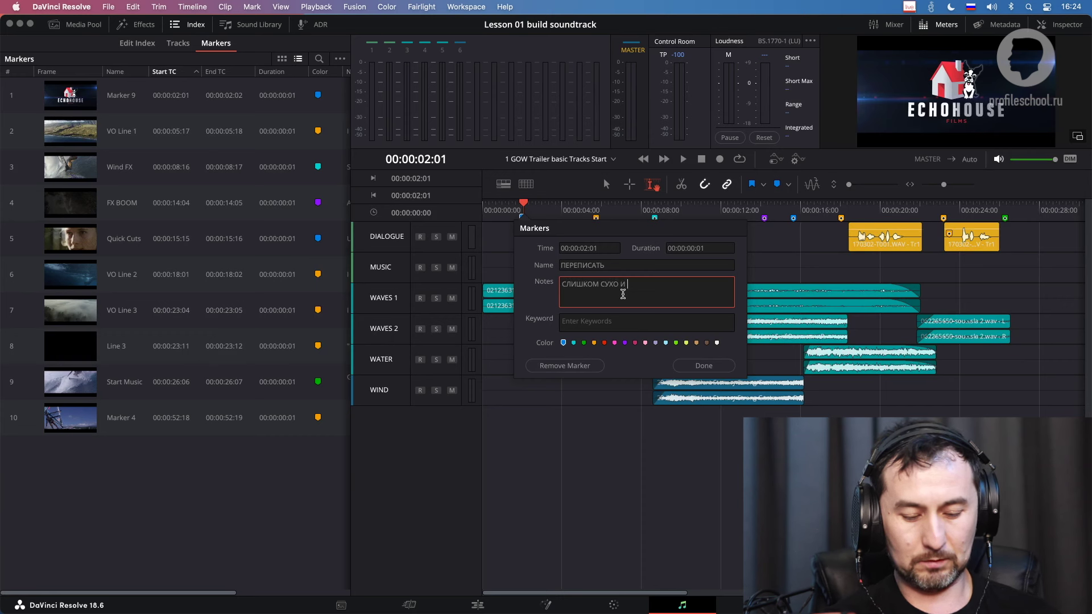
pyautogui.write('БЕЗЖИЗНЕННО')
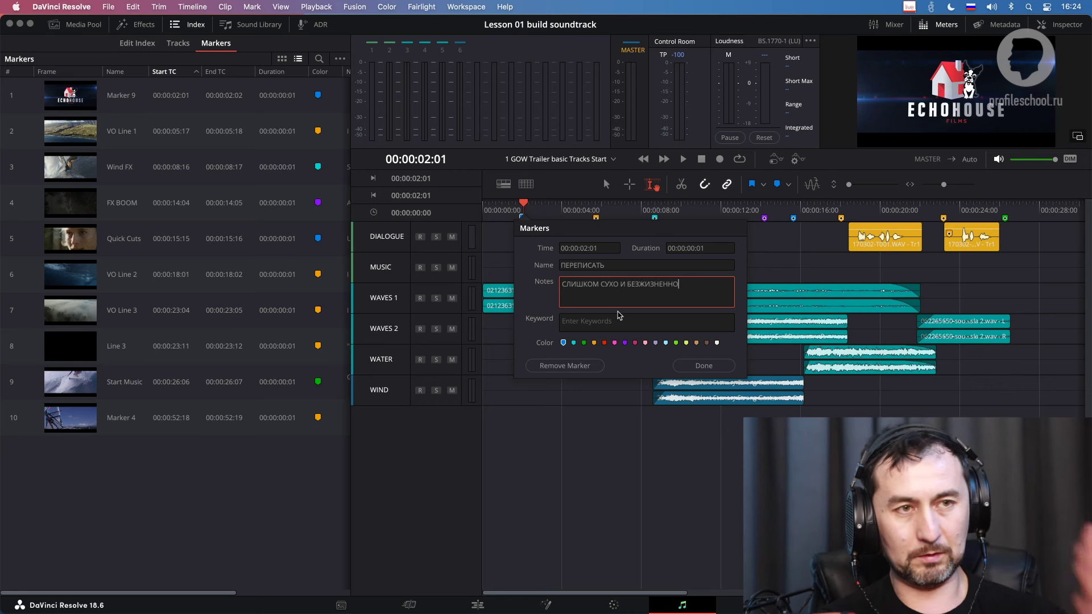
pyautogui.click(643, 321)
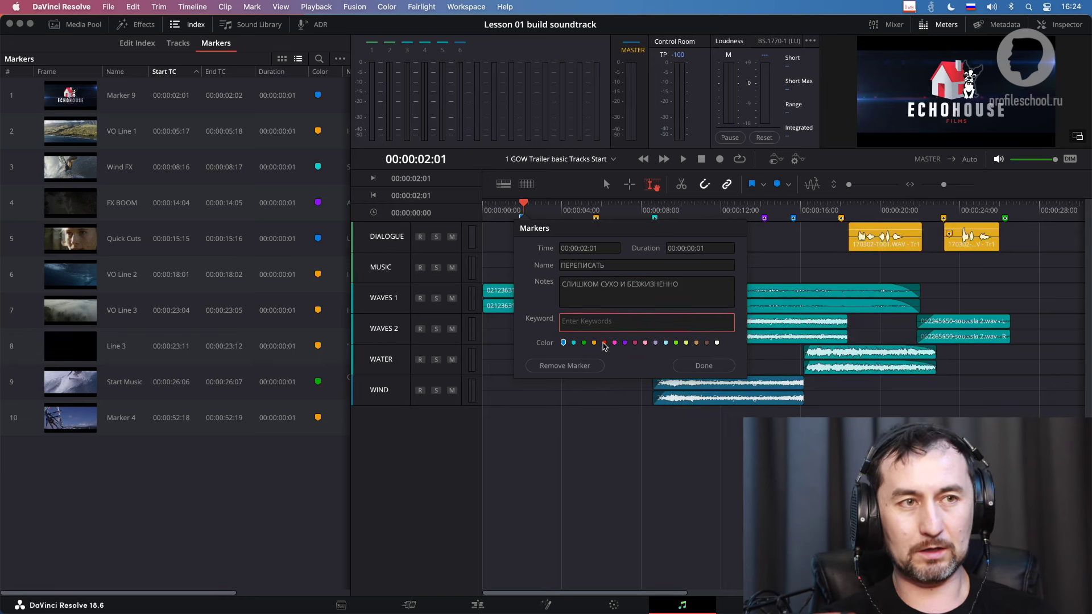
pyautogui.click(604, 343)
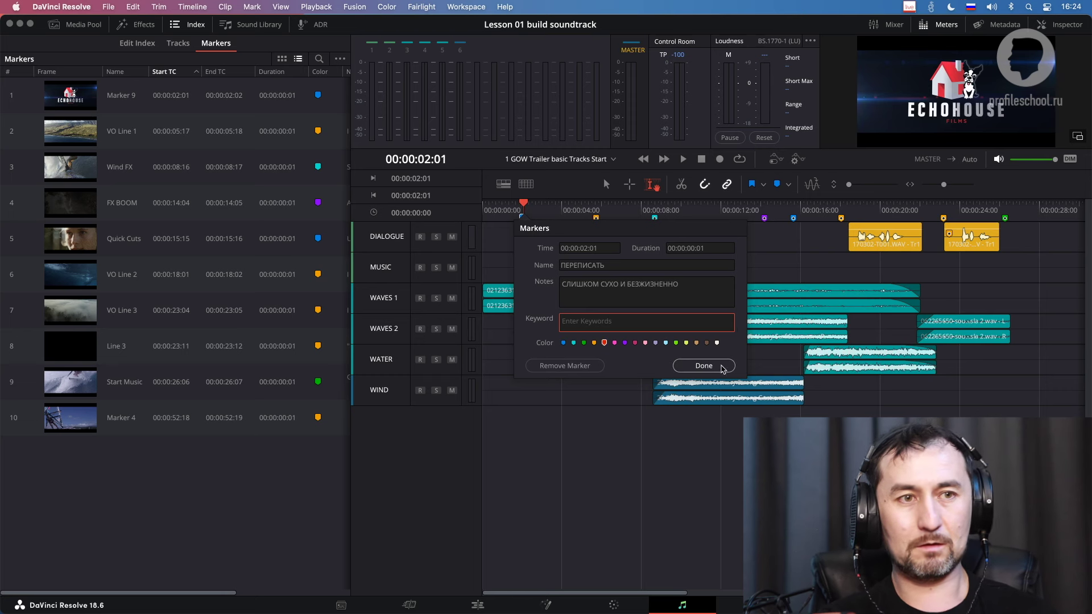
pyautogui.click(721, 366)
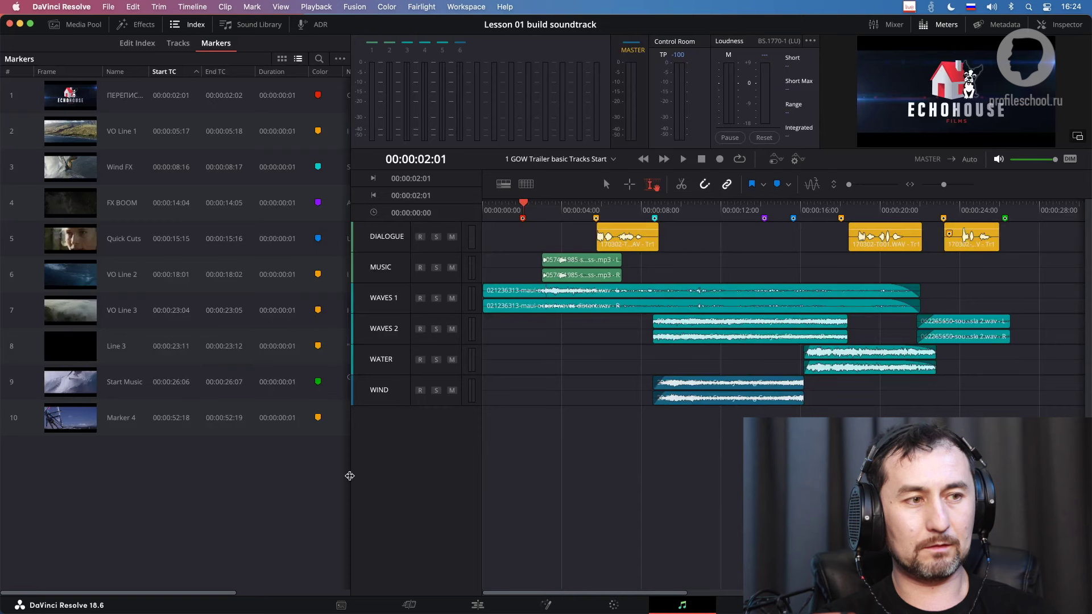
# Widen the marker index to show Notes and Keyword, then step through the list to Quick Cuts
pyautogui.moveTo(350, 475); pyautogui.dragTo(482, 475)
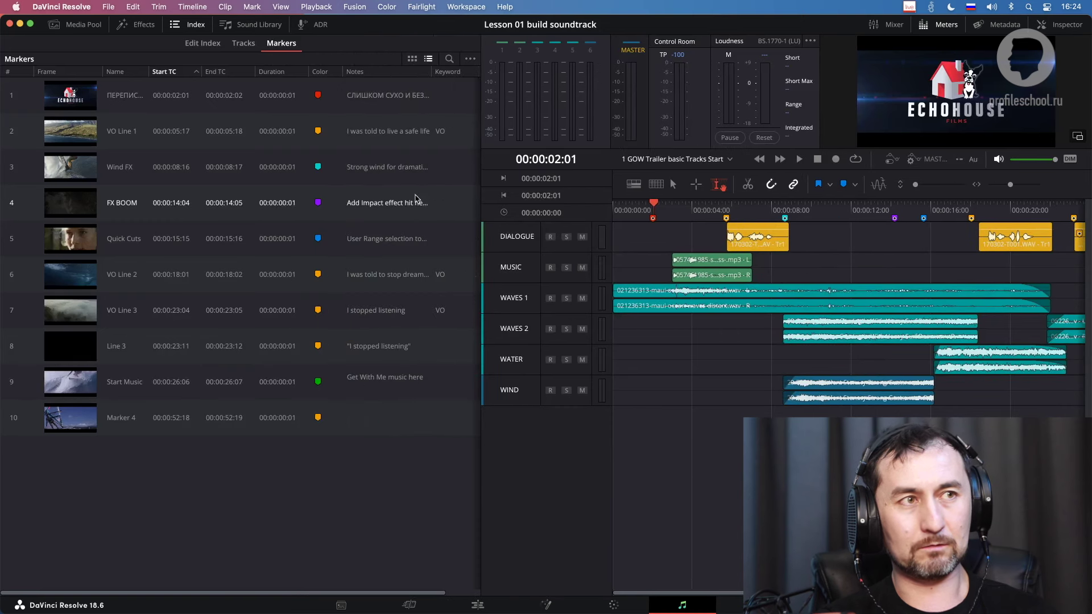
pyautogui.click(370, 100)
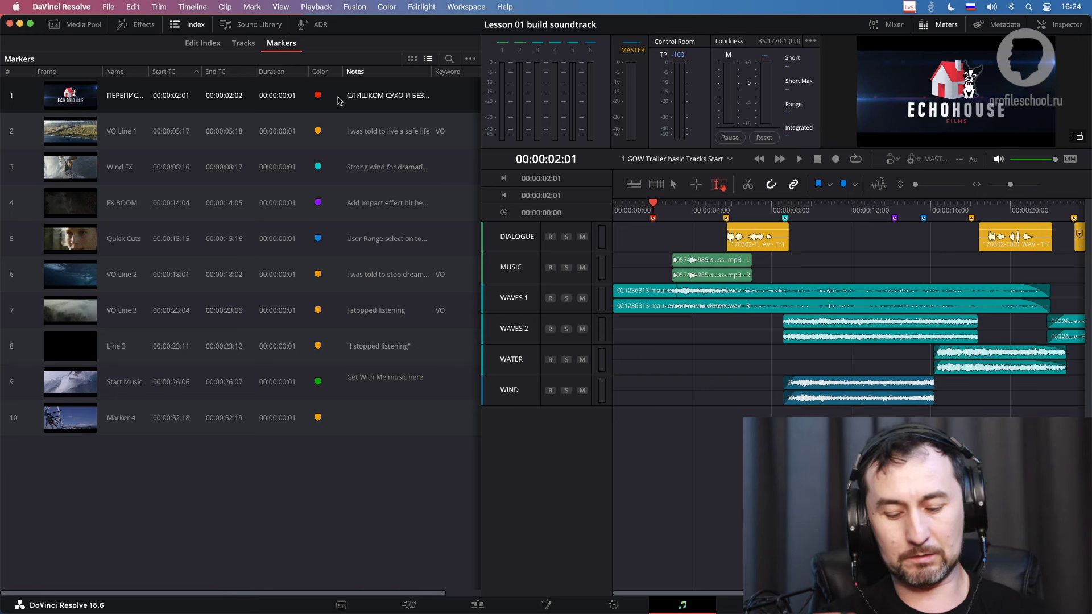
pyautogui.press('End')
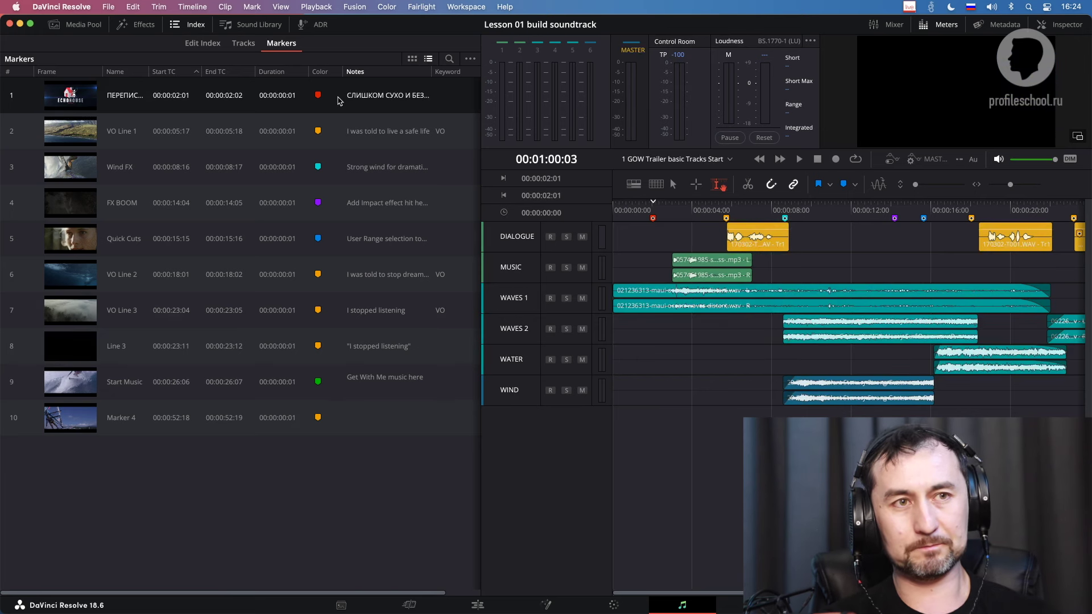
pyautogui.press('Down')
pyautogui.press('Down')
pyautogui.press('Down')
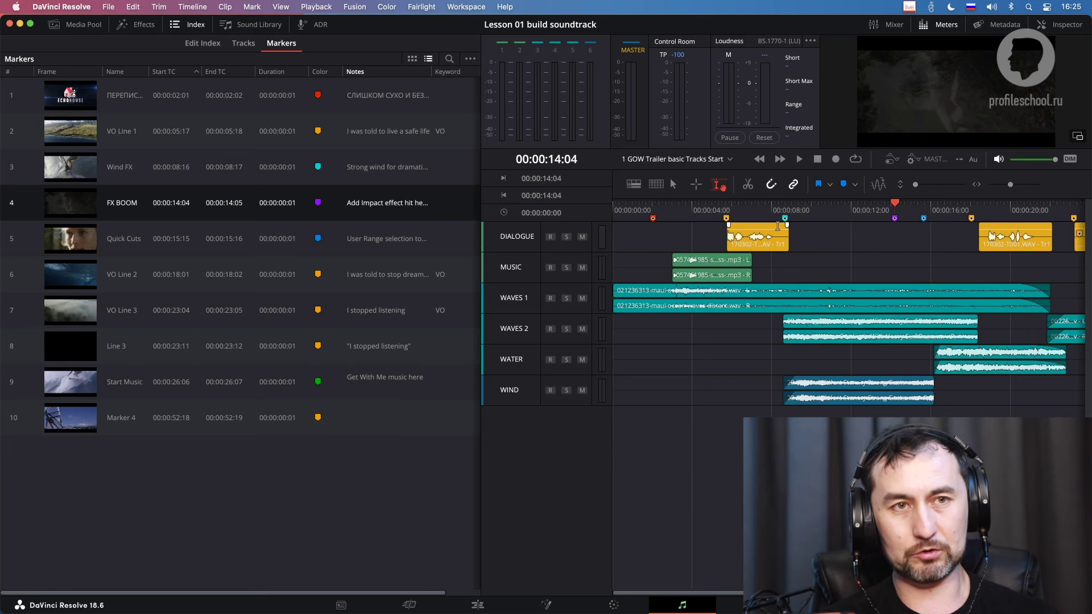
pyautogui.press('End')
pyautogui.press('Right')
pyautogui.press('Down')
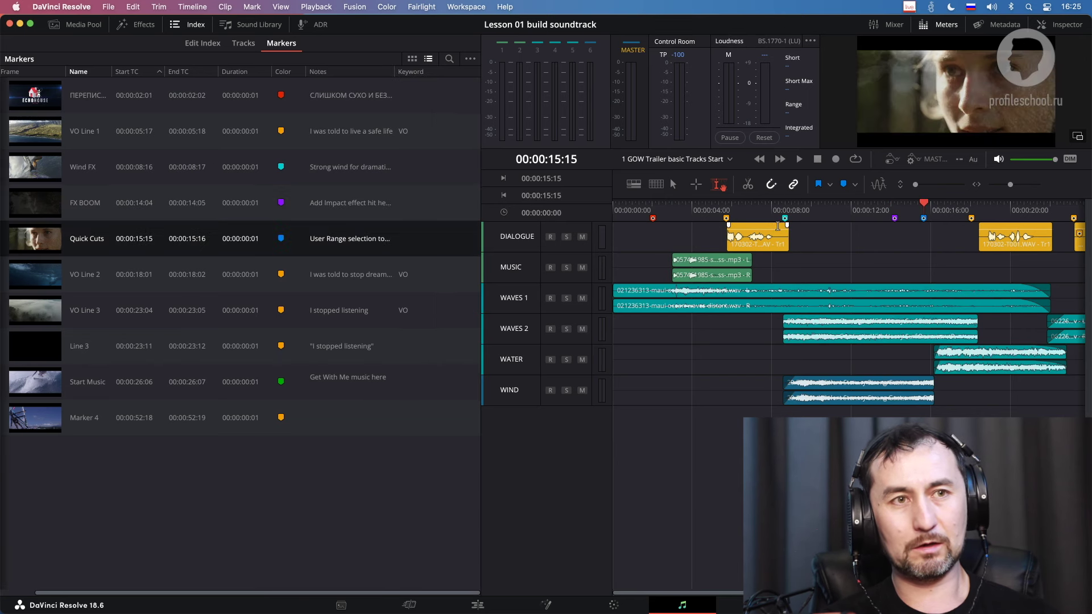
pyautogui.press('Up')
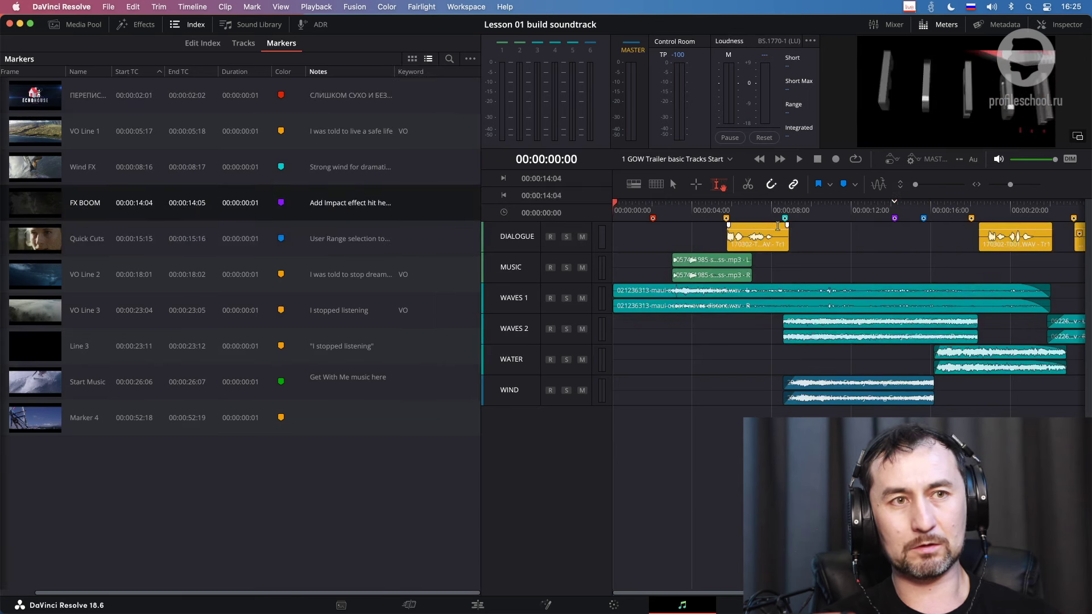
pyautogui.press('Down')
pyautogui.press('End')
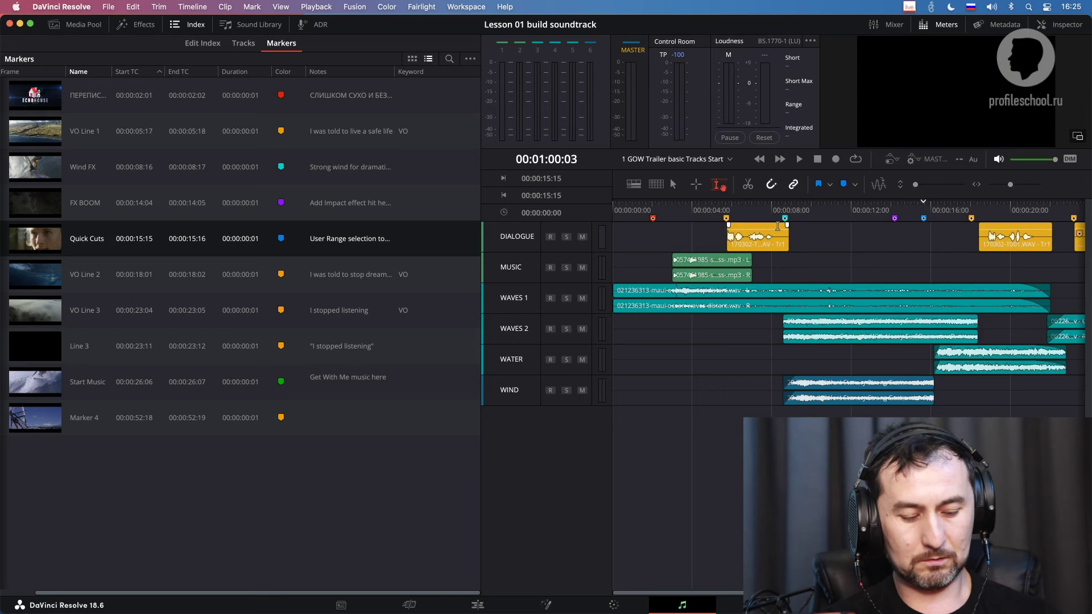
# Move the playhead to about 00:00:04:16, then play the soundtrack from the start
pyautogui.click(707, 209)
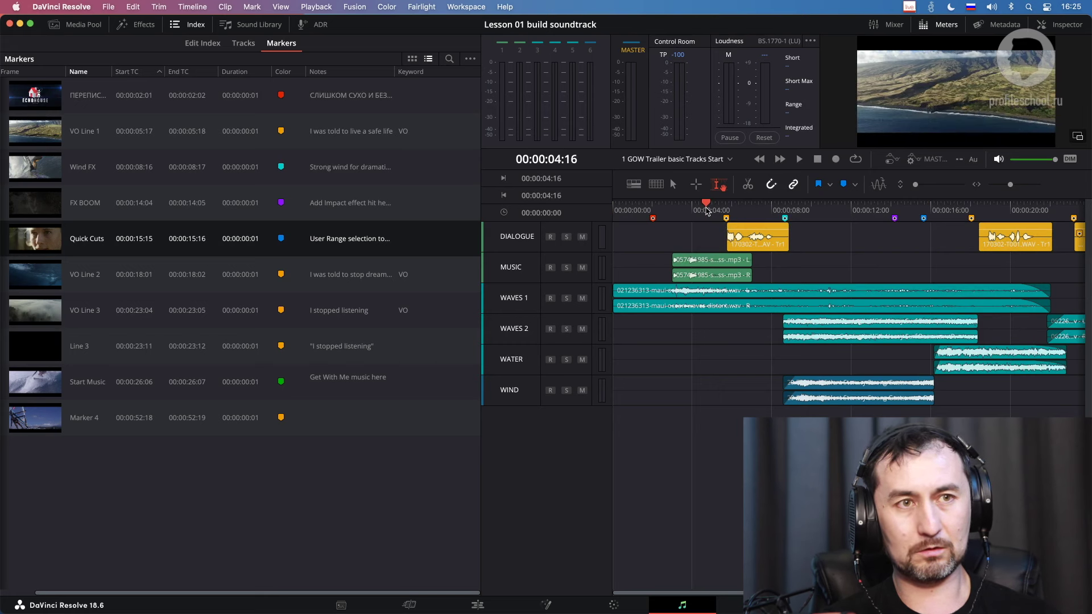
pyautogui.press('Left')
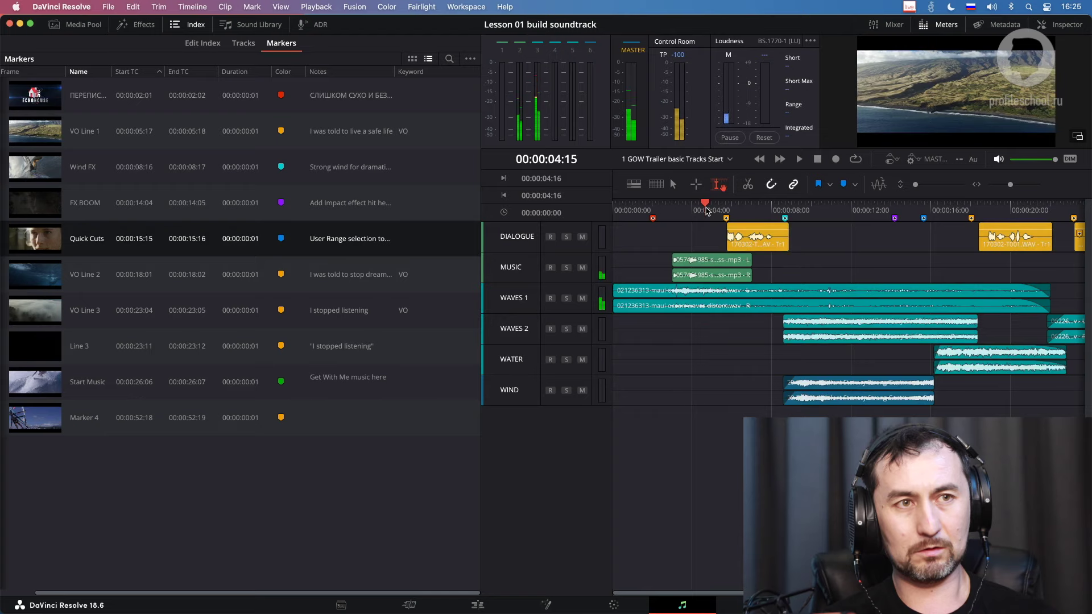
pyautogui.press('End')
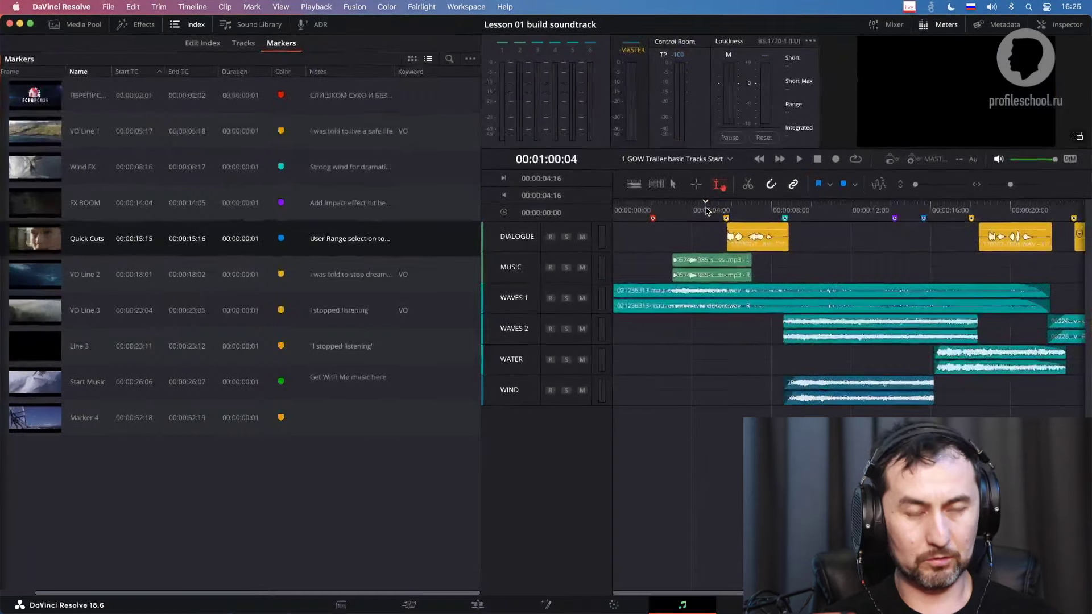
pyautogui.press('Home')
pyautogui.press('space')
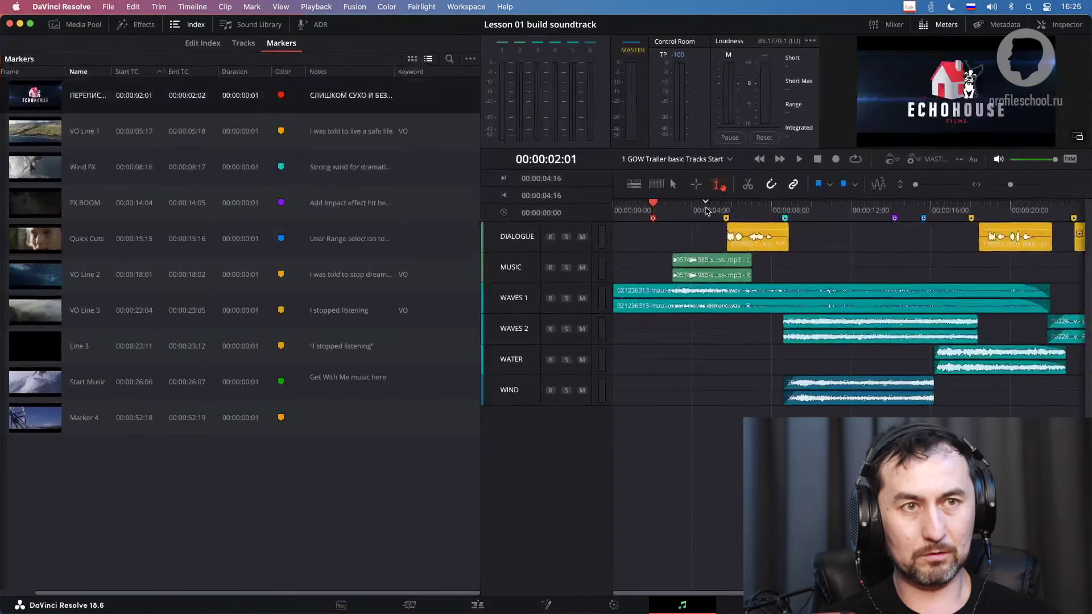
# Jump between the VO Line 1, Wind FX and Quick Cuts markers with Shift+Up/Down
pyautogui.hotkey('shift', 'Down')
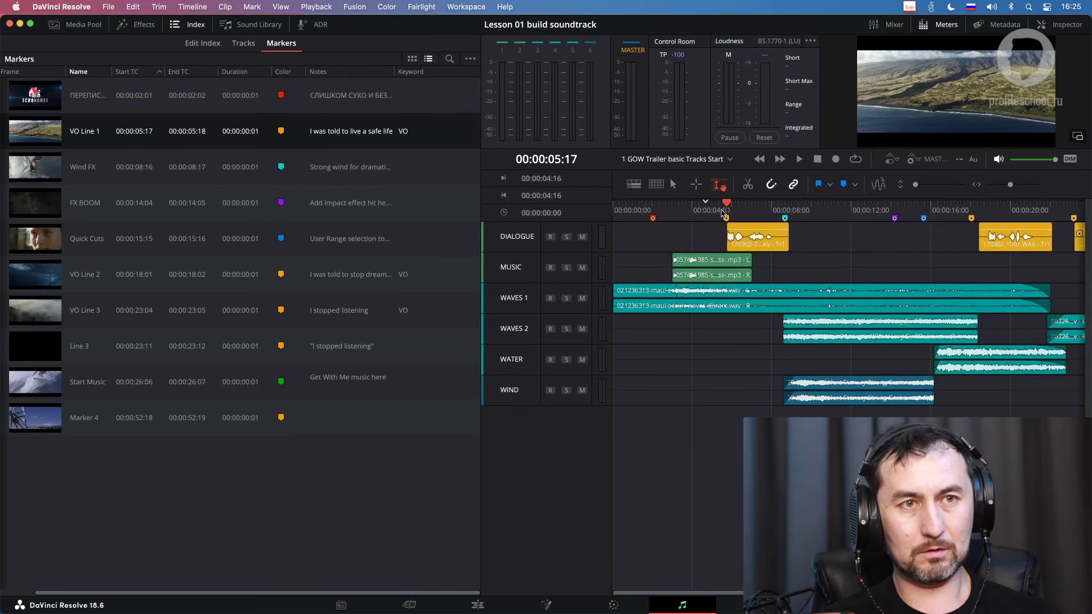
pyautogui.click(785, 219)
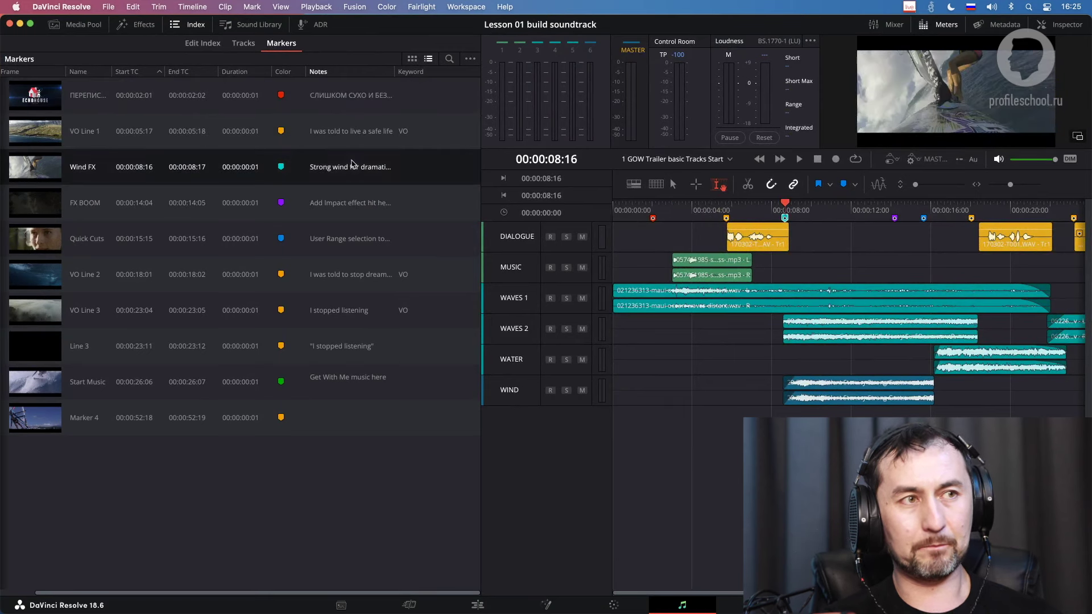
pyautogui.hotkey('shift', 'Up')
pyautogui.hotkey('shift', 'Down')
pyautogui.hotkey('shift', 'Down')
pyautogui.hotkey('shift', 'Down')
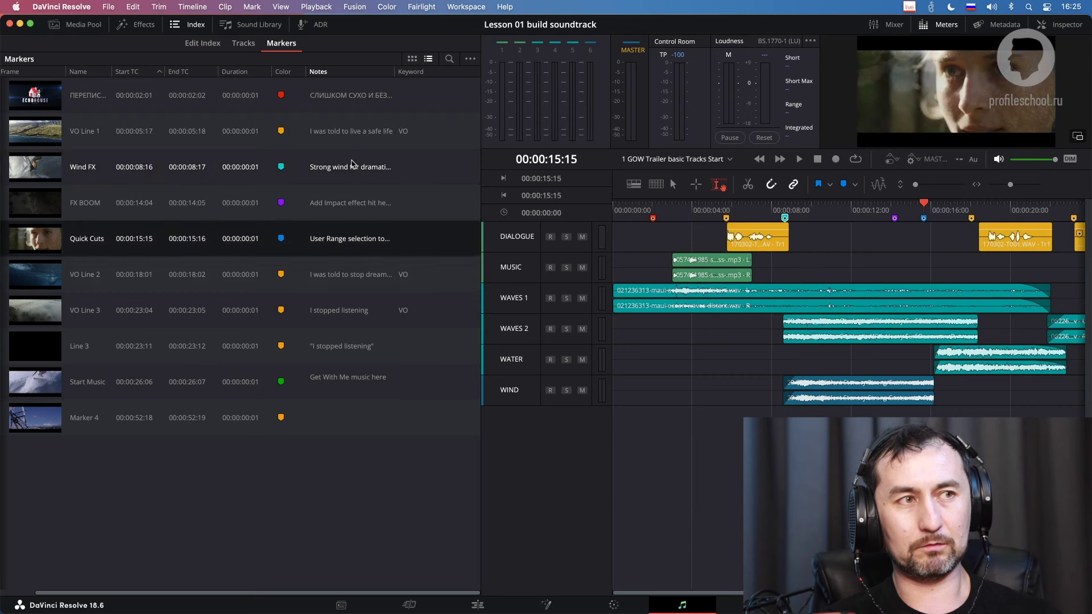
pyautogui.hotkey('shift', 'Up')
pyautogui.hotkey('shift', 'Up')
pyautogui.hotkey('shift', 'Up')
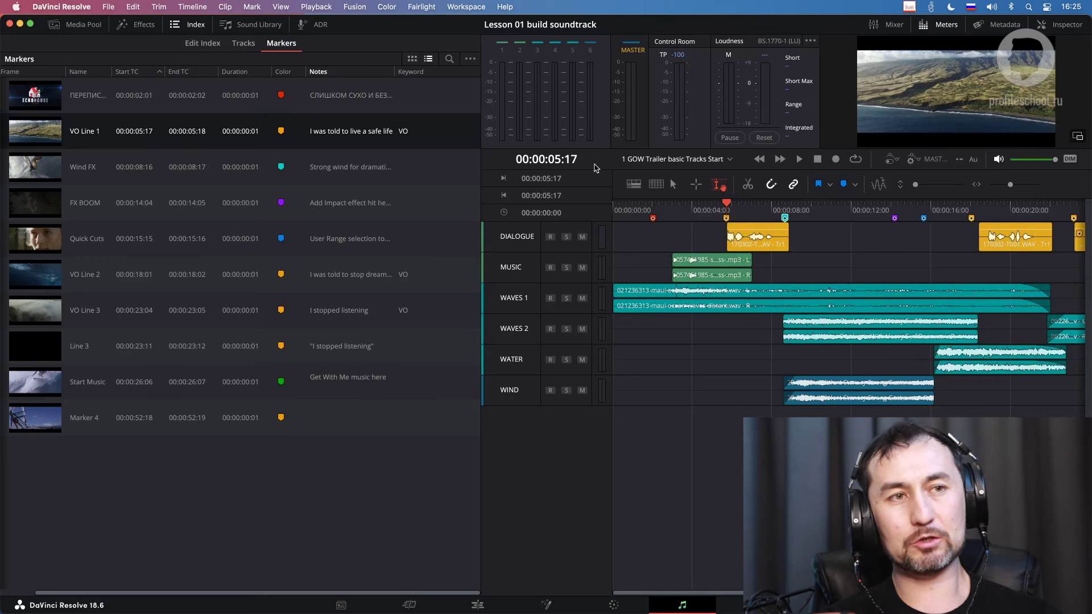
# Remove the red ПЕРЕПИСАТЬ marker at 00:00:02:01 and narrow the marker index again
pyautogui.doubleClick(653, 218)
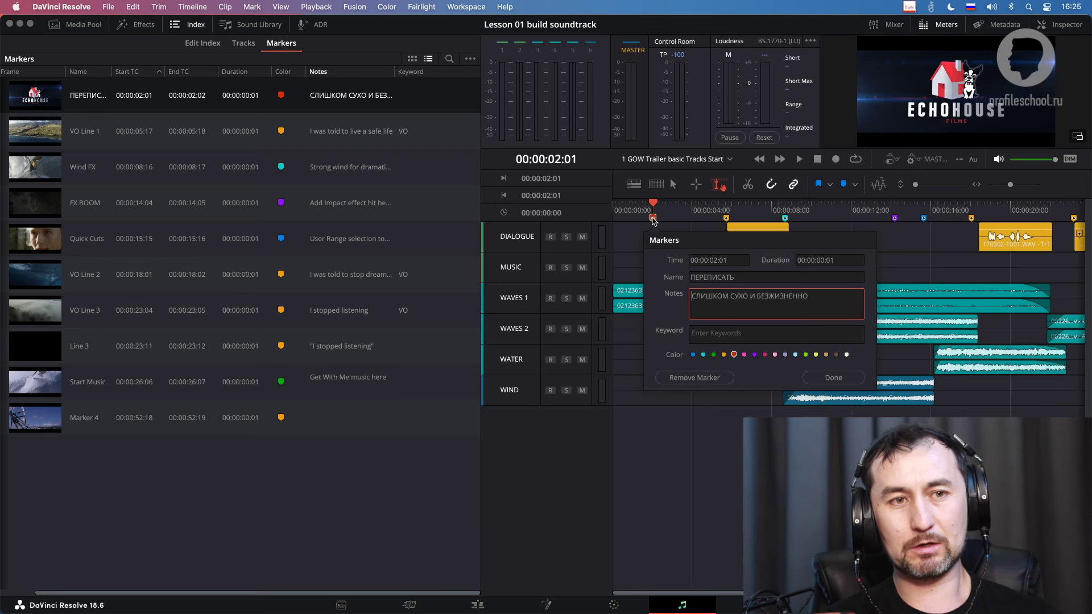
pyautogui.click(695, 378)
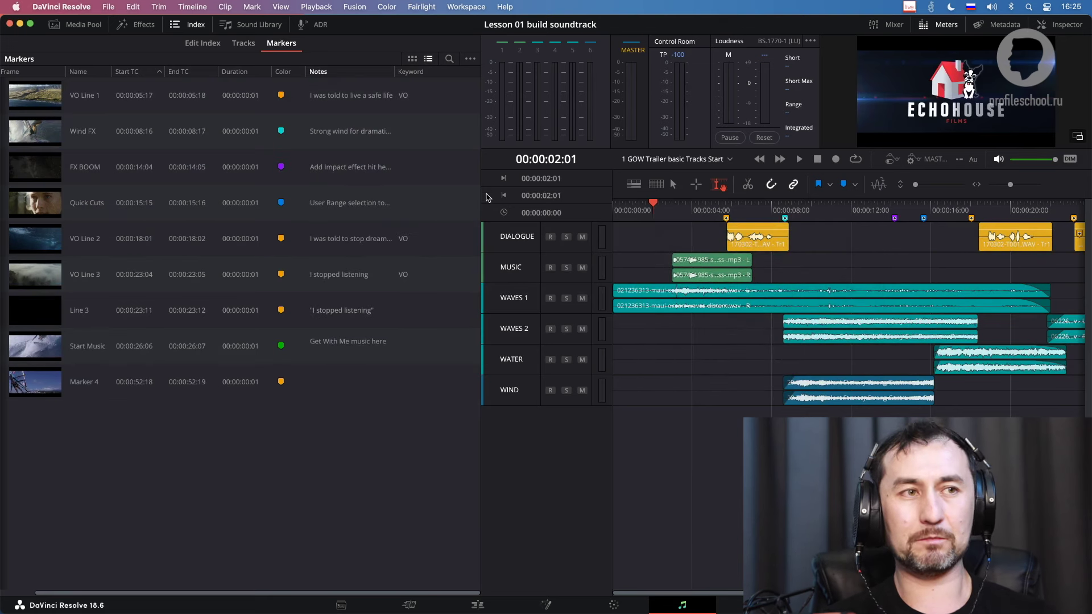
pyautogui.moveTo(482, 195); pyautogui.dragTo(429, 192)
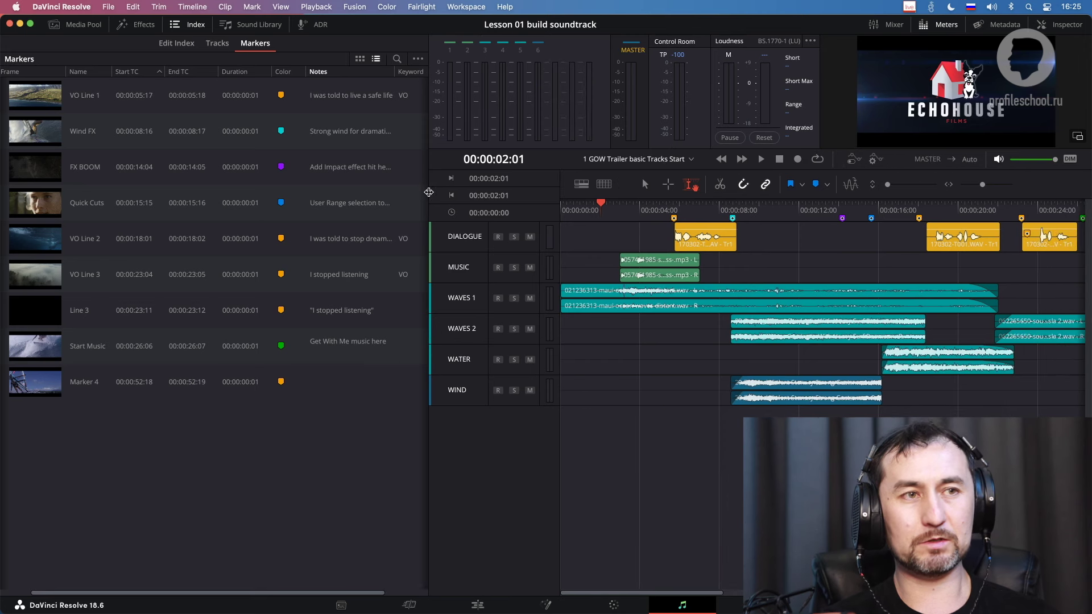
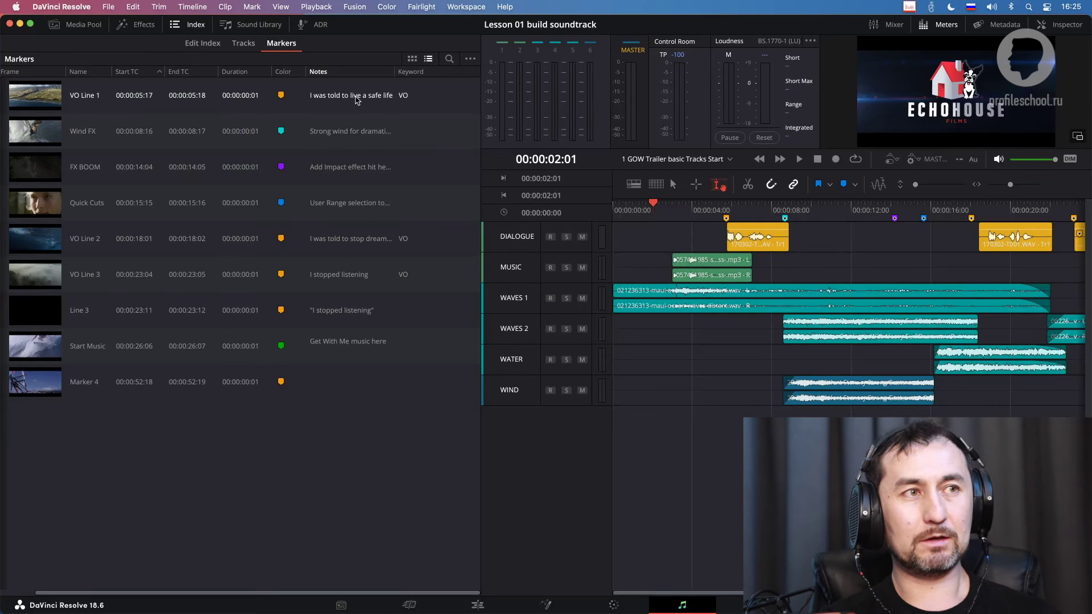
# Jump to the VO Line 1 marker and edit the notes of VO Line 1 and Quick Cuts
pyautogui.click(333, 98)
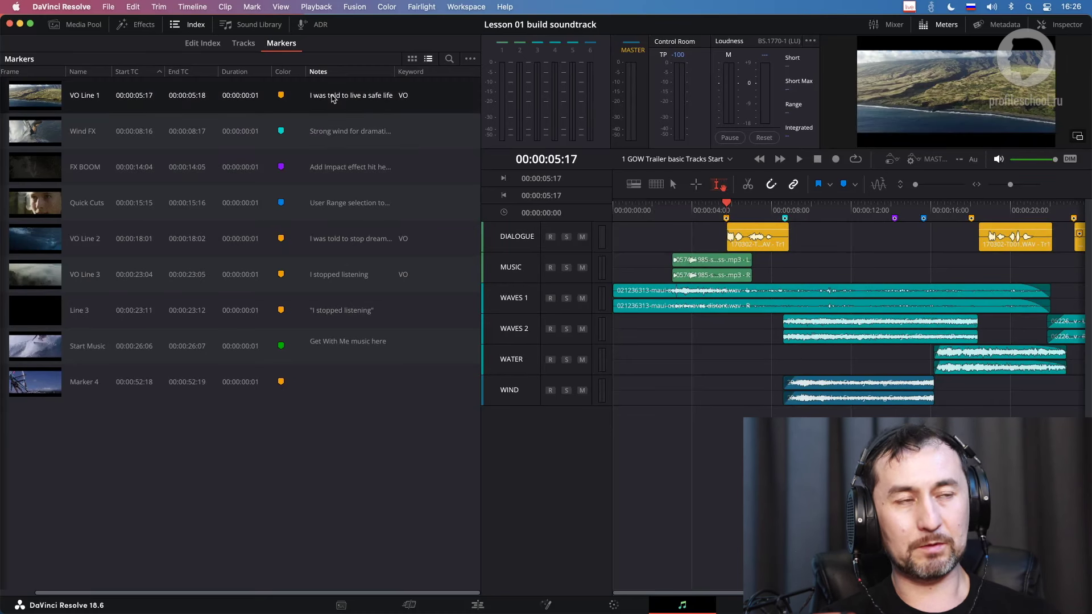
pyautogui.press('Down')
pyautogui.press('Up')
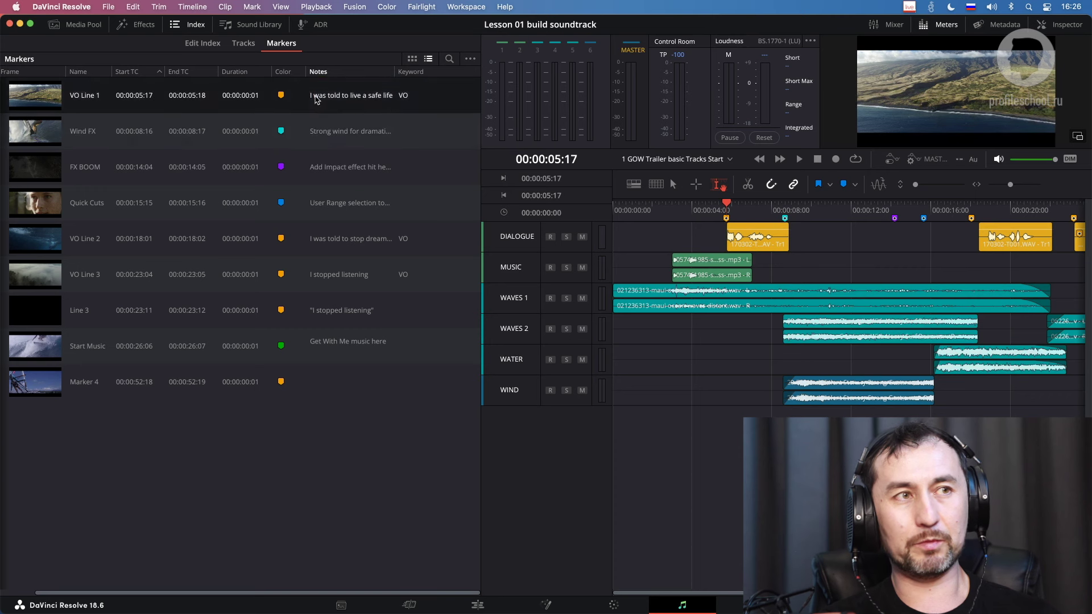
pyautogui.doubleClick(312, 97)
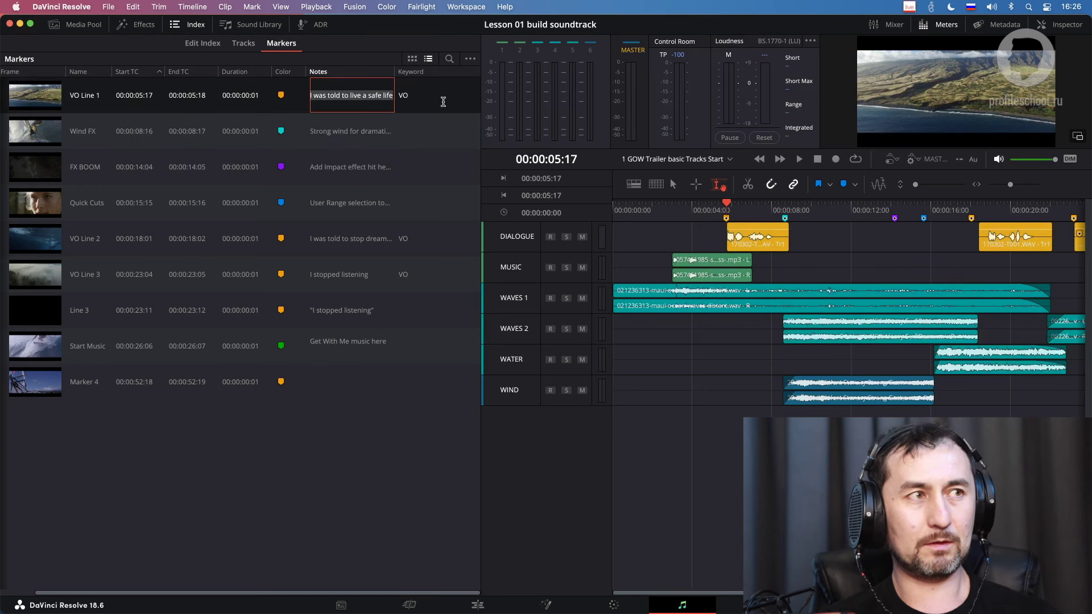
pyautogui.doubleClick(341, 207)
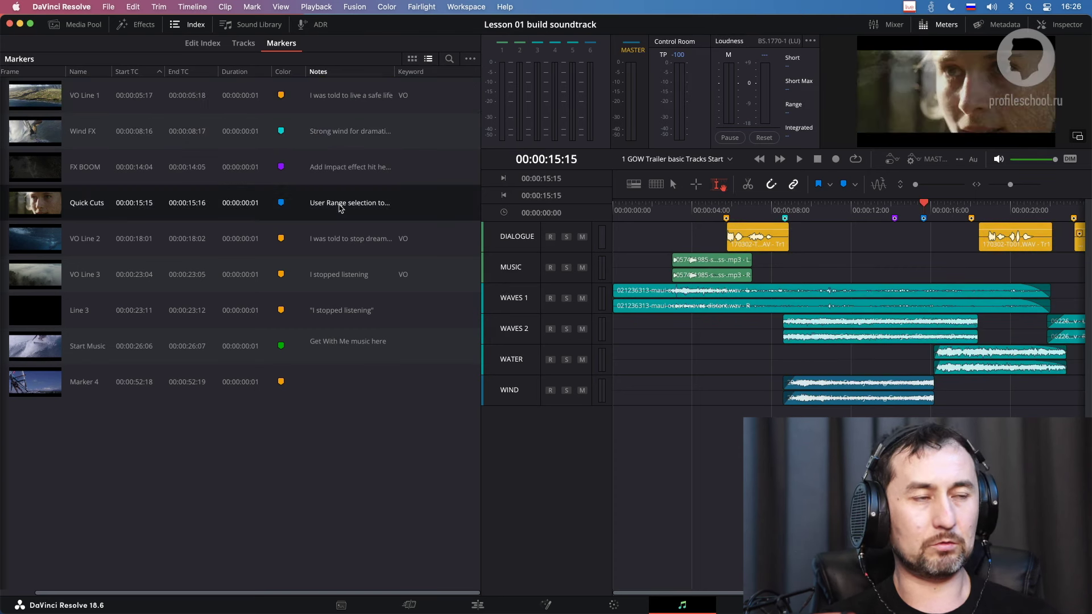
pyautogui.click(357, 465)
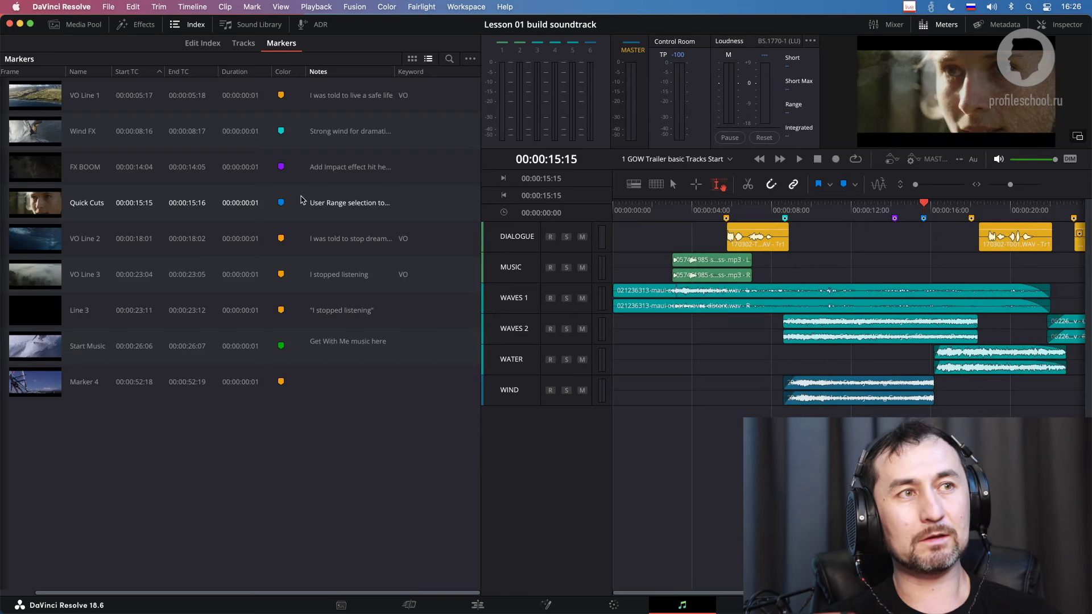
# Switch the markers between thumbnail and list view a few times, ending on the list
pyautogui.click(412, 58)
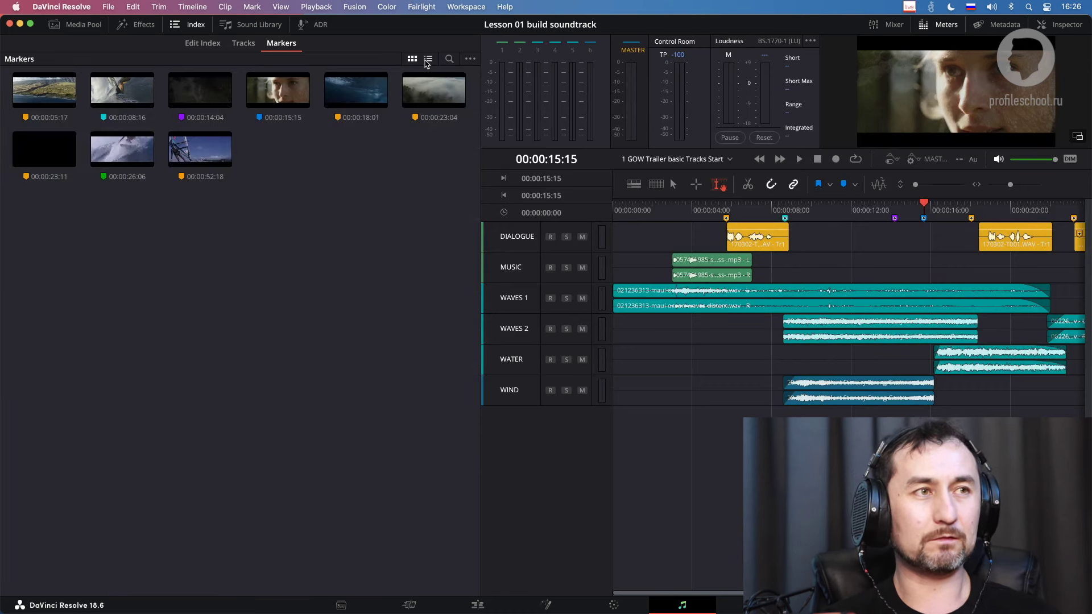
pyautogui.click(427, 59)
pyautogui.click(412, 59)
pyautogui.click(428, 59)
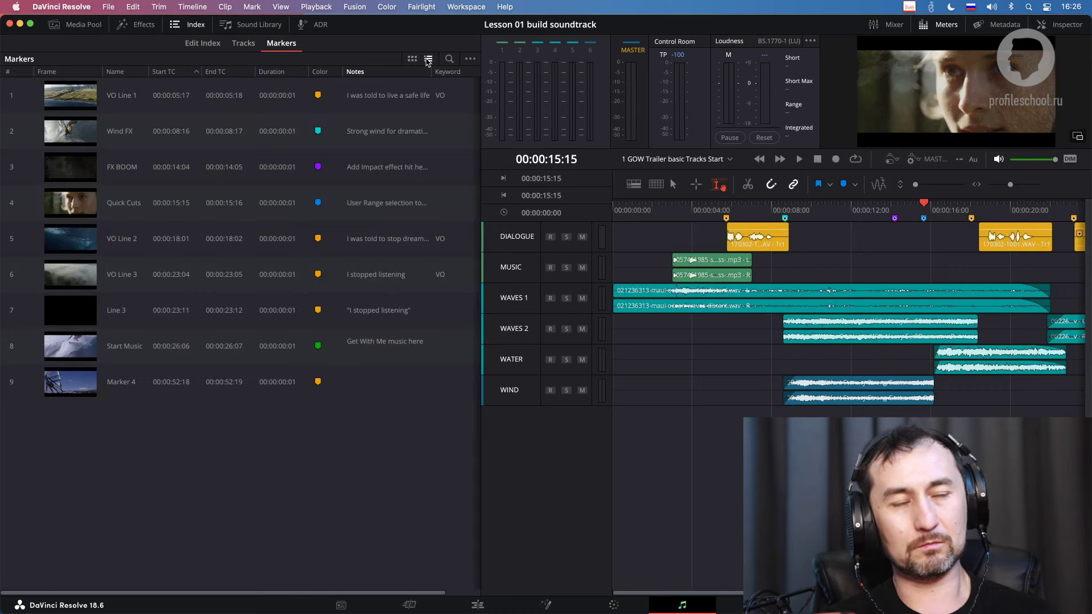
pyautogui.click(412, 59)
pyautogui.click(428, 59)
# Check the Show Only colour filter without applying it, then hide the markers index
pyautogui.click(469, 58)
pyautogui.moveTo(503, 84)
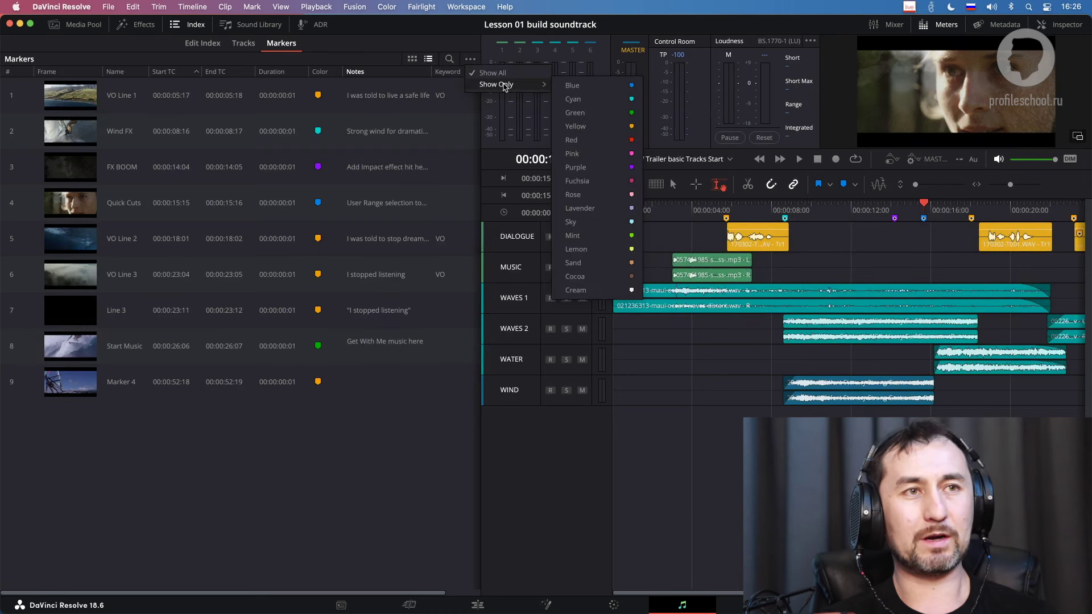
pyautogui.click(420, 447)
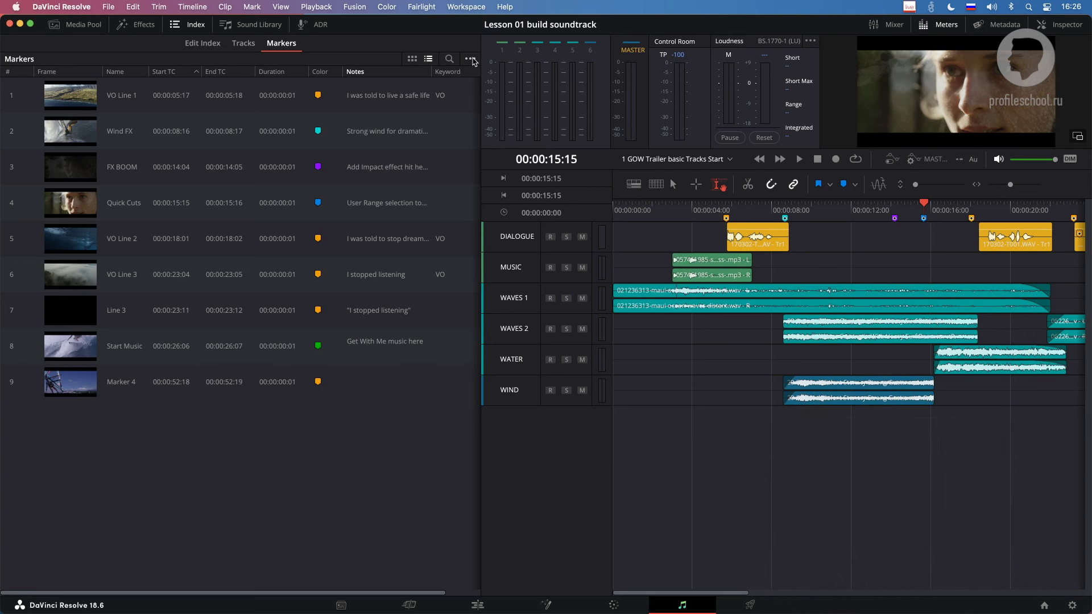
pyautogui.click(470, 59)
pyautogui.moveTo(541, 84)
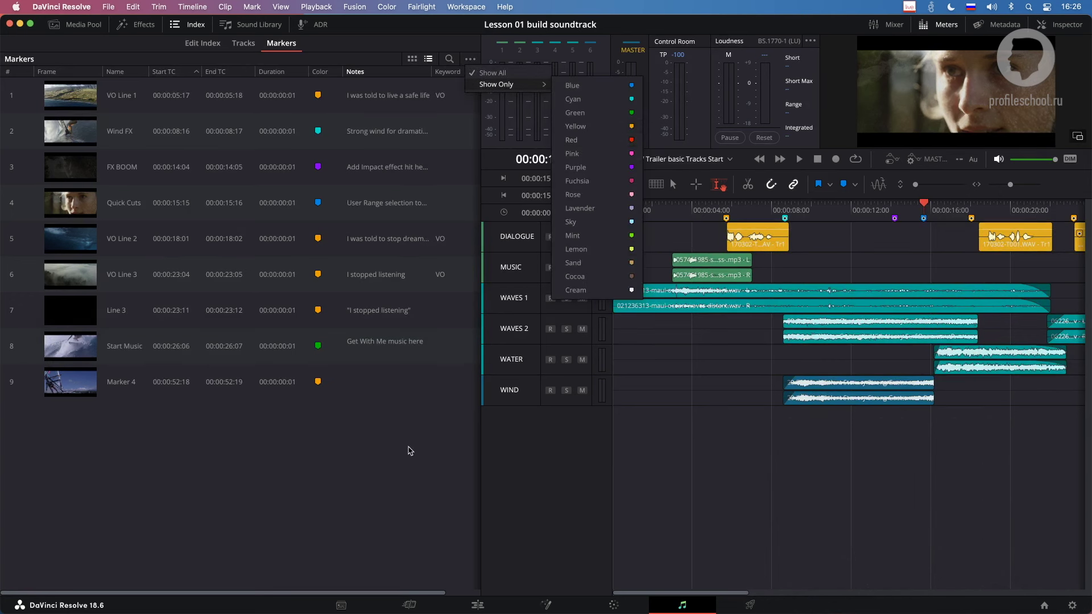
pyautogui.click(409, 451)
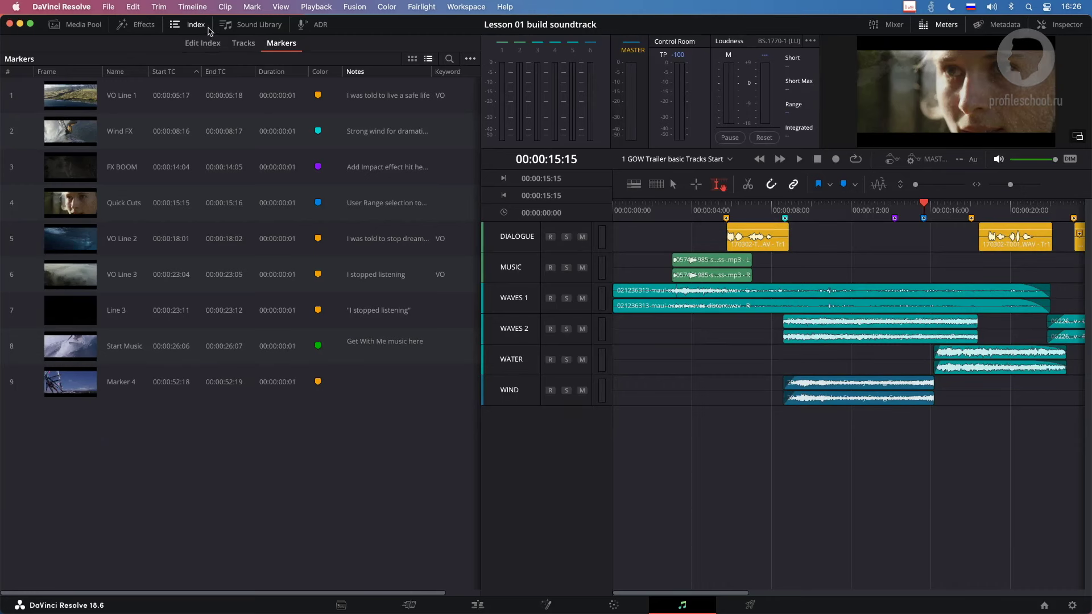
pyautogui.click(181, 25)
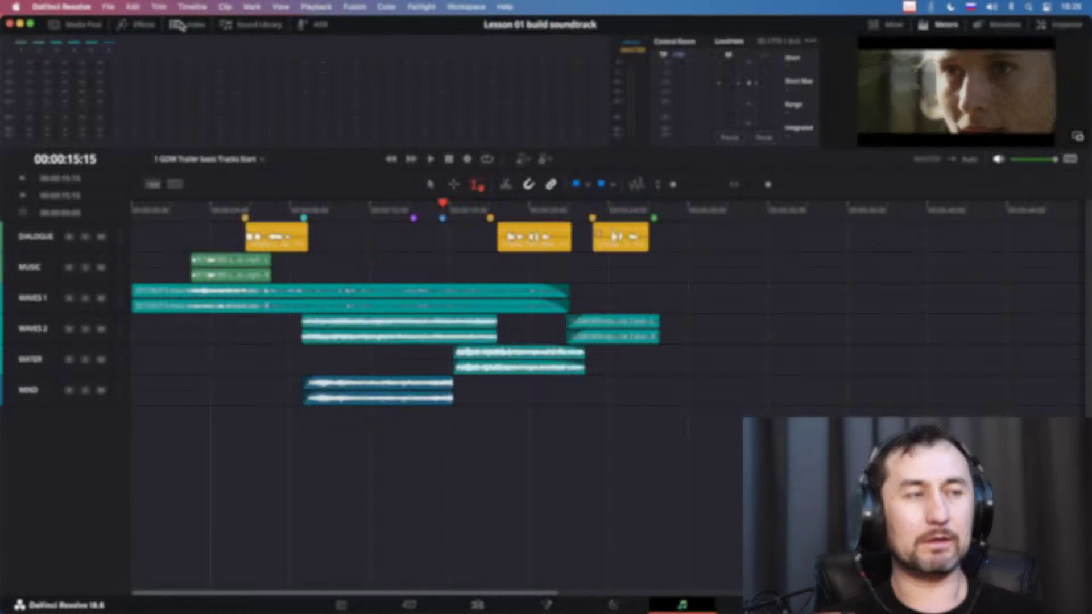
# Zoom the timeline in, make the audio tracks taller, and scroll up to A1 DIALOGUE
pyautogui.press('super+equal')
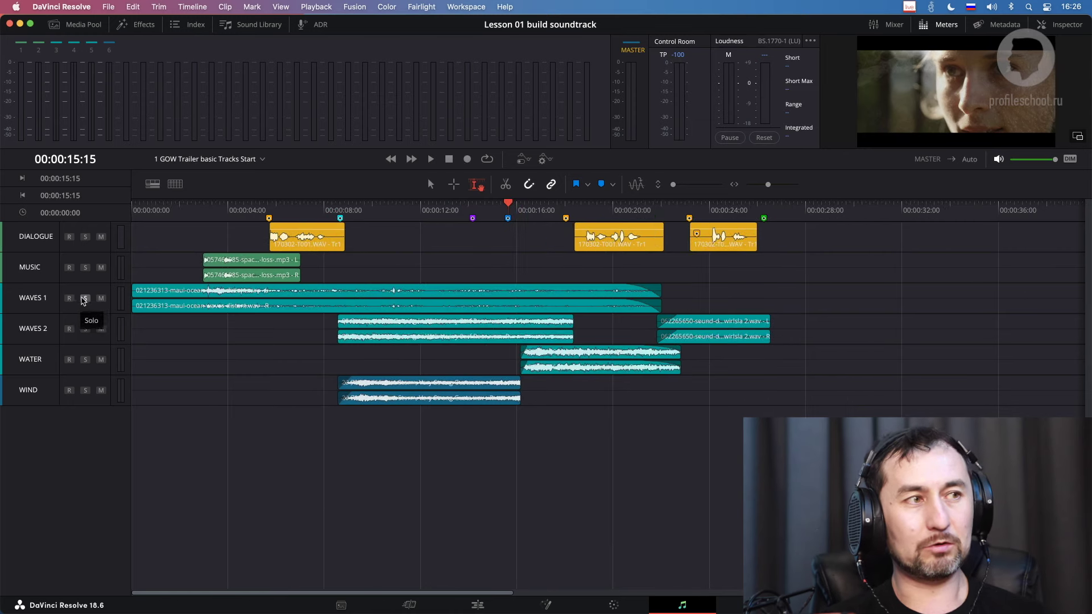
pyautogui.press('super+equal')
pyautogui.scroll(5, 102, 285)
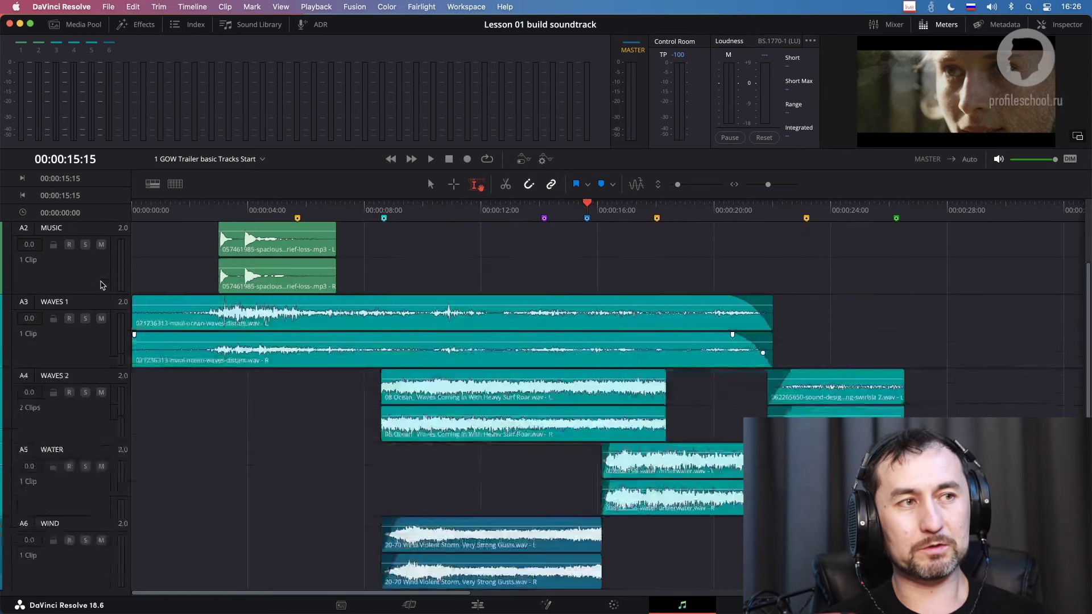
pyautogui.scroll(2, 108, 279)
# Try shifting the first DIALOGUE clip with the Range tool, undo it, and park the playhead at 04:20
pyautogui.click(329, 271)
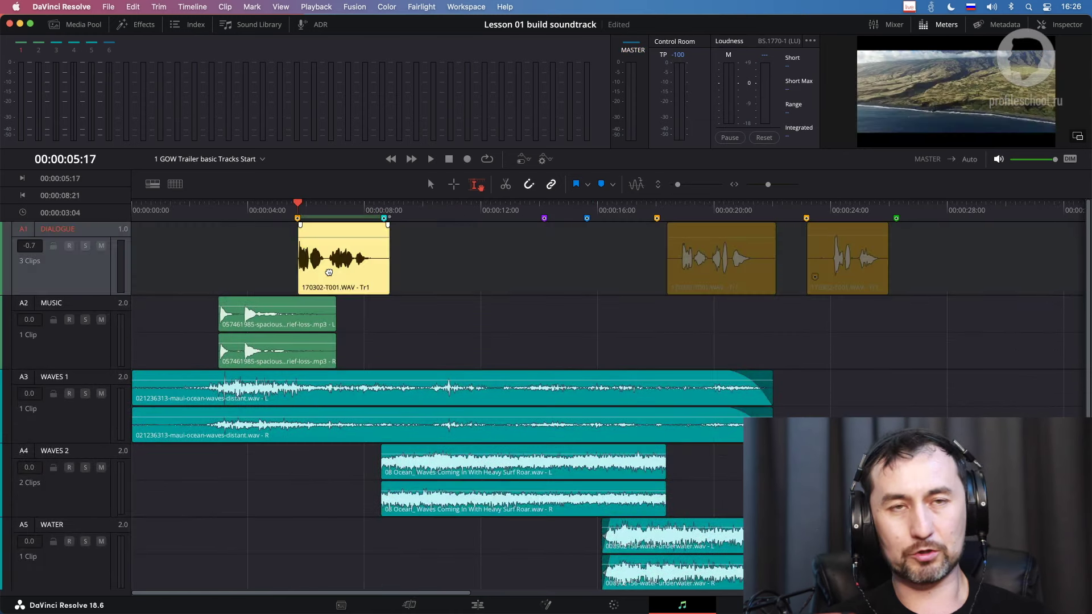
pyautogui.moveTo(328, 271); pyautogui.dragTo(352, 271)
pyautogui.press('super+z')
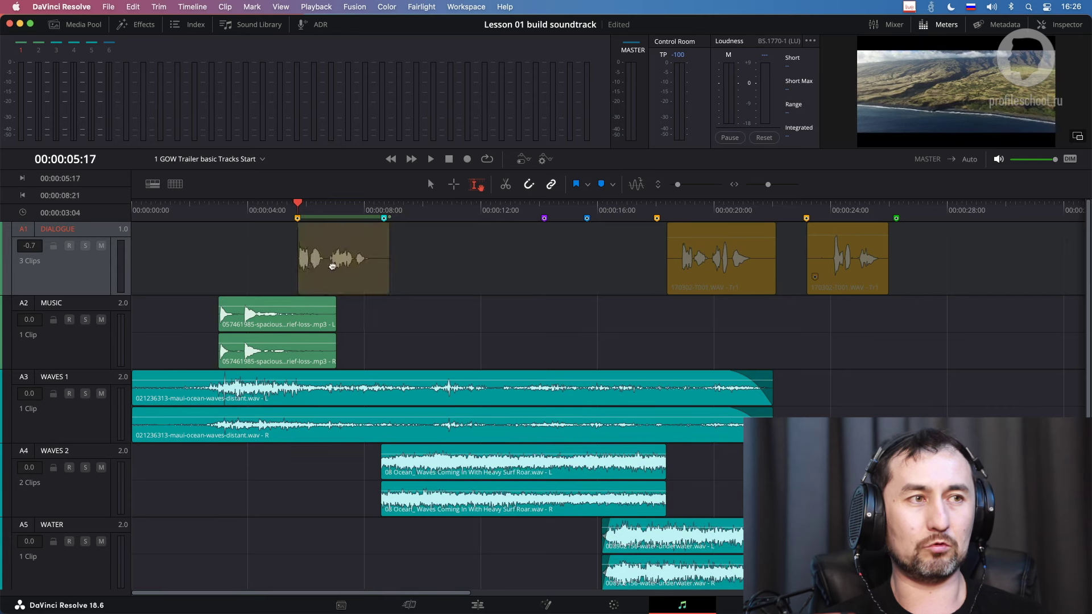
pyautogui.click(278, 264)
pyautogui.press('super+z')
pyautogui.click(273, 253)
# With the Selection tool, test moving and dipping the first DIALOGUE clip's volume, undo, and save
pyautogui.click(431, 183)
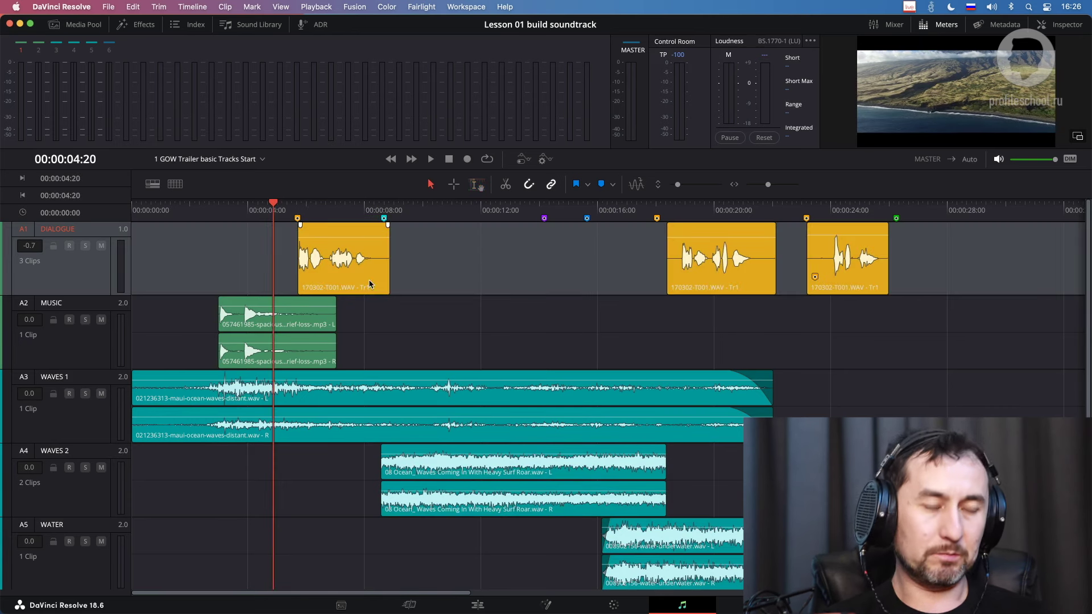
pyautogui.moveTo(360, 277)
pyautogui.mouseDown()
pyautogui.moveTo(487, 272)
pyautogui.moveTo(340, 262)
pyautogui.mouseUp()
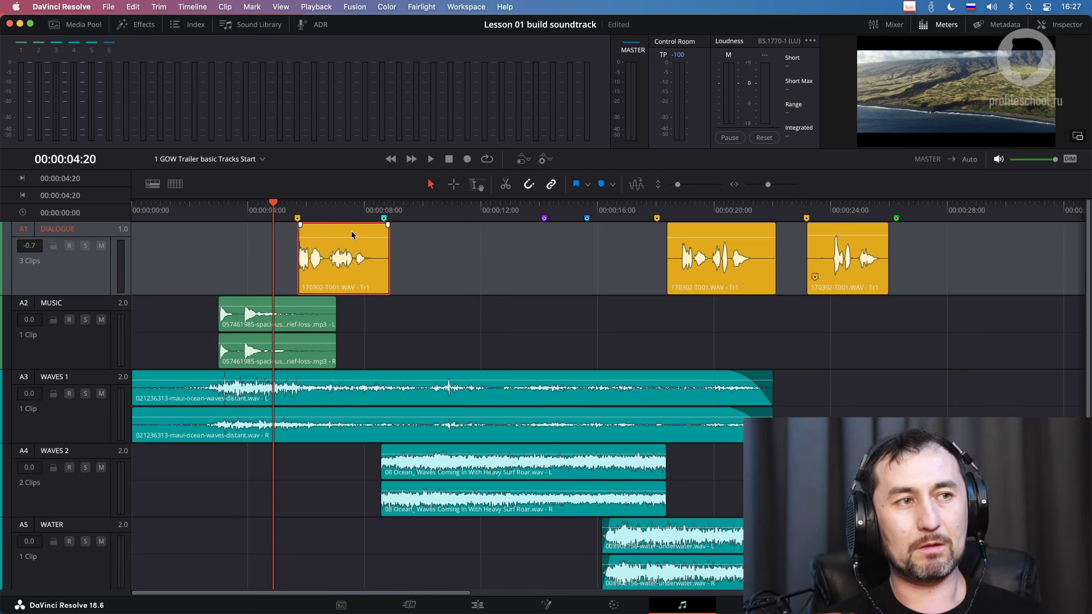
pyautogui.moveTo(337, 235); pyautogui.dragTo(334, 239)
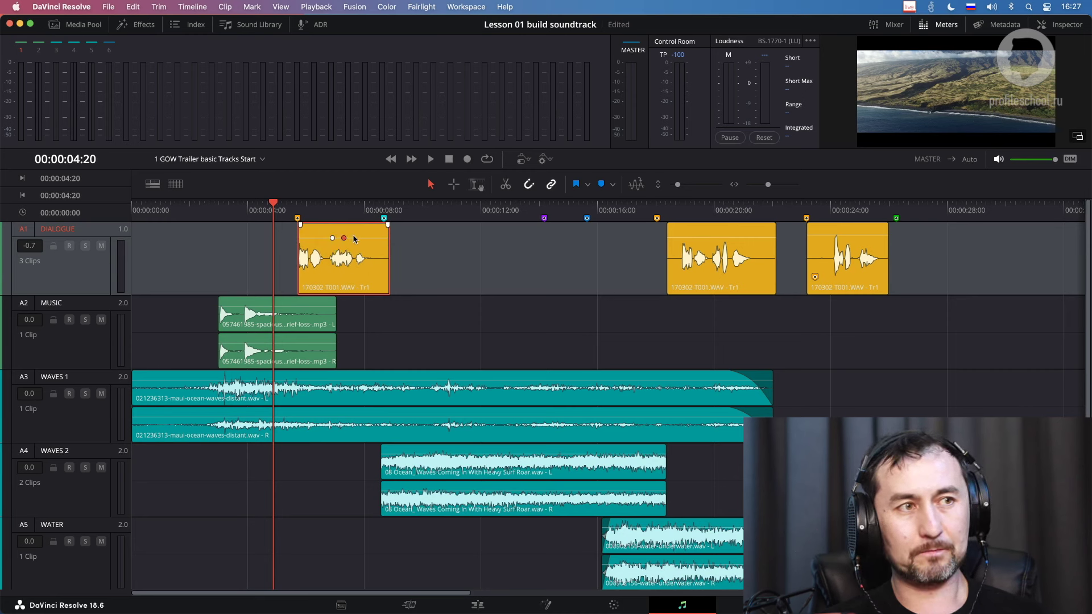
pyautogui.moveTo(346, 238); pyautogui.dragTo(345, 250)
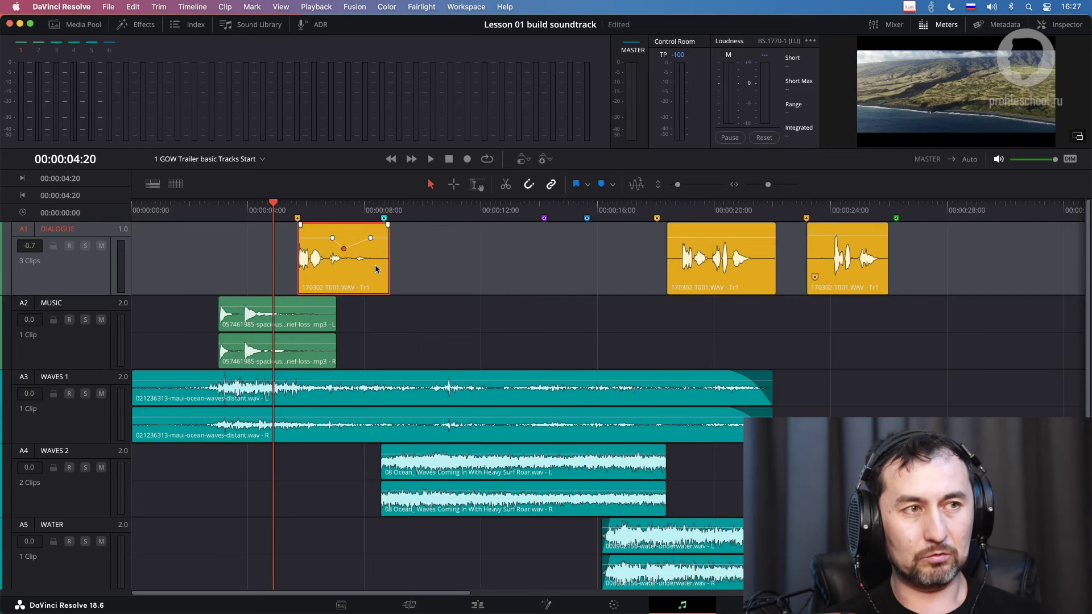
pyautogui.click(492, 283)
pyautogui.press('super+z')
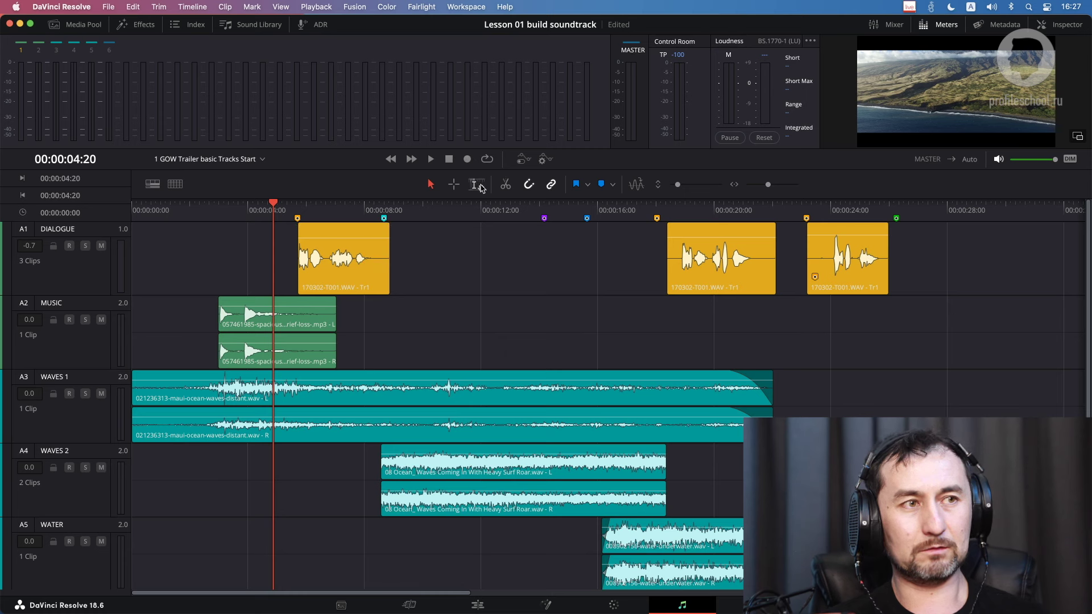
pyautogui.press('super+s')
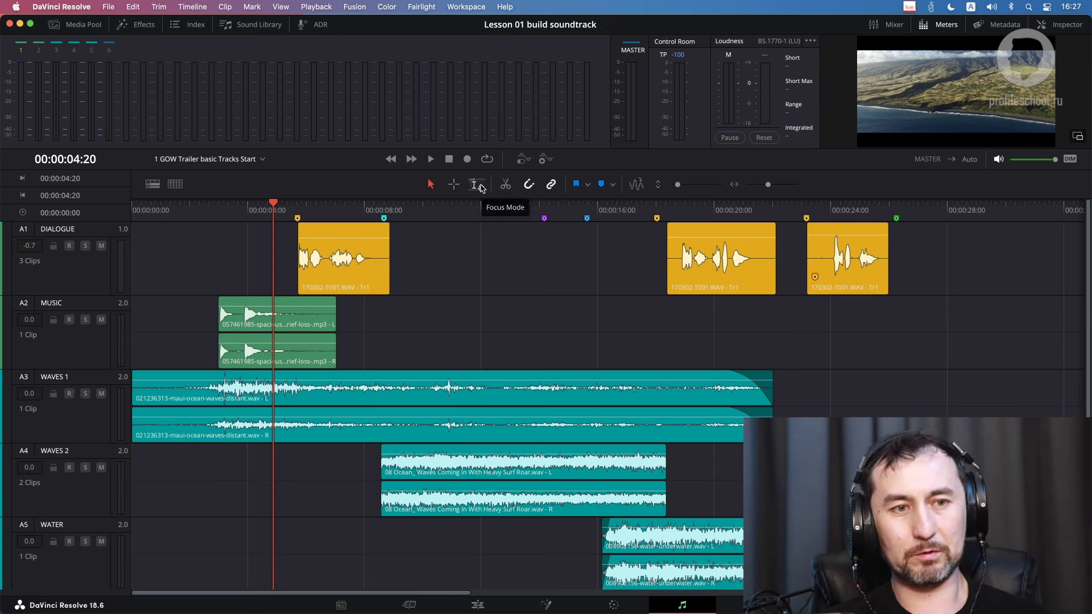
# Mark the 18:19–21:14 range on the WATER clip and set its volume to -12.3 dB
pyautogui.click(693, 551)
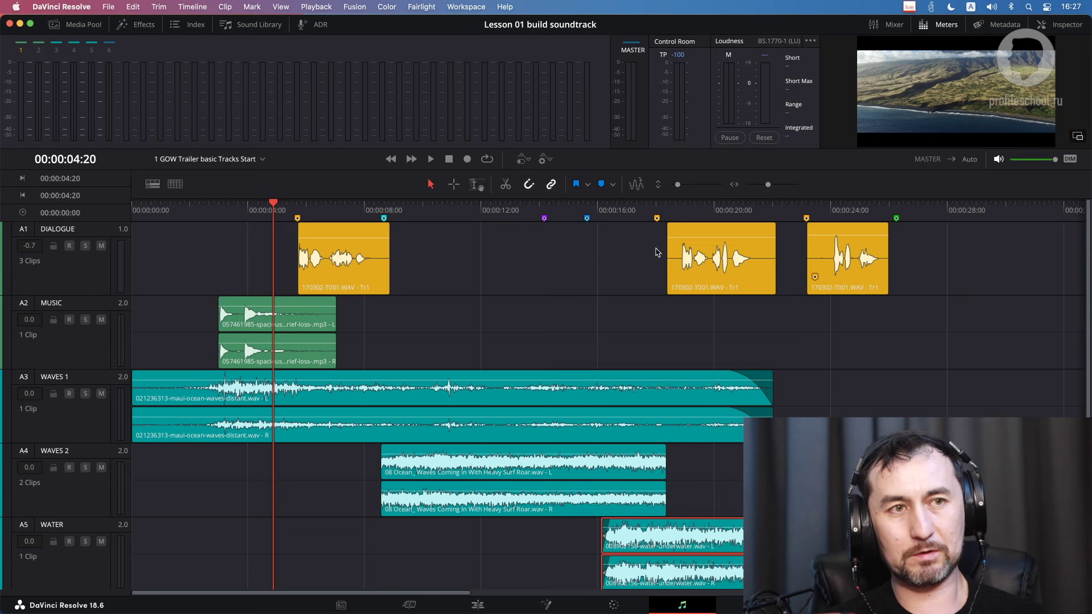
pyautogui.click(702, 221)
pyautogui.click(476, 185)
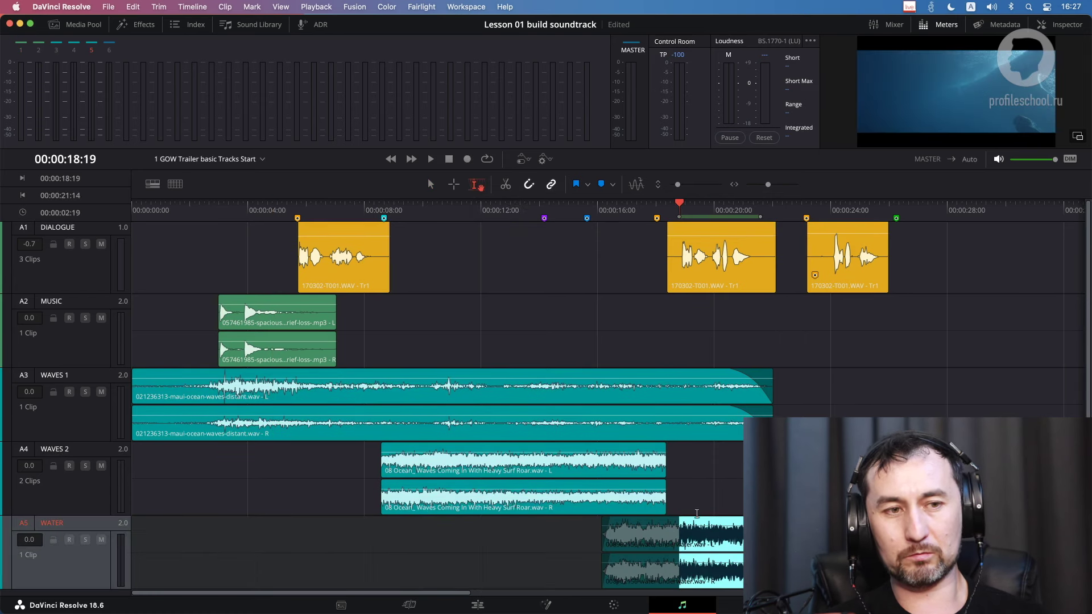
pyautogui.moveTo(705, 525); pyautogui.dragTo(706, 533)
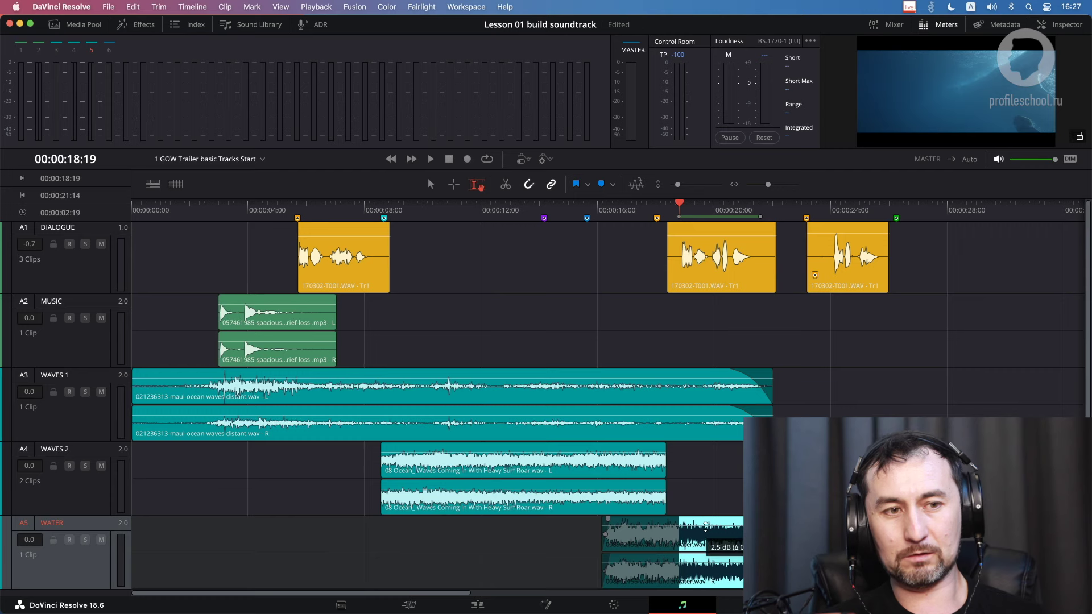
pyautogui.scroll(5, 706, 535)
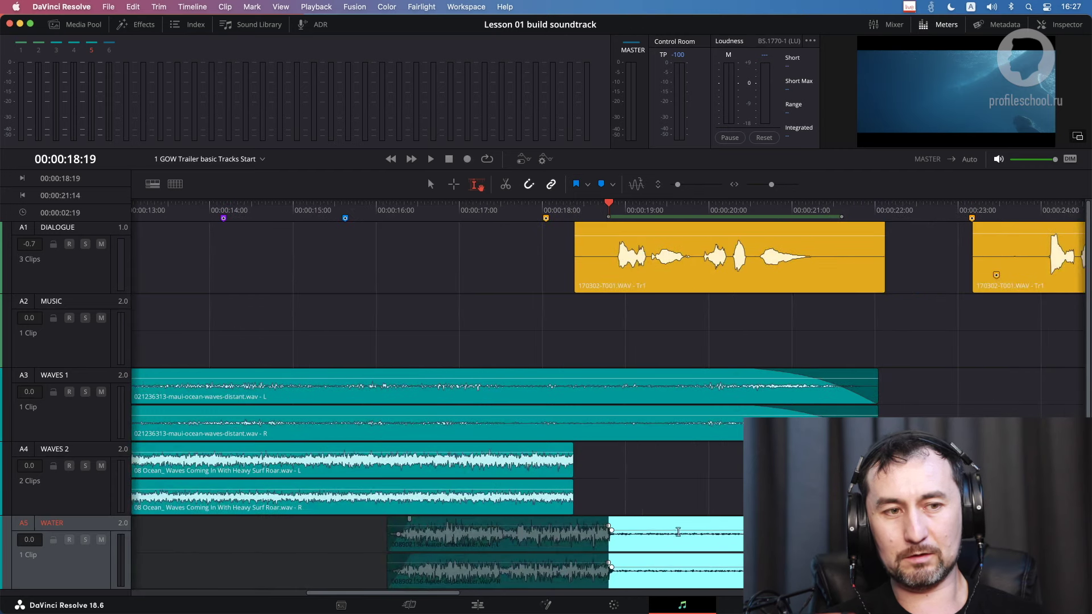
pyautogui.moveTo(679, 531); pyautogui.dragTo(679, 530)
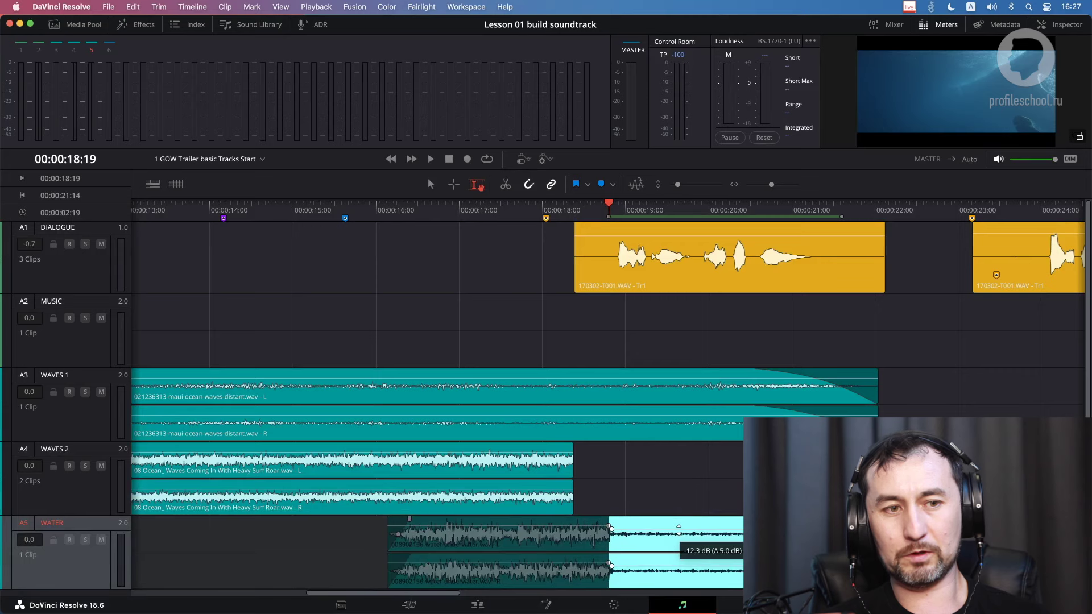
pyautogui.scroll(-3, 678, 530)
pyautogui.scroll(3, 677, 410)
pyautogui.scroll(-5, 676, 410)
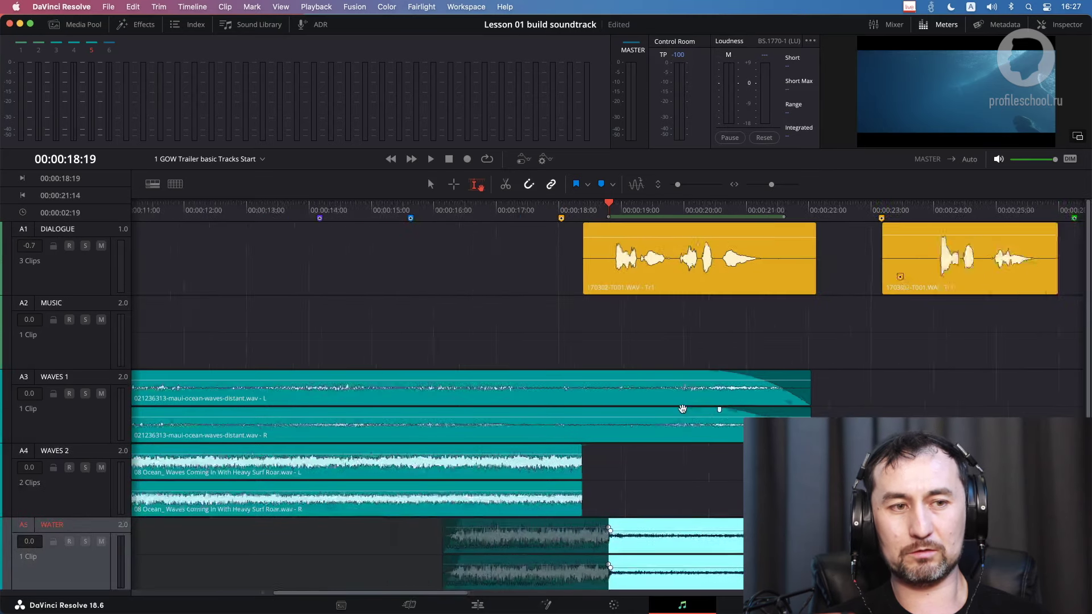
pyautogui.scroll(-1, 665, 410)
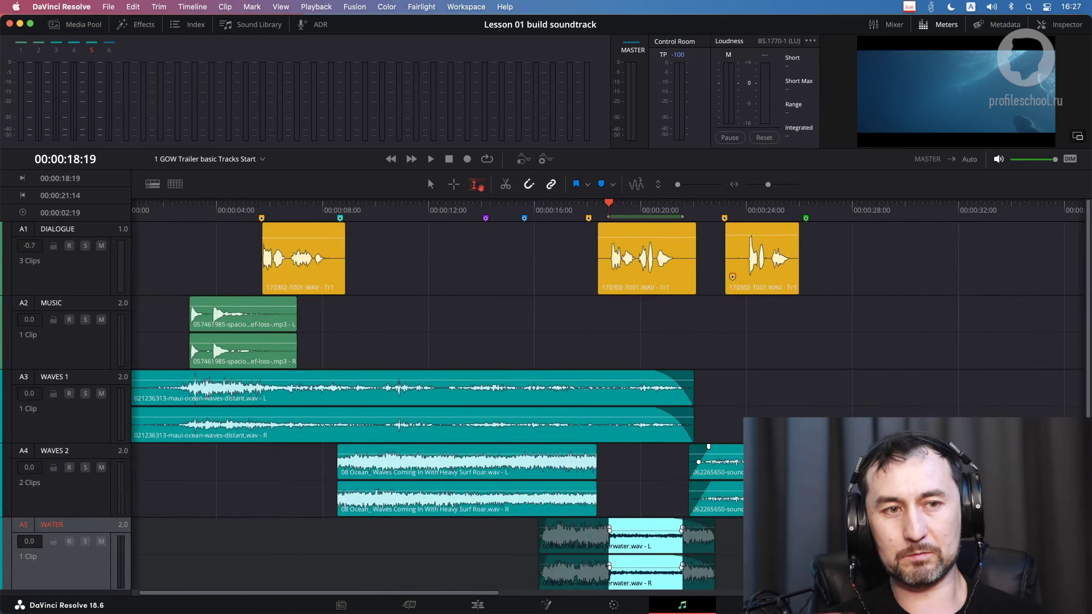
# Audition WATER near 23 seconds, try raising its quiet middle, undo, and park on the first DIALOGUE clip
pyautogui.click(741, 469)
pyautogui.press('space')
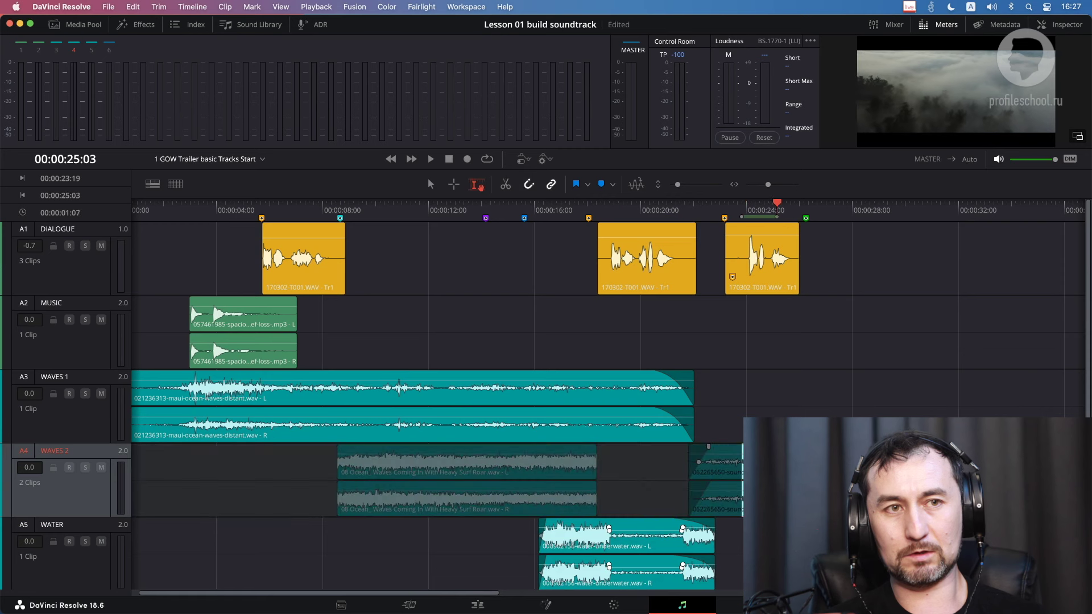
pyautogui.press('space')
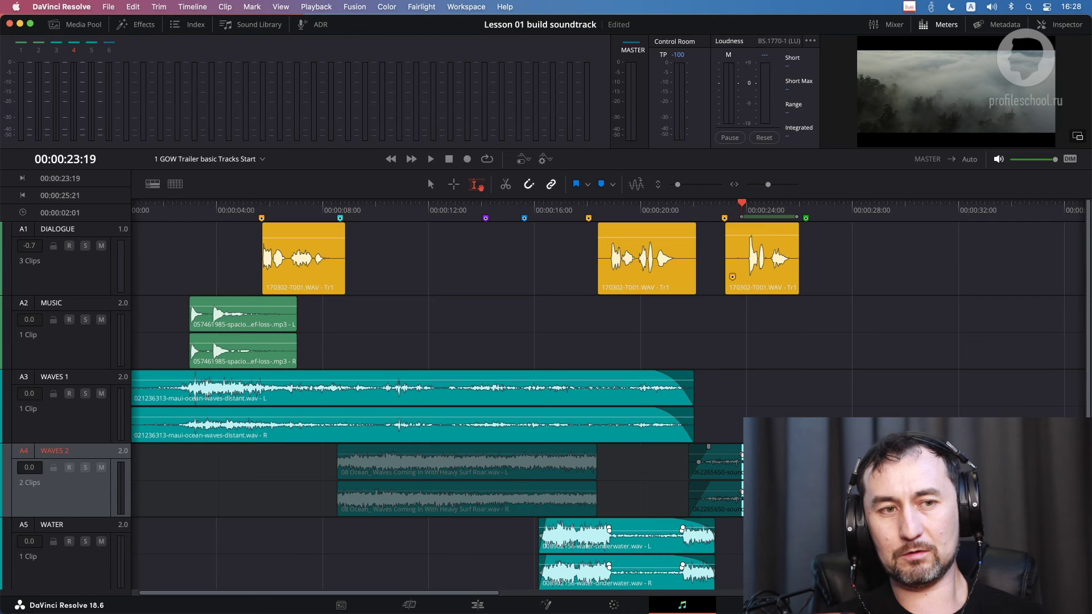
pyautogui.moveTo(643, 538)
pyautogui.mouseDown()
pyautogui.moveTo(613, 528)
pyautogui.moveTo(683, 535)
pyautogui.mouseUp()
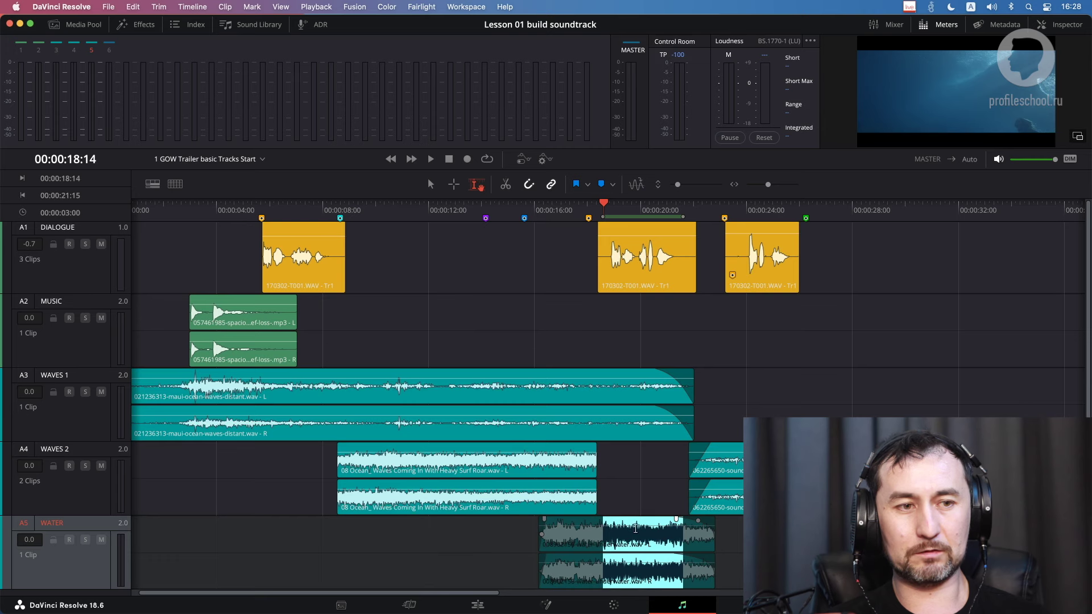
pyautogui.press('super+z')
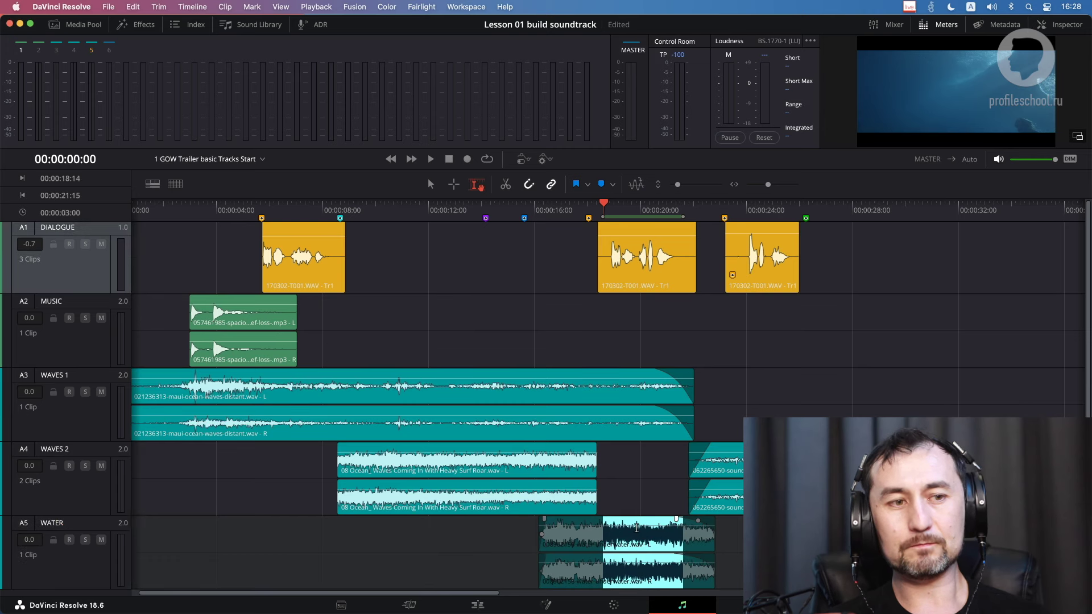
pyautogui.click(316, 242)
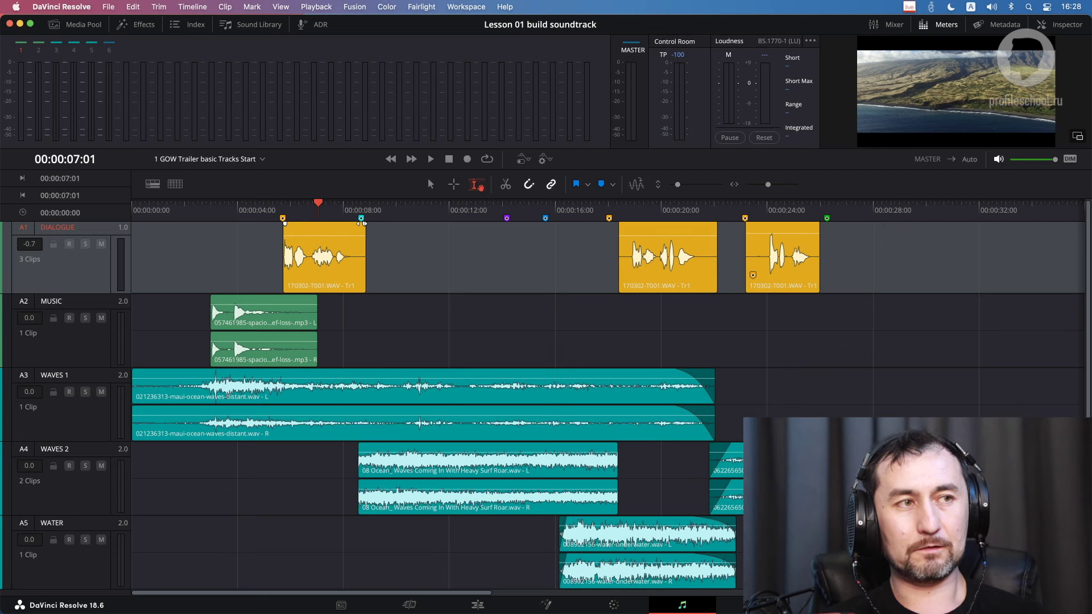
# Solo the A5 WATER track and send the playhead back to 00:00:07:01
pyautogui.scroll(5, 443, 234)
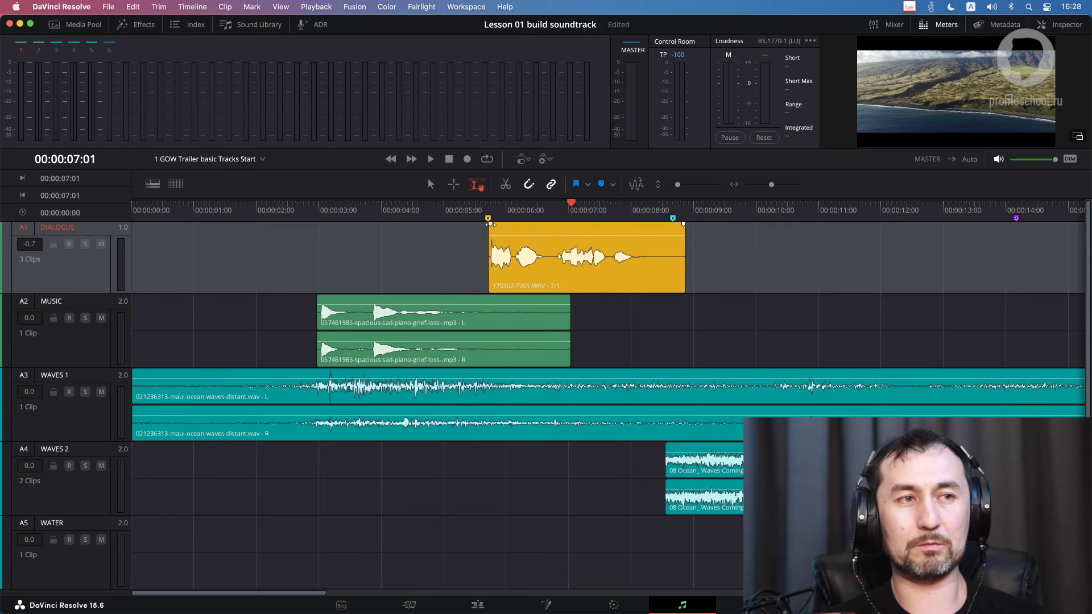
pyautogui.hscroll(10, 651, 302)
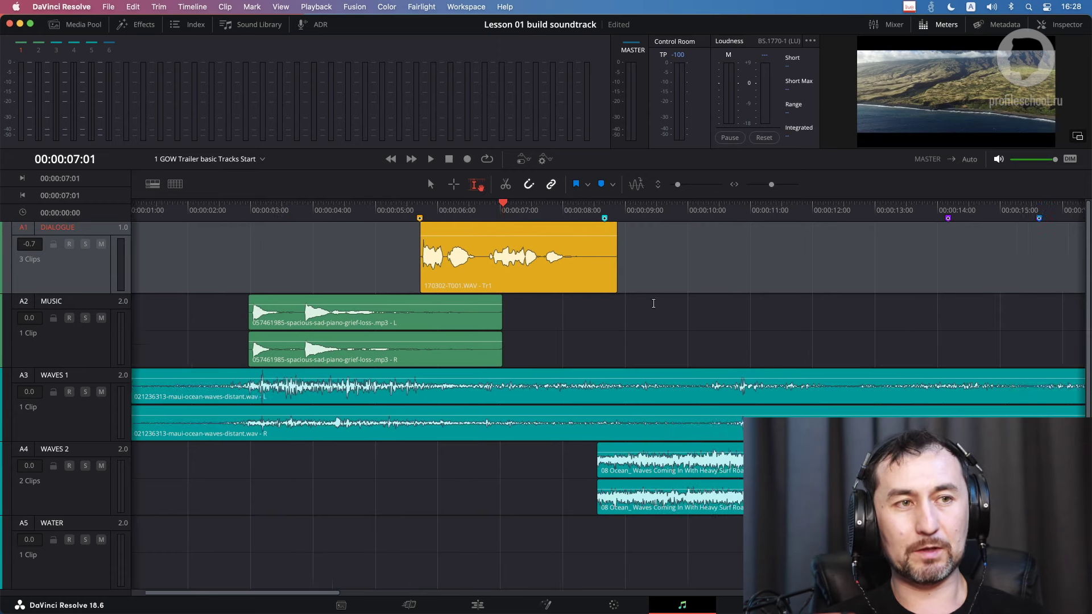
pyautogui.scroll(-5, 651, 301)
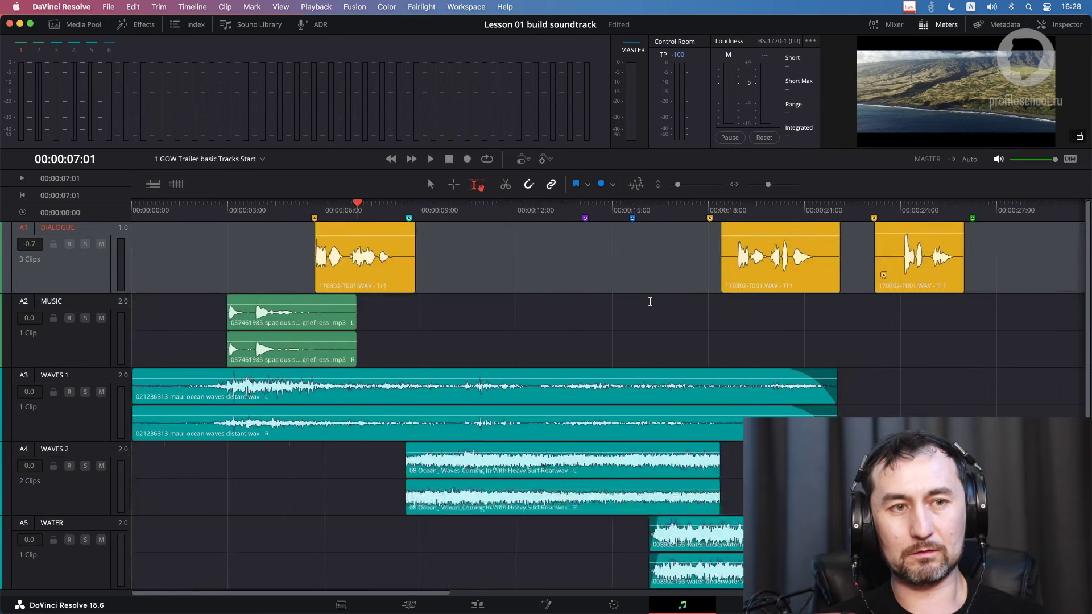
pyautogui.click(86, 540)
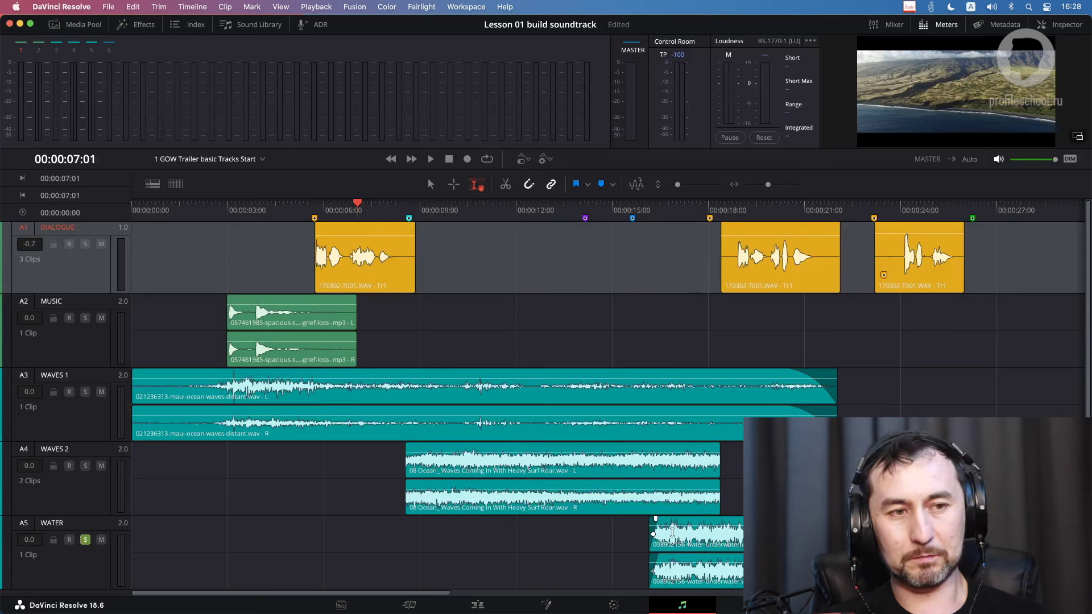
pyautogui.click(637, 518)
pyautogui.press('Up')
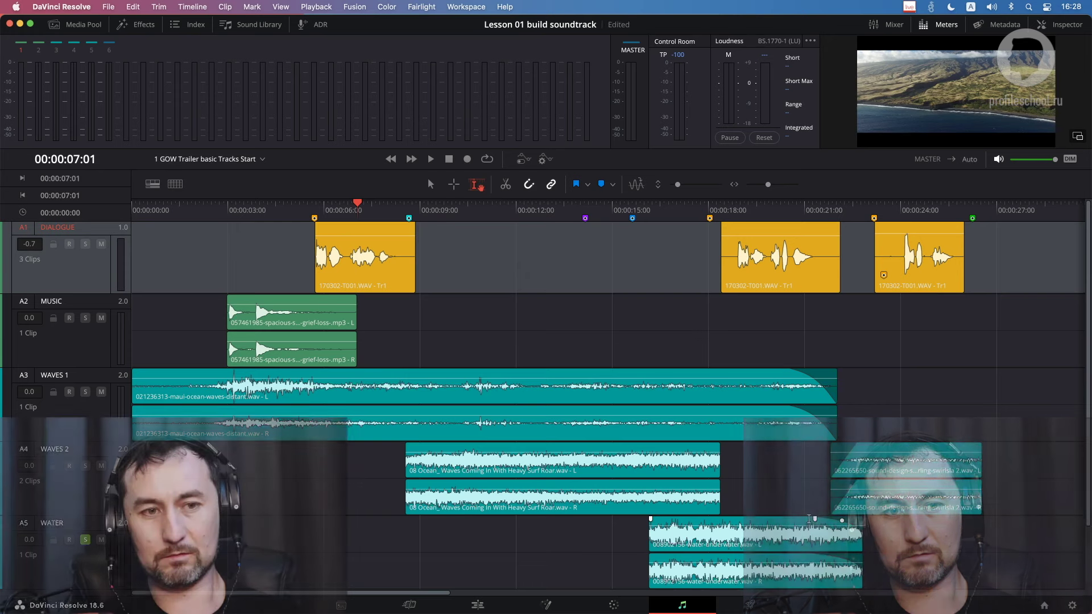
# Shorten the water clip's fade-out and audition it from 16:03 and 14:21
pyautogui.moveTo(815, 518); pyautogui.dragTo(841, 519)
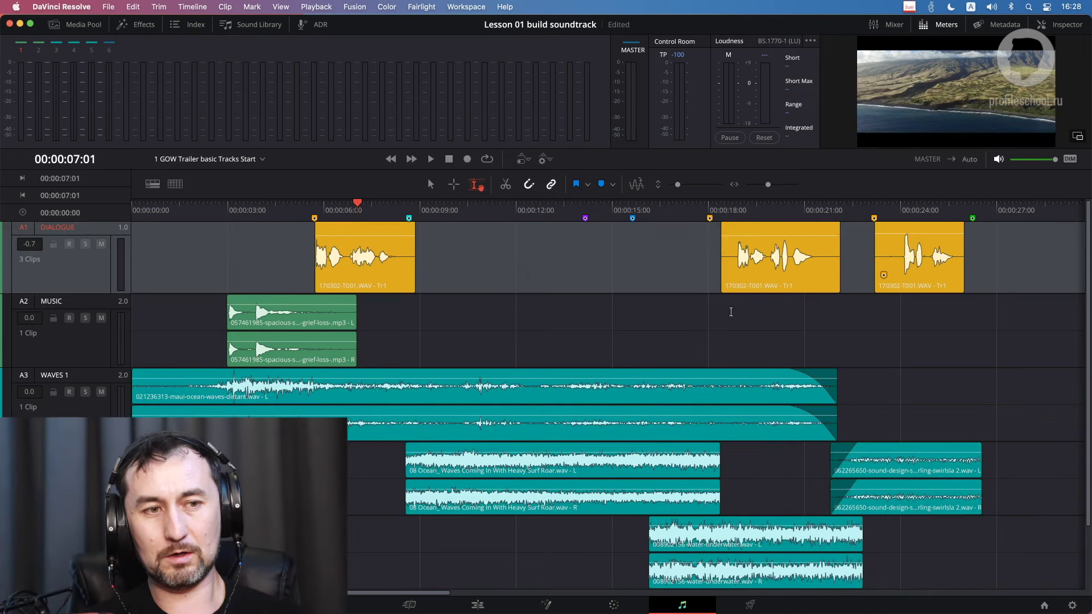
pyautogui.click(649, 210)
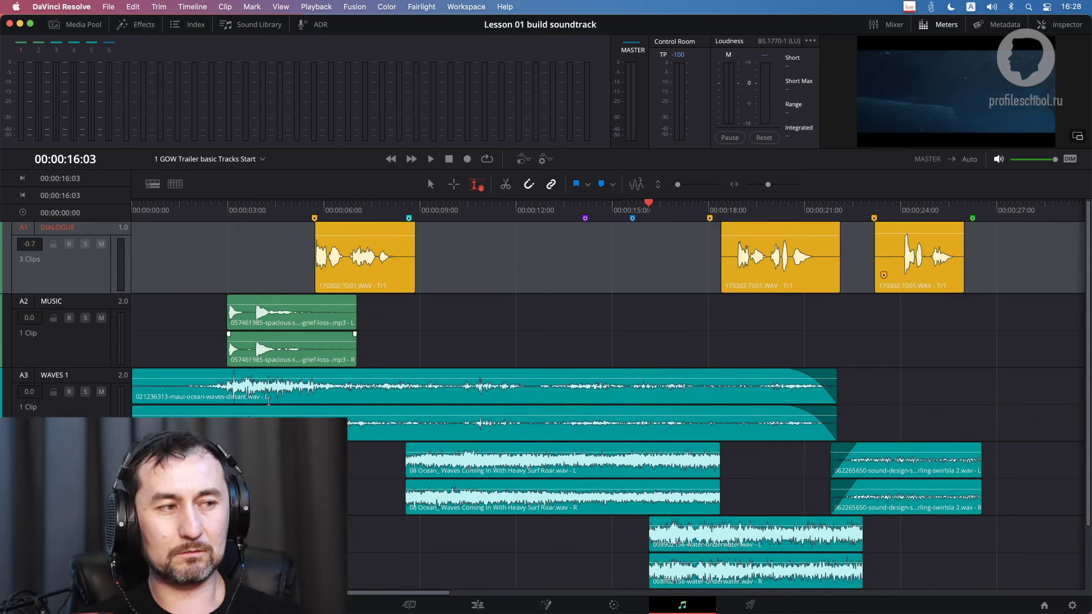
pyautogui.press('space')
pyautogui.press('space')
pyautogui.click(608, 210)
pyautogui.press('space')
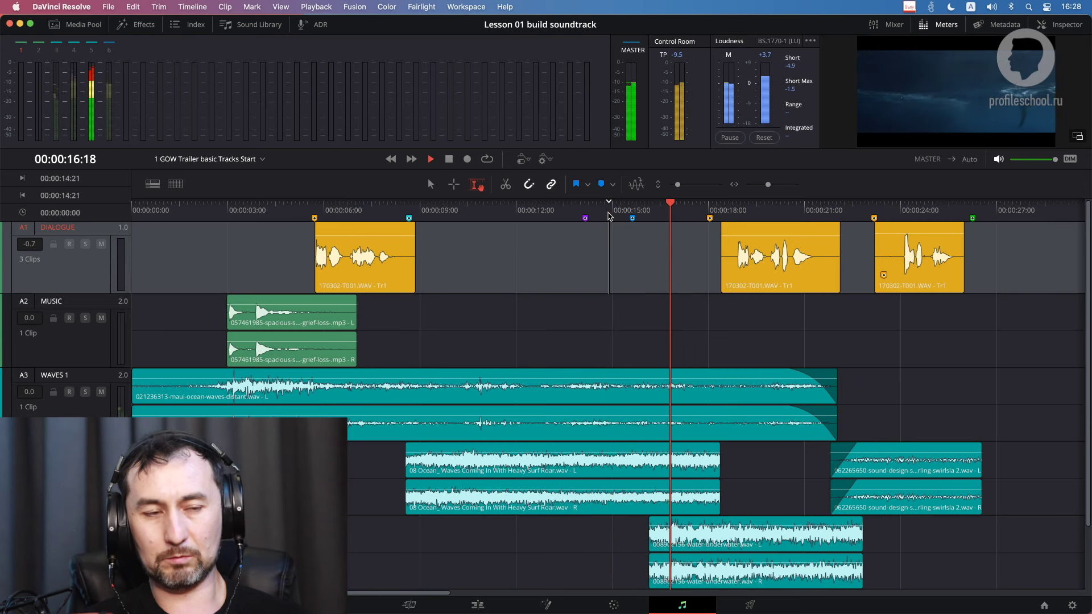
pyautogui.press('space')
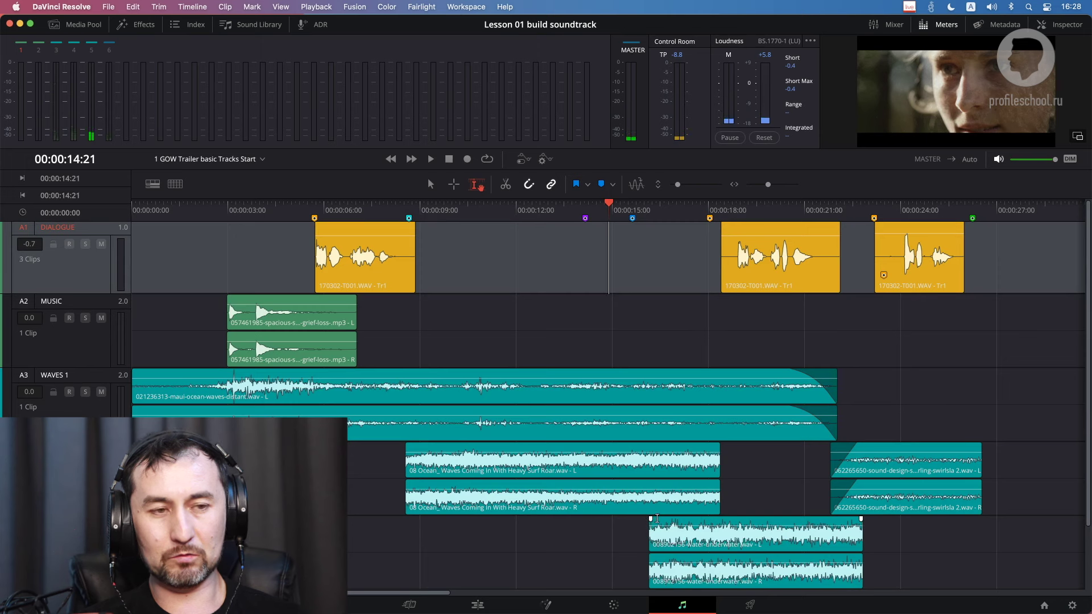
# Add a fade-in to the underwater clip, reshaping and fine-tuning its length while playing from 15:15
pyautogui.moveTo(650, 519); pyautogui.dragTo(700, 519)
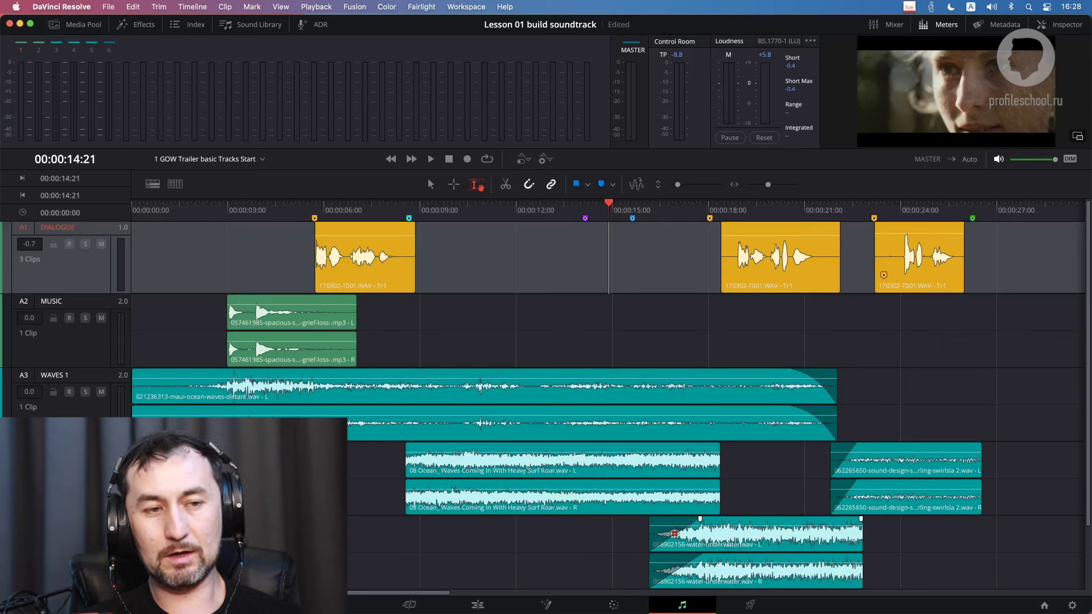
pyautogui.moveTo(675, 534); pyautogui.dragTo(663, 531)
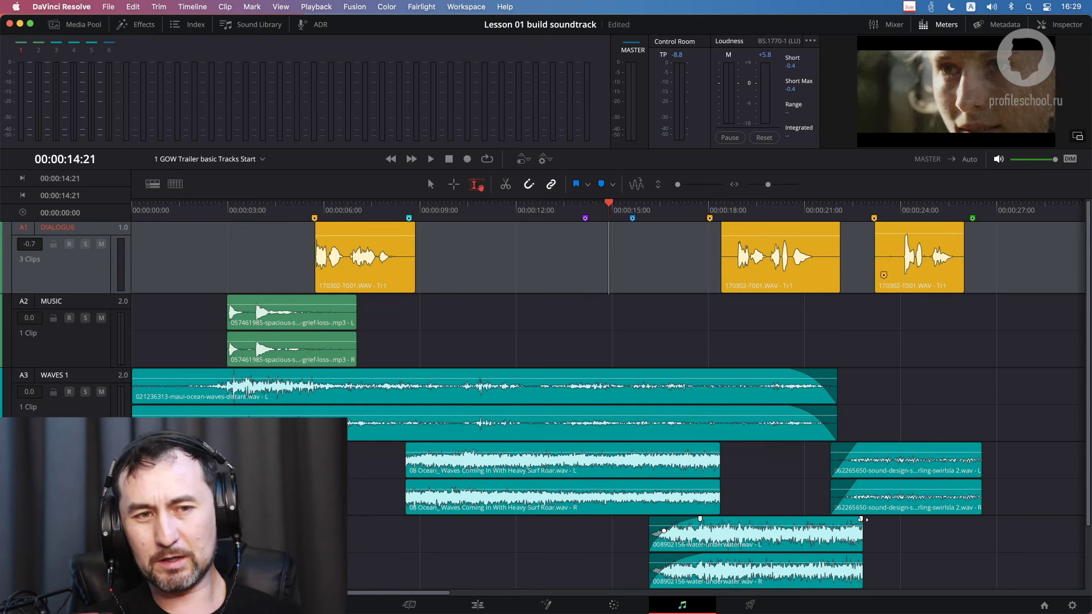
pyautogui.click(631, 211)
pyautogui.press('space')
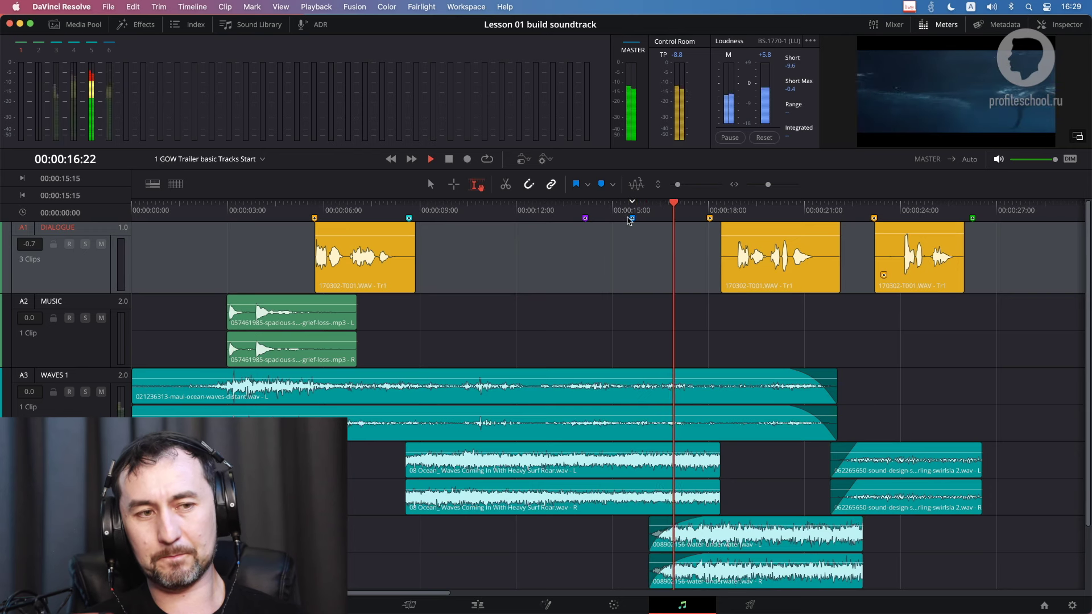
pyautogui.press('space')
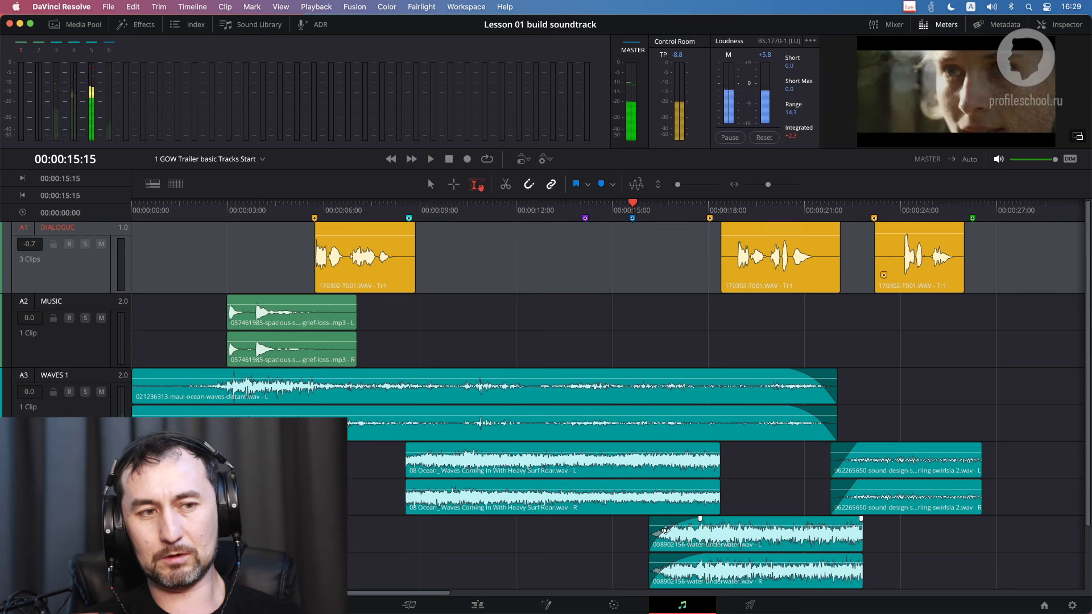
pyautogui.moveTo(664, 531); pyautogui.dragTo(687, 540)
pyautogui.press('space')
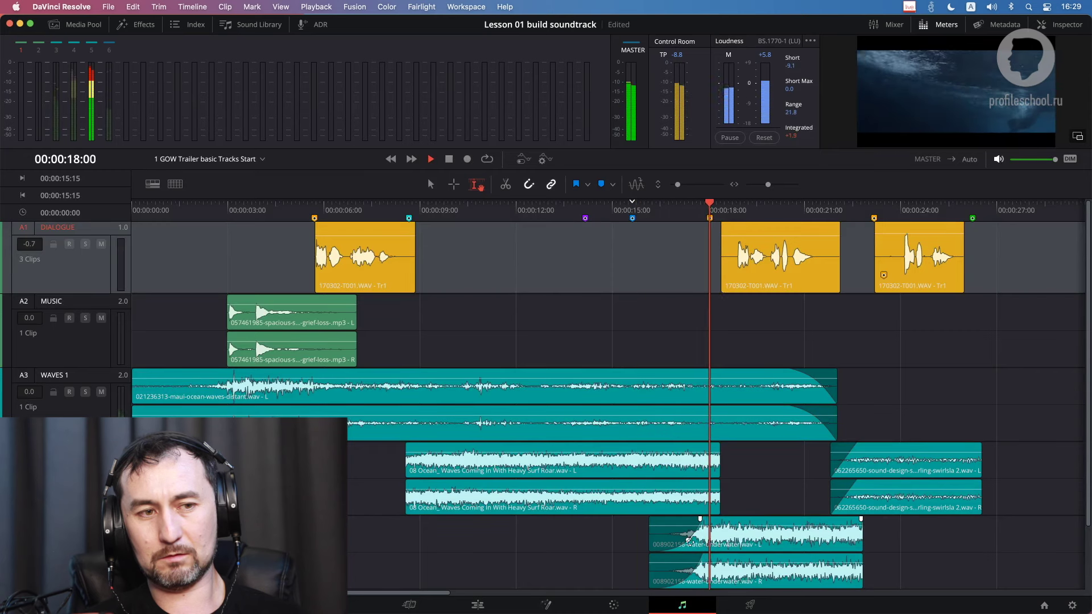
pyautogui.press('space')
pyautogui.moveTo(690, 541); pyautogui.dragTo(671, 530)
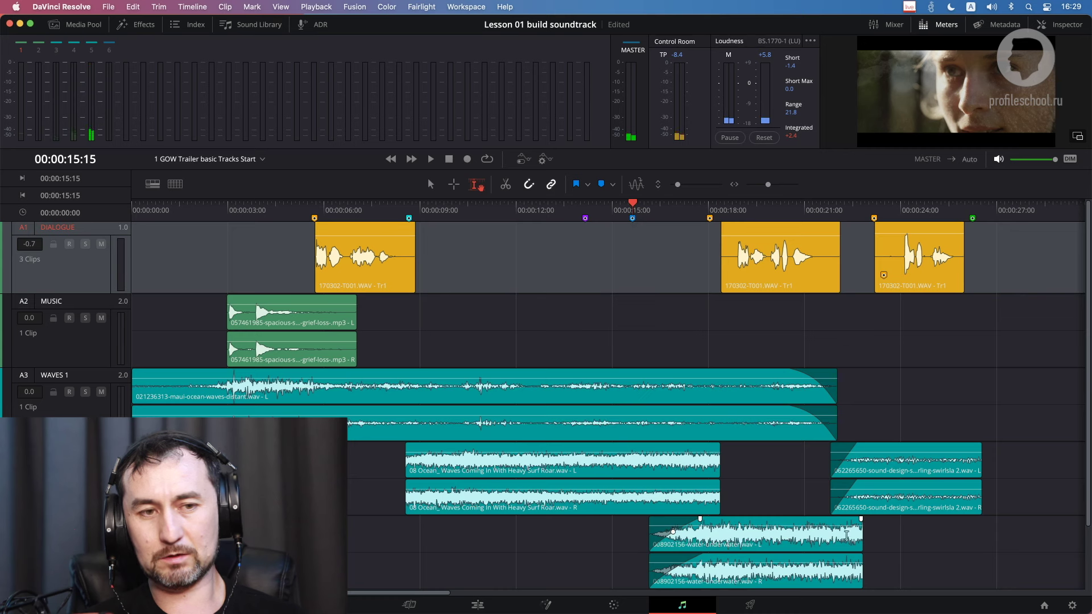
# Add a shorter fade-out to the underwater clip and save the project
pyautogui.moveTo(862, 519); pyautogui.dragTo(795, 518)
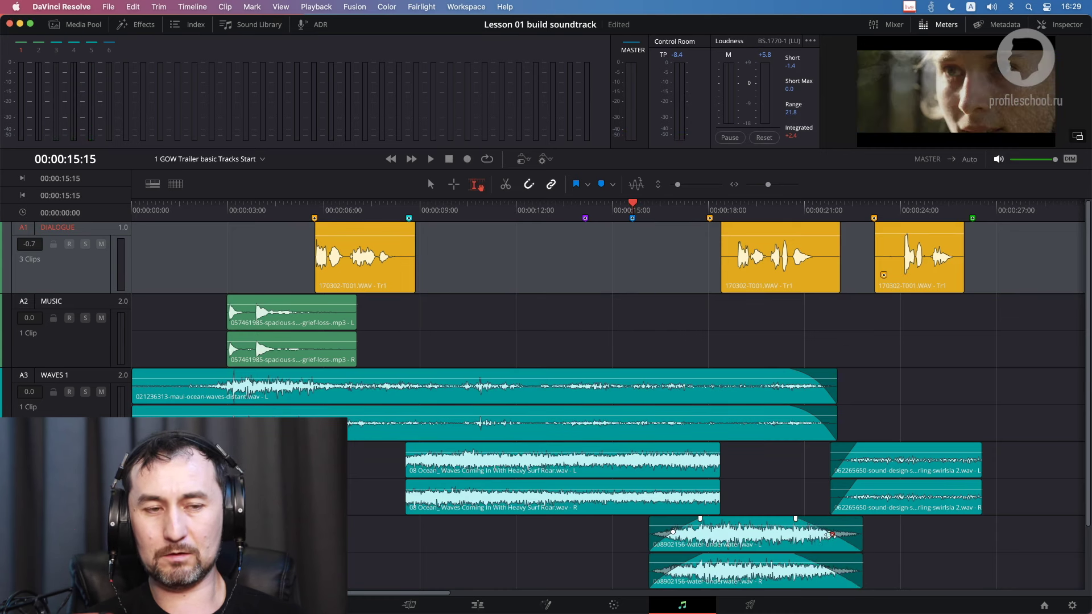
pyautogui.moveTo(795, 518); pyautogui.dragTo(833, 518)
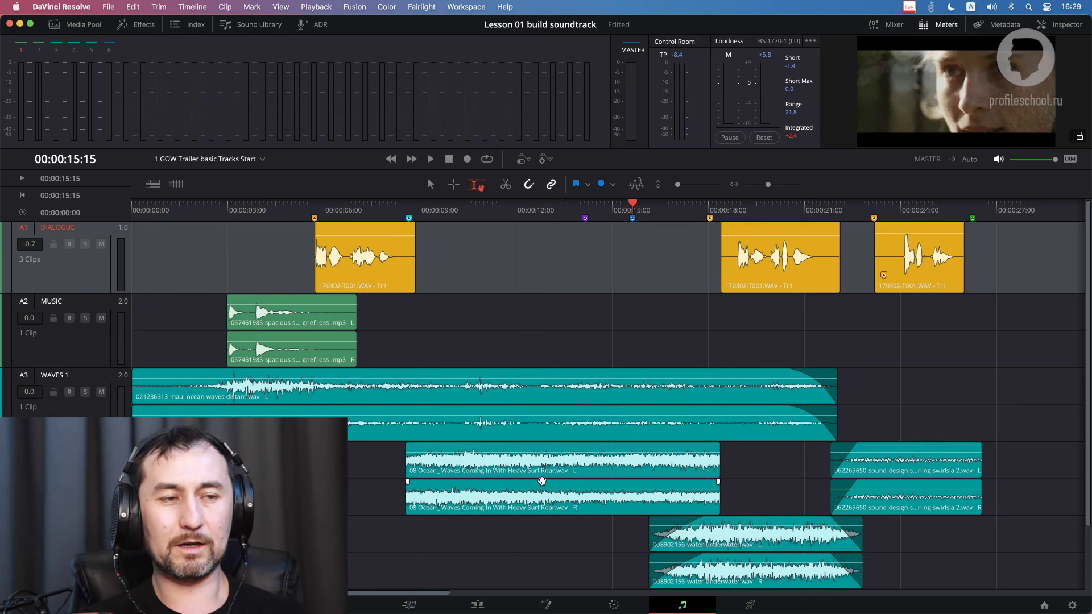
pyautogui.press('super+s')
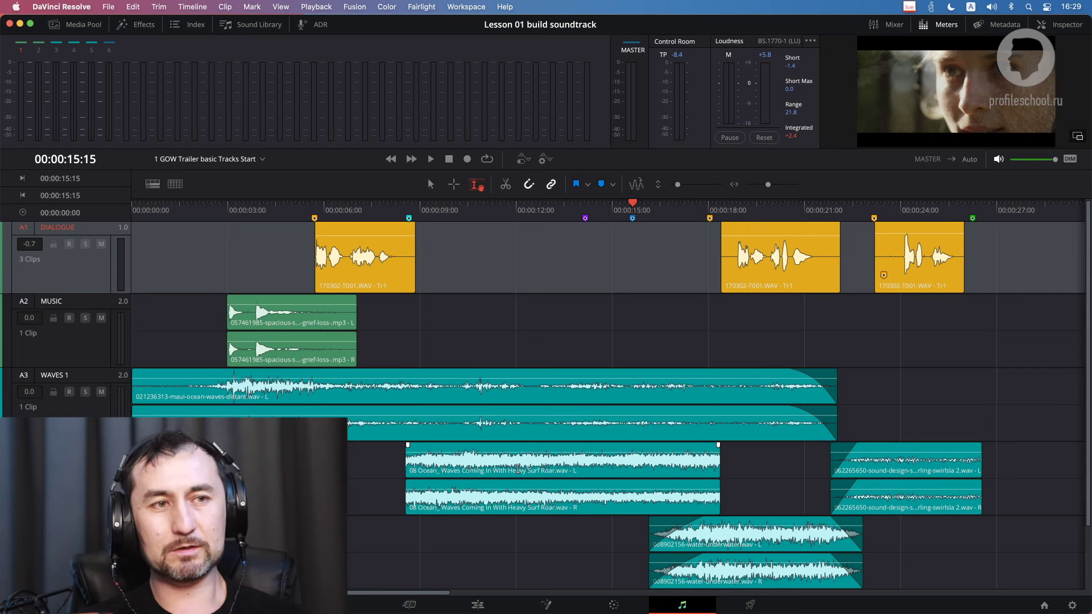
# Split the Ocean Waves clip on WAVES 2 at 12:01 and slide the right piece left to overlap
pyautogui.click(519, 468)
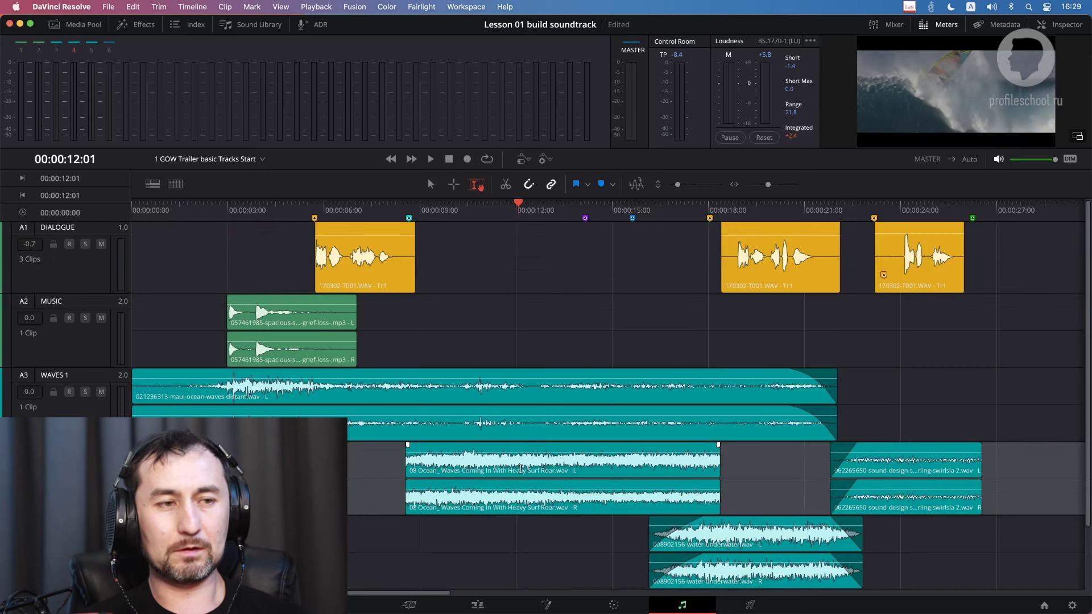
pyautogui.press('space')
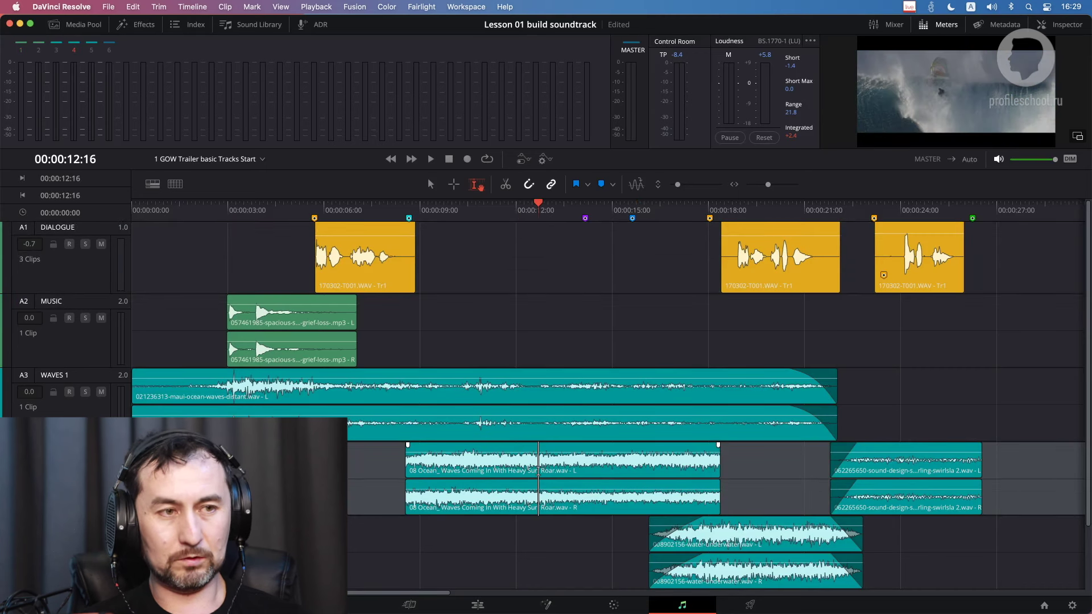
pyautogui.hotkey('ctrl', 'b')
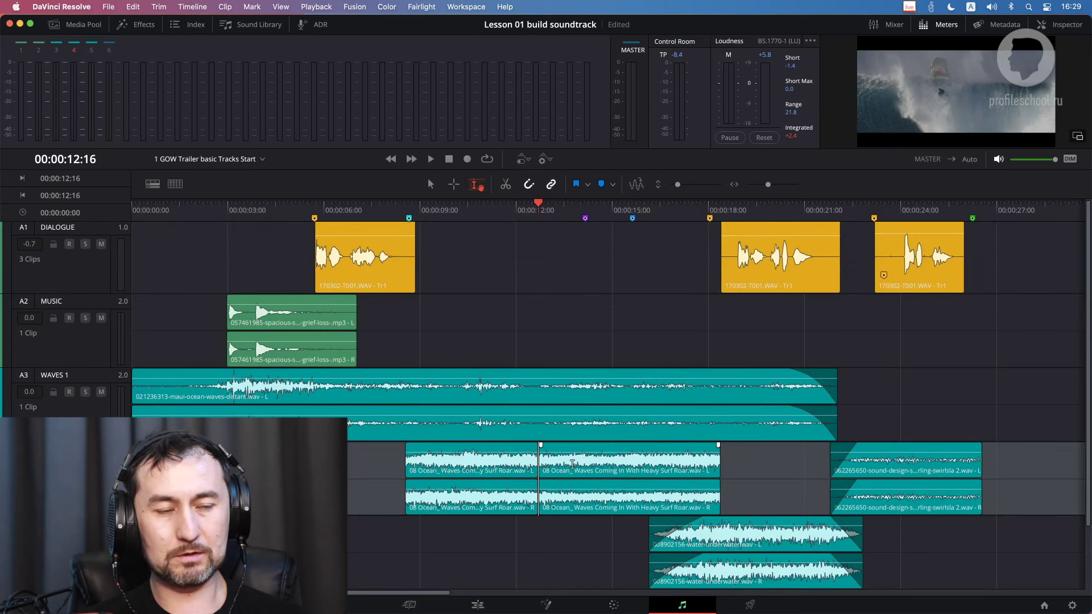
pyautogui.click(573, 464)
pyautogui.press('a')
pyautogui.click(573, 468)
pyautogui.moveTo(576, 471); pyautogui.dragTo(545, 471)
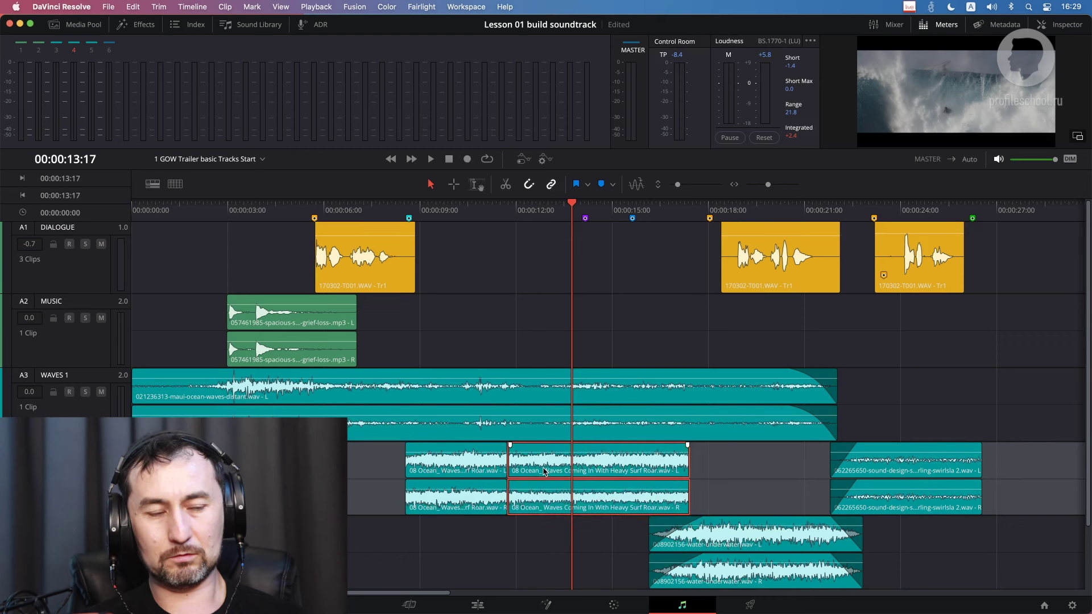
# Review the two Ocean Waves pieces, clear the selection, and switch to the Range Selection tool
pyautogui.click(492, 467)
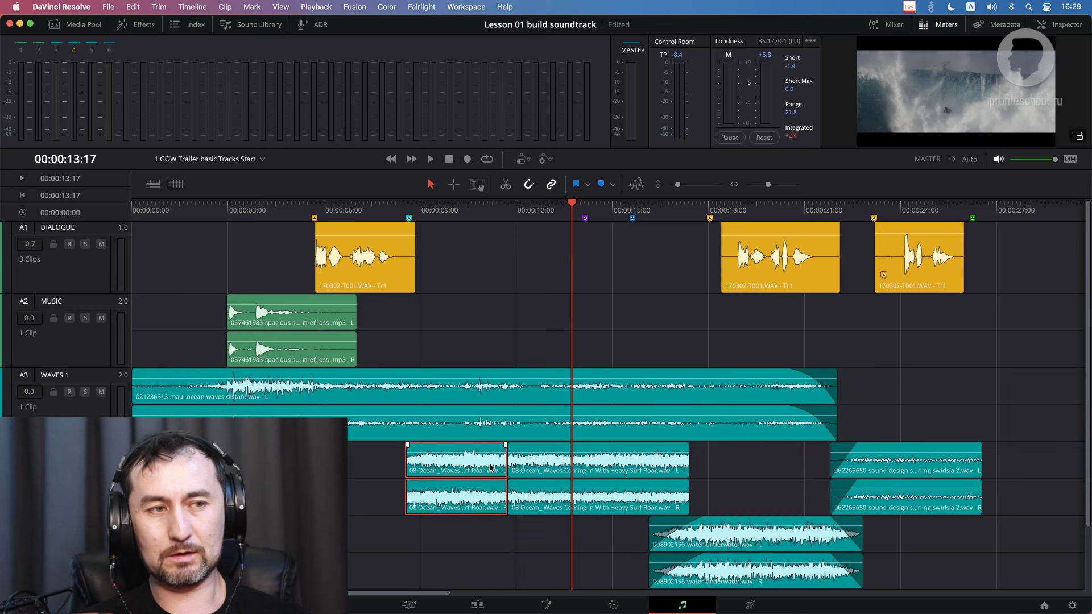
pyautogui.click(526, 474)
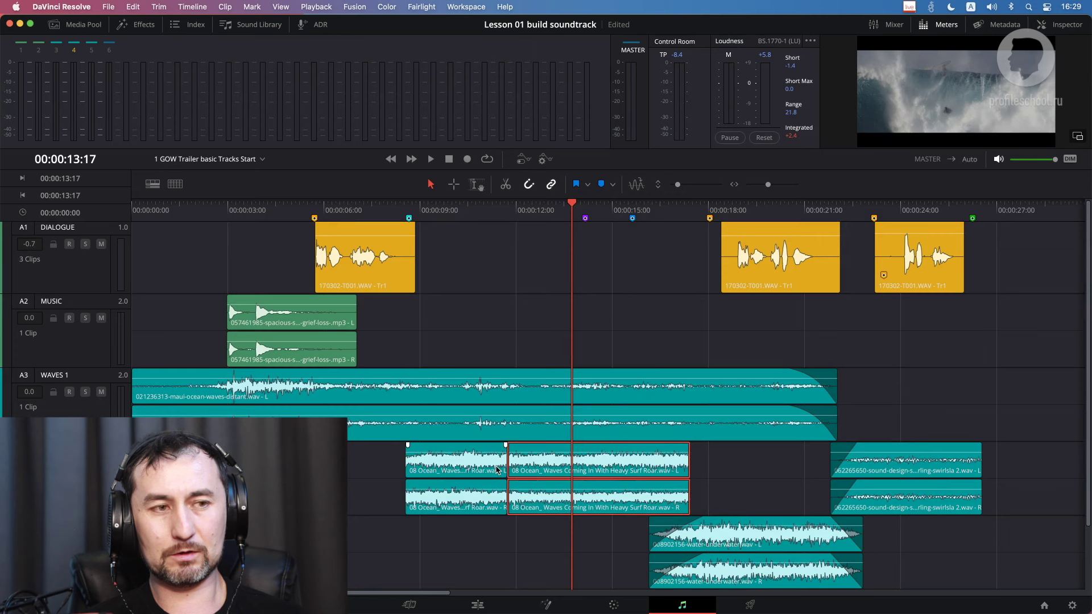
pyautogui.click(492, 365)
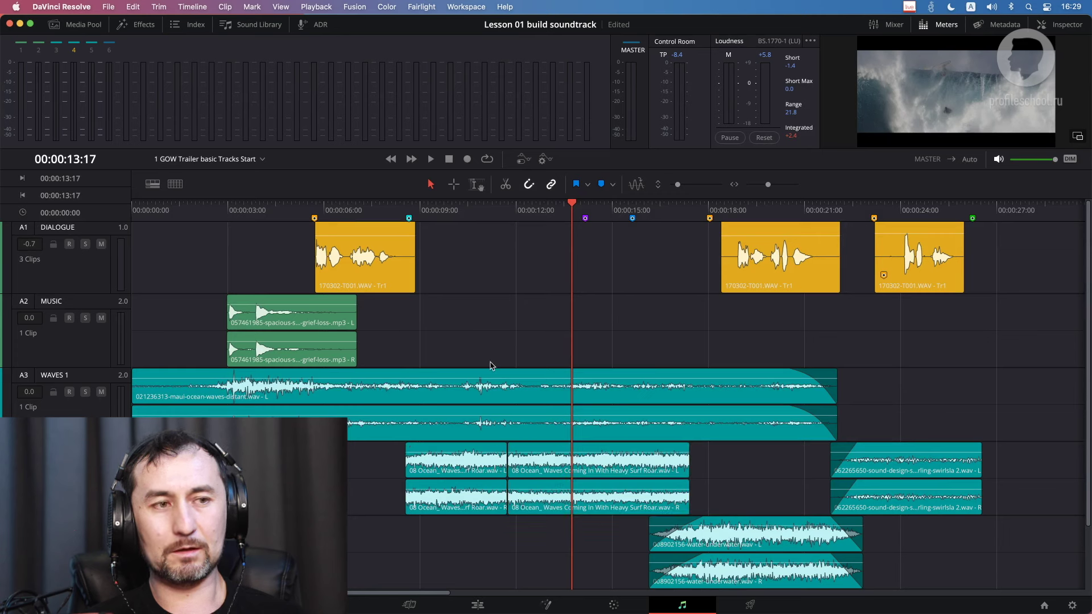
pyautogui.click(492, 475)
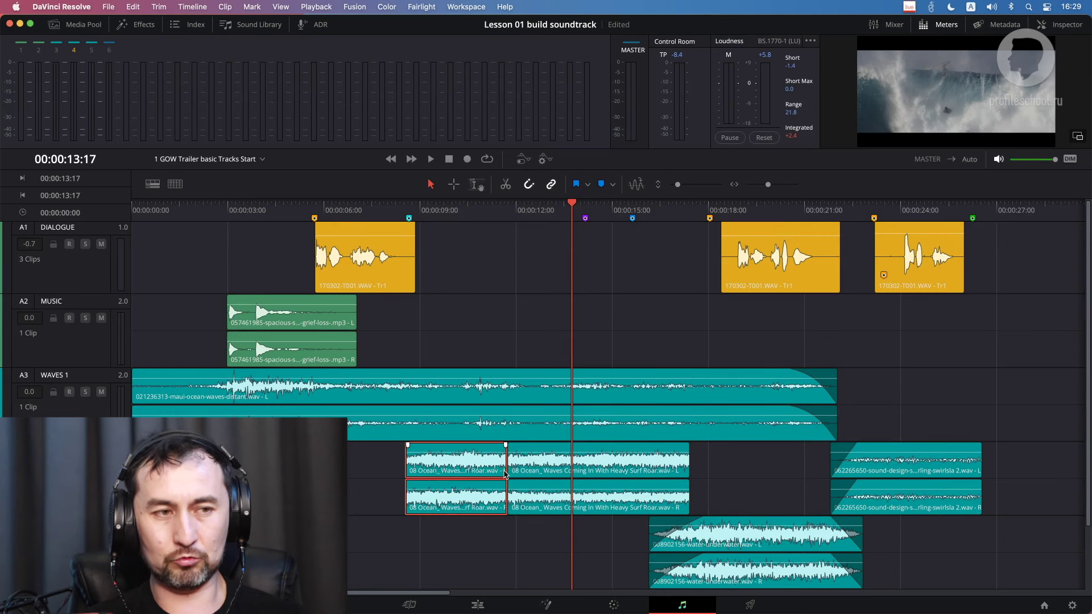
pyautogui.click(454, 184)
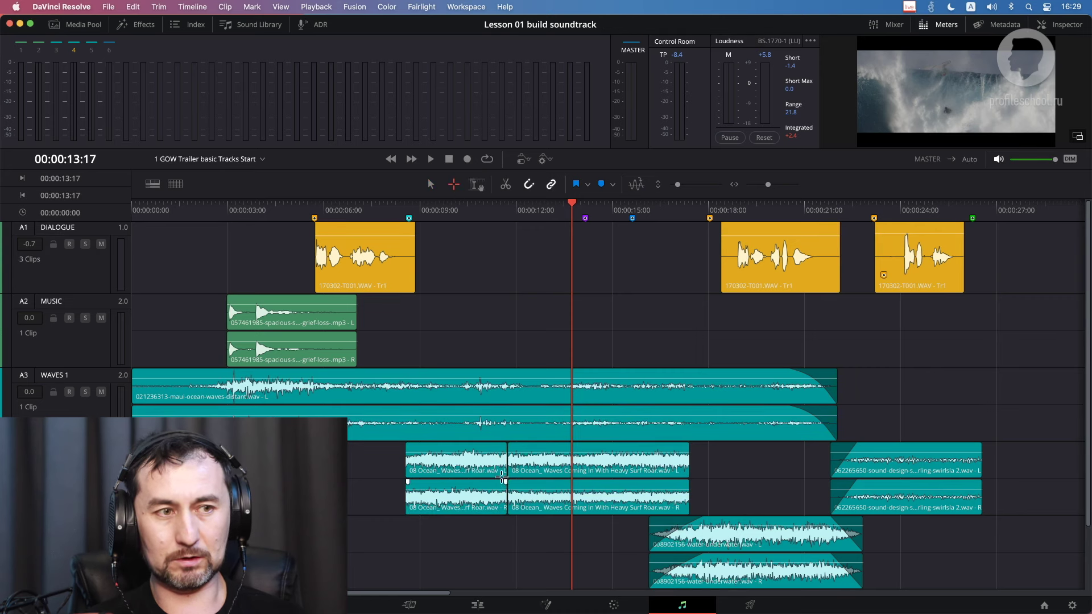
# Mark the 00:00:11:09–00:00:12:07 range across the Ocean Waves cut, then browse the Trim menu
pyautogui.moveTo(493, 343); pyautogui.dragTo(524, 345)
pyautogui.doubleClick(515, 462)
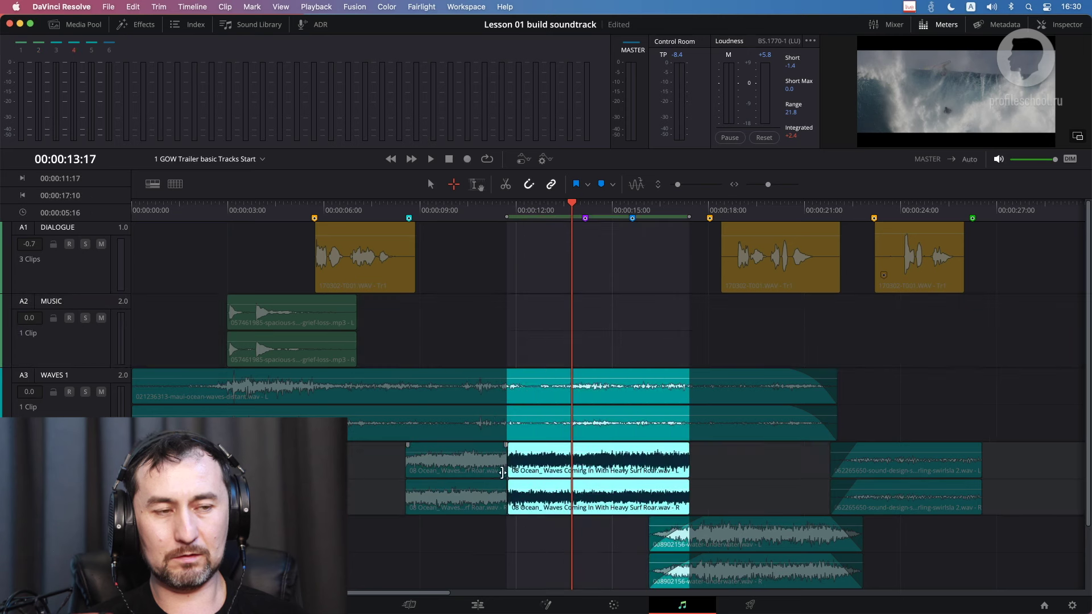
pyautogui.moveTo(501, 472); pyautogui.dragTo(405, 472)
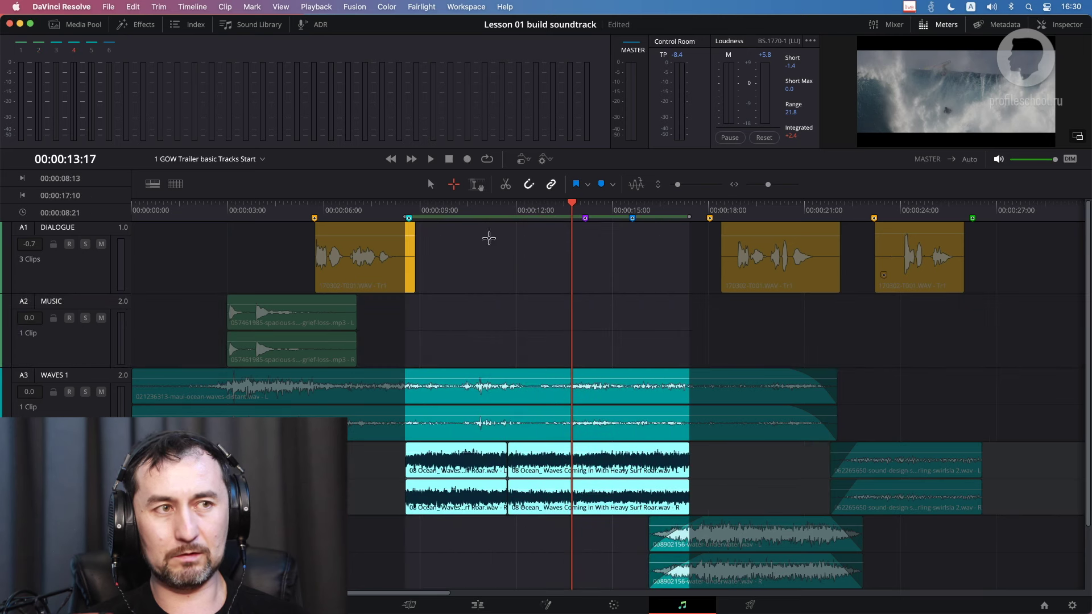
pyautogui.moveTo(407, 217); pyautogui.dragTo(498, 217)
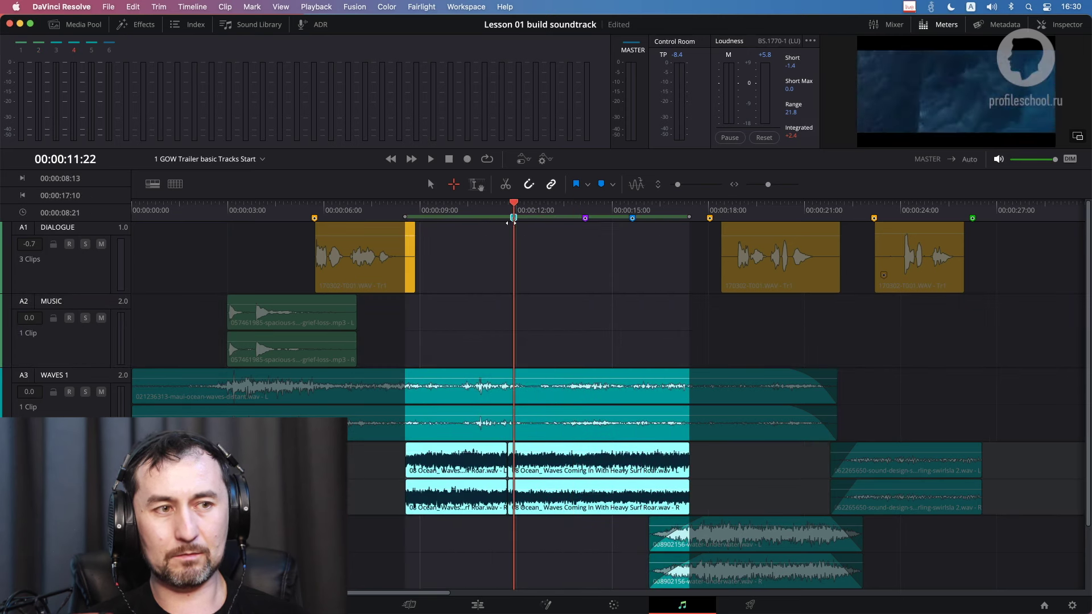
pyautogui.click(481, 274)
pyautogui.click(507, 330)
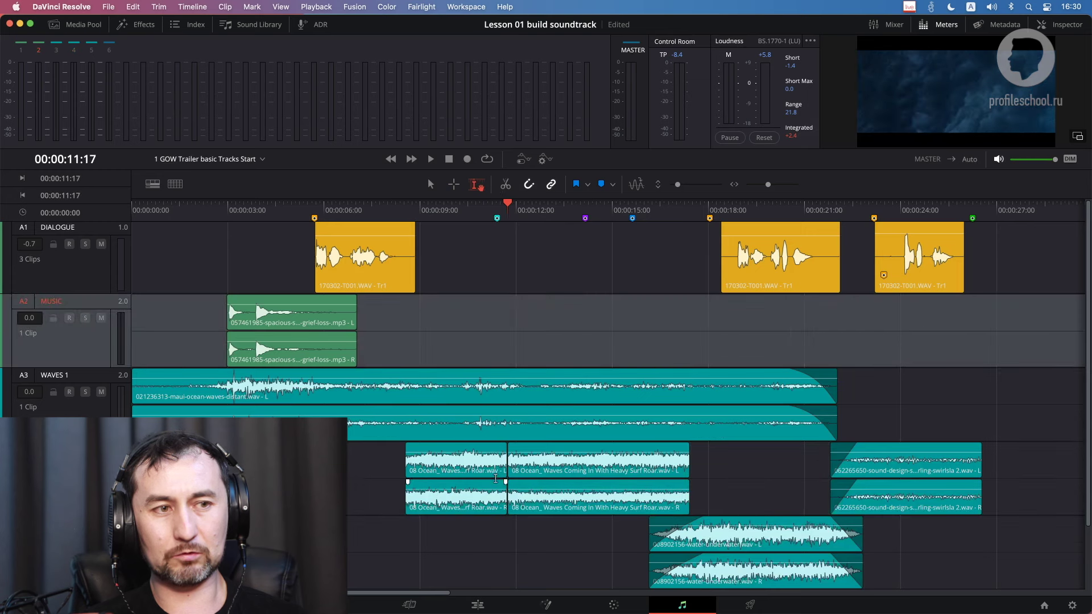
pyautogui.moveTo(496, 471); pyautogui.dragTo(526, 471)
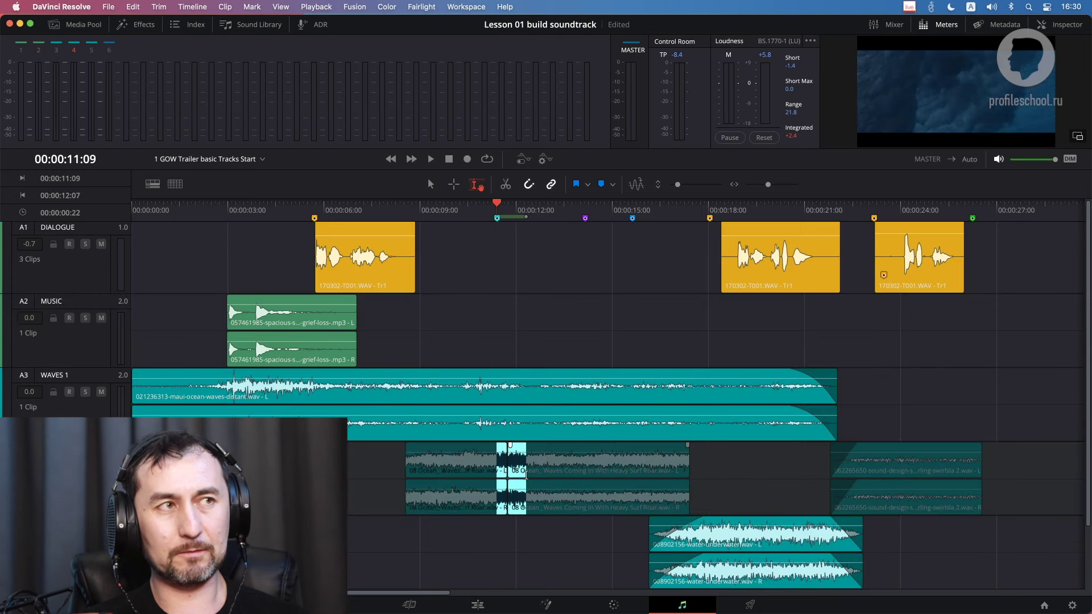
pyautogui.click(157, 6)
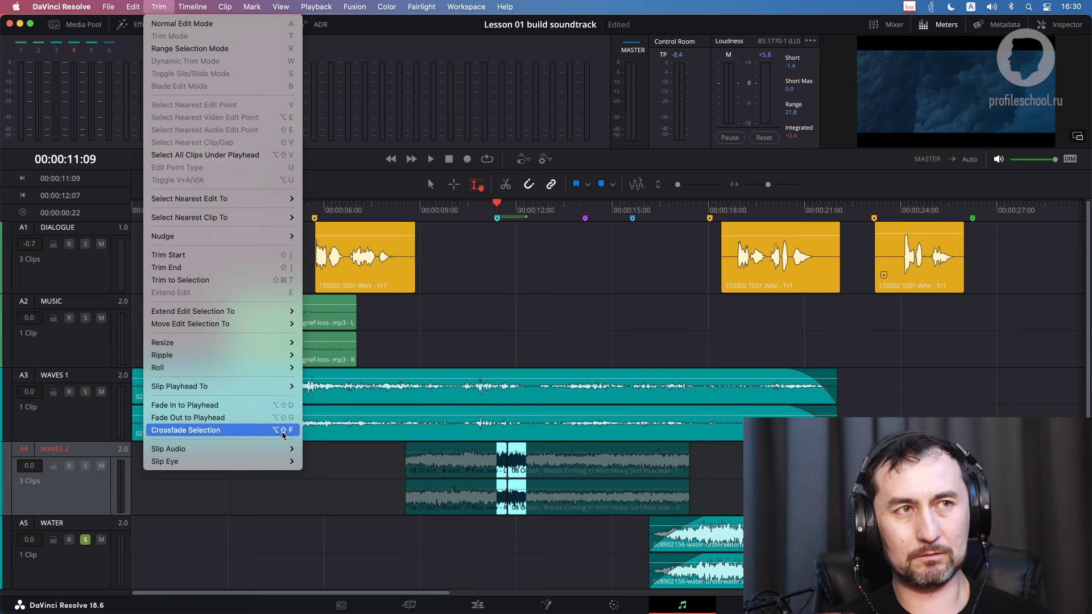
pyautogui.click(556, 4)
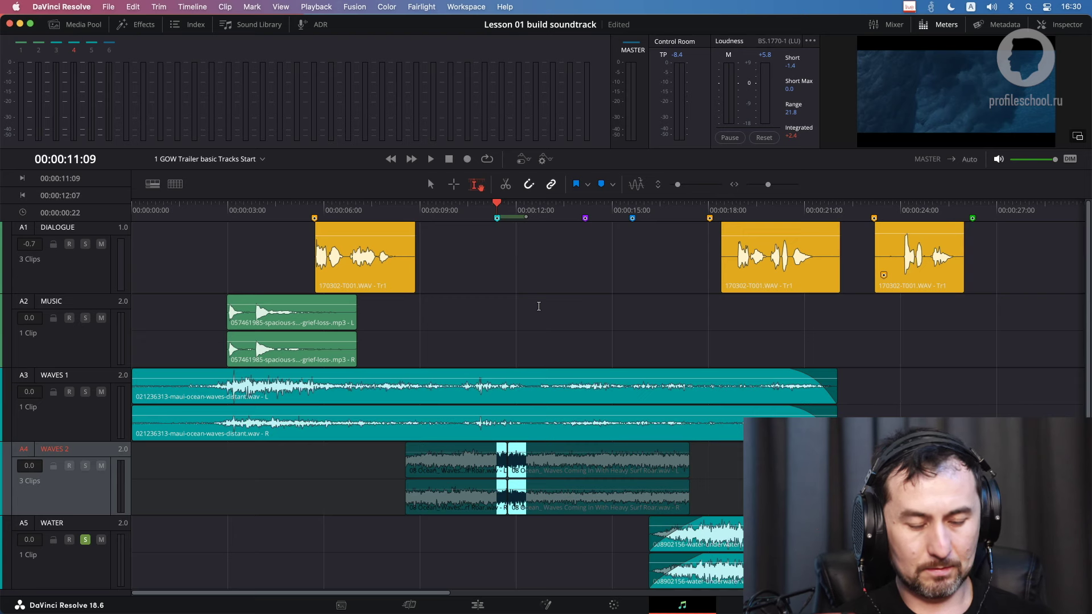
# Crossfade the Ocean Waves clips over the marked range, reshape the curves, and play it back
pyautogui.press('super+t')
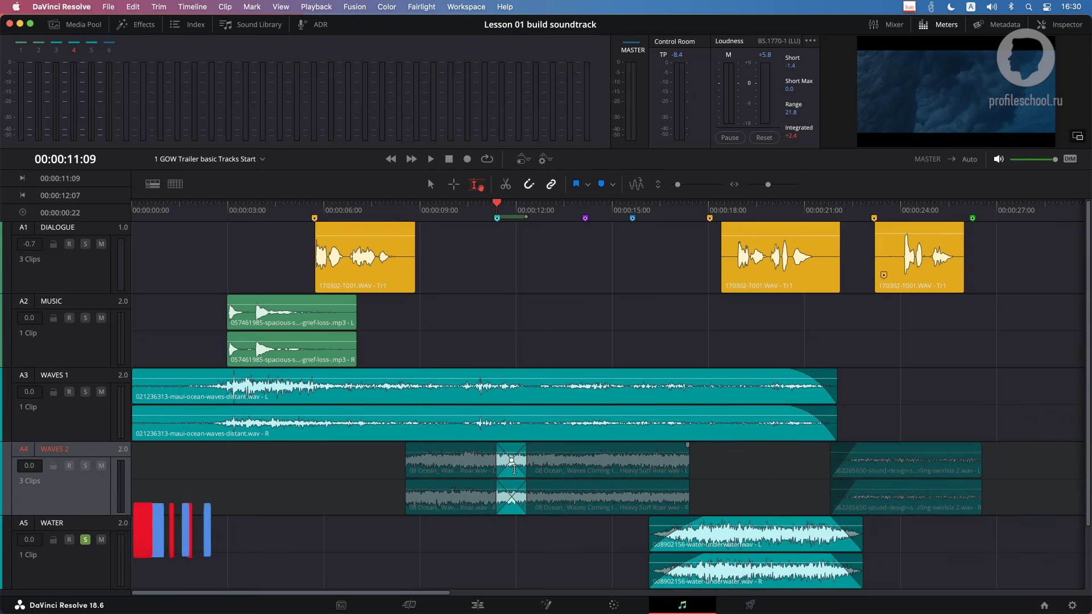
pyautogui.scroll(5, 512, 461)
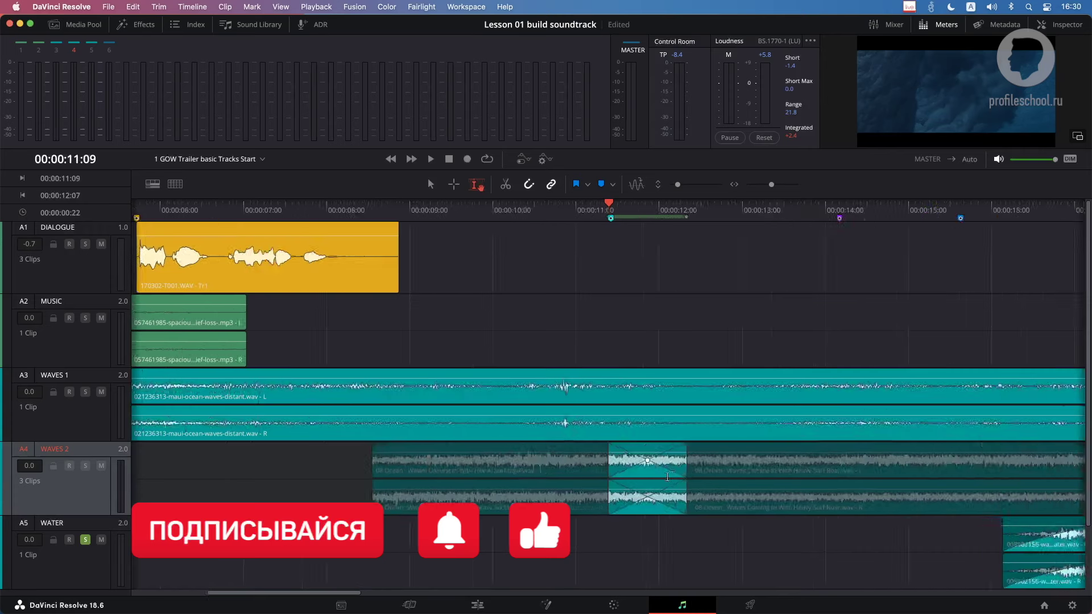
pyautogui.scroll(4, 667, 477)
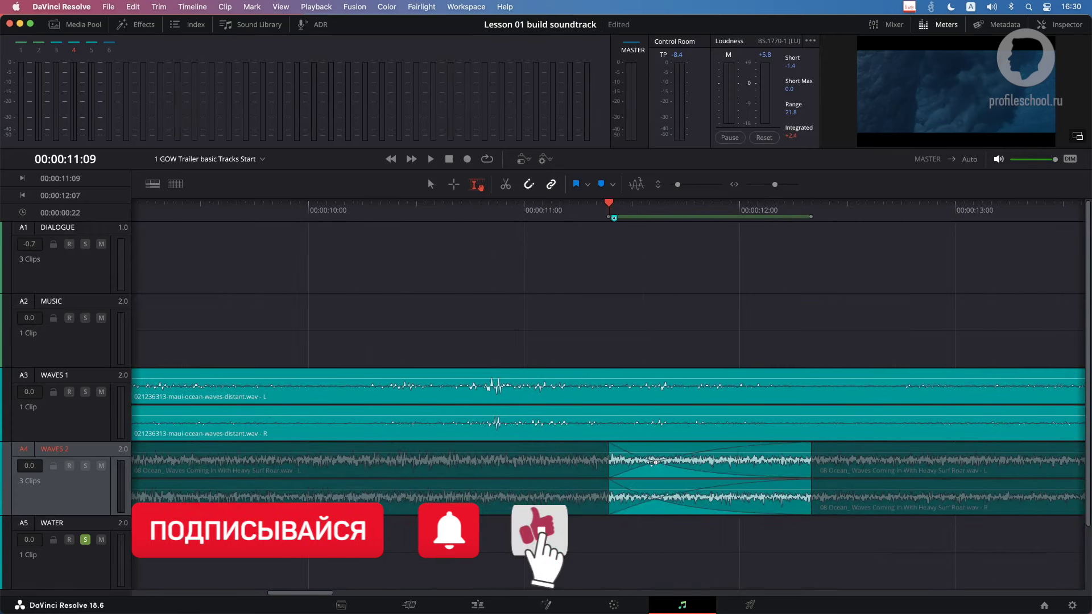
pyautogui.moveTo(697, 467)
pyautogui.mouseDown()
pyautogui.moveTo(751, 462)
pyautogui.moveTo(700, 459)
pyautogui.mouseUp()
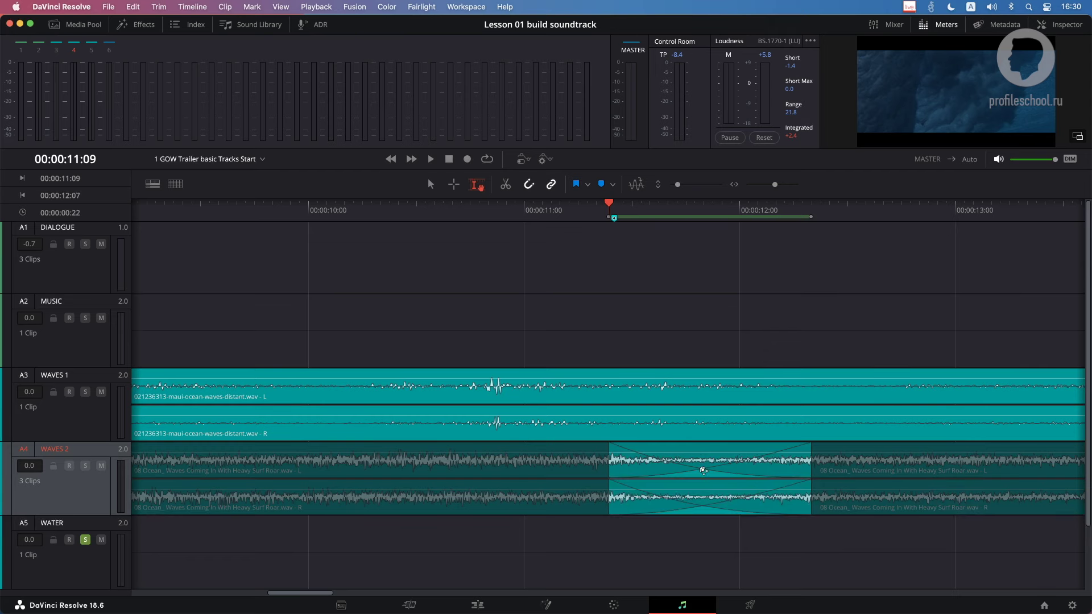
pyautogui.scroll(-1, 710, 464)
pyautogui.scroll(-2, 710, 464)
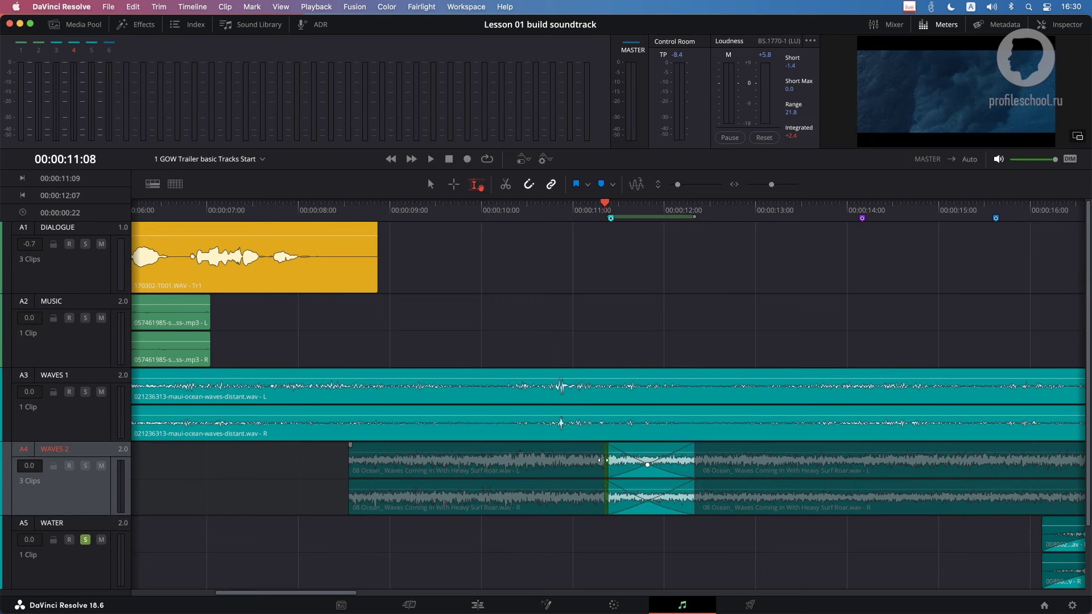
pyautogui.click(513, 461)
pyautogui.click(471, 461)
pyautogui.click(704, 465)
pyautogui.hotkey('alt', '/')
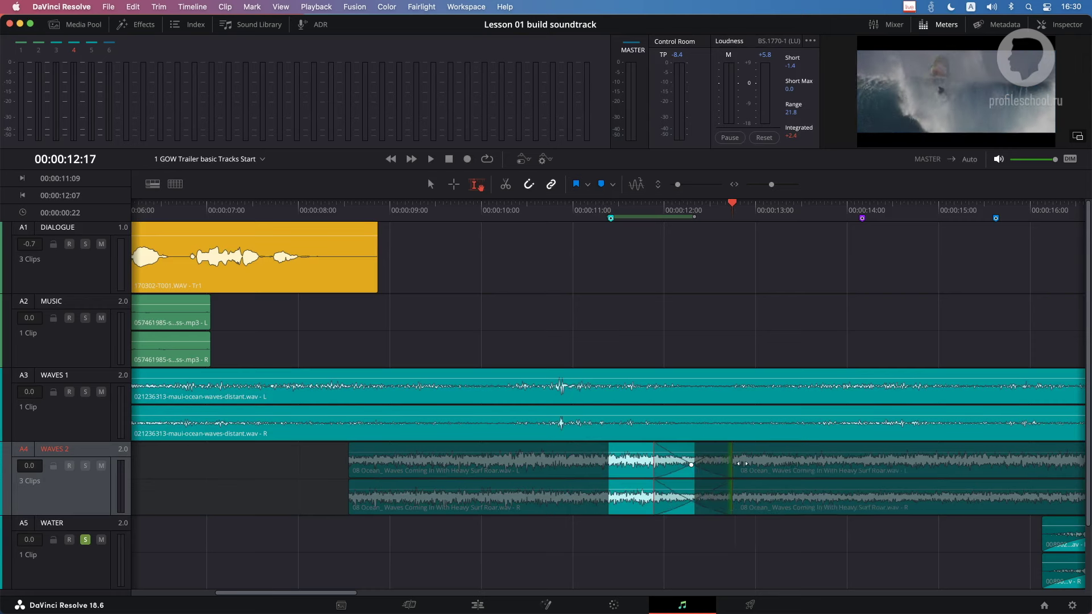
# Shorten the crossfade to 11:21–12:02 and adjust where the first Ocean Waves clip begins
pyautogui.moveTo(673, 464); pyautogui.dragTo(659, 463)
pyautogui.click(654, 461)
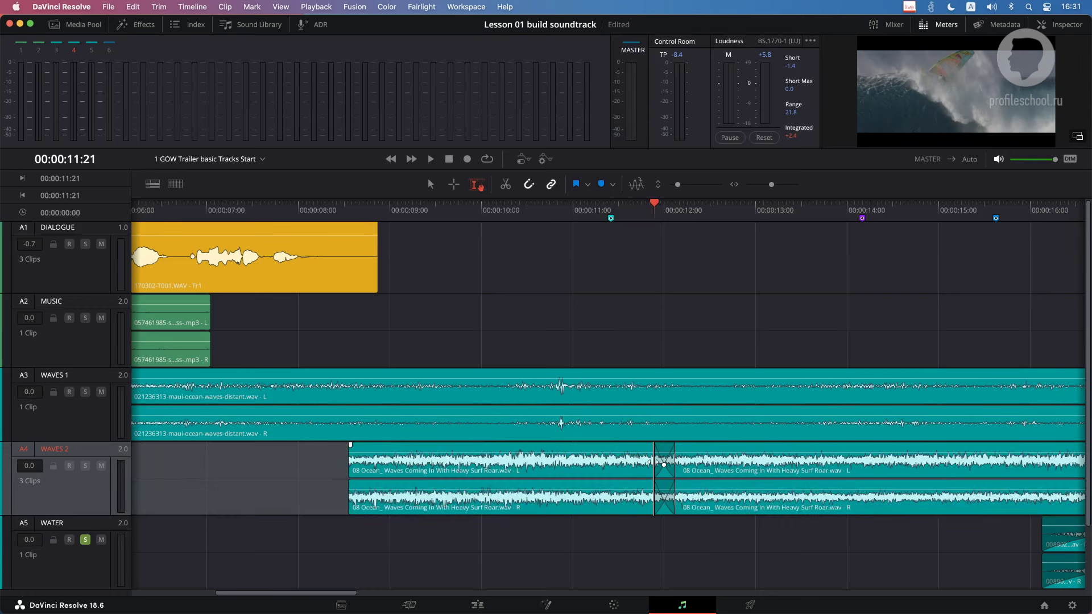
pyautogui.click(332, 461)
pyautogui.click(351, 450)
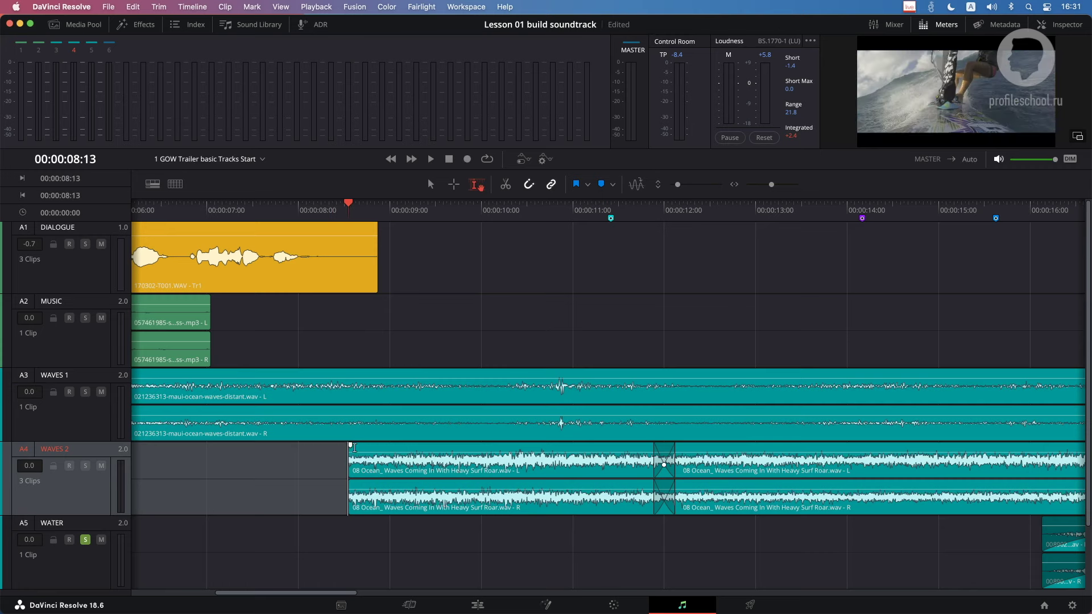
pyautogui.moveTo(351, 445)
pyautogui.mouseDown()
pyautogui.moveTo(316, 446)
pyautogui.moveTo(341, 451)
pyautogui.mouseUp()
pyautogui.scroll(-5, 487, 478)
# Range-select the opening of the first Ocean Waves clip on WAVES 2 and fade it in to the playhead
pyautogui.click(699, 477)
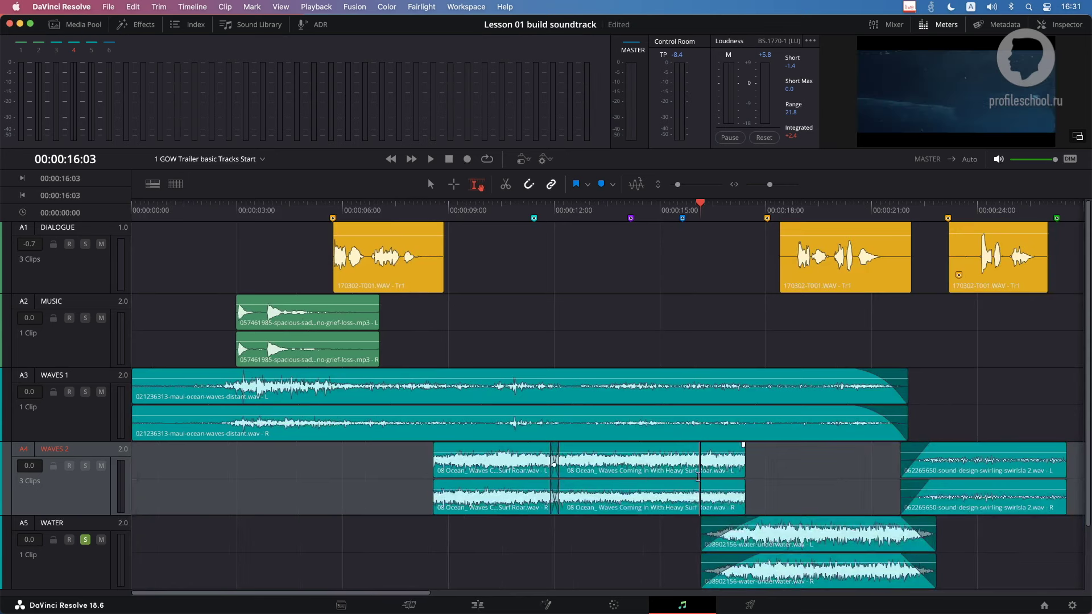
pyautogui.click(744, 446)
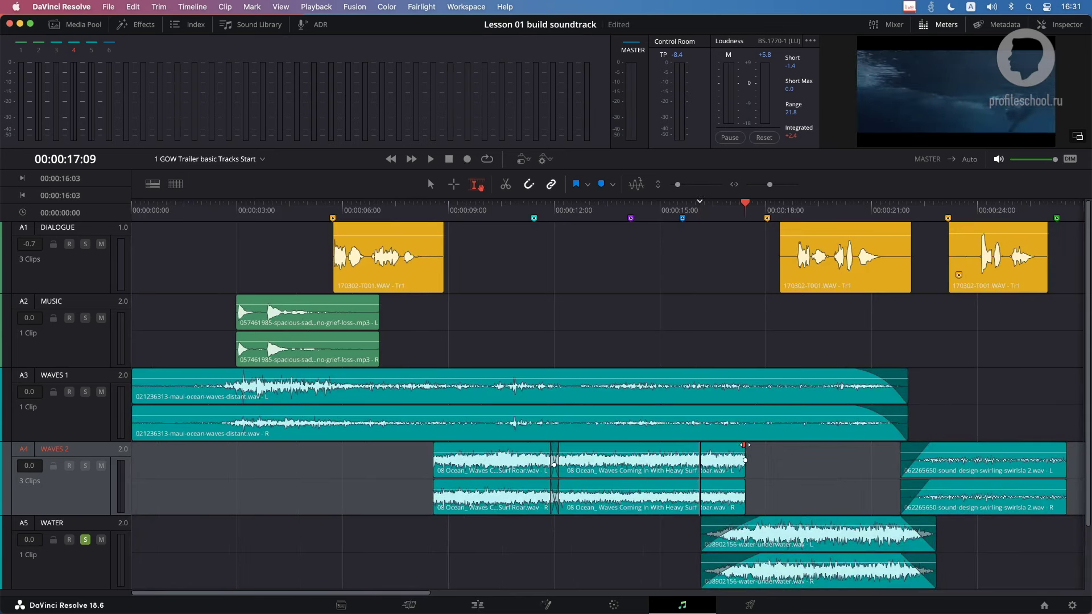
pyautogui.moveTo(394, 460); pyautogui.dragTo(445, 467)
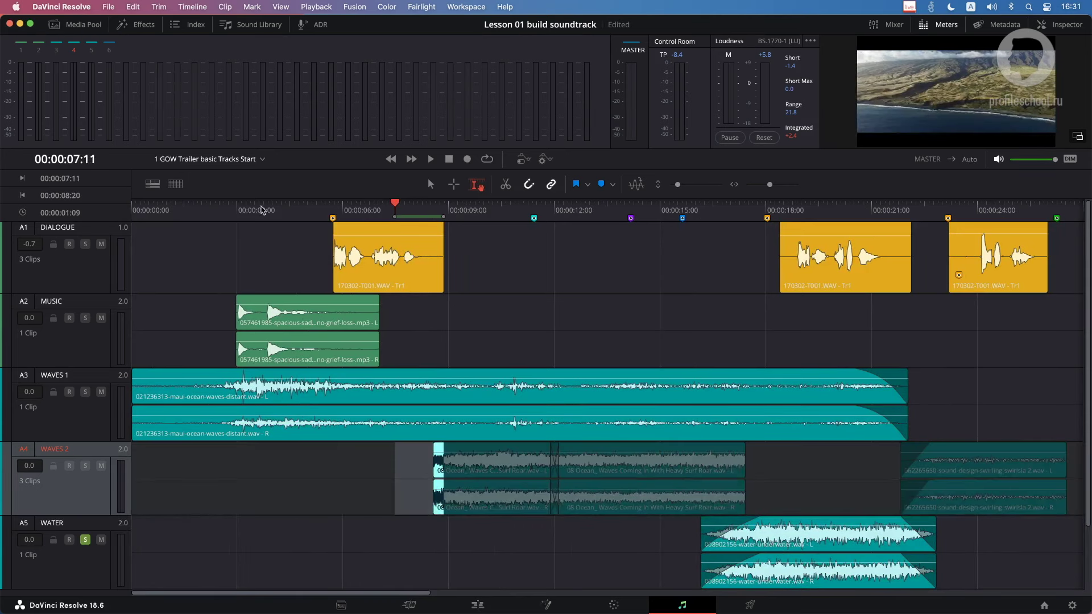
pyautogui.click(167, 7)
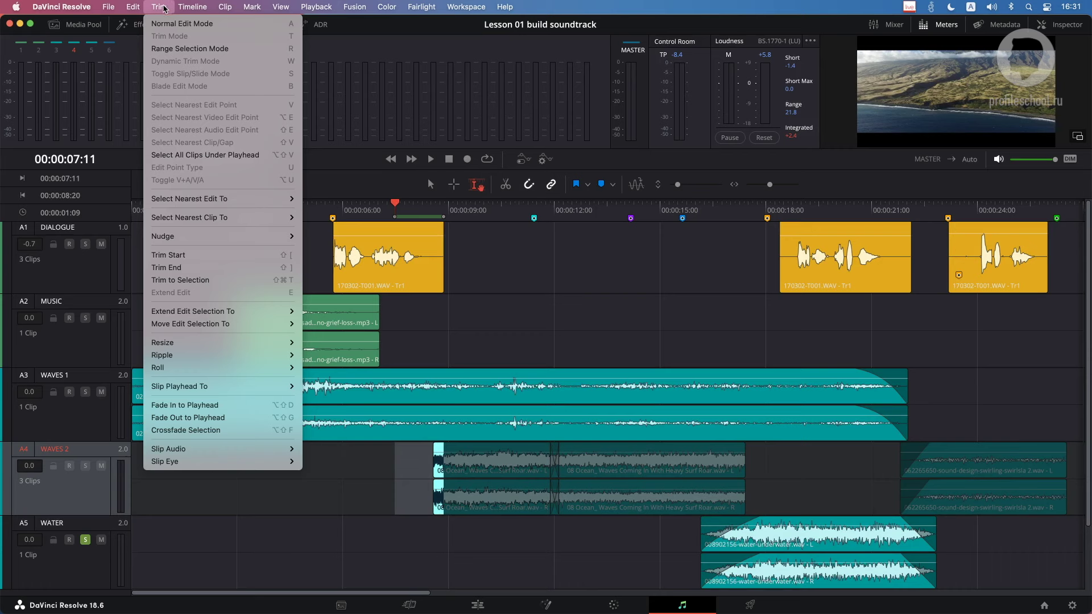
pyautogui.click(277, 410)
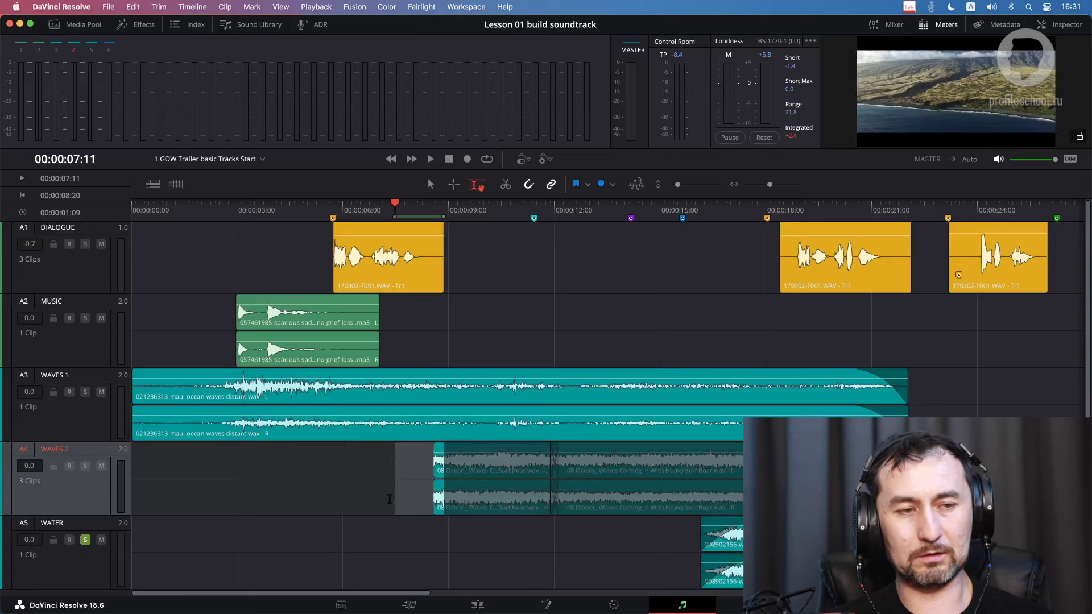
# Redo the fade-in over the re-marked clip start, with the playhead at 00:00:09:04
pyautogui.click(415, 487)
pyautogui.click(455, 483)
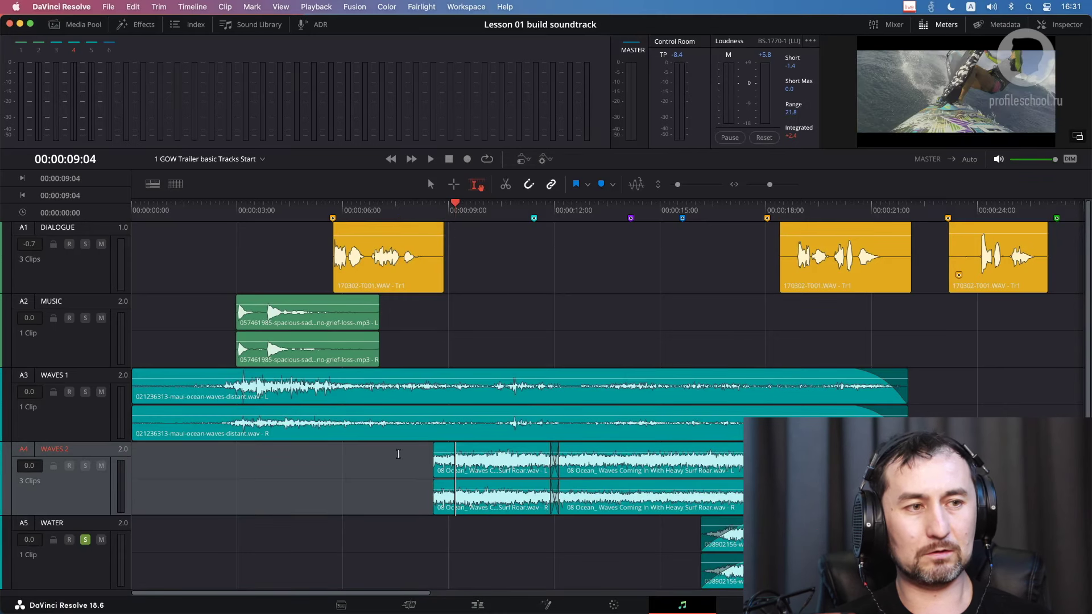
pyautogui.moveTo(411, 455); pyautogui.dragTo(477, 499)
pyautogui.click(159, 7)
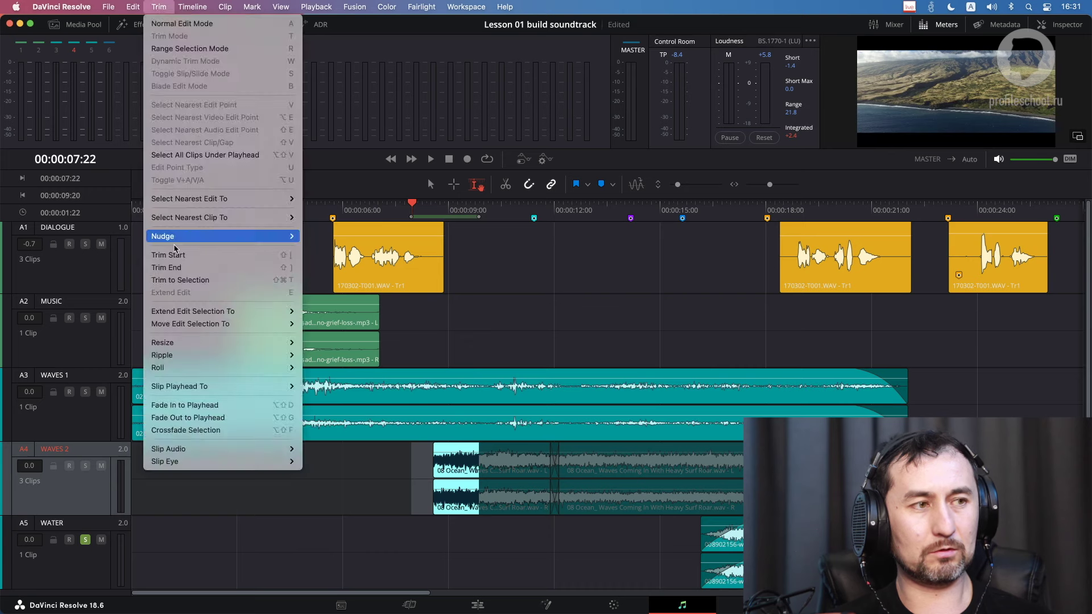
pyautogui.click(188, 405)
pyautogui.click(380, 488)
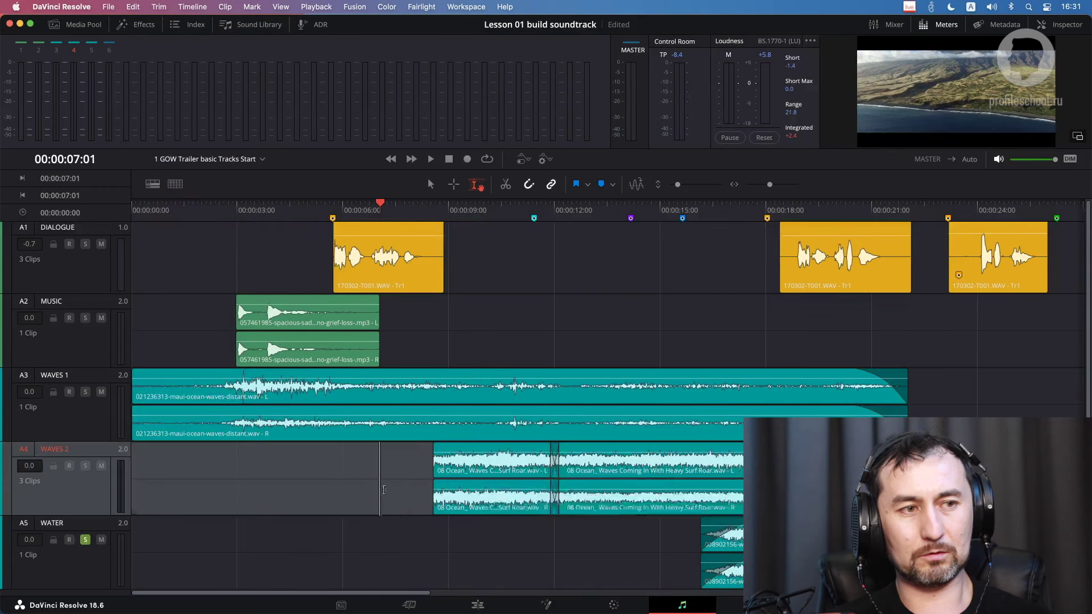
pyautogui.click(456, 467)
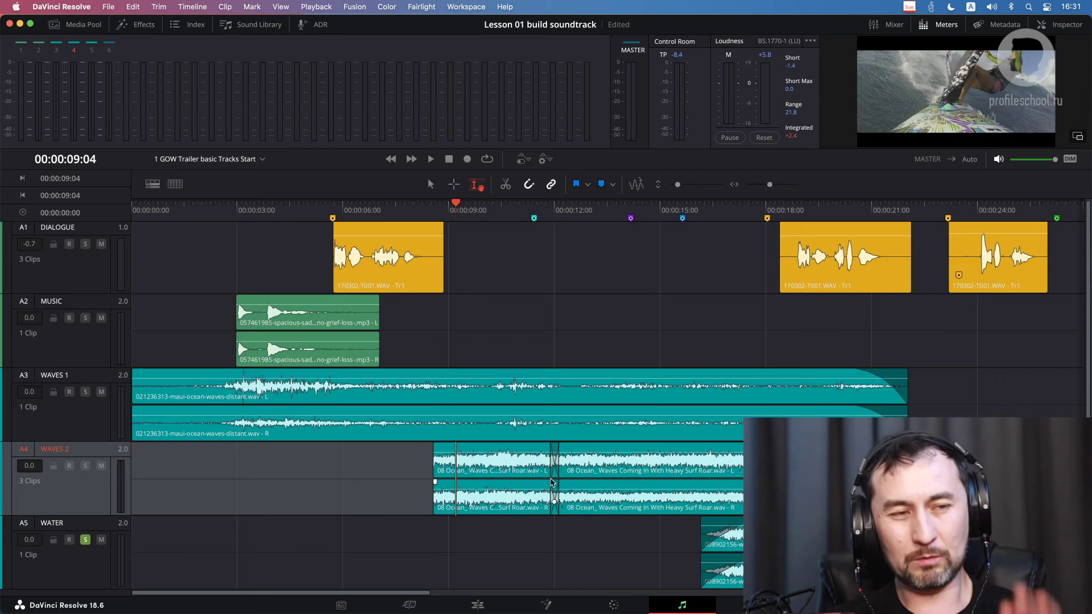
# Scroll to the A5 WATER track and turn off its solo
pyautogui.scroll(-1, 610, 470)
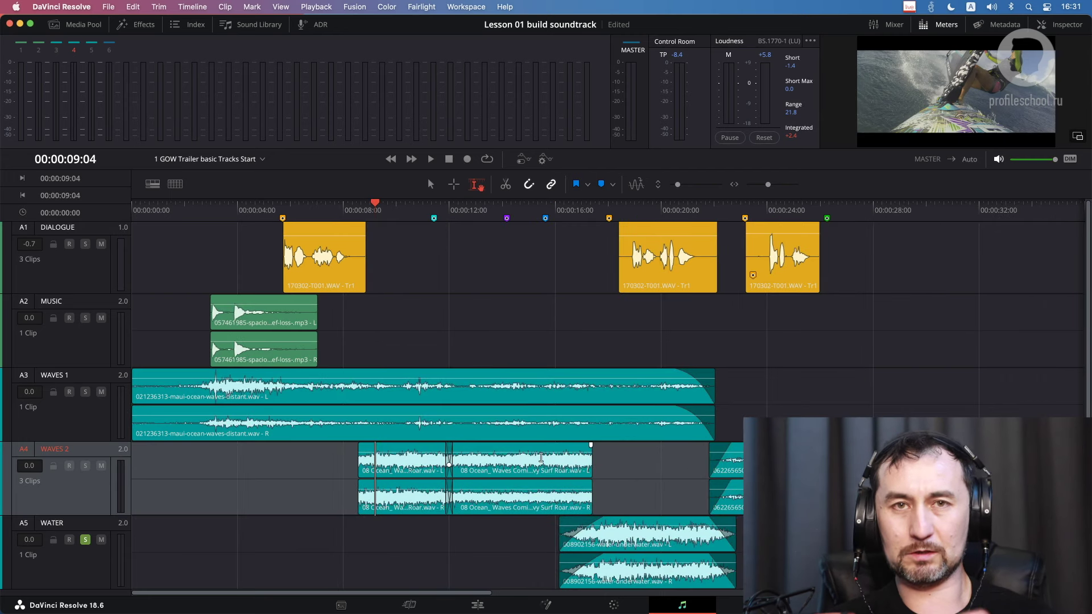
pyautogui.scroll(-1, 542, 458)
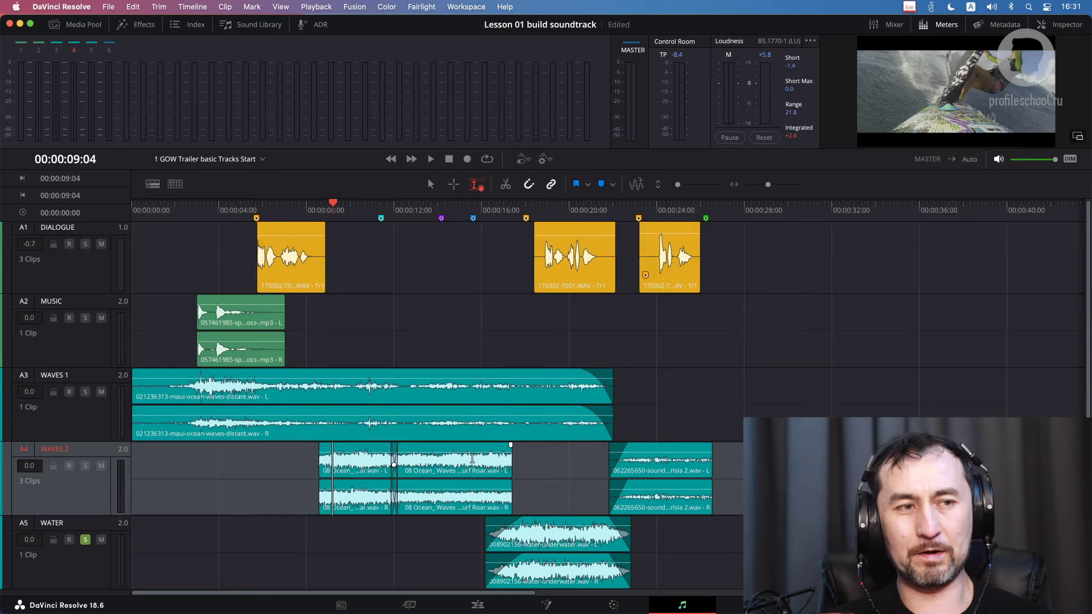
pyautogui.scroll(-2, 472, 459)
pyautogui.scroll(2, 471, 456)
pyautogui.scroll(1, 398, 449)
pyautogui.scroll(-1, 307, 445)
pyautogui.scroll(-2, 116, 340)
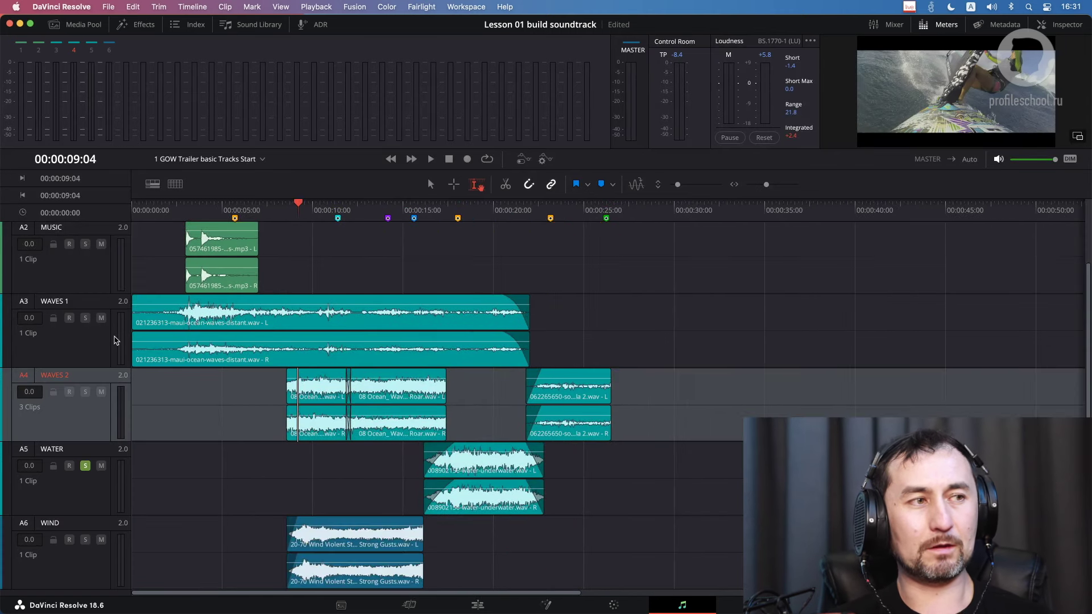
pyautogui.scroll(-1, 116, 340)
pyautogui.scroll(-1, 115, 338)
pyautogui.scroll(-1, 114, 337)
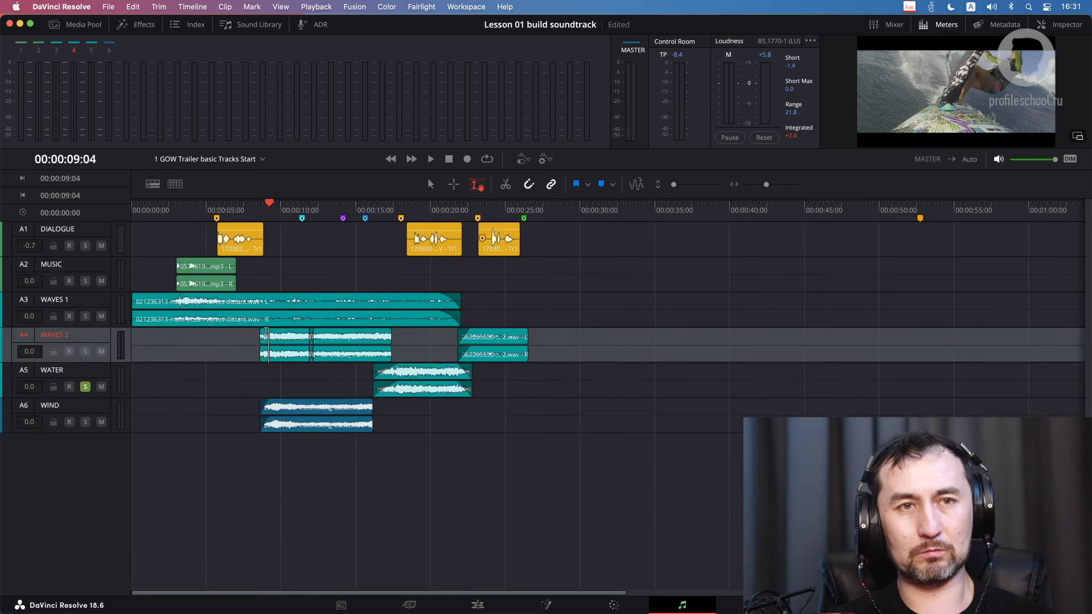
pyautogui.scroll(-1, 639, 312)
pyautogui.scroll(-1, 639, 312)
pyautogui.scroll(-1, 626, 310)
pyautogui.scroll(1, 378, 299)
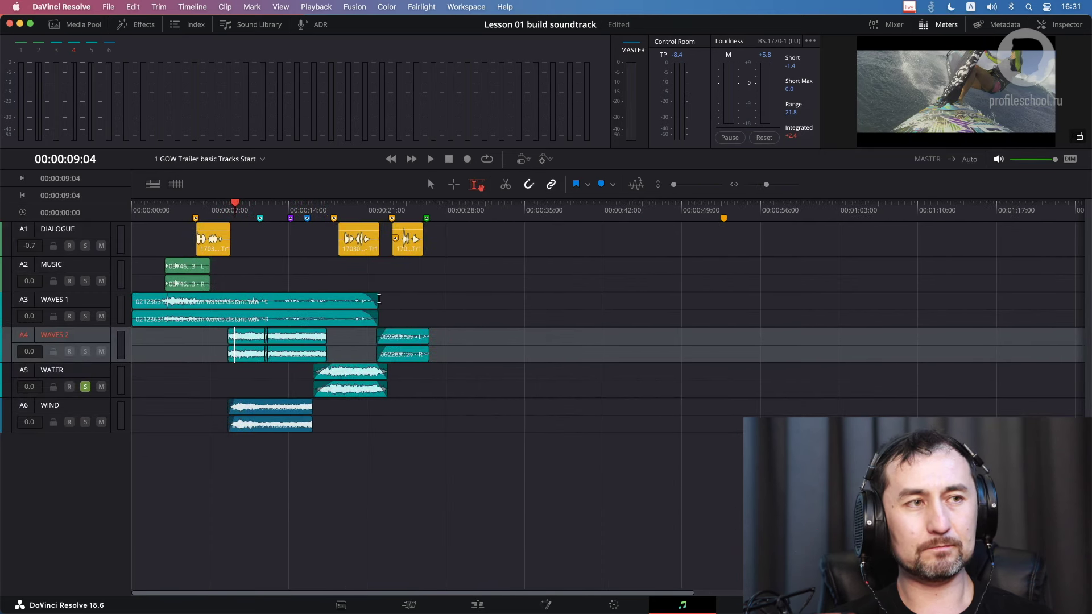
pyautogui.scroll(1, 94, 255)
pyautogui.click(86, 414)
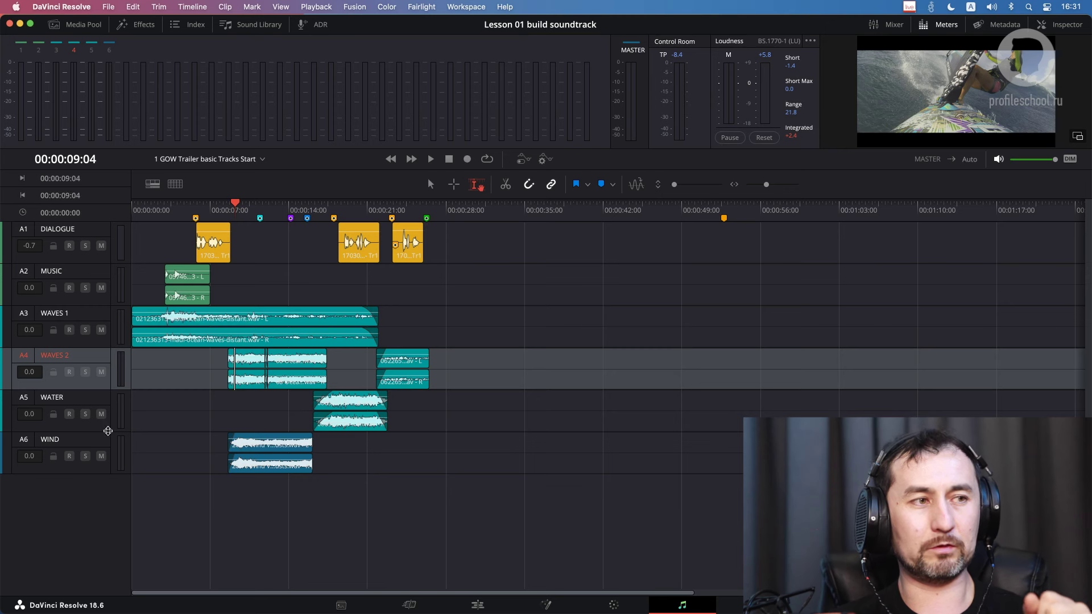
# Make the A1 DIALOGUE track taller and select its first clip
pyautogui.click(202, 376)
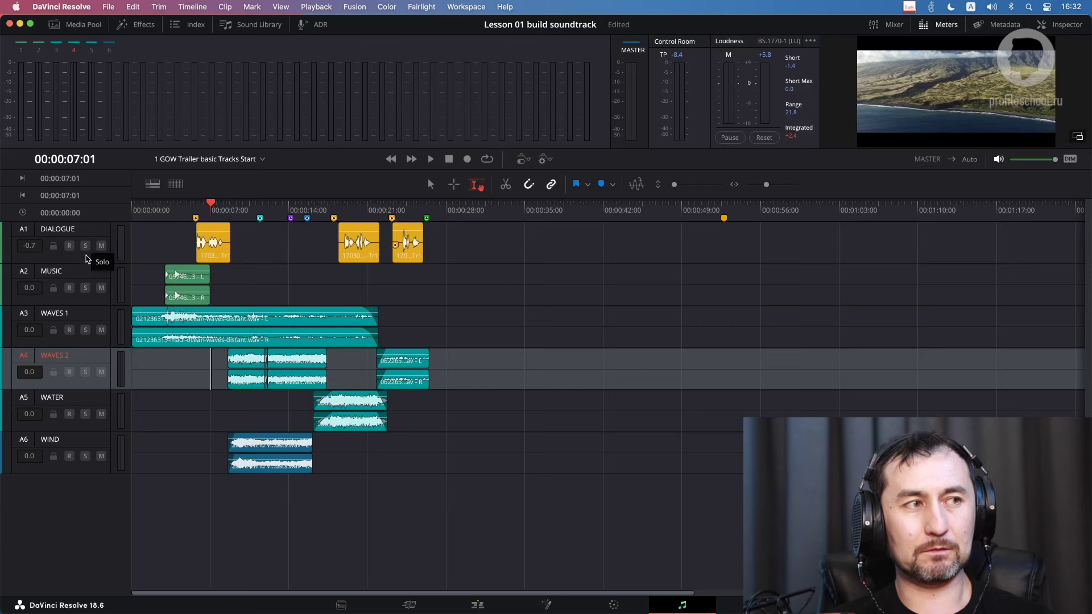
pyautogui.moveTo(87, 262); pyautogui.dragTo(88, 340)
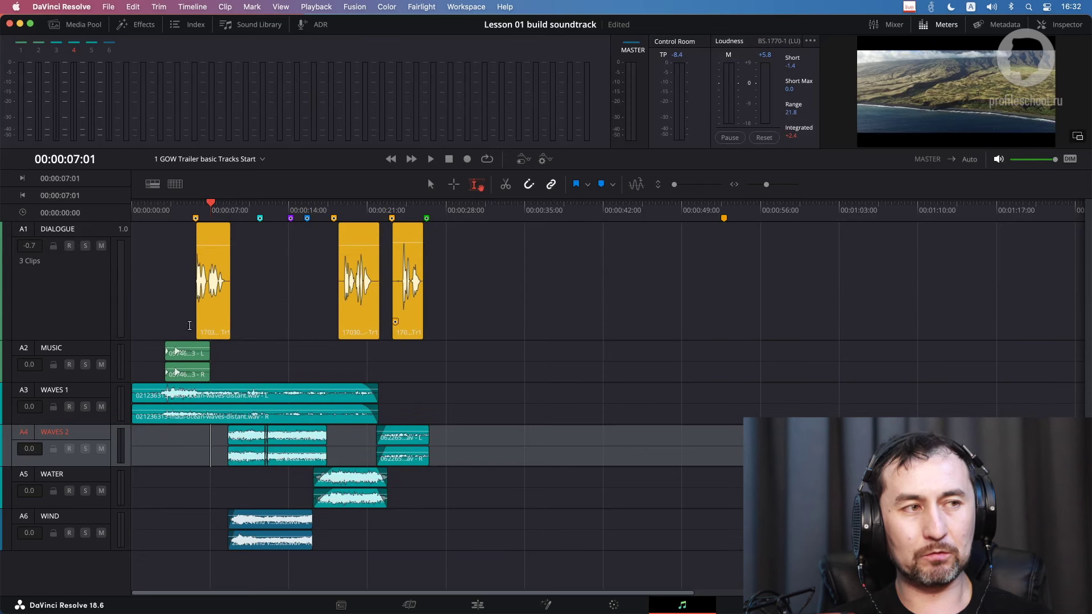
pyautogui.click(213, 316)
# Trim the first DIALOGUE clip's end shorter after undoing a trial trim
pyautogui.moveTo(228, 332); pyautogui.dragTo(303, 329)
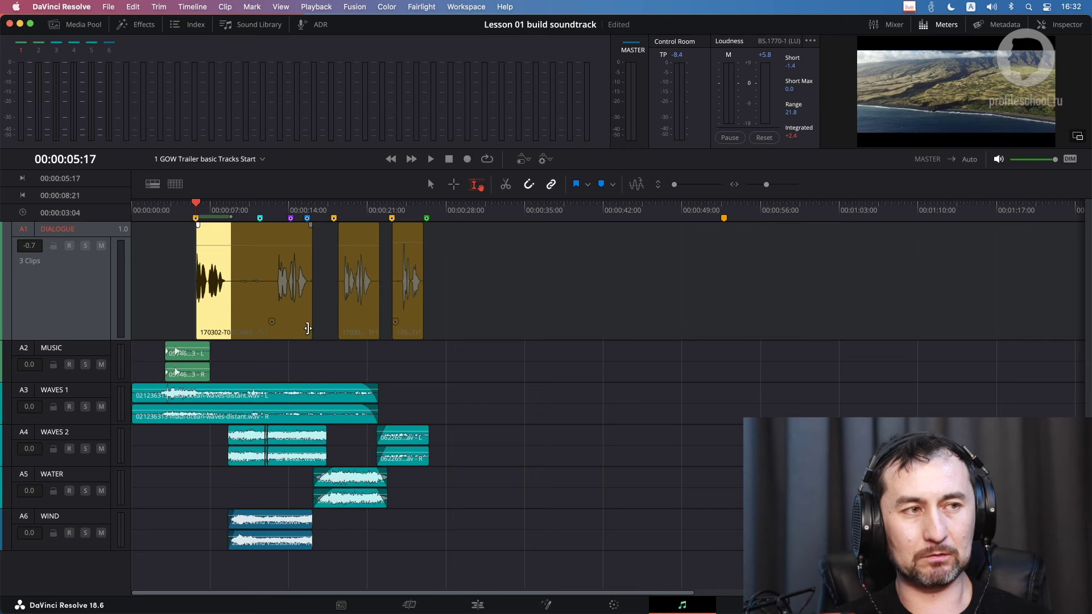
pyautogui.moveTo(307, 328); pyautogui.dragTo(220, 329)
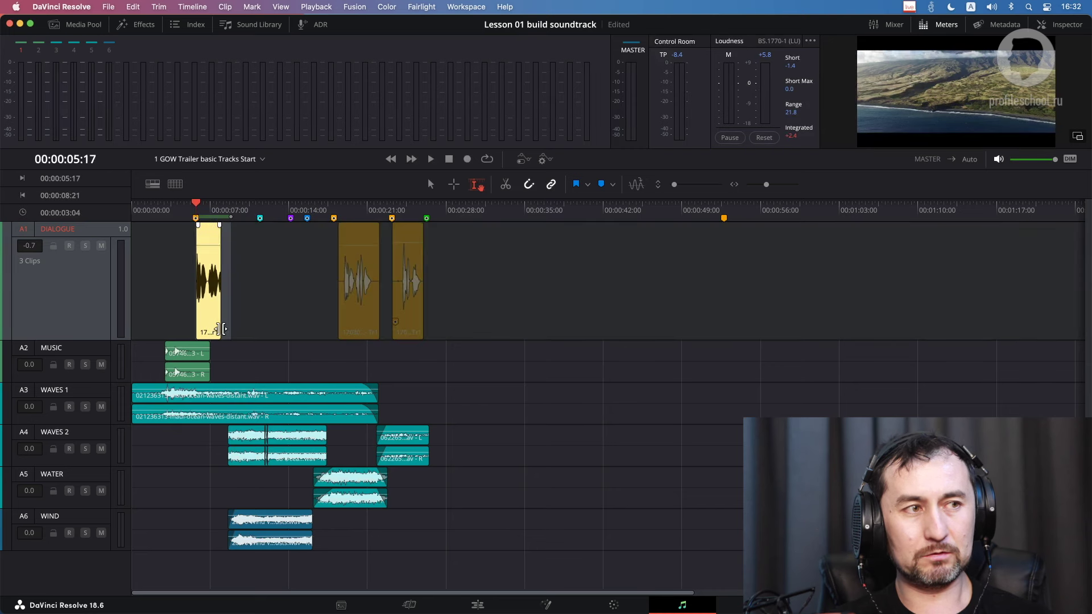
pyautogui.press('super+z')
pyautogui.moveTo(196, 323); pyautogui.dragTo(197, 324)
pyautogui.moveTo(290, 324); pyautogui.dragTo(227, 319)
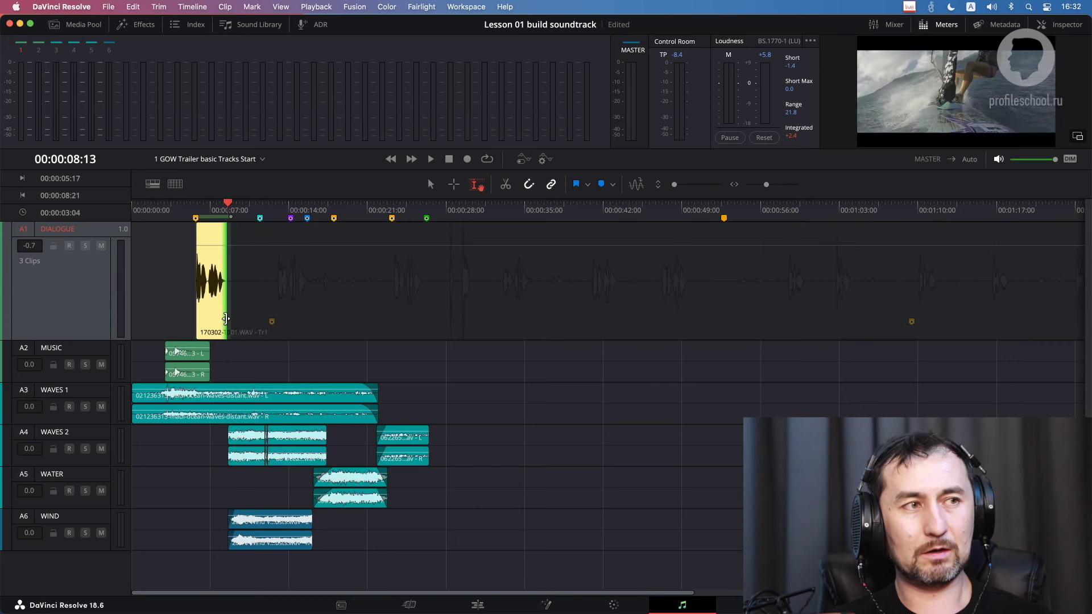
# Zoom in, play back the trimmed dialogue clip, then zoom the timeline back out
pyautogui.press('super+minus')
pyautogui.press('super+equal')
pyautogui.press('super+equal')
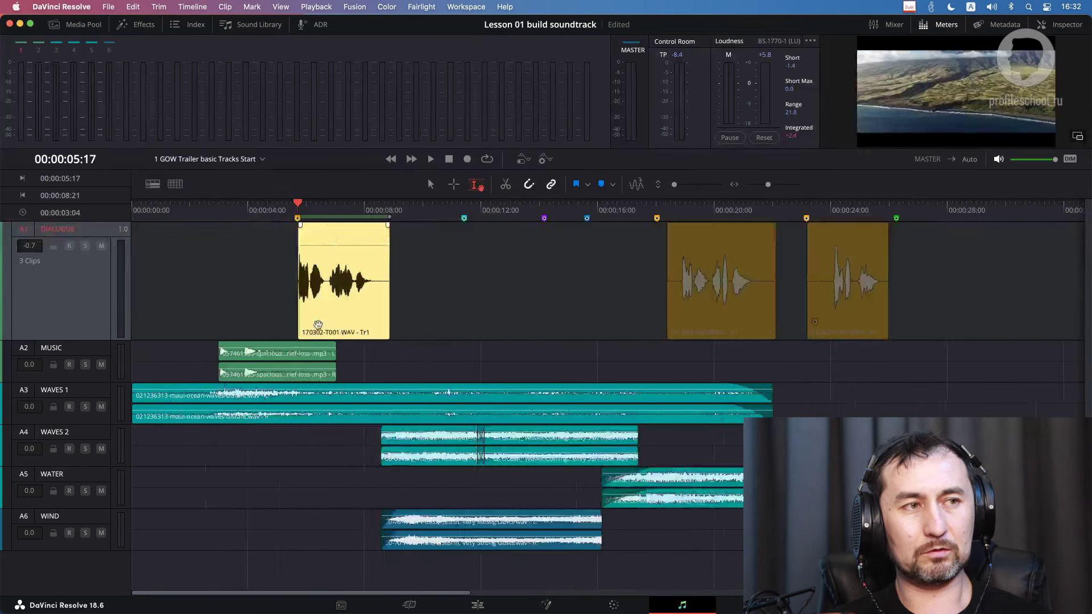
pyautogui.press('super+equal')
pyautogui.click(459, 208)
pyautogui.press('space')
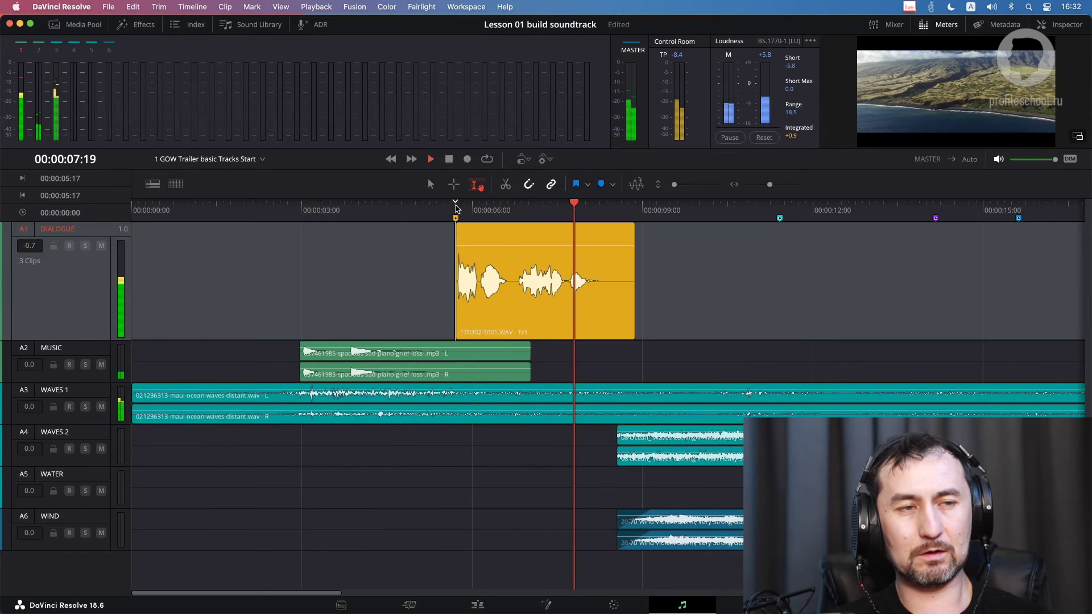
pyautogui.press('space')
pyautogui.press('super+minus')
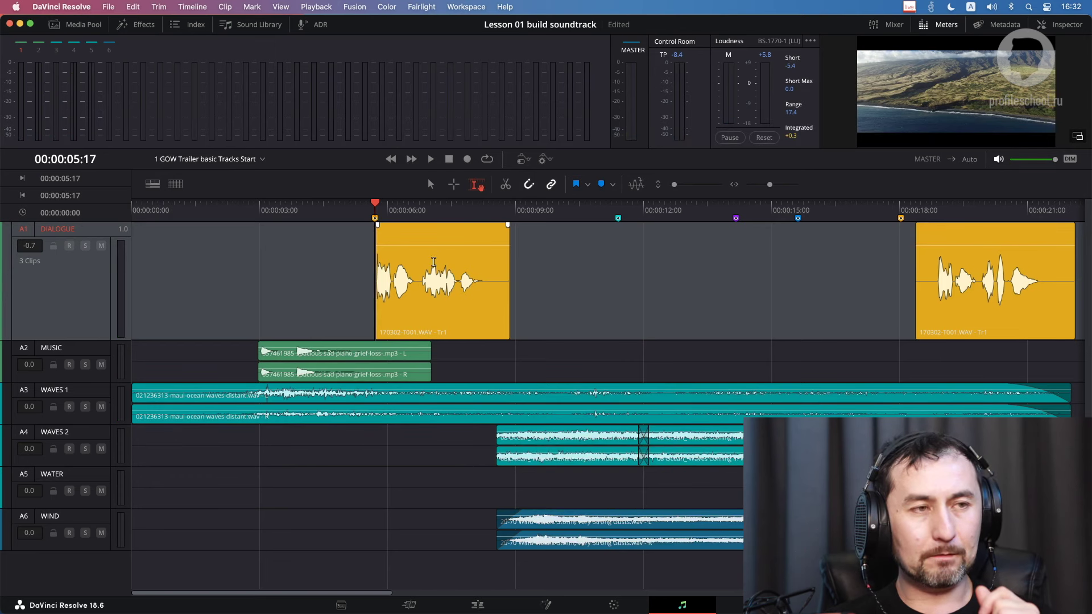
pyautogui.press('super+minus')
pyautogui.press('super+minus')
# Apply Elastic Wave > Voice to the first DIALOGUE clip and park the playhead inside it
pyautogui.rightClick(330, 293)
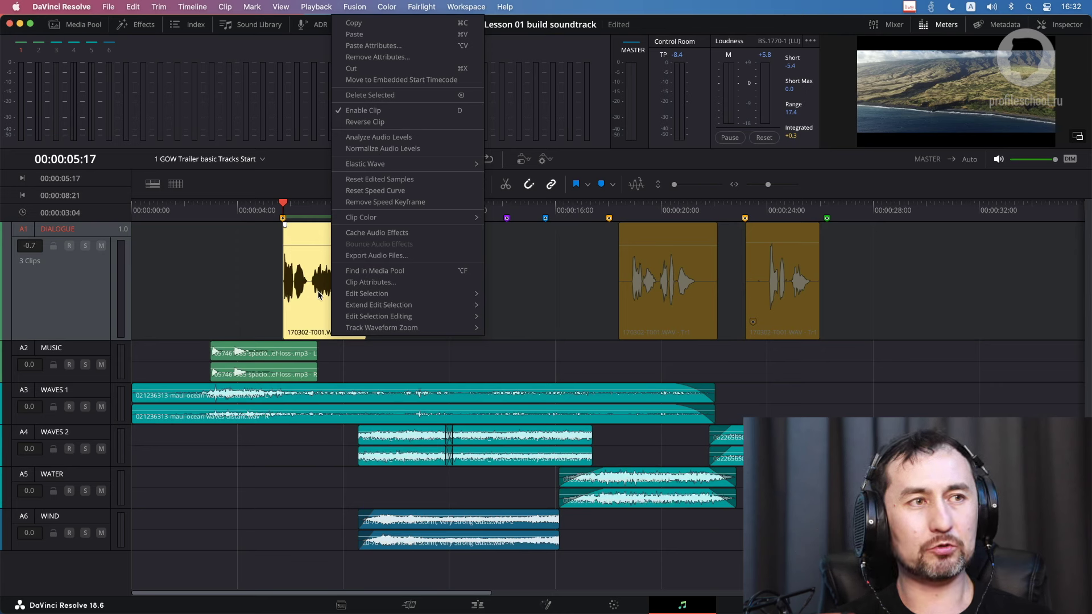
pyautogui.moveTo(398, 166)
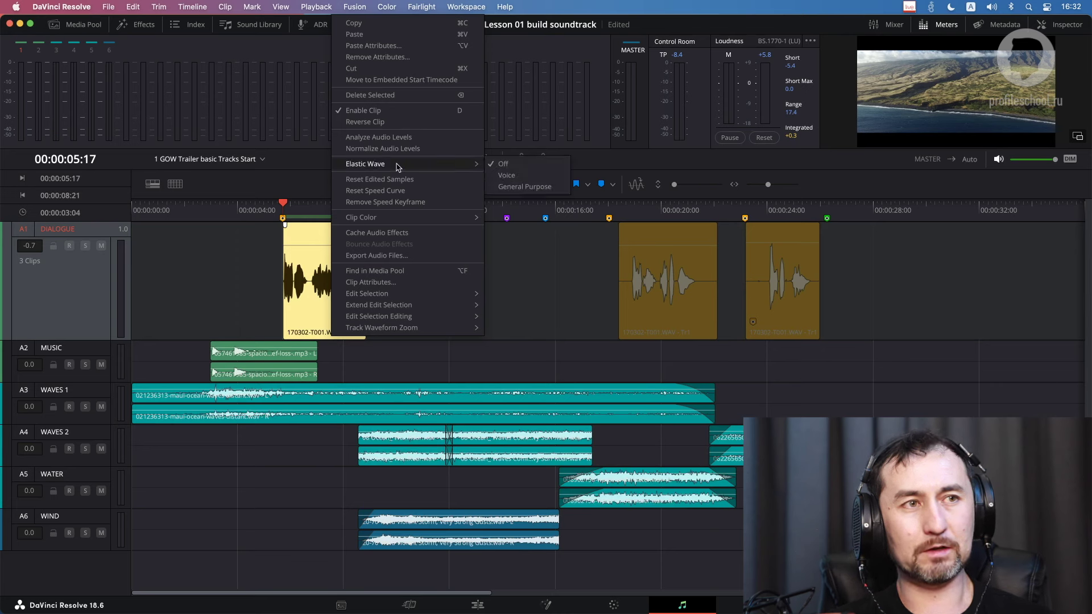
pyautogui.click(522, 177)
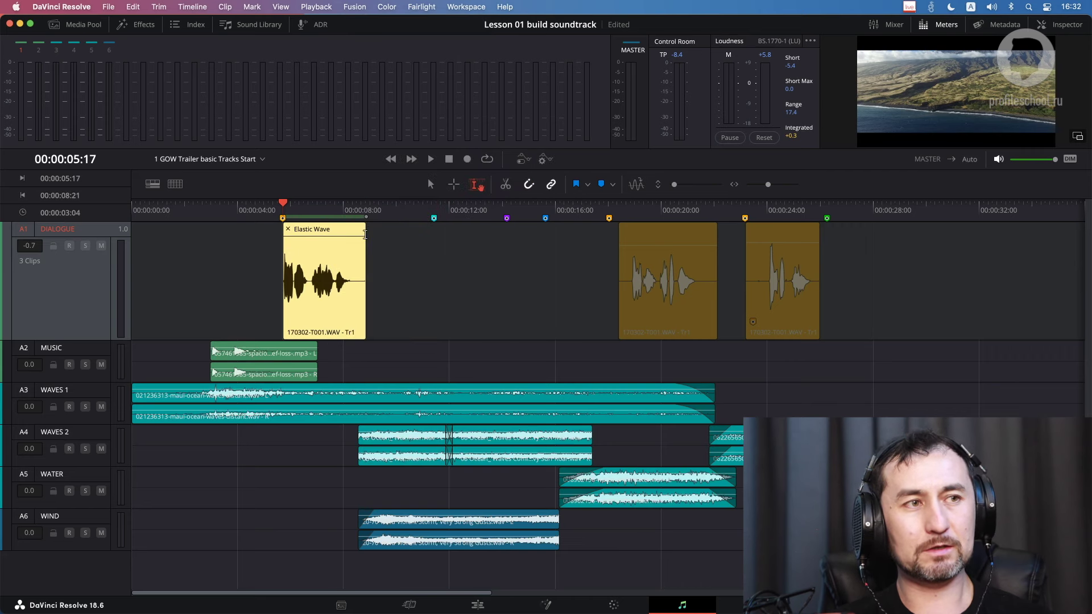
pyautogui.click(298, 273)
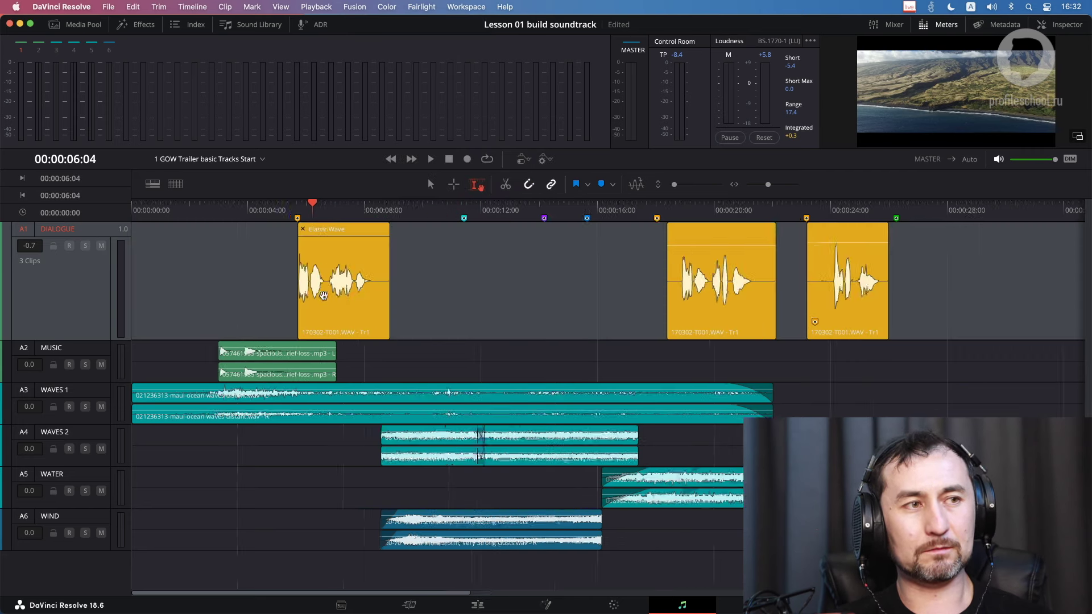
pyautogui.scroll(5, 693, 305)
pyautogui.scroll(3, 693, 304)
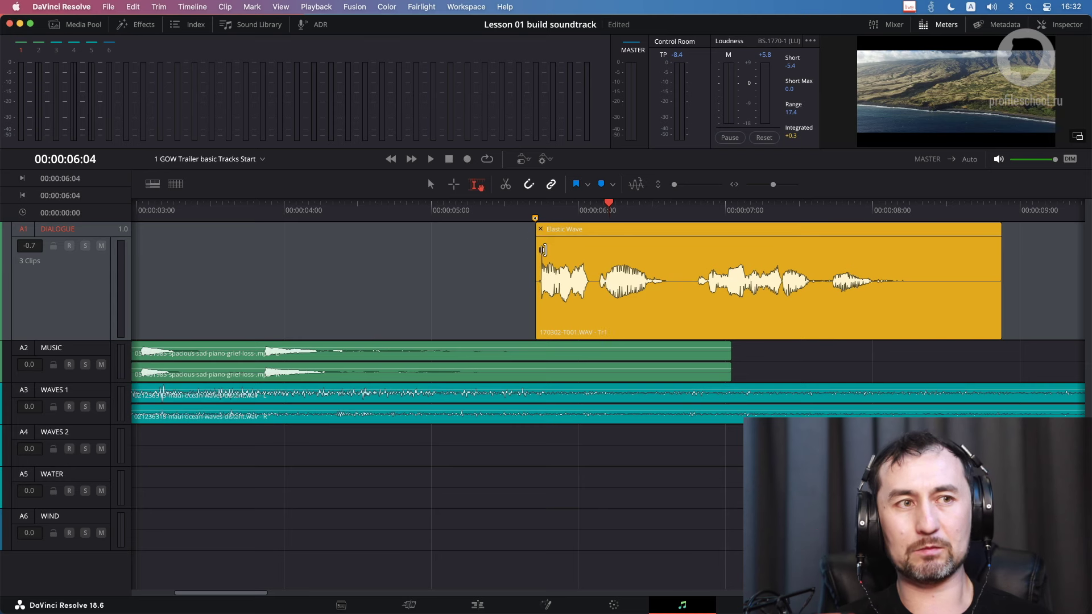
pyautogui.press('super+minus')
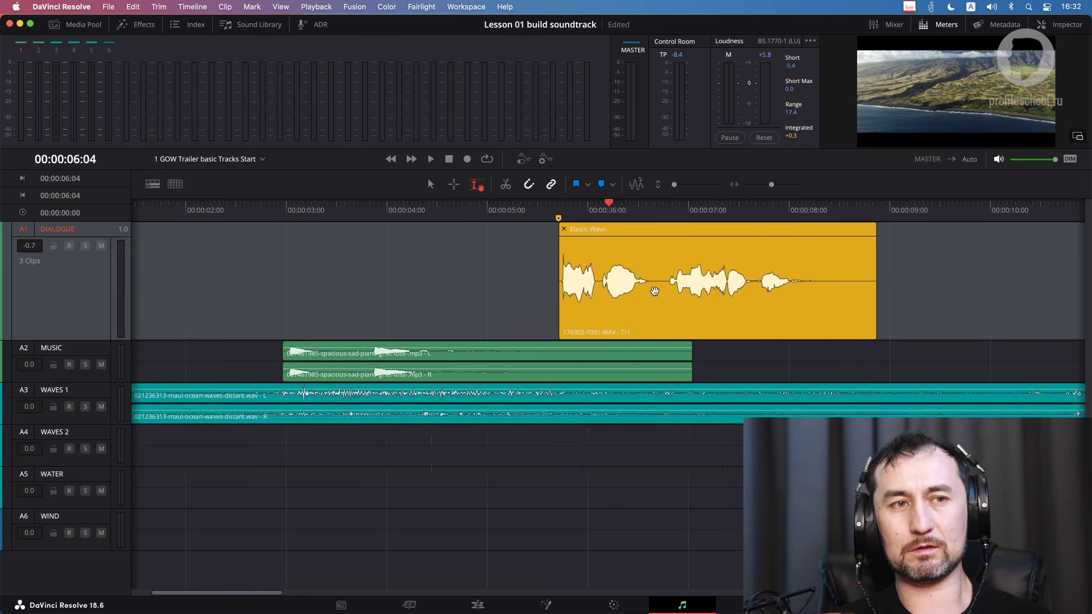
# Dismiss the clip's Elastic Wave menu unchanged and return to the Selection tool (A)
pyautogui.rightClick(577, 320)
pyautogui.moveTo(586, 305)
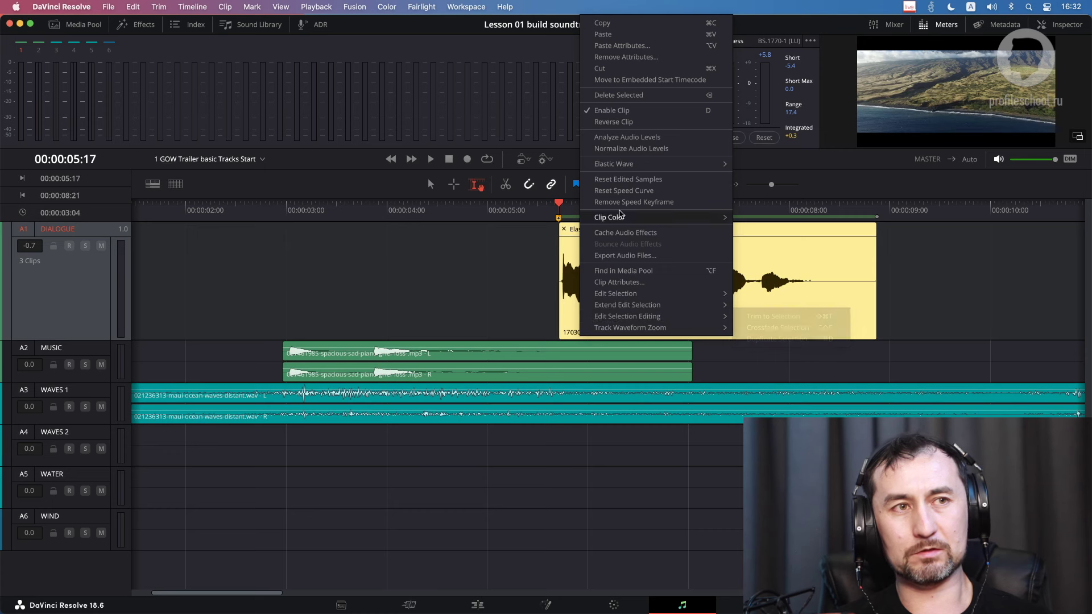
pyautogui.moveTo(632, 165)
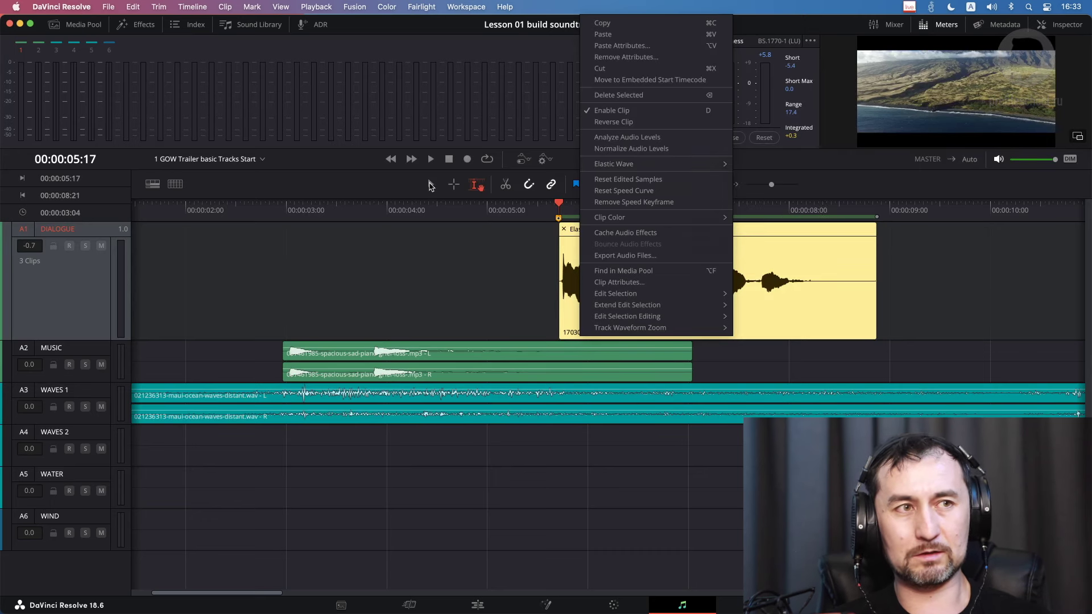
pyautogui.click(766, 292)
pyautogui.press('a')
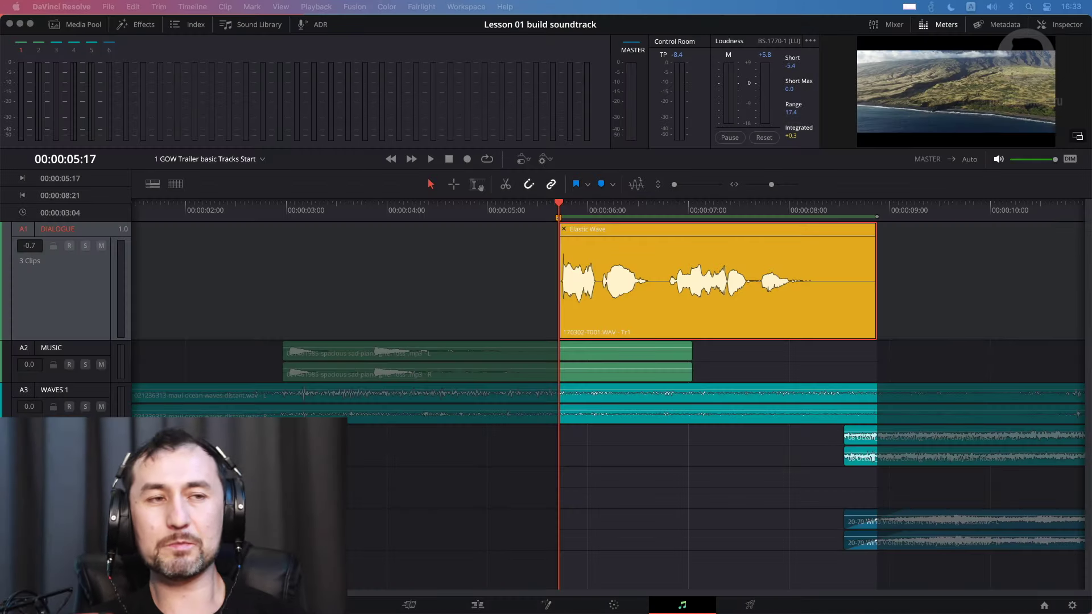
pyautogui.scroll(-5, 629, 279)
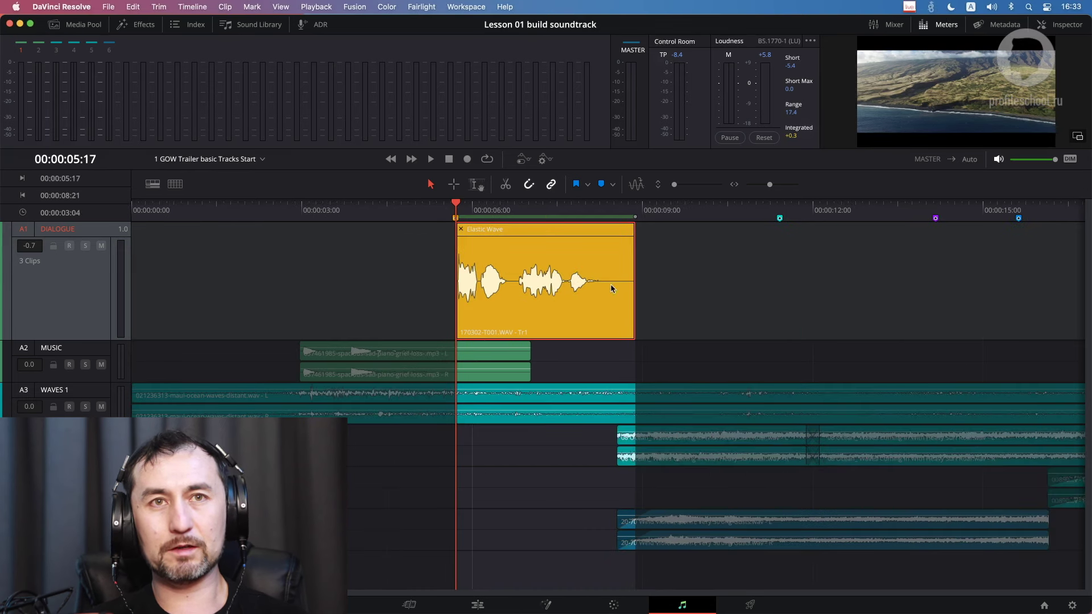
# Select the Elastic Wave dialogue clip and lower its volume from 6.80 to 4.20
pyautogui.click(1042, 25)
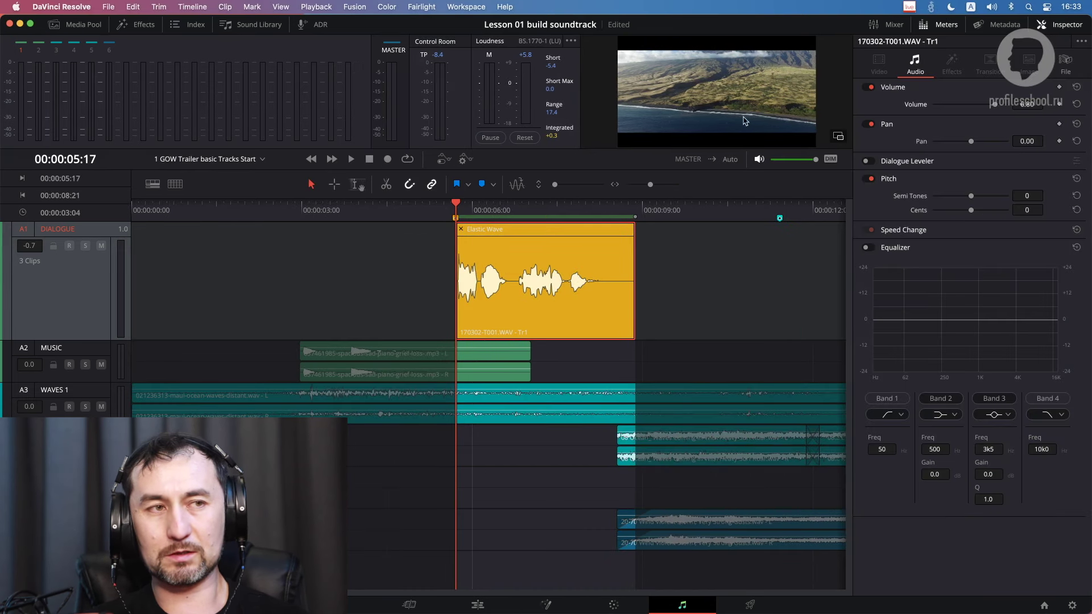
pyautogui.click(407, 281)
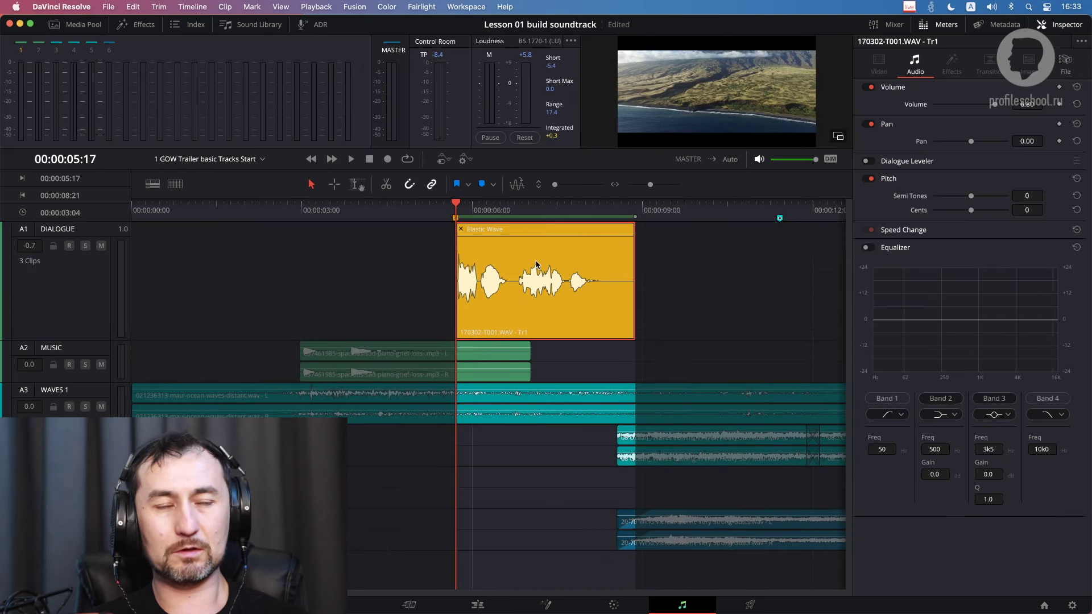
pyautogui.click(357, 183)
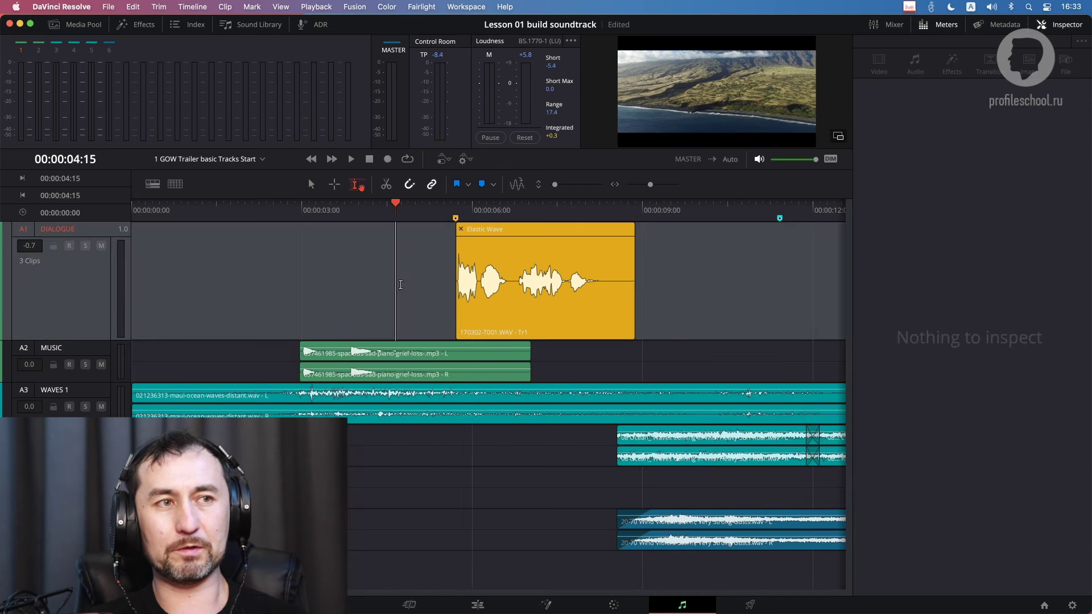
pyautogui.click(466, 296)
pyautogui.moveTo(1013, 110); pyautogui.dragTo(994, 110)
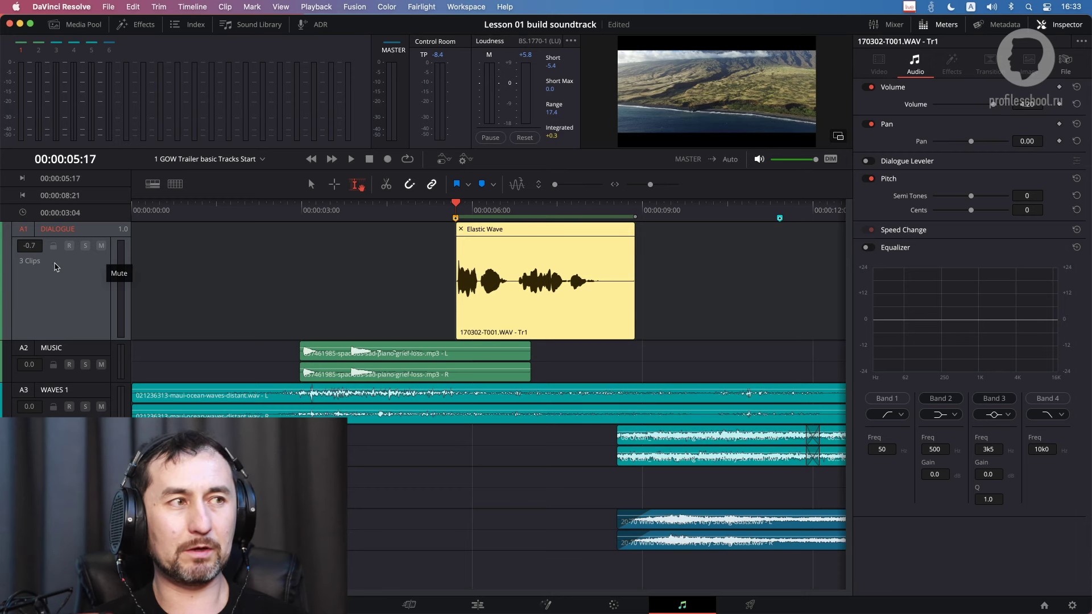
# Solo DIALOGUE and audition the clip panned fully left and fully right
pyautogui.click(85, 246)
pyautogui.click(256, 273)
pyautogui.press('space')
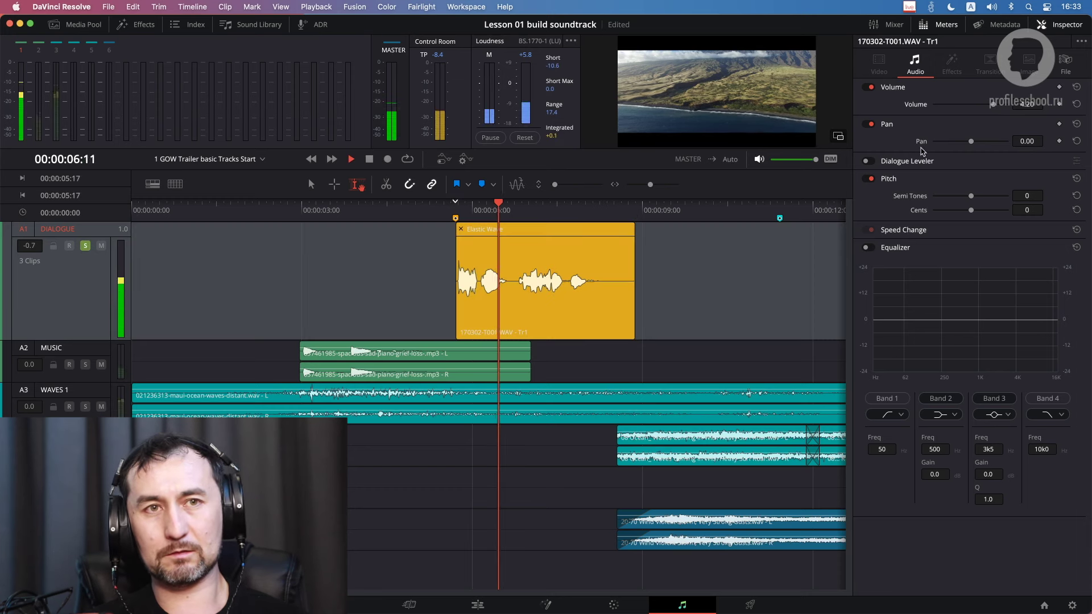
pyautogui.moveTo(974, 143); pyautogui.dragTo(936, 144)
pyautogui.press('space')
pyautogui.press('space')
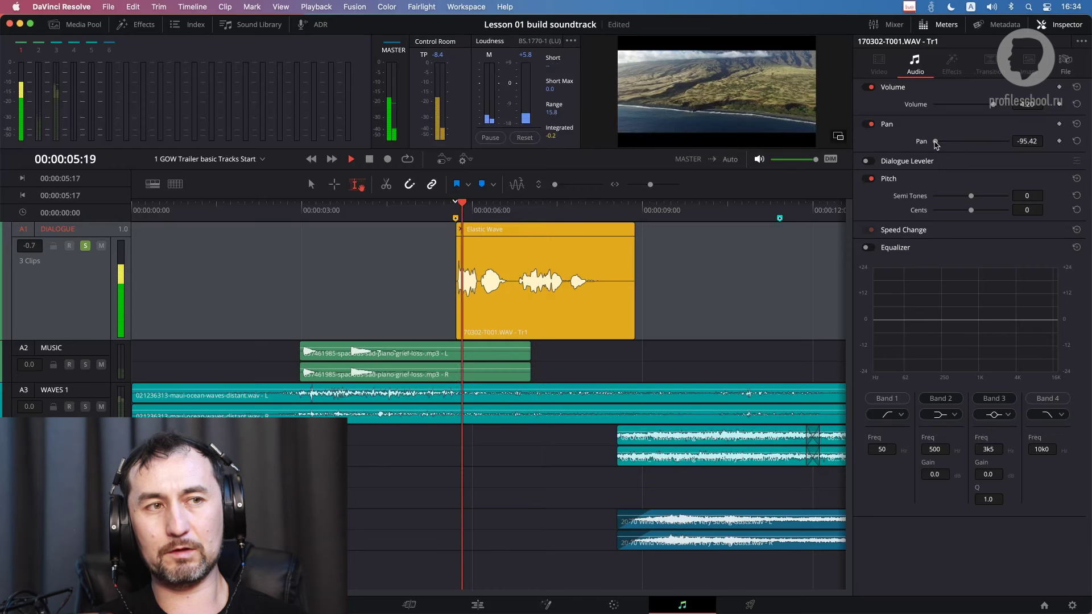
pyautogui.press('space')
pyautogui.moveTo(935, 143); pyautogui.dragTo(1024, 141)
pyautogui.press('space')
pyautogui.press('space')
pyautogui.moveTo(1008, 142); pyautogui.dragTo(937, 142)
pyautogui.press('space')
pyautogui.press('space')
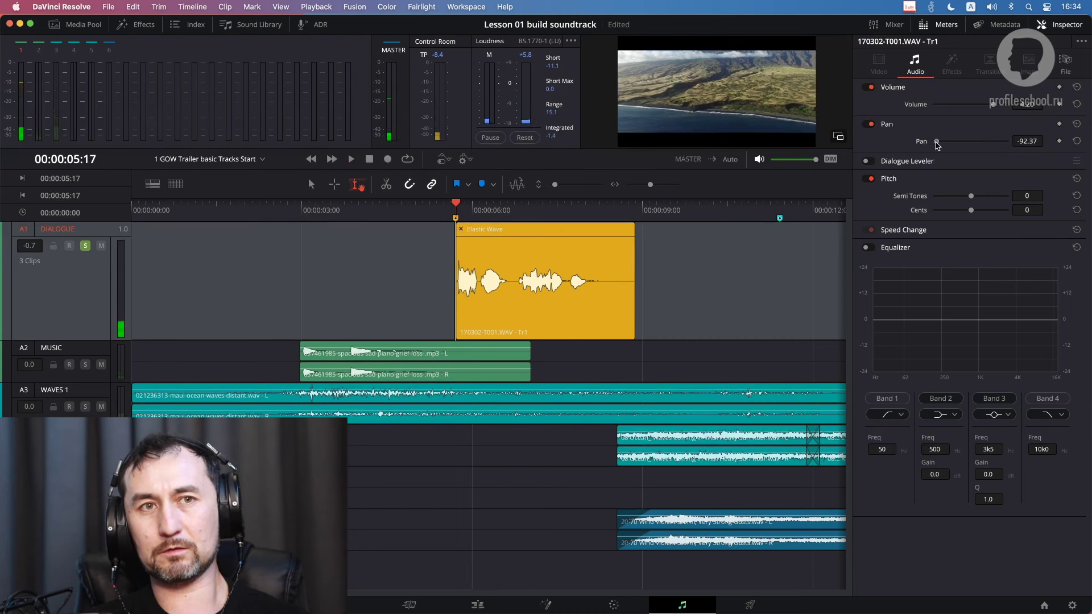
pyautogui.moveTo(936, 143); pyautogui.dragTo(972, 142)
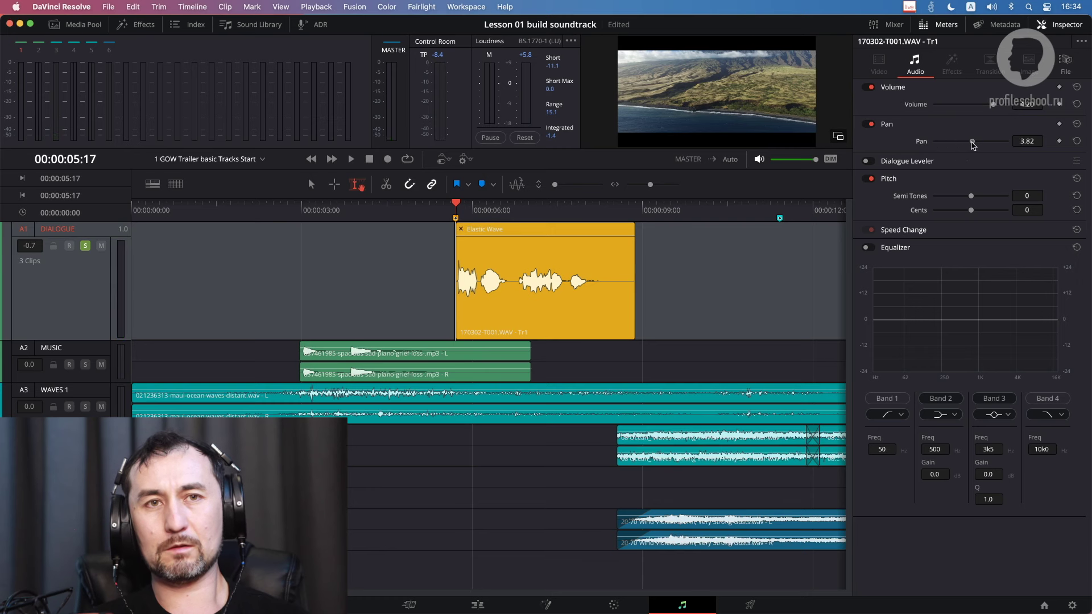
# Set the clip's pan to 0.00 and enable the Dialogue Leveler
pyautogui.doubleClick(1027, 141)
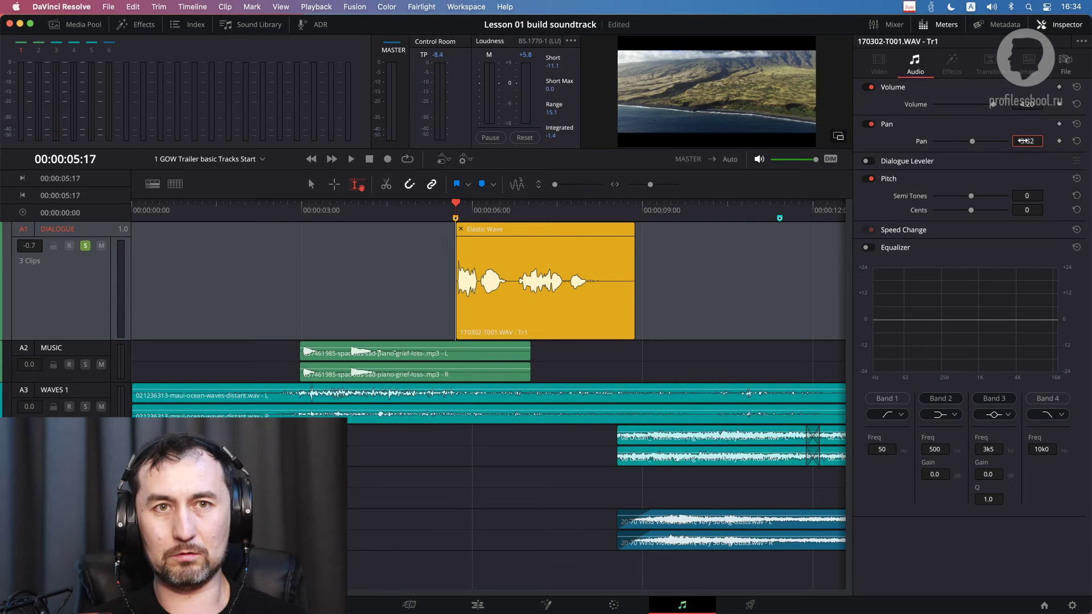
pyautogui.write('0')
pyautogui.press('Return')
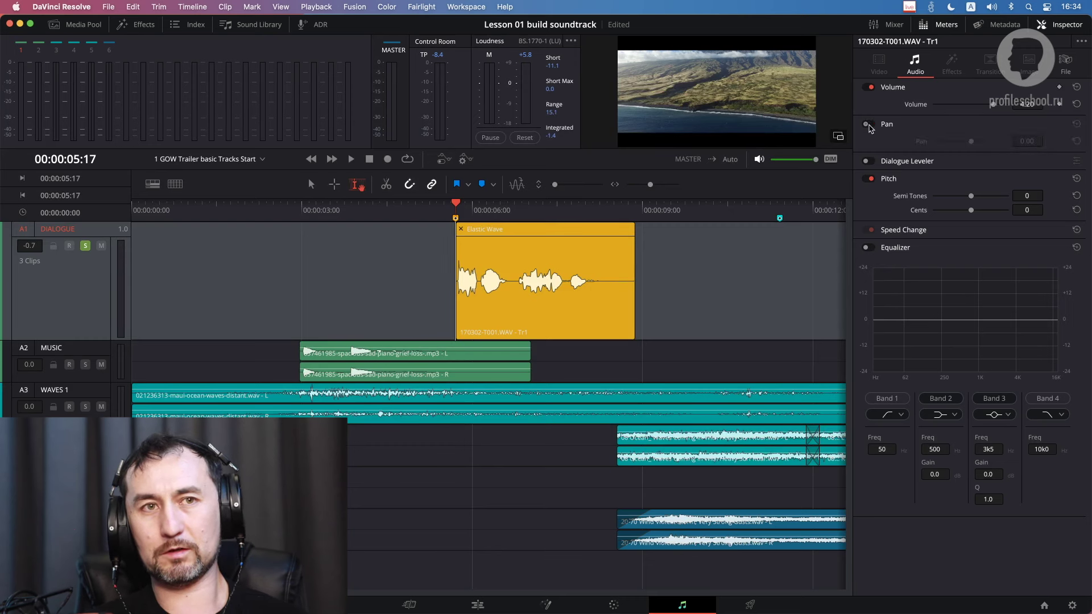
pyautogui.click(862, 129)
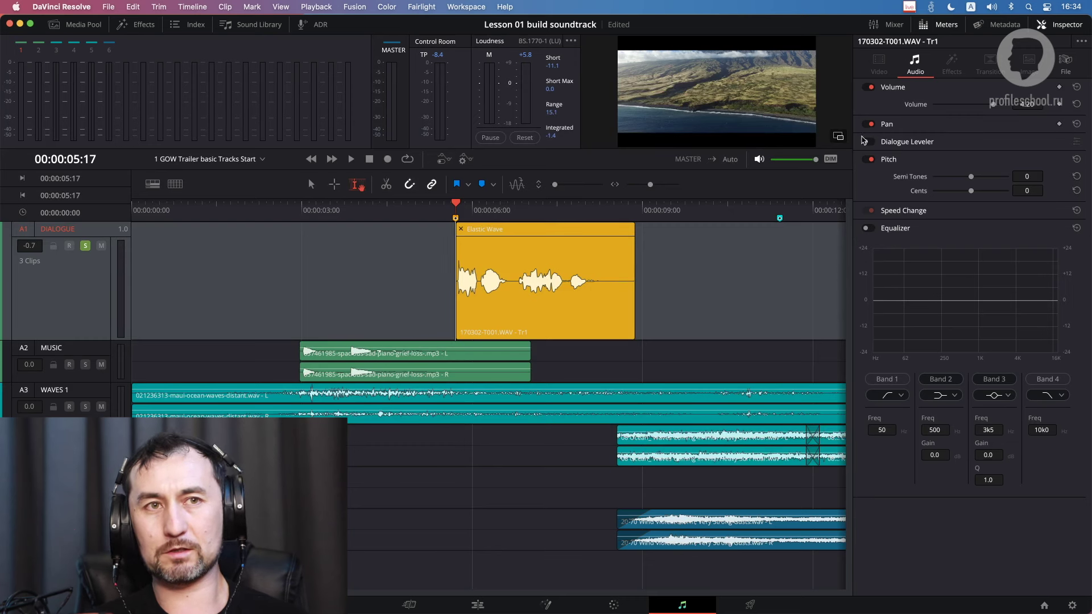
pyautogui.click(911, 130)
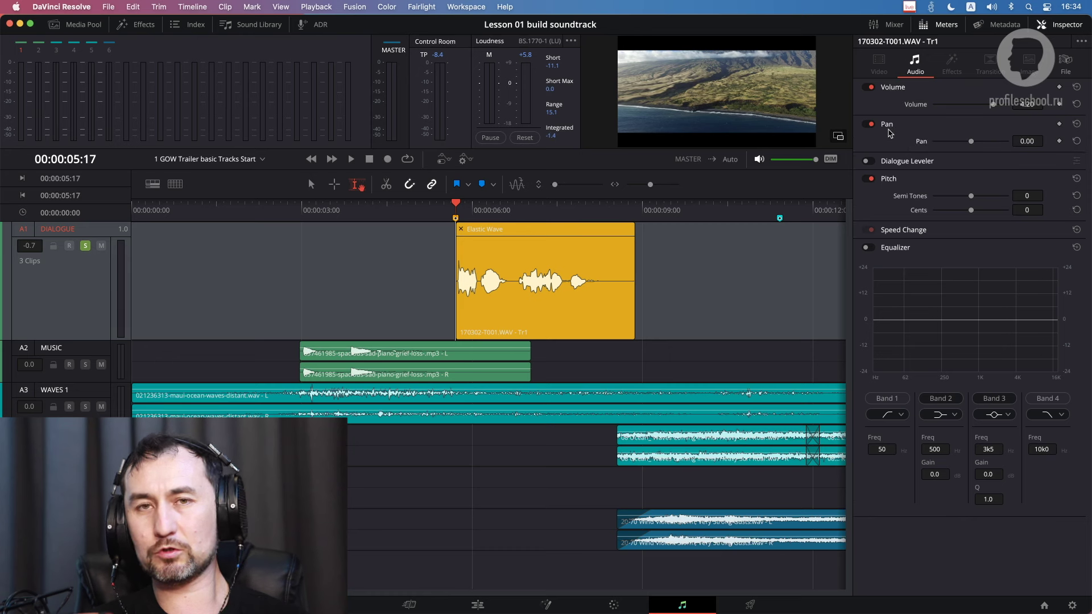
pyautogui.click(648, 265)
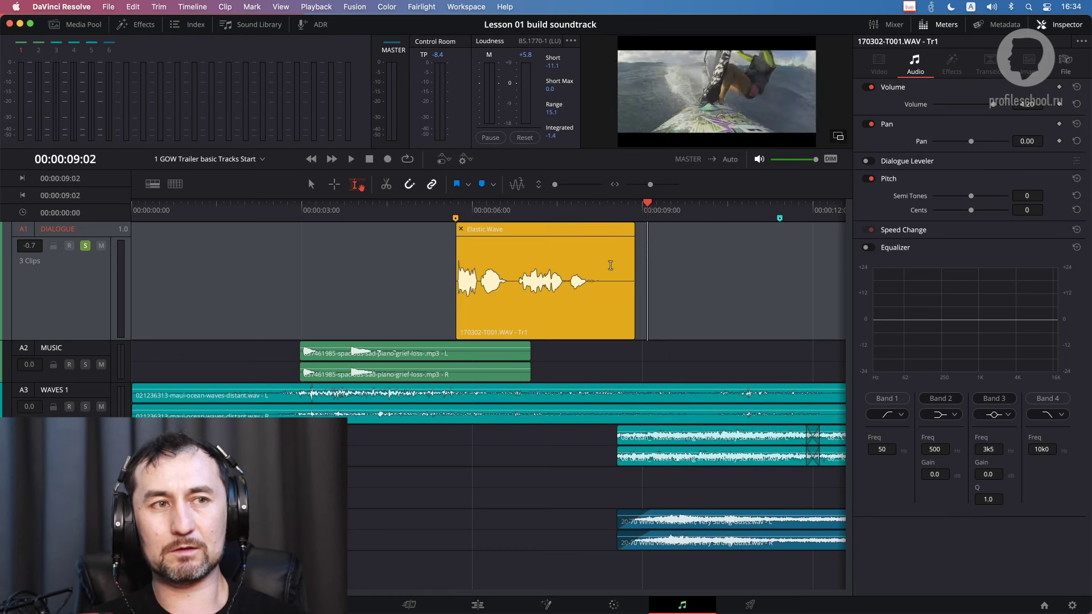
pyautogui.click(616, 264)
pyautogui.click(870, 161)
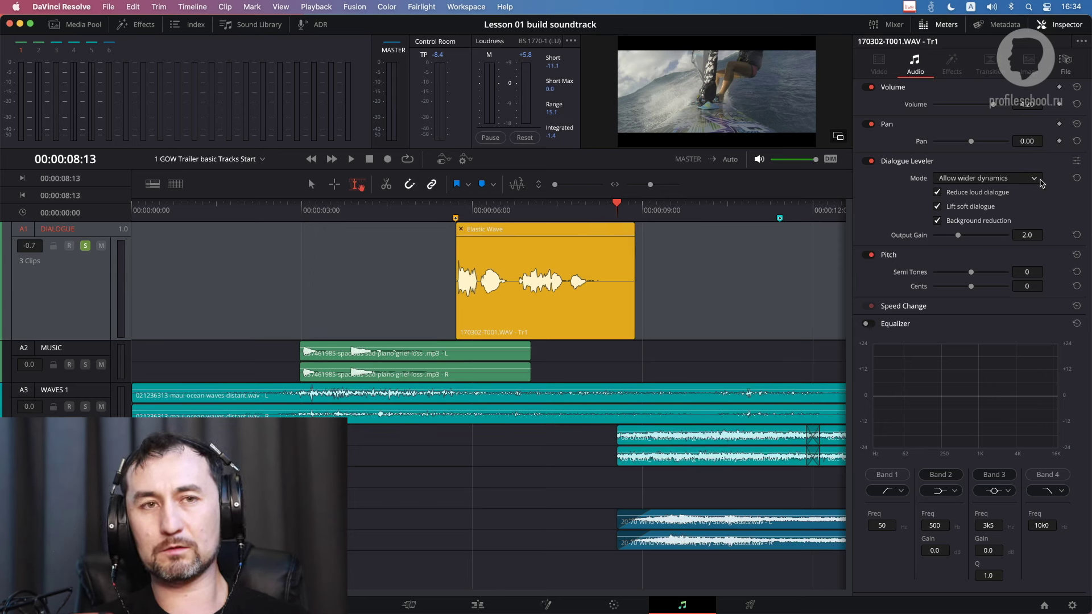
# Try leveler modes, picking Optimize moderate levels, and keep the Dialogue Leveler enabled
pyautogui.click(1041, 181)
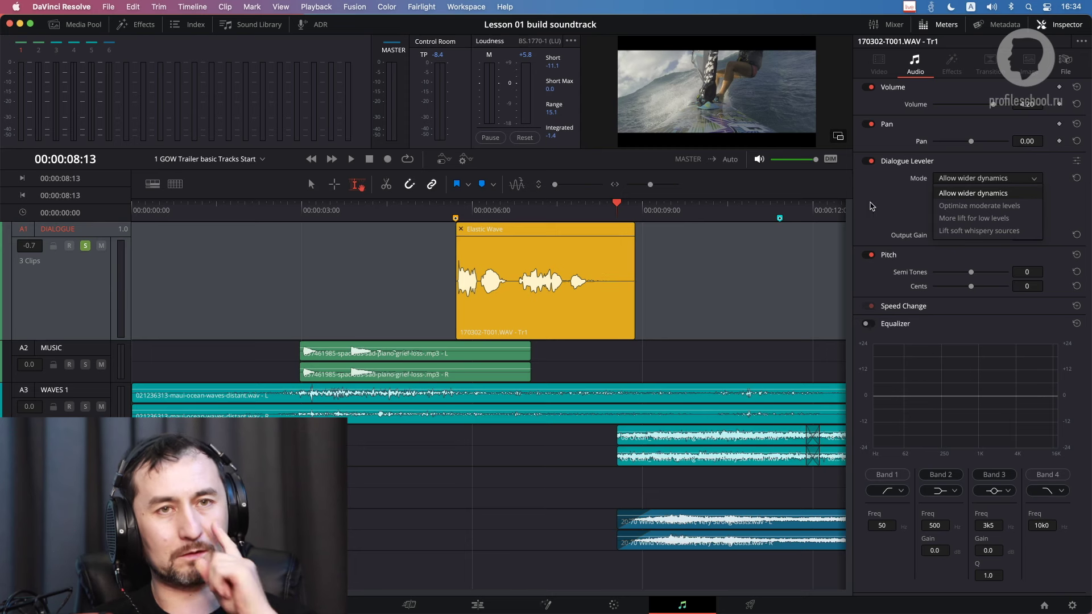
pyautogui.press('Down')
pyautogui.press('Down')
pyautogui.press('Down')
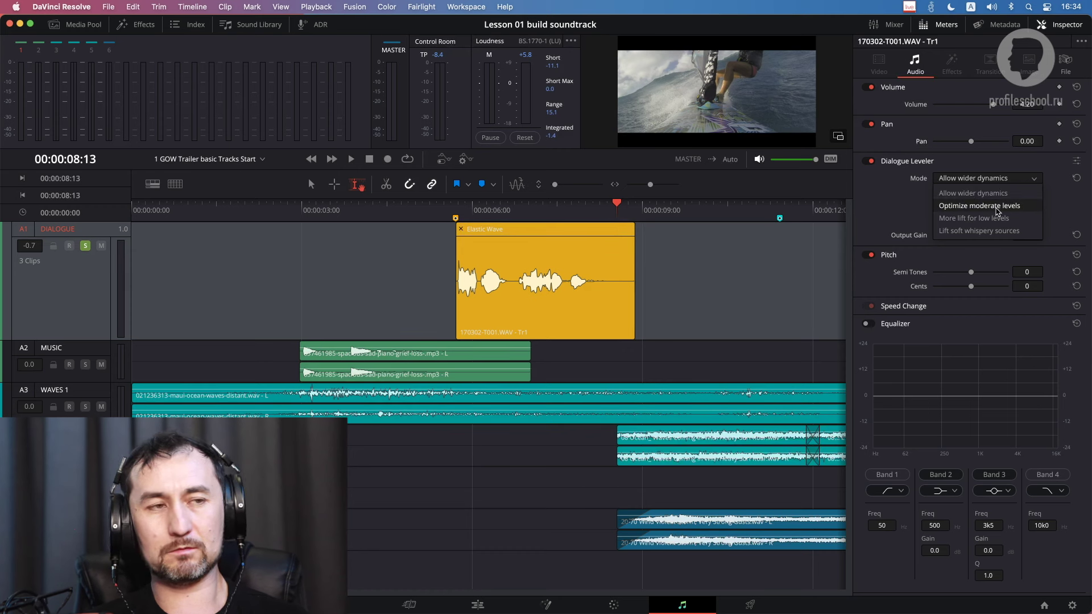
pyautogui.click(996, 209)
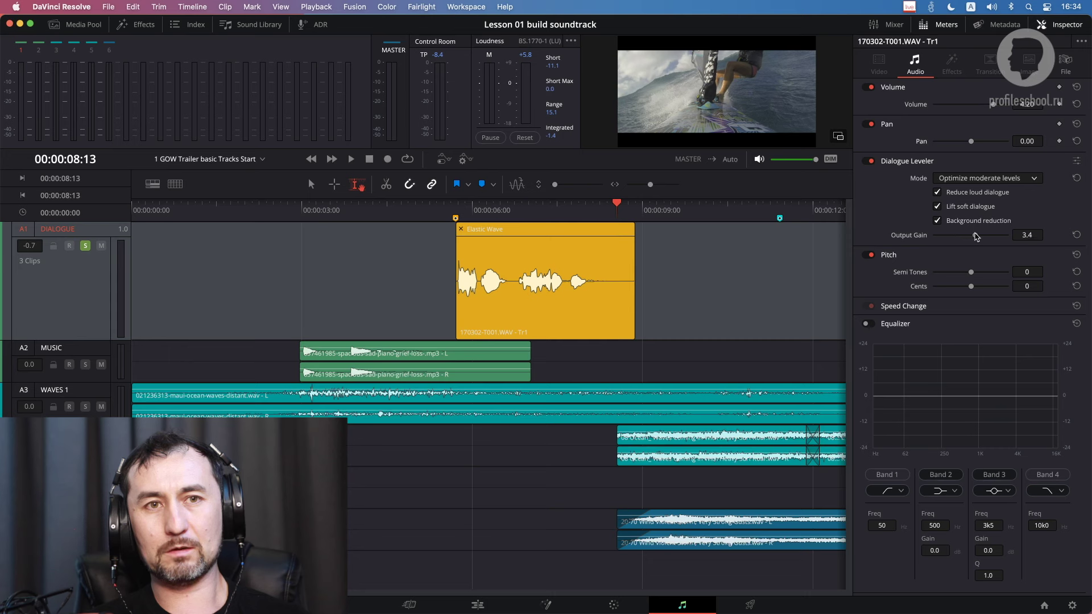
pyautogui.click(870, 162)
pyautogui.click(870, 162)
pyautogui.click(871, 164)
pyautogui.click(872, 165)
pyautogui.click(872, 165)
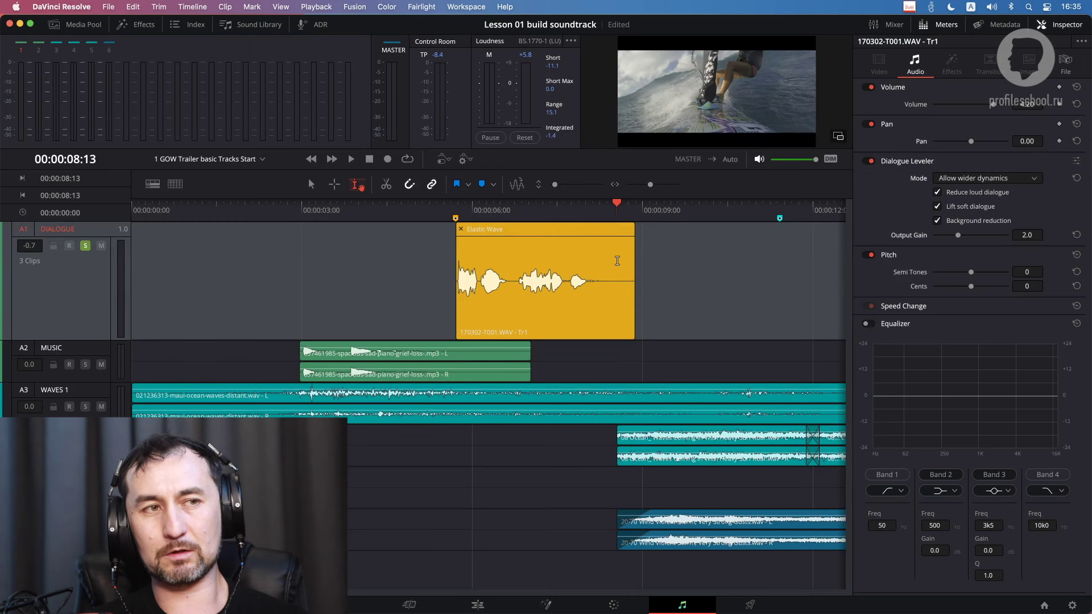
# Switch the leveler to Lift soft whispery sources with Output Gain 2.2
pyautogui.click(1006, 179)
pyautogui.click(982, 230)
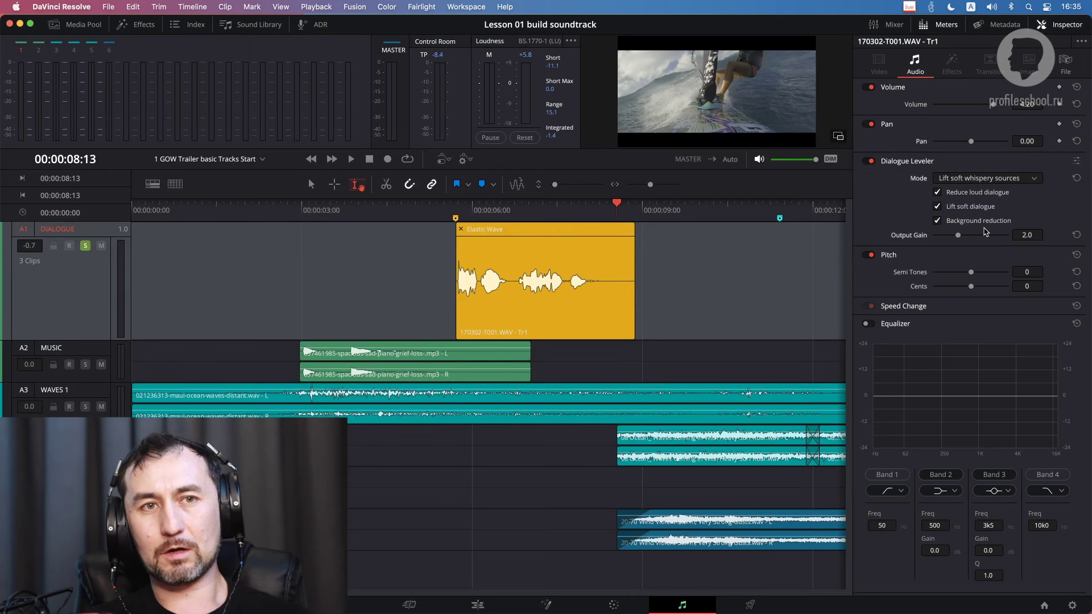
pyautogui.moveTo(962, 236); pyautogui.dragTo(965, 237)
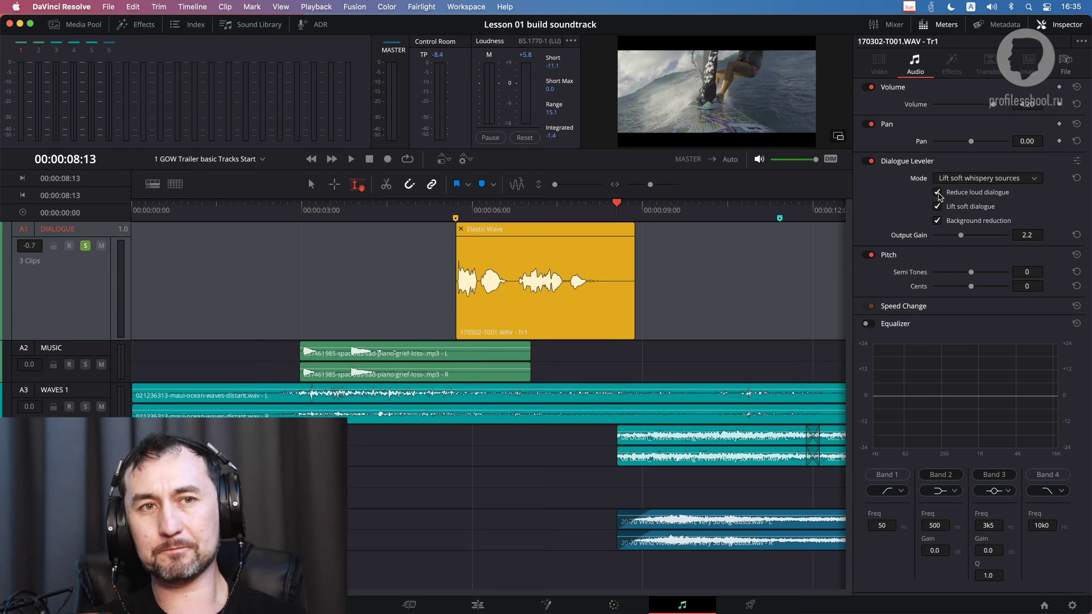
# Enable Reduce loud dialogue and test Background reduction off, leaving it on
pyautogui.click(938, 193)
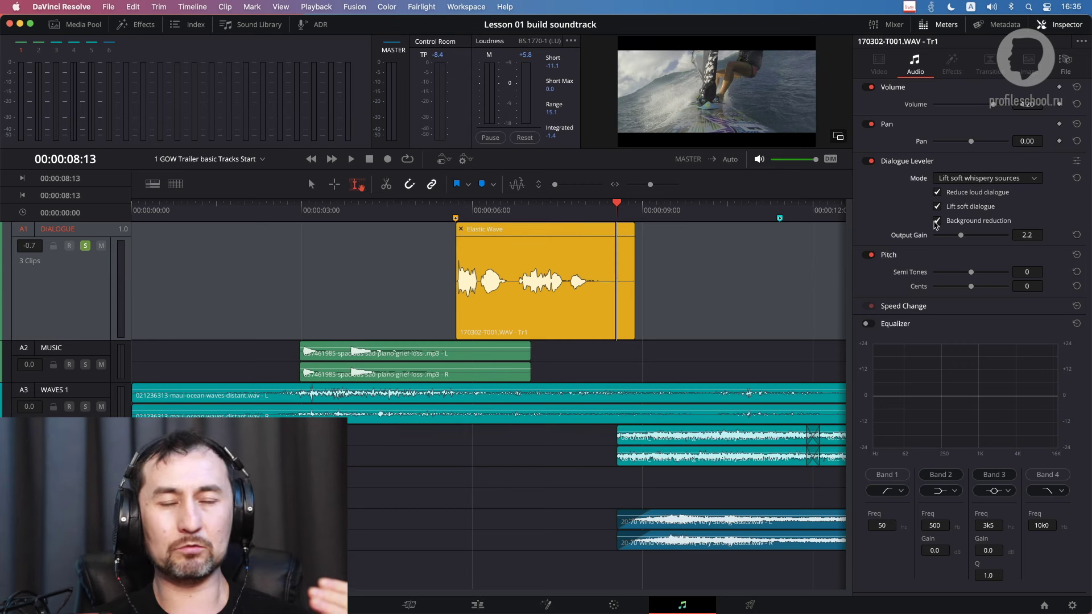
pyautogui.click(936, 222)
pyautogui.click(936, 222)
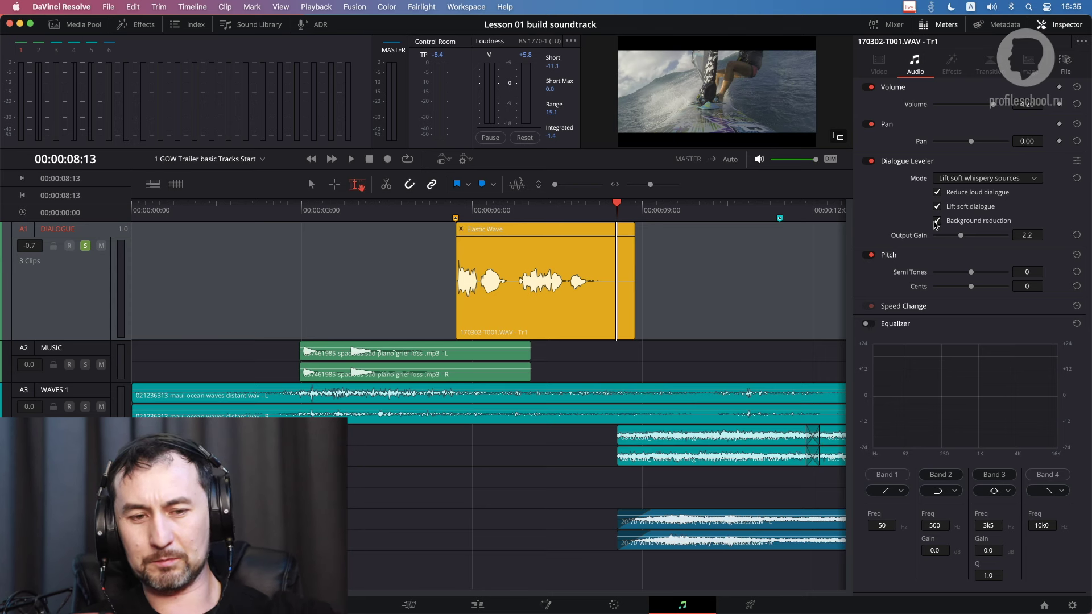
pyautogui.click(936, 222)
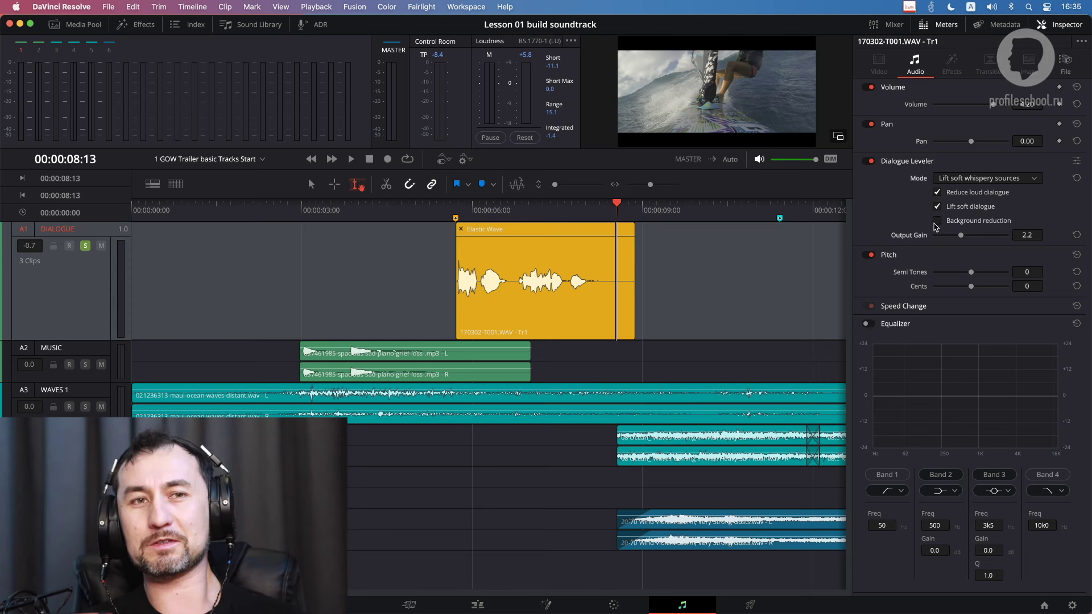
pyautogui.click(937, 221)
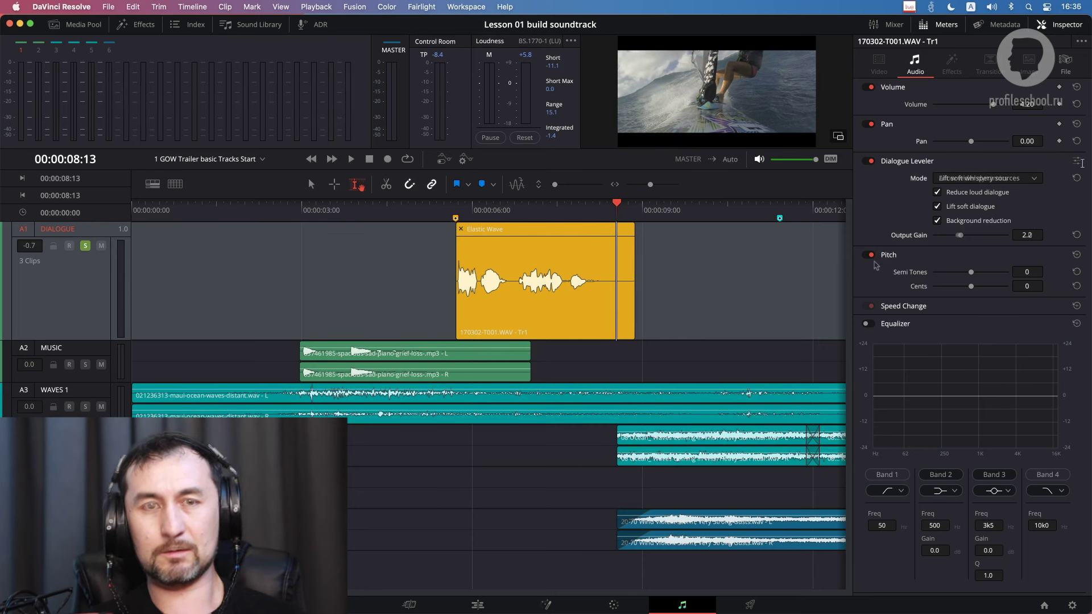
# Set the dialogue clip as play range, switch the leveler to Optimize moderate levels, and play it
pyautogui.click(500, 268)
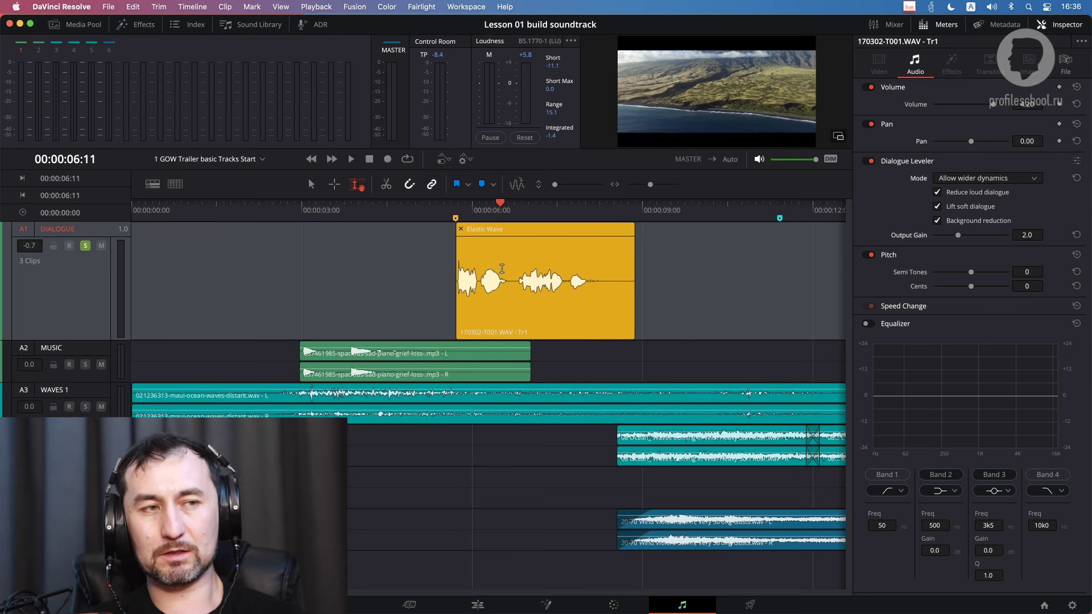
pyautogui.doubleClick(502, 269)
pyautogui.click(1035, 178)
pyautogui.click(996, 208)
pyautogui.press('space')
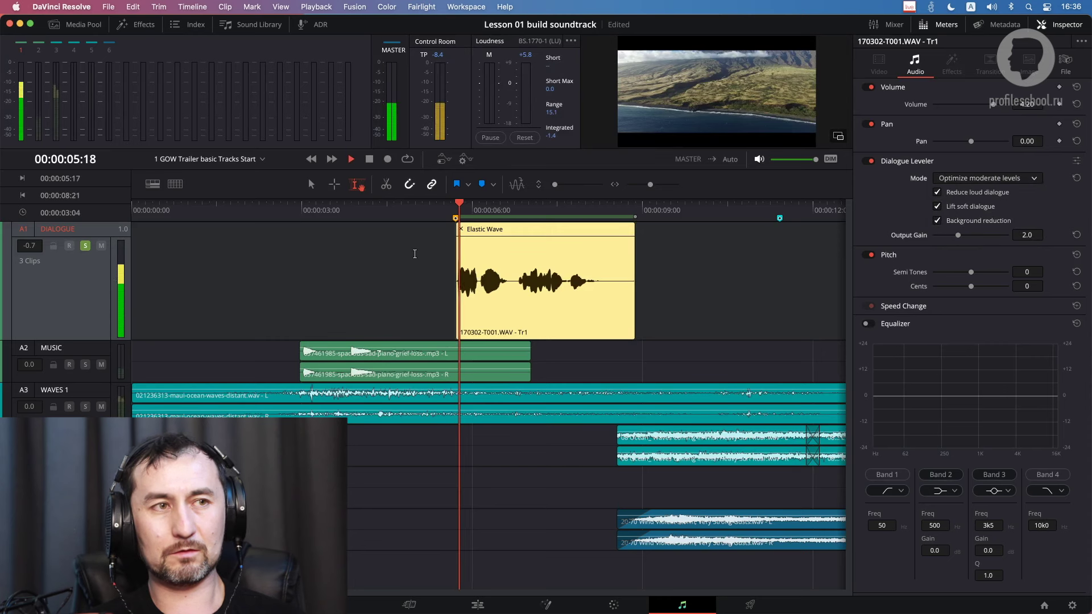
pyautogui.press('space')
# Audition the dialogue pitched about an octave down, then 12 semitones up
pyautogui.moveTo(972, 270); pyautogui.dragTo(952, 270)
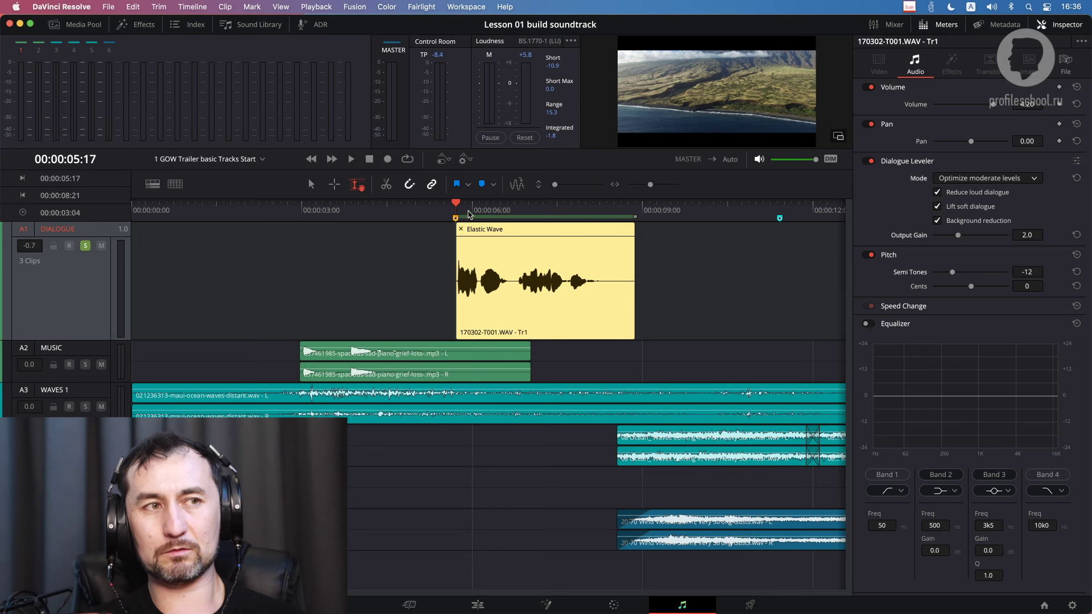
pyautogui.click(450, 214)
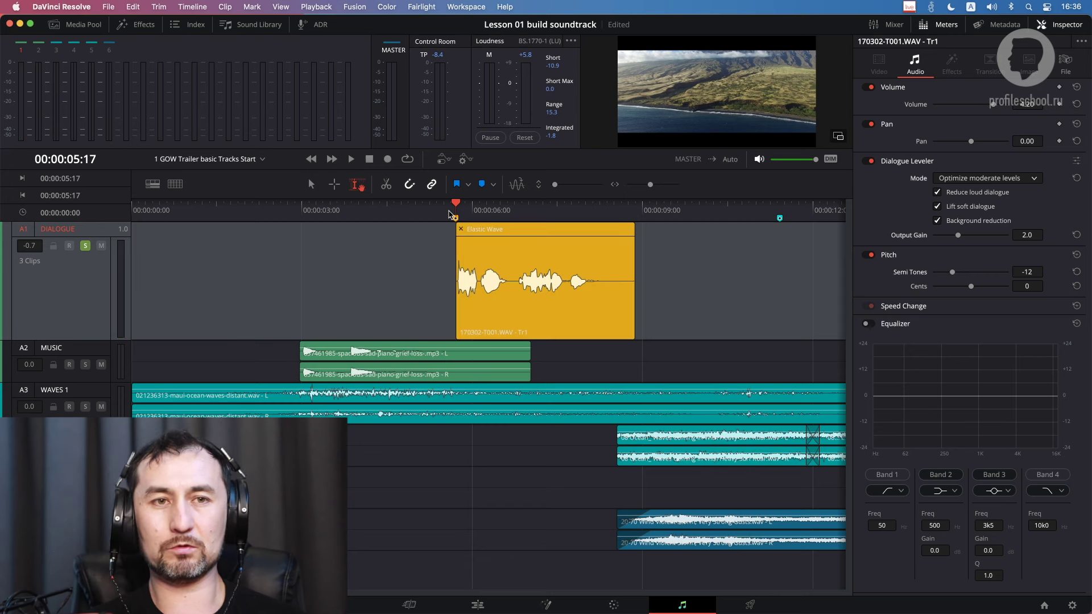
pyautogui.press('space')
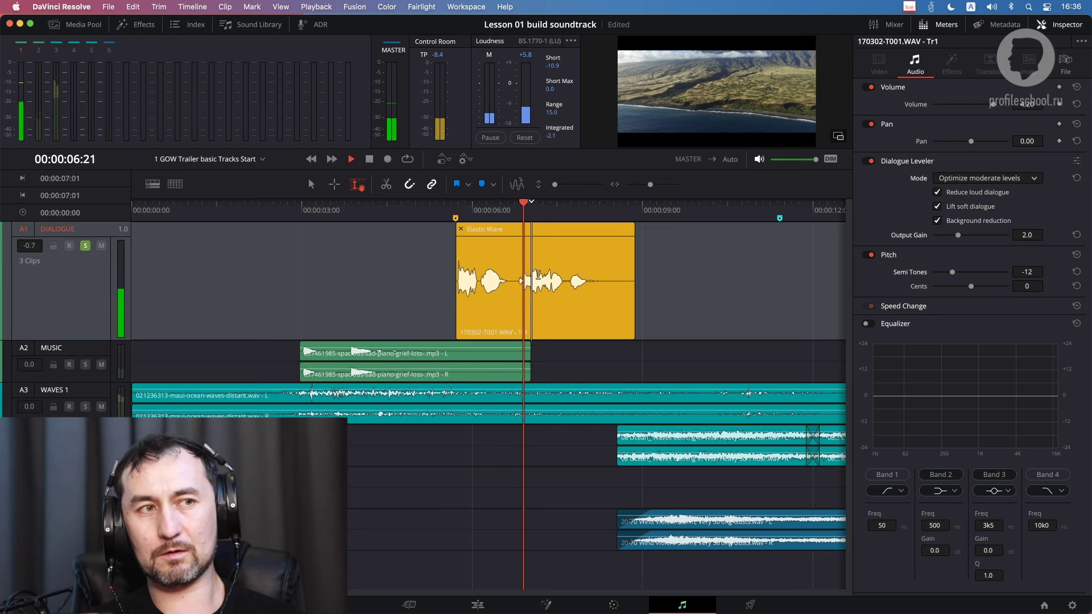
pyautogui.press('space')
pyautogui.moveTo(957, 279); pyautogui.dragTo(990, 277)
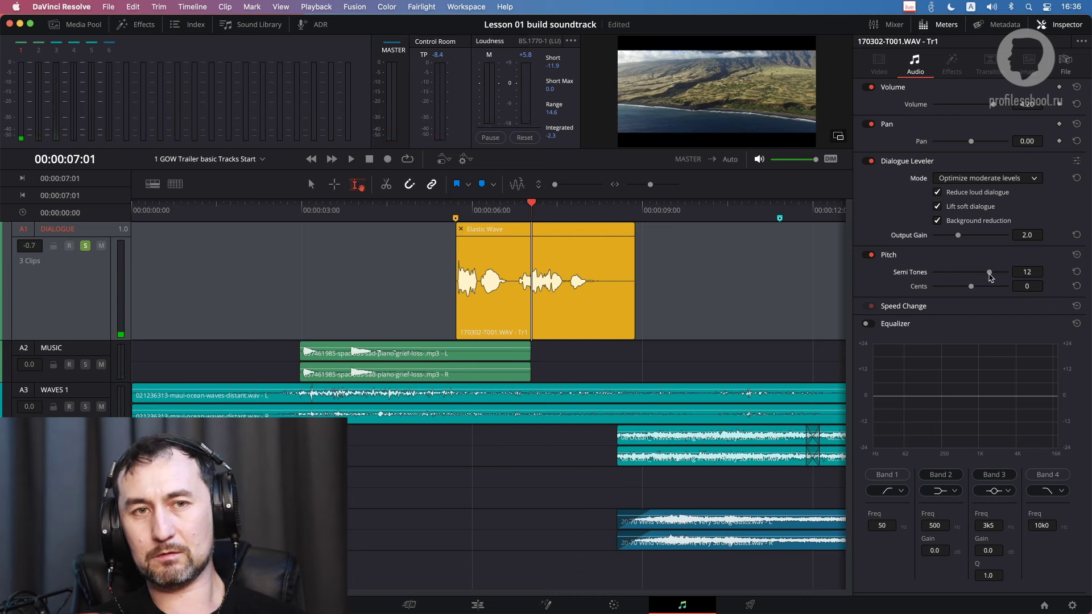
pyautogui.click(437, 214)
pyautogui.press('space')
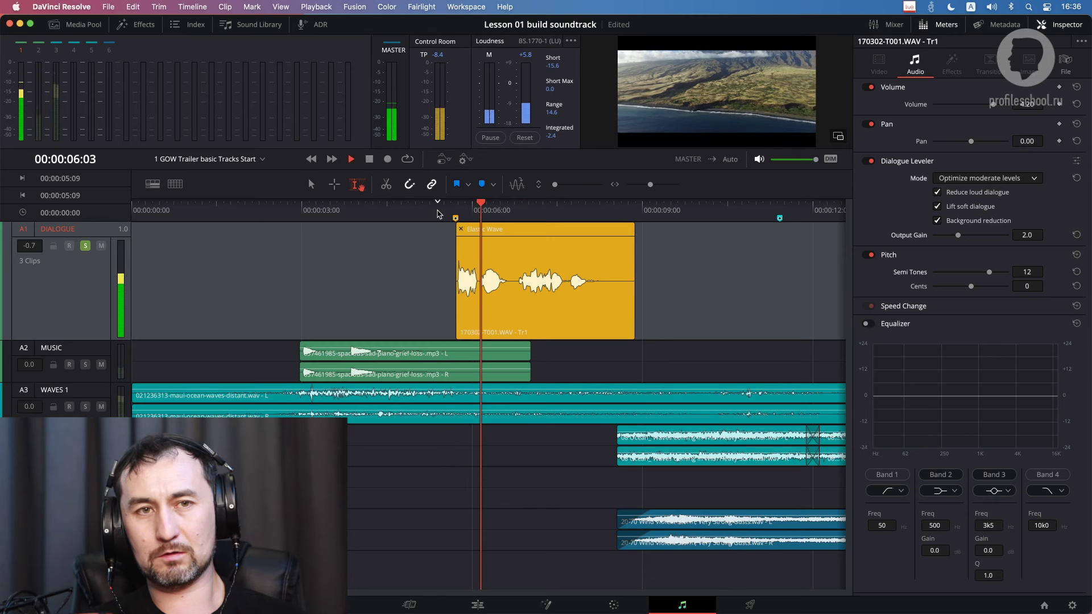
pyautogui.press('space')
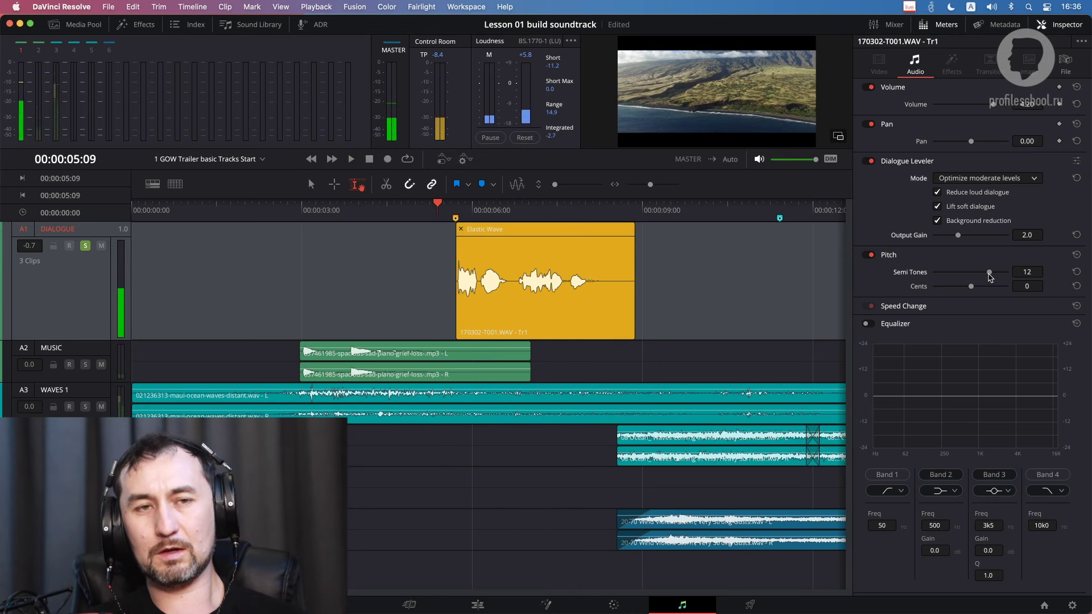
# Return semitones to 0 and sweep cents from -100 to 100, then reset cents to 0
pyautogui.moveTo(991, 273); pyautogui.dragTo(934, 287)
pyautogui.press('space')
pyautogui.press('space')
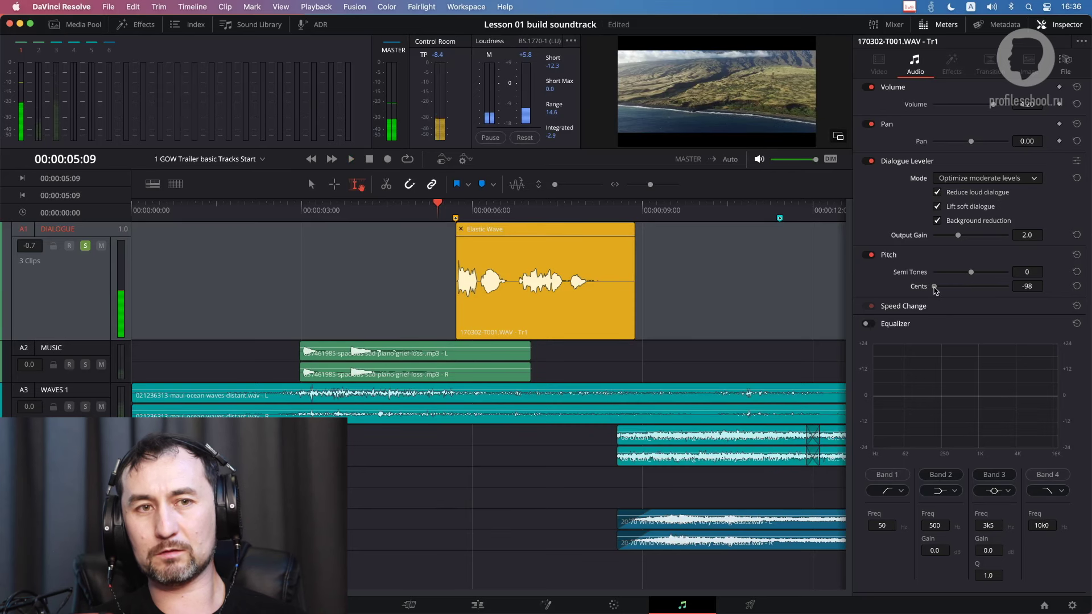
pyautogui.moveTo(935, 290)
pyautogui.mouseDown()
pyautogui.moveTo(1022, 293)
pyautogui.moveTo(971, 290)
pyautogui.mouseUp()
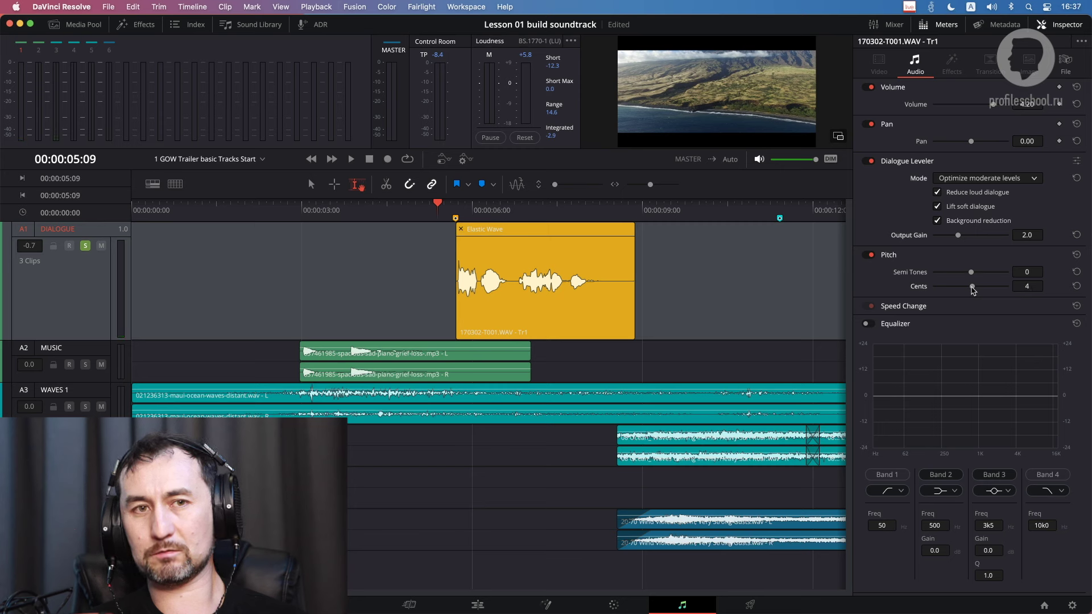
pyautogui.moveTo(973, 290)
pyautogui.mouseDown()
pyautogui.moveTo(1027, 289)
pyautogui.moveTo(1016, 286)
pyautogui.mouseUp()
pyautogui.click(1035, 287)
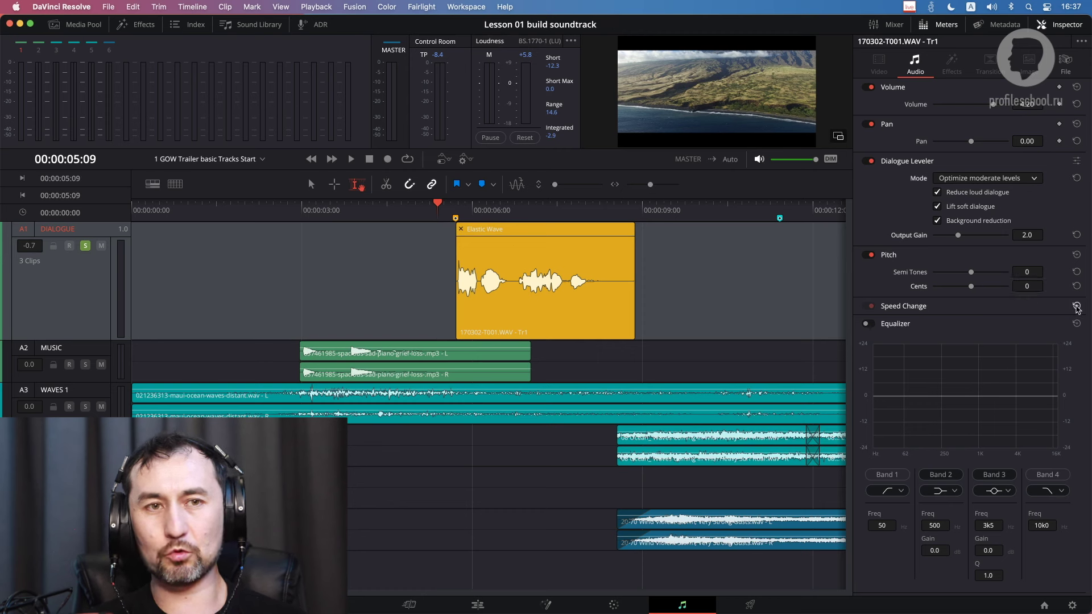
# Preview the dialogue clip sped up to 134% in the Speed Change settings
pyautogui.click(909, 308)
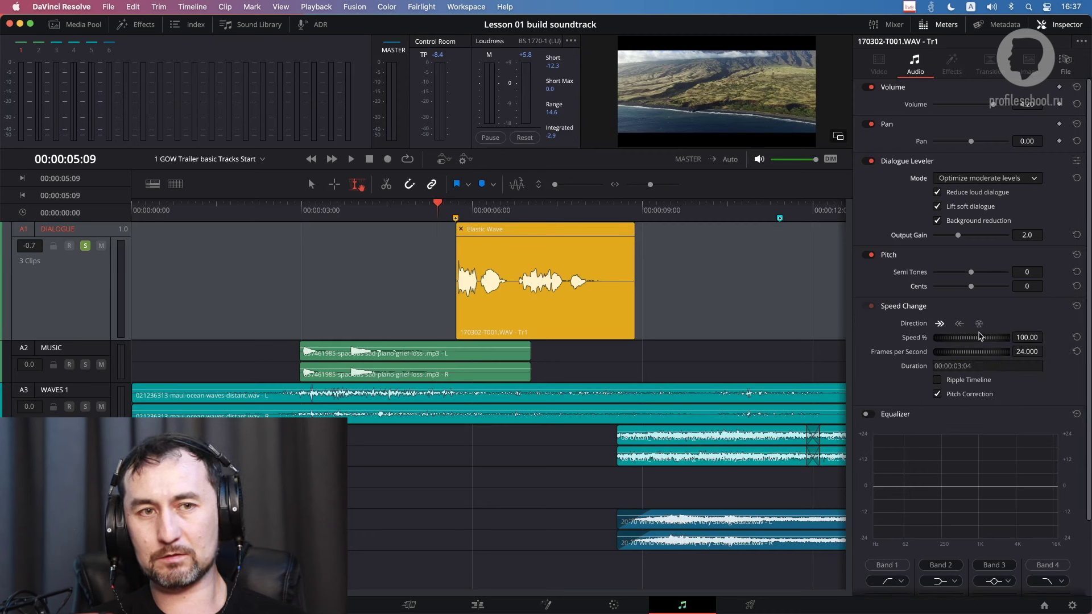
pyautogui.moveTo(969, 341)
pyautogui.mouseDown()
pyautogui.moveTo(1007, 344)
pyautogui.moveTo(922, 340)
pyautogui.mouseUp()
pyautogui.moveTo(1009, 339); pyautogui.dragTo(996, 340)
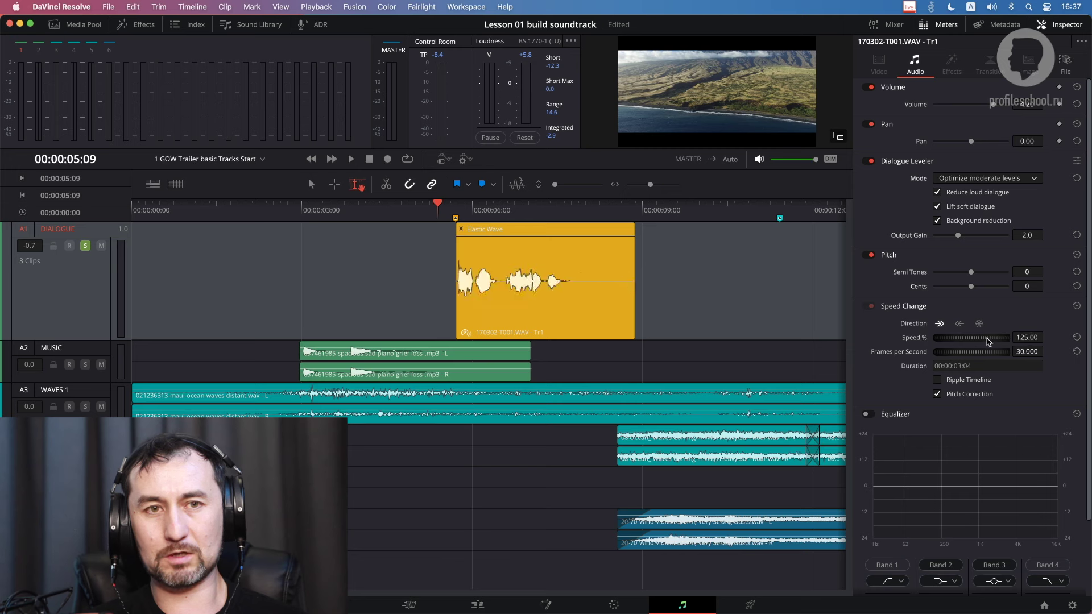
pyautogui.press('space')
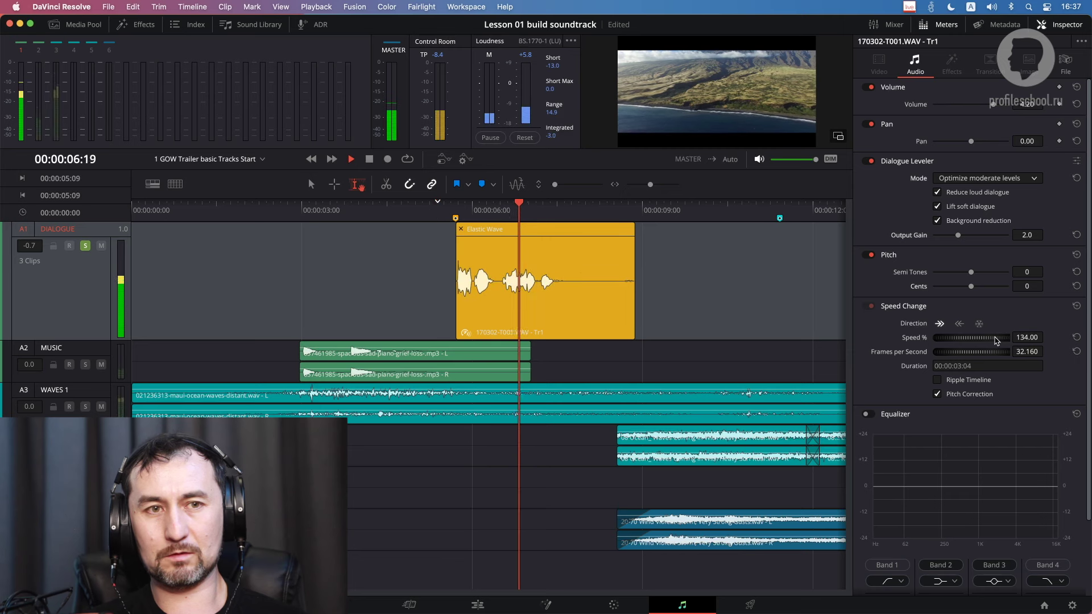
pyautogui.press('space')
# Slow the clip to 62% and compare playback with Pitch Correction off and on
pyautogui.moveTo(996, 341); pyautogui.dragTo(930, 342)
pyautogui.press('space')
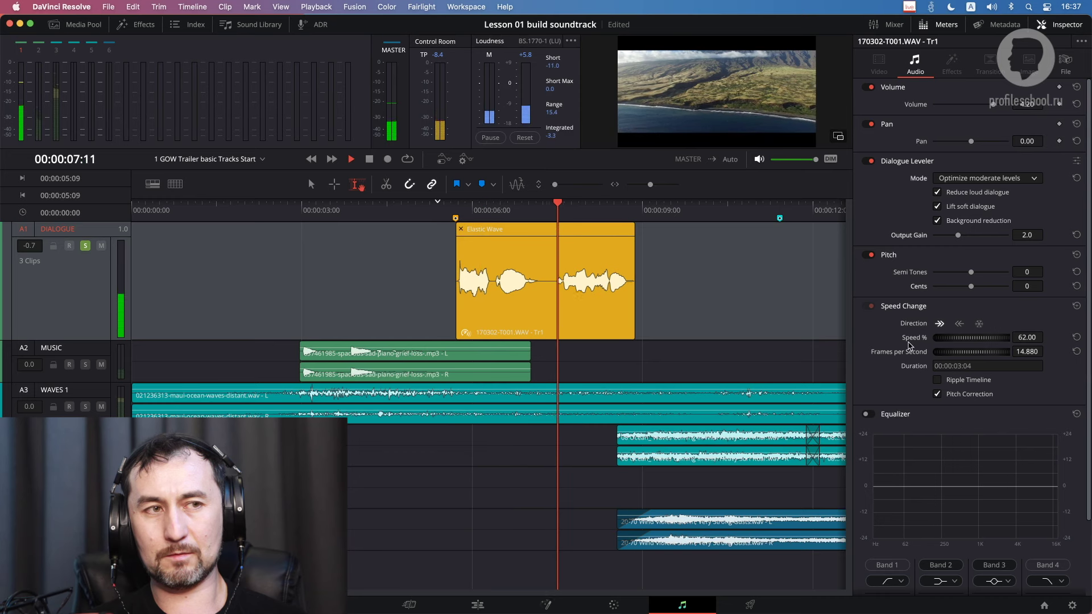
pyautogui.press('space')
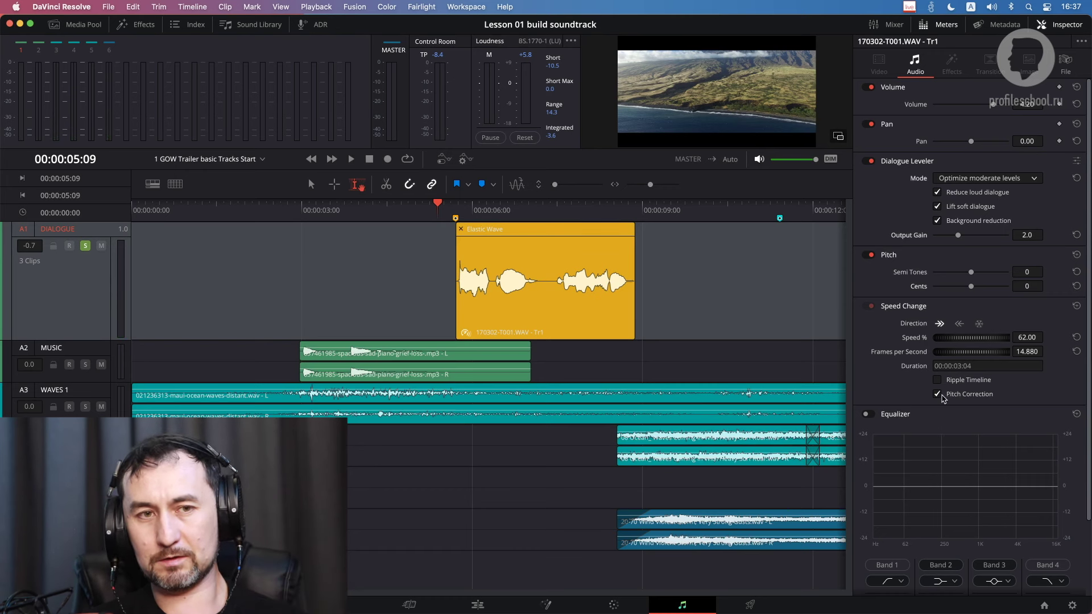
pyautogui.click(937, 394)
pyautogui.press('space')
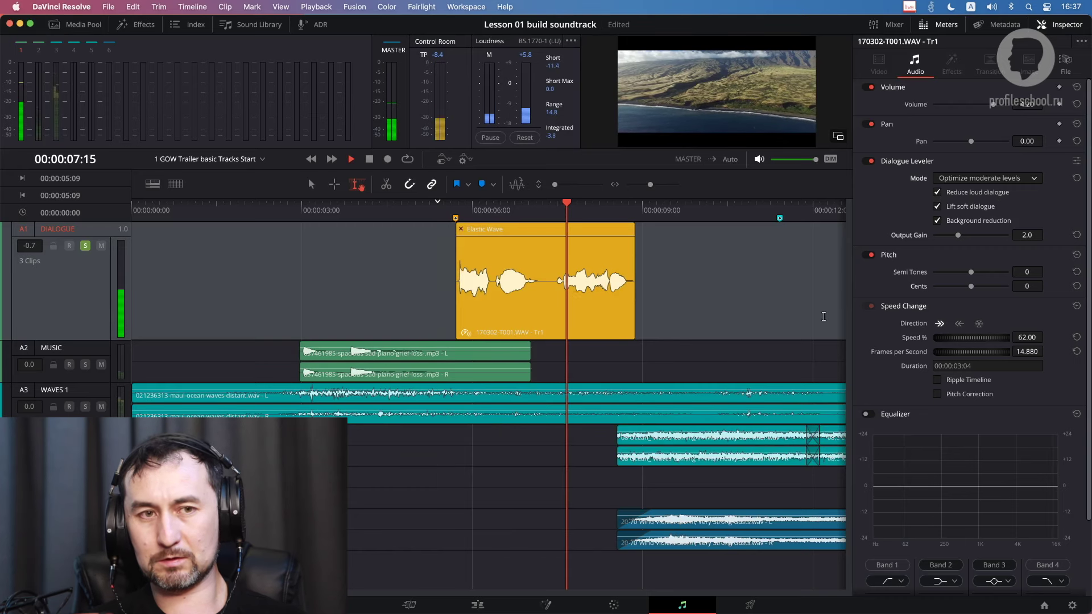
pyautogui.press('space')
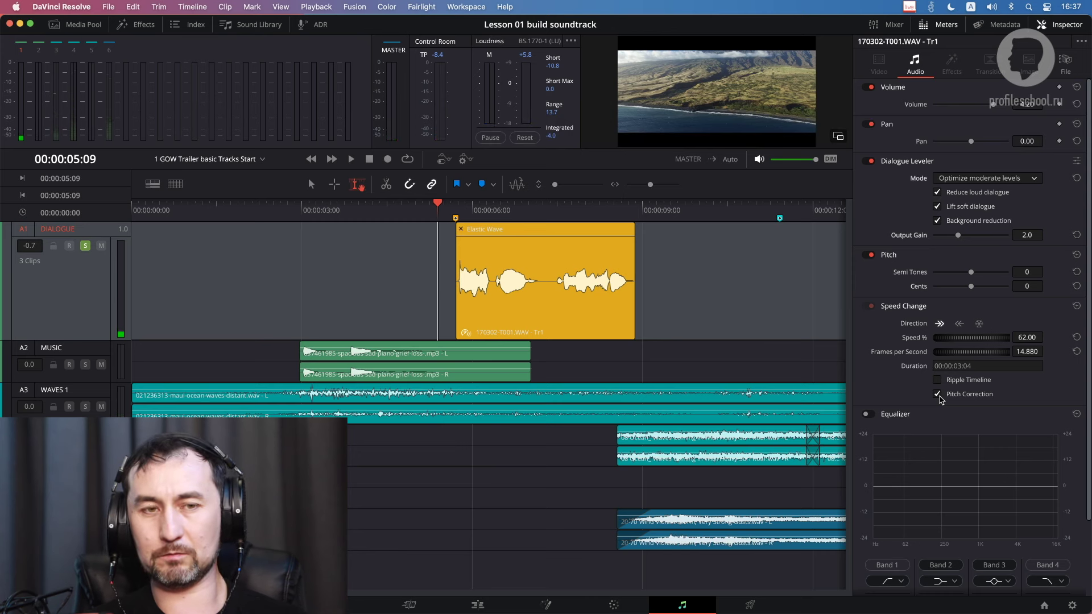
pyautogui.press('space')
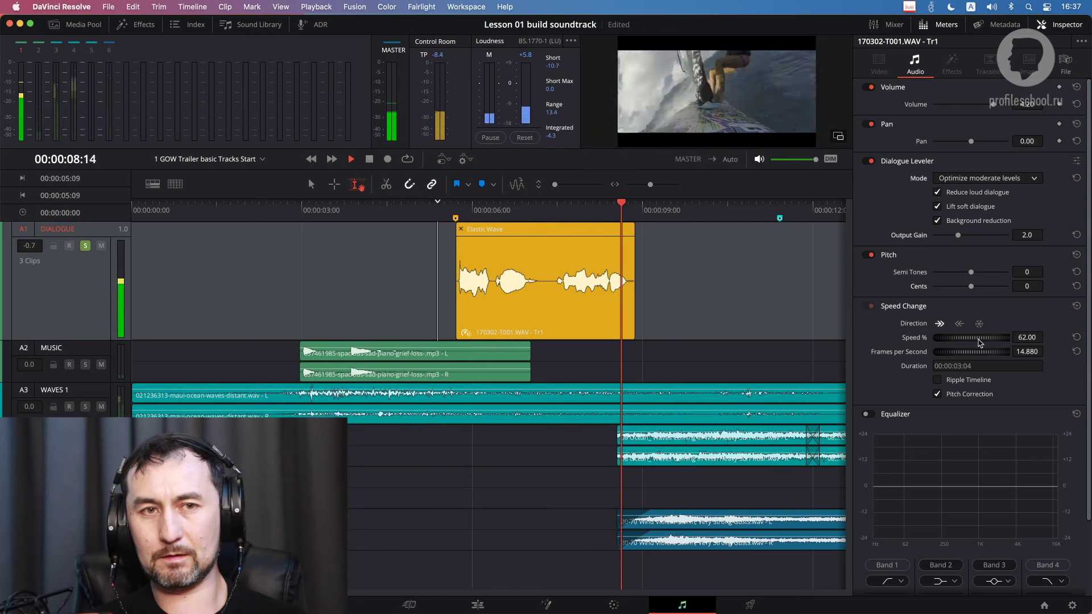
# Reverse the dialogue clip, preview it, and undo a trial zero-speed freeze
pyautogui.click(959, 323)
pyautogui.press('space')
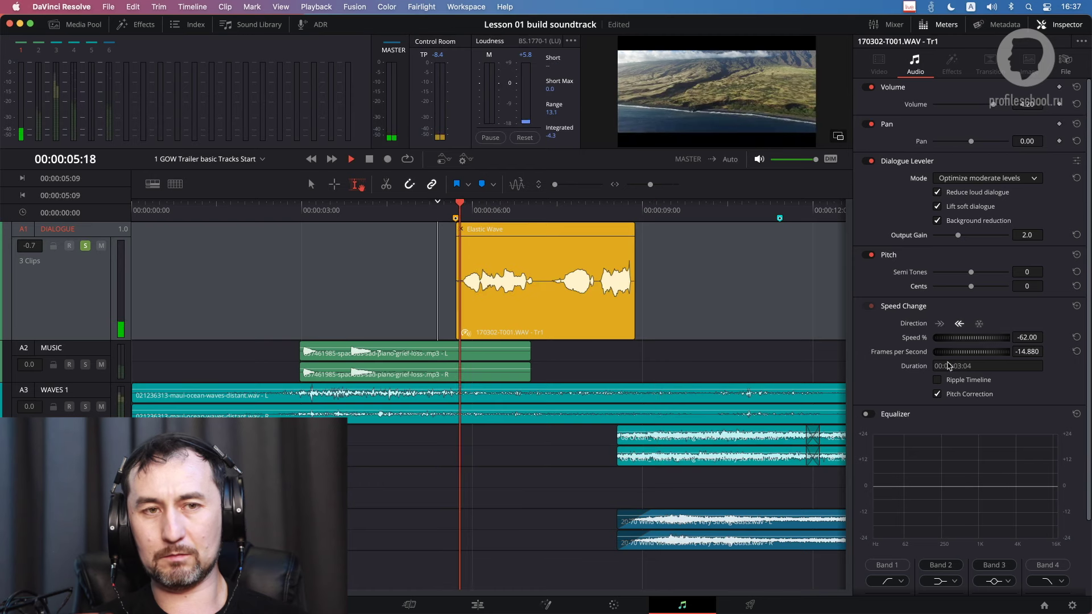
pyautogui.press('space')
pyautogui.press('space')
pyautogui.press('space')
pyautogui.click(1031, 338)
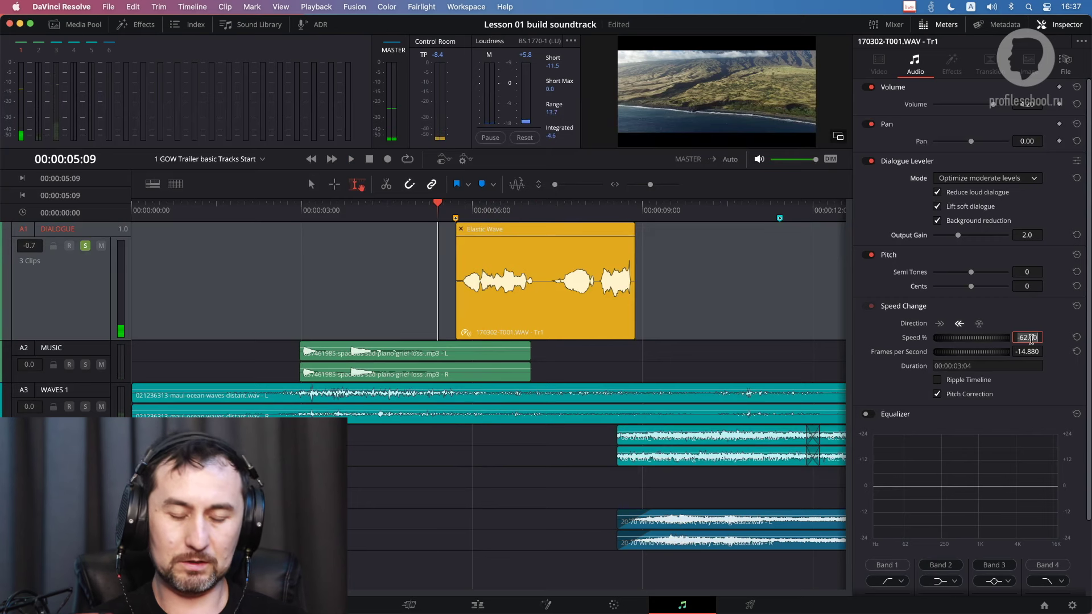
pyautogui.write('0')
pyautogui.press('Return')
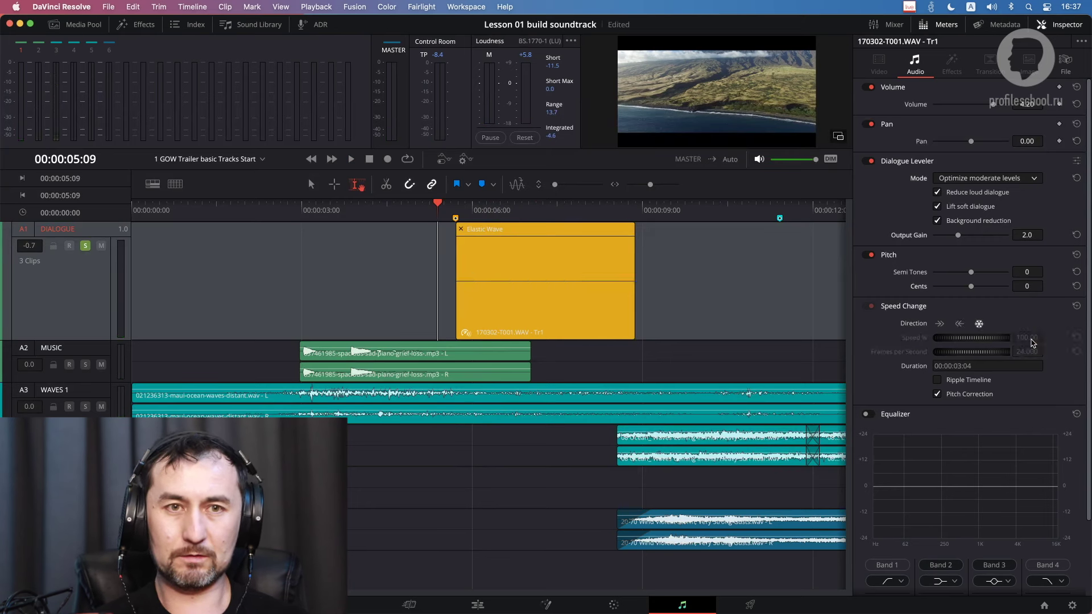
pyautogui.press('space')
pyautogui.press('space')
pyautogui.hotkey('ctrl', 'z')
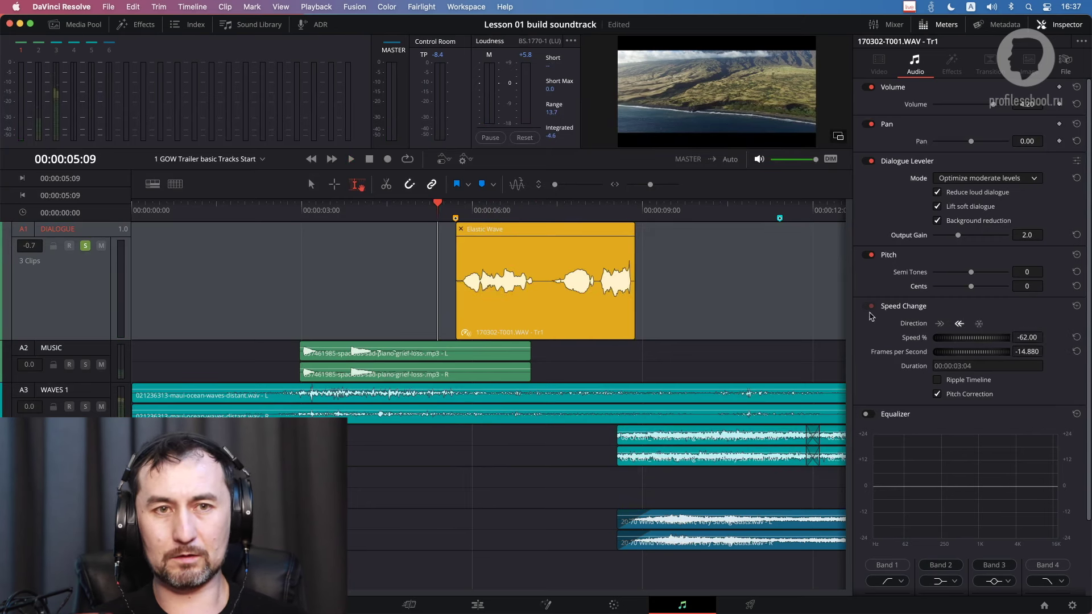
# Set the clip speed to -100 and preview full-speed reverse playback
pyautogui.click(1041, 339)
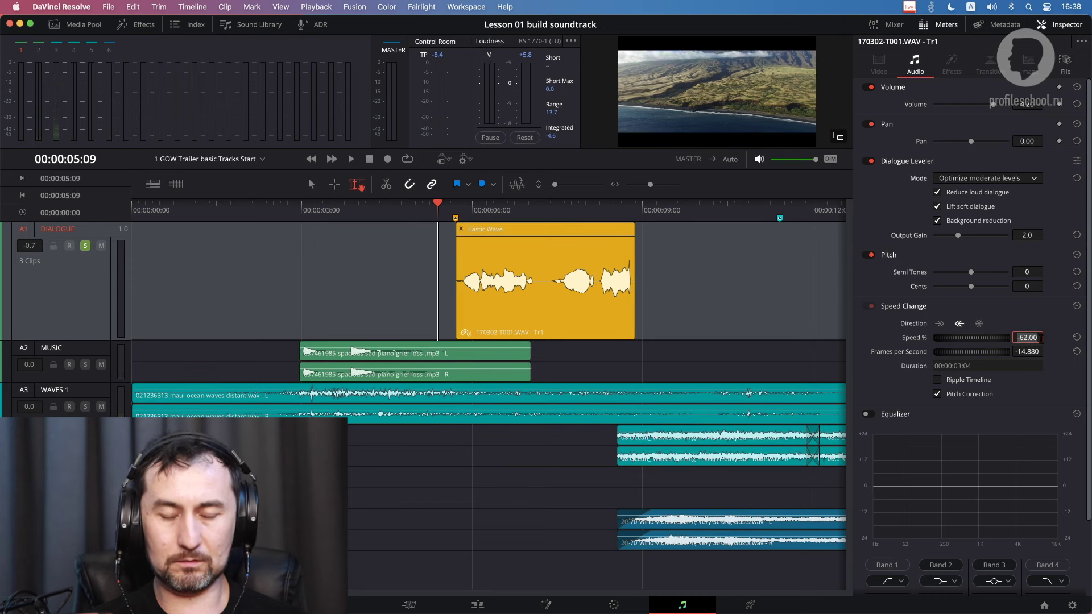
pyautogui.write('-100')
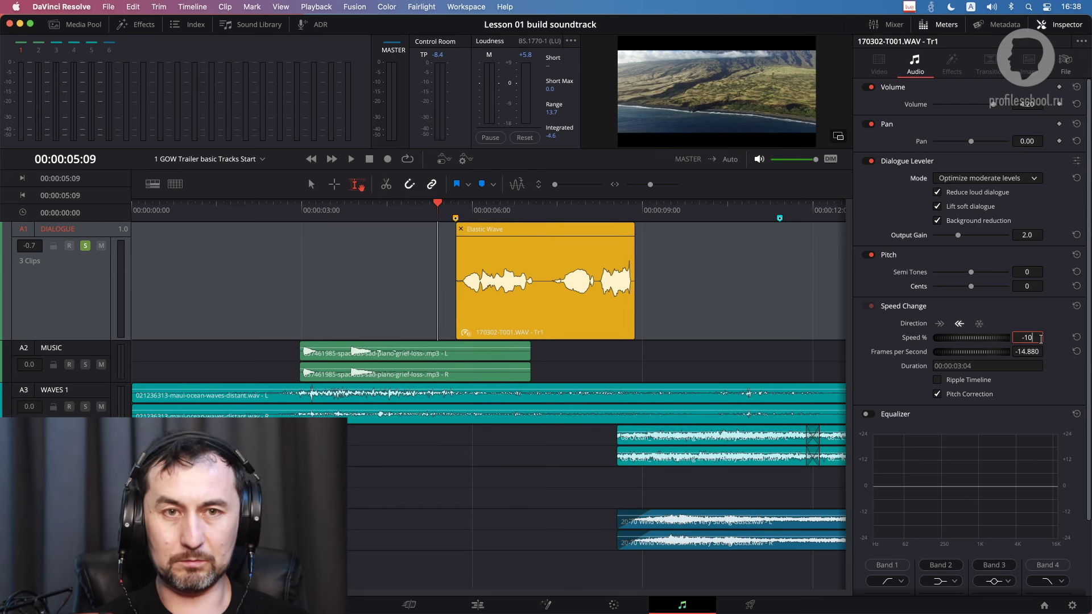
pyautogui.press('Return')
pyautogui.press('space')
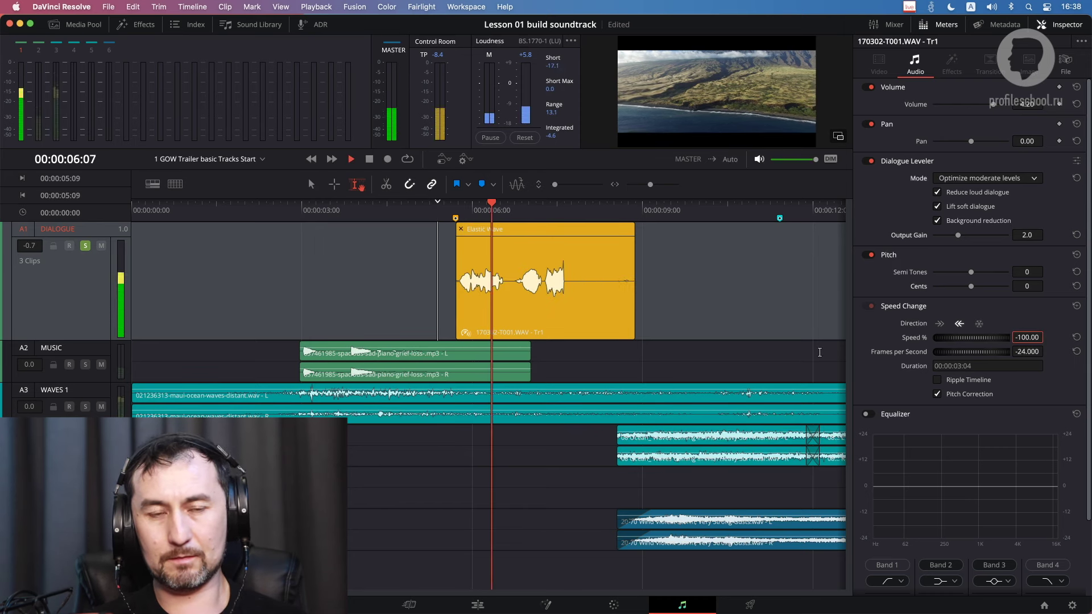
pyautogui.press('space')
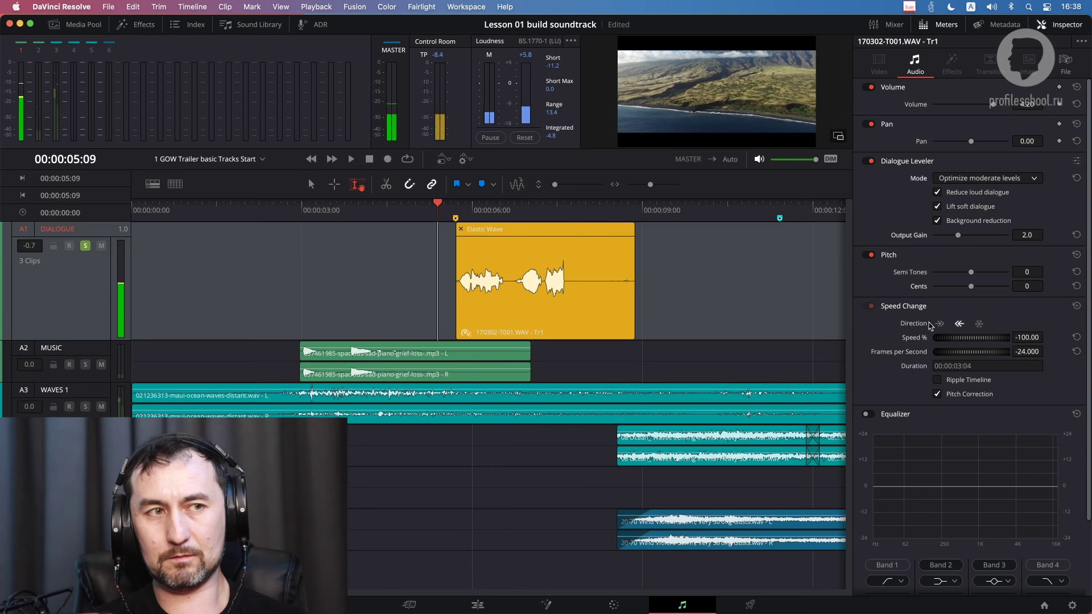
# Switch the clip back to forward direction, preview it, and reset the speed change
pyautogui.click(940, 324)
pyautogui.press('space')
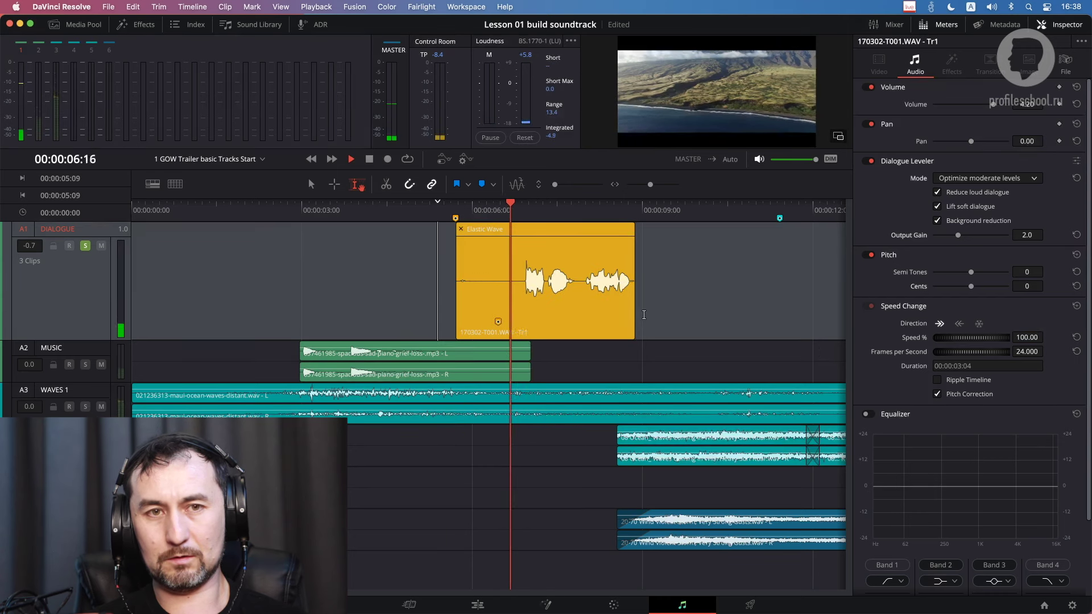
pyautogui.press('space')
pyautogui.click(1076, 307)
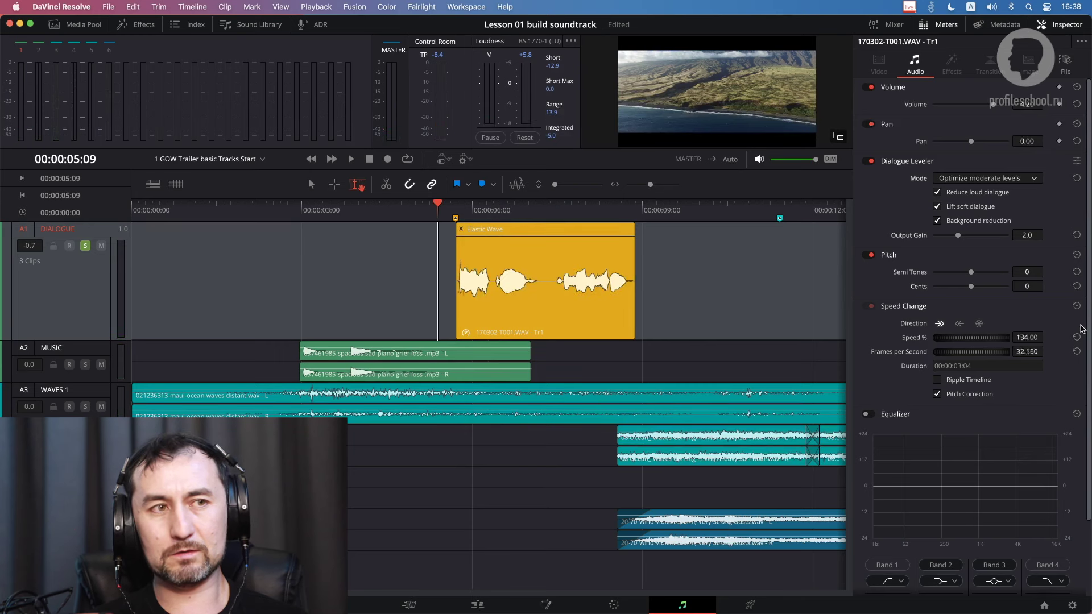
# Mark in and out around the dialogue clip and play the range
pyautogui.press('x')
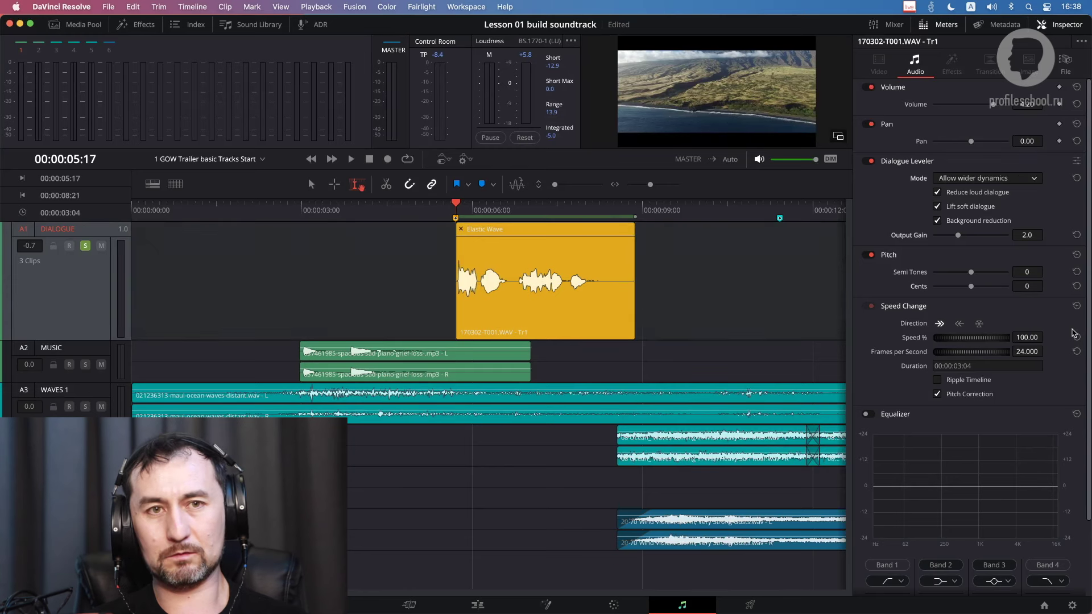
pyautogui.press('space')
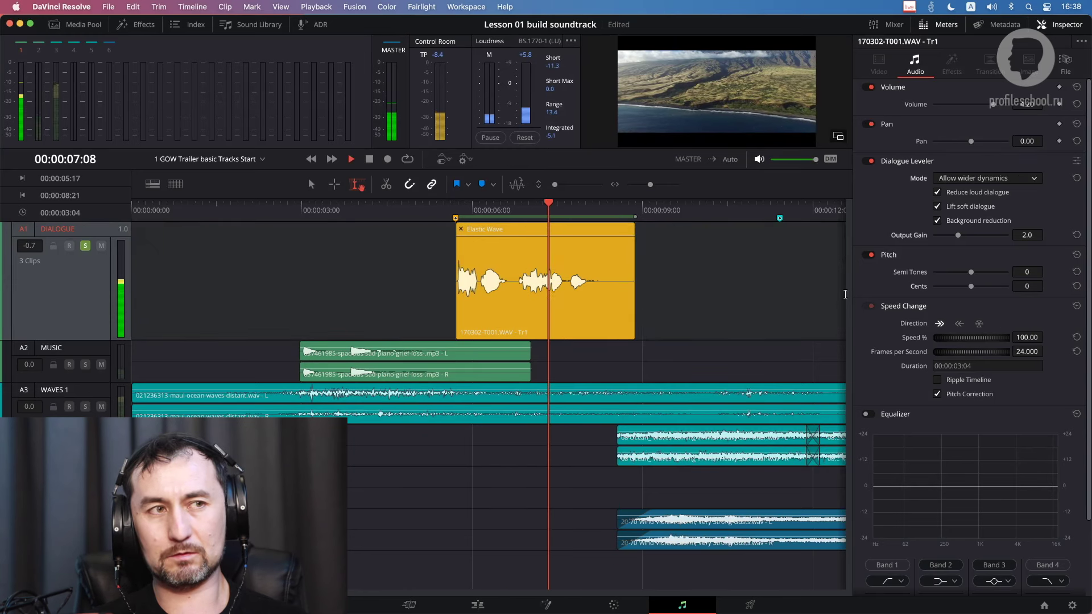
pyautogui.press('space')
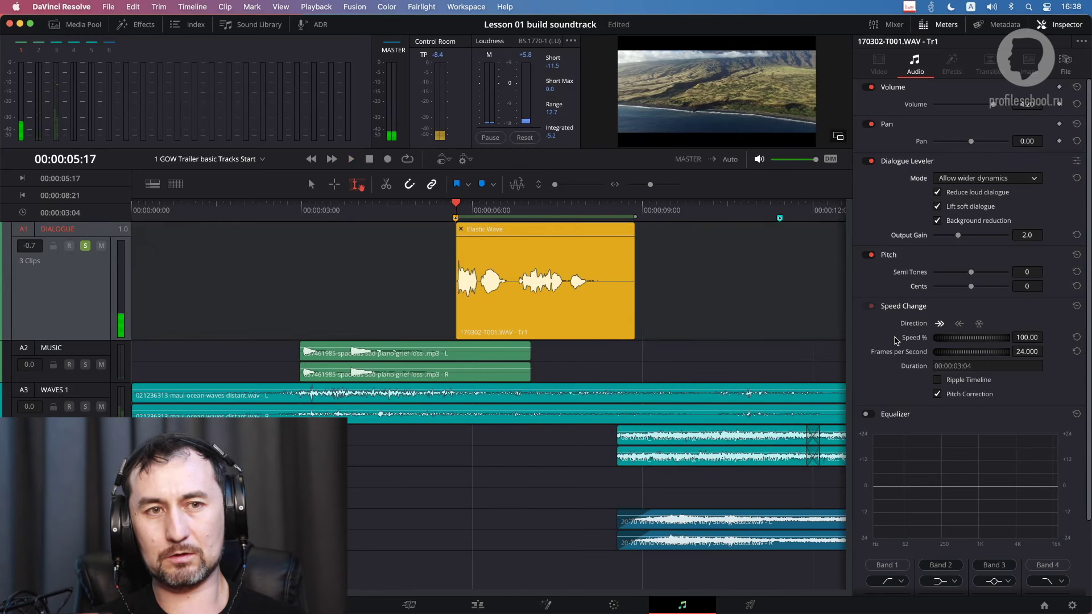
# Enable the clip equalizer with the low-cut band and a second band near 250 Hz
pyautogui.click(867, 415)
pyautogui.scroll(-2, 869, 420)
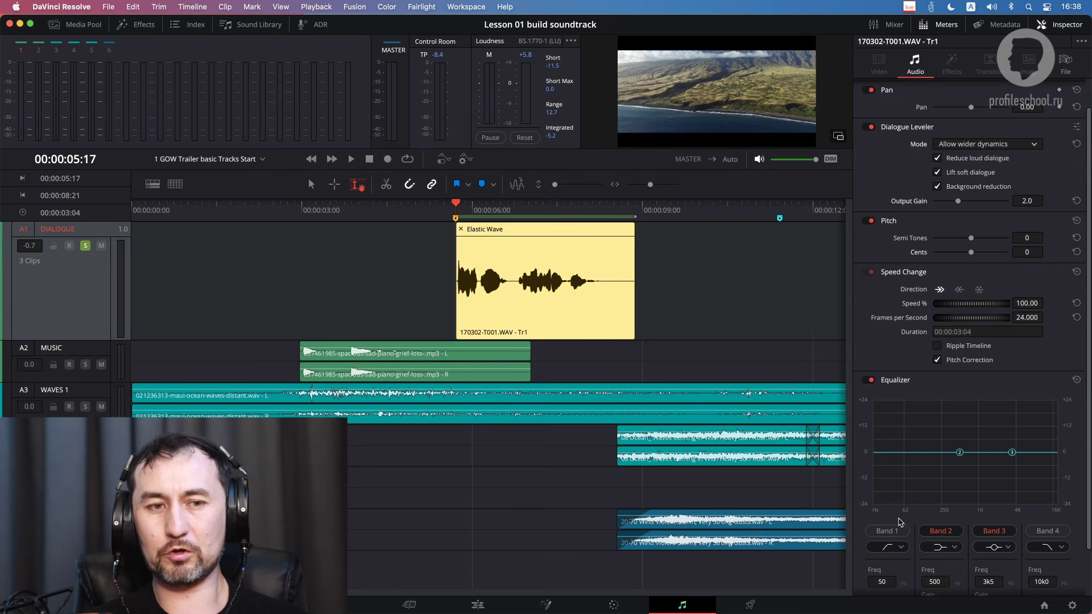
pyautogui.click(893, 531)
pyautogui.click(893, 532)
pyautogui.click(950, 532)
pyautogui.click(941, 531)
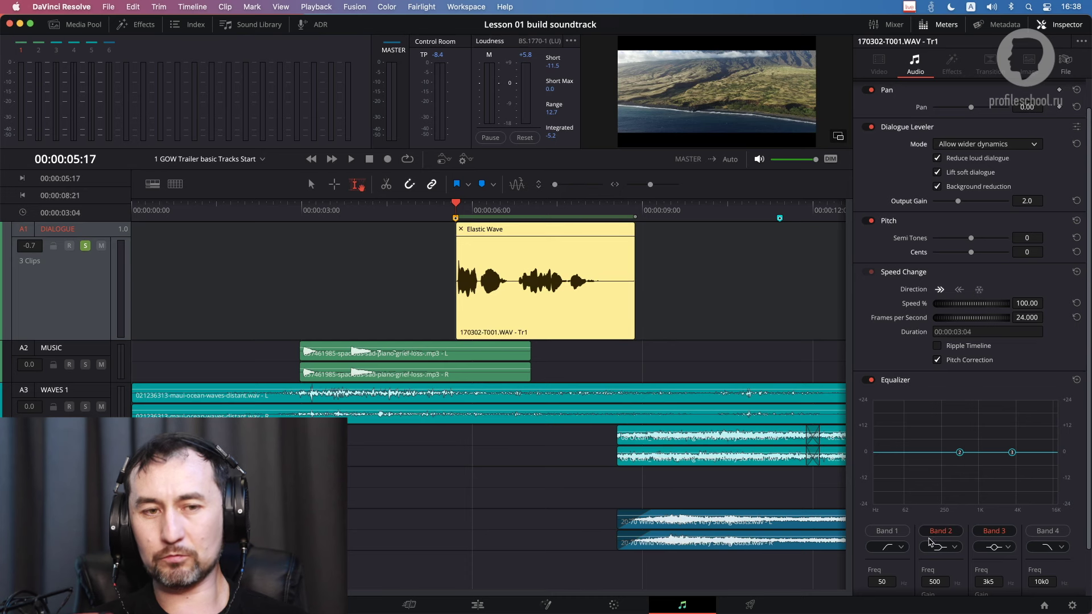
pyautogui.click(885, 531)
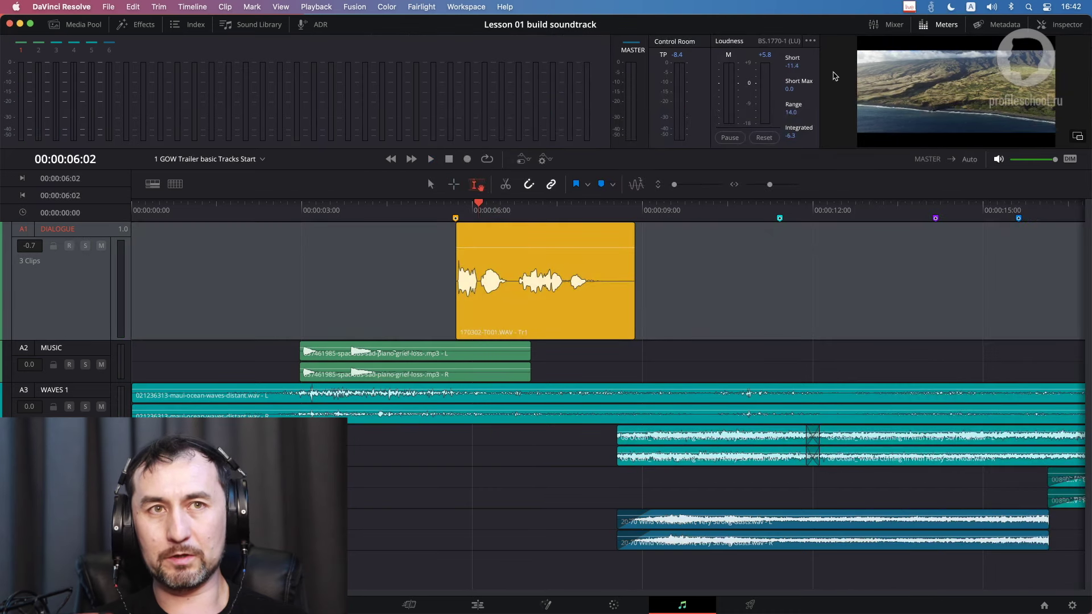
# Open the Mixer and widen it to show the A1–A6 strips and master bus
pyautogui.click(892, 25)
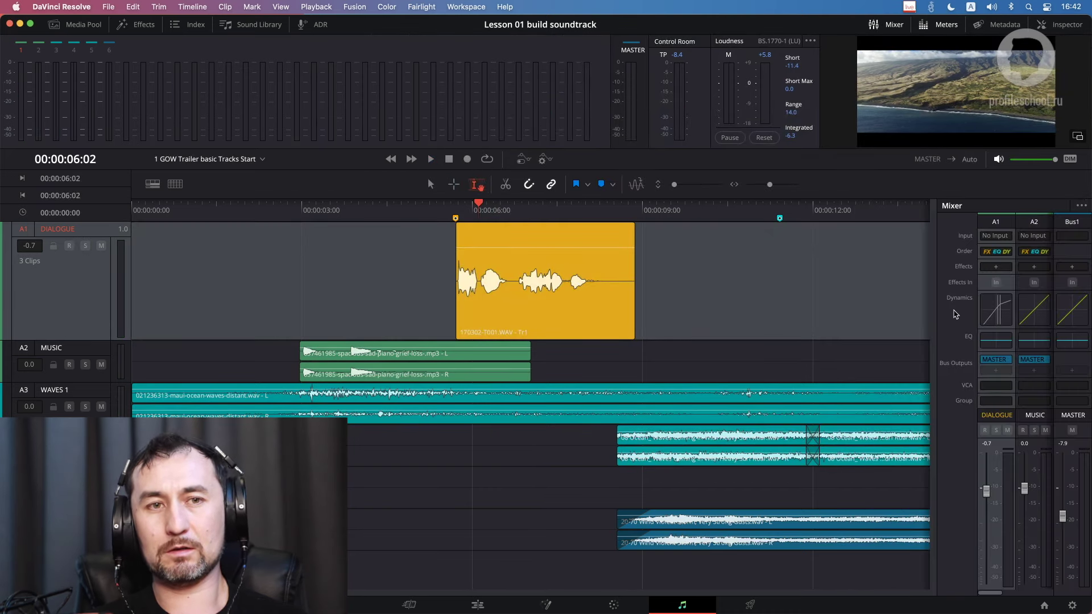
pyautogui.moveTo(936, 313); pyautogui.dragTo(720, 310)
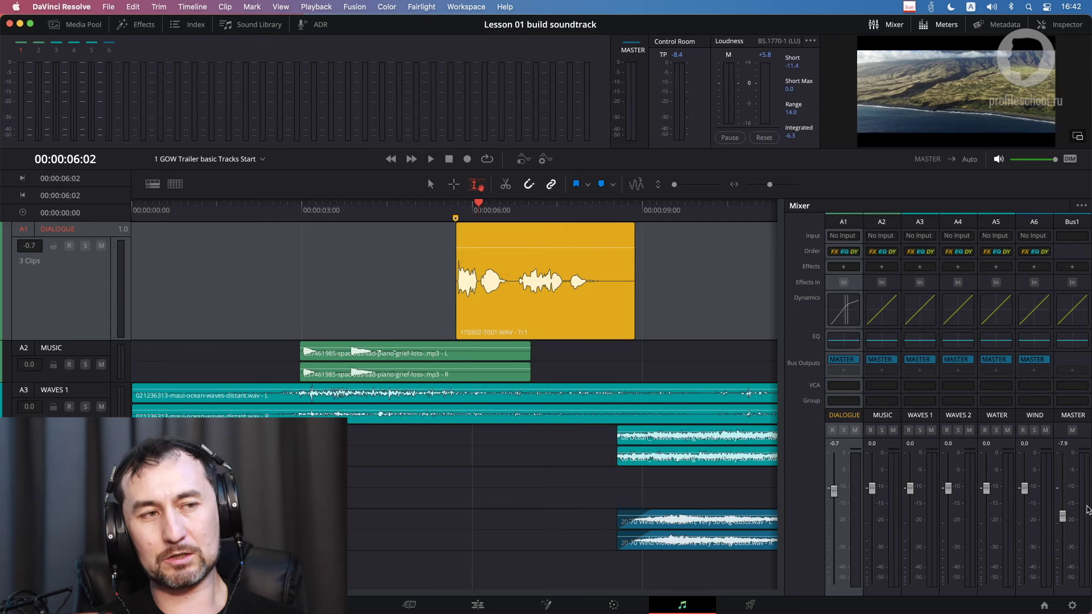
pyautogui.scroll(-1, 416, 283)
pyautogui.hscroll(5, 417, 282)
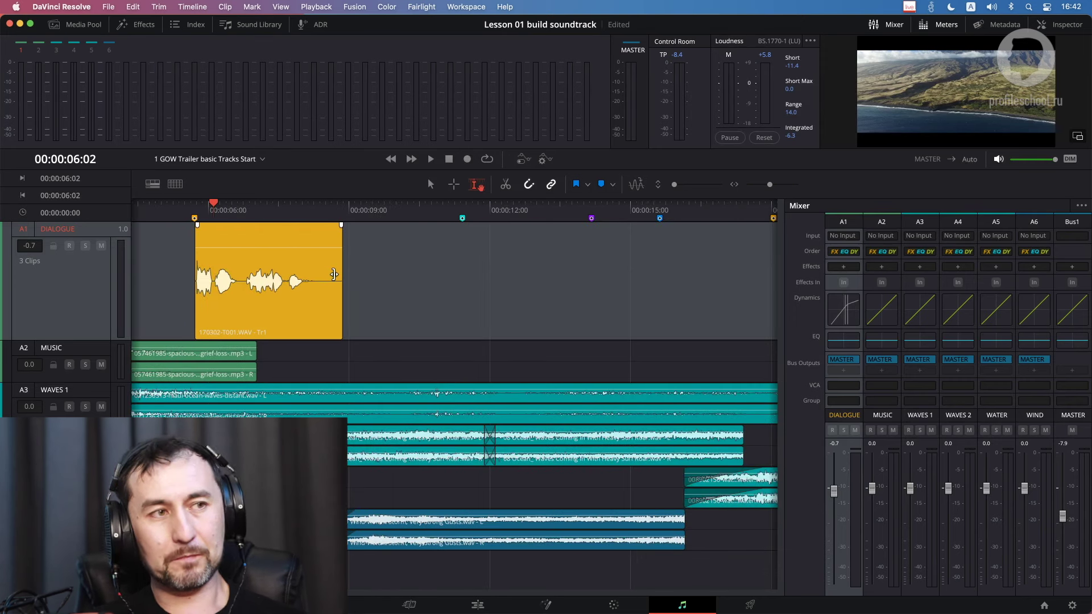
pyautogui.hscroll(-3, 324, 289)
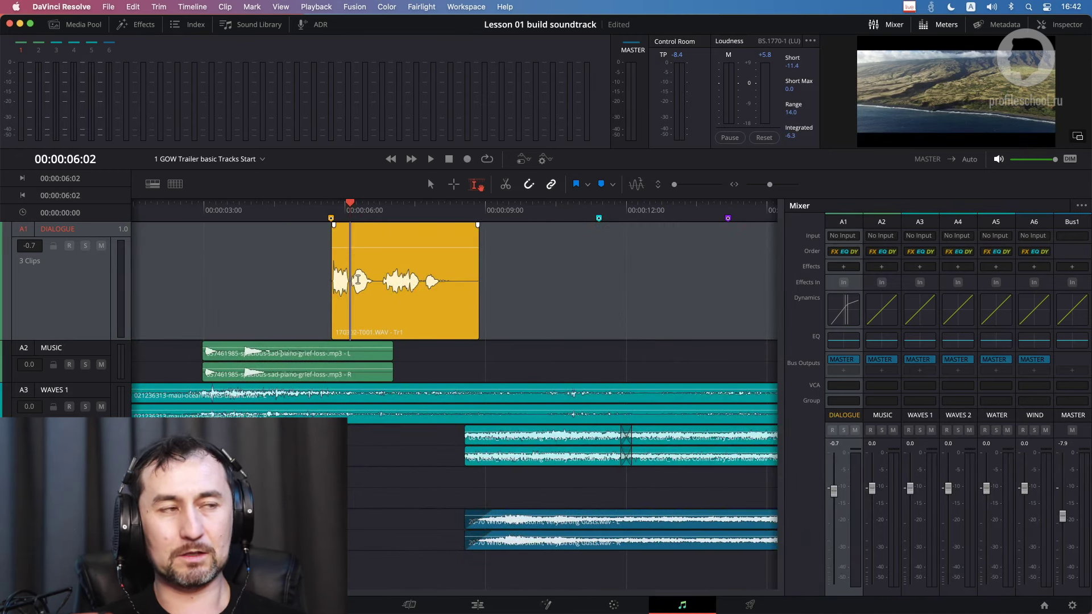
# Deselect, then reselect the A1 DIALOGUE track header
pyautogui.click(81, 302)
pyautogui.click(84, 292)
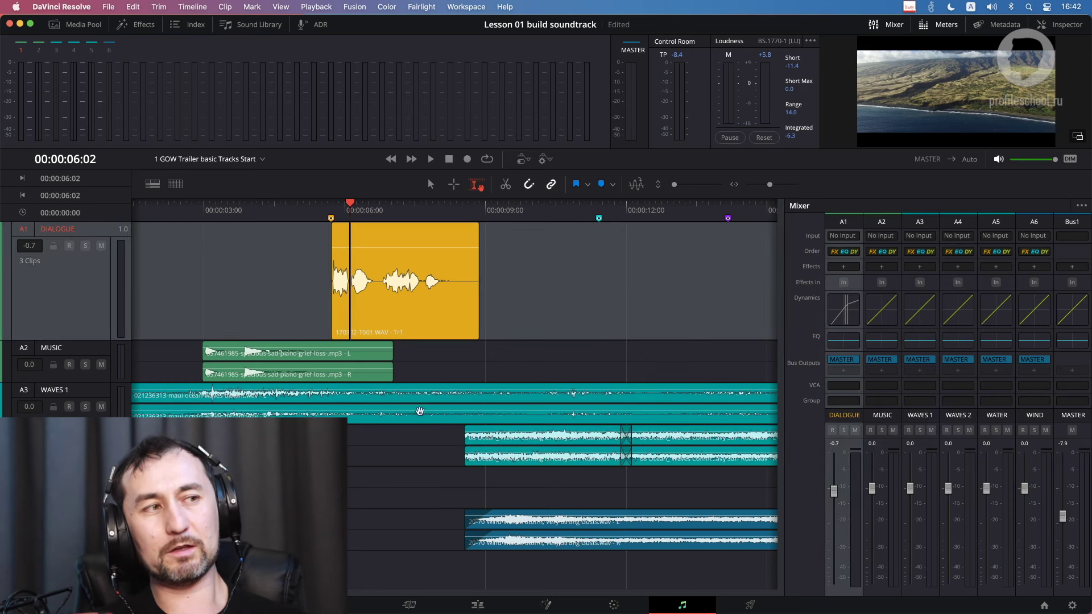
pyautogui.moveTo(279, 342)
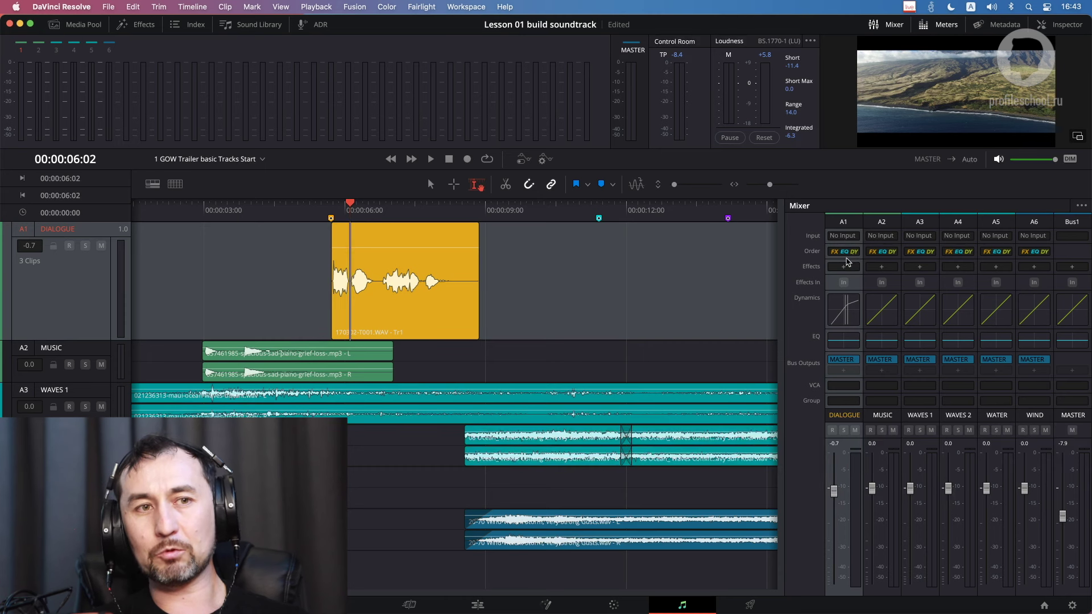
# Insert Chorus from Modulation > Fairlight FX into the DIALOGUE strip's effects slot
pyautogui.click(844, 266)
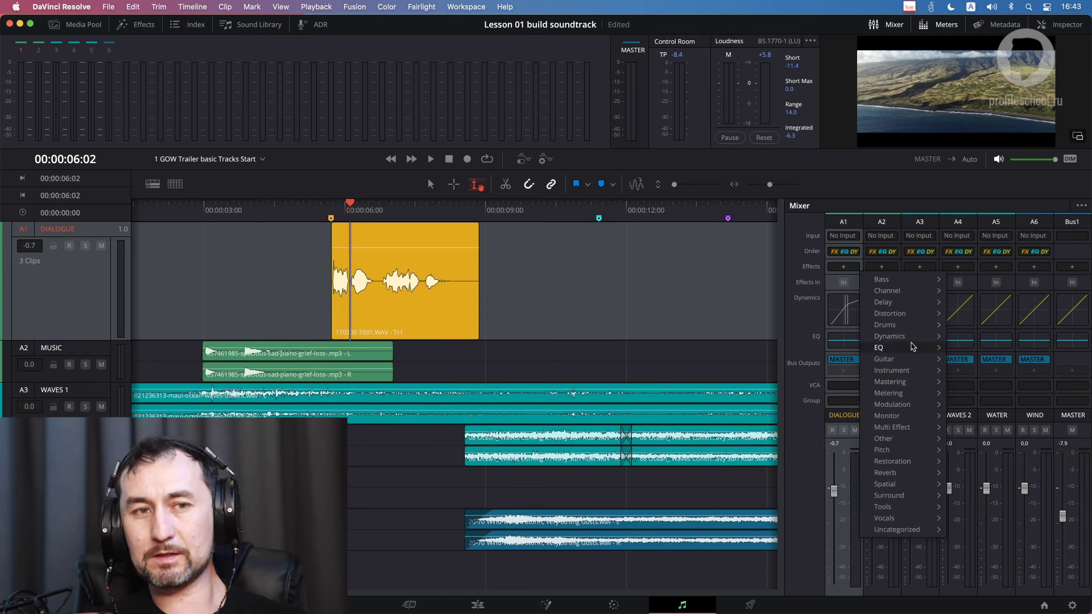
pyautogui.moveTo(911, 533)
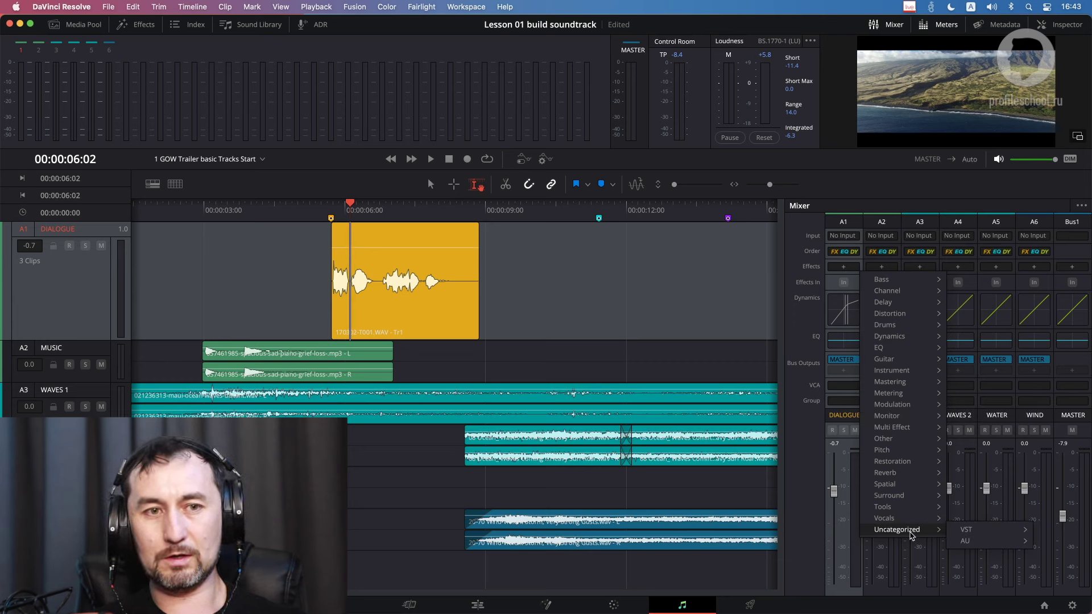
pyautogui.moveTo(905, 319)
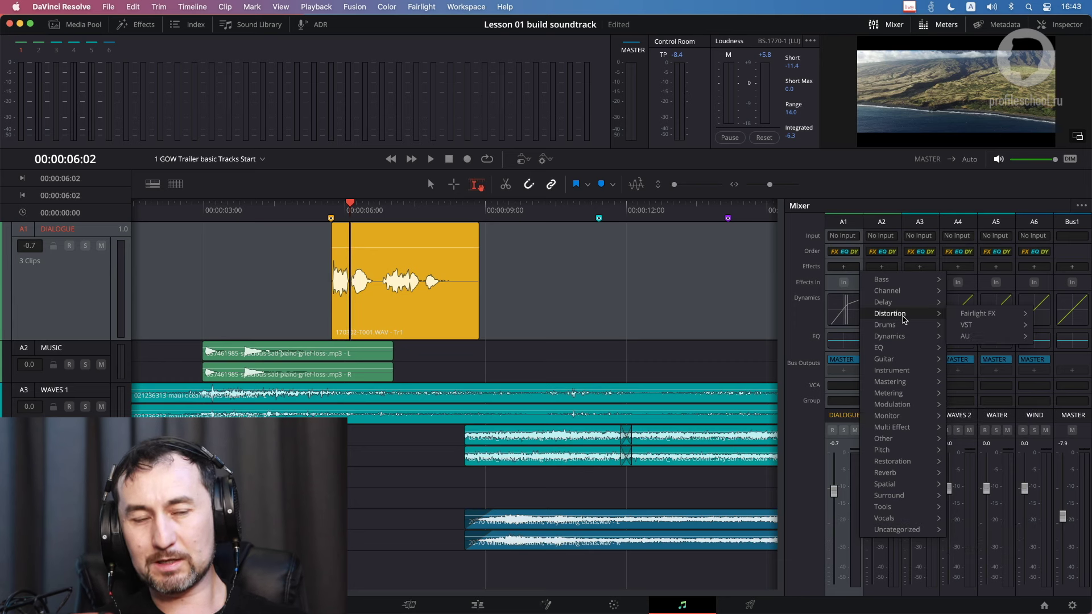
pyautogui.moveTo(979, 291)
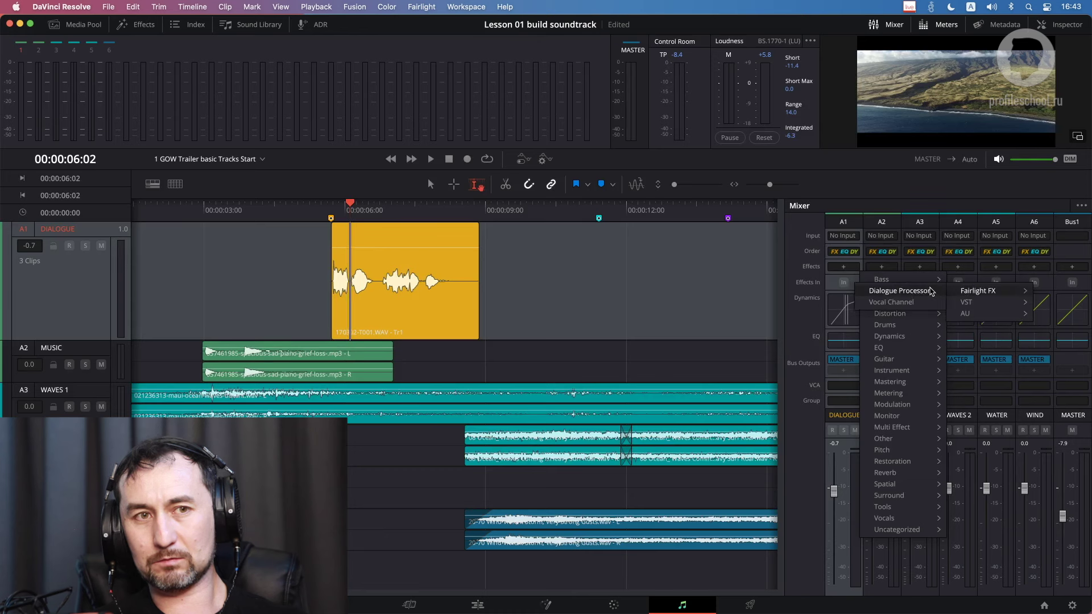
pyautogui.moveTo(895, 350)
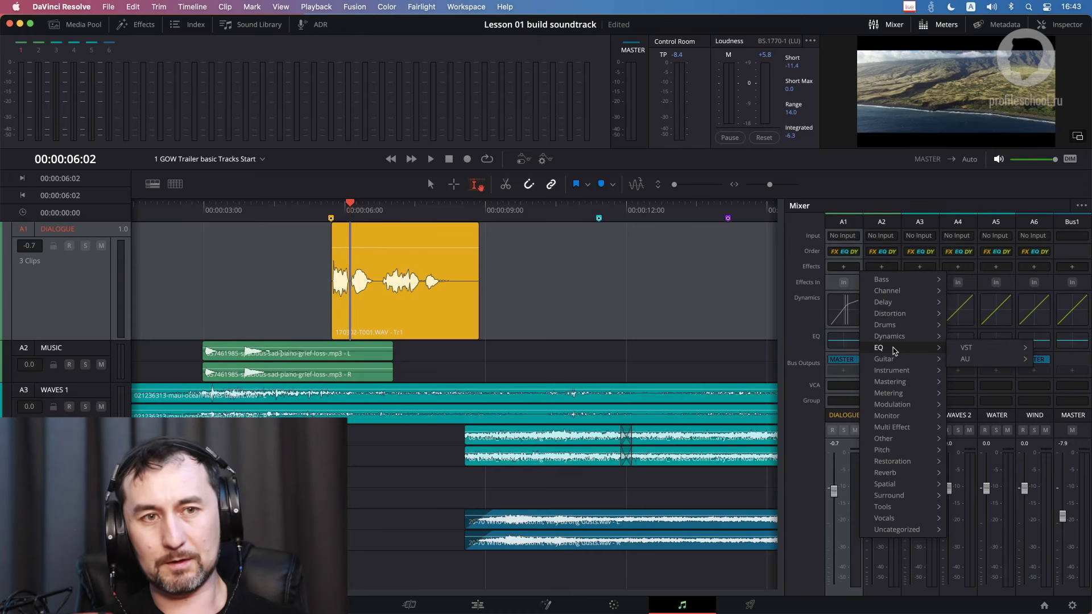
pyautogui.moveTo(907, 391)
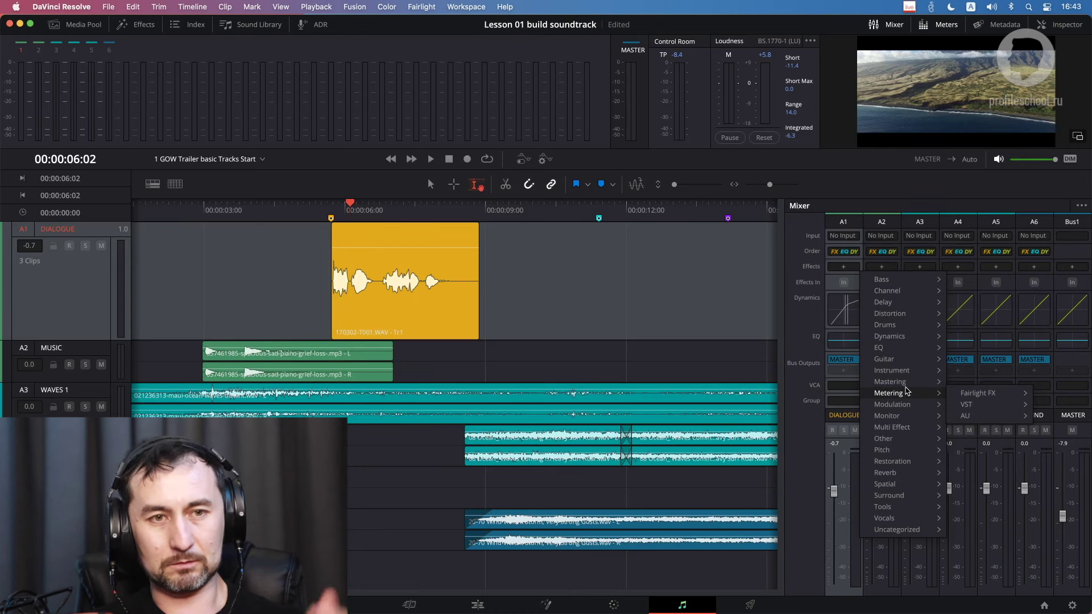
pyautogui.moveTo(969, 407)
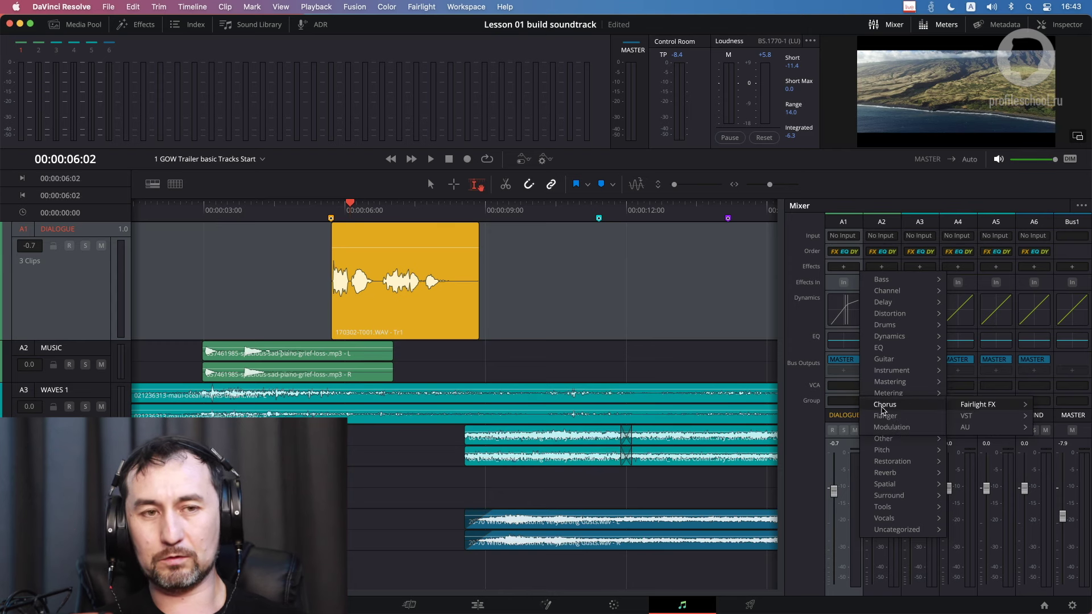
pyautogui.click(884, 405)
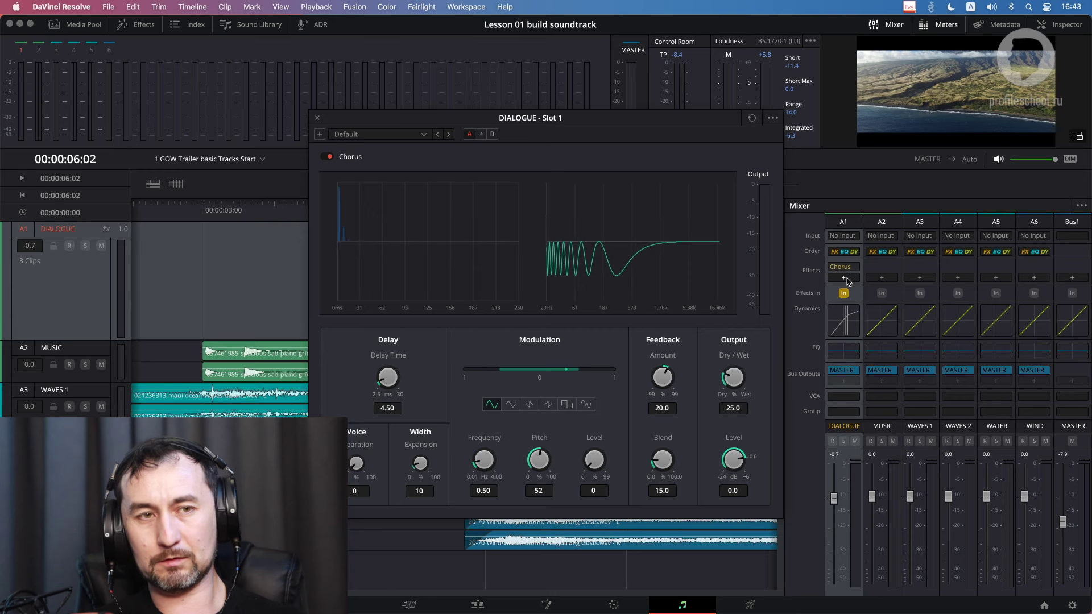
# Close the Chorus window and use Delete Plugin to clear the DIALOGUE effects slot
pyautogui.click(846, 278)
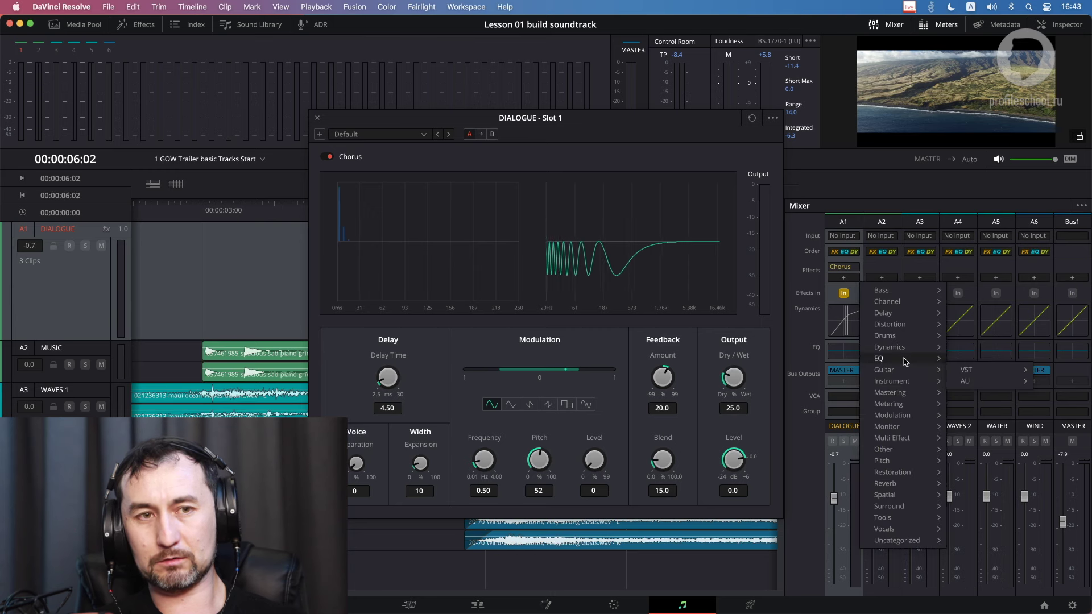
pyautogui.click(318, 122)
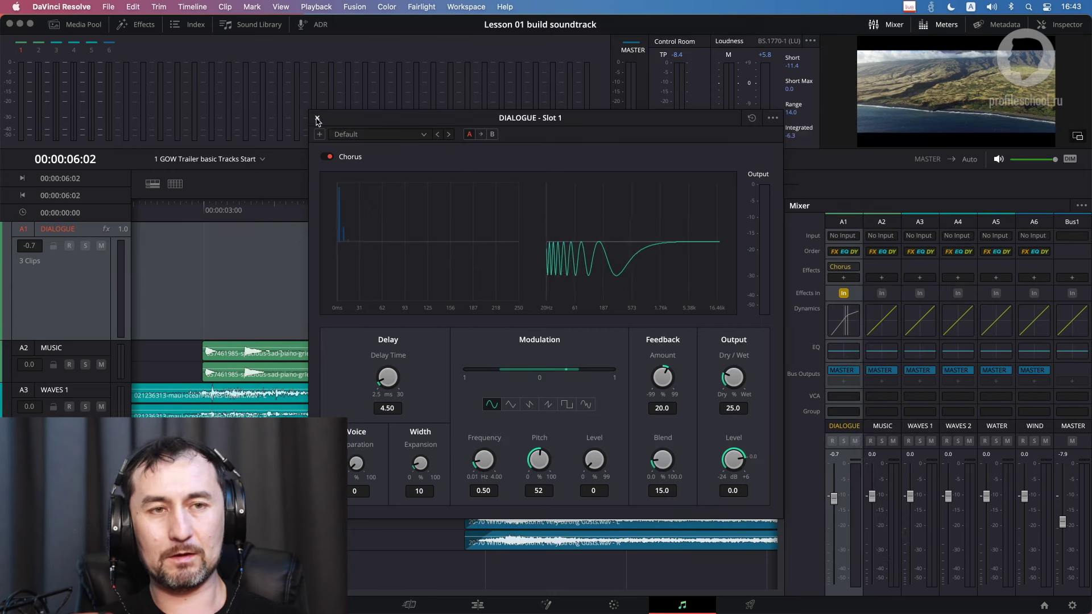
pyautogui.click(318, 121)
pyautogui.click(855, 268)
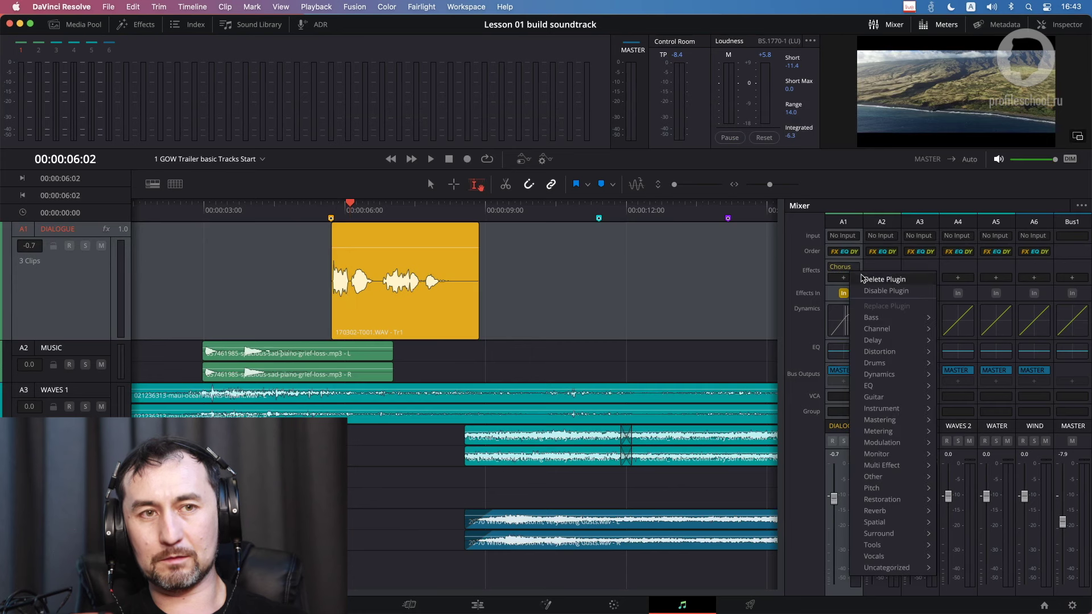
pyautogui.click(851, 283)
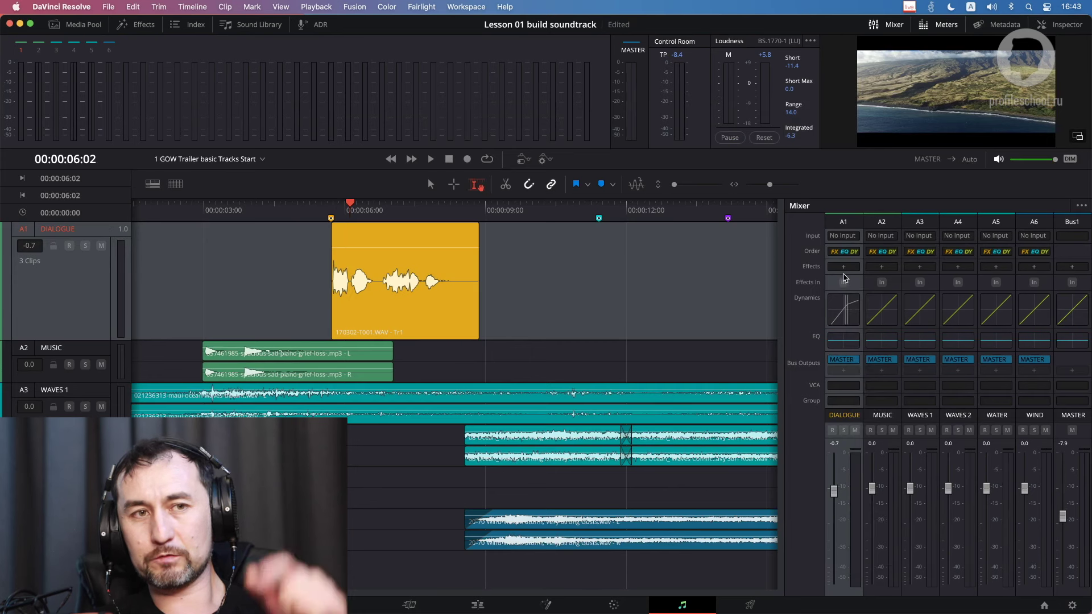
pyautogui.doubleClick(855, 322)
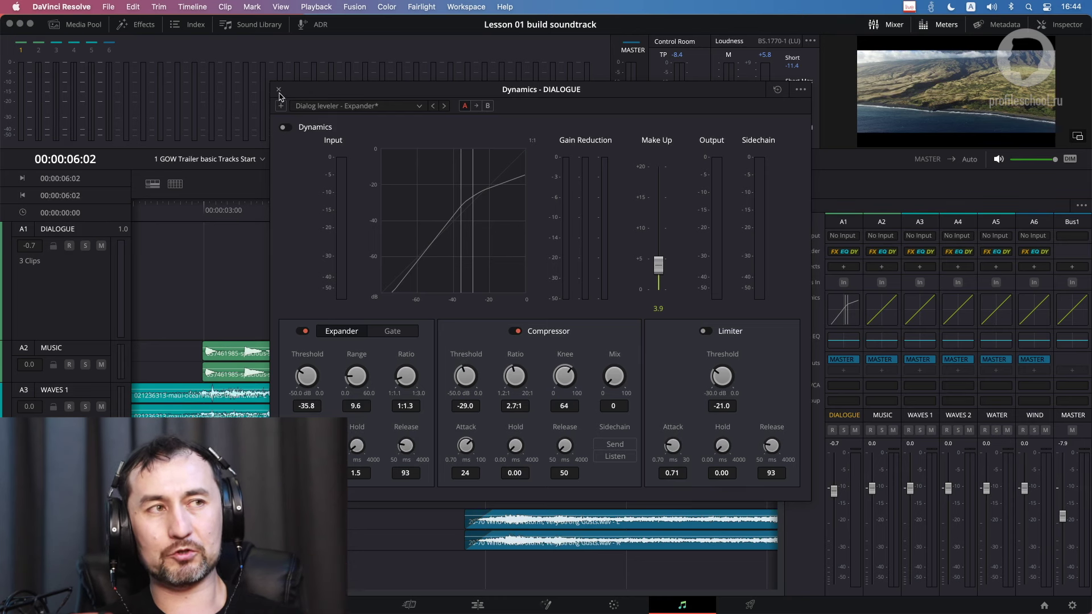
pyautogui.click(279, 91)
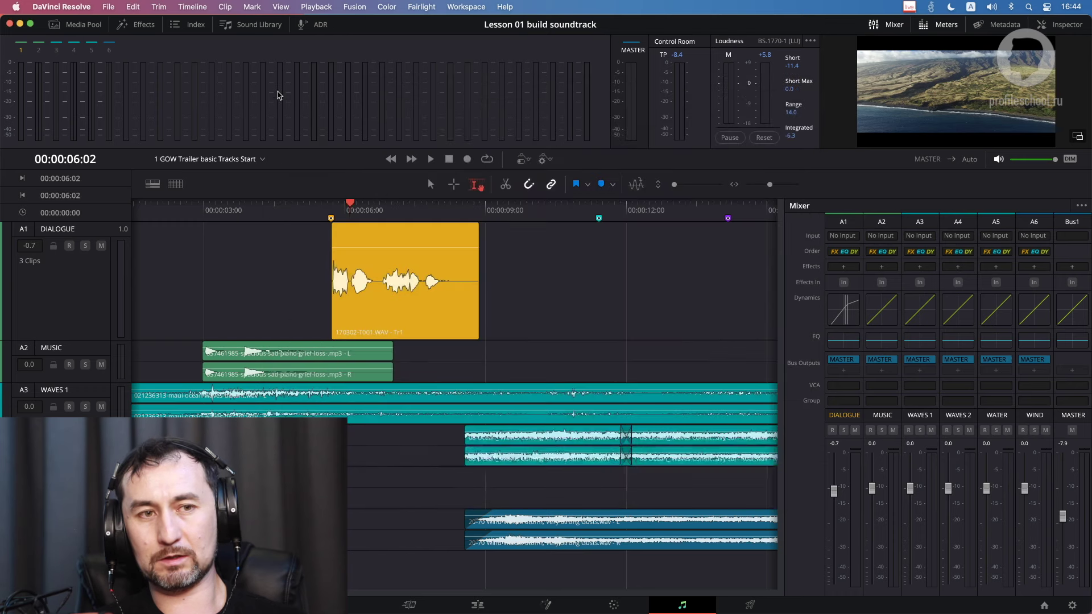
# Open the DIALOGUE equalizer and enable band 1 as a low-cut near 47 Hz
pyautogui.click(843, 341)
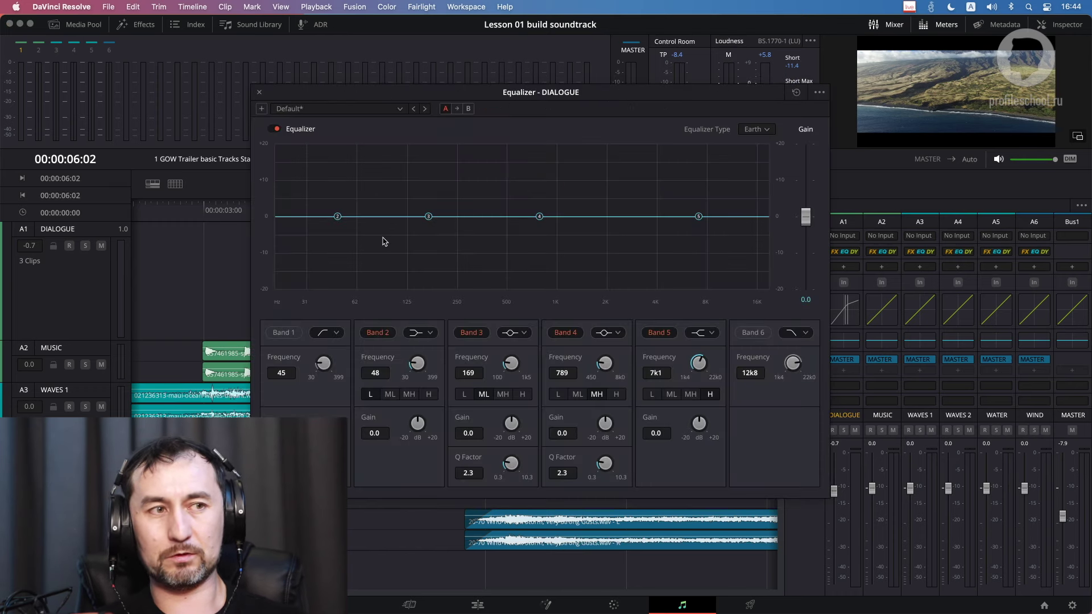
pyautogui.click(299, 336)
pyautogui.moveTo(319, 364); pyautogui.dragTo(320, 359)
pyautogui.click(336, 334)
pyautogui.click(328, 386)
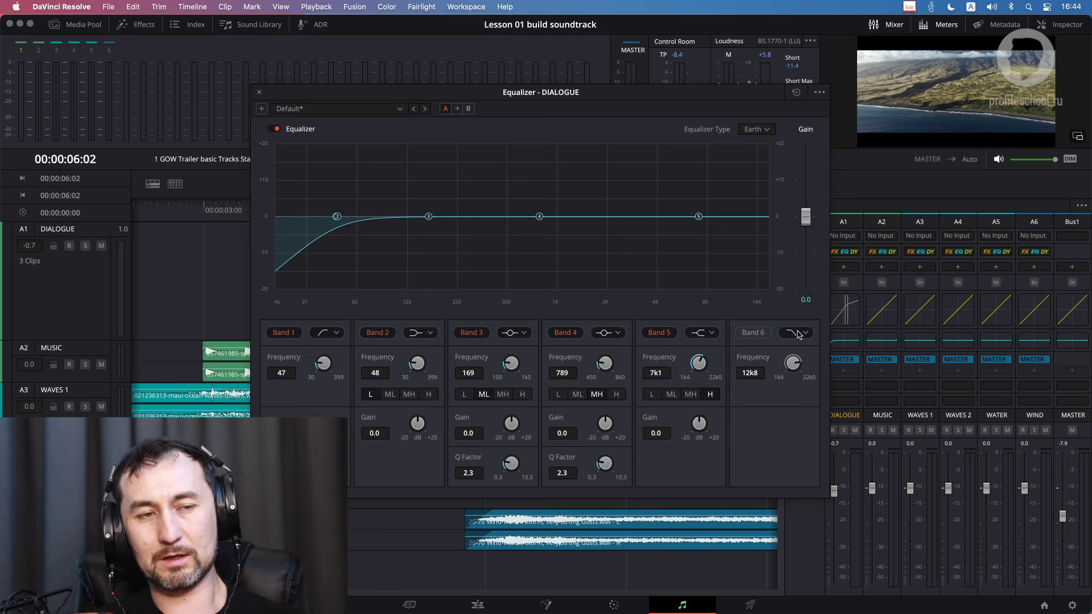
# Try shelf shapes on band 1, then settle on low-cut at 49 Hz
pyautogui.click(336, 333)
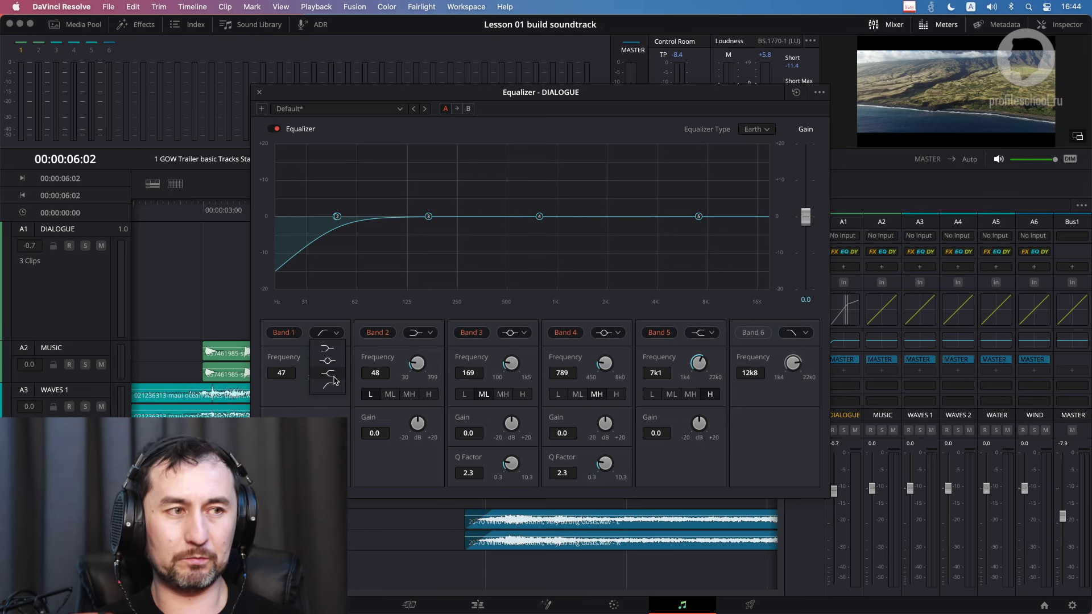
pyautogui.click(329, 374)
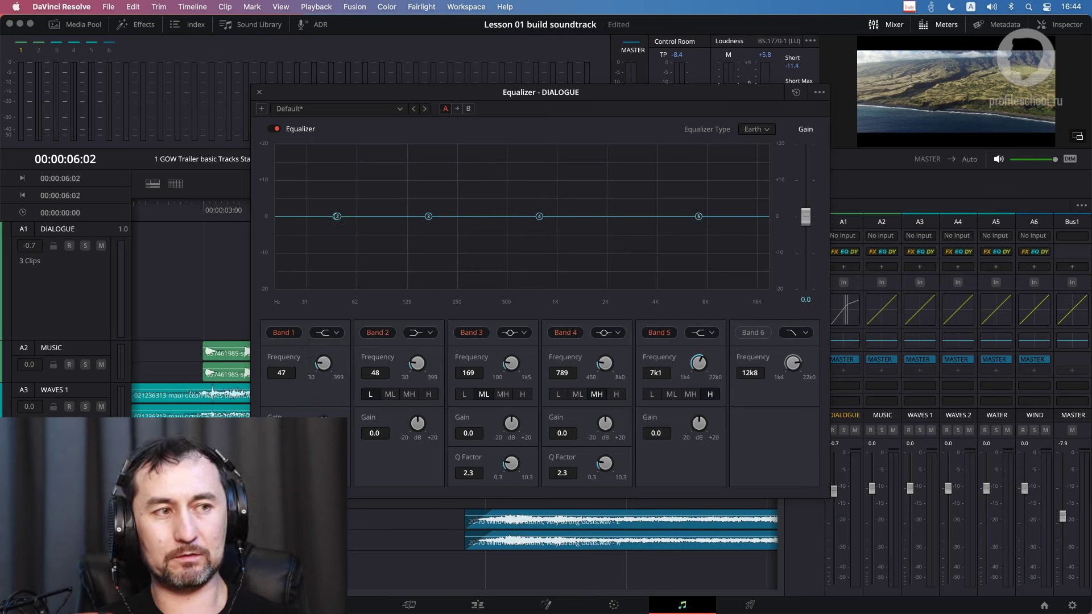
pyautogui.click(334, 334)
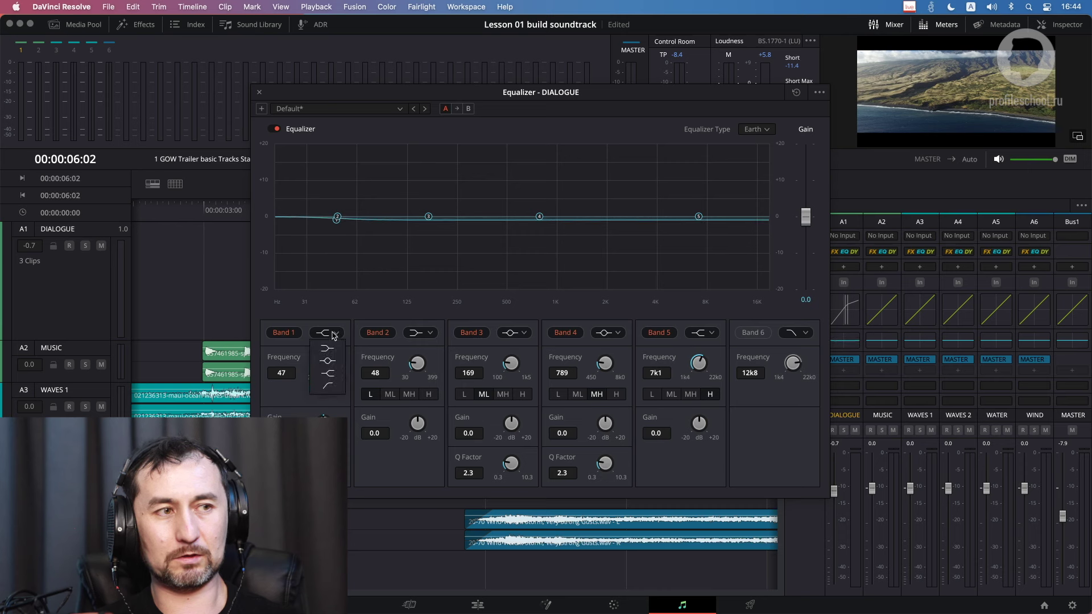
pyautogui.click(331, 349)
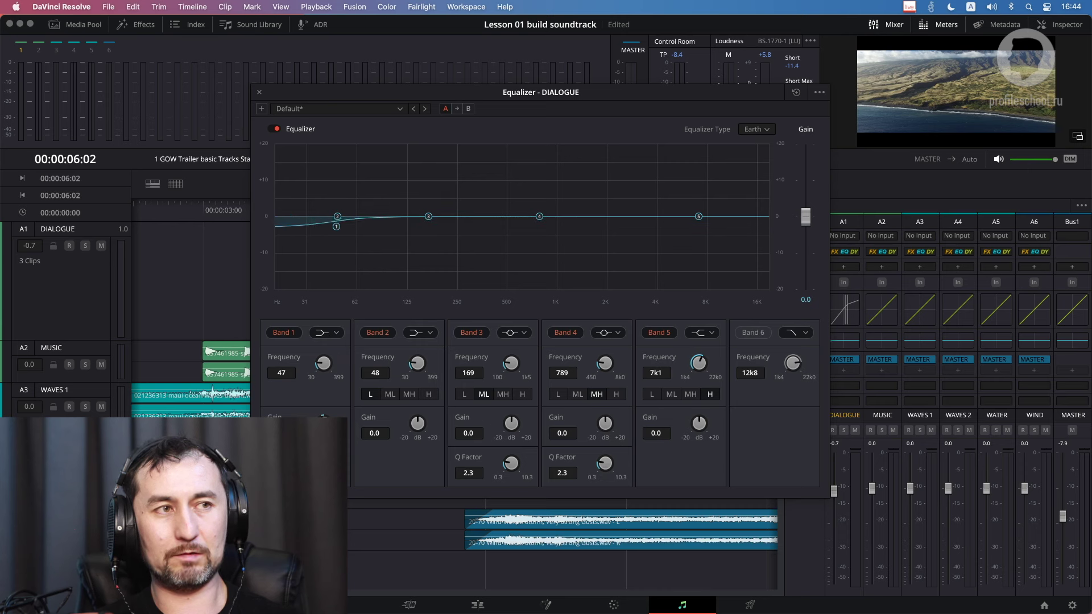
pyautogui.click(336, 334)
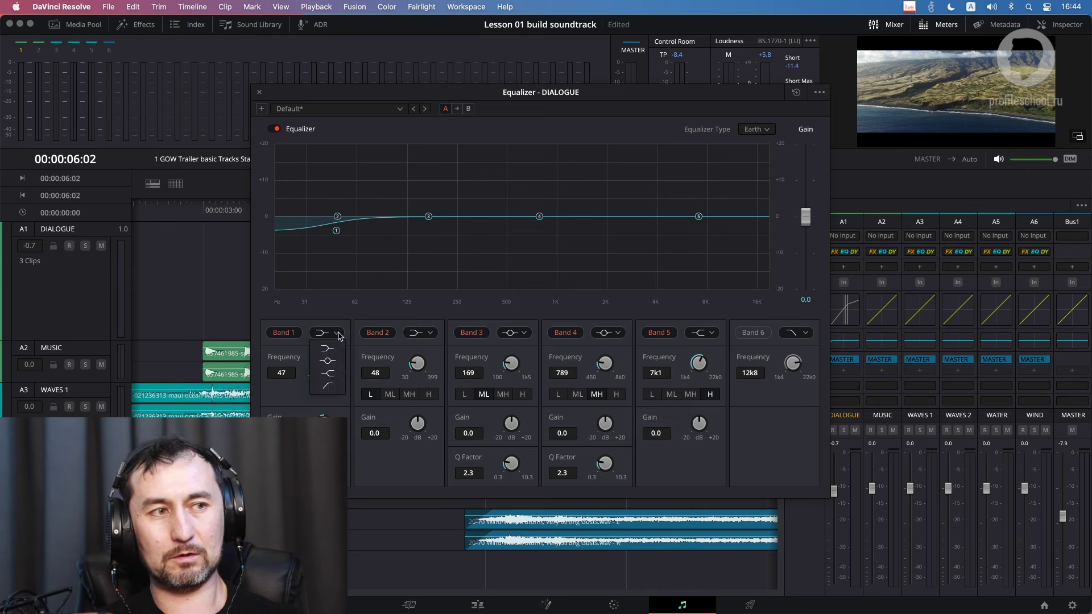
pyautogui.click(330, 381)
pyautogui.moveTo(319, 369); pyautogui.dragTo(321, 361)
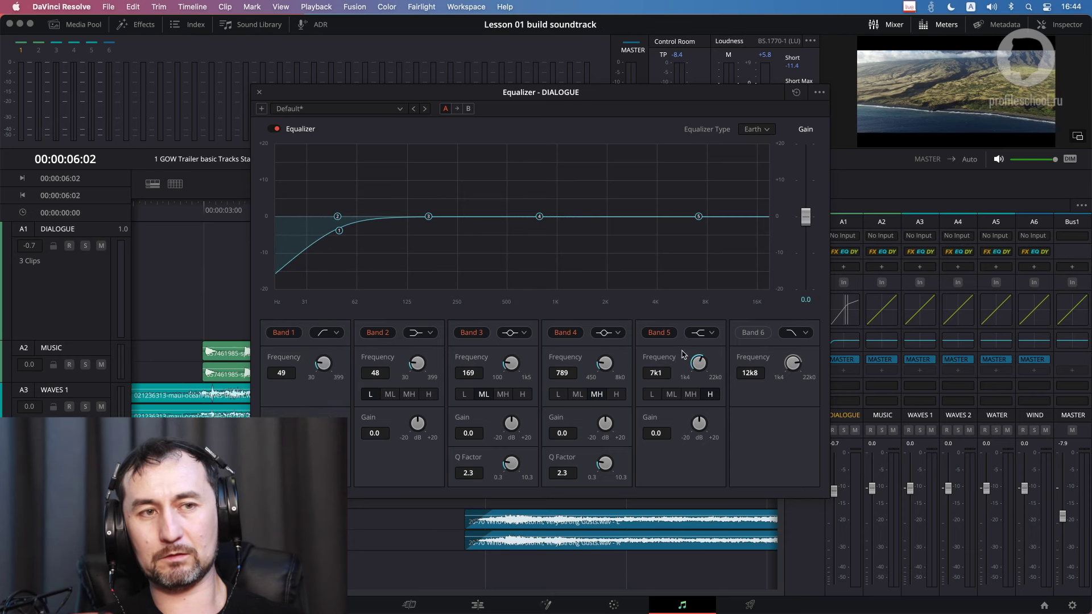
pyautogui.click(431, 333)
pyautogui.click(538, 334)
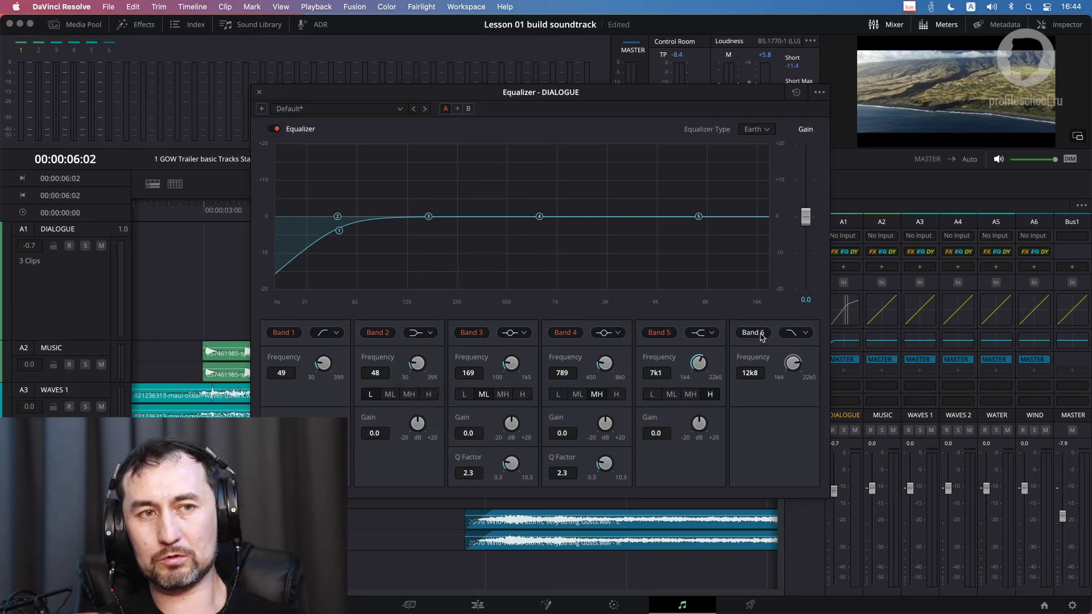
# Raise EQ output gain to 2.6 dB, switch type to Air, and boost band 5
pyautogui.moveTo(805, 224); pyautogui.dragTo(820, 208)
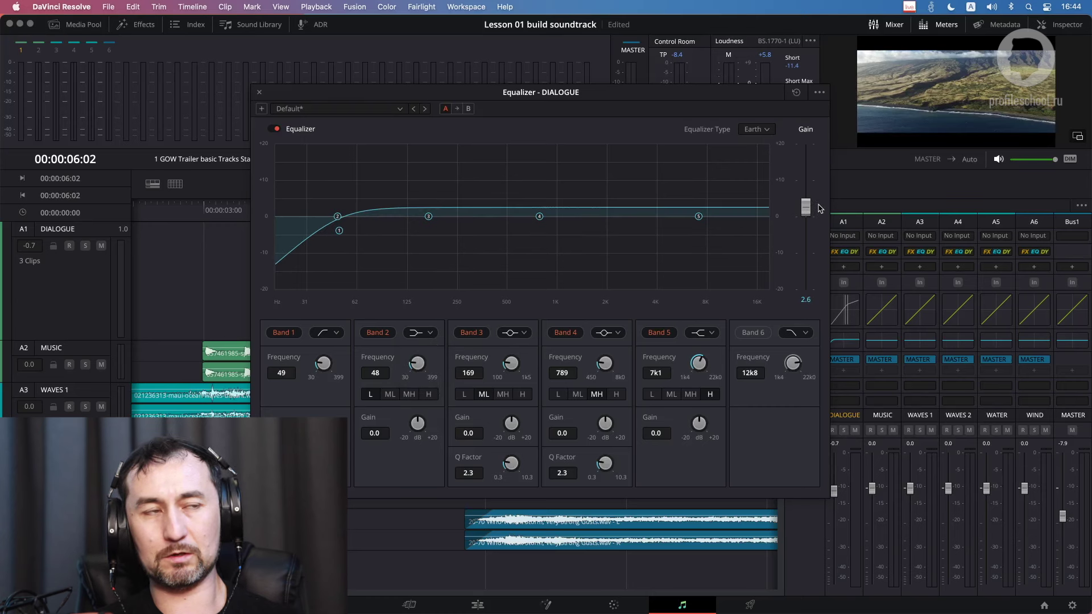
pyautogui.click(749, 130)
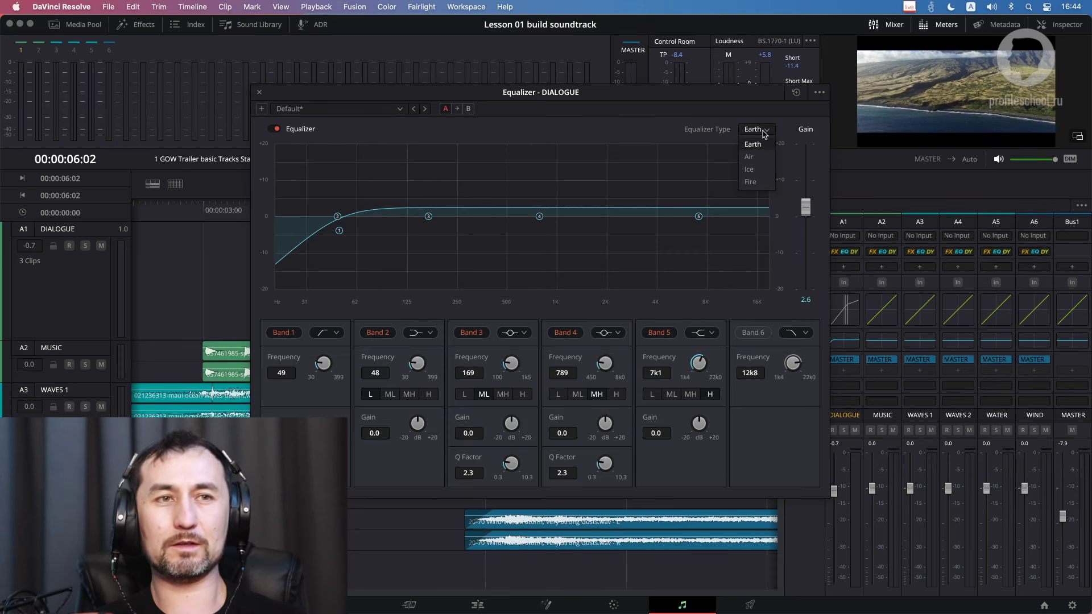
pyautogui.click(765, 159)
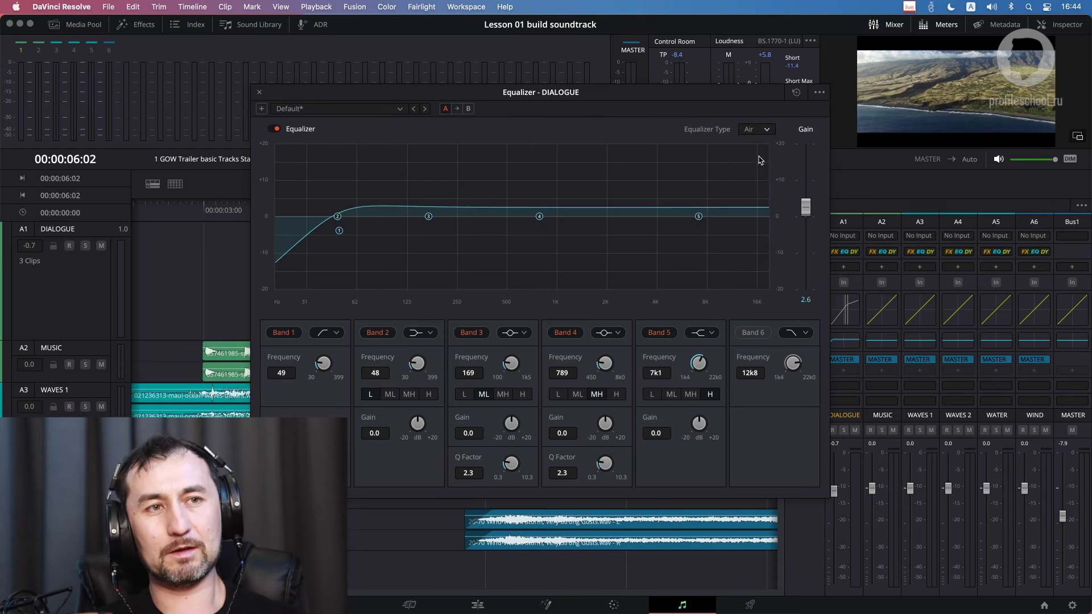
pyautogui.moveTo(699, 217); pyautogui.dragTo(700, 193)
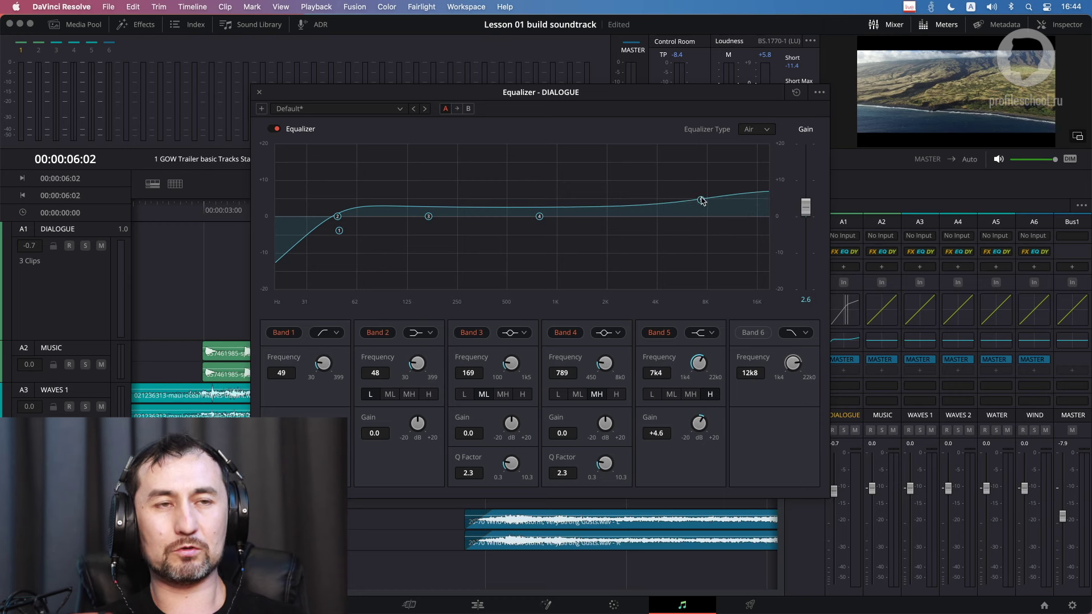
pyautogui.click(756, 129)
pyautogui.click(756, 145)
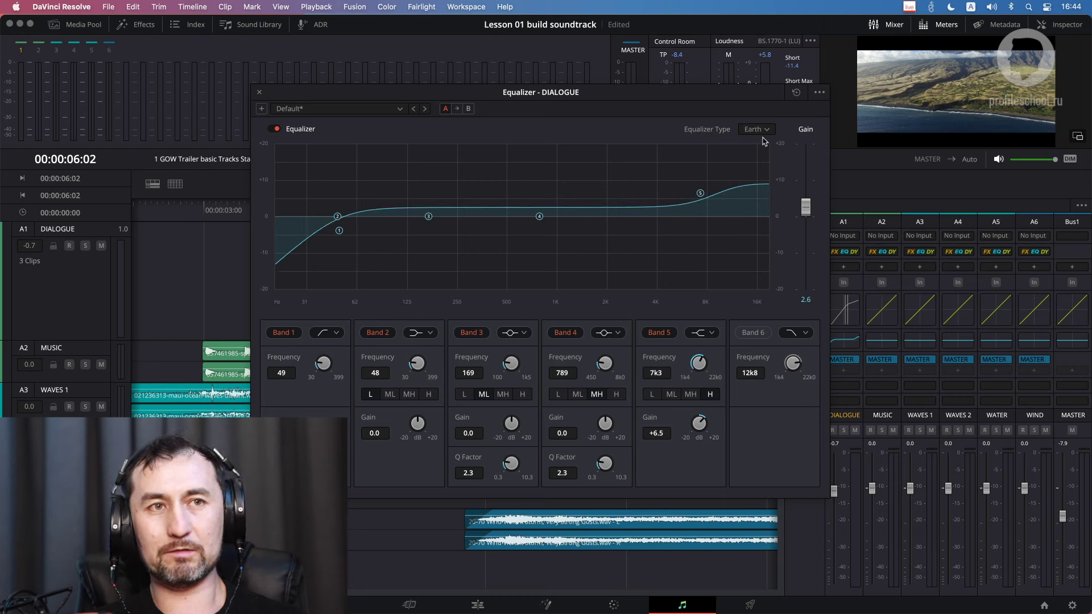
pyautogui.click(768, 131)
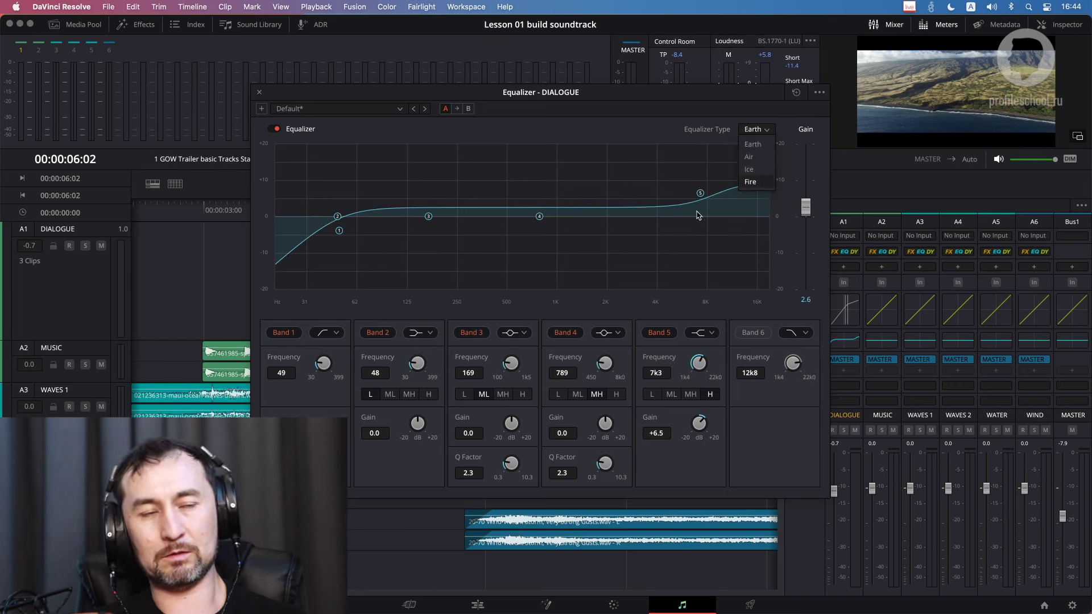
pyautogui.click(749, 157)
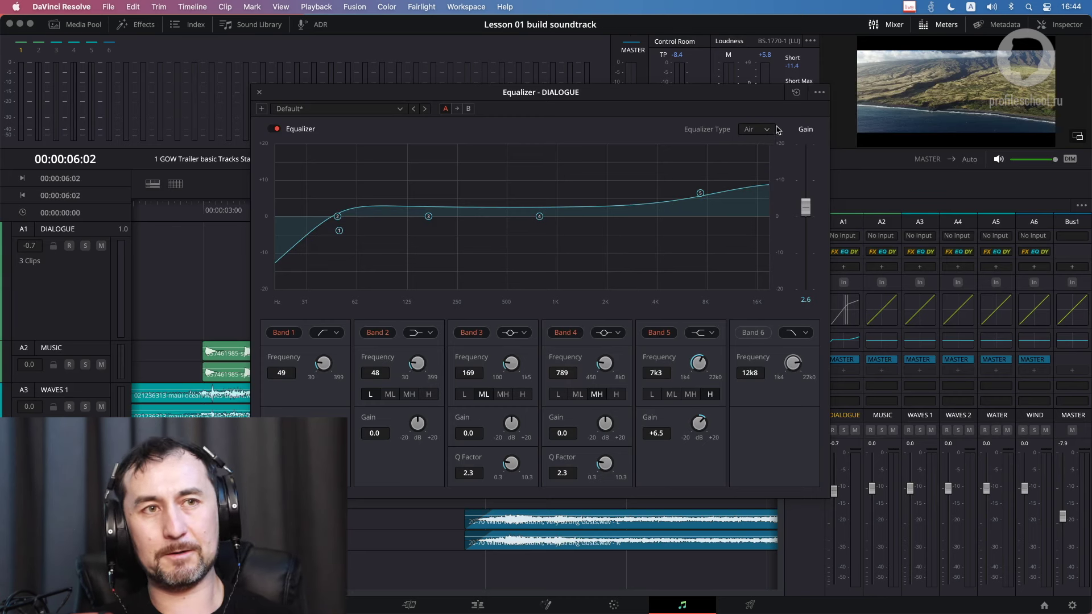
# Audition Ice, Fire and Earth types, move band 5 near 7k4, output gain to 0 dB
pyautogui.click(766, 130)
pyautogui.click(767, 170)
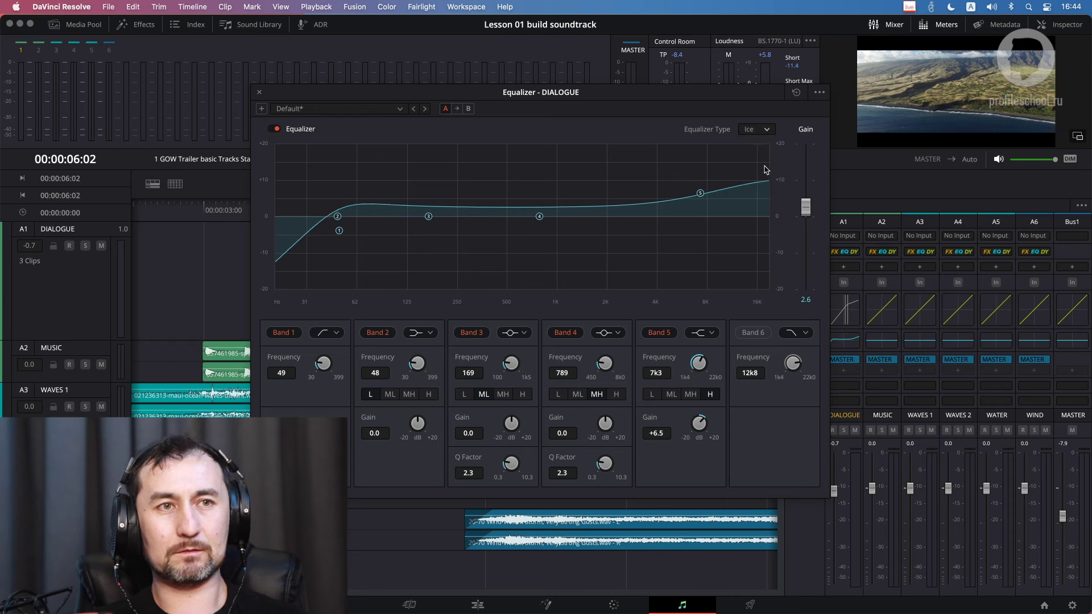
pyautogui.click(768, 130)
pyautogui.click(758, 178)
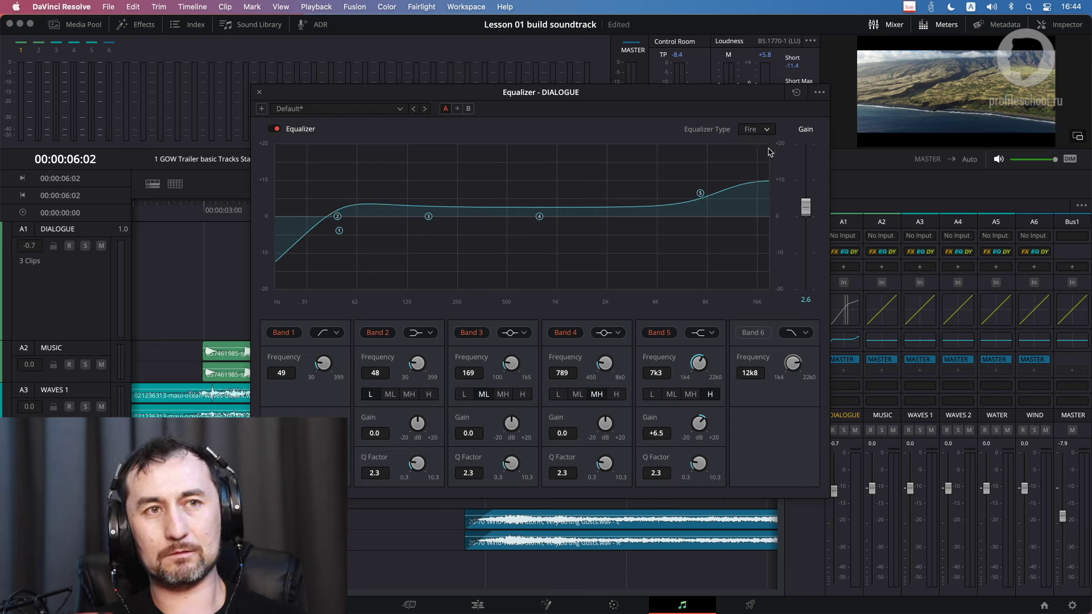
pyautogui.click(767, 130)
pyautogui.click(752, 145)
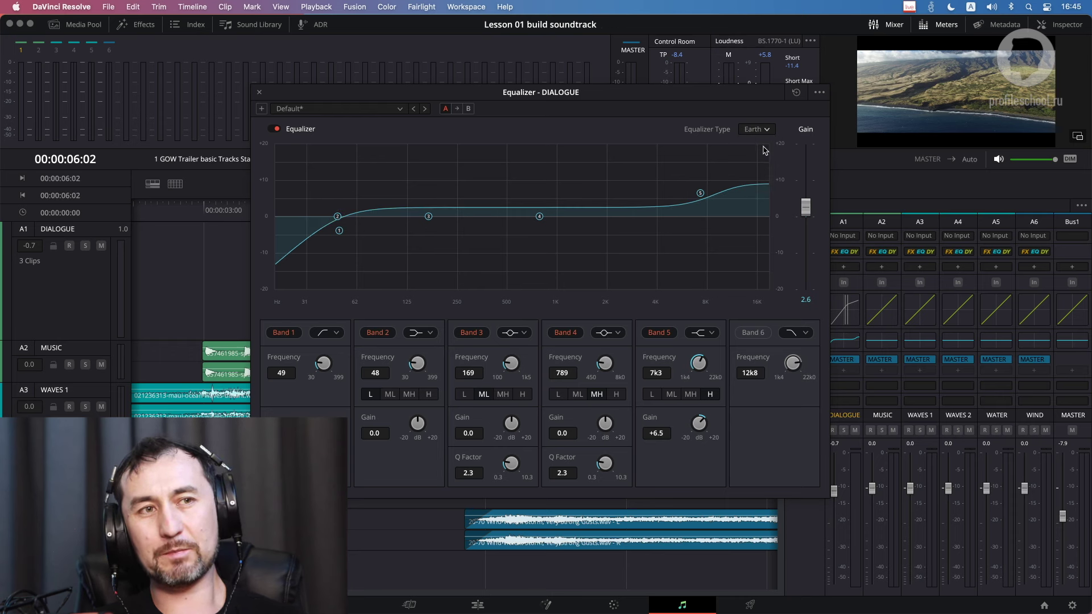
pyautogui.moveTo(699, 197); pyautogui.dragTo(699, 200)
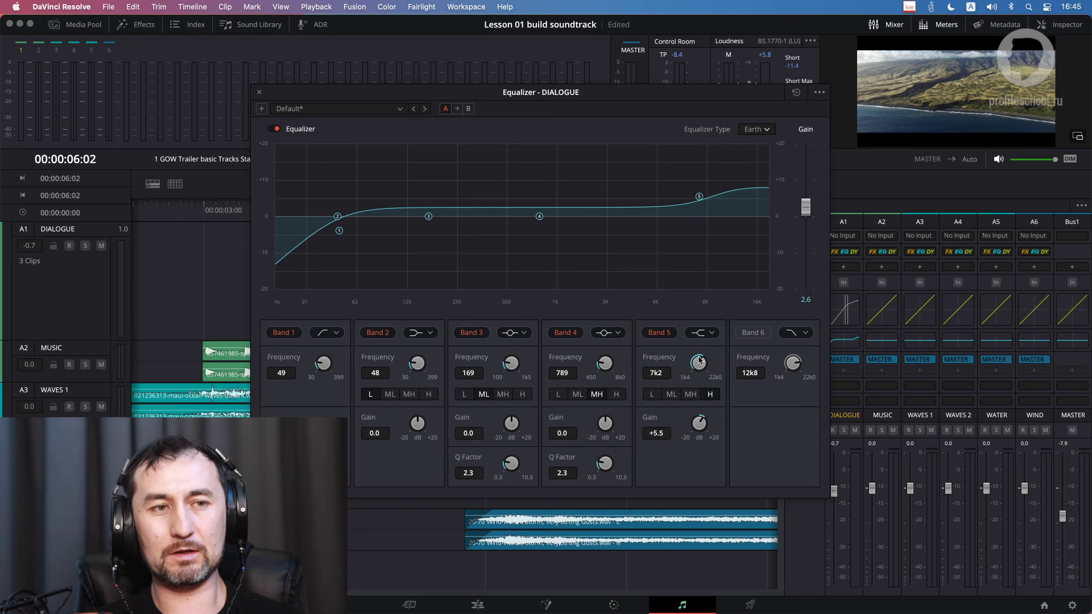
pyautogui.moveTo(699, 375); pyautogui.dragTo(699, 367)
pyautogui.moveTo(699, 423); pyautogui.dragTo(683, 459)
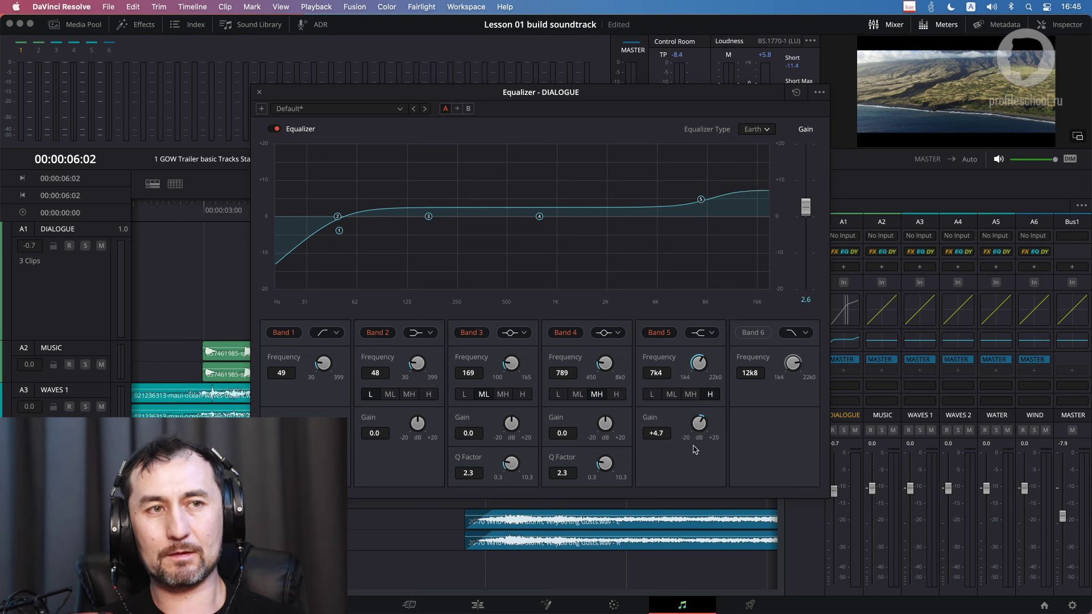
pyautogui.moveTo(805, 206); pyautogui.dragTo(803, 221)
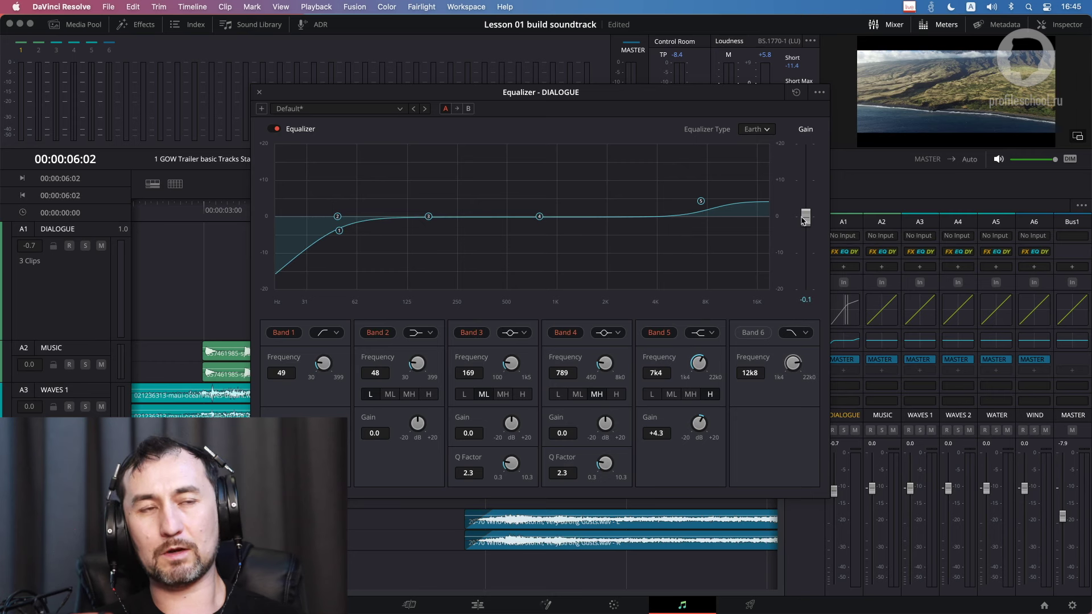
# Return to Earth type with band 5 at about 5 kHz boosting +4.7 dB
pyautogui.click(765, 130)
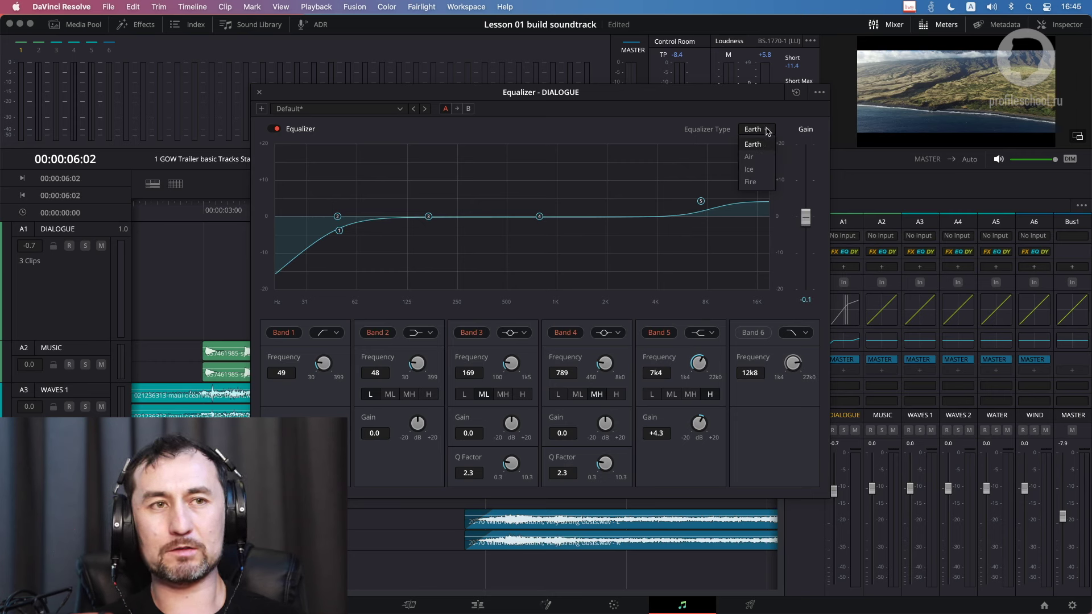
pyautogui.click(750, 157)
pyautogui.moveTo(702, 203); pyautogui.dragTo(664, 202)
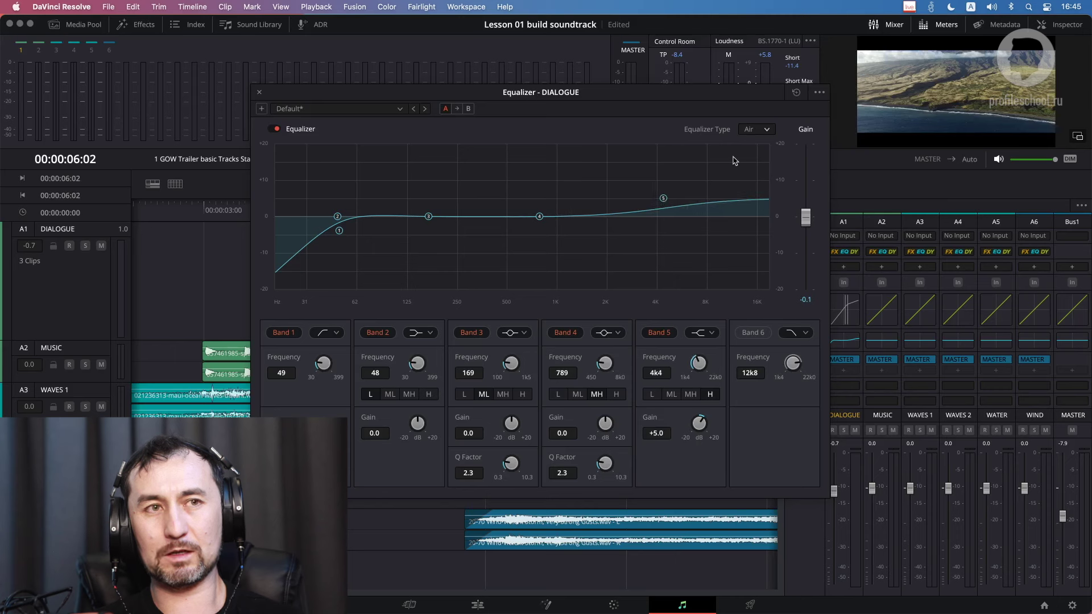
pyautogui.click(768, 130)
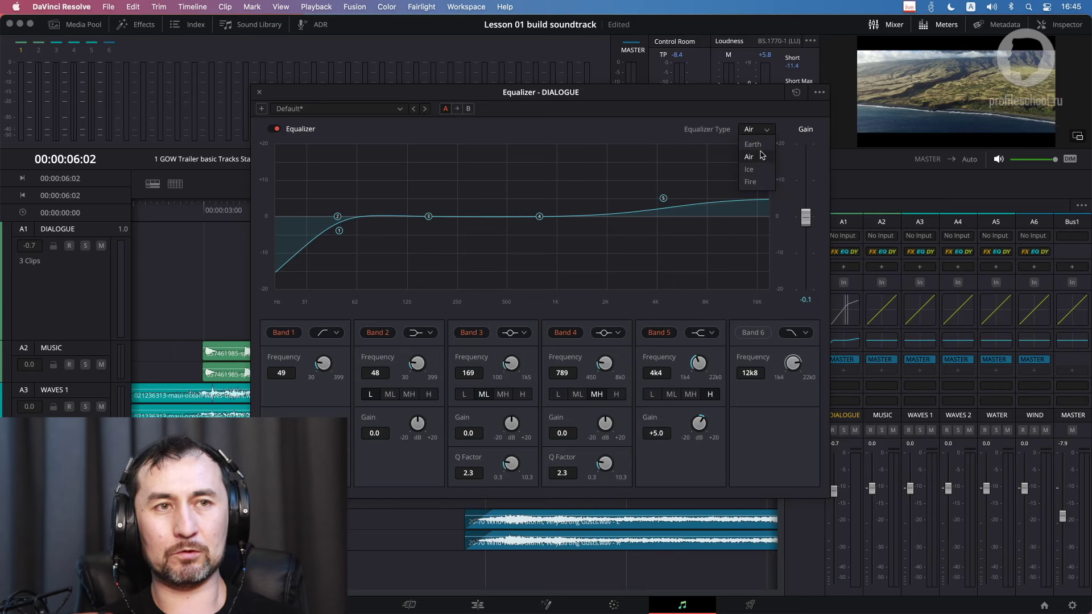
pyautogui.click(754, 145)
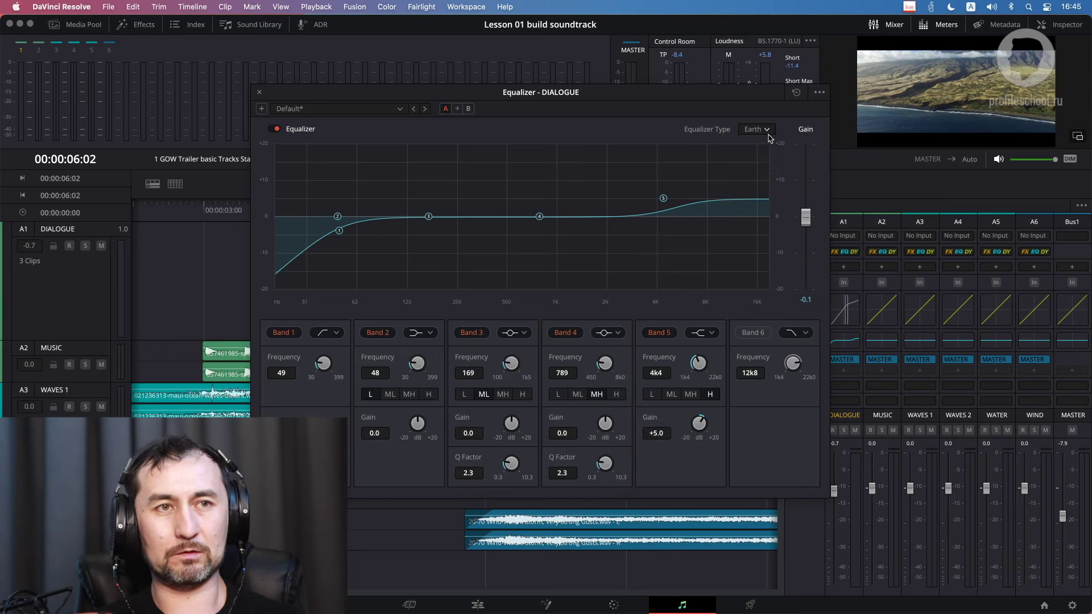
pyautogui.moveTo(663, 200); pyautogui.dragTo(677, 201)
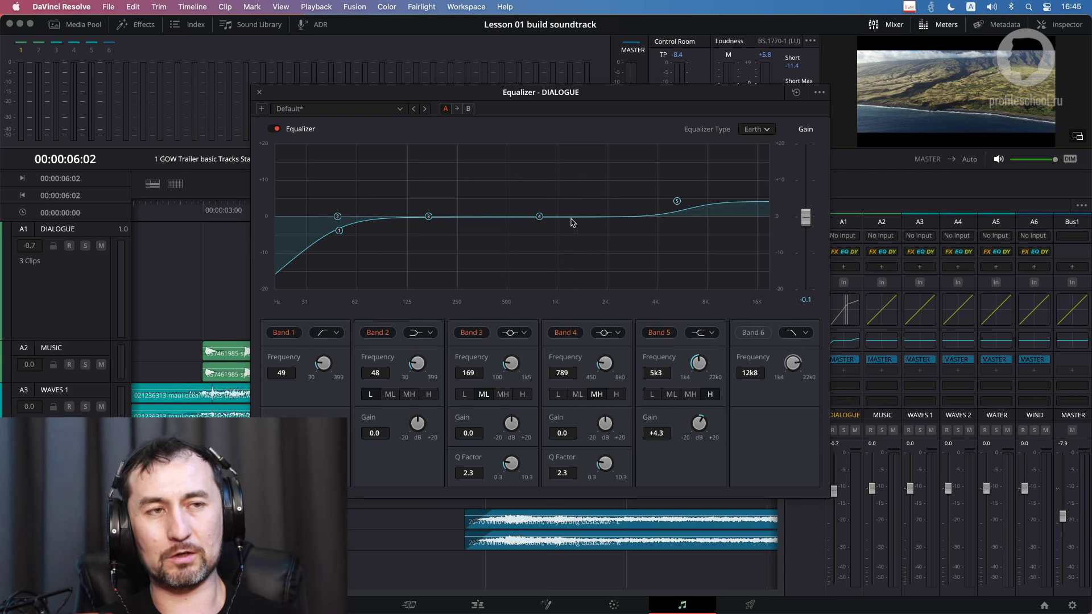
pyautogui.moveTo(678, 202); pyautogui.dragTo(676, 199)
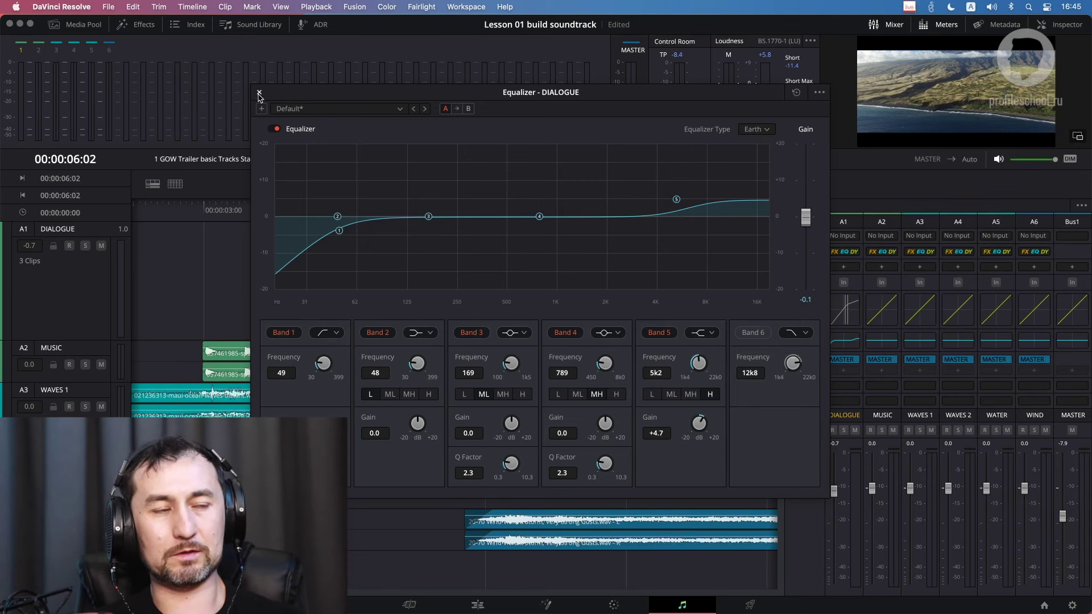
# Load the Dialog - Male, then the General - Telephone EQ presets
pyautogui.click(400, 108)
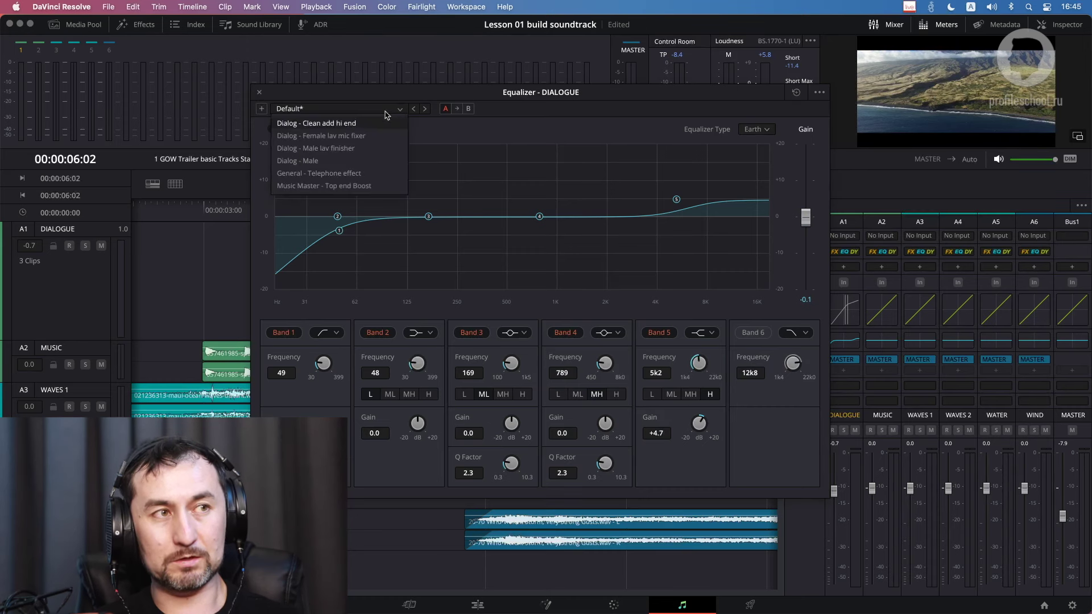
pyautogui.click(346, 161)
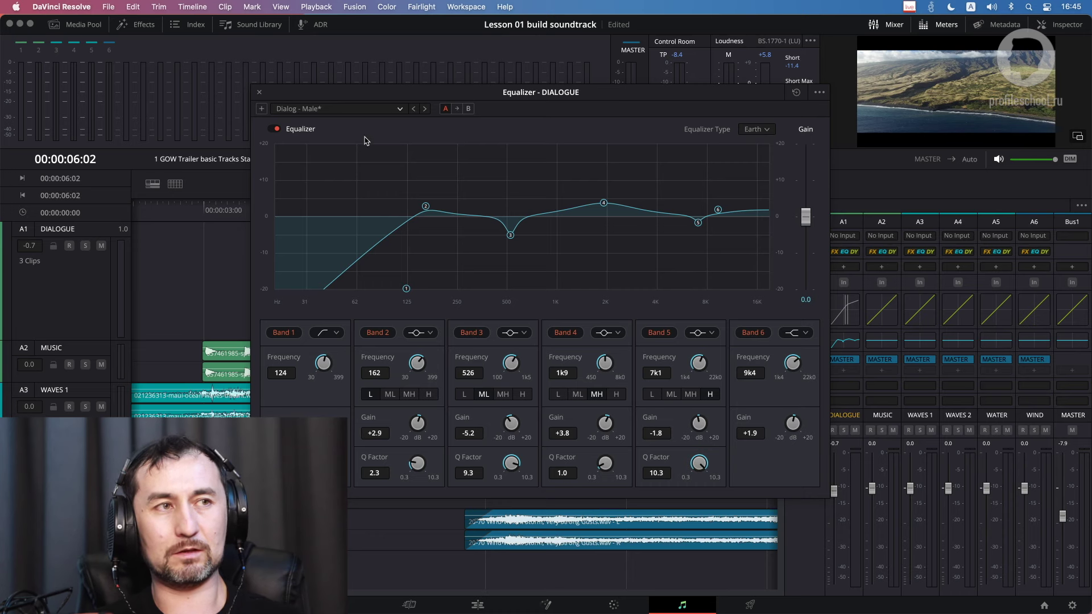
pyautogui.click(350, 109)
pyautogui.click(367, 173)
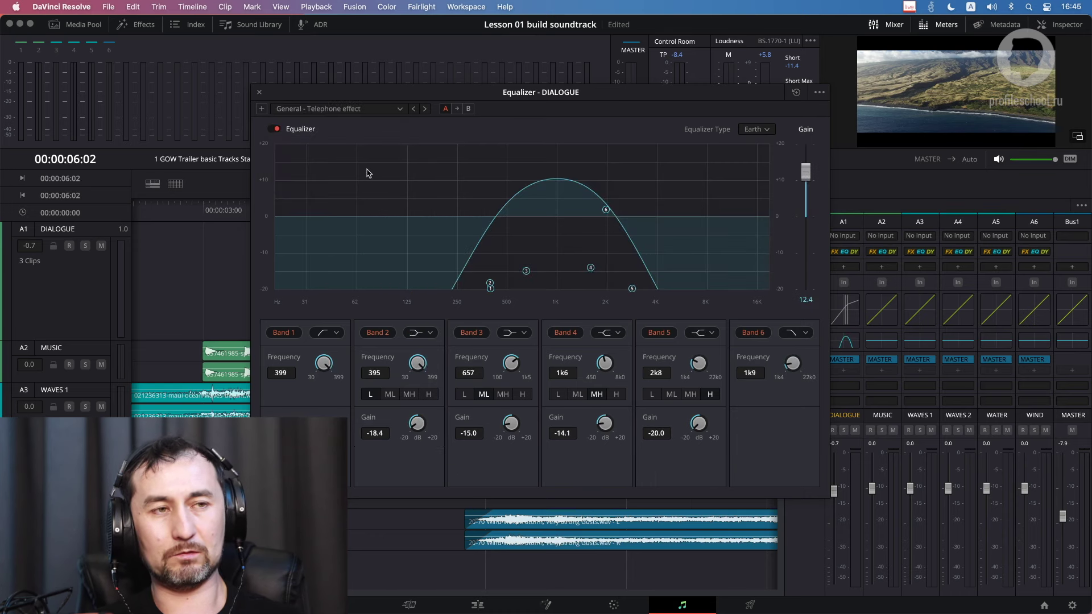
# Solo the DIALOGUE track and play the dialogue to audition the telephone EQ
pyautogui.moveTo(503, 100); pyautogui.dragTo(560, 306)
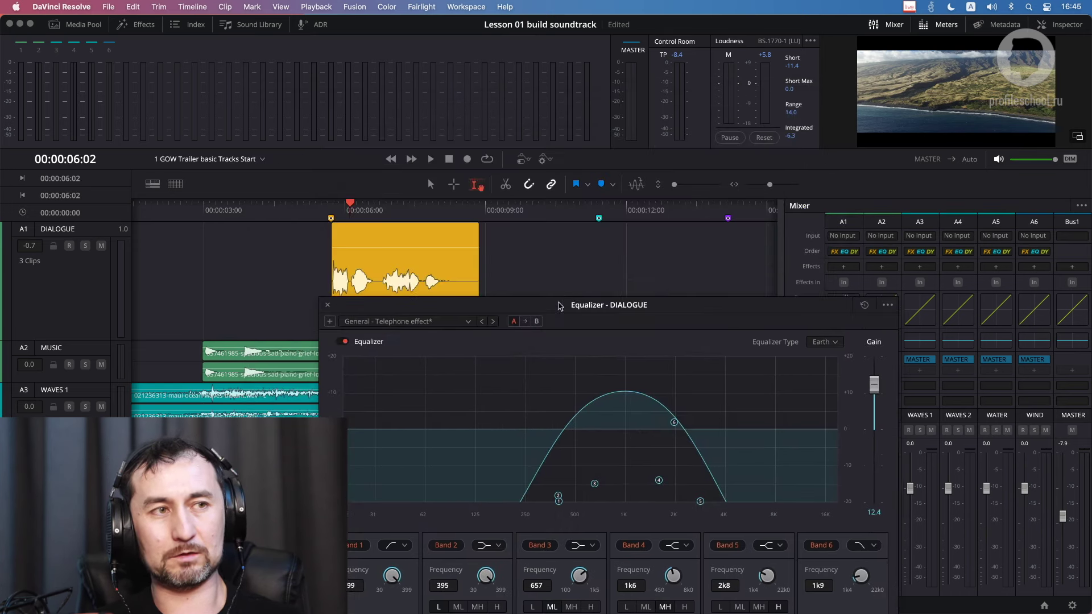
pyautogui.click(342, 223)
pyautogui.press('space')
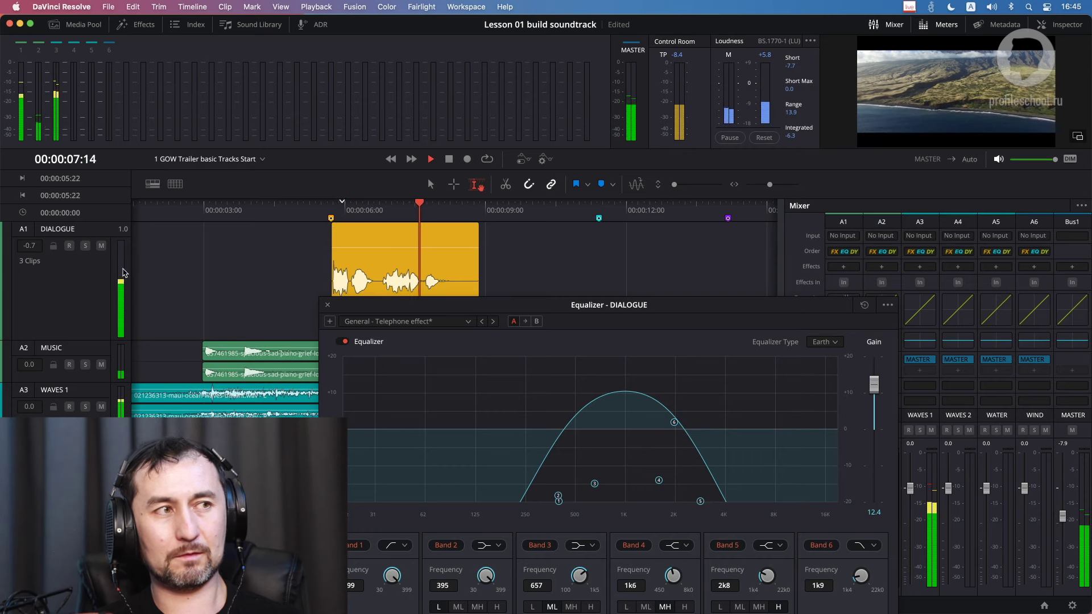
pyautogui.click(85, 246)
pyautogui.press('space')
pyautogui.click(330, 213)
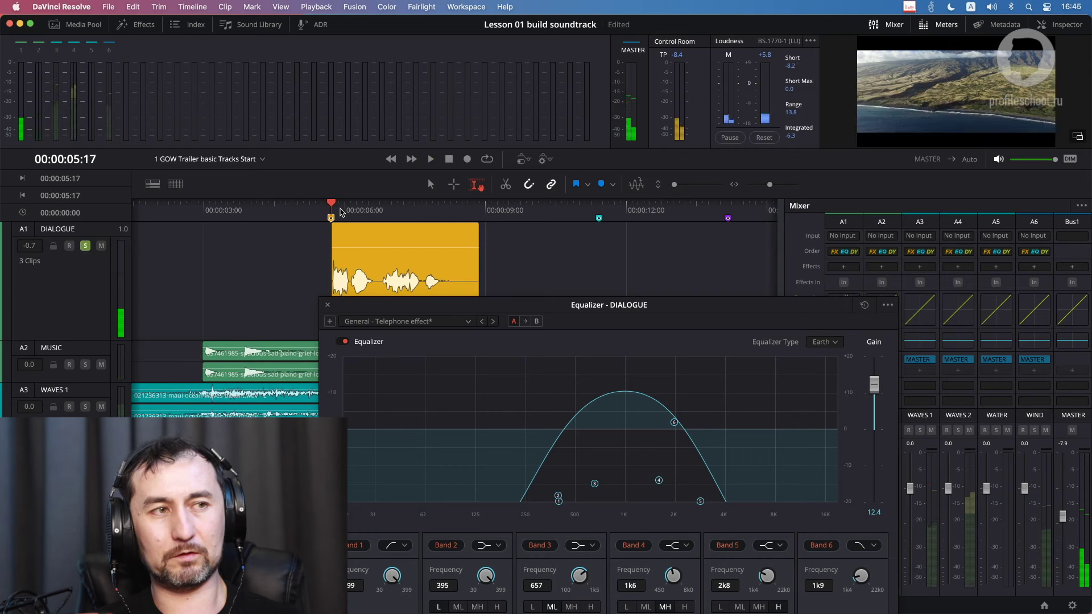
pyautogui.press('space')
pyautogui.moveTo(597, 302); pyautogui.dragTo(660, 141)
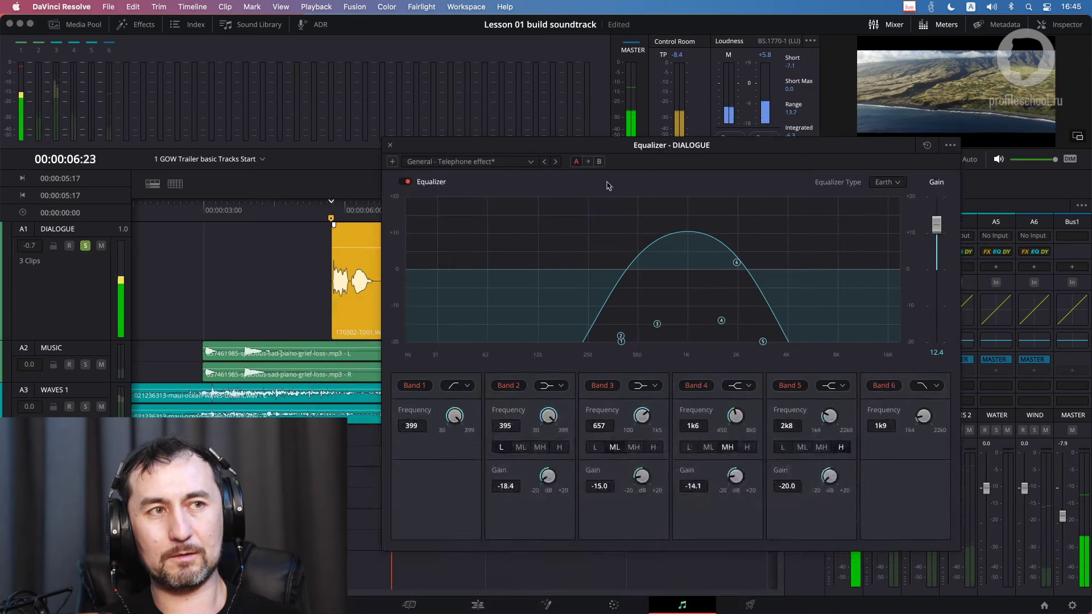
# Compare Music Master - Top end Boost, then choose Dialog - Clean add hi end
pyautogui.click(525, 167)
pyautogui.click(483, 234)
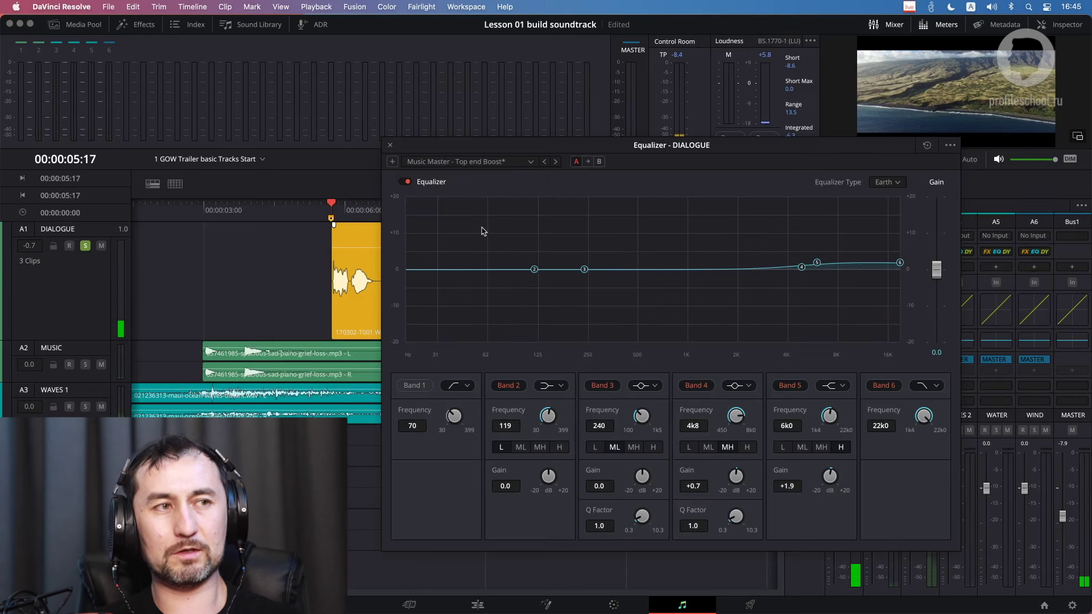
pyautogui.press('space')
pyautogui.click(489, 161)
pyautogui.click(490, 175)
pyautogui.press('space')
# Raise the band 5 boost to about +4.4 dB and close the equalizer
pyautogui.click(816, 257)
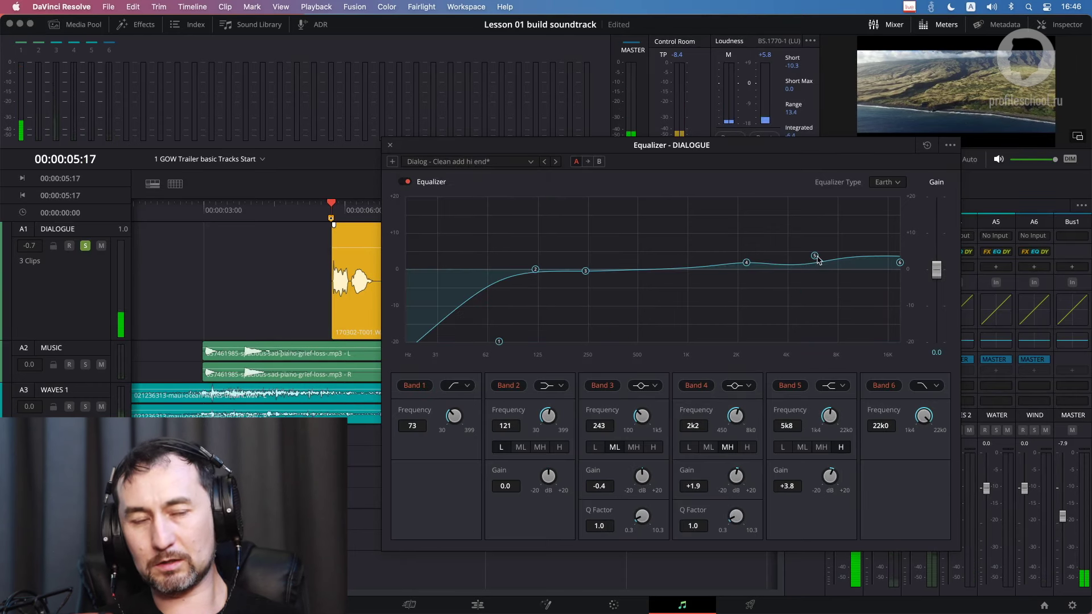
pyautogui.moveTo(817, 258)
pyautogui.mouseDown()
pyautogui.moveTo(815, 281)
pyautogui.moveTo(817, 253)
pyautogui.mouseUp()
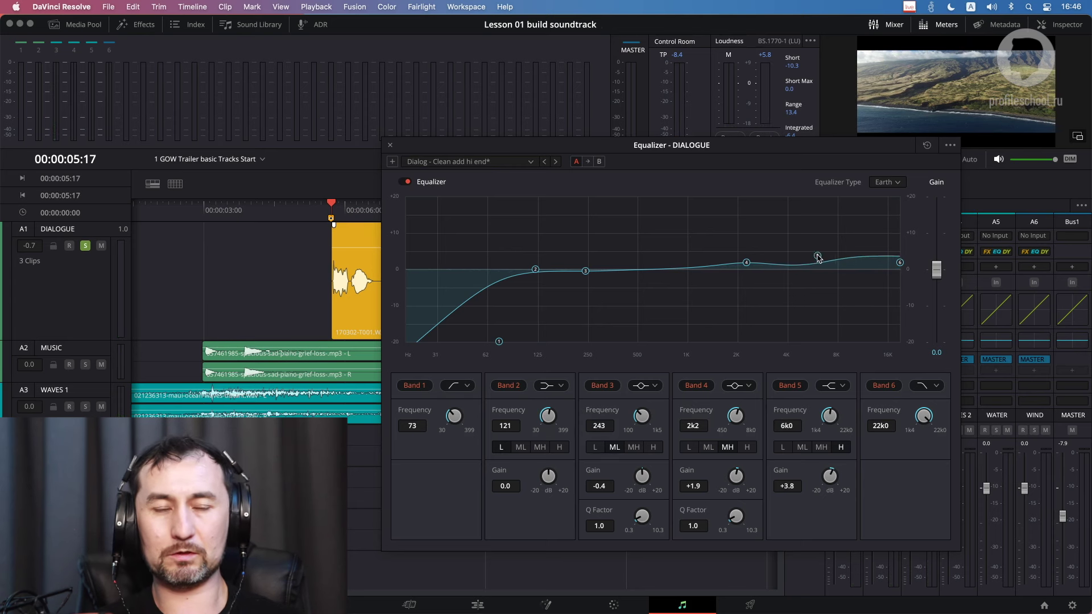
pyautogui.click(391, 145)
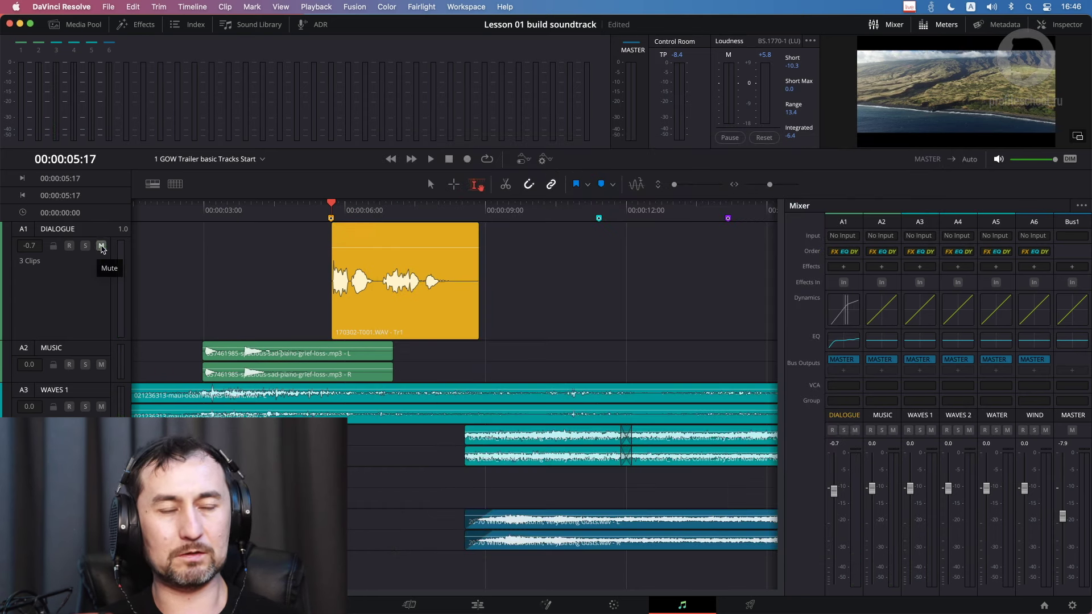
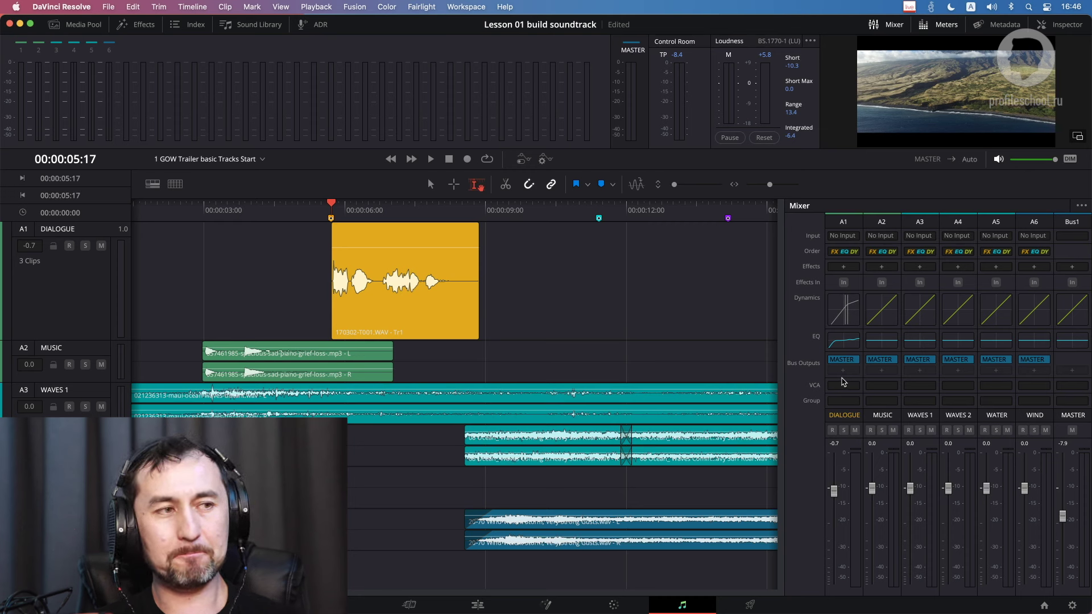
# Select the WAVES 1, WAVES 2 and WATER channels and park the playhead at 00:00:15:08
pyautogui.click(95, 392)
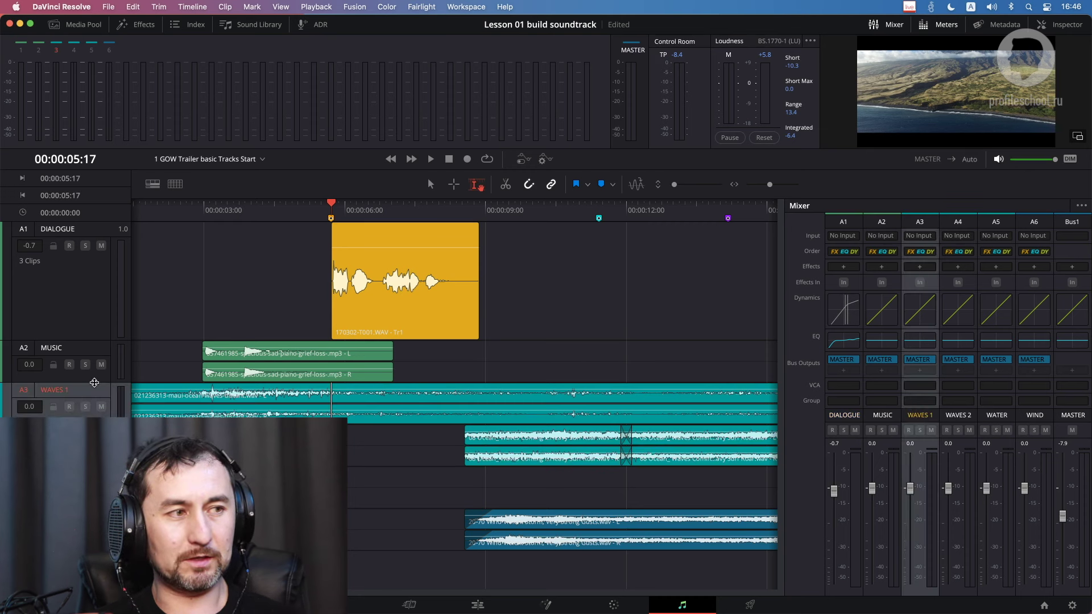
pyautogui.click(94, 436)
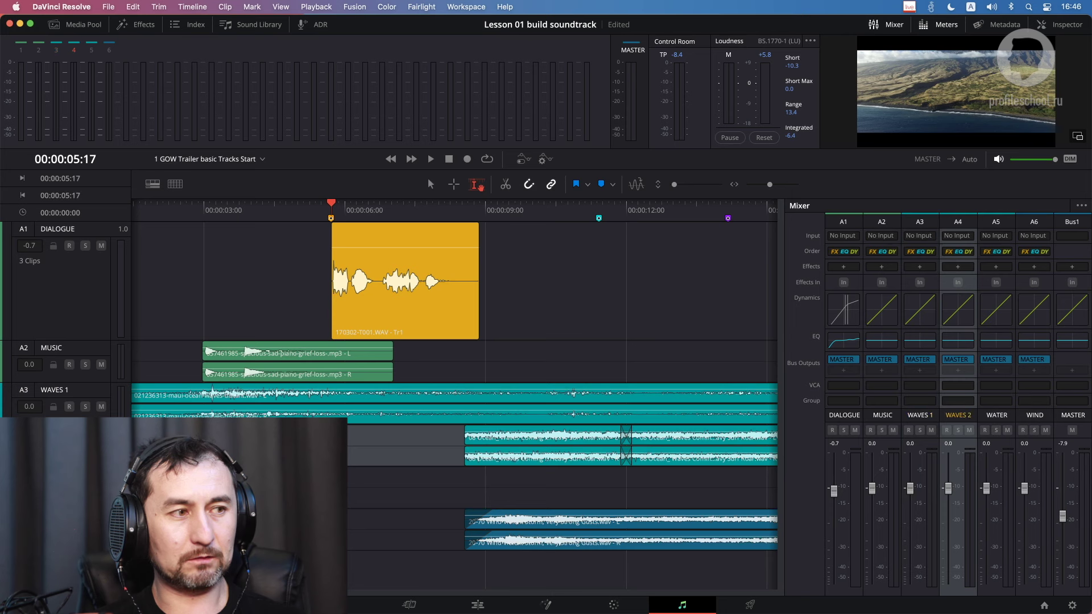
pyautogui.click(95, 481)
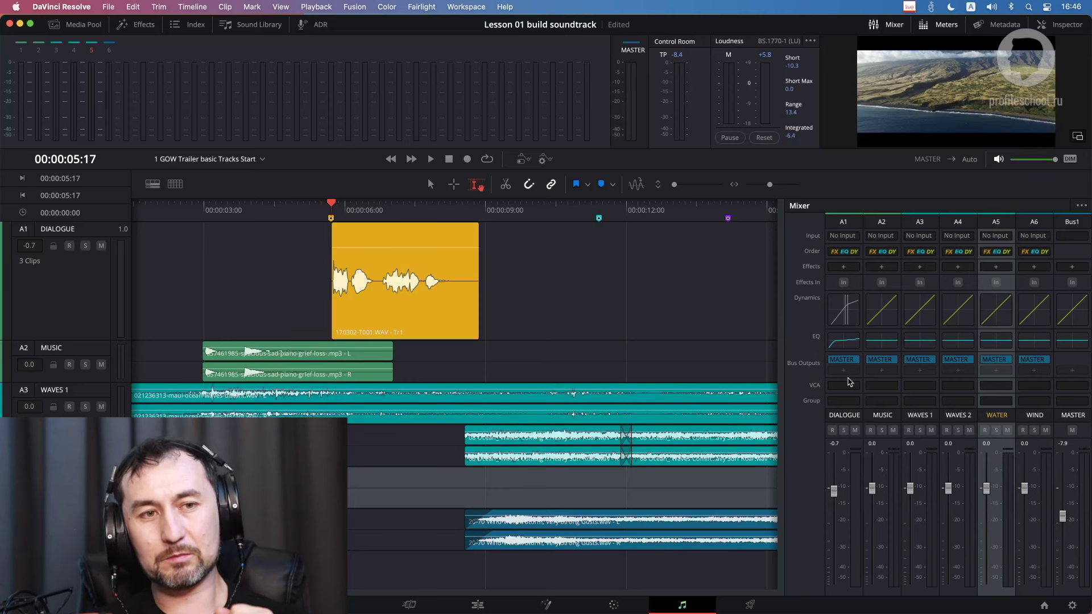
pyautogui.moveTo(780, 386); pyautogui.dragTo(748, 380)
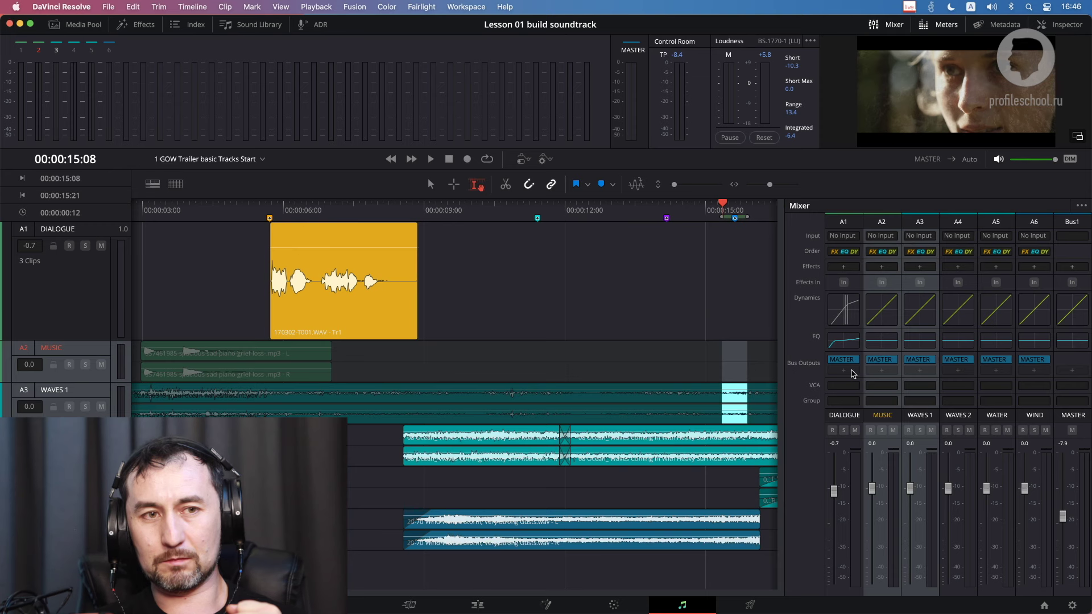
# Glance at Fairlight Bus Assign, then bring up Bus Format showing the single stereo MASTER bus
pyautogui.click(433, 7)
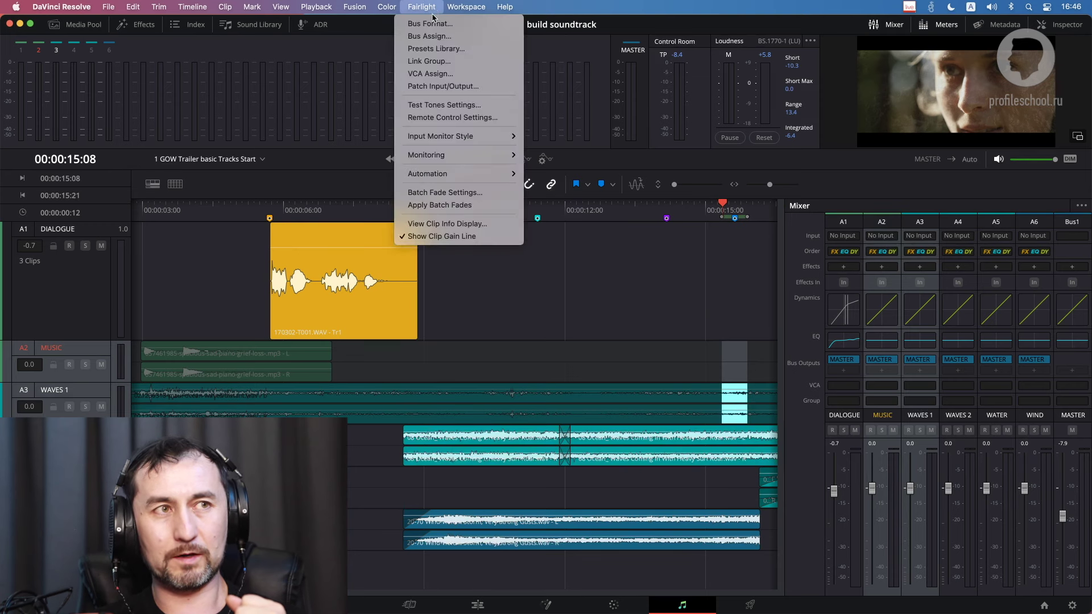
pyautogui.click(433, 37)
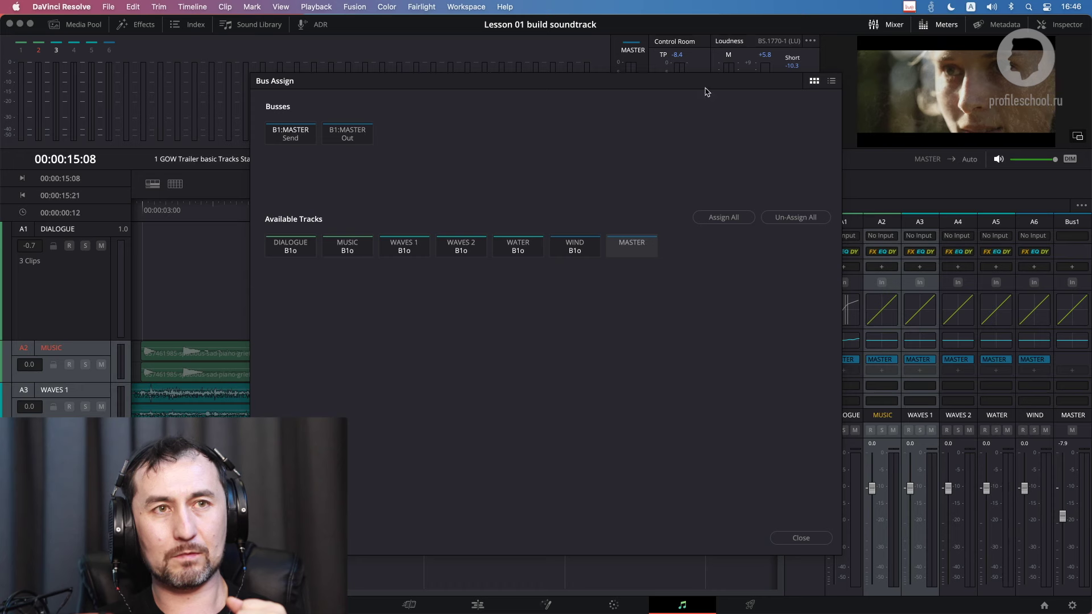
pyautogui.click(432, 6)
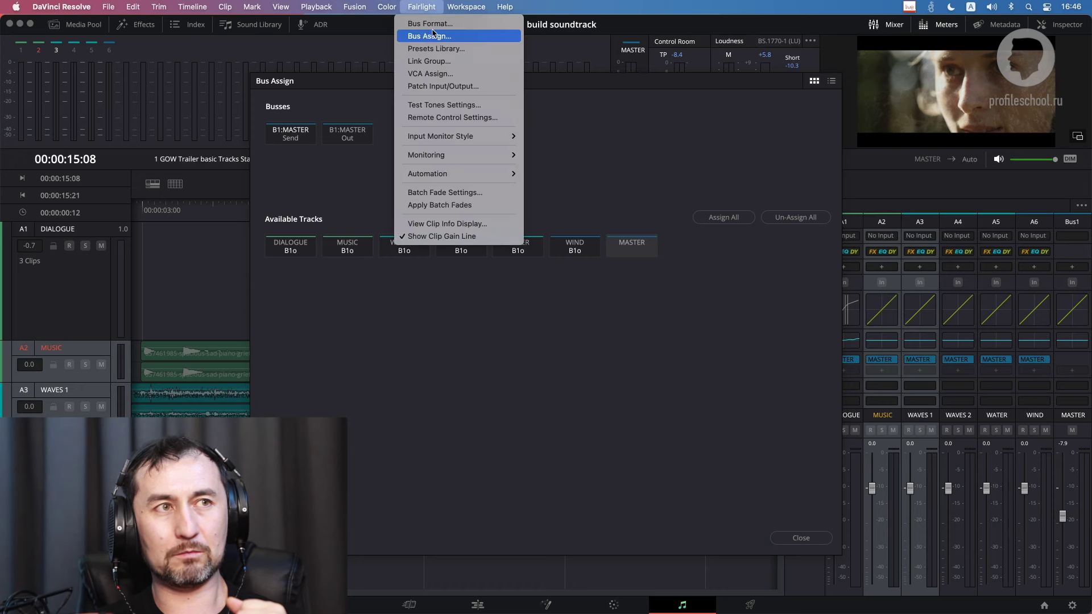
pyautogui.click(439, 23)
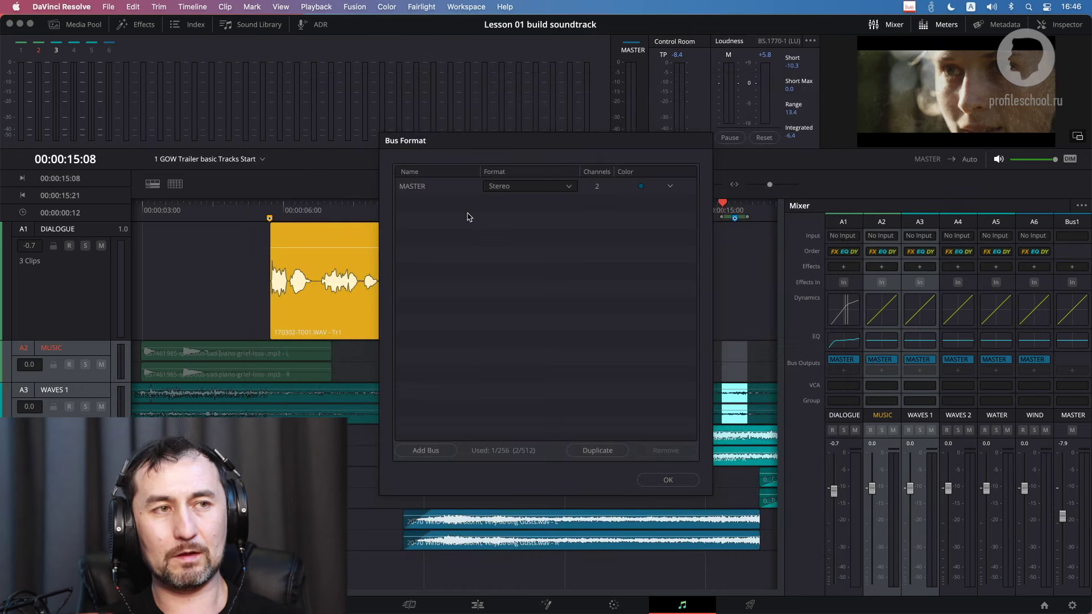
# Add a Stereo bus named FX with a pink colour in Bus Format and confirm with OK
pyautogui.moveTo(492, 142); pyautogui.dragTo(637, 142)
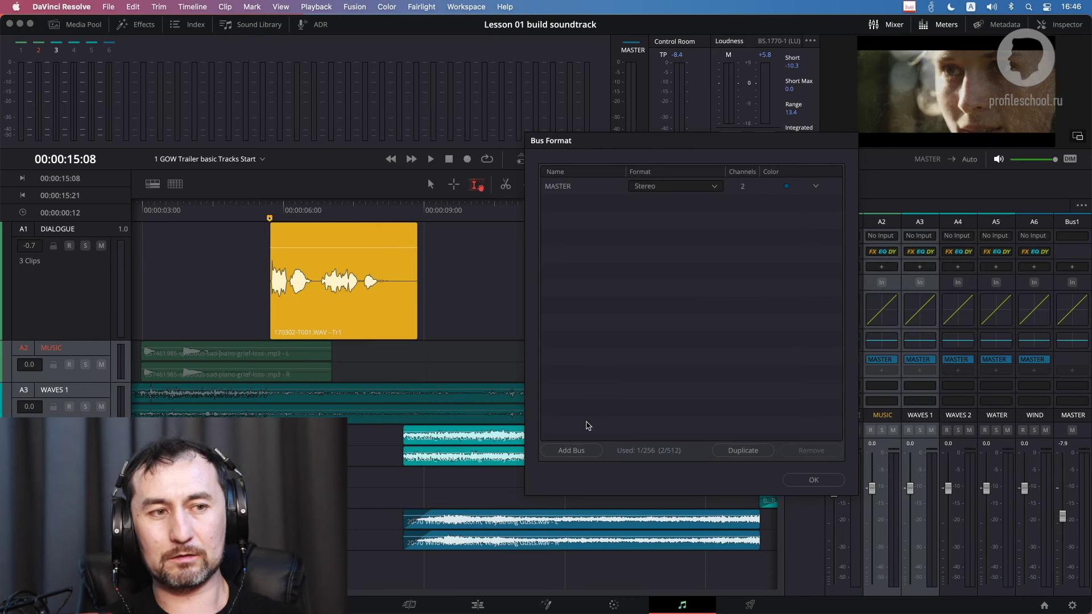
pyautogui.click(571, 450)
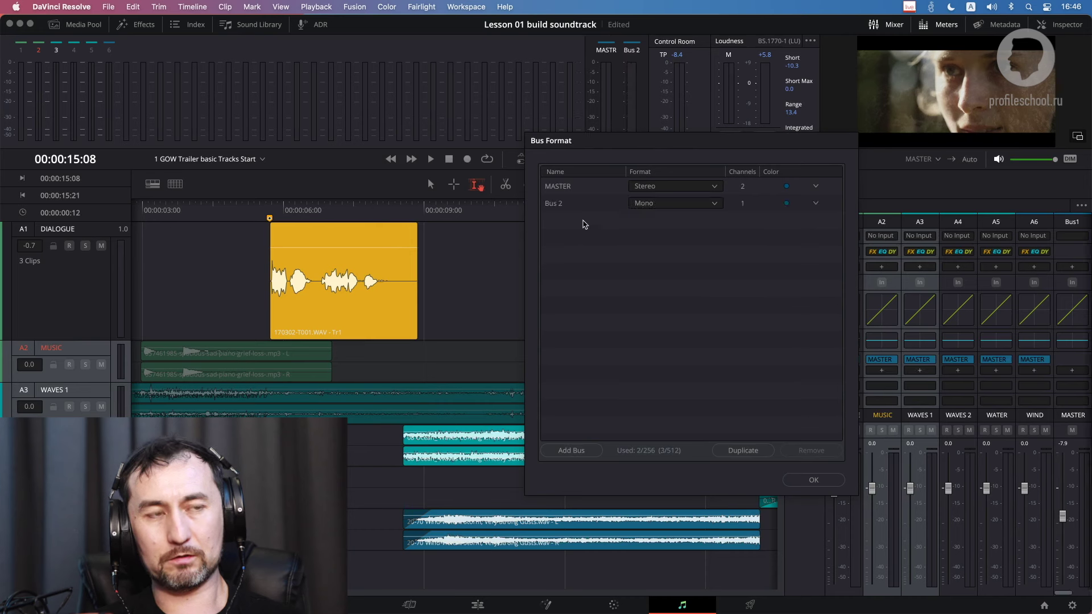
pyautogui.doubleClick(562, 204)
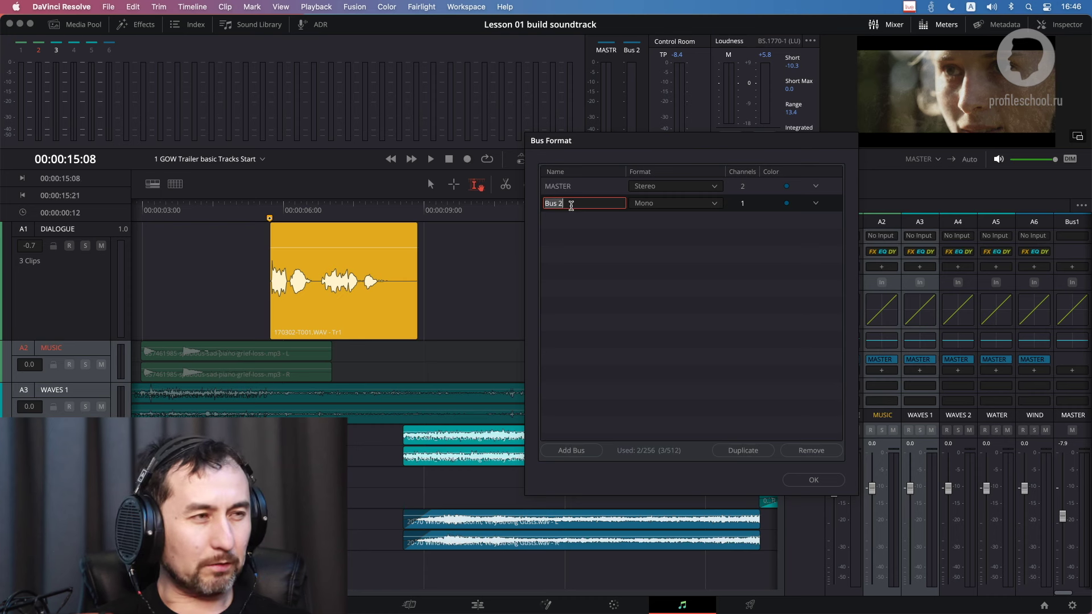
pyautogui.write('FX')
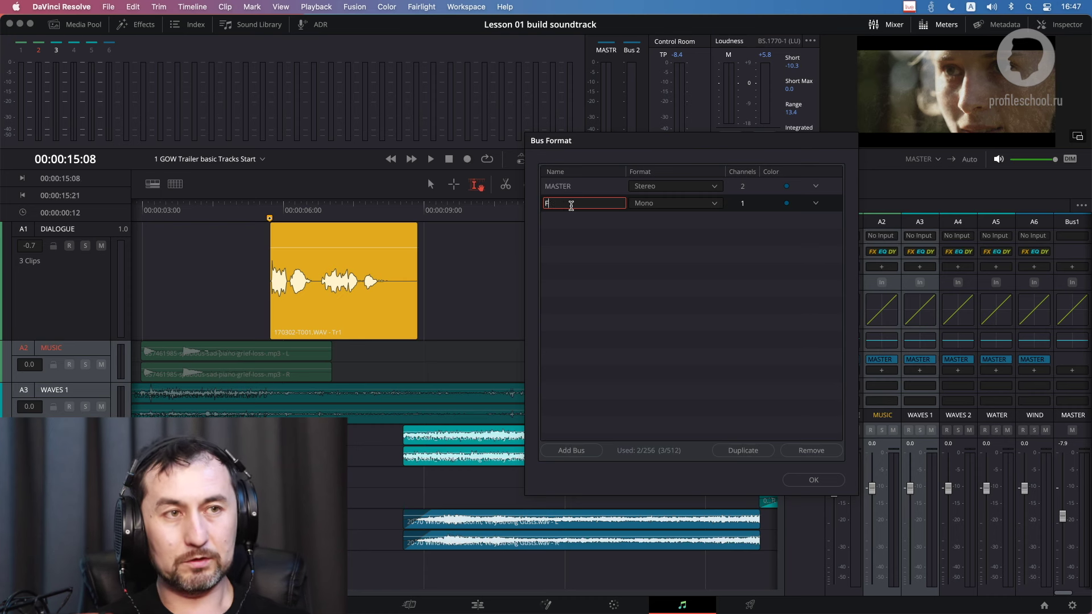
pyautogui.click(713, 203)
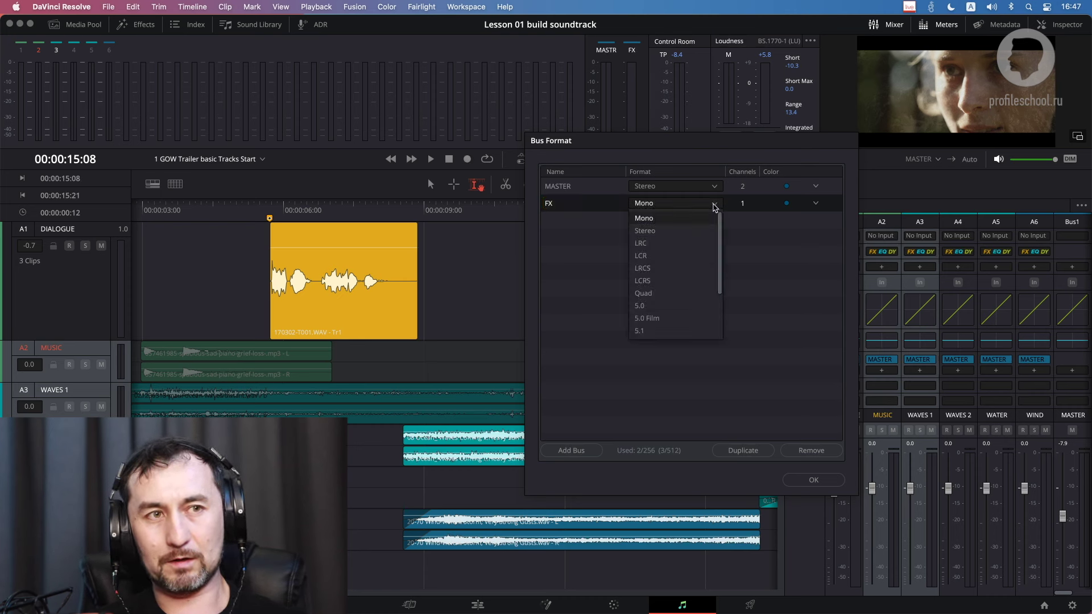
pyautogui.click(672, 231)
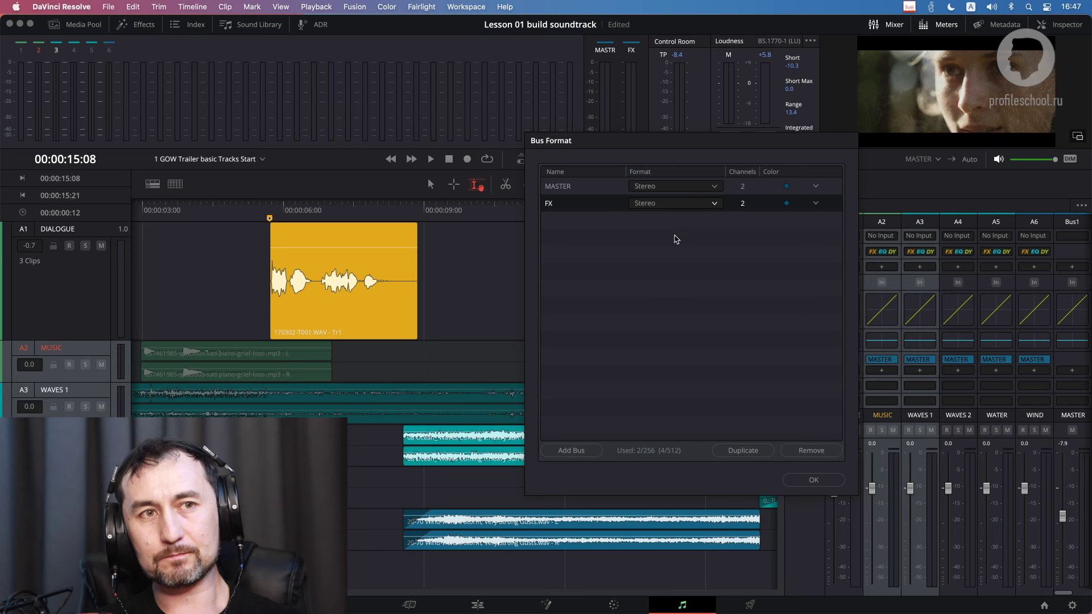
pyautogui.click(785, 206)
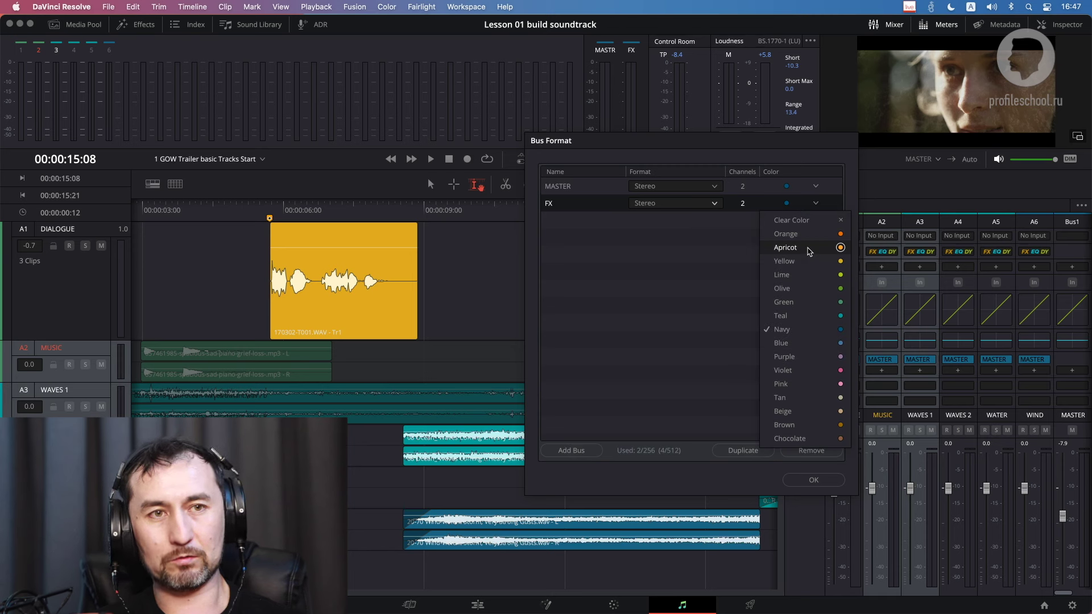
pyautogui.click(810, 382)
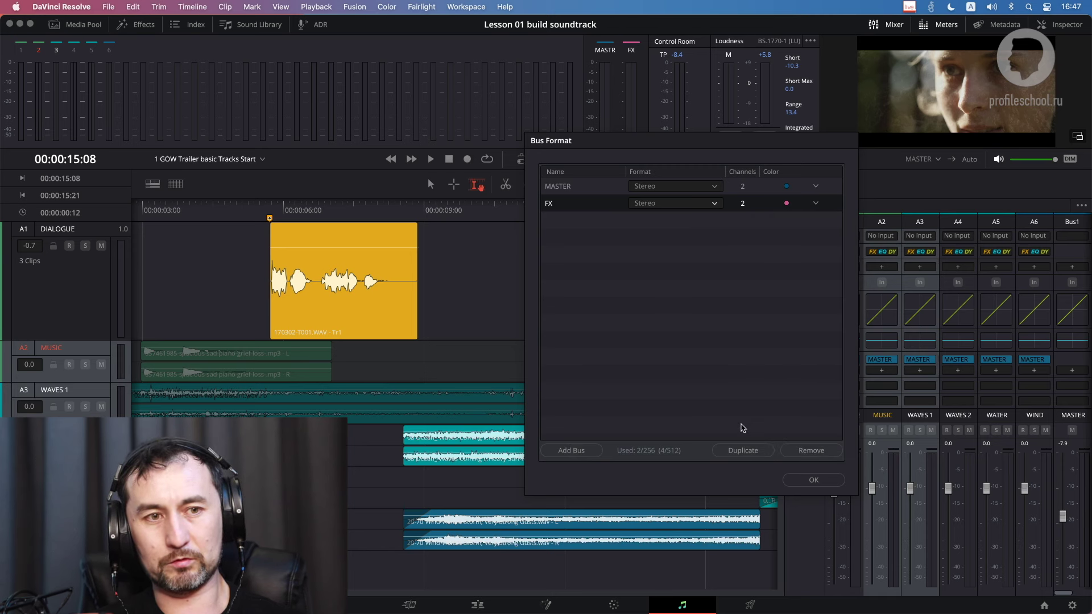
pyautogui.click(812, 480)
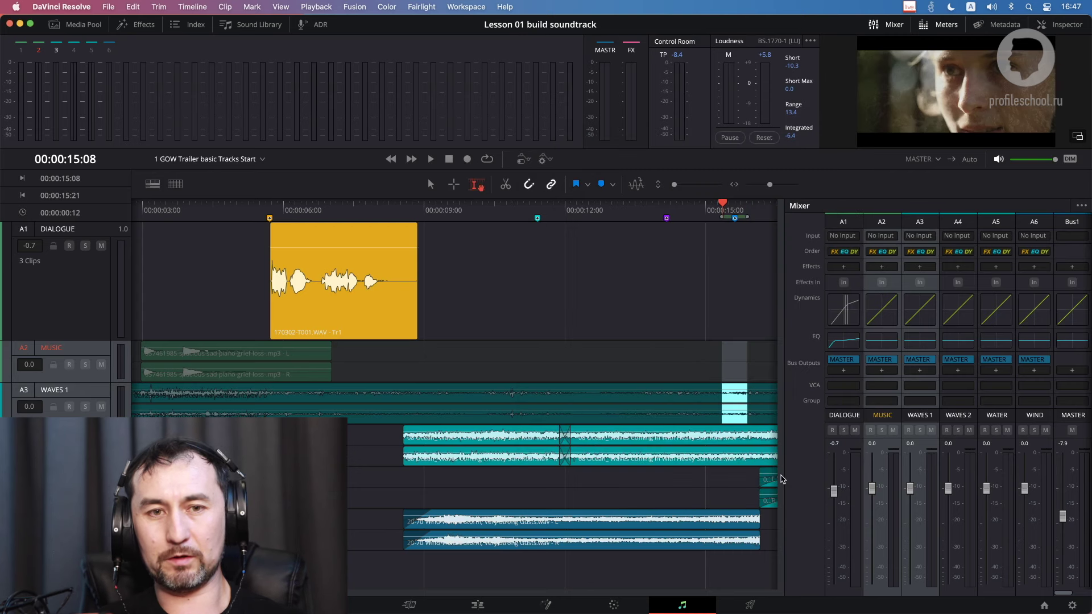
# Drag the timeline/mixer divider so the timeline widens beside a narrower mixer
pyautogui.moveTo(785, 481)
pyautogui.mouseDown()
pyautogui.moveTo(693, 470)
pyautogui.moveTo(985, 467)
pyautogui.mouseUp()
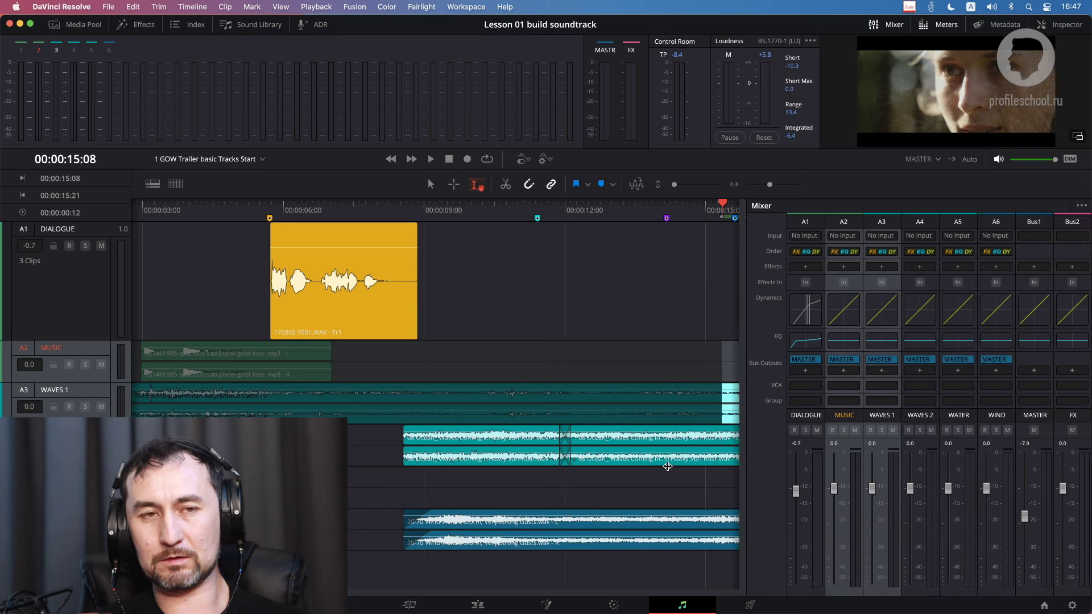
pyautogui.moveTo(1000, 467); pyautogui.dragTo(925, 467)
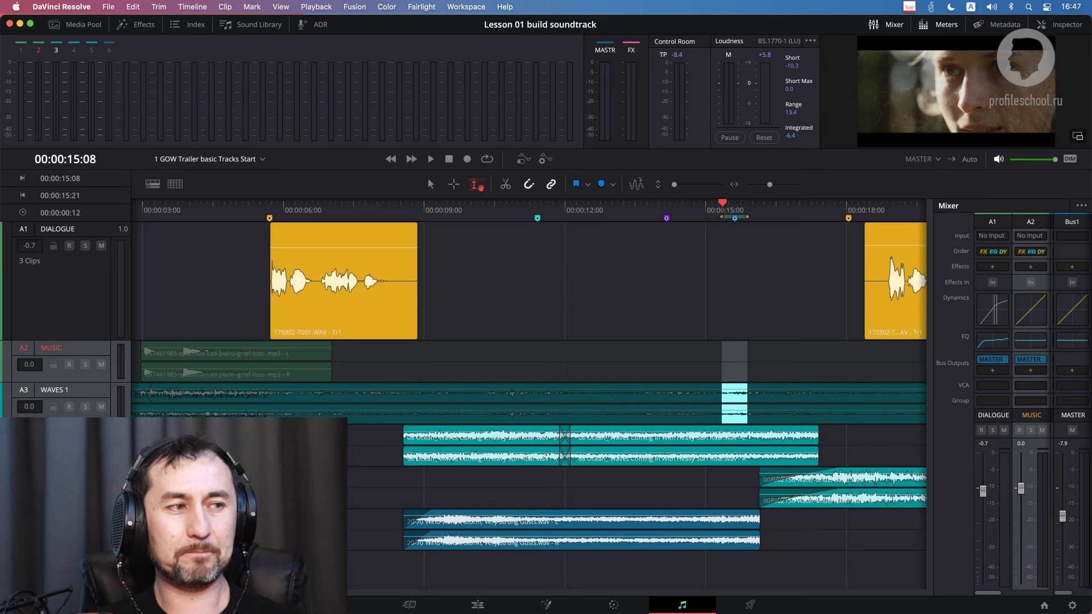
# With WAVES 1 selected, turn on the Dual Screen workspace layout
pyautogui.click(96, 395)
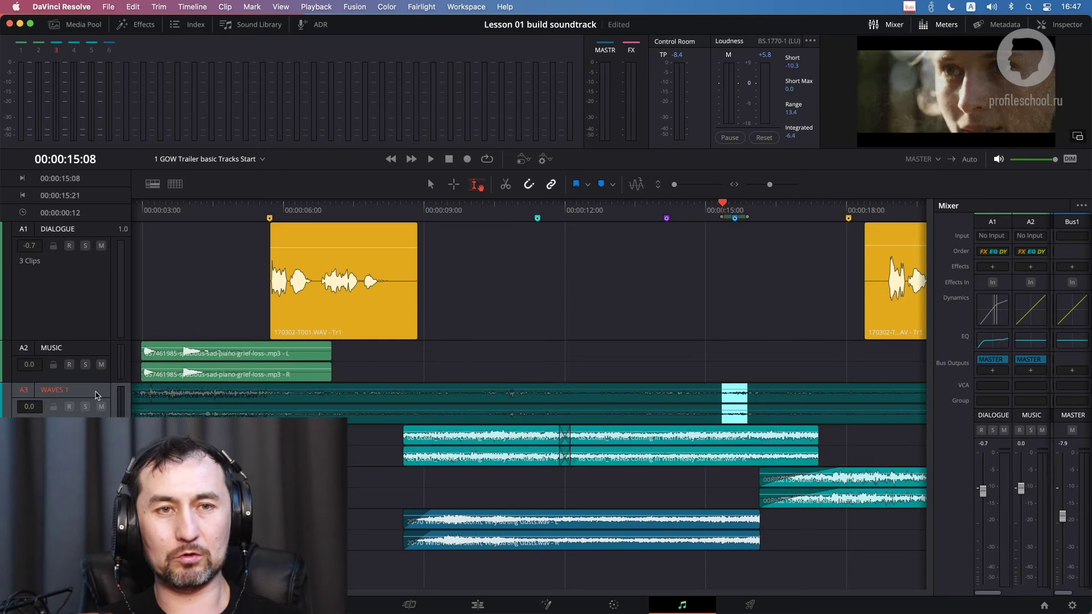
pyautogui.click(353, 8)
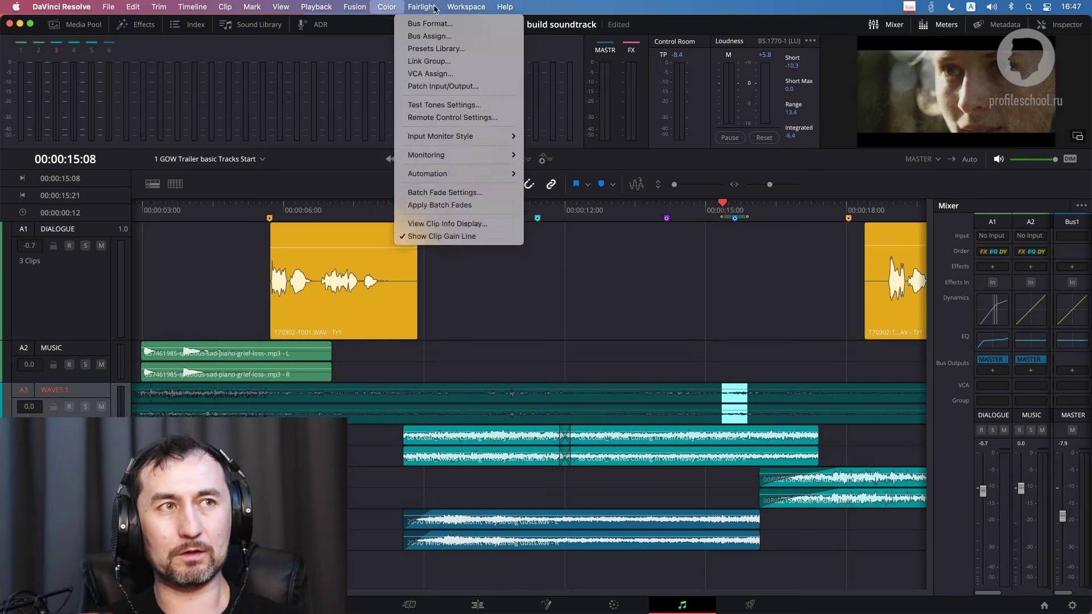
pyautogui.moveTo(493, 107)
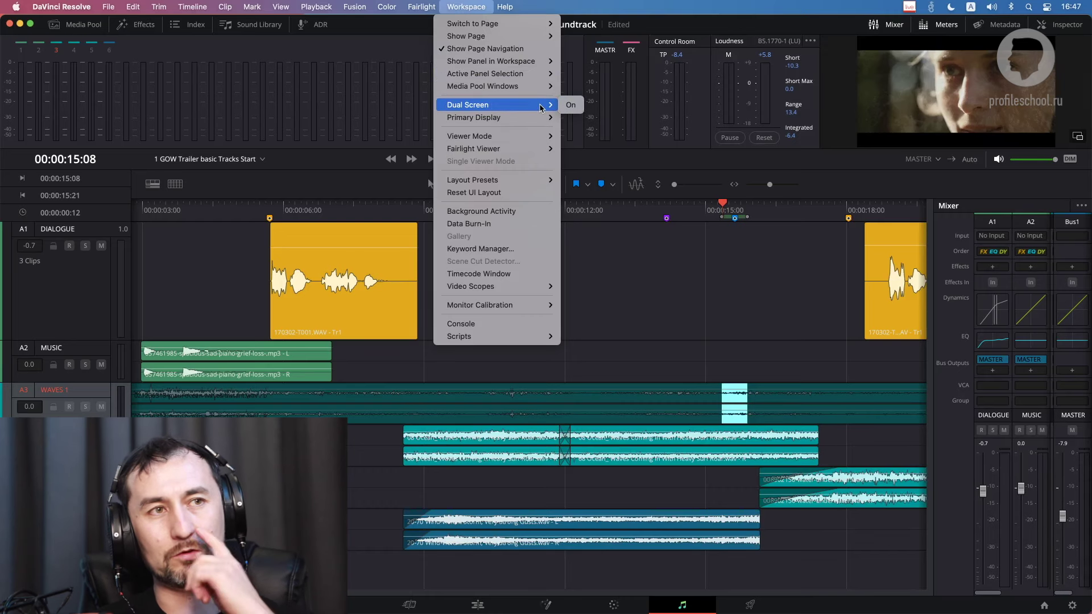
pyautogui.click(570, 106)
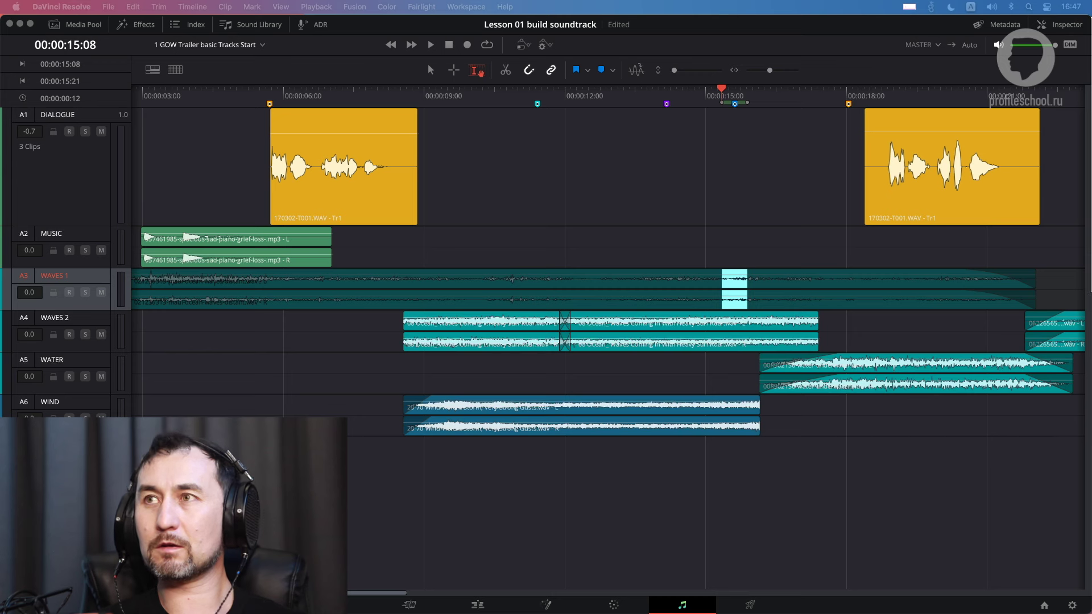
# Capture a screenshot with Cmd+Shift+3, then turn Dual Screen off again
pyautogui.press('super+shift+3')
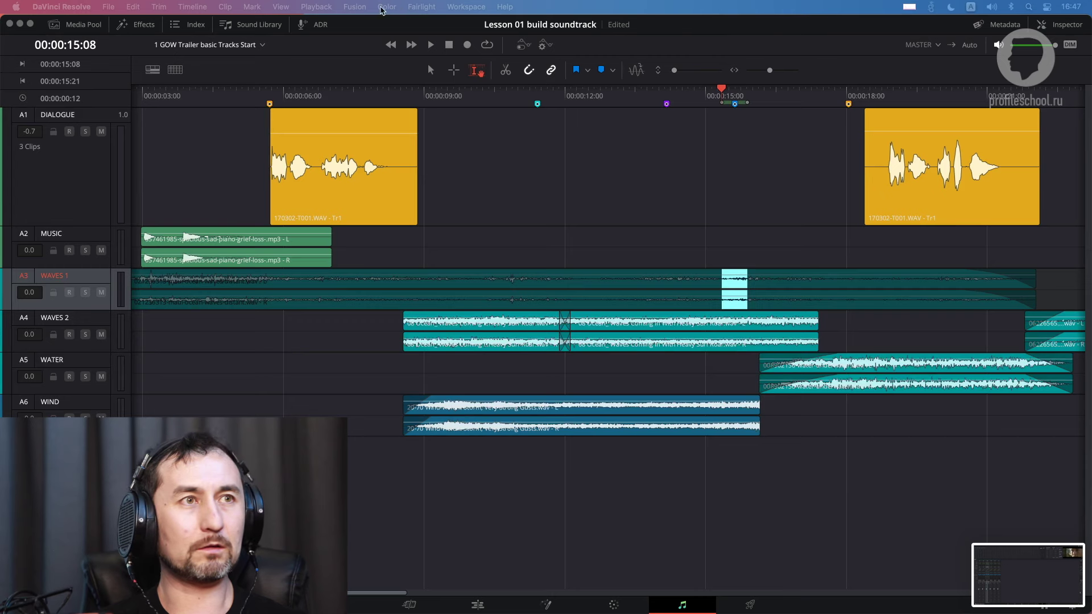
pyautogui.click(384, 7)
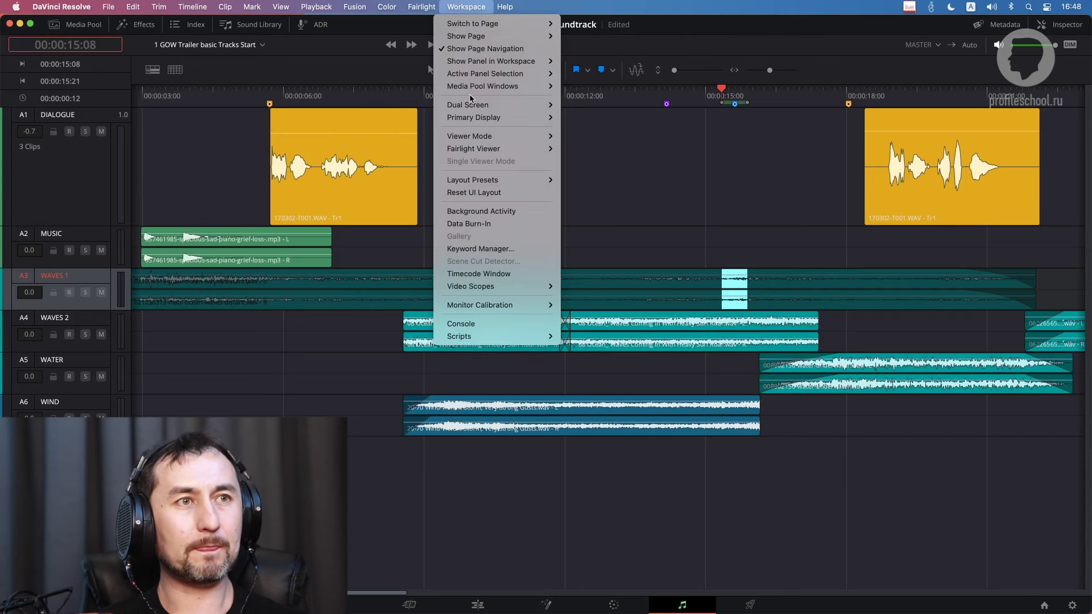
pyautogui.moveTo(488, 106)
pyautogui.click(576, 106)
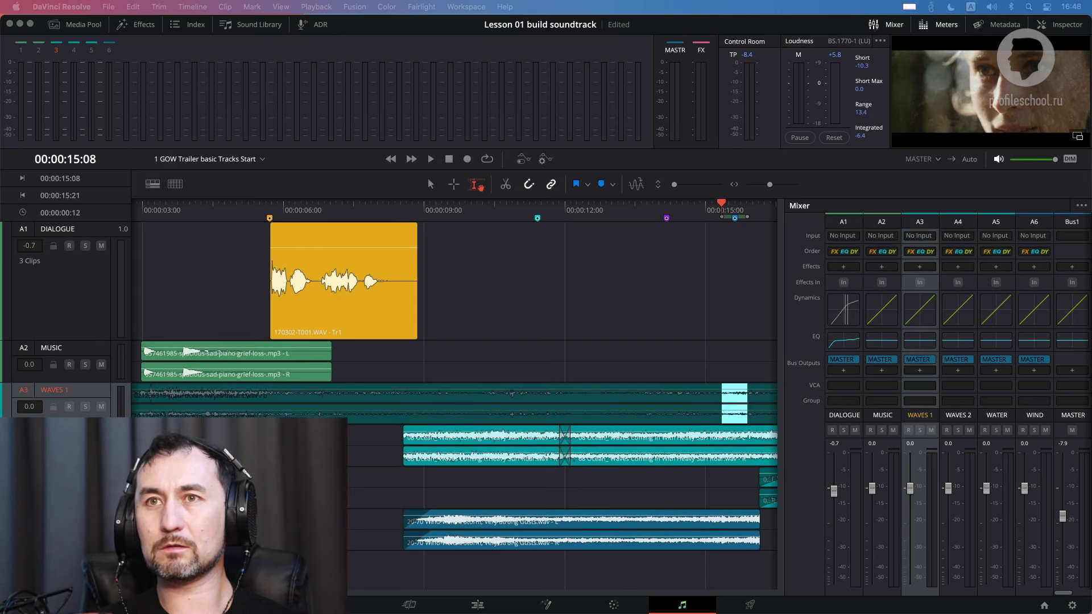
pyautogui.press('space')
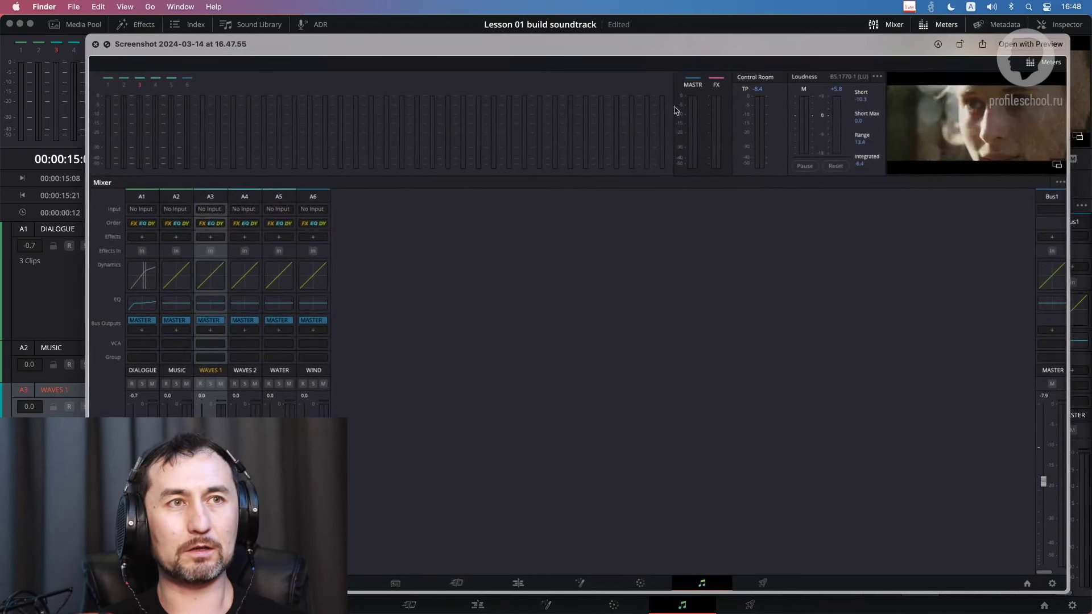
pyautogui.moveTo(647, 44); pyautogui.dragTo(589, 7)
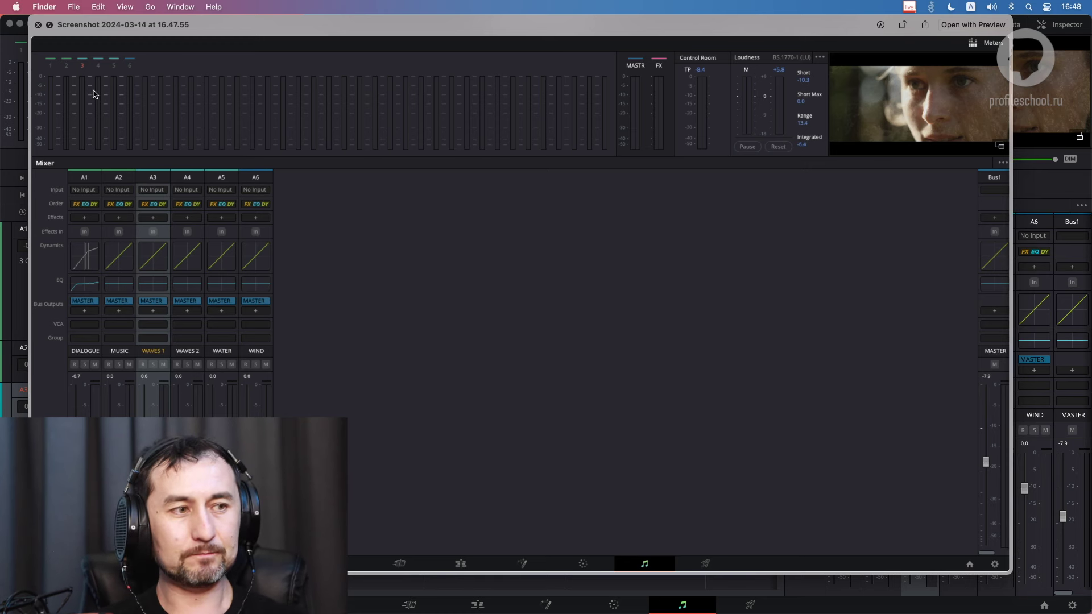
pyautogui.click(37, 26)
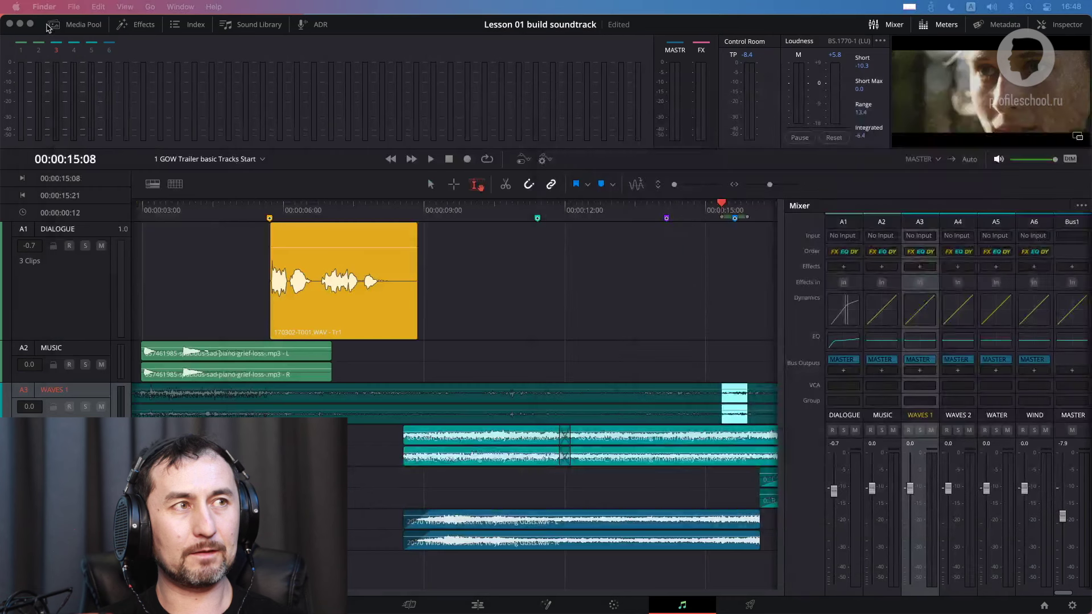
# Close the screenshot preview and drag the FX bus above MASTER in the Index track list
pyautogui.click(199, 24)
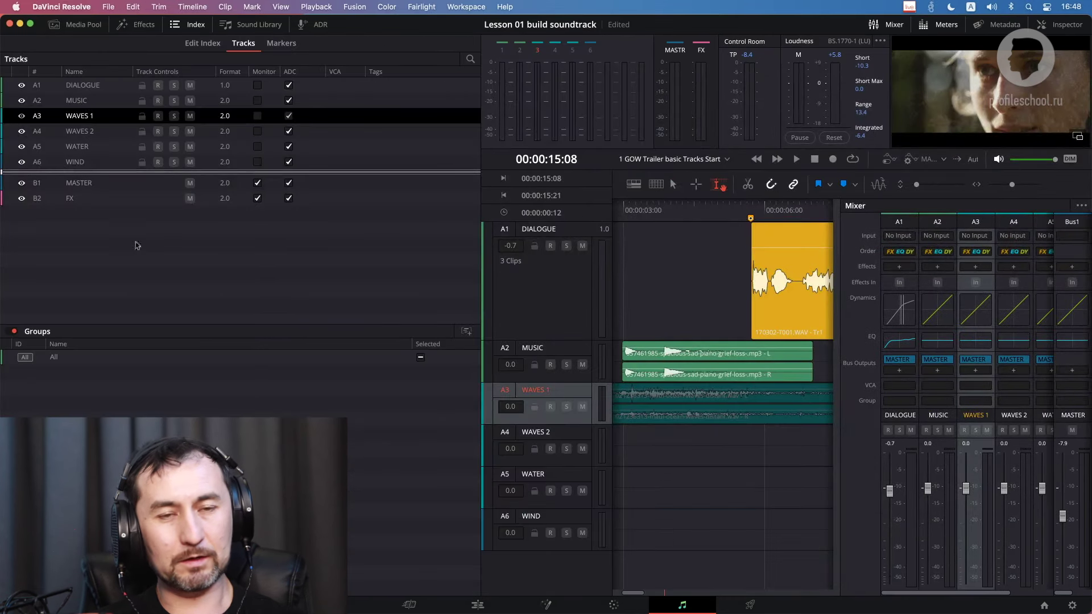
pyautogui.click(288, 207)
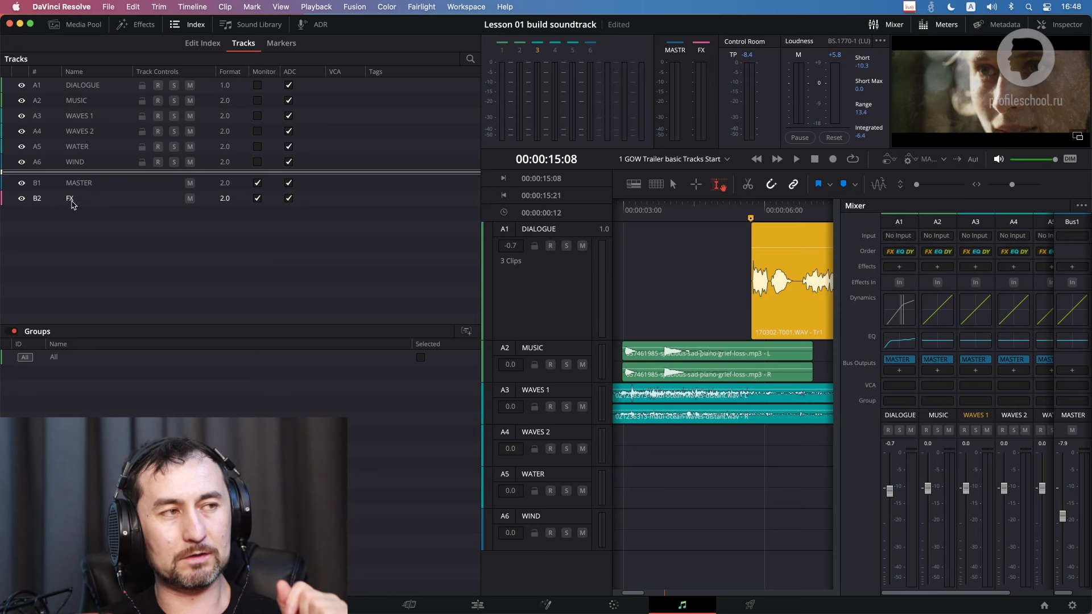
pyautogui.moveTo(72, 199); pyautogui.dragTo(80, 184)
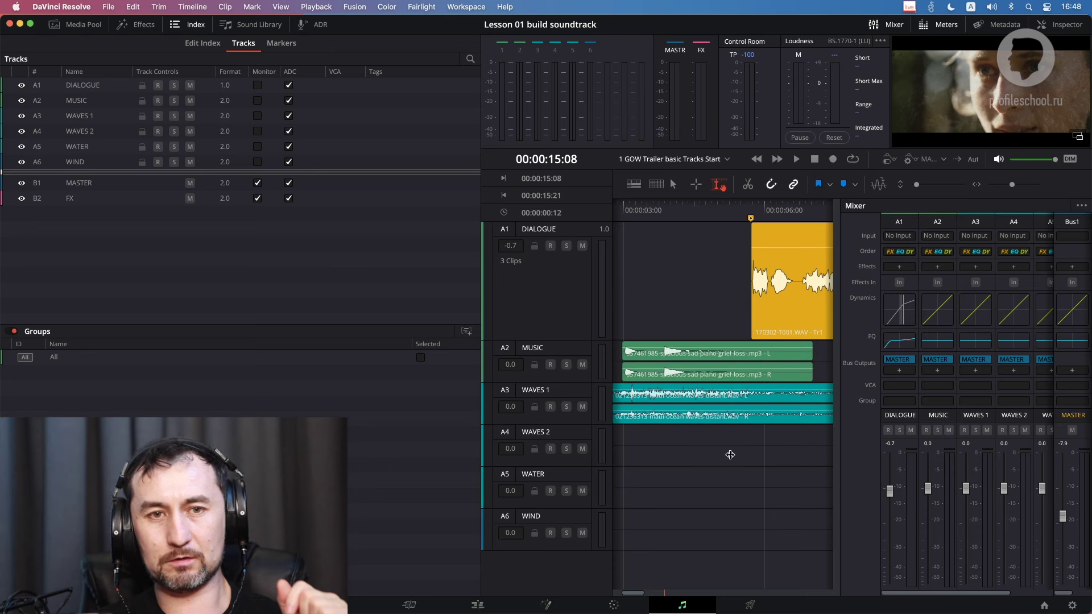
# Select the WAVES 2 track and trim its fader to -0.4
pyautogui.click(579, 325)
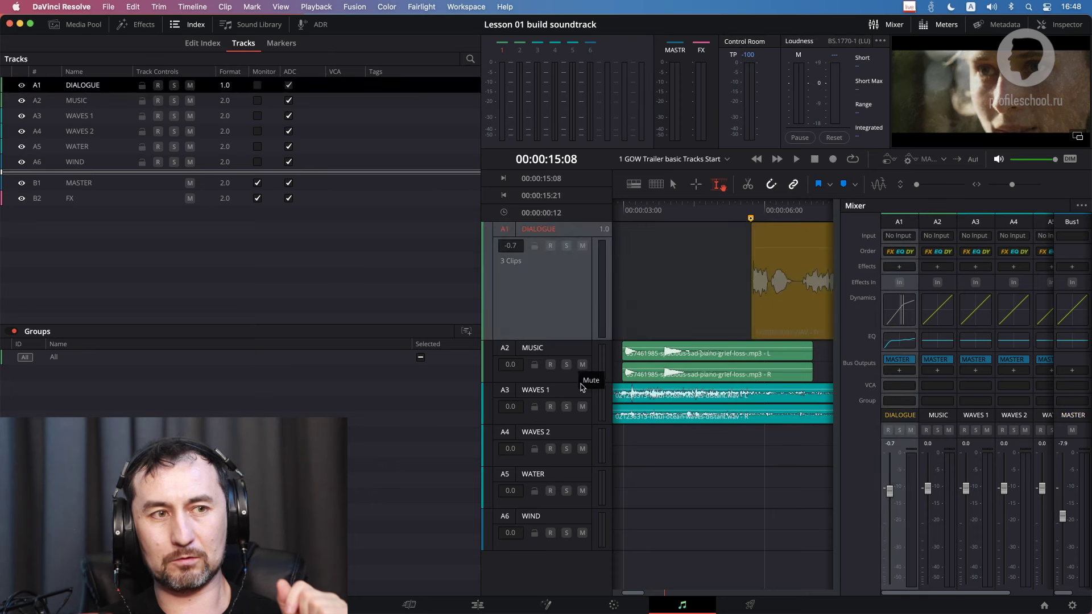
pyautogui.click(575, 392)
pyautogui.click(567, 433)
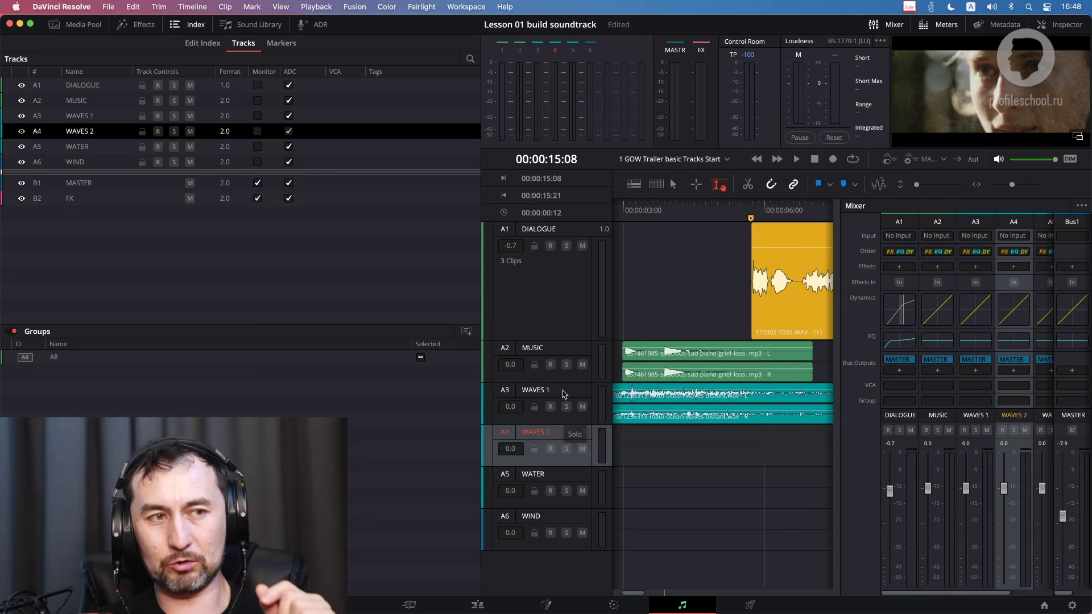
pyautogui.click(564, 394)
pyautogui.click(575, 463)
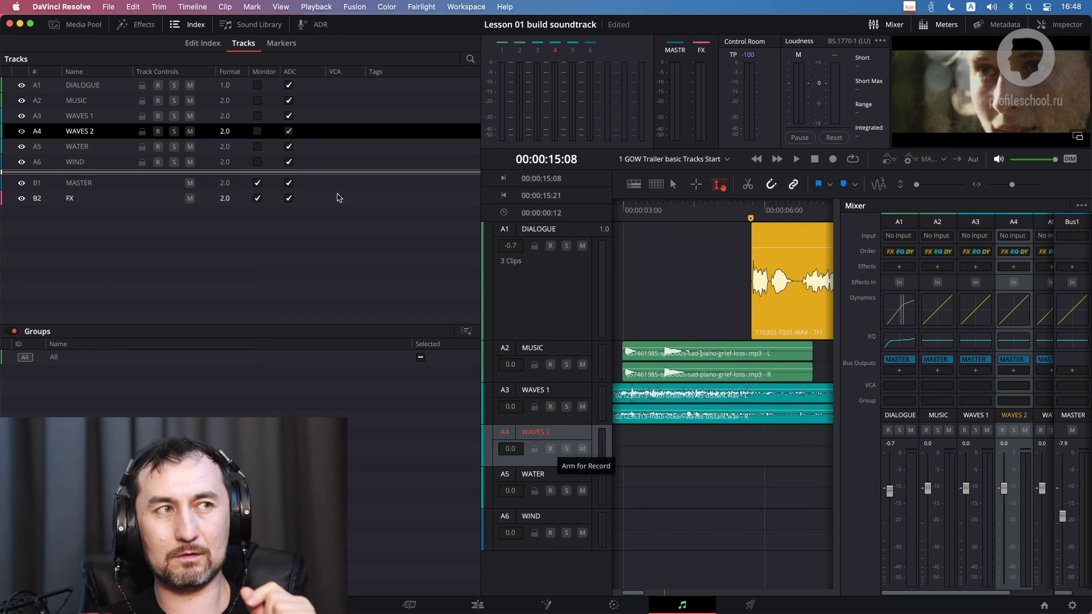
pyautogui.moveTo(1002, 489); pyautogui.dragTo(1003, 496)
pyautogui.moveTo(521, 459); pyautogui.dragTo(521, 453)
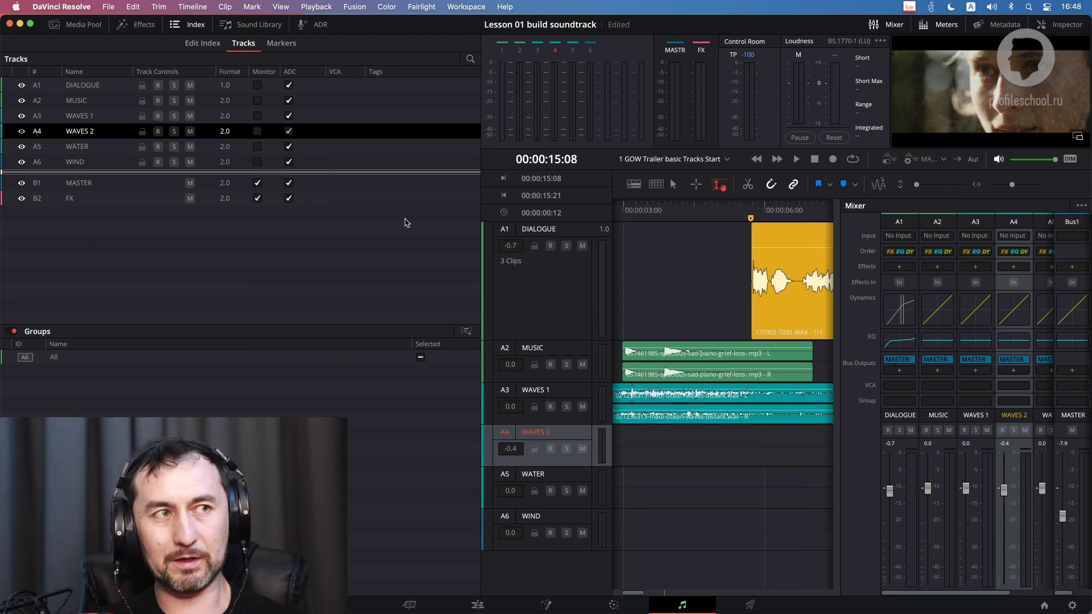
# Widen the mixer strips and place the FX bus before MASTER in the track list
pyautogui.click(205, 19)
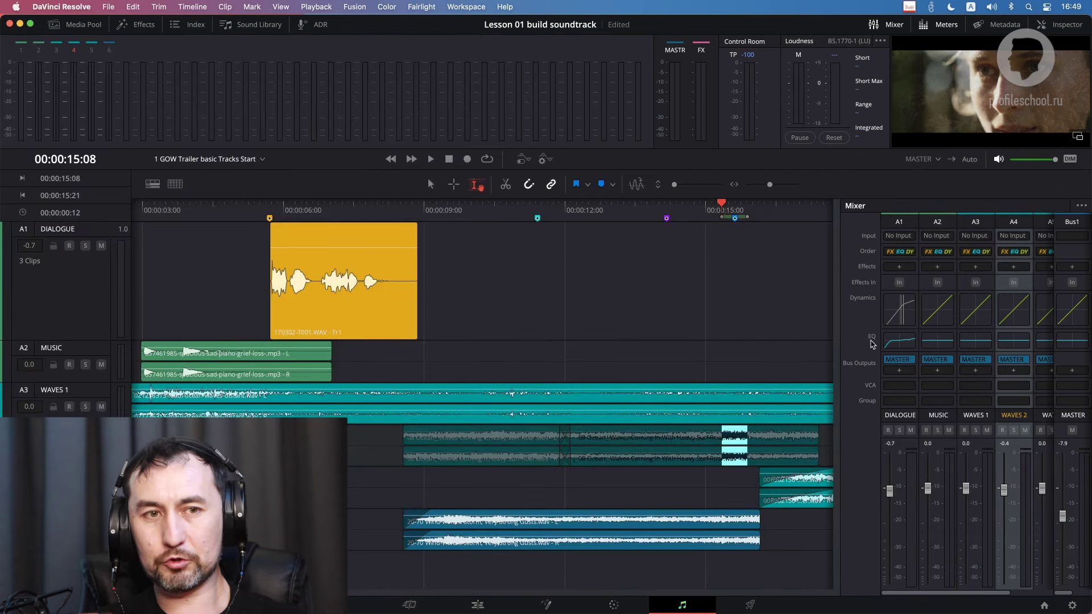
pyautogui.moveTo(840, 372); pyautogui.dragTo(722, 365)
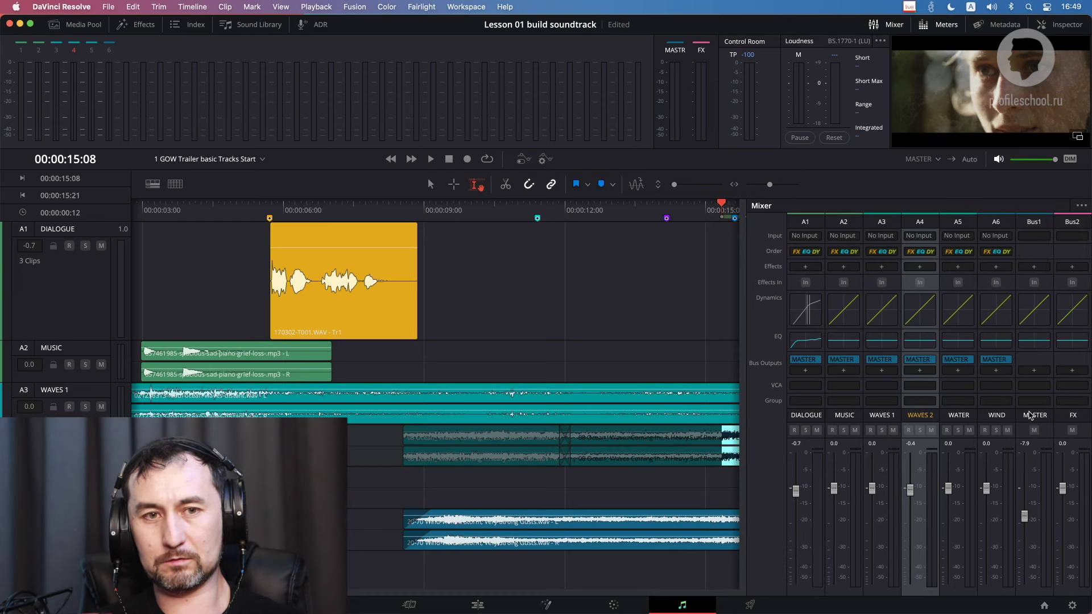
pyautogui.click(190, 25)
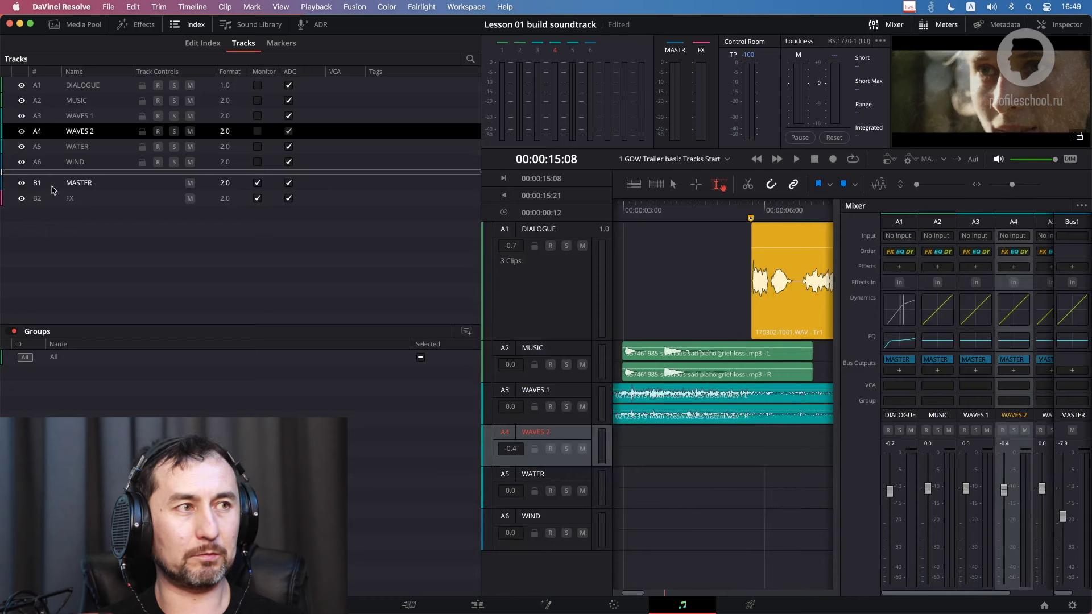
pyautogui.moveTo(54, 185); pyautogui.dragTo(66, 205)
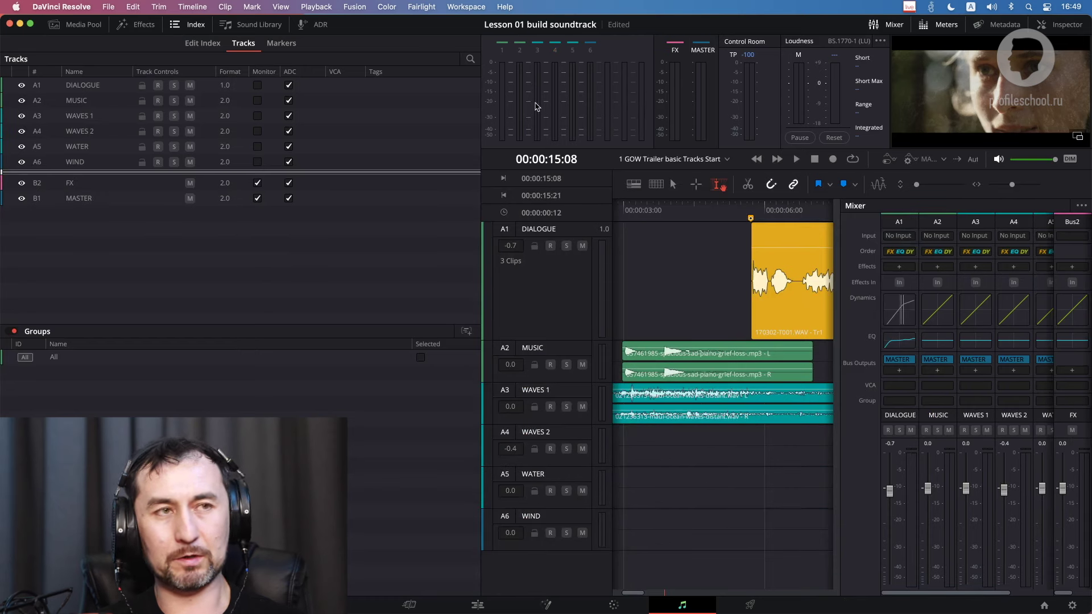
pyautogui.click(196, 25)
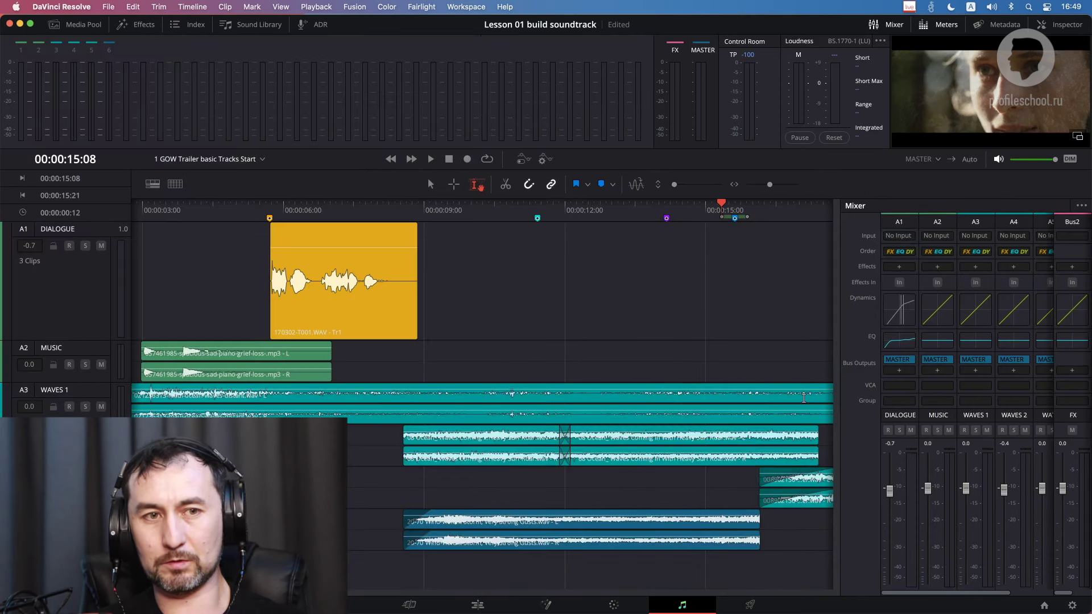
# Widen the mixer to show all strips plus FX and MASTER, then preview playback from 5:04
pyautogui.moveTo(841, 407); pyautogui.dragTo(741, 401)
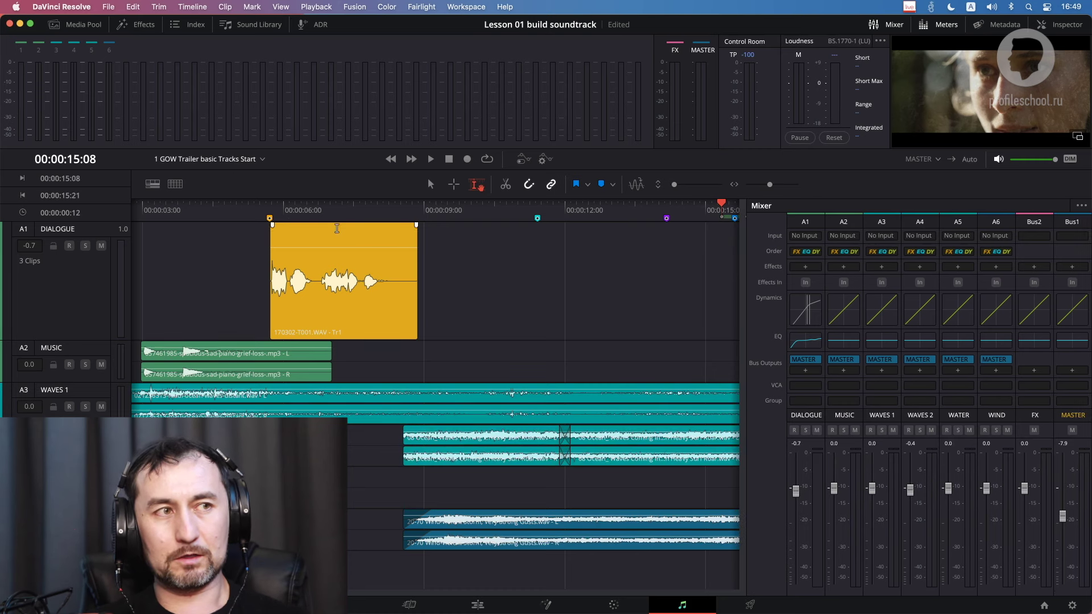
pyautogui.click(248, 210)
pyautogui.press('space')
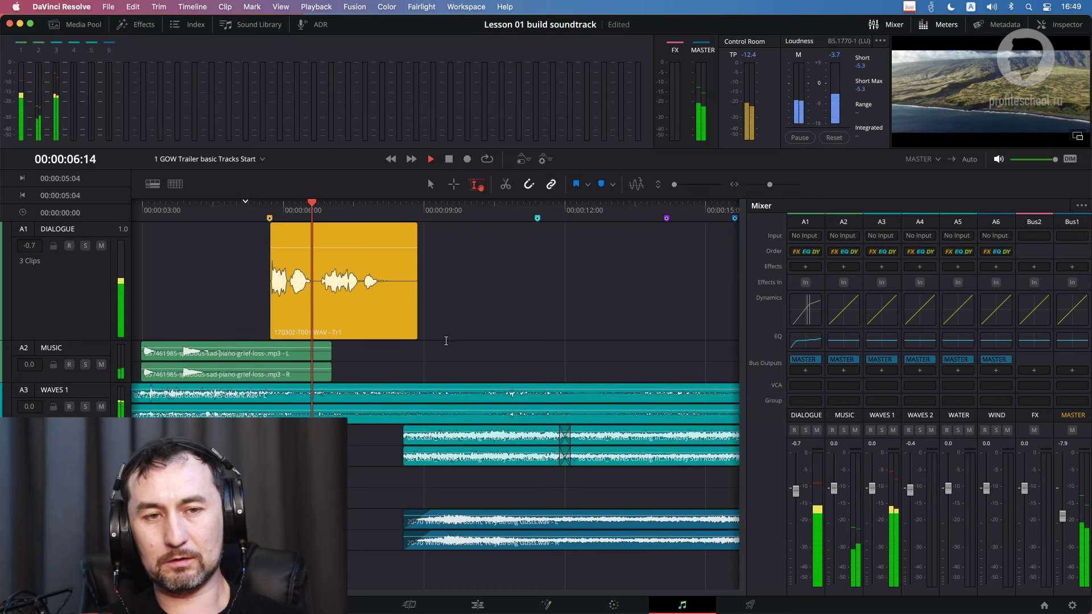
pyautogui.press('space')
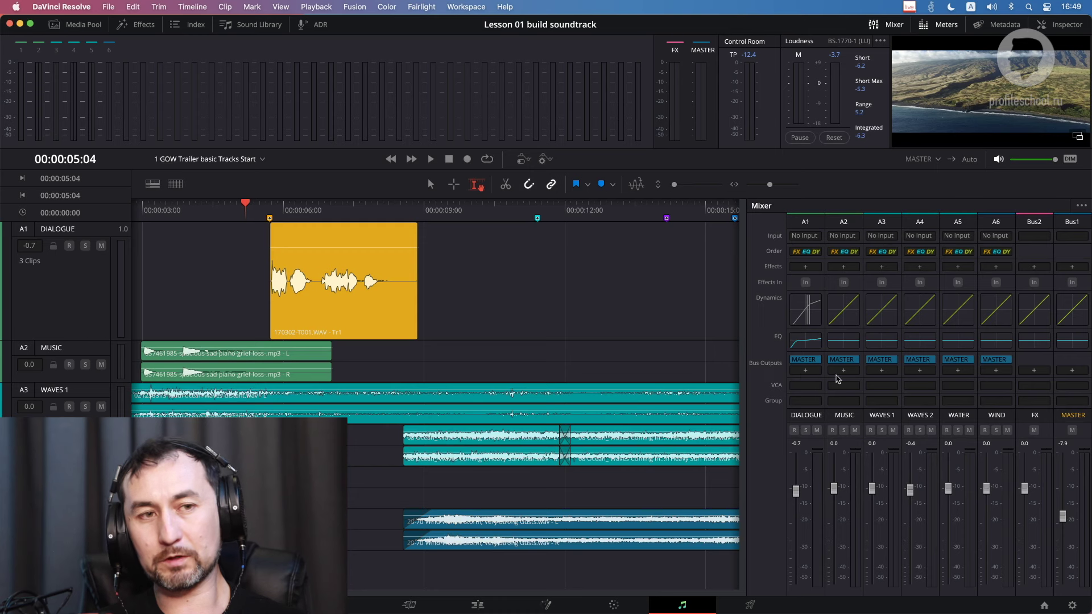
pyautogui.click(427, 6)
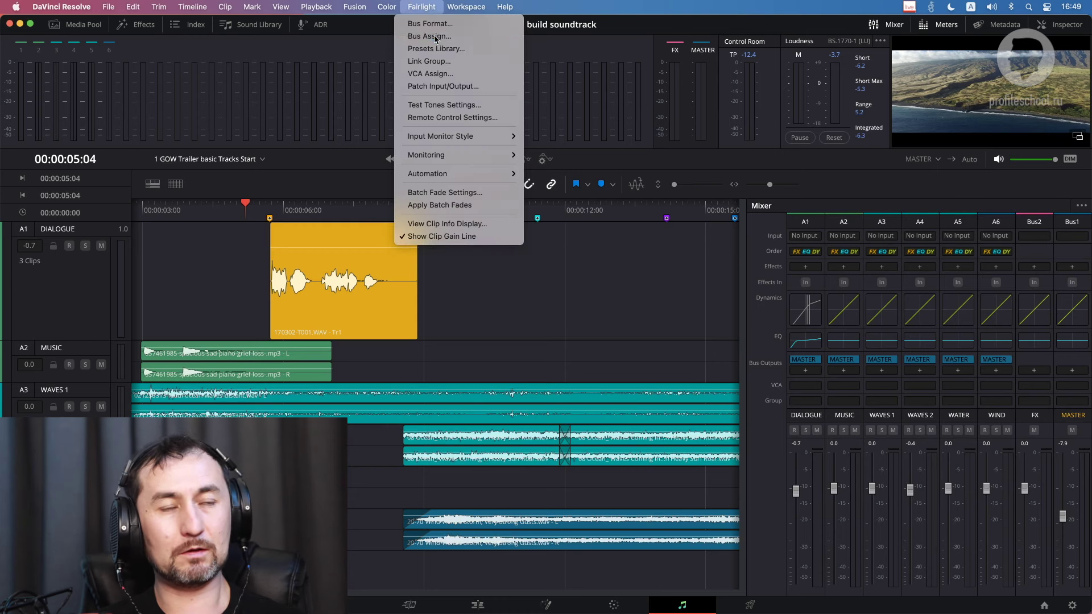
pyautogui.click(431, 36)
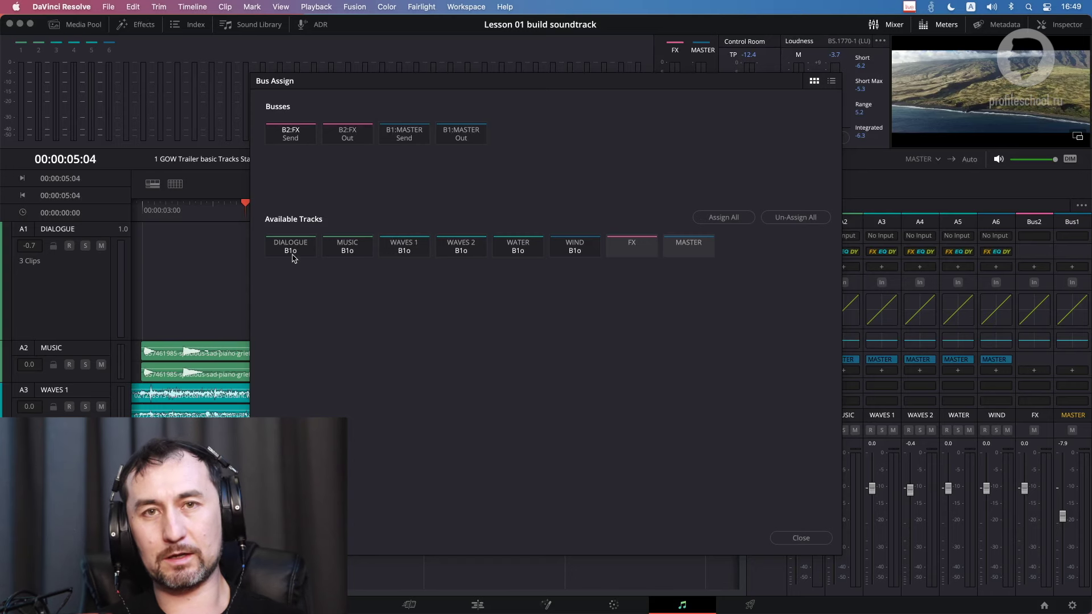
pyautogui.click(293, 258)
pyautogui.press('Escape')
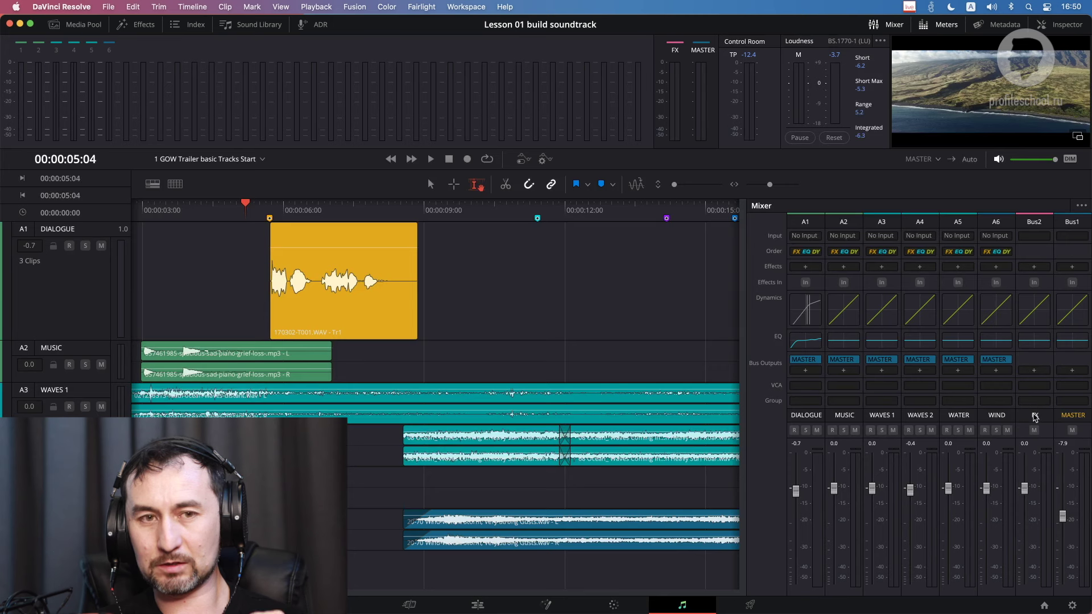
# Remove the MASTER bus output from WAVES 1, WAVES 2, WATER and WIND
pyautogui.click(891, 361)
pyautogui.click(891, 360)
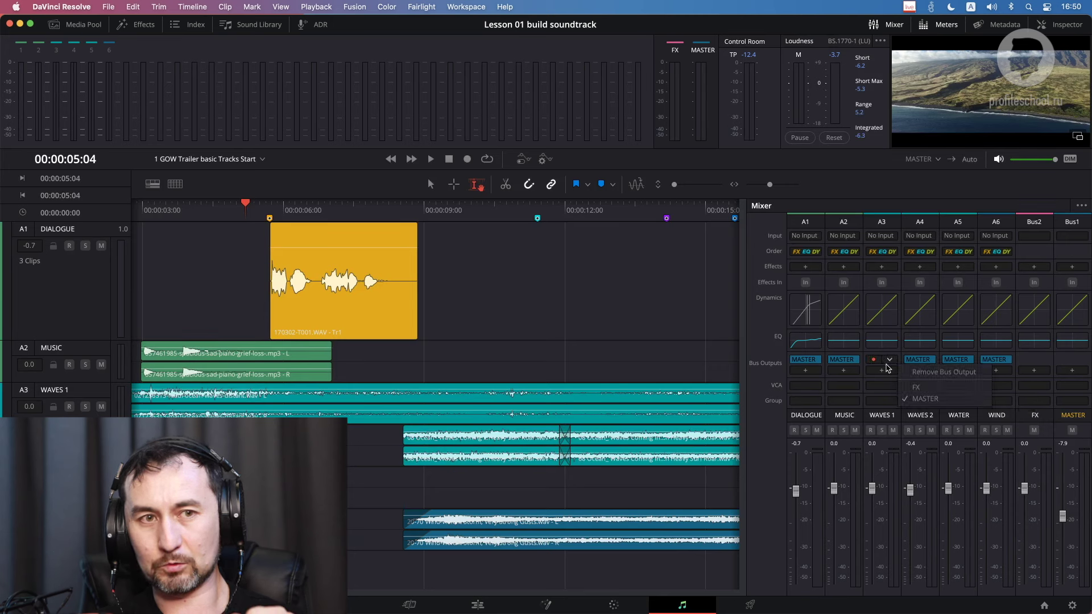
pyautogui.click(891, 361)
pyautogui.click(931, 375)
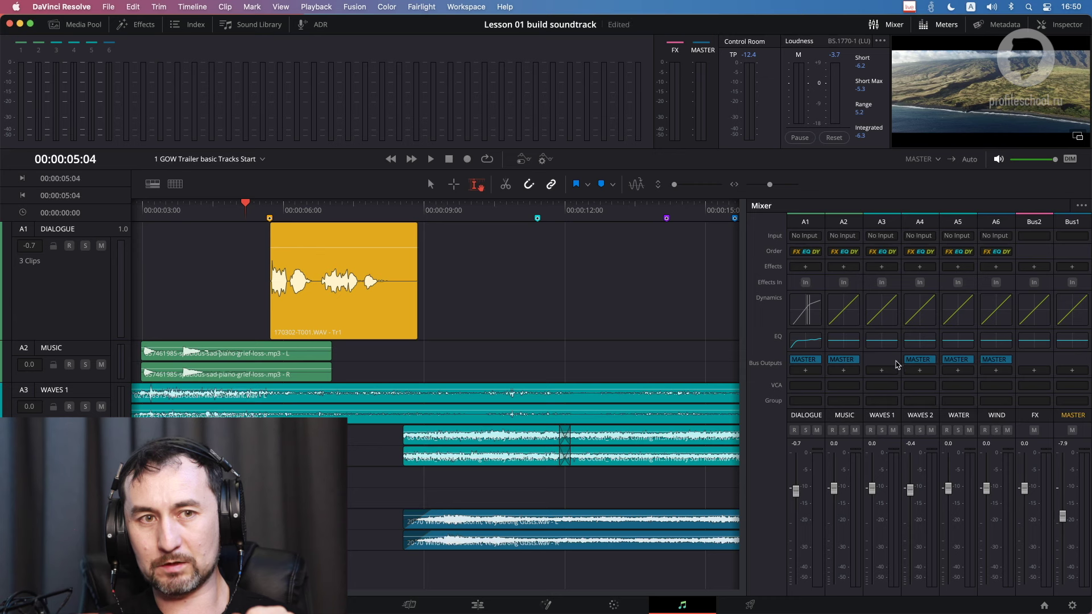
pyautogui.click(926, 360)
pyautogui.click(973, 372)
pyautogui.click(967, 360)
pyautogui.click(990, 372)
pyautogui.click(994, 360)
pyautogui.click(1020, 373)
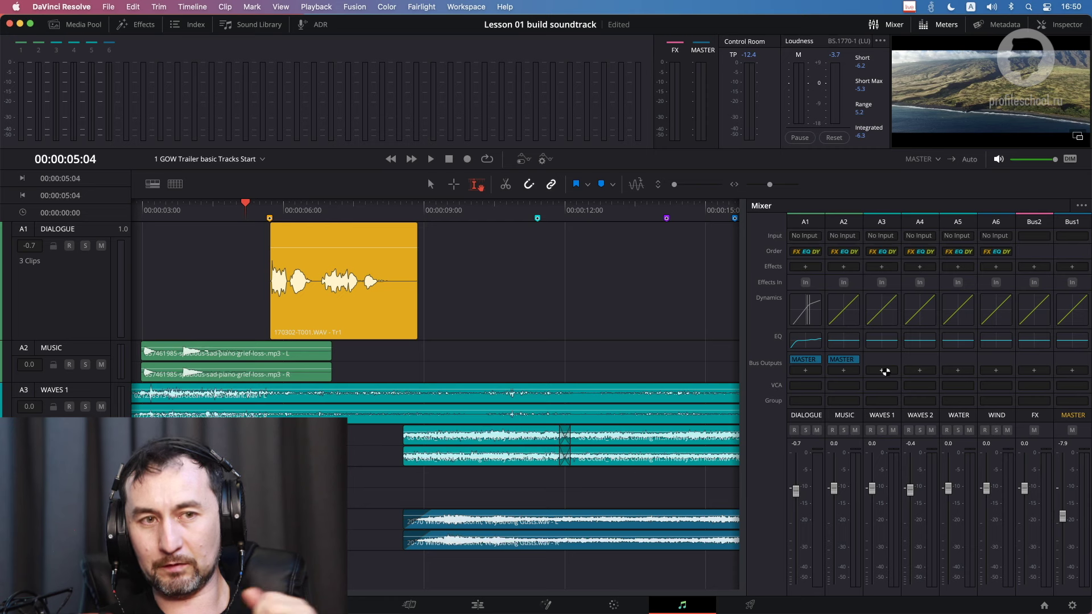
# Add the FX bus as the output for WAVES 1, WAVES 2, WATER and WIND
pyautogui.click(882, 371)
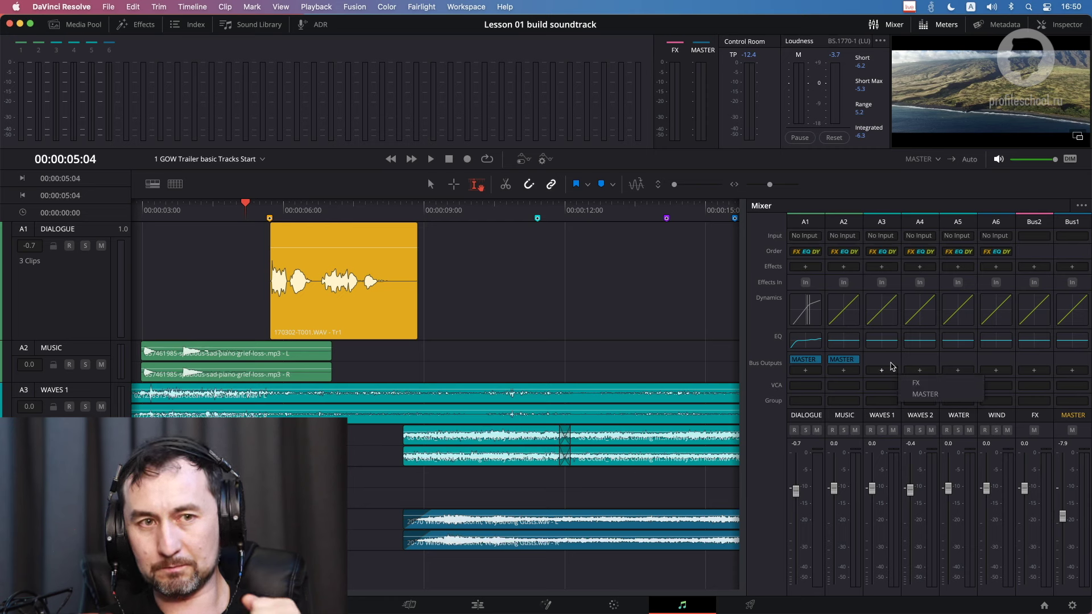
pyautogui.click(917, 384)
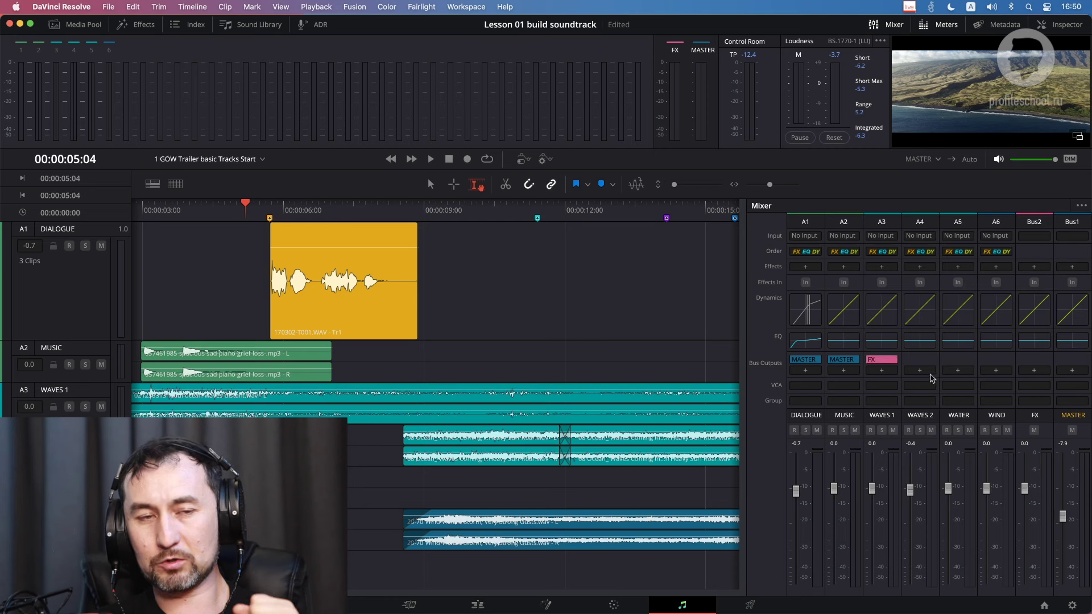
pyautogui.click(920, 371)
pyautogui.click(958, 385)
pyautogui.click(958, 371)
pyautogui.click(984, 385)
pyautogui.click(996, 371)
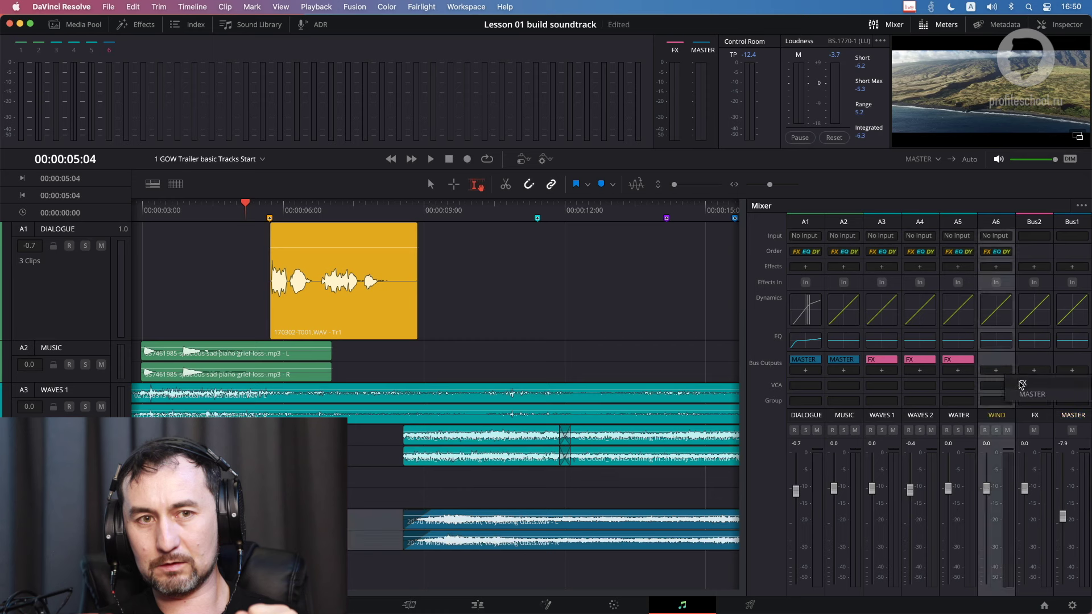
pyautogui.click(1022, 384)
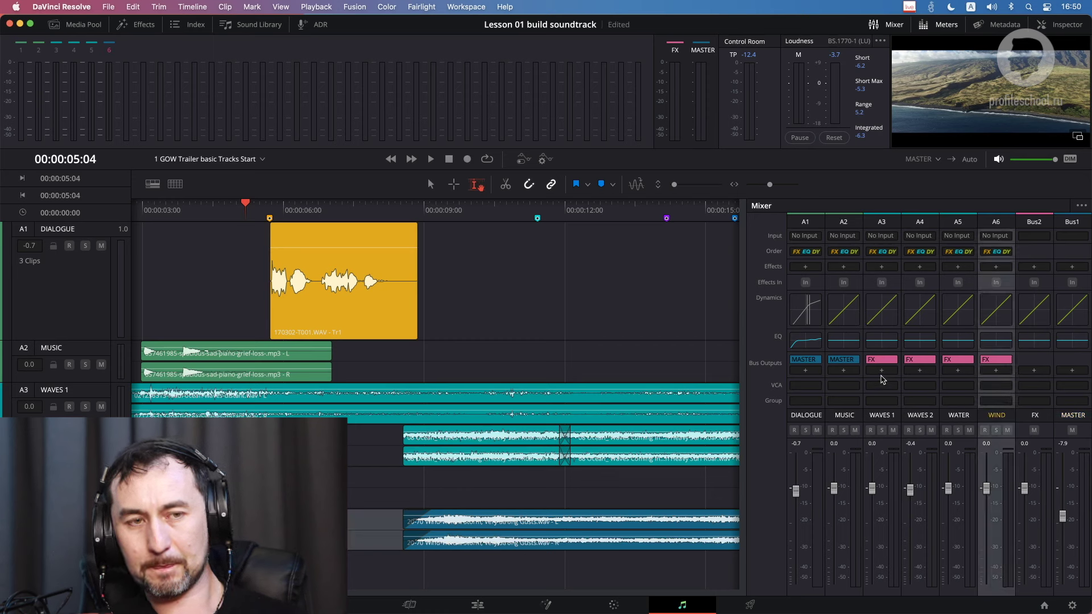
pyautogui.click(208, 210)
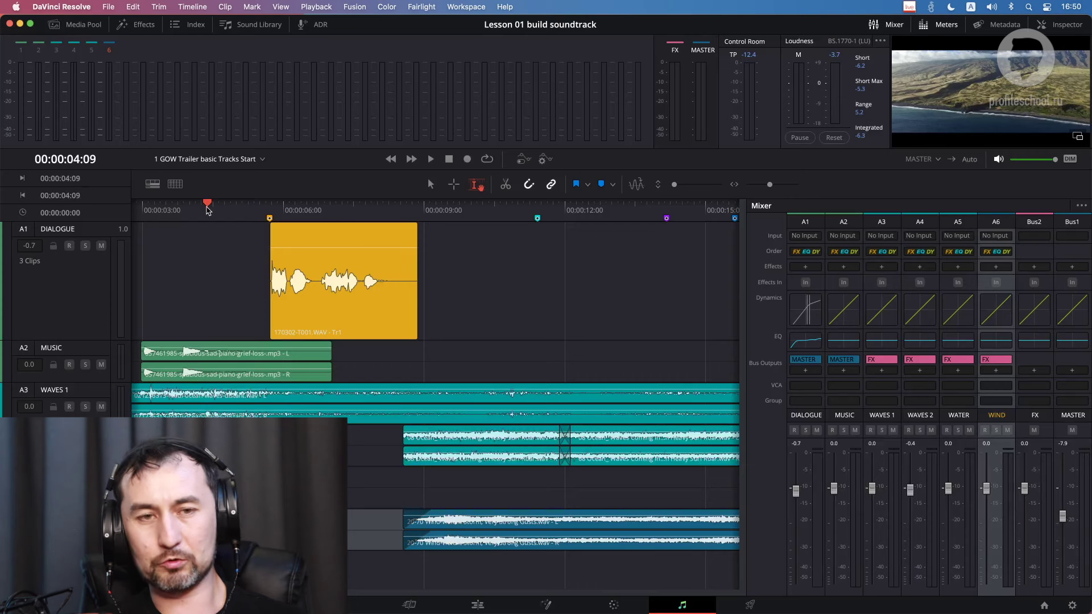
# Play the new routing, raise the MASTER fader to -1.0 and replay from 5:10
pyautogui.press('space')
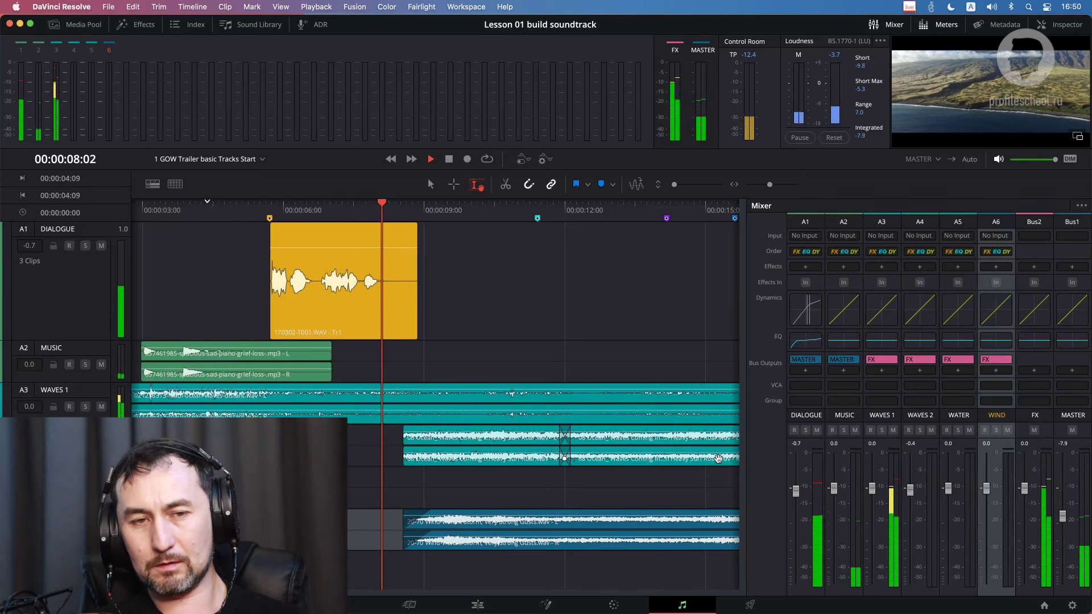
pyautogui.moveTo(1063, 517); pyautogui.dragTo(1061, 491)
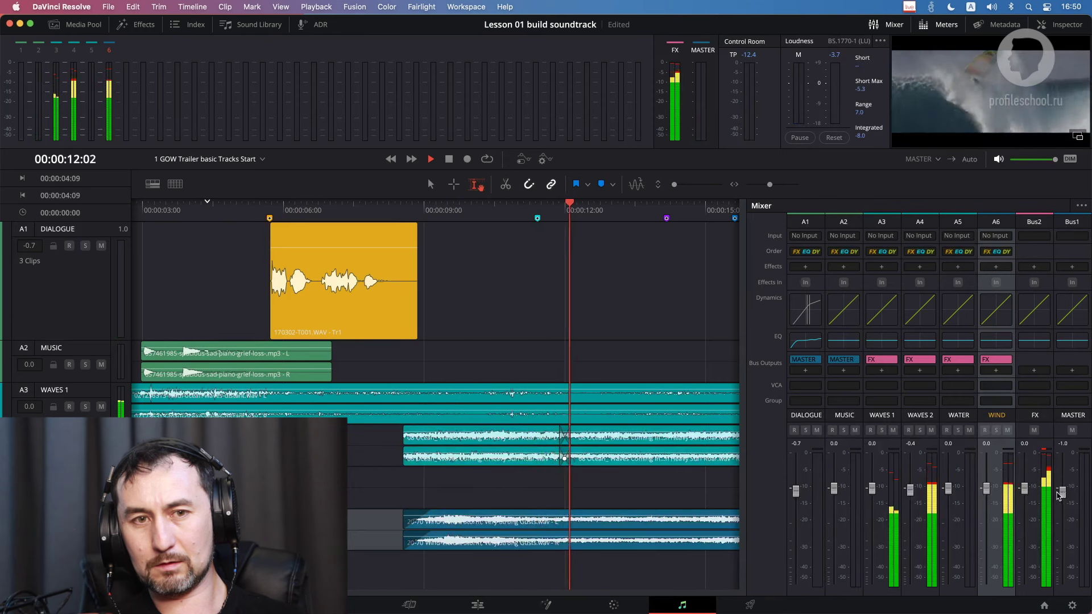
pyautogui.click(255, 206)
pyautogui.press('space')
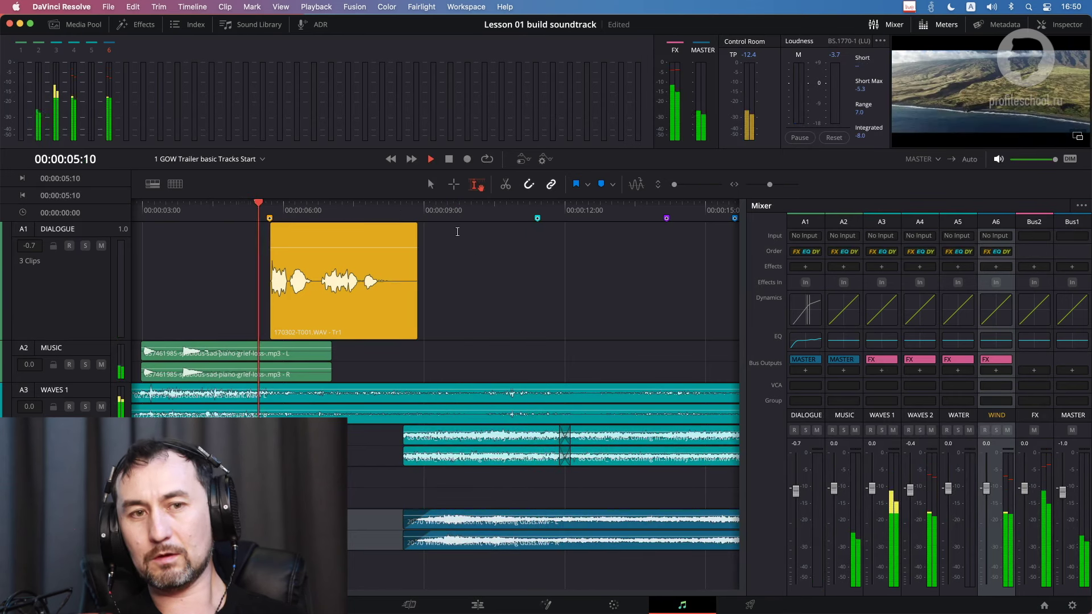
pyautogui.press('space')
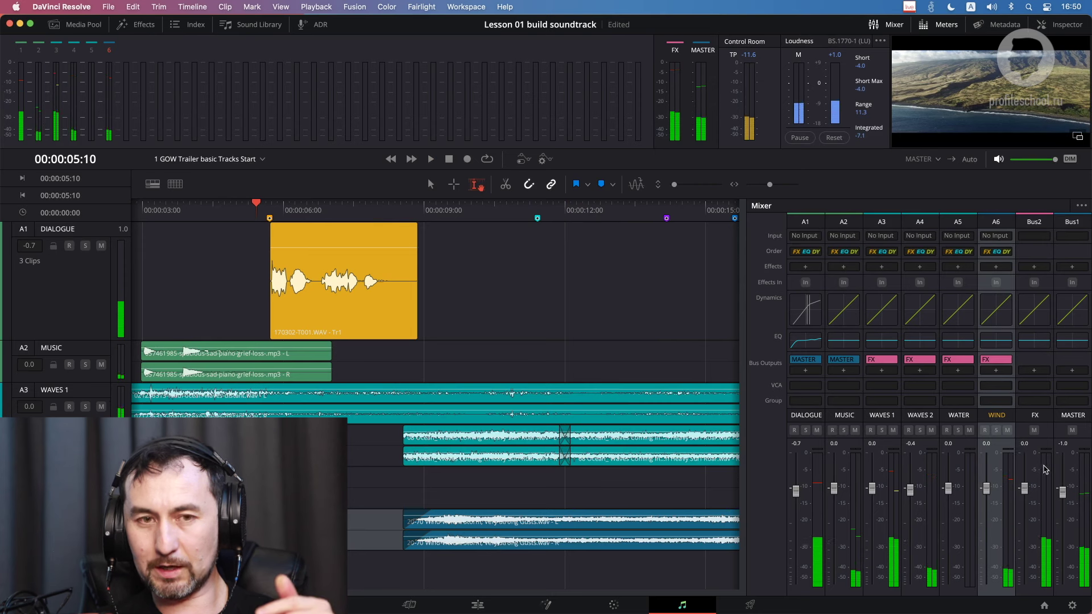
# Save the project with Cmd+S and replay the mix from 00:00:04:14
pyautogui.press('super+s')
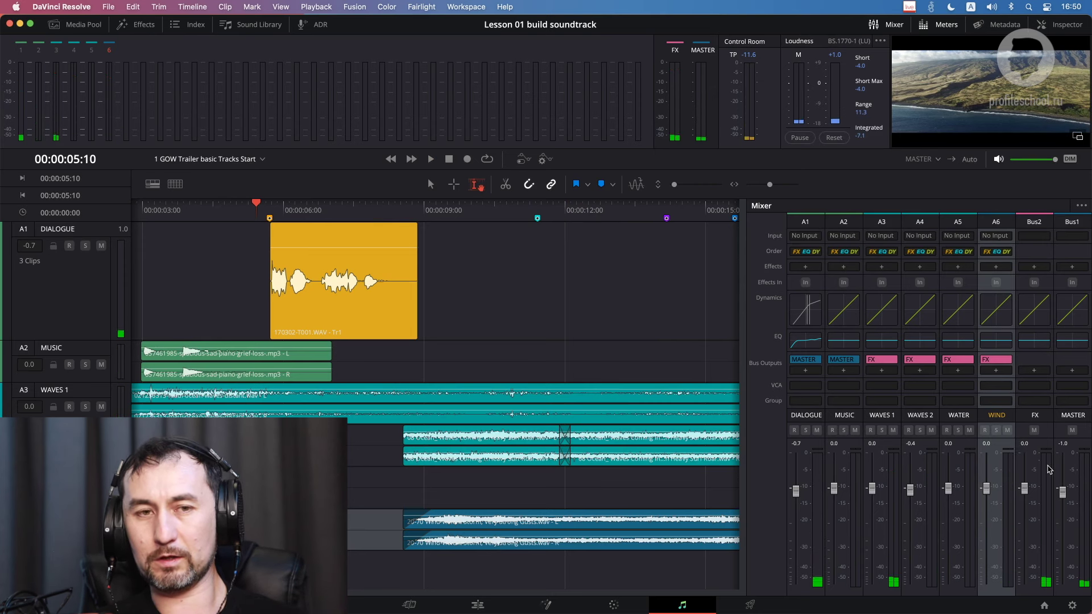
pyautogui.click(219, 215)
pyautogui.press('space')
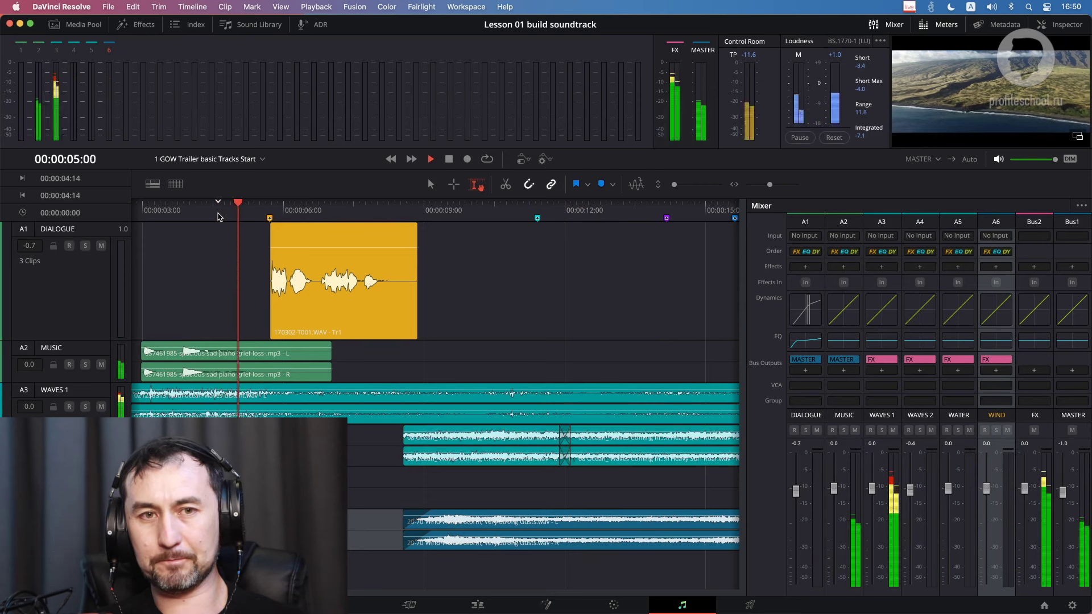
pyautogui.press('space')
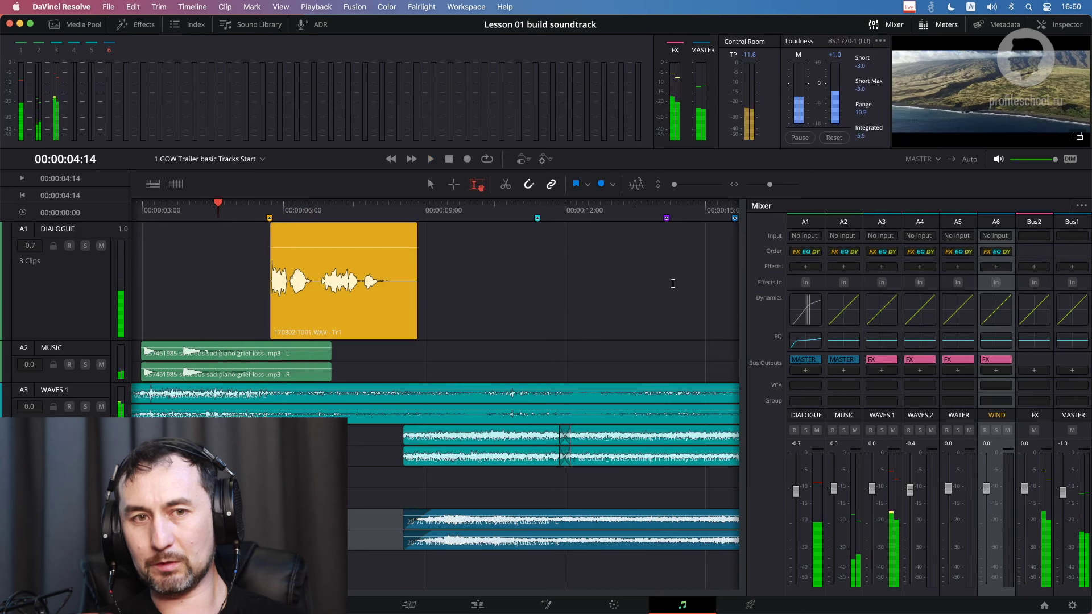
pyautogui.click(1033, 363)
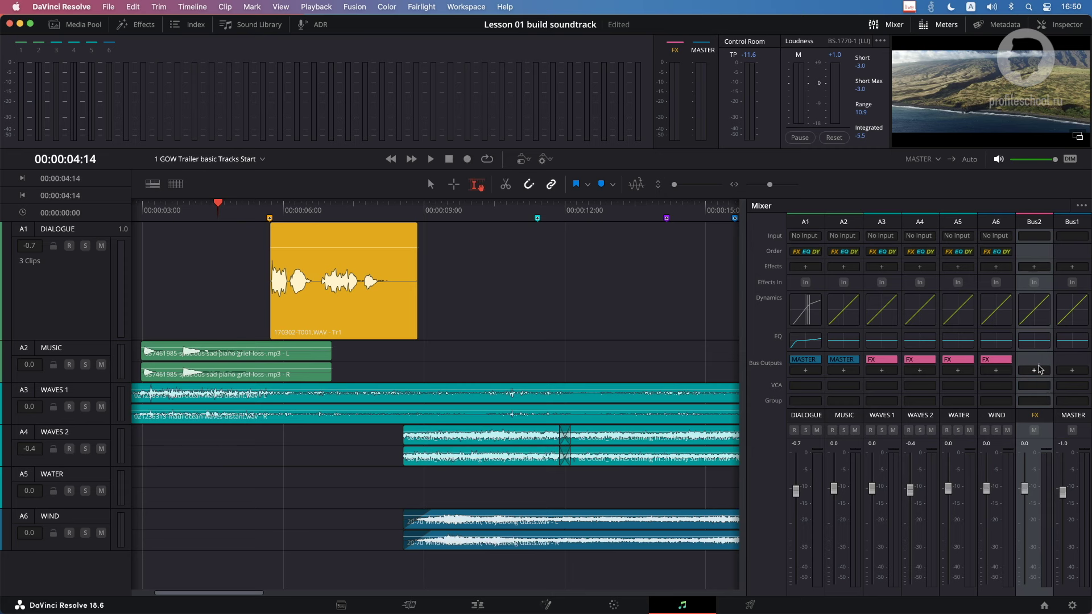
# Add MASTER as the FX bus output and pull the FX fader to about -1.8 dB while listening
pyautogui.click(1034, 371)
pyautogui.click(1036, 396)
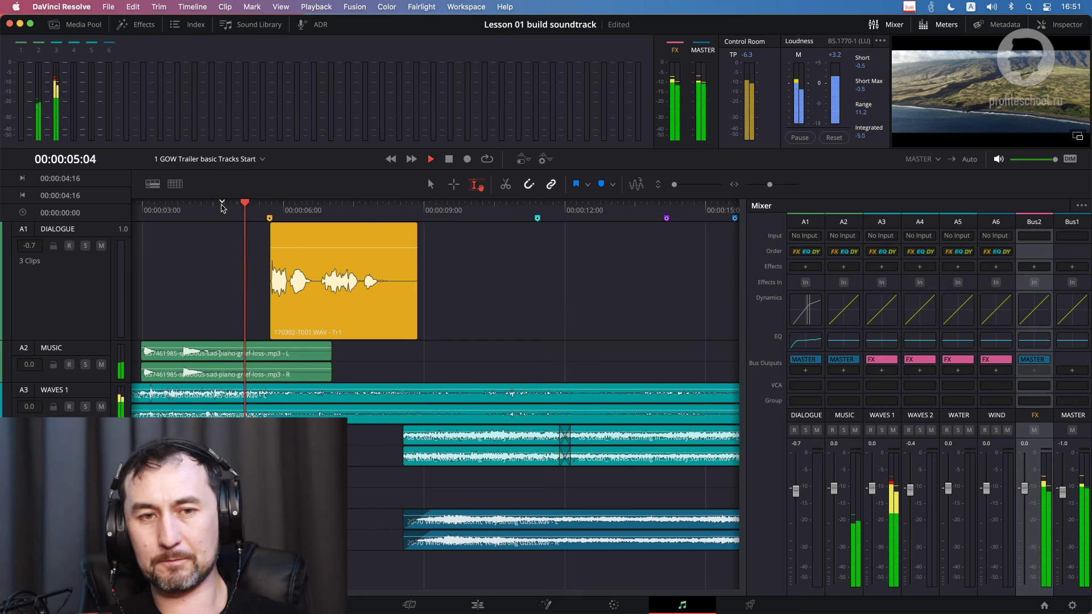
pyautogui.press('space')
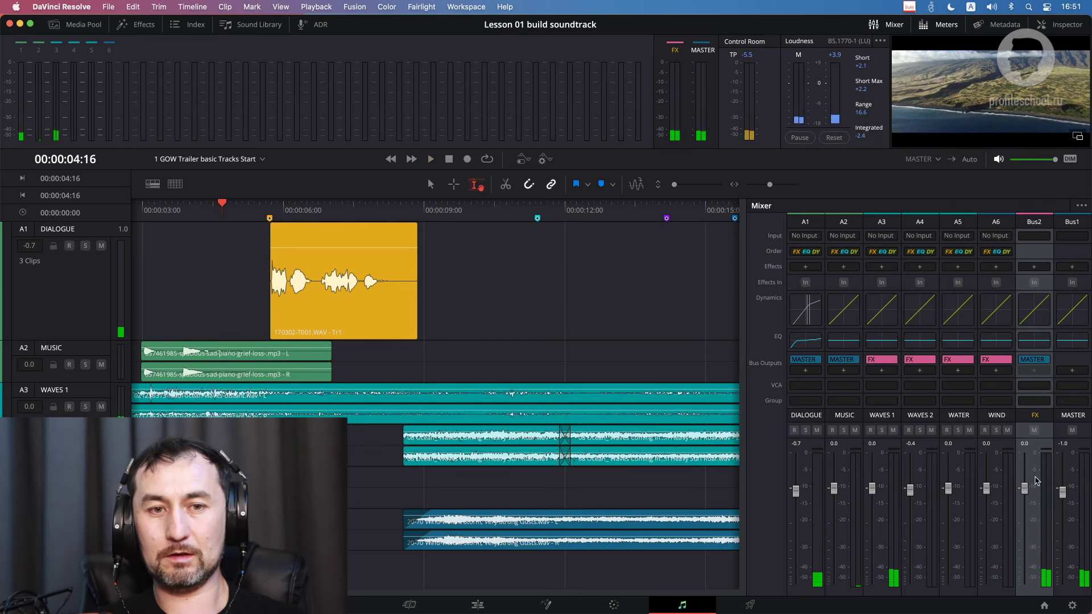
pyautogui.moveTo(1024, 489); pyautogui.dragTo(1027, 504)
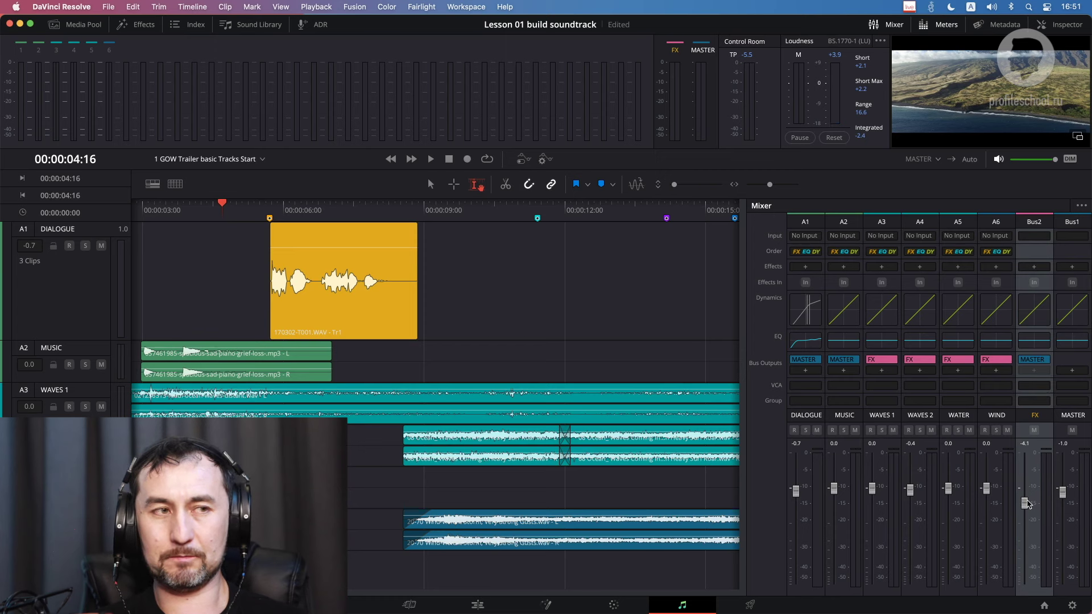
pyautogui.press('space')
pyautogui.moveTo(1027, 496)
pyautogui.mouseDown()
pyautogui.moveTo(1027, 535)
pyautogui.moveTo(1027, 495)
pyautogui.mouseUp()
pyautogui.press('space')
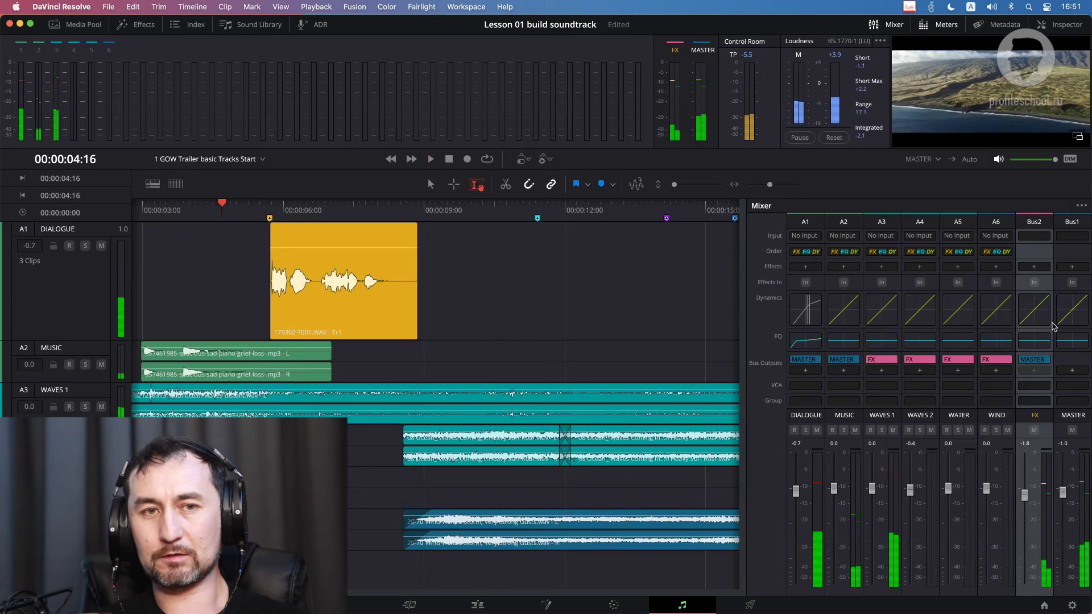
pyautogui.doubleClick(1035, 308)
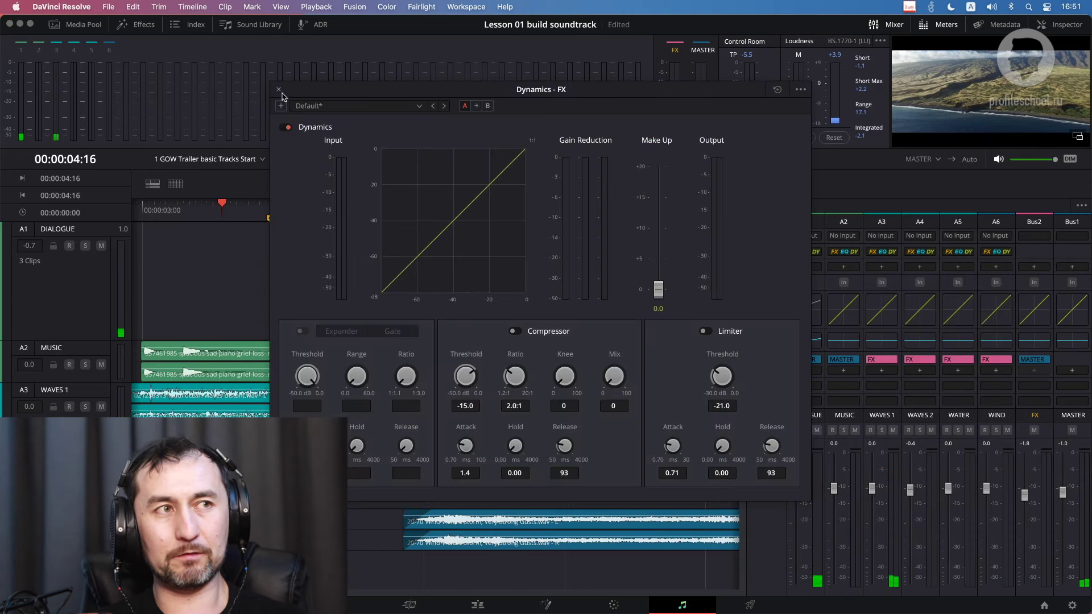
pyautogui.click(279, 90)
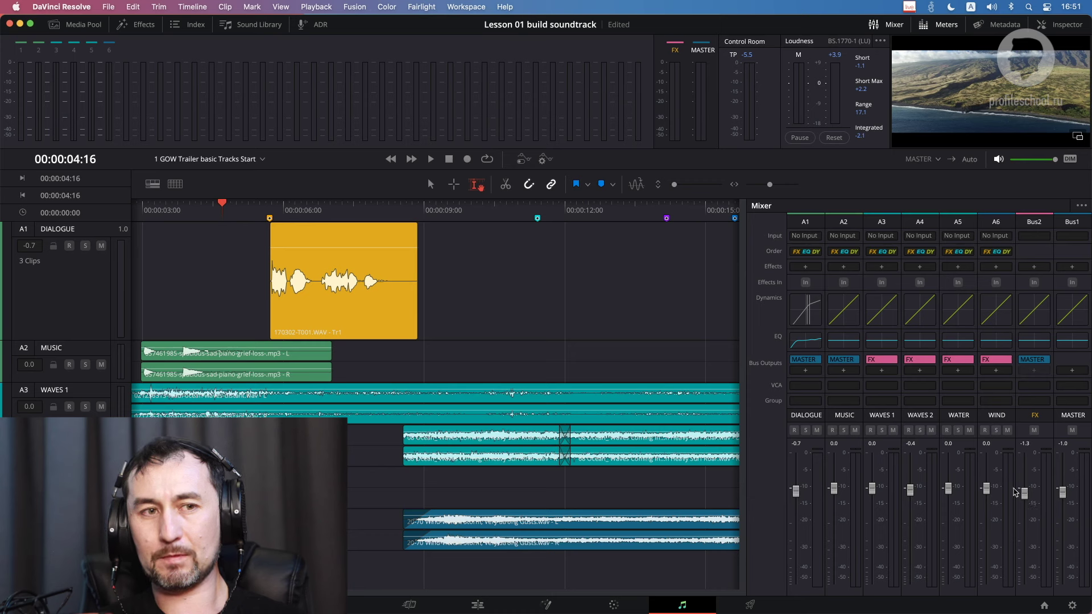
pyautogui.click(1036, 387)
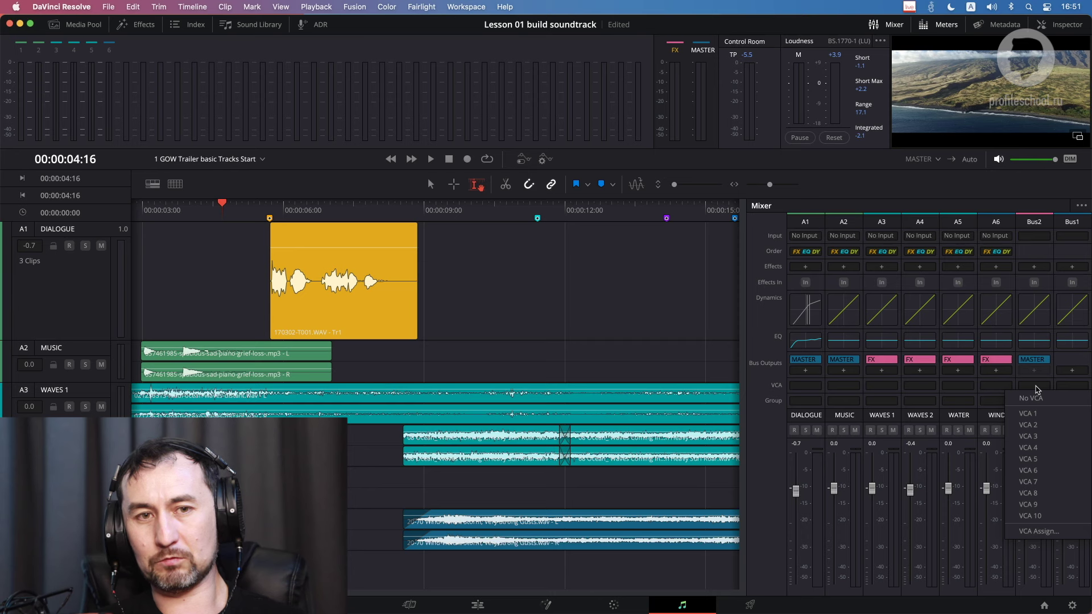
pyautogui.click(1036, 389)
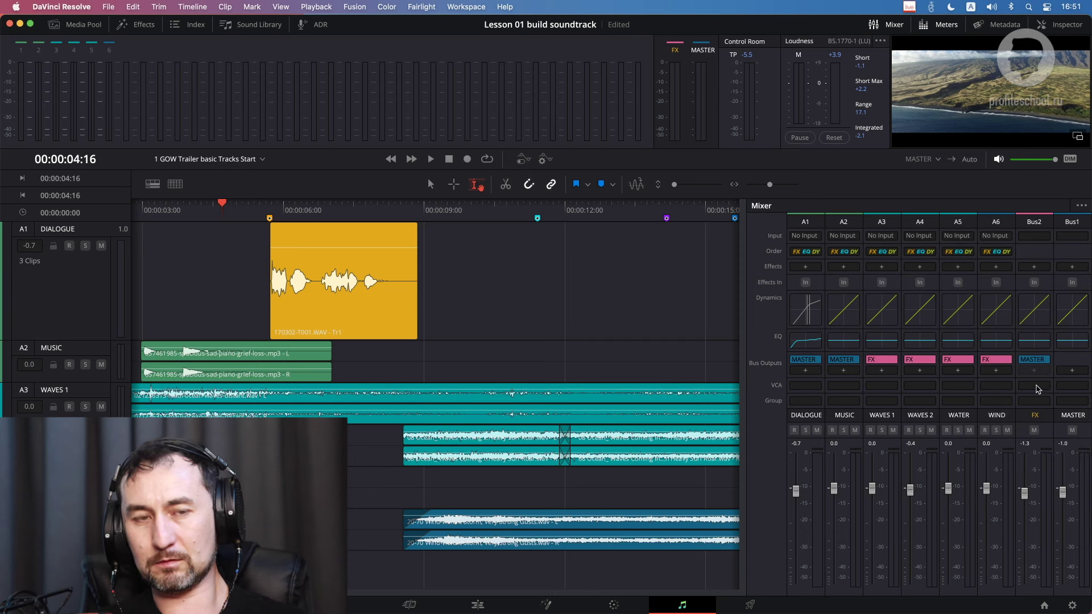
pyautogui.click(1036, 389)
# Dismiss the open list without assigning a VCA, then rename Bus3 from 'VCA VO' to 'VO'
pyautogui.click(1035, 396)
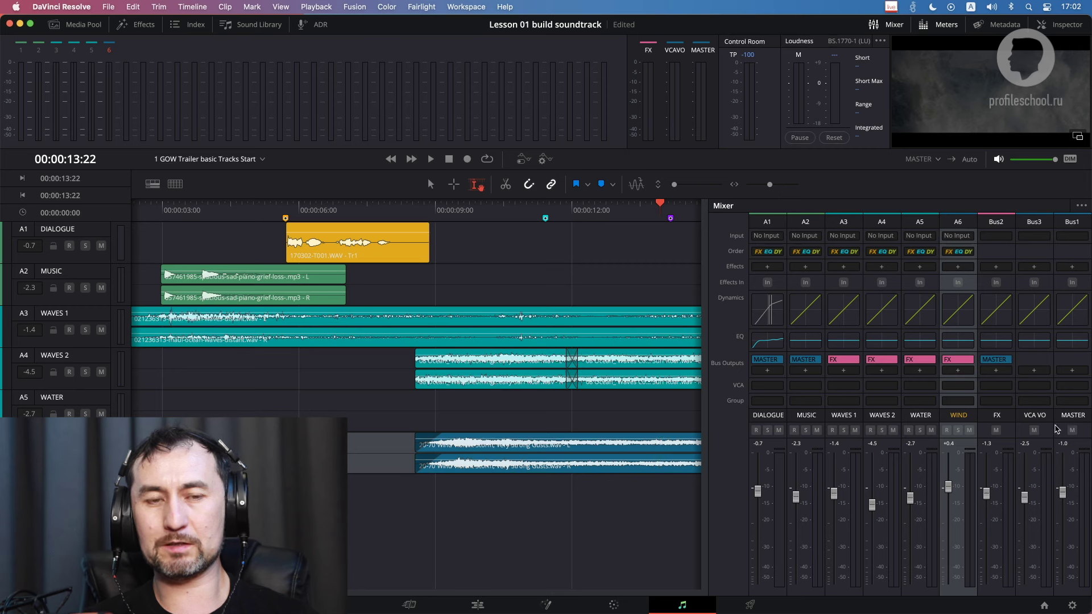
pyautogui.doubleClick(1034, 415)
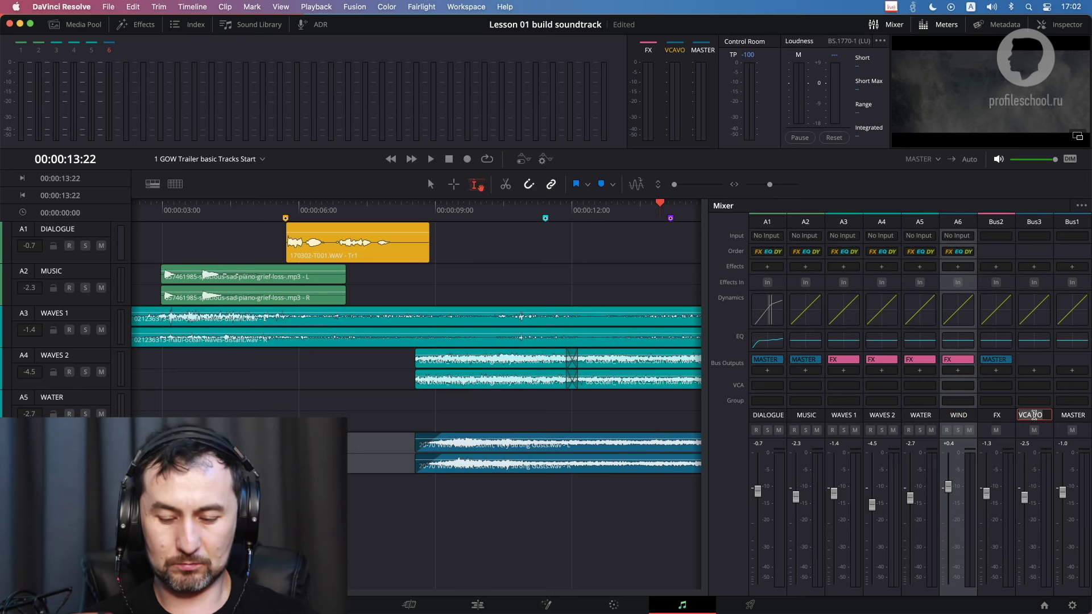
pyautogui.write('VO')
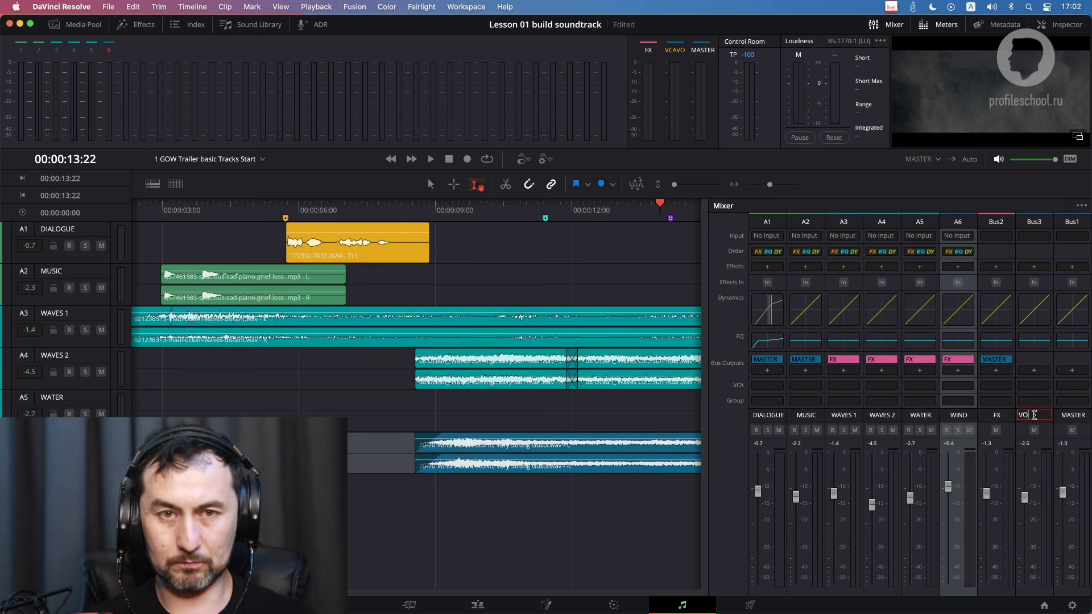
pyautogui.press('Return')
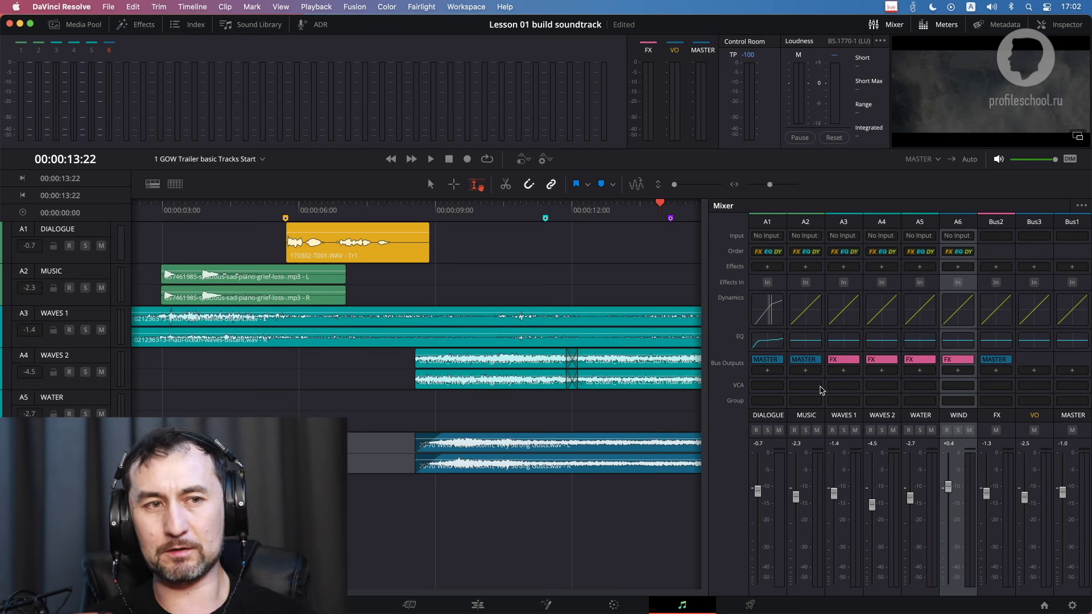
# Assign WAVES 1, WAVES 2, WATER and WIND to VCA 1 and widen the Mixer to show its strip
pyautogui.click(432, 7)
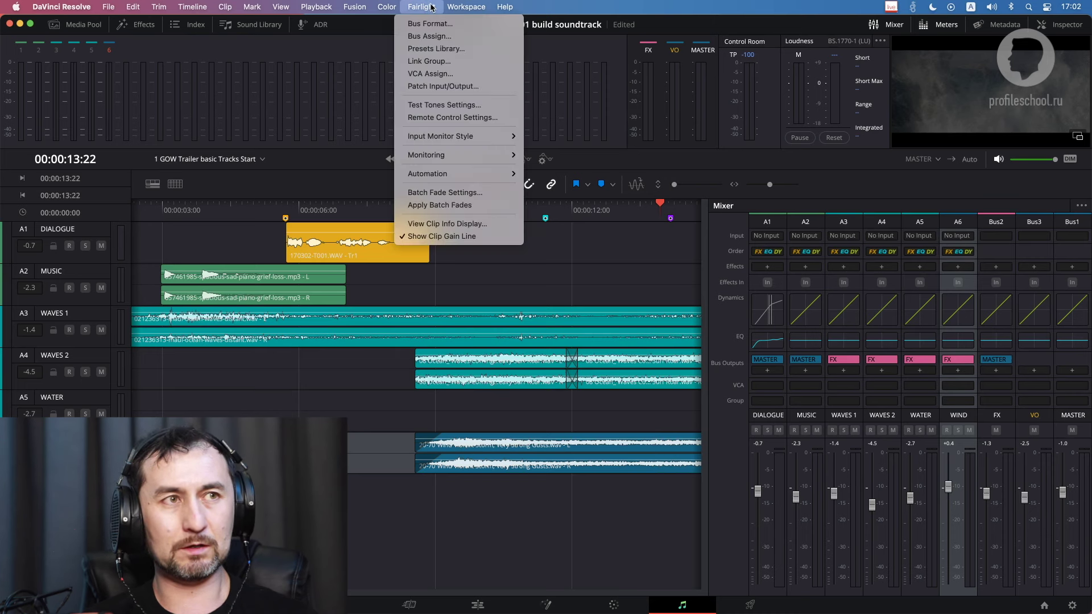
pyautogui.click(431, 73)
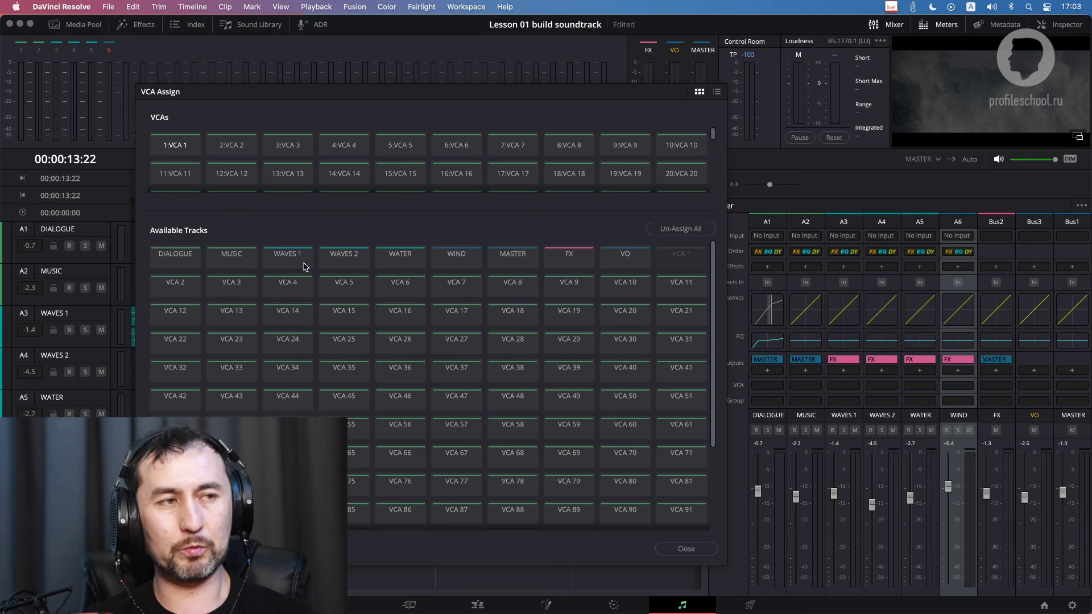
pyautogui.moveTo(289, 263); pyautogui.dragTo(475, 271)
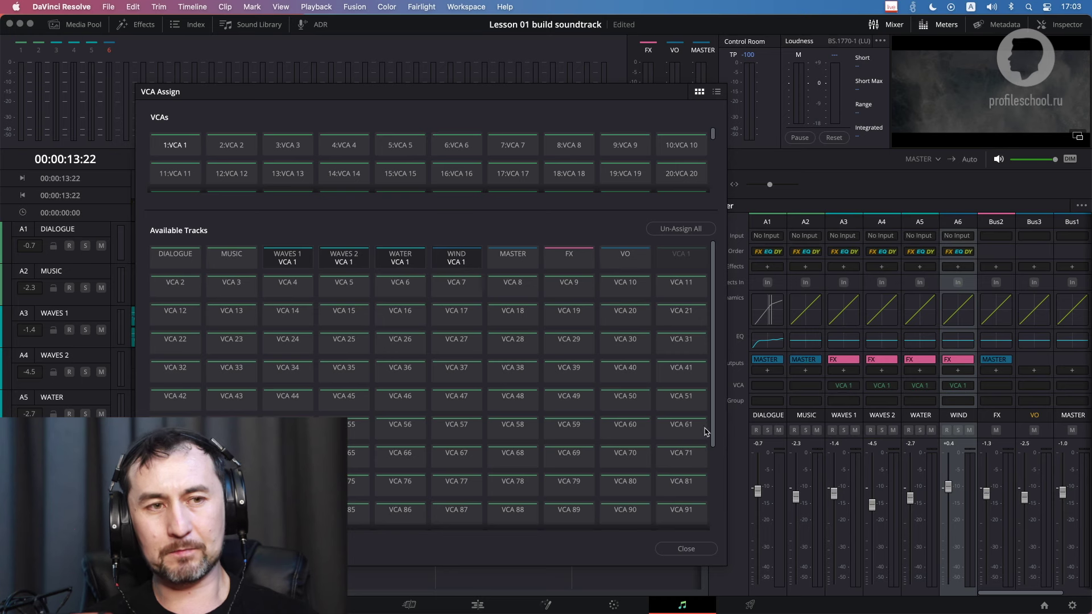
pyautogui.moveTo(598, 97); pyautogui.dragTo(488, 73)
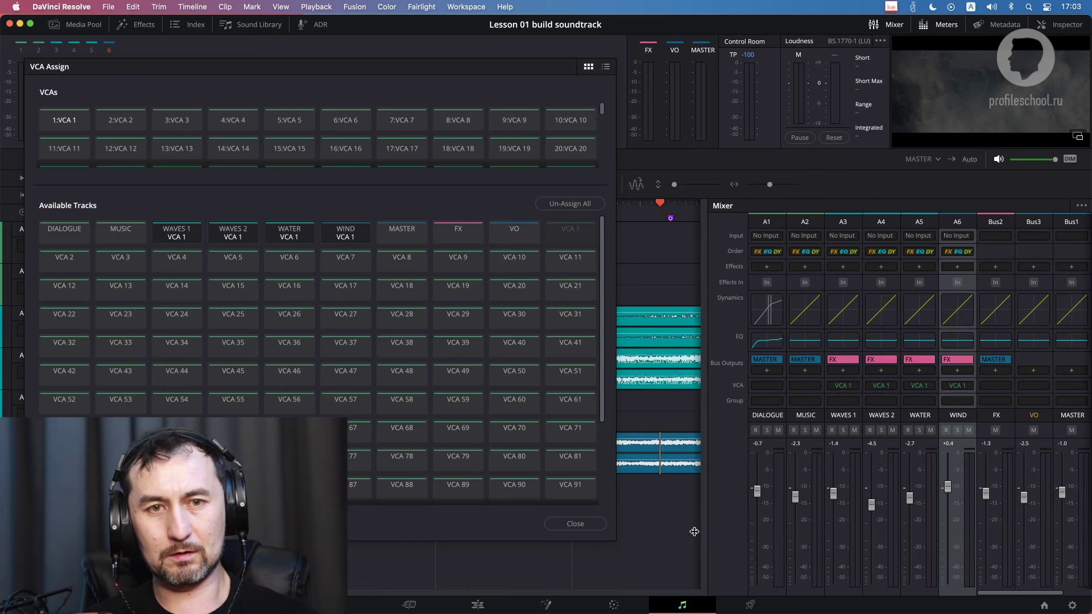
pyautogui.moveTo(708, 532); pyautogui.dragTo(662, 531)
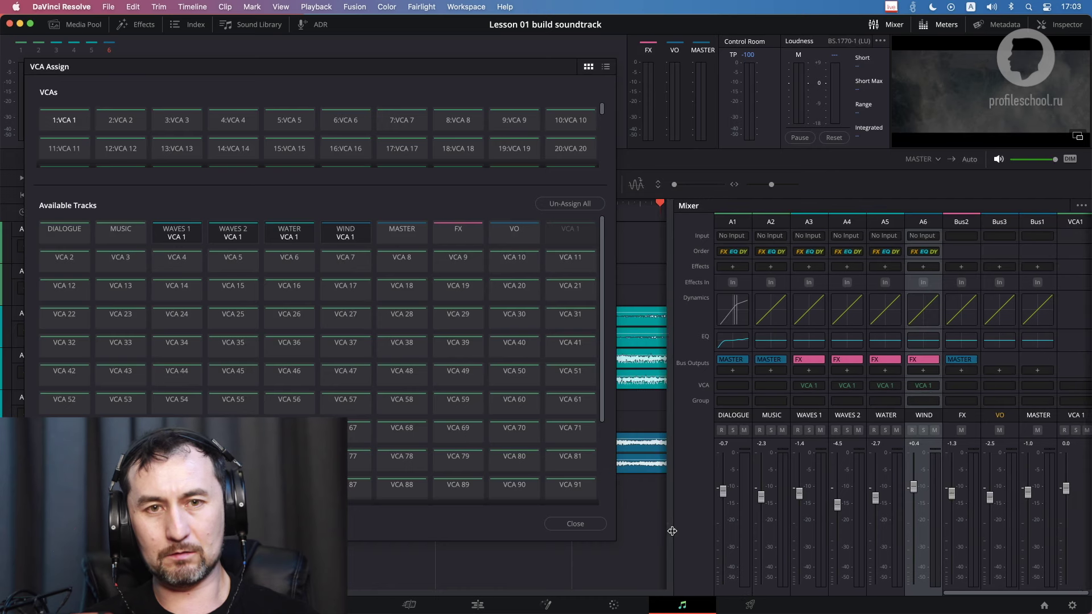
# Rename the VCA 1 strip to AMB, fixing a mistyped entry after switching the keyboard to English
pyautogui.doubleClick(1083, 418)
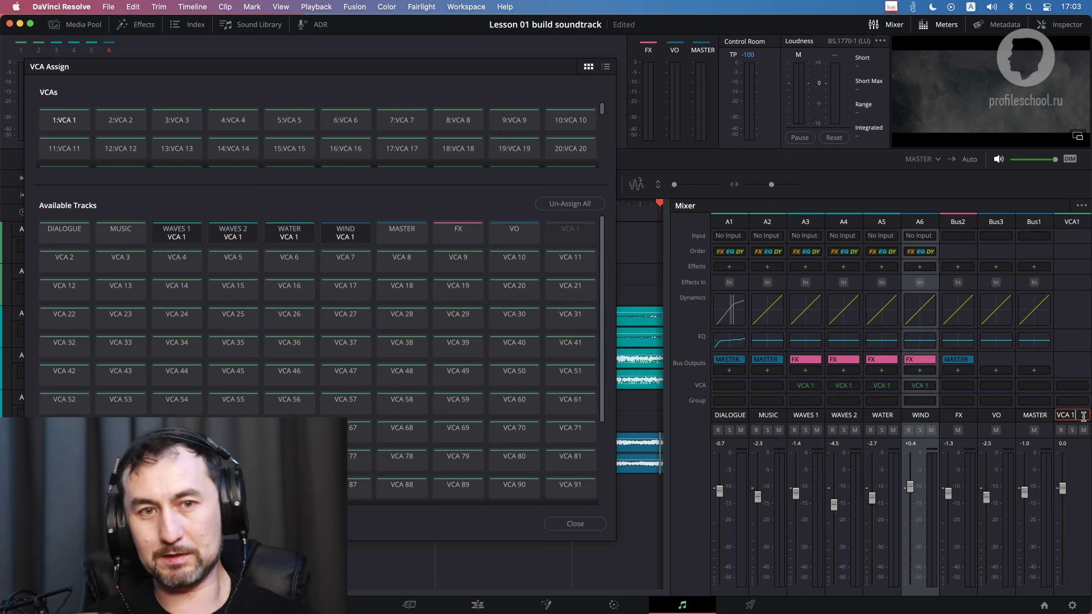
pyautogui.press('BackSpace')
pyautogui.press('BackSpace')
pyautogui.press('BackSpace')
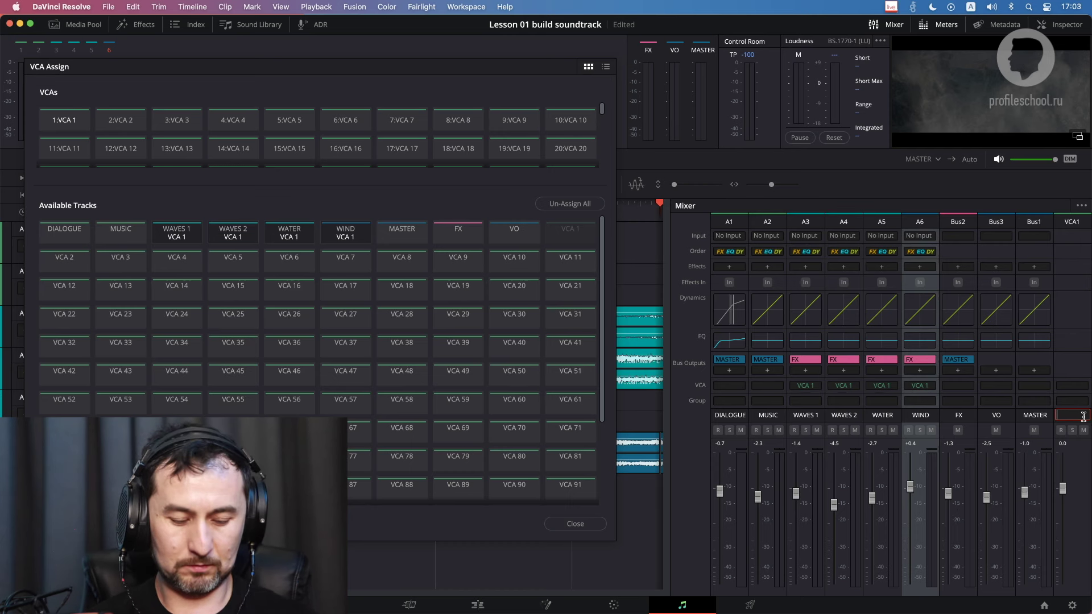
pyautogui.write('GHBH')
pyautogui.hotkey('ctrl', 'space')
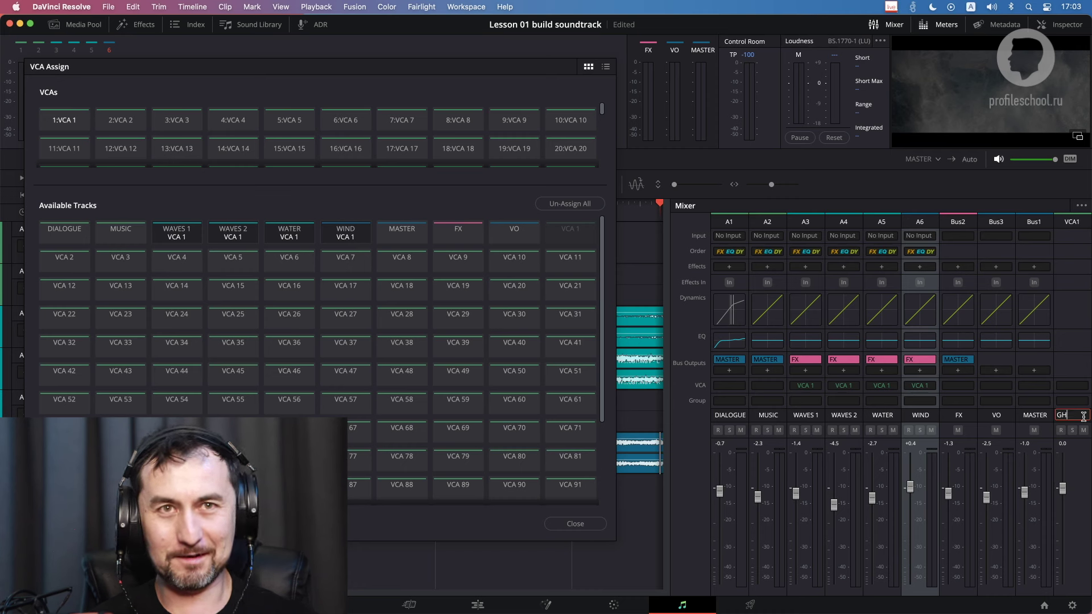
pyautogui.press('BackSpace')
pyautogui.press('BackSpace')
pyautogui.hotkey('ctrl', 'space')
pyautogui.write('A')
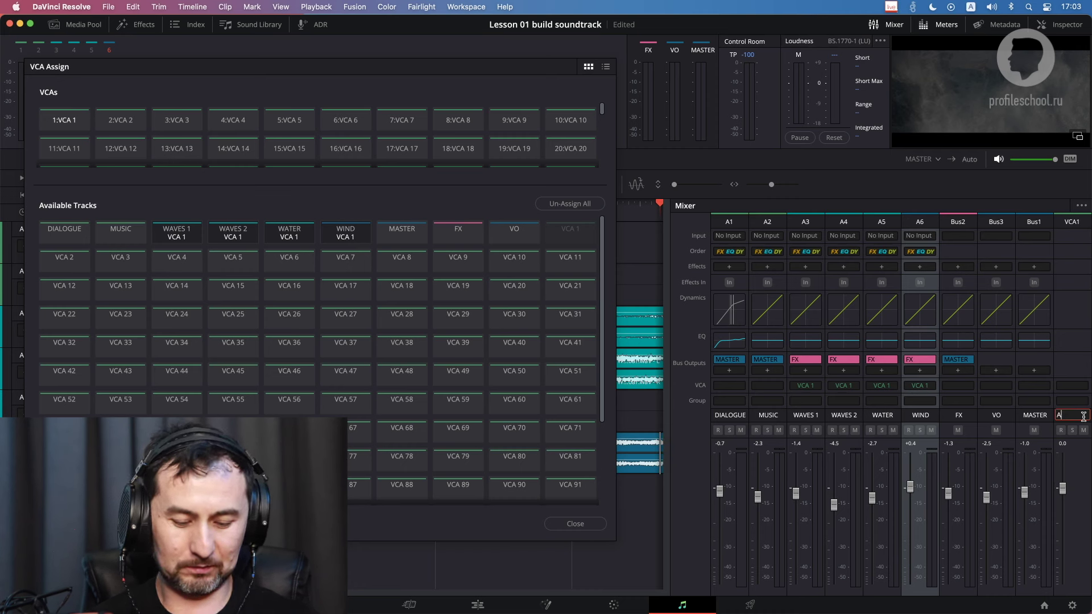
pyautogui.write('MB')
pyautogui.press('Return')
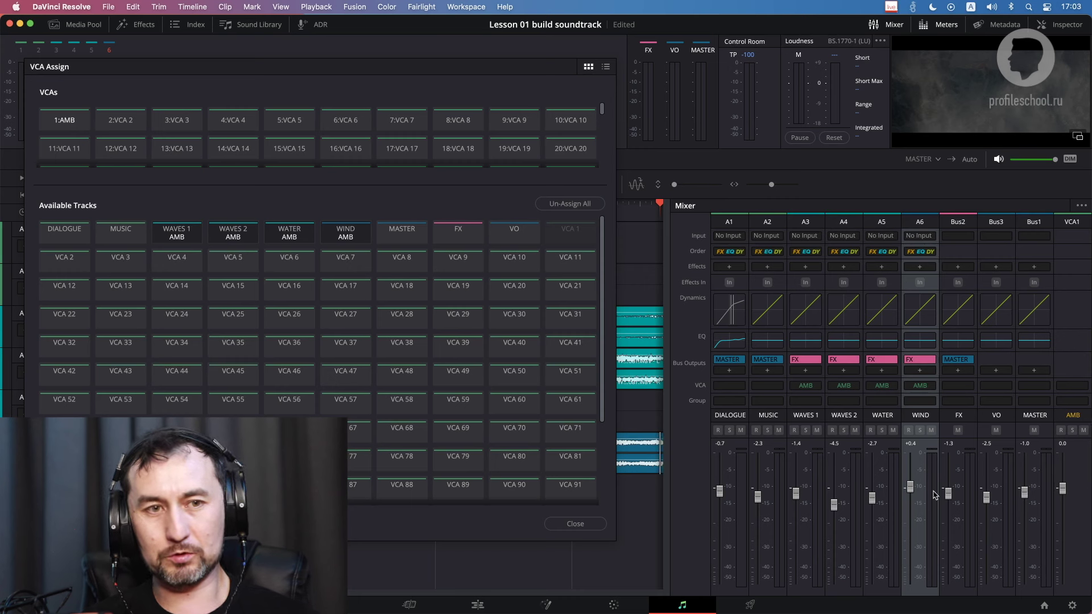
# Rebalance the WATER, FX bus and AMB VCA levels, dropping AMB to -10, and save the project
pyautogui.moveTo(872, 499)
pyautogui.mouseDown()
pyautogui.moveTo(879, 517)
pyautogui.moveTo(914, 487)
pyautogui.mouseUp()
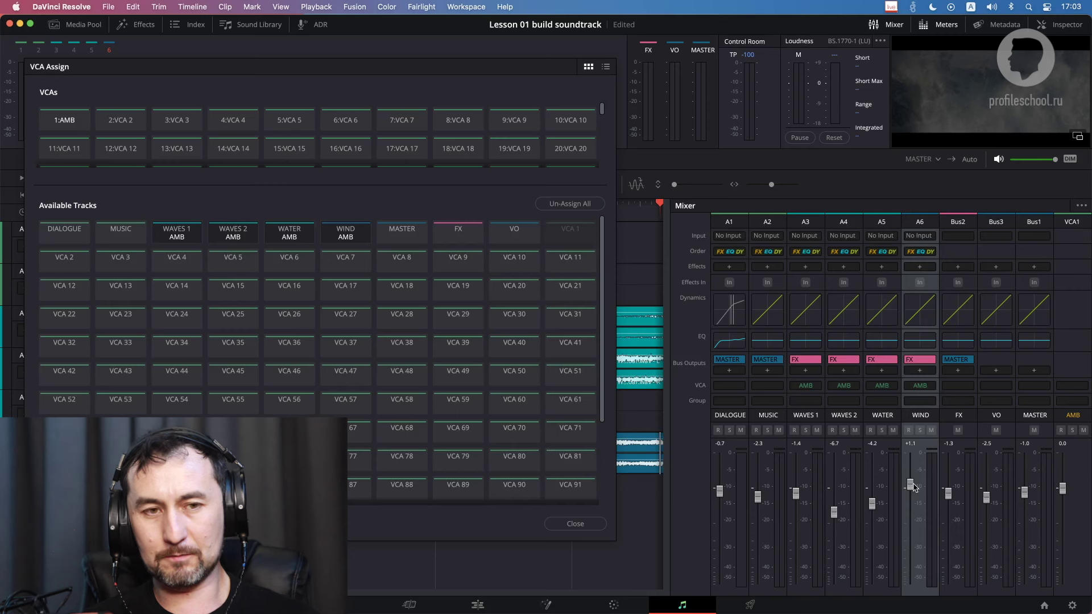
pyautogui.moveTo(1063, 491); pyautogui.dragTo(1066, 496)
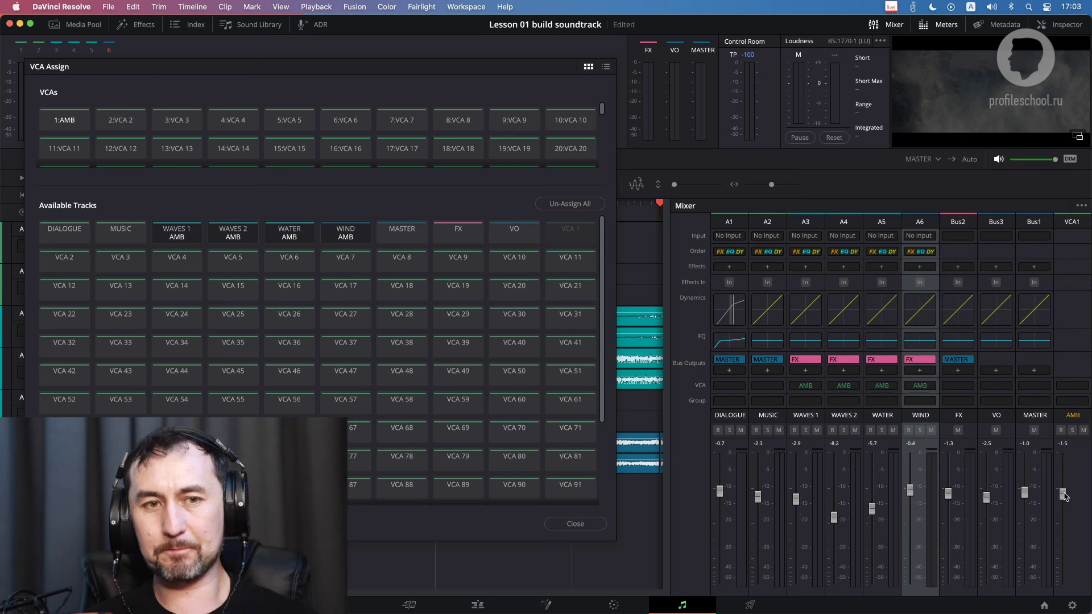
pyautogui.moveTo(951, 497); pyautogui.dragTo(953, 495)
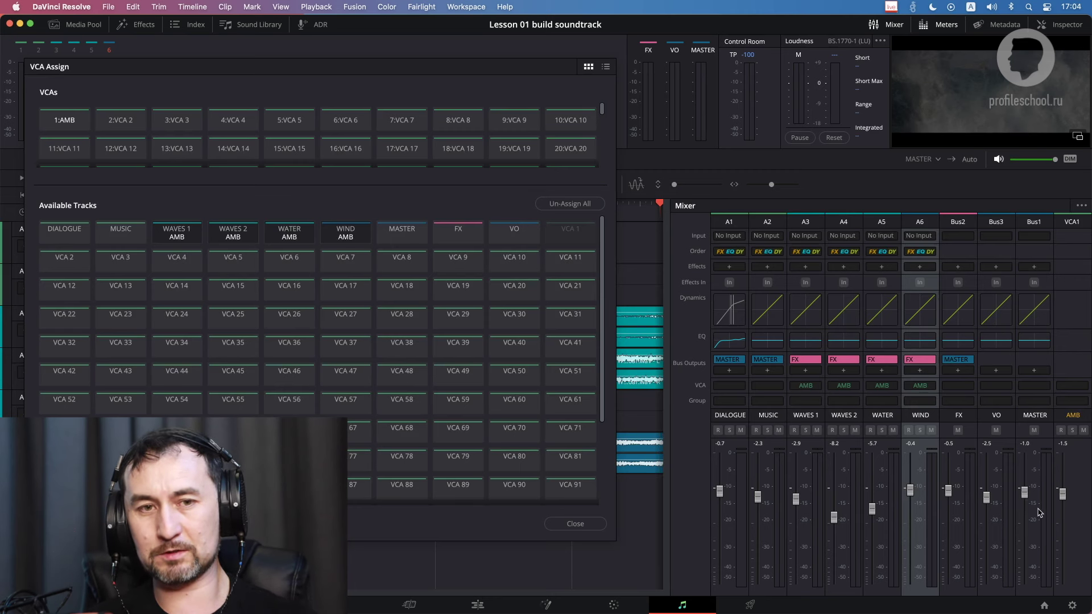
pyautogui.moveTo(1066, 501)
pyautogui.mouseDown()
pyautogui.moveTo(1066, 532)
pyautogui.moveTo(1063, 501)
pyautogui.moveTo(1063, 514)
pyautogui.mouseUp()
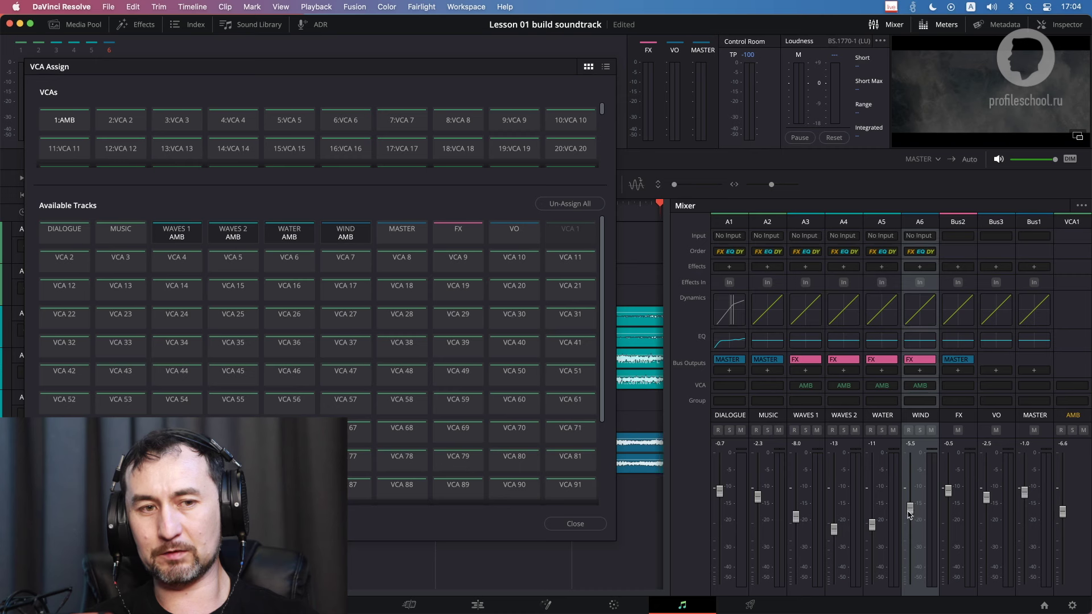
pyautogui.press('super+s')
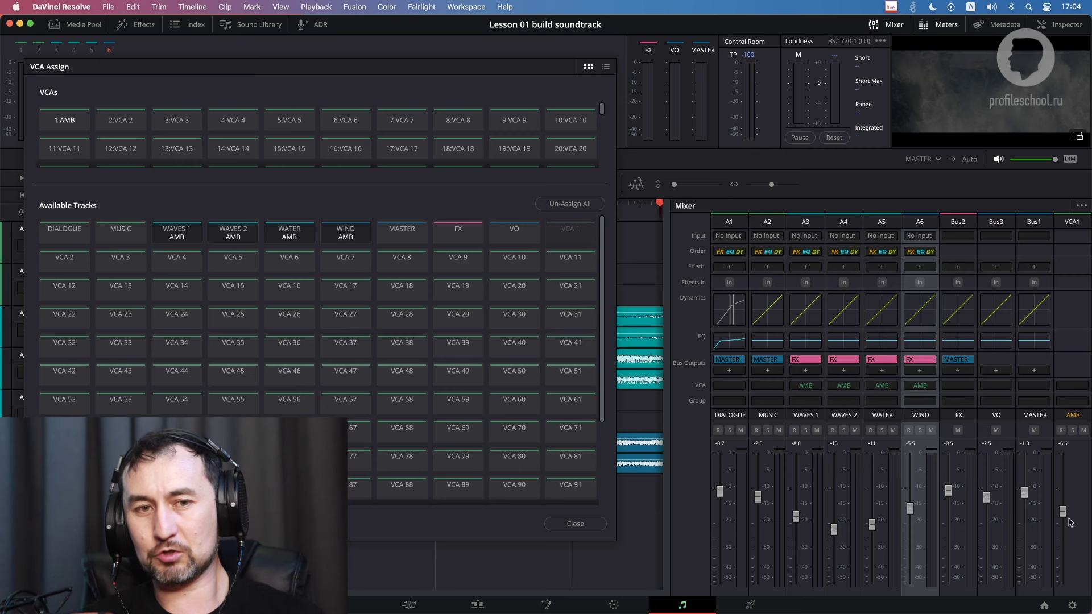
# Raise the AMB VCA to about -0.9 dB and test its solo, mute and record-arm buttons
pyautogui.moveTo(1063, 514); pyautogui.dragTo(1065, 504)
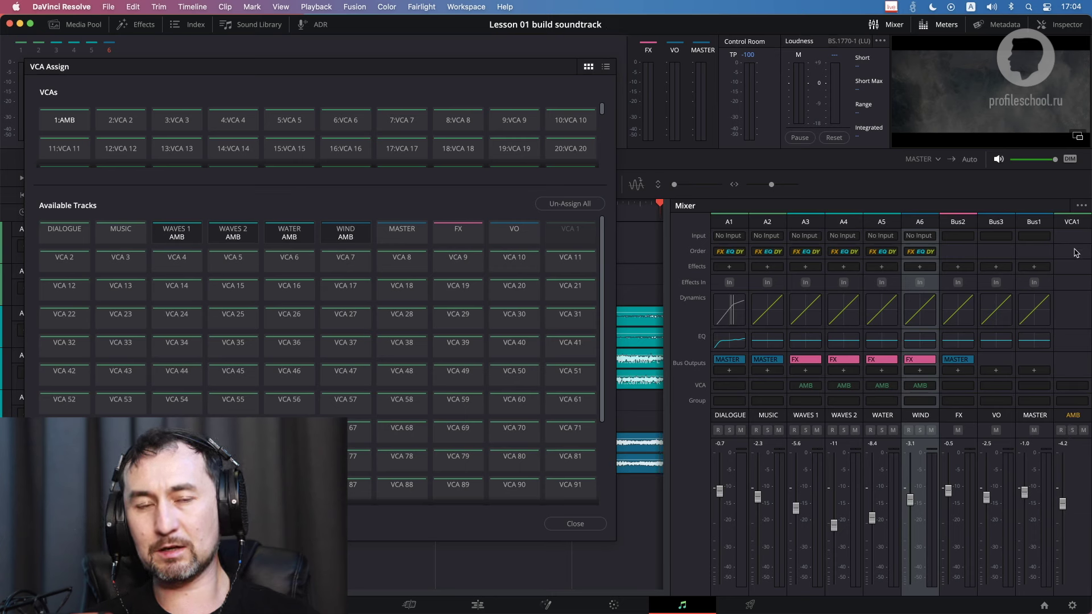
pyautogui.moveTo(1062, 502); pyautogui.dragTo(1064, 501)
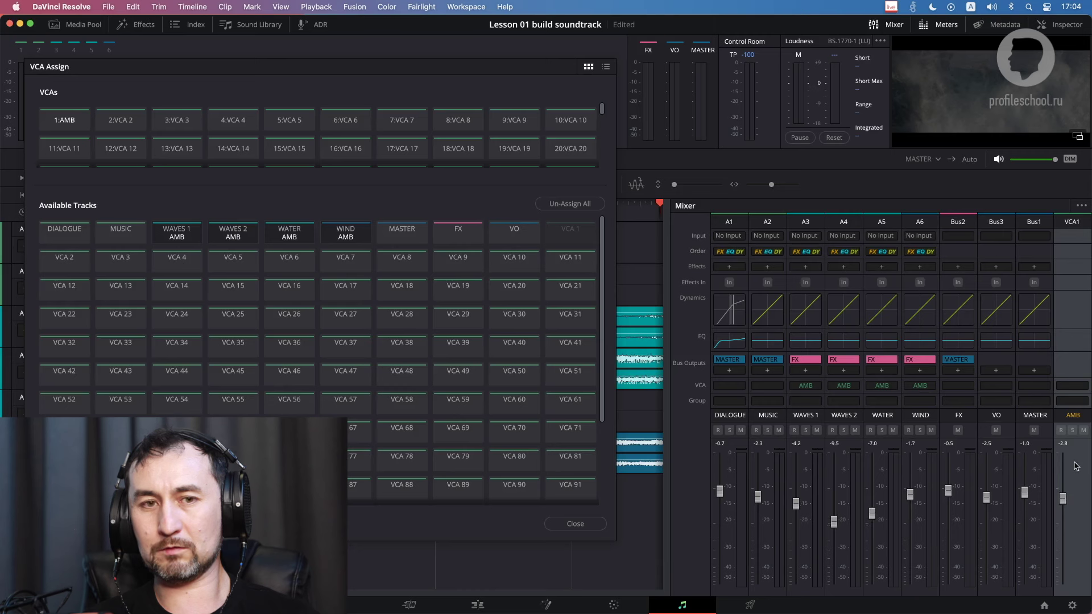
pyautogui.click(1072, 430)
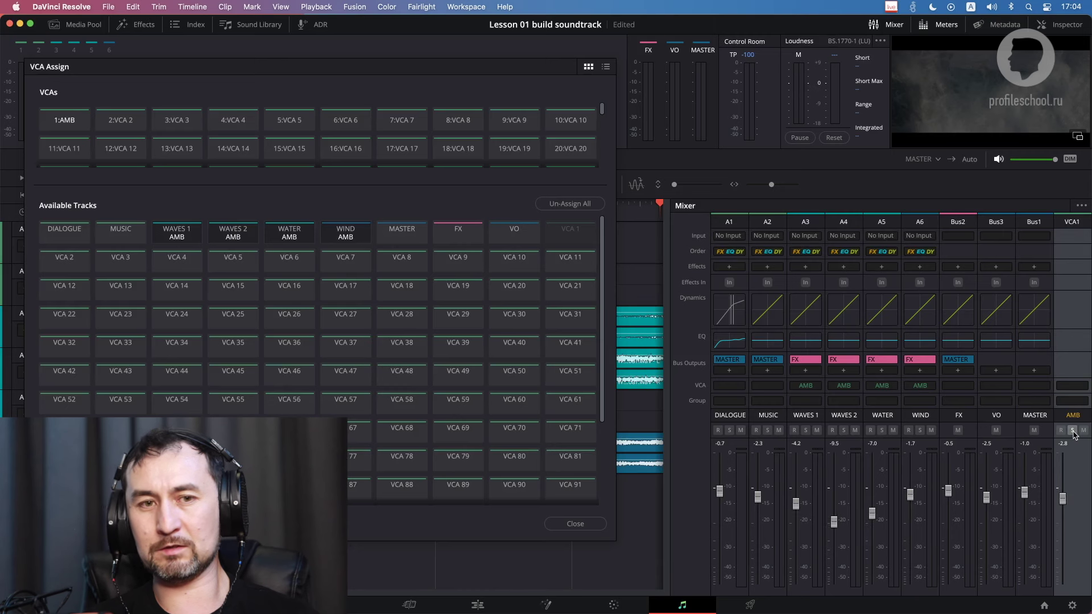
pyautogui.click(1084, 430)
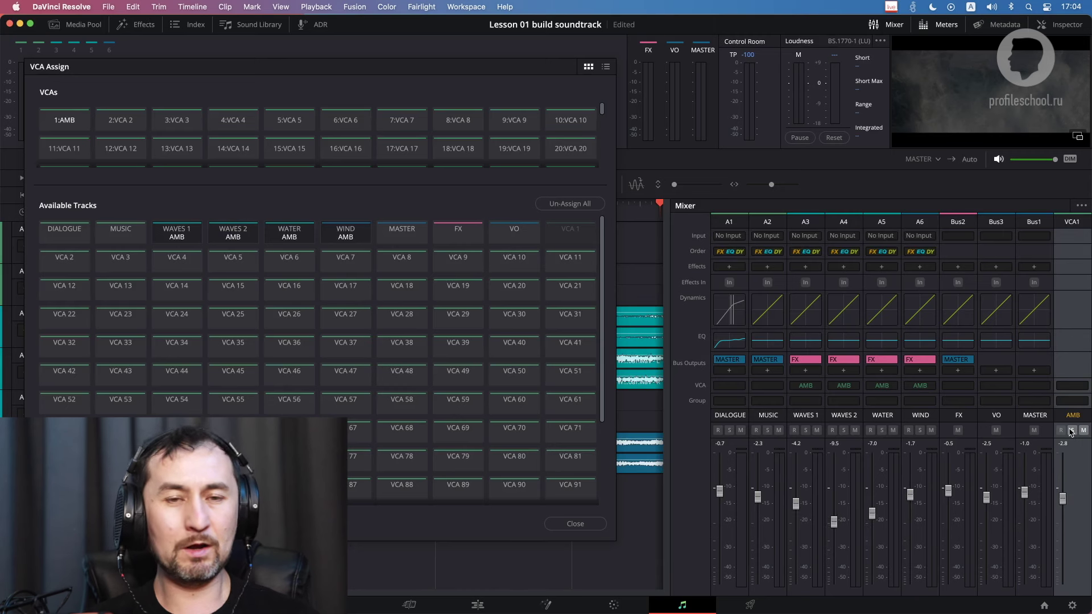
pyautogui.click(1061, 431)
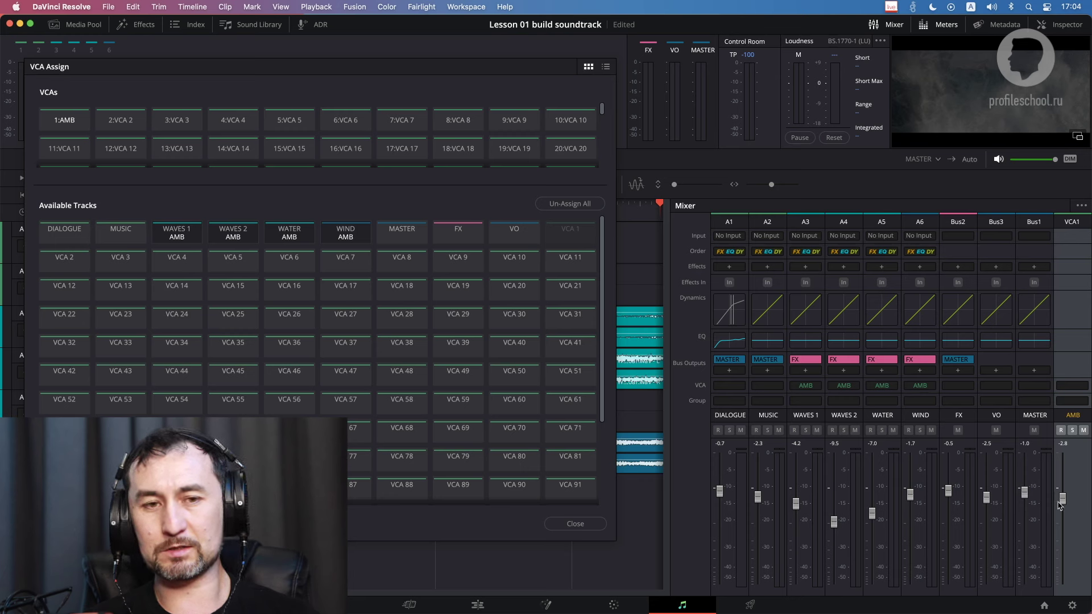
pyautogui.moveTo(1063, 500); pyautogui.dragTo(1063, 490)
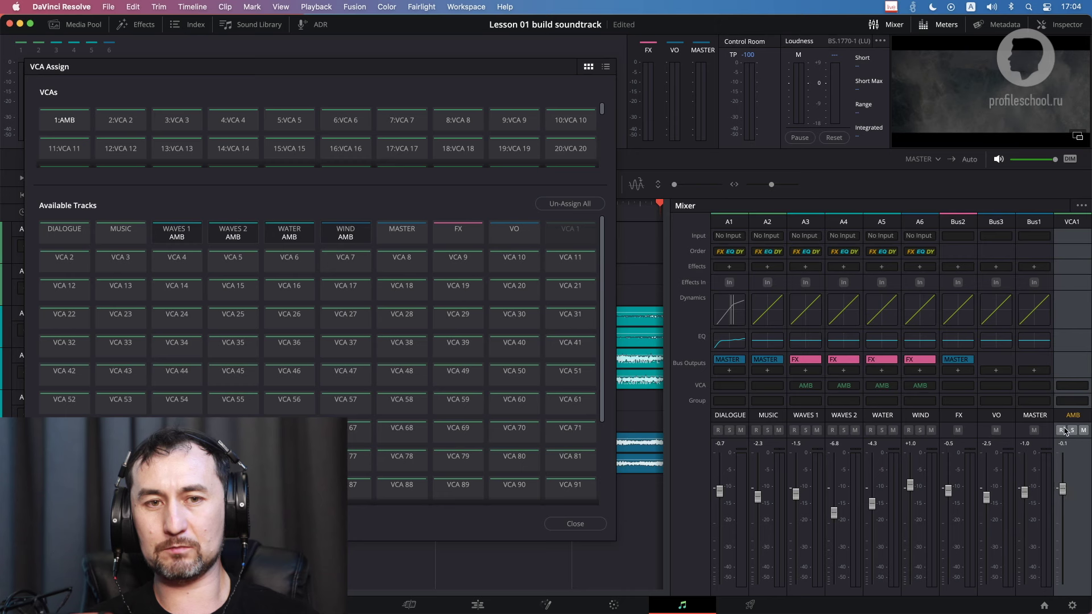
pyautogui.moveTo(1064, 499); pyautogui.dragTo(1064, 503)
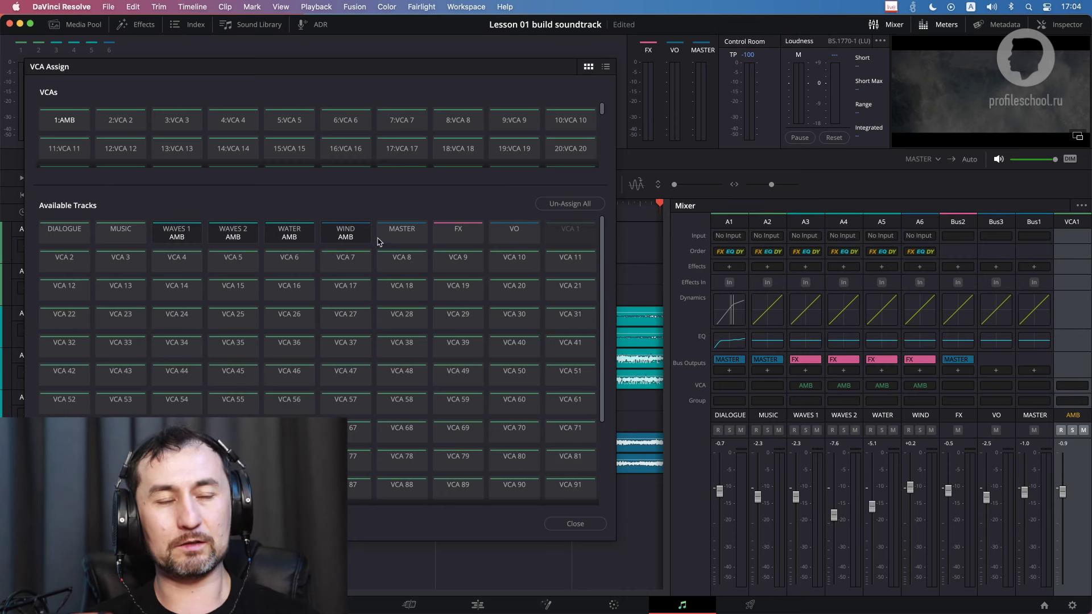
# Close the VCA Assign window and go back to the Fairlight menu
pyautogui.moveTo(92, 61); pyautogui.dragTo(235, 83)
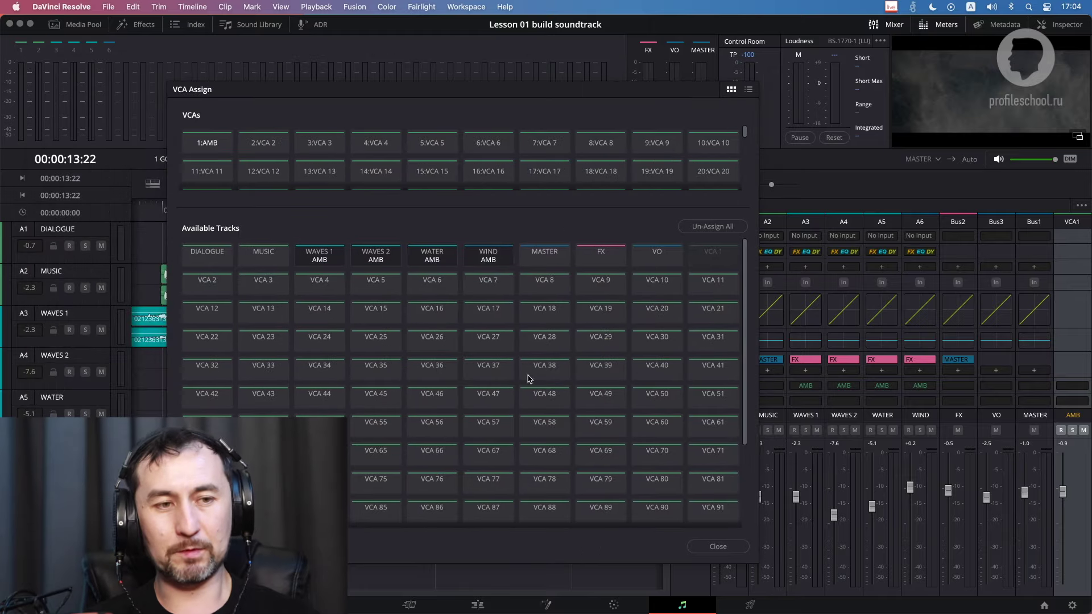
pyautogui.click(725, 548)
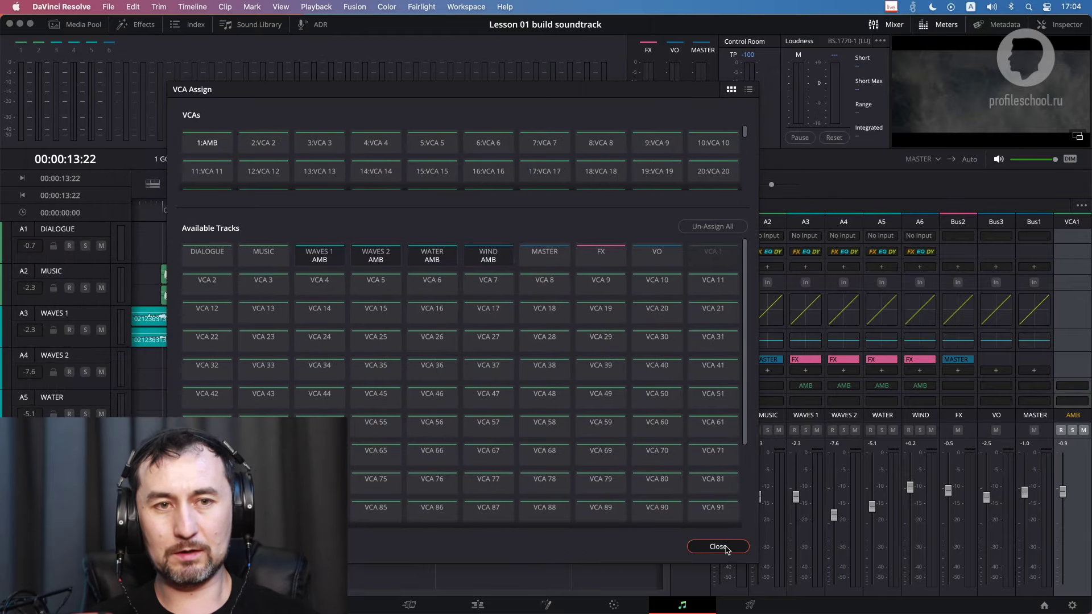
pyautogui.click(454, 5)
pyautogui.moveTo(438, 6)
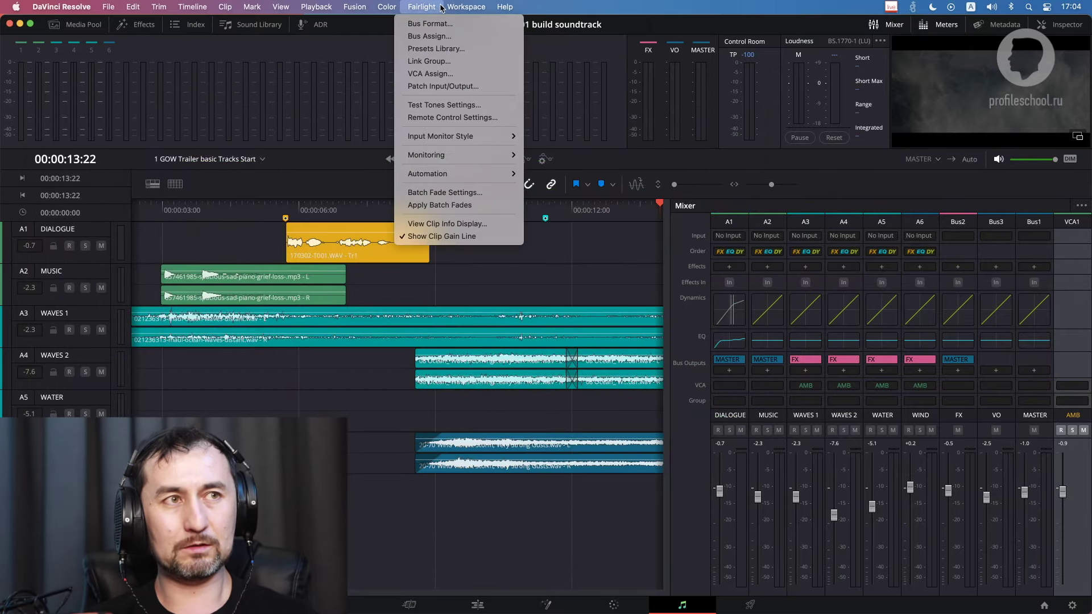
# Reopen VCA Assign, then start a DIALOGUE track group and cancel it
pyautogui.click(442, 75)
pyautogui.moveTo(444, 91); pyautogui.dragTo(402, 91)
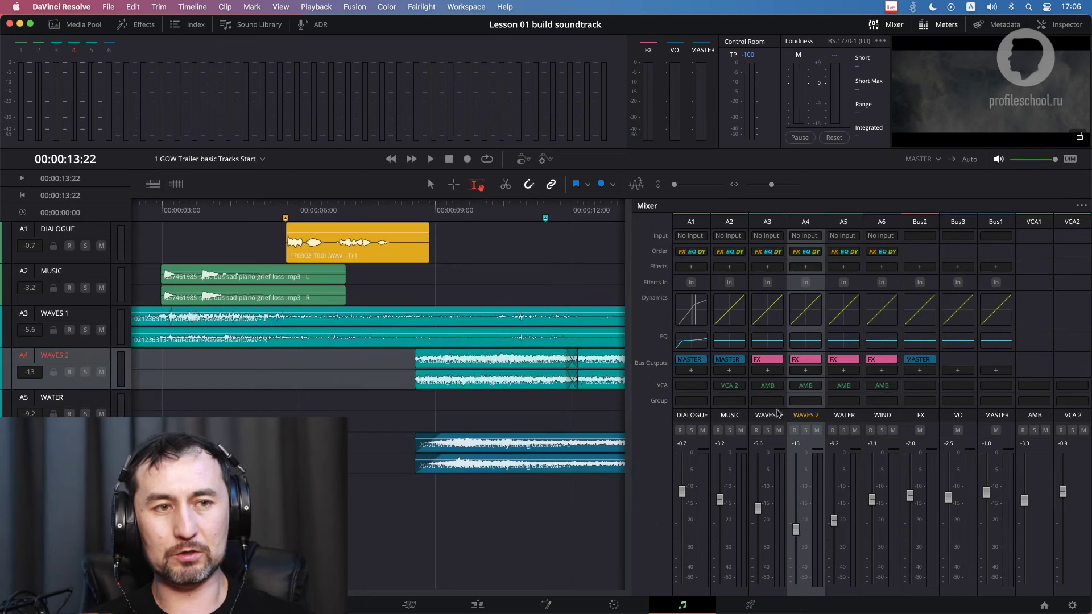
pyautogui.click(691, 408)
pyautogui.click(703, 402)
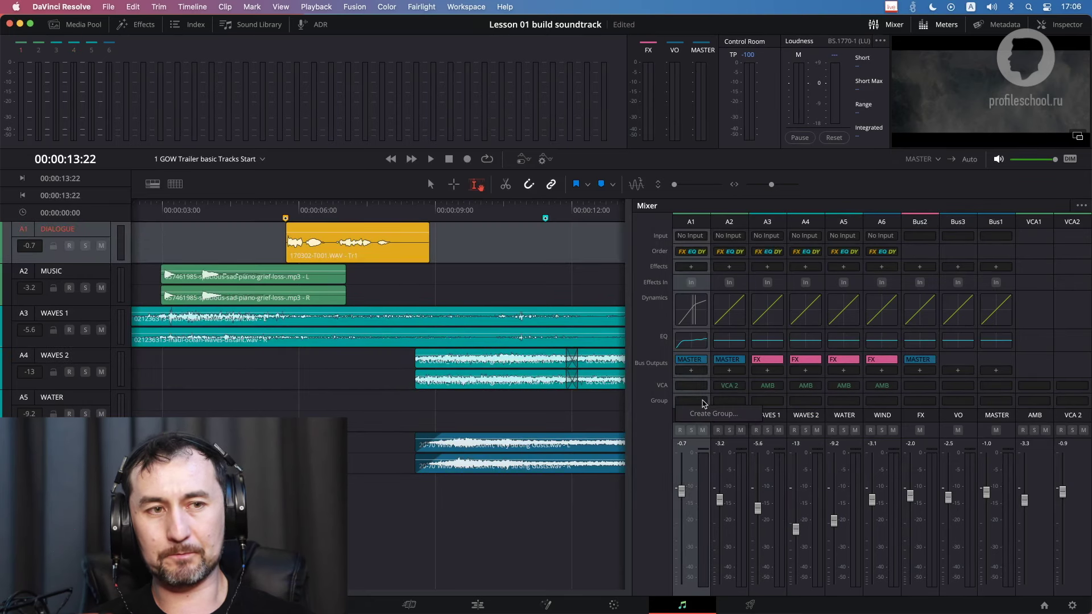
pyautogui.click(712, 414)
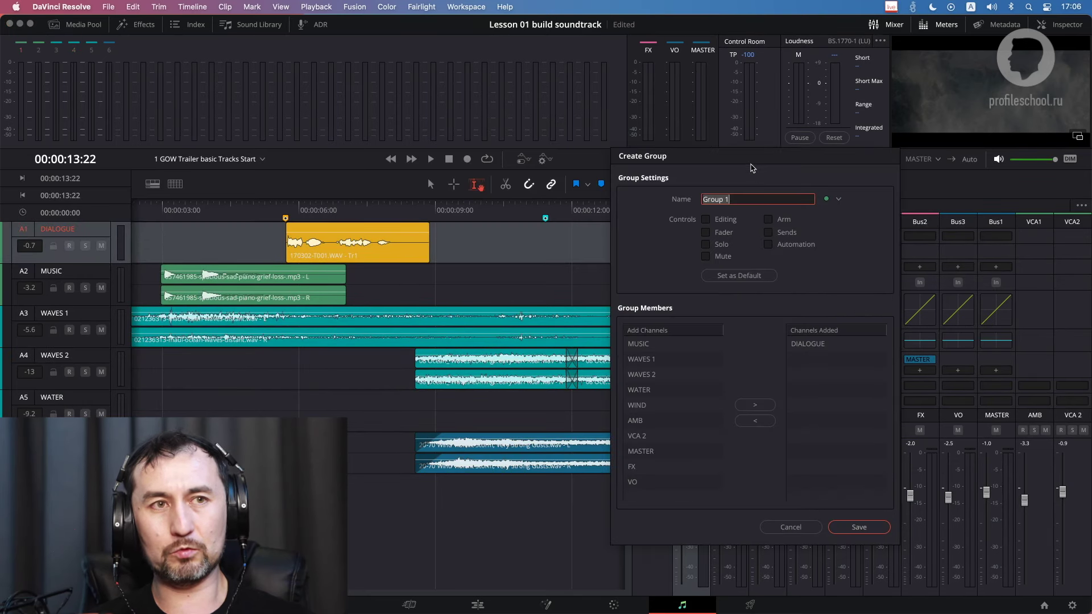
pyautogui.moveTo(750, 168); pyautogui.dragTo(401, 140)
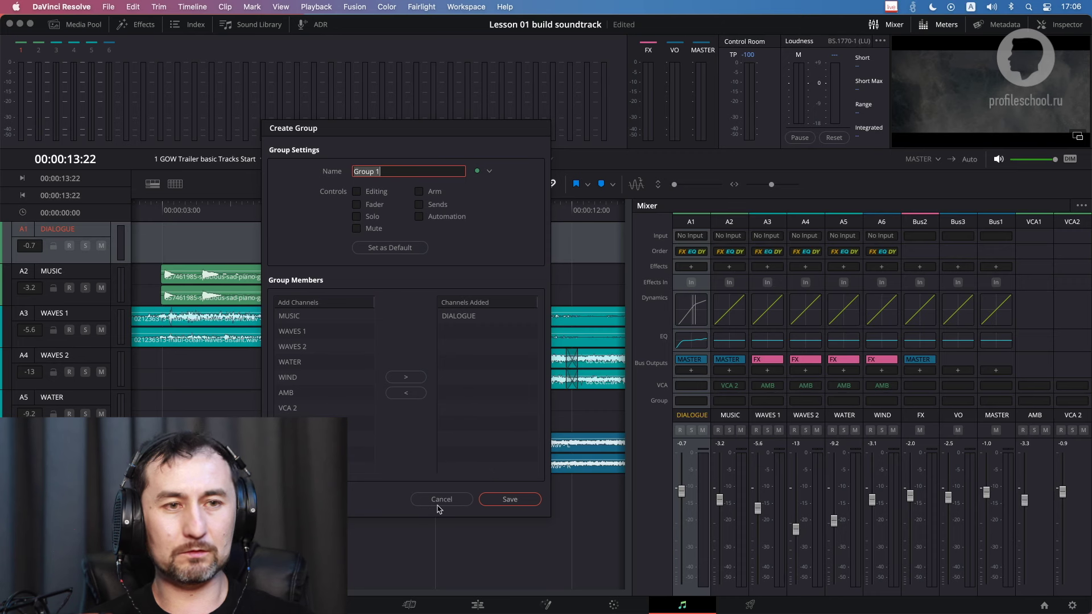
pyautogui.click(438, 500)
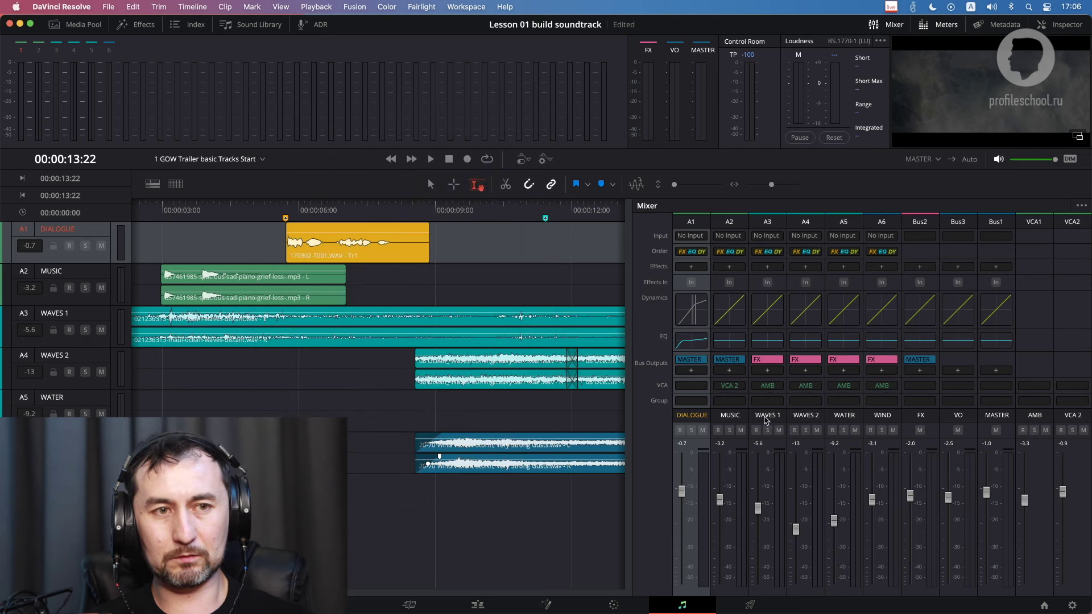
# Work through the WAVES 1, WAVES 2, MUSIC and WATER track selections, leaving MUSIC on VCA 2
pyautogui.click(792, 472)
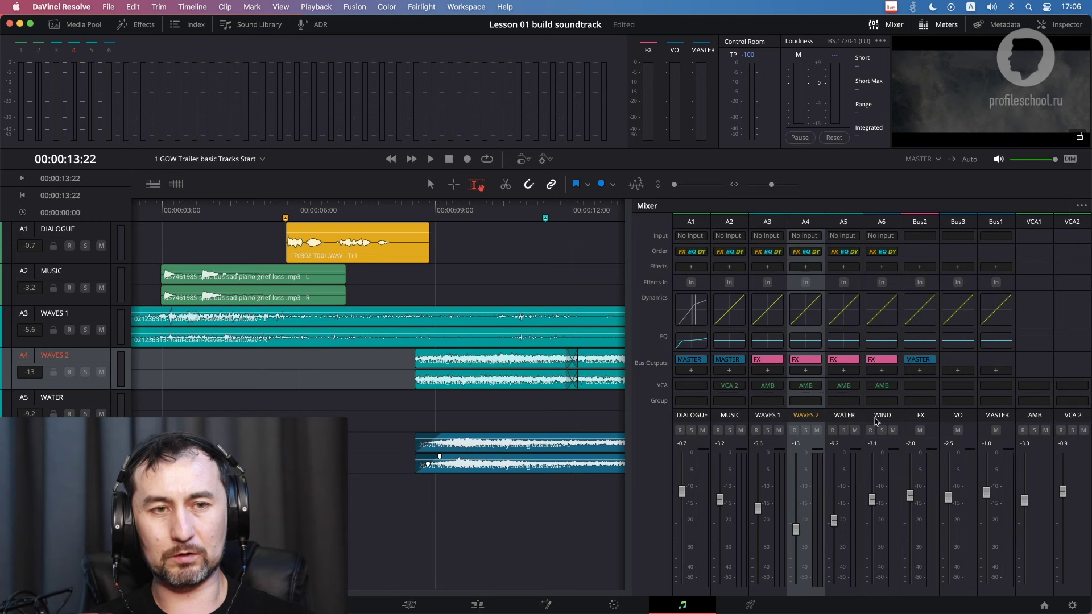
pyautogui.click(767, 468)
pyautogui.click(804, 588)
pyautogui.click(845, 596)
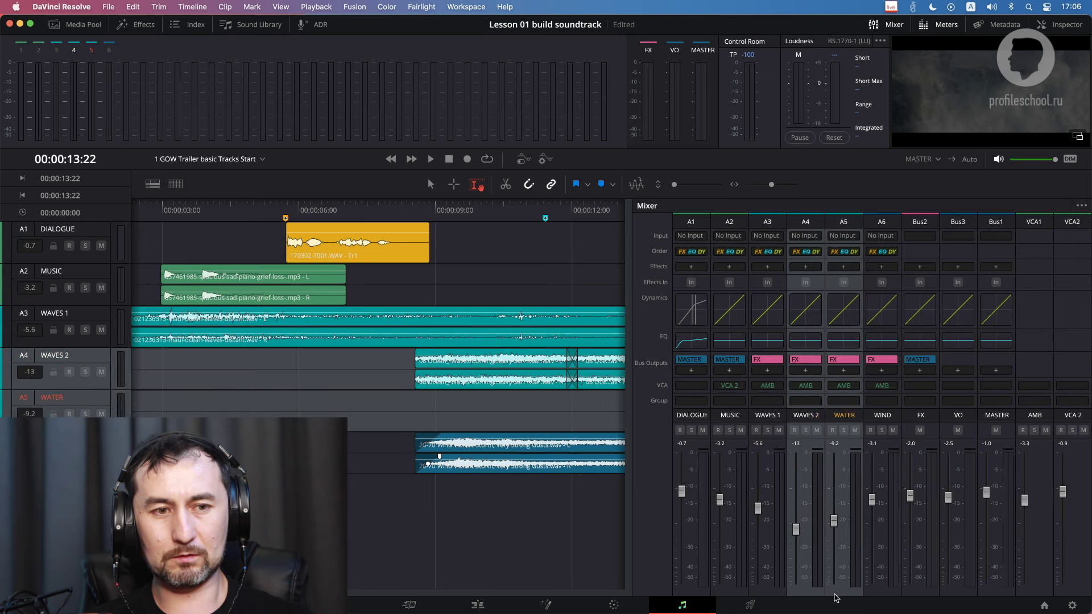
pyautogui.click(767, 596)
pyautogui.click(839, 597)
pyautogui.click(805, 595)
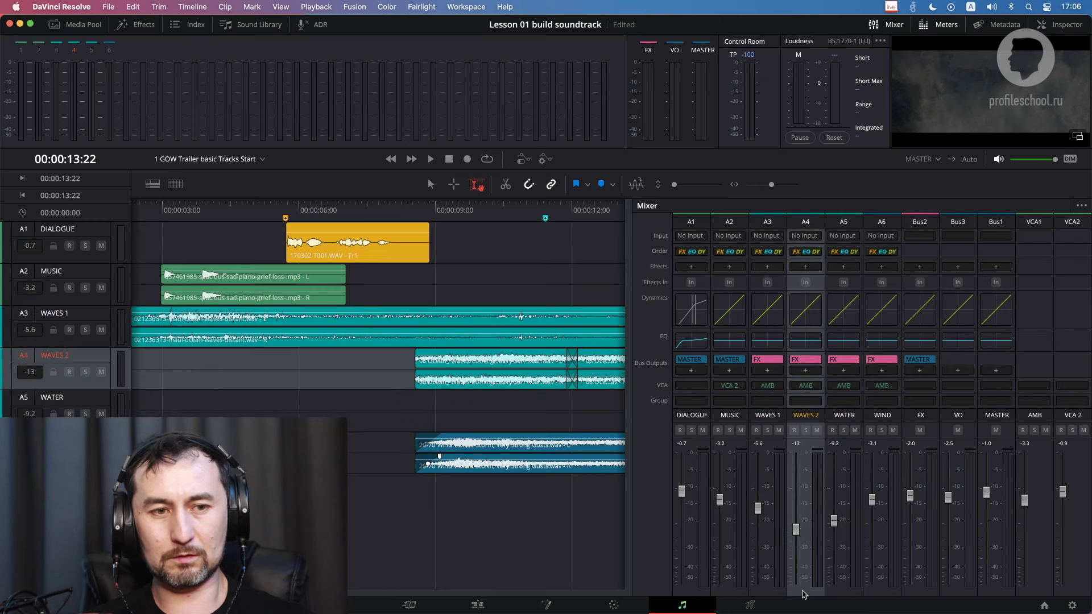
pyautogui.click(776, 595)
pyautogui.click(805, 594)
pyautogui.click(844, 594)
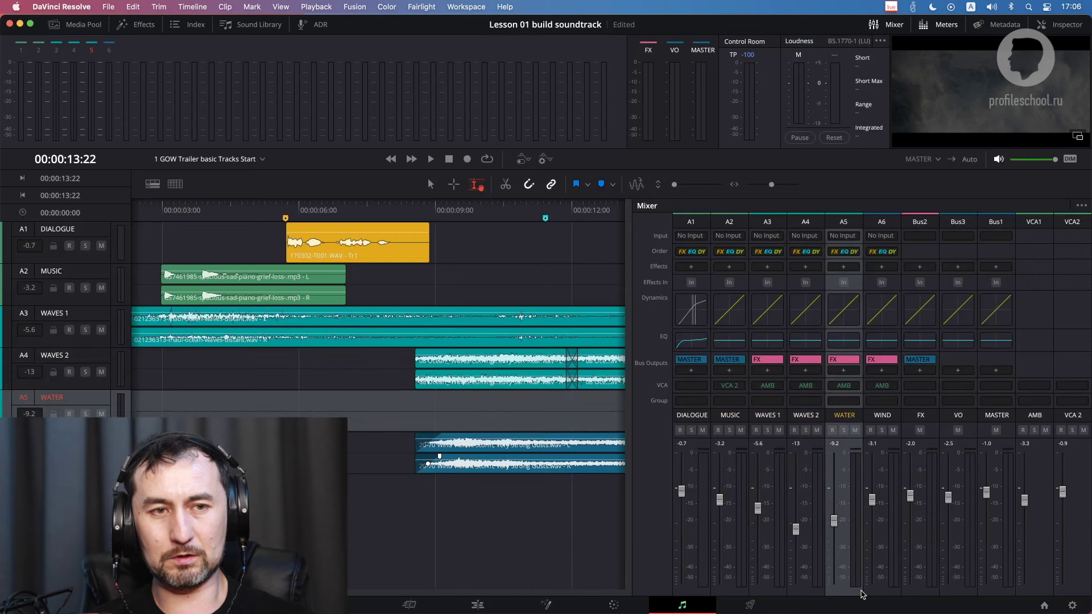
pyautogui.click(774, 594)
pyautogui.click(820, 596)
pyautogui.click(767, 596)
pyautogui.click(814, 597)
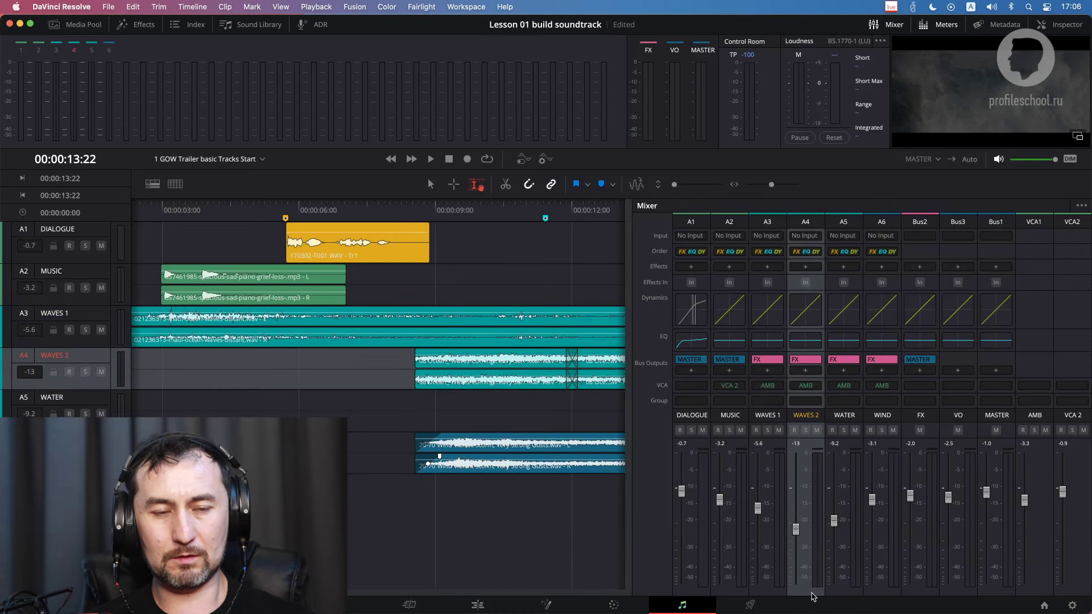
pyautogui.click(791, 594)
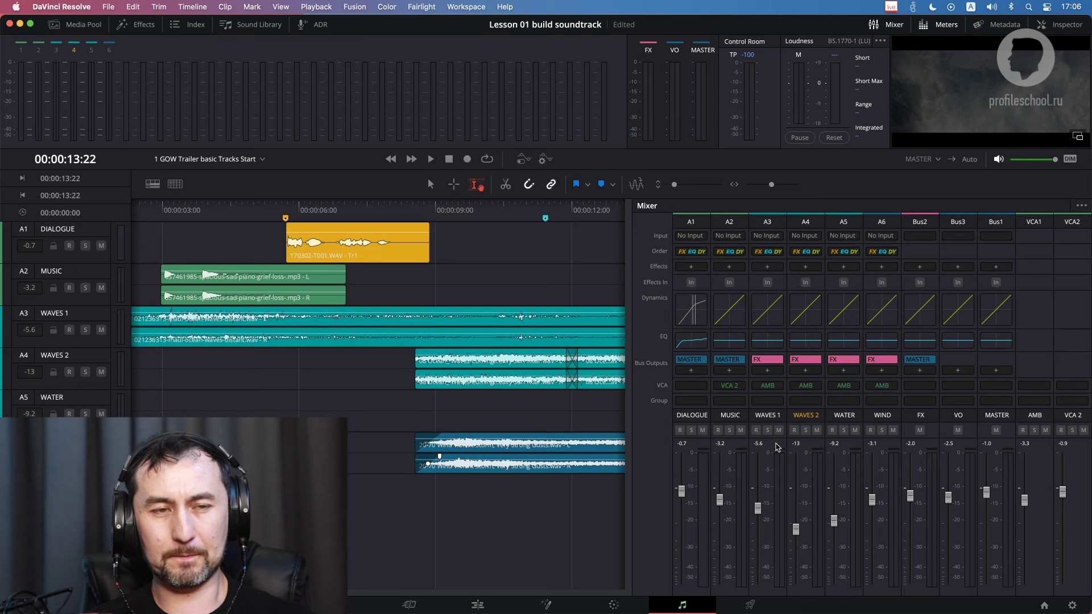
# Create a new track group with WAVES 1, WAVES 2 and WATER as members
pyautogui.rightClick(782, 407)
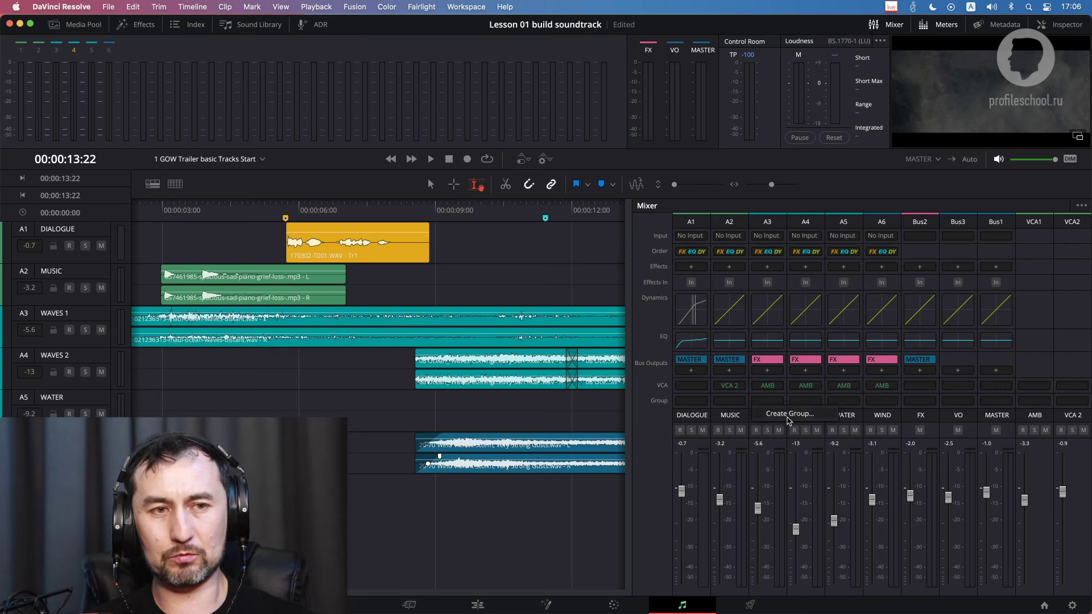
pyautogui.click(789, 414)
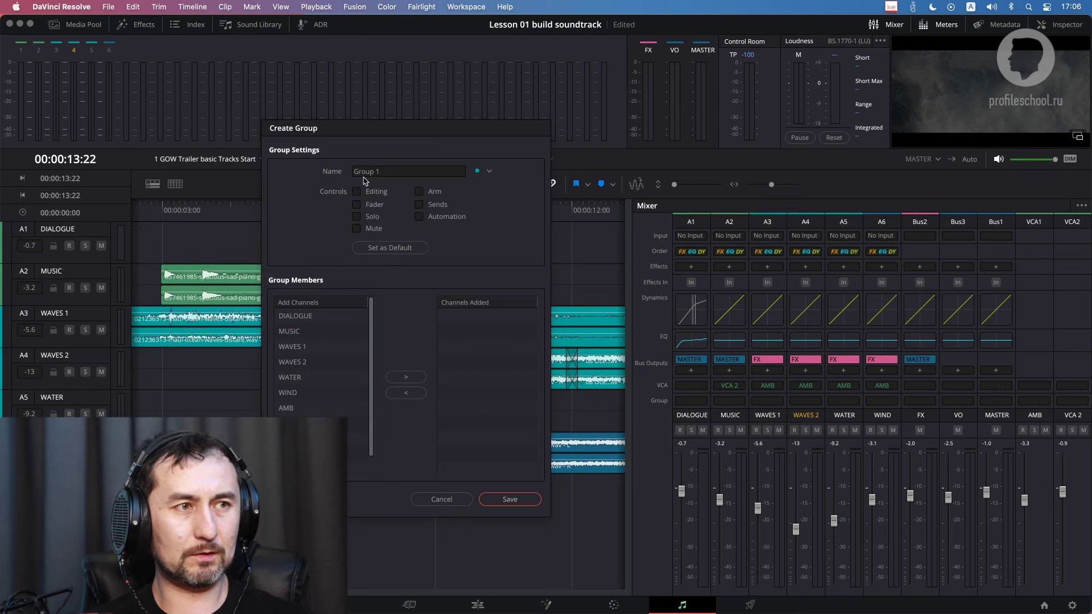
pyautogui.click(299, 347)
pyautogui.keyDown('super'); pyautogui.click(302, 365); pyautogui.keyUp('super')
pyautogui.keyDown('super'); pyautogui.click(291, 378); pyautogui.keyUp('super')
pyautogui.keyDown('super'); pyautogui.click(294, 392); pyautogui.keyUp('super')
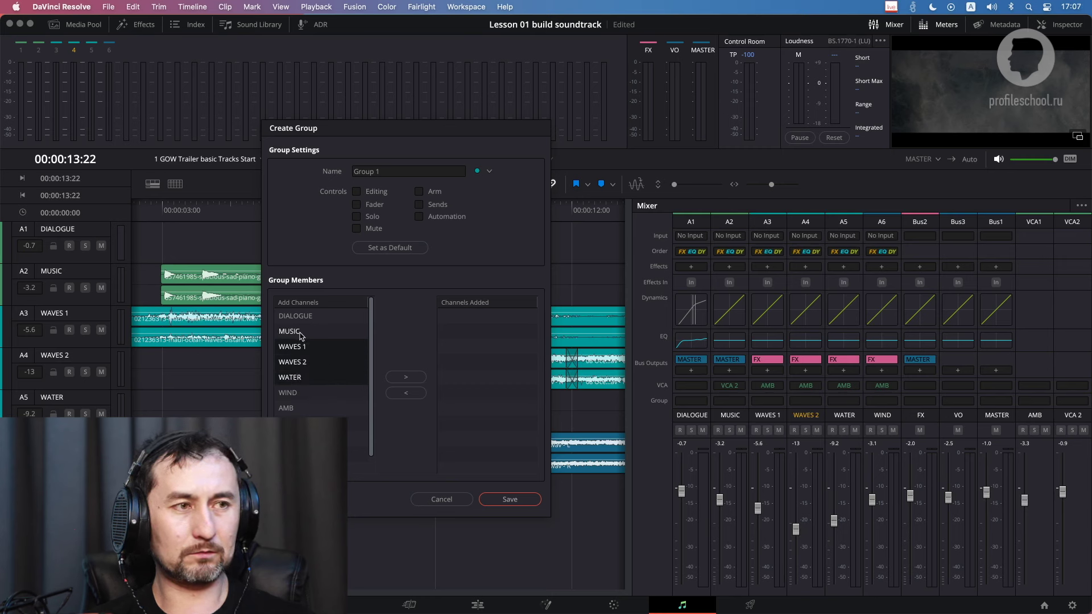
pyautogui.click(406, 377)
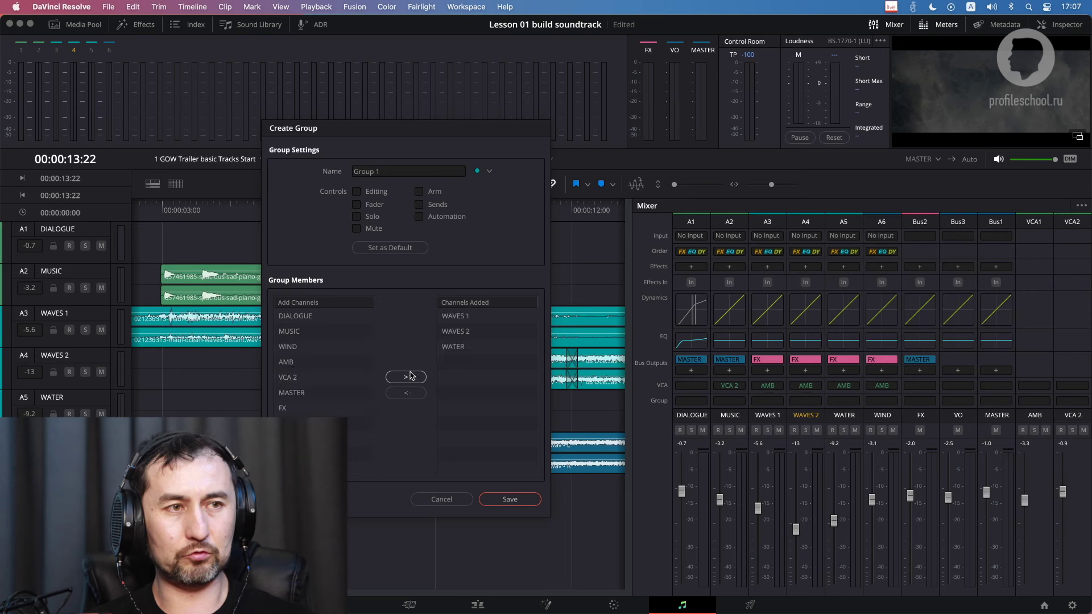
# Name the group WAVES, link fader, solo, mute and sends, and save it
pyautogui.tripleClick(389, 171)
pyautogui.write('WAV')
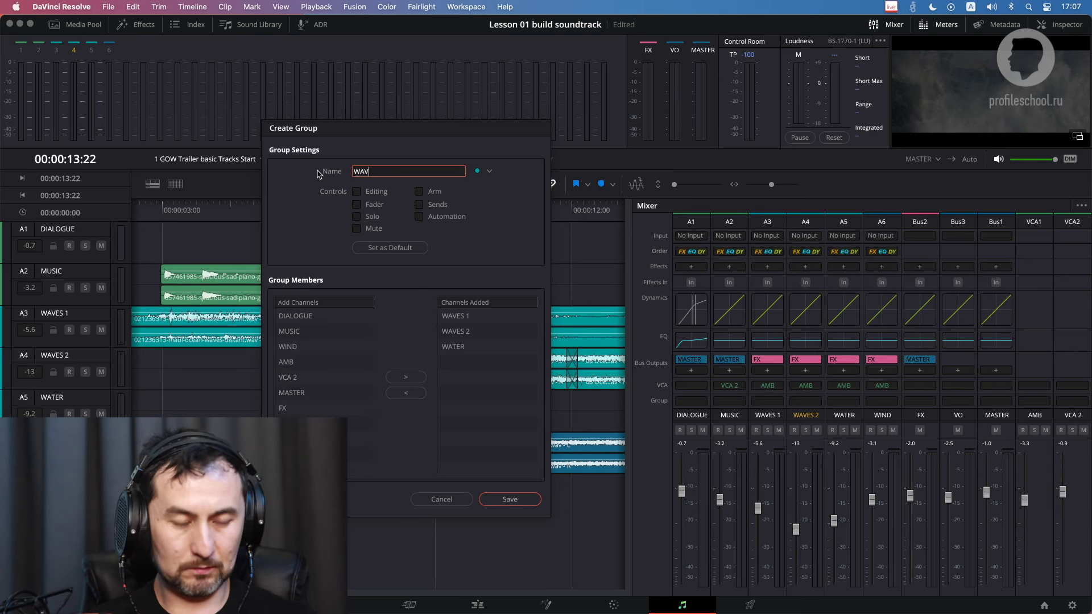
pyautogui.write('ES')
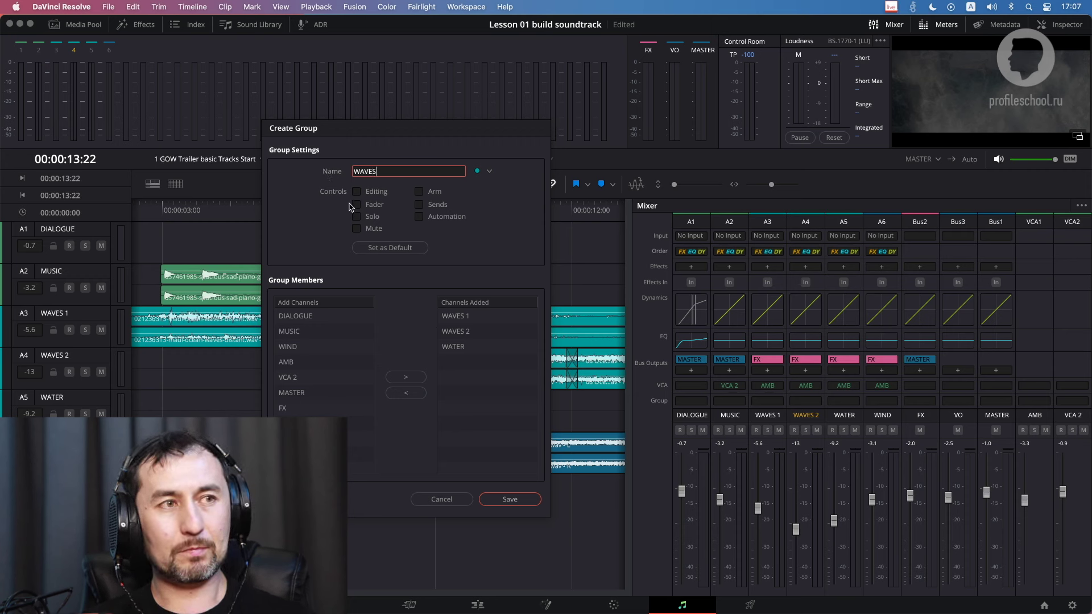
pyautogui.click(357, 205)
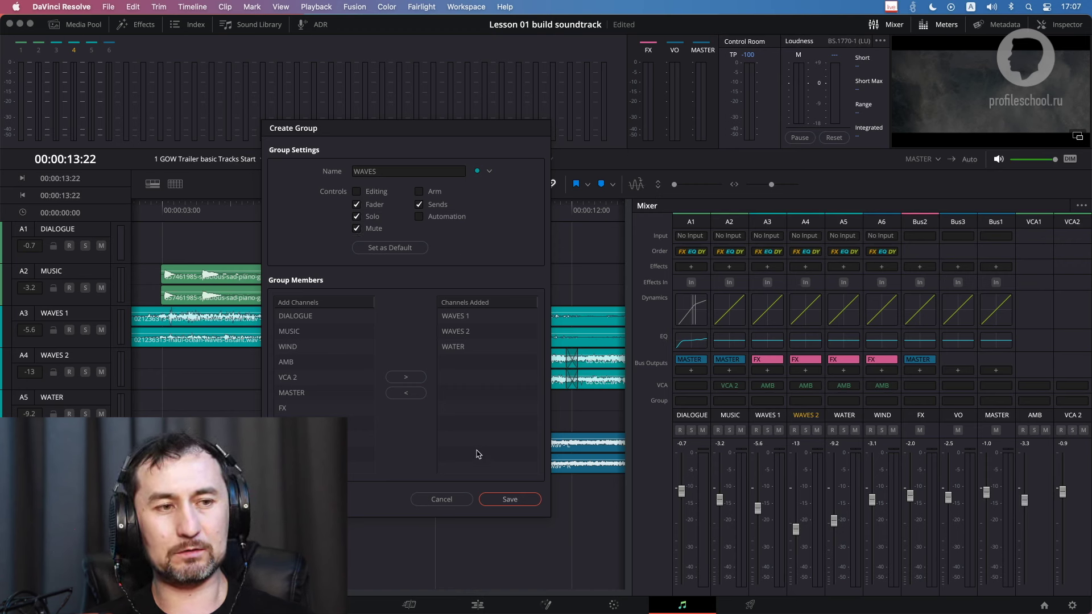
pyautogui.click(419, 217)
pyautogui.click(524, 506)
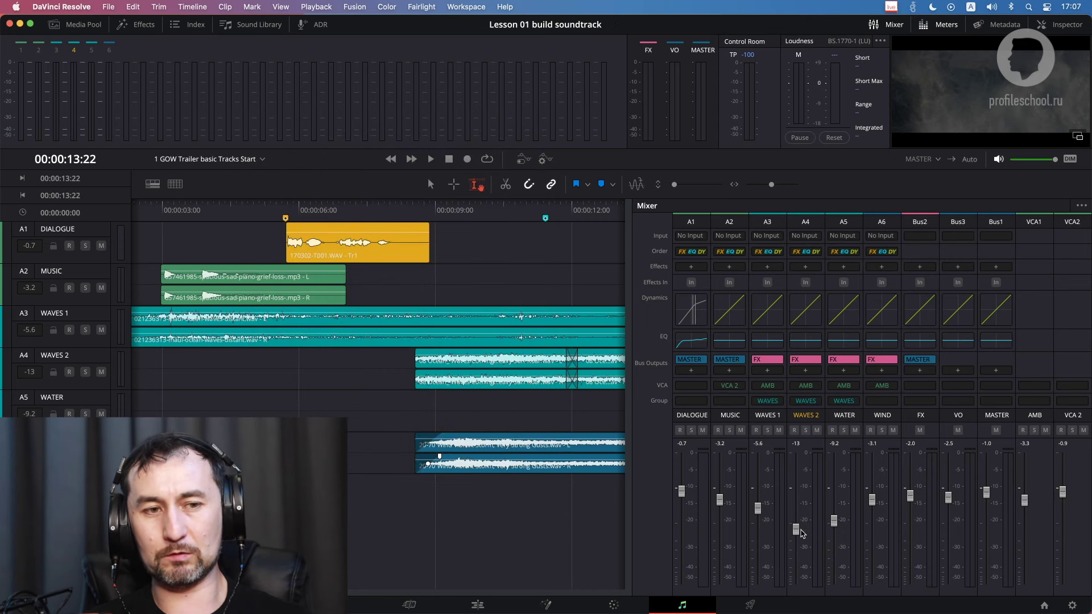
# Solo WATER and WAVES 2 while lowering the grouped faders to -17, -25 and -20
pyautogui.moveTo(796, 531)
pyautogui.mouseDown()
pyautogui.moveTo(798, 542)
pyautogui.moveTo(841, 524)
pyautogui.mouseUp()
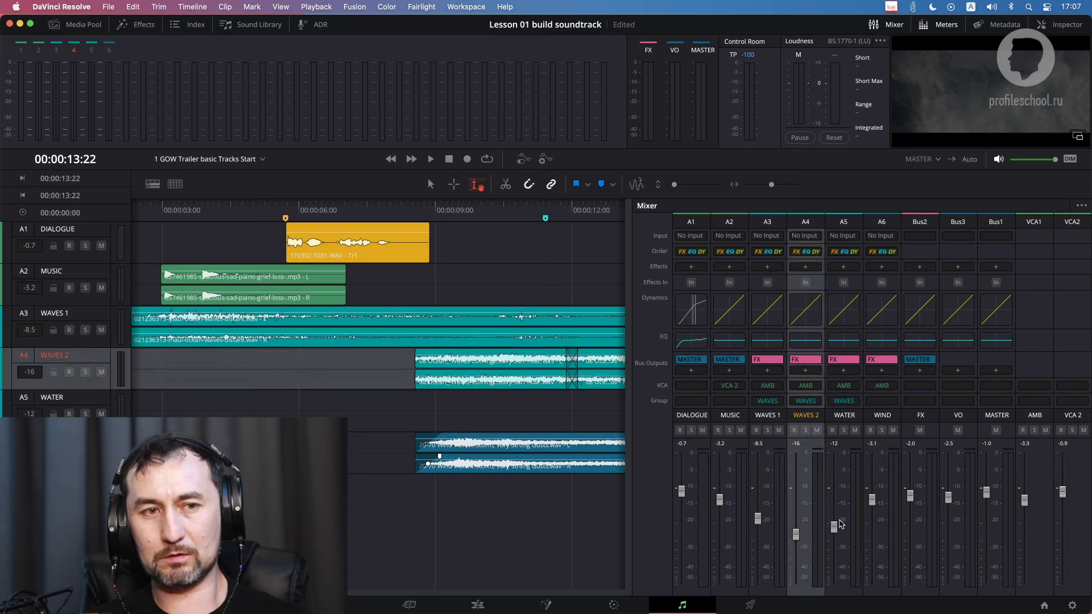
pyautogui.click(842, 432)
pyautogui.click(842, 432)
pyautogui.click(843, 432)
pyautogui.click(842, 432)
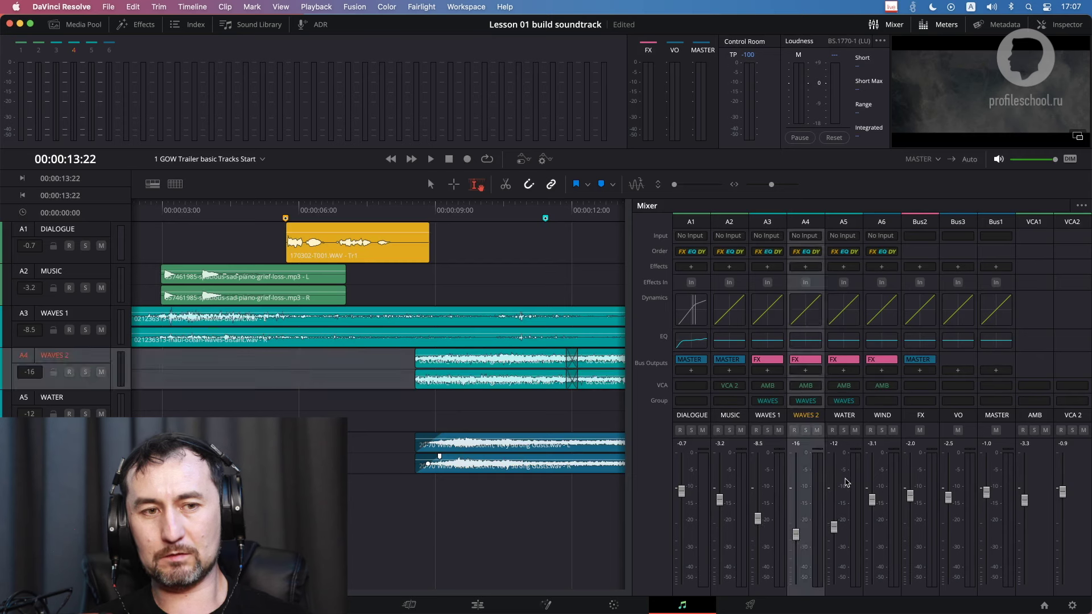
pyautogui.moveTo(832, 529); pyautogui.dragTo(833, 536)
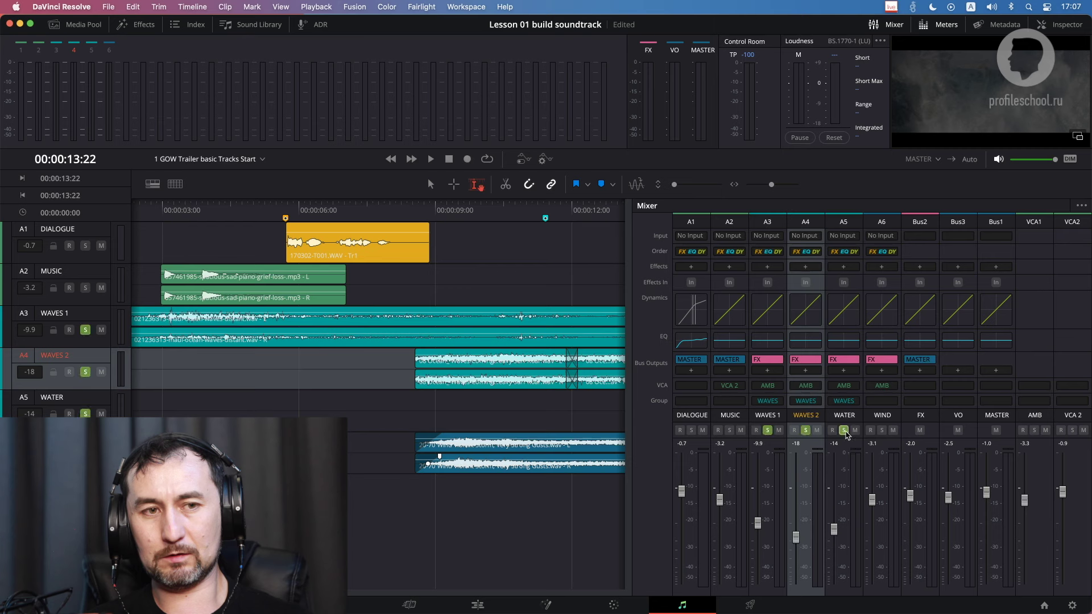
pyautogui.click(805, 430)
pyautogui.click(805, 430)
pyautogui.click(817, 430)
pyautogui.click(816, 430)
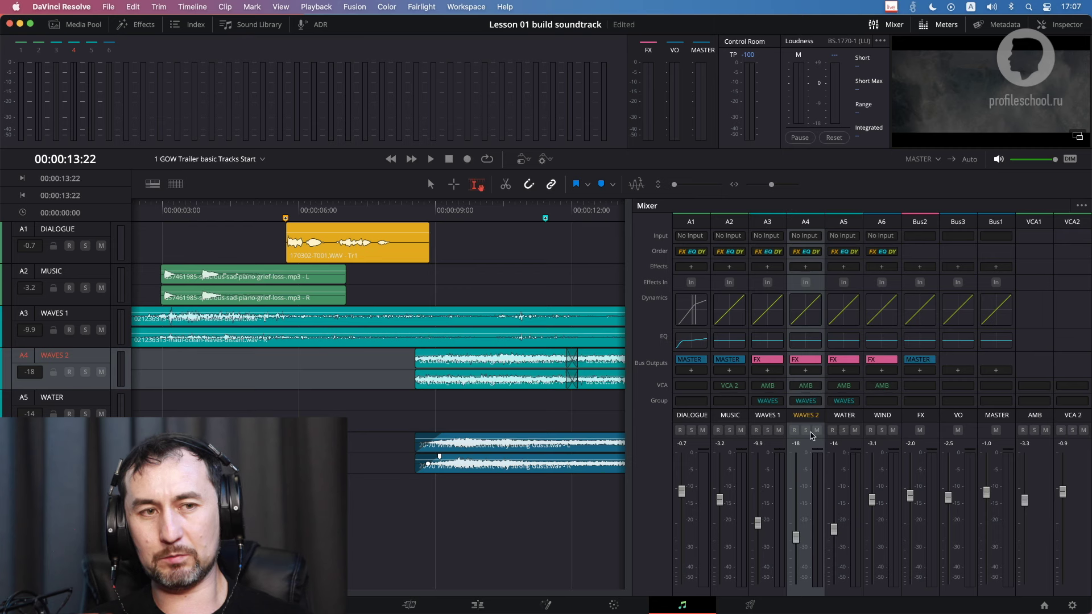
pyautogui.moveTo(796, 538); pyautogui.dragTo(802, 547)
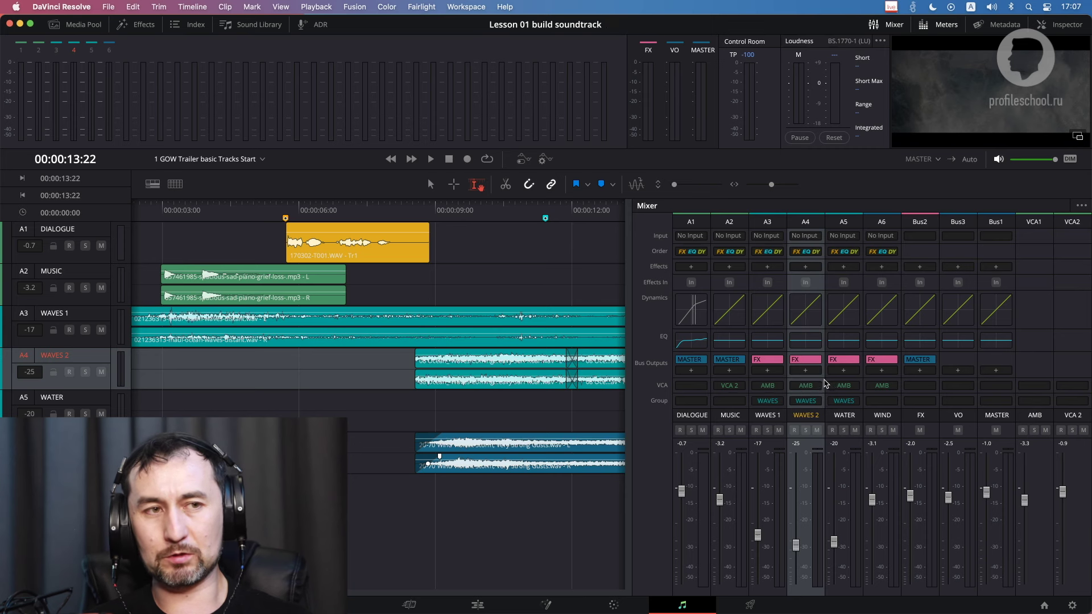
# Show the Bus Sends and Pan rows in the mixer and check WAVES 2's available bus sends
pyautogui.click(1082, 206)
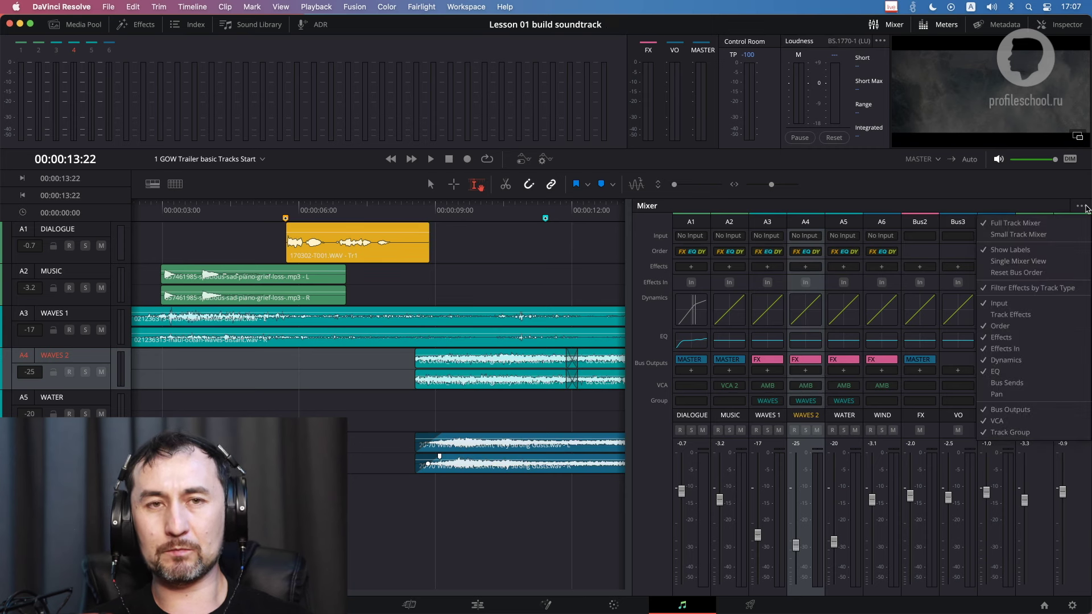
pyautogui.click(654, 319)
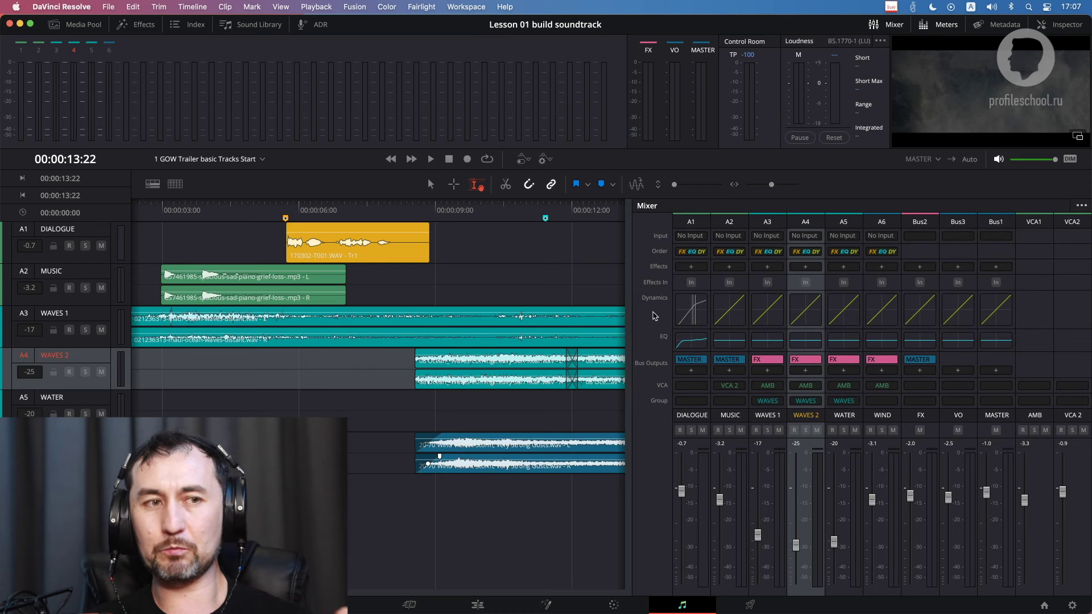
pyautogui.click(1081, 207)
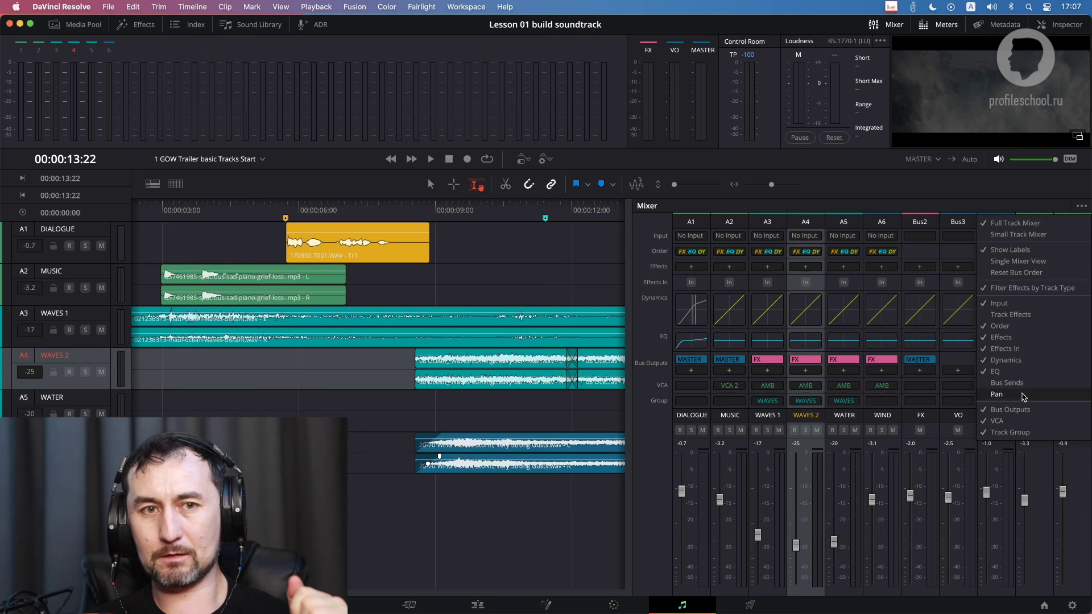
pyautogui.click(1006, 383)
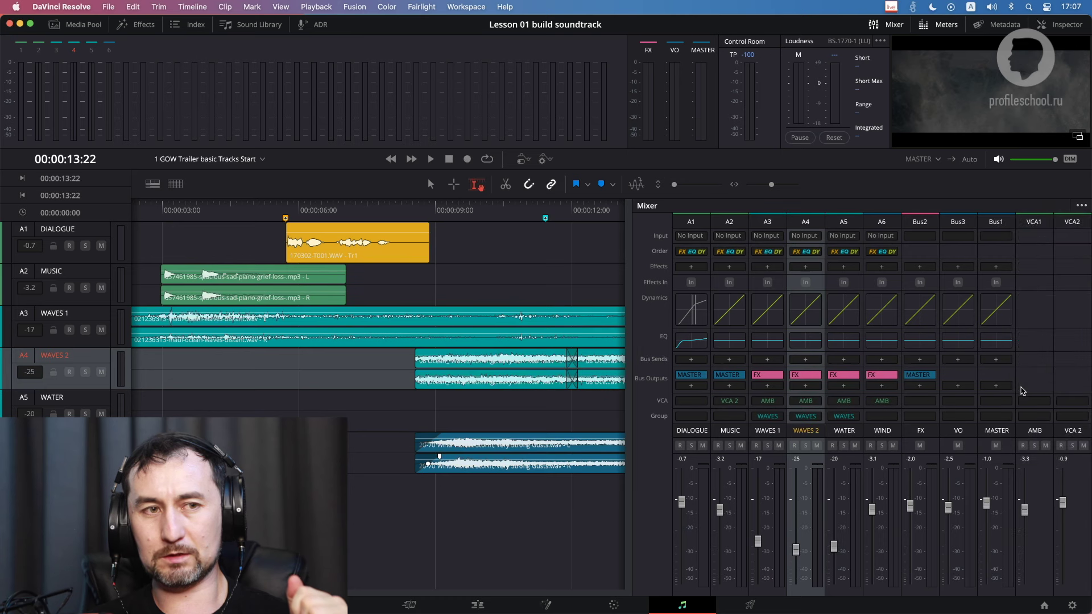
pyautogui.click(1082, 206)
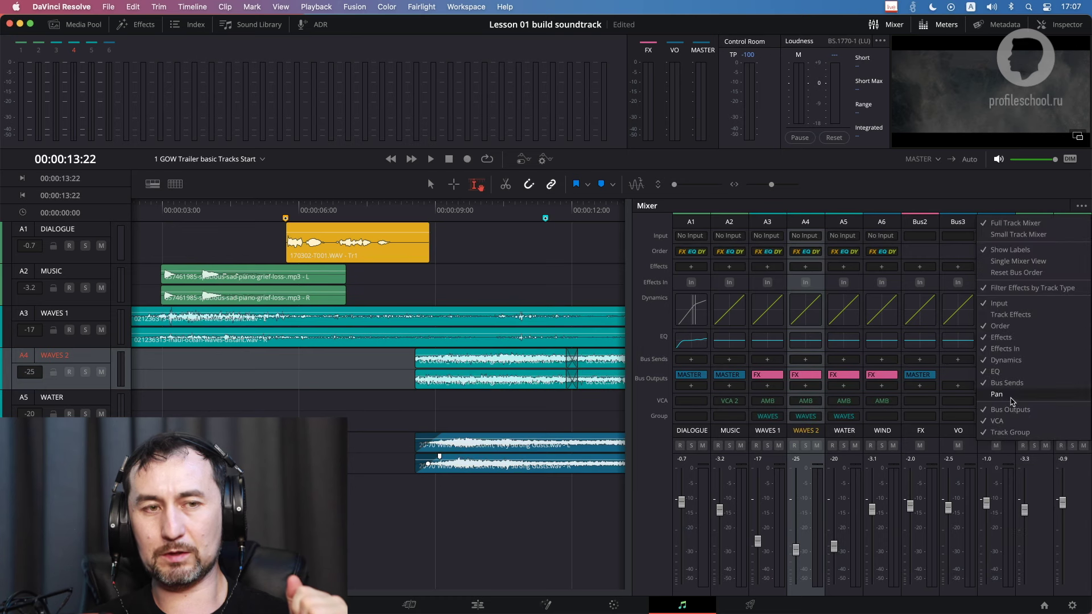
pyautogui.click(991, 398)
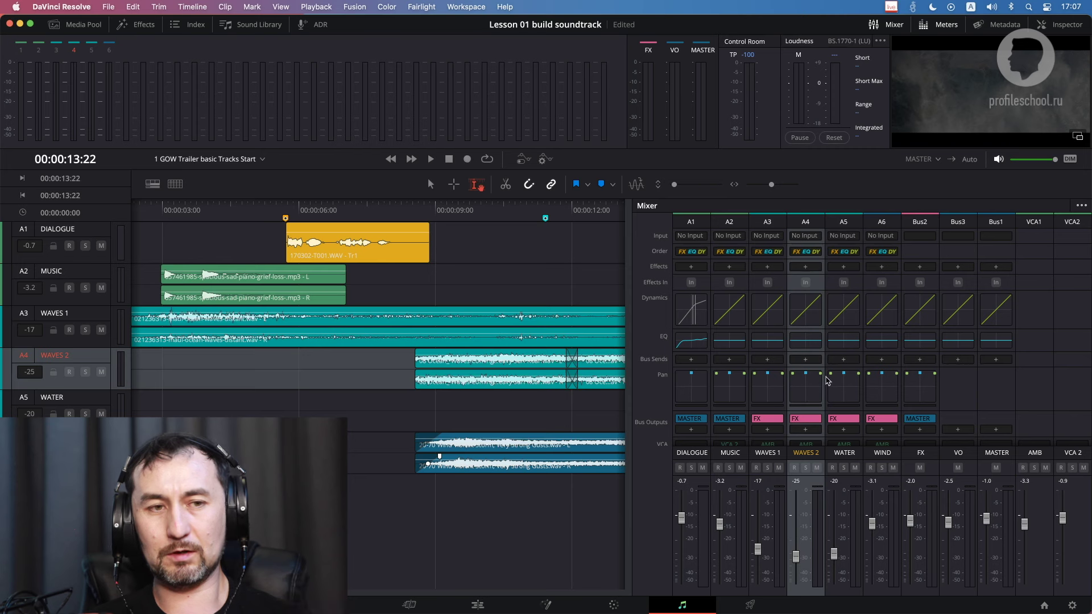
pyautogui.click(806, 360)
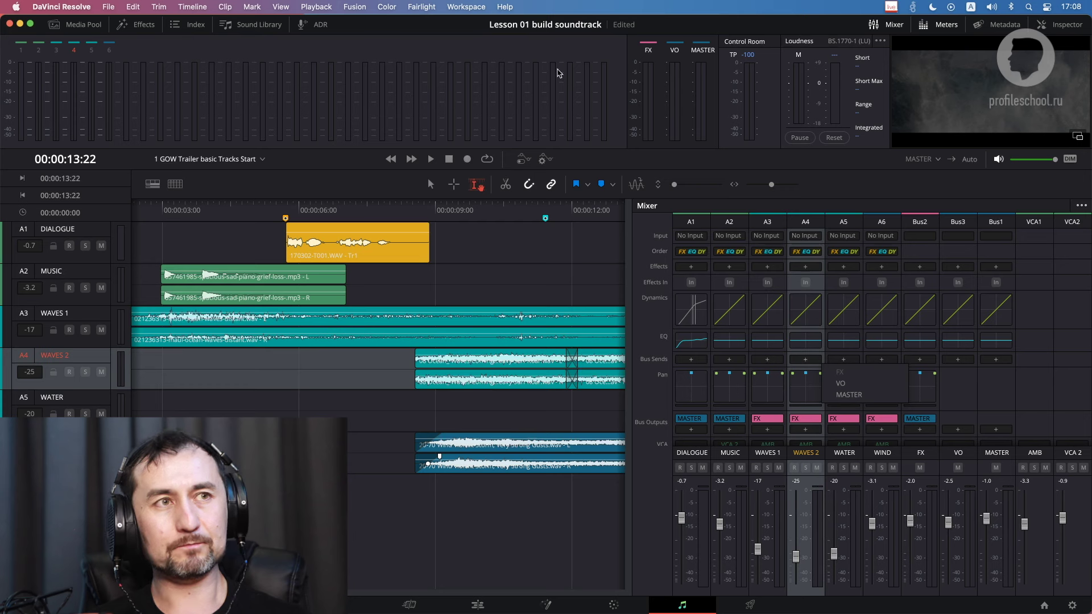
pyautogui.click(455, 6)
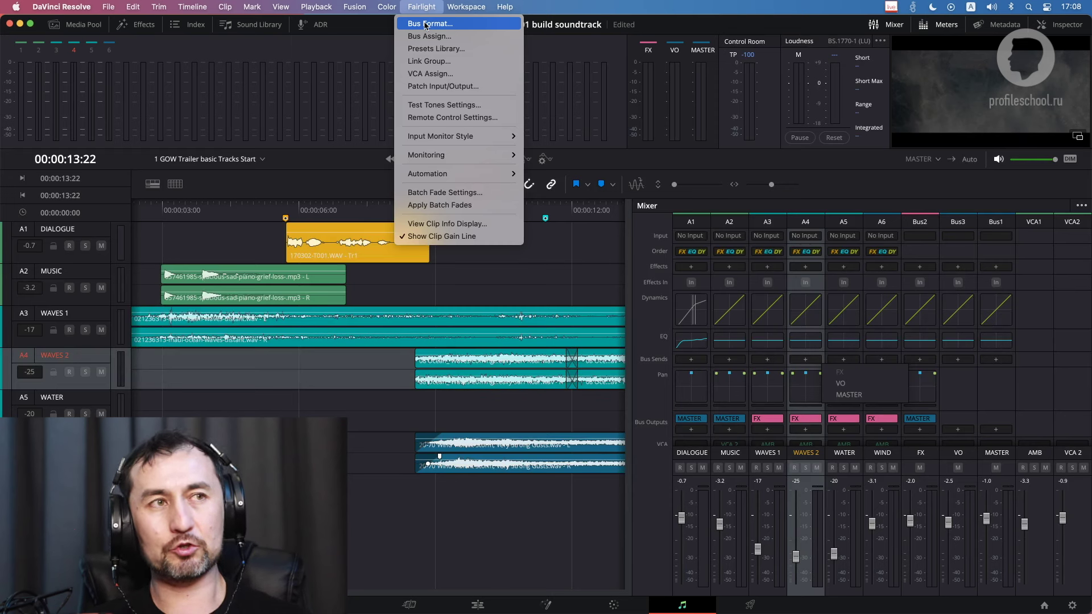
# Add a fourth bus in Bus Format, name it REVER, and set its format to Stereo
pyautogui.click(426, 23)
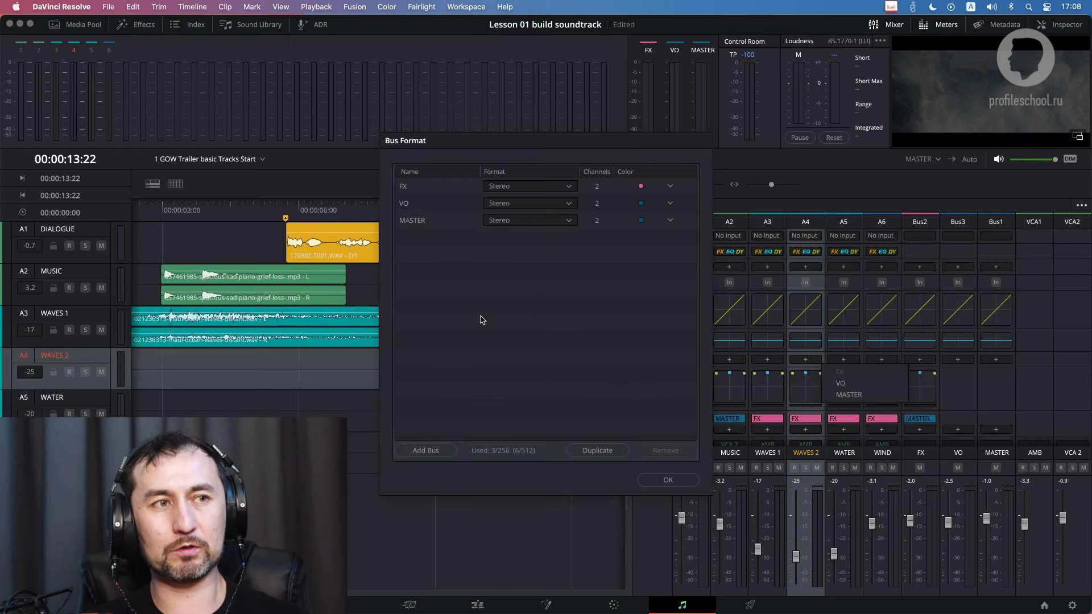
pyautogui.click(426, 451)
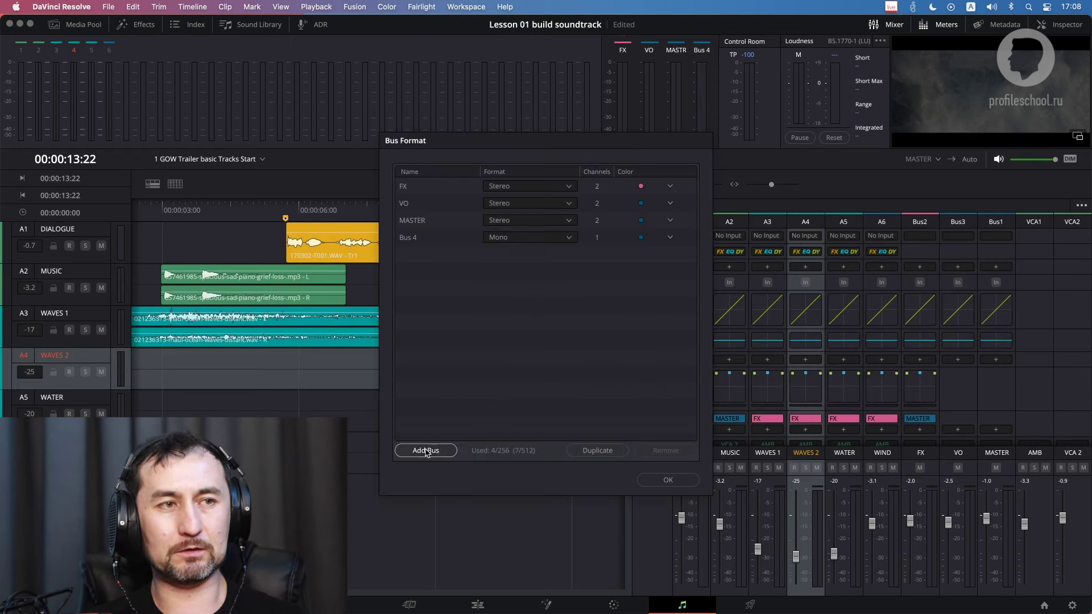
pyautogui.doubleClick(418, 238)
pyautogui.write('REVER')
pyautogui.click(529, 237)
pyautogui.click(533, 264)
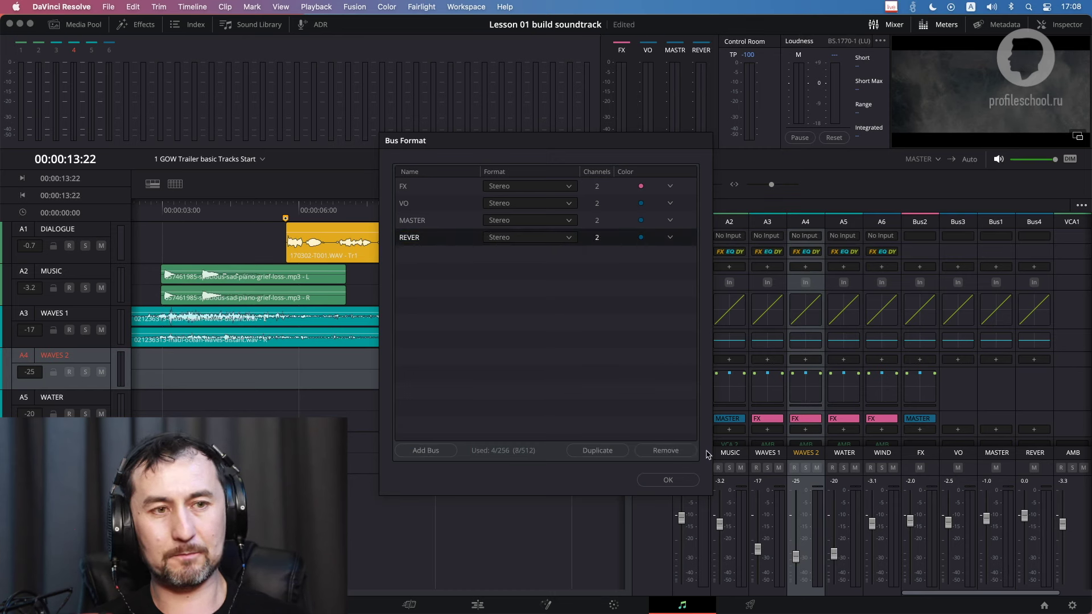
pyautogui.click(669, 480)
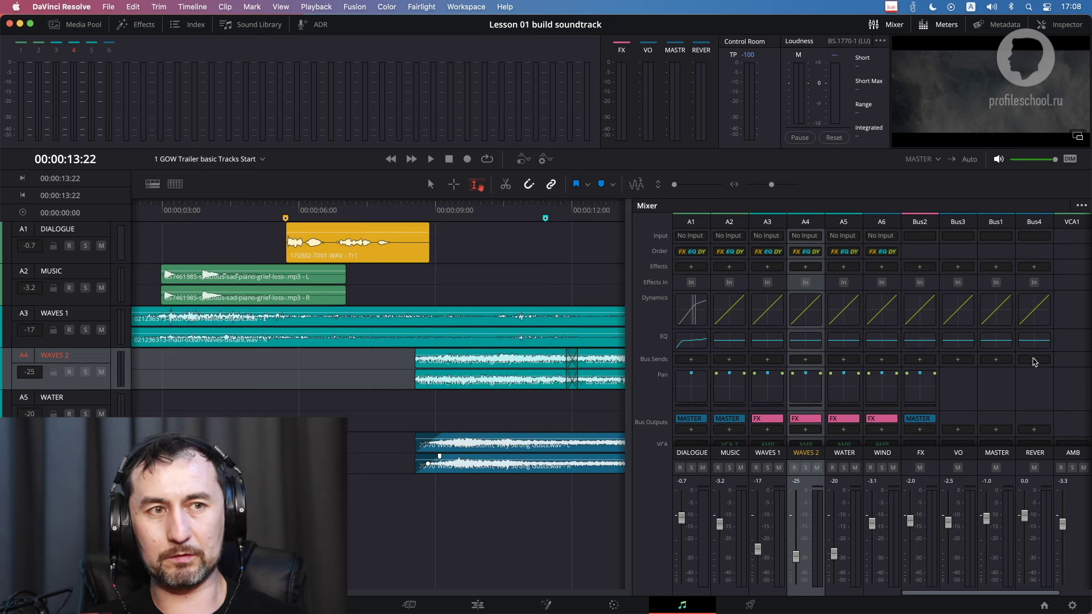
# Open the Effects library and browse to the Fairlight FX audio plugins
pyautogui.click(1035, 267)
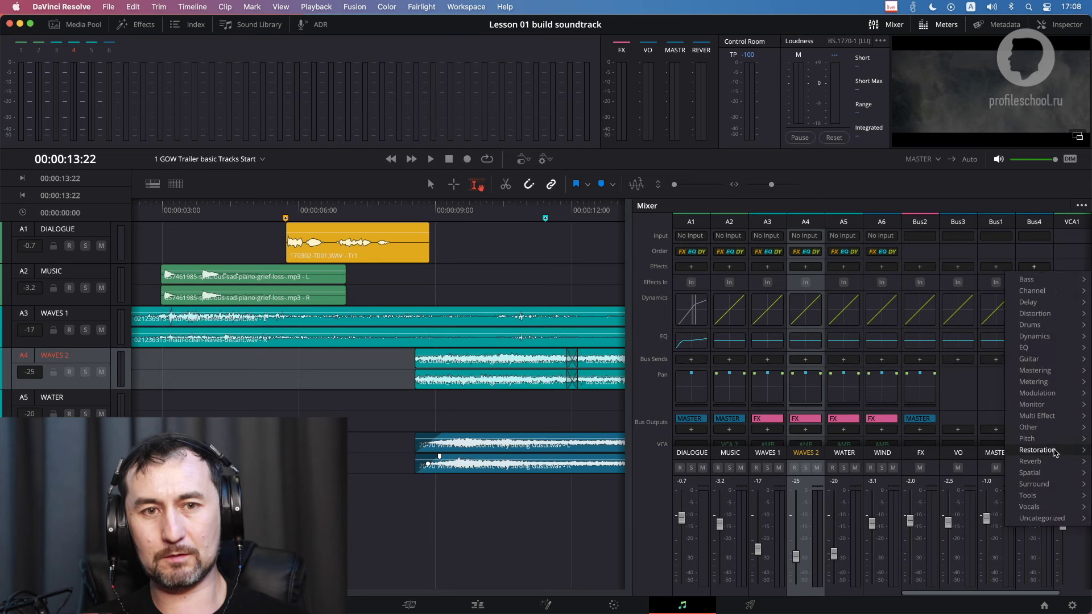
pyautogui.moveTo(1009, 449)
pyautogui.press('Escape')
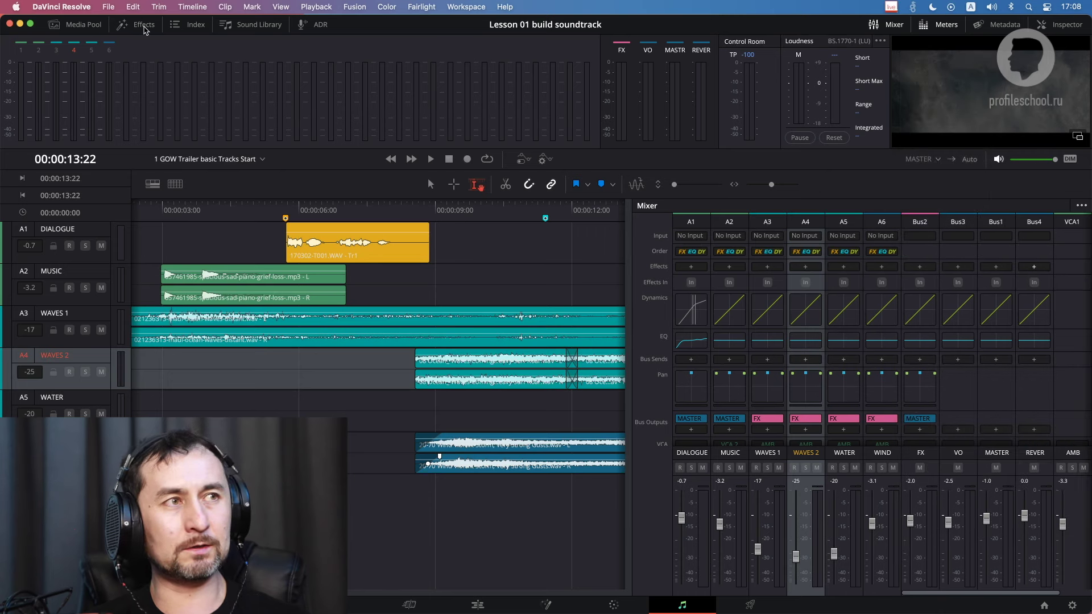
pyautogui.click(139, 25)
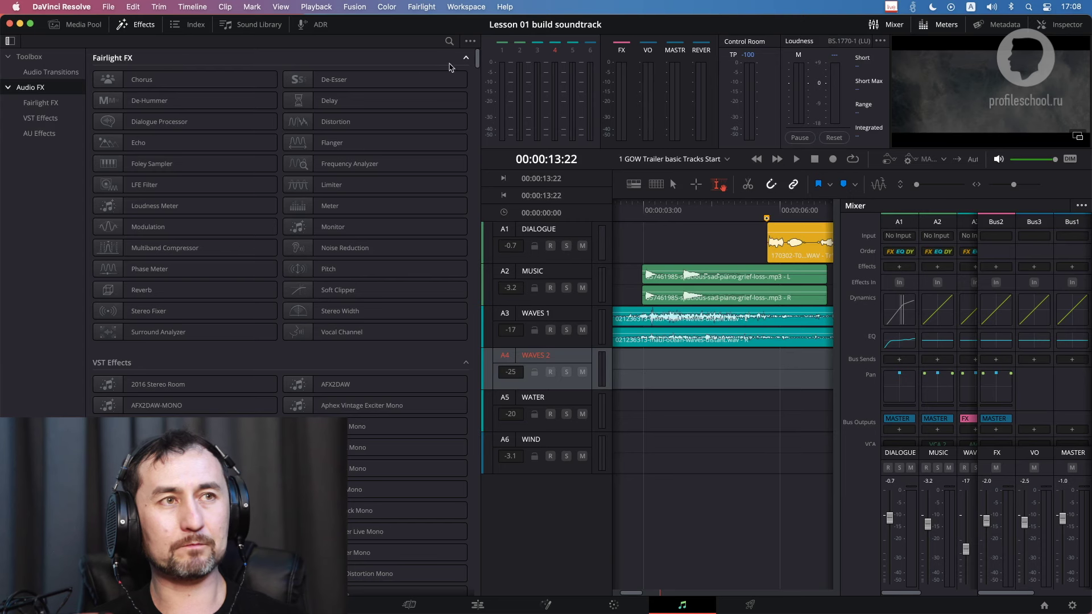
pyautogui.click(449, 41)
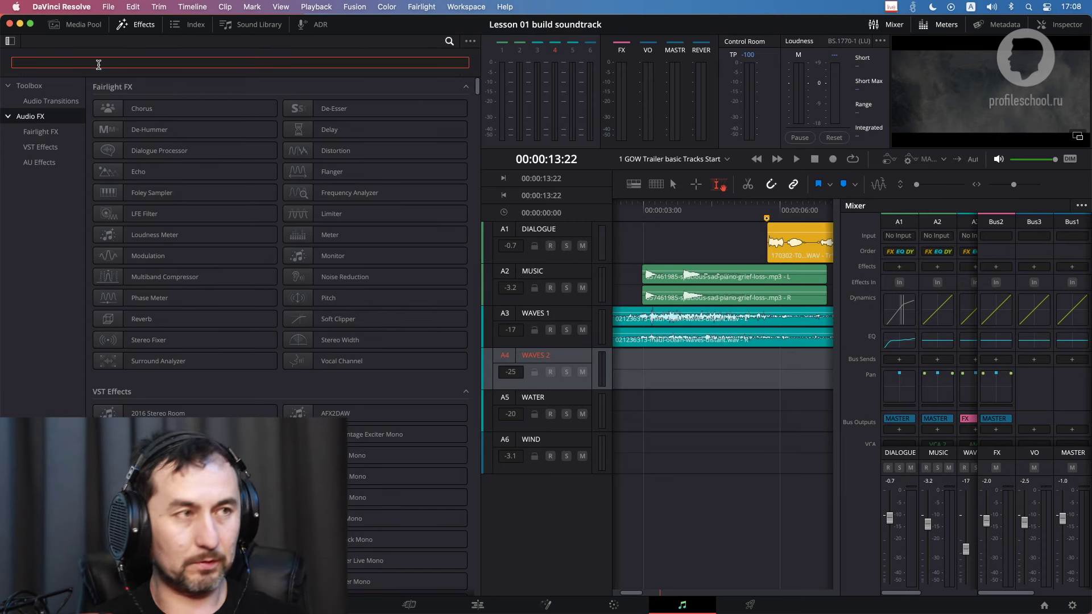
pyautogui.click(69, 126)
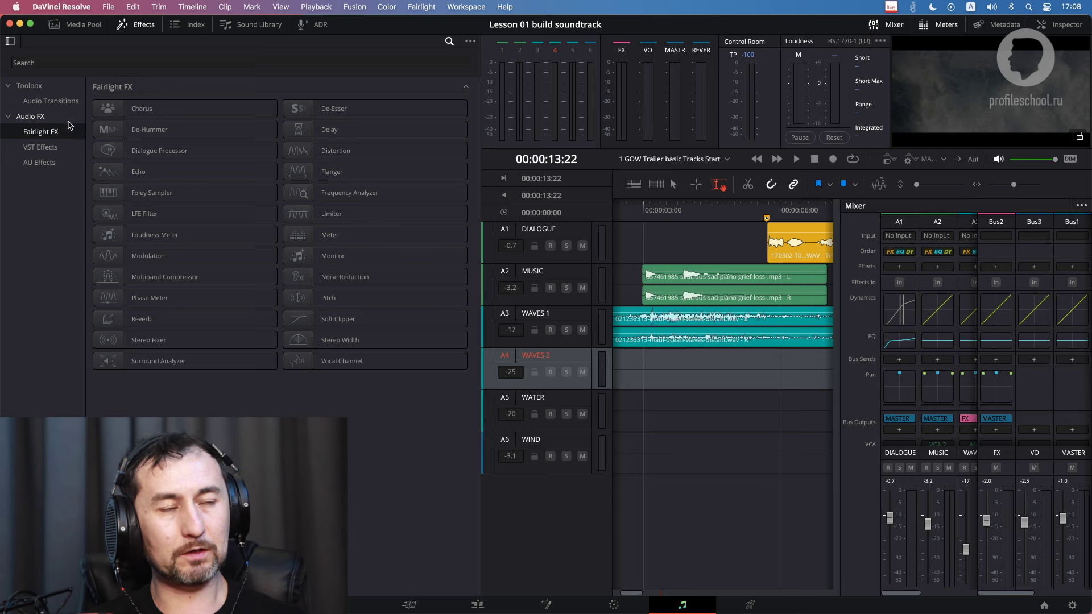
pyautogui.click(52, 147)
pyautogui.click(53, 162)
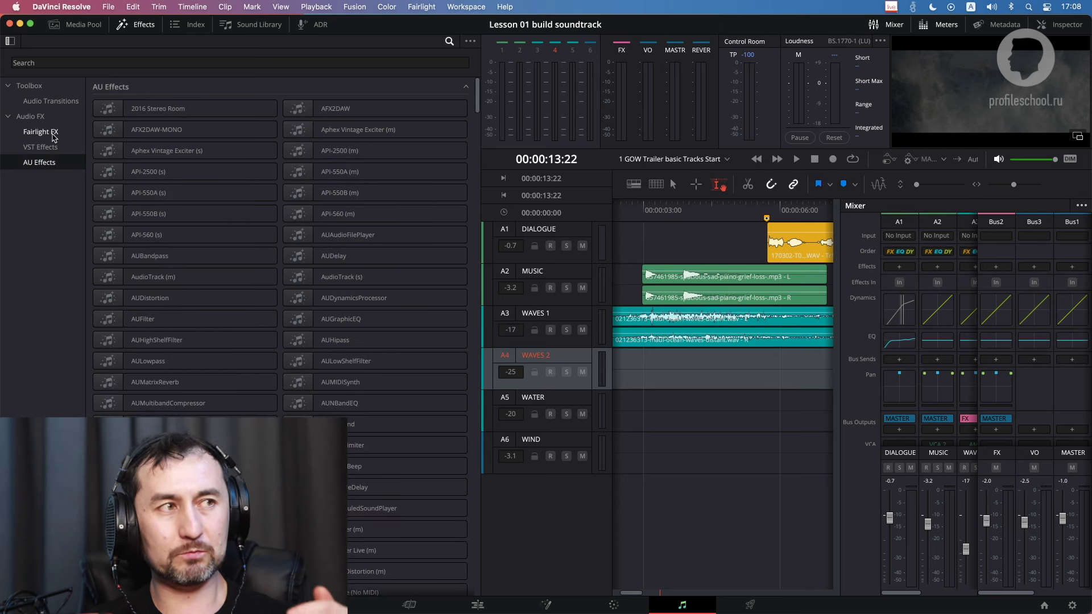
pyautogui.click(54, 134)
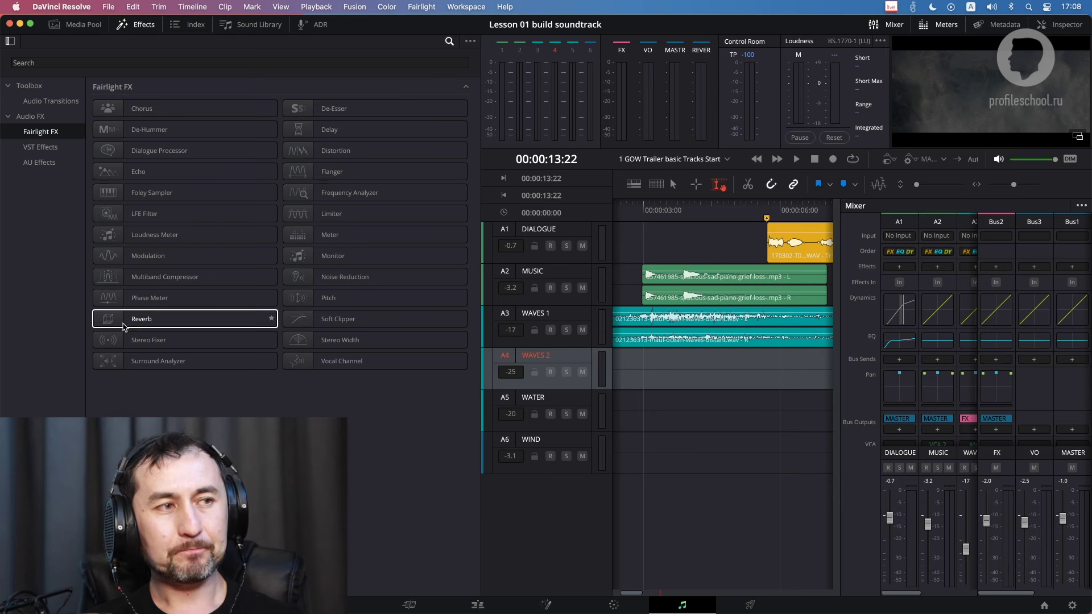
# Drag Reverb toward the bus effects slots and widen the mixer to show all buses
pyautogui.moveTo(124, 327); pyautogui.dragTo(1062, 307)
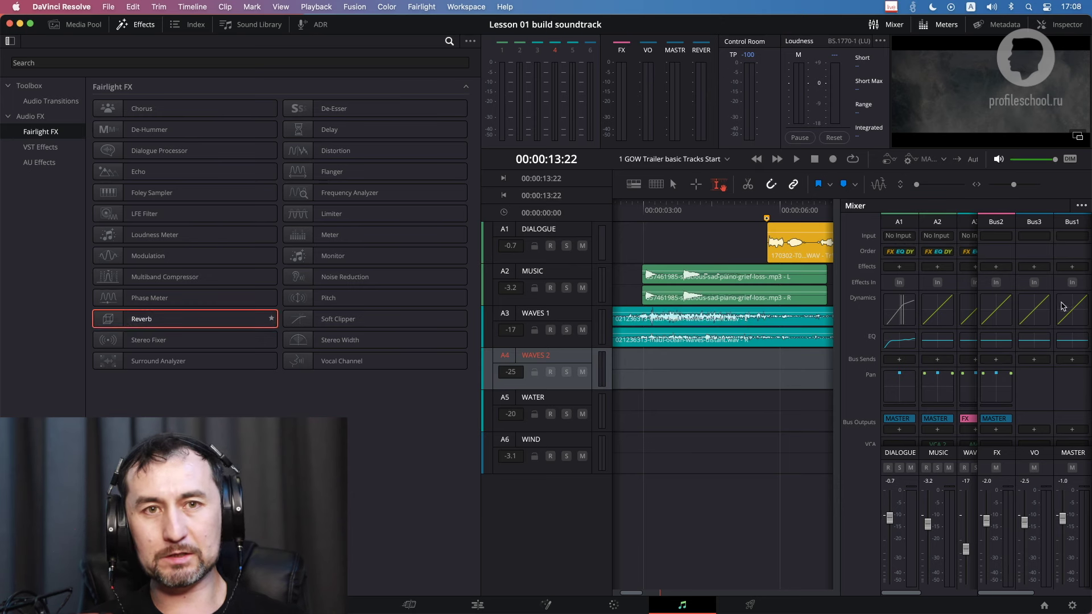
pyautogui.moveTo(1077, 268); pyautogui.dragTo(798, 244)
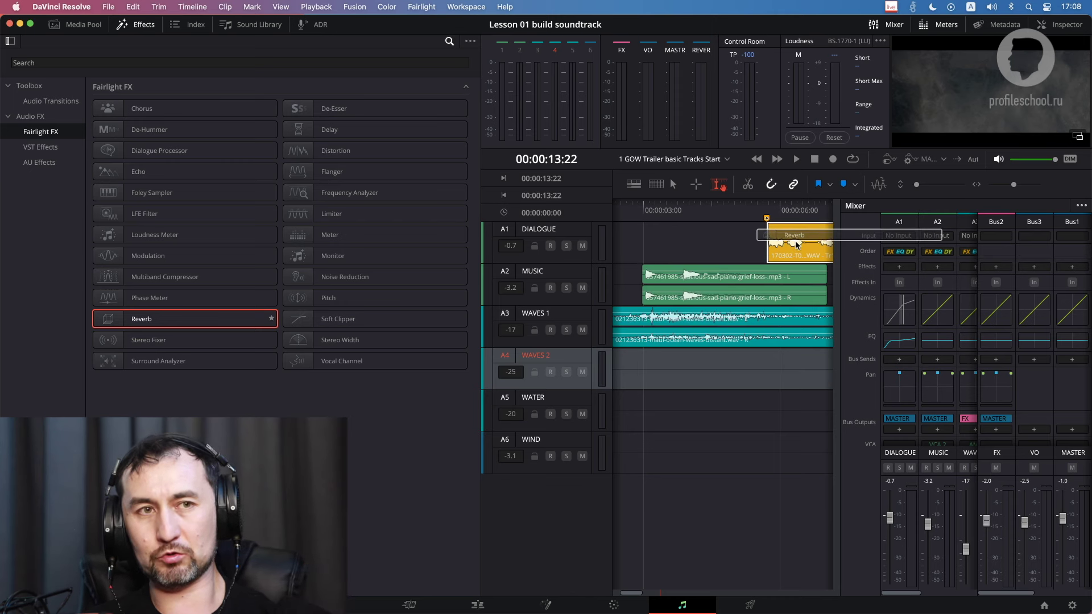
pyautogui.moveTo(798, 244); pyautogui.dragTo(1077, 280)
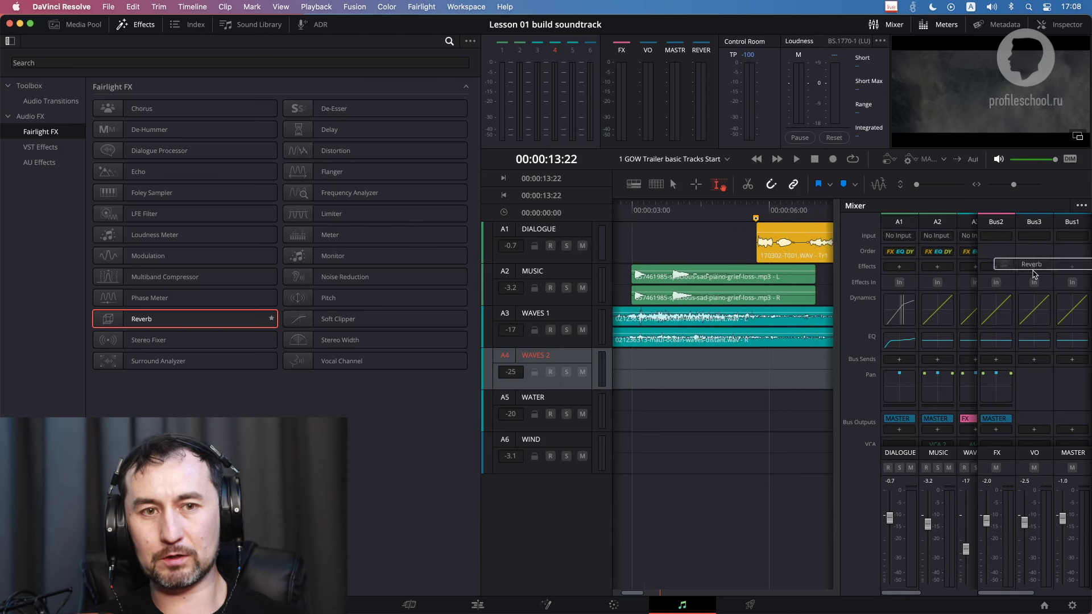
pyautogui.moveTo(1072, 270); pyautogui.dragTo(1071, 270)
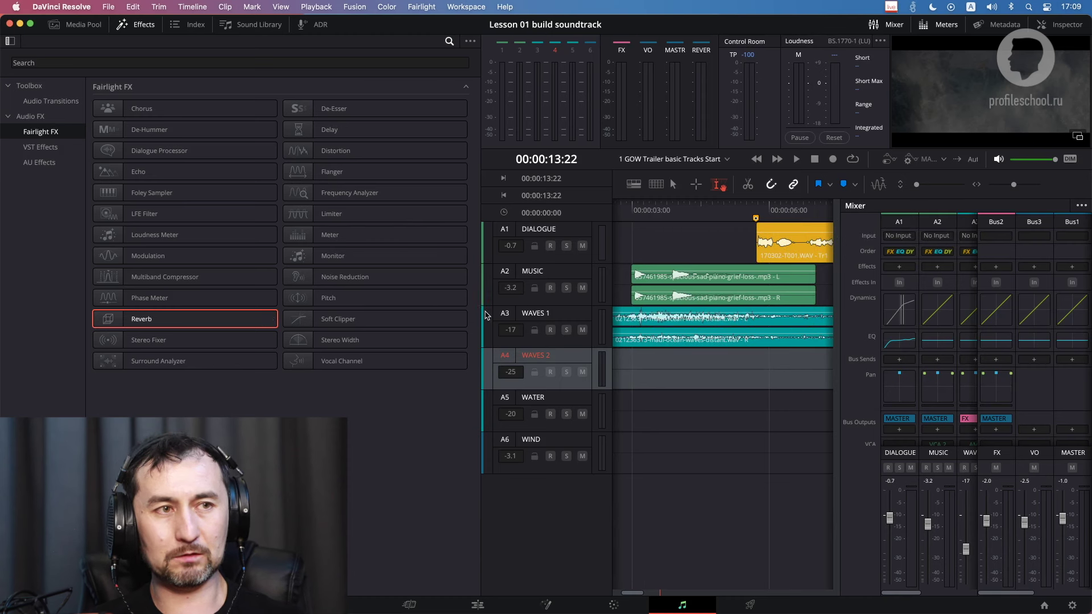
pyautogui.click(478, 314)
# Widen the mixer, drop Reverb onto the REVER bus, and hide the Effects Library
pyautogui.moveTo(479, 314); pyautogui.dragTo(294, 314)
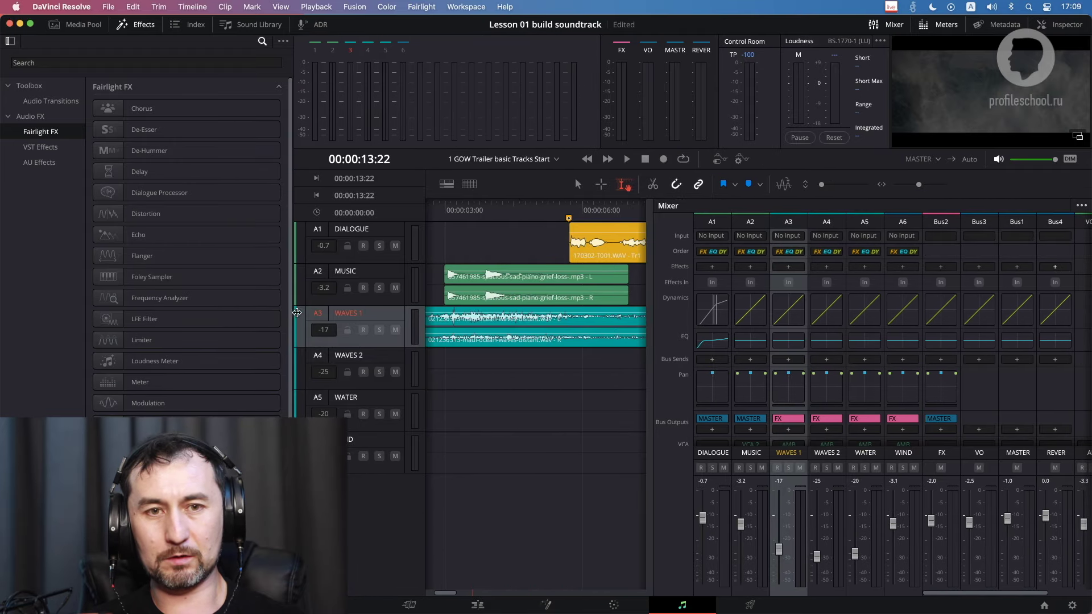
pyautogui.moveTo(148, 487); pyautogui.dragTo(1055, 275)
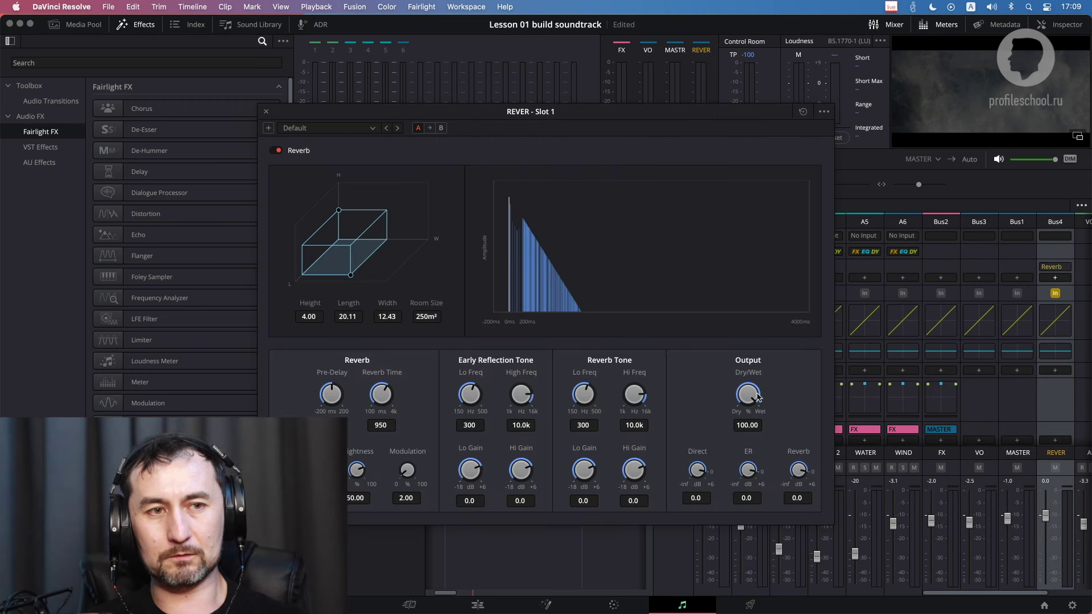
pyautogui.moveTo(534, 117); pyautogui.dragTo(633, 117)
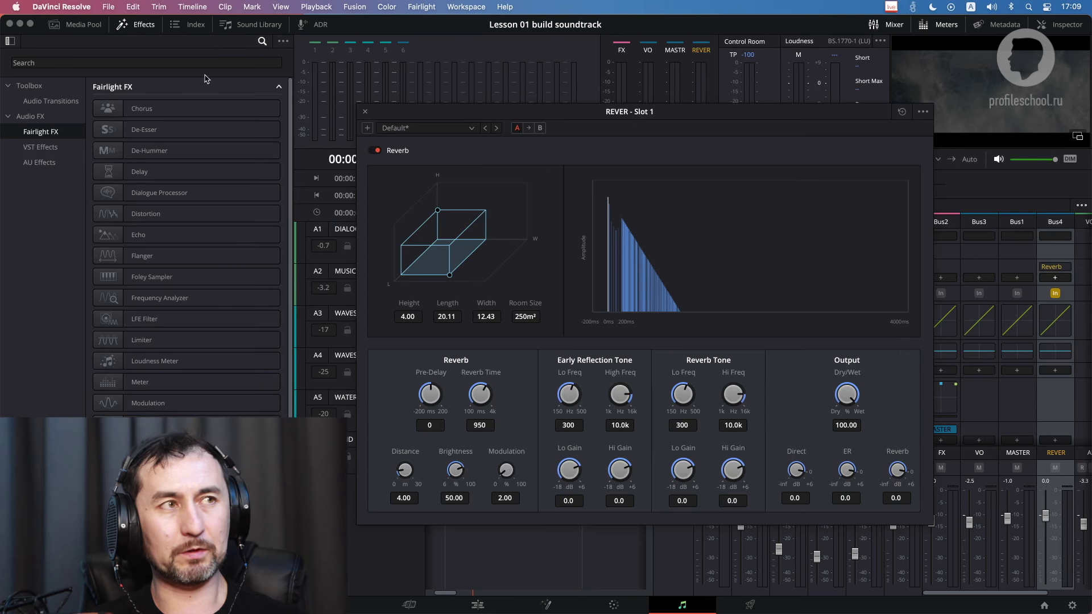
pyautogui.click(137, 24)
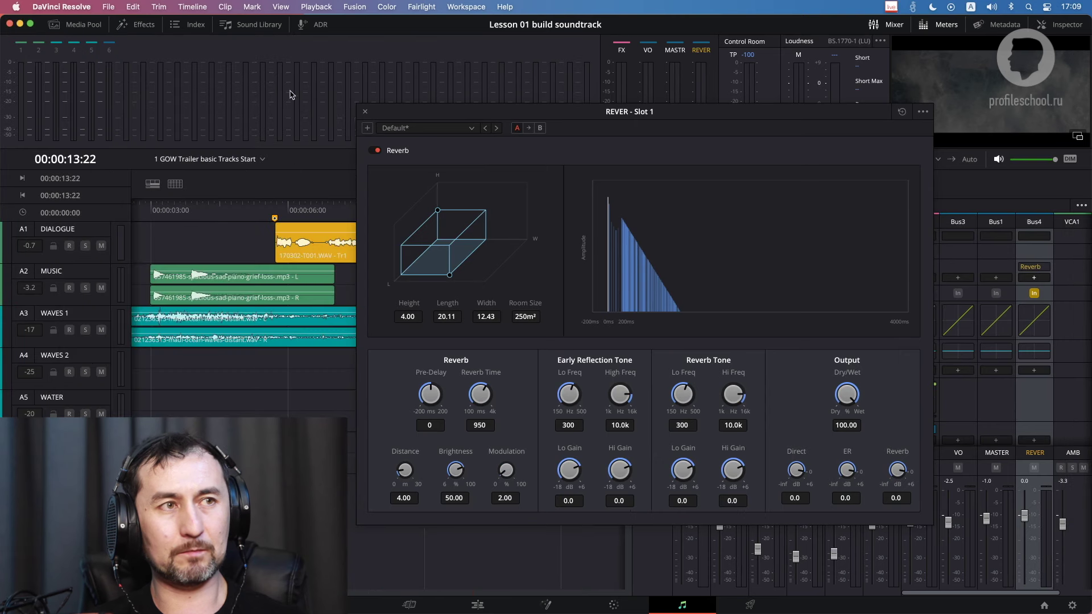
# Close the Reverb window and add a DIALOGUE bus send routed to REVER
pyautogui.click(366, 112)
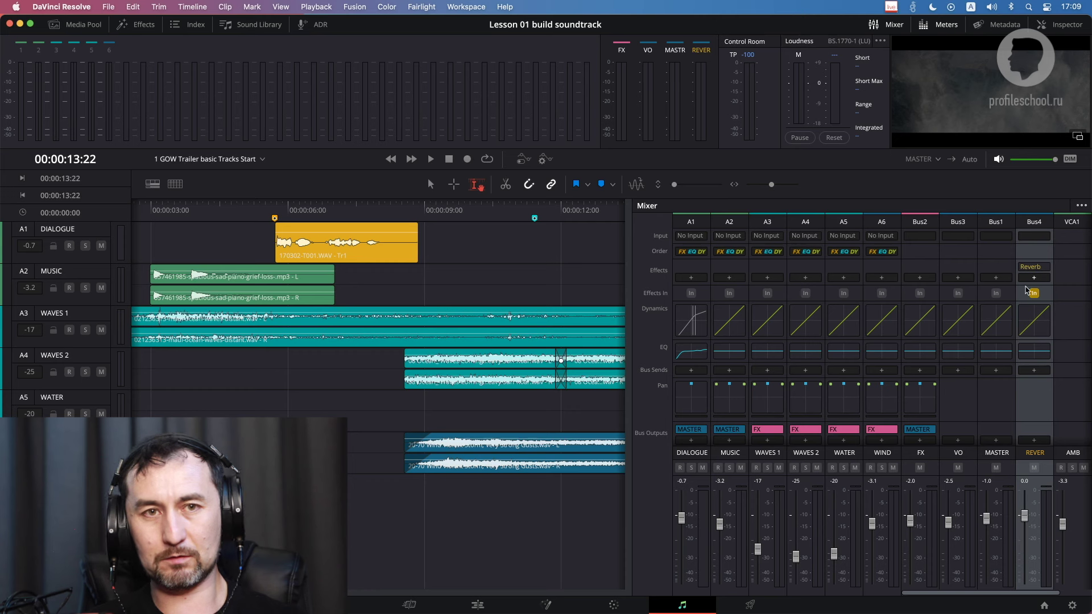
pyautogui.click(699, 371)
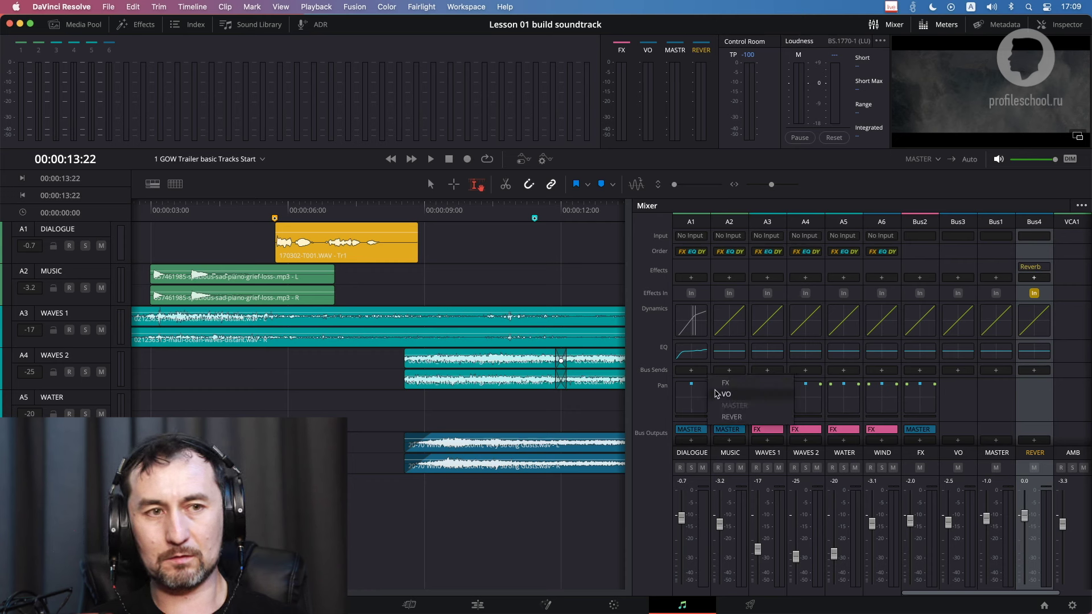
pyautogui.click(739, 422)
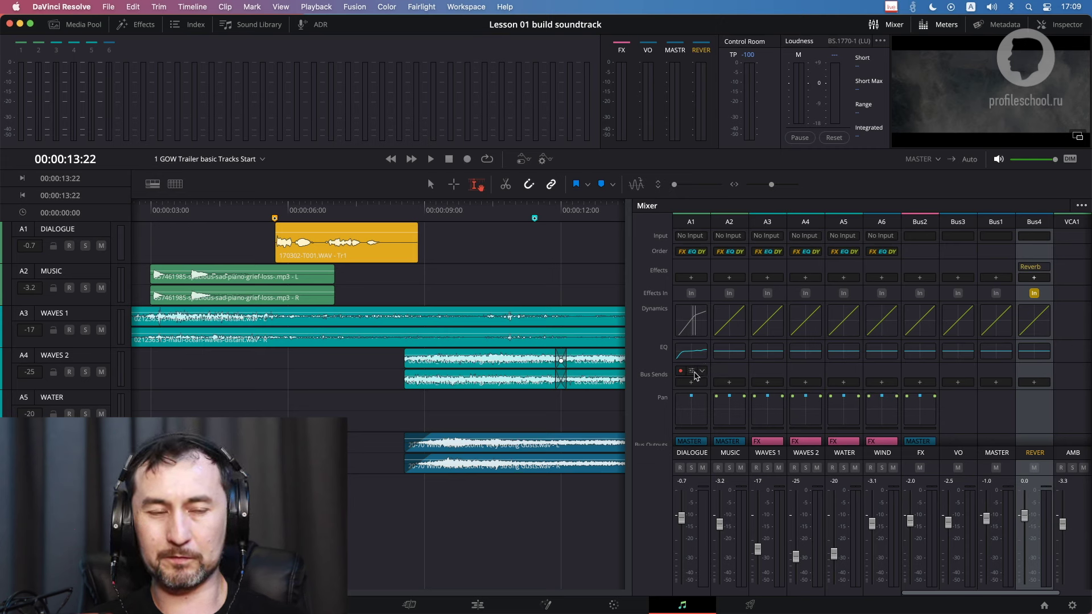
# Open DIALOGUE's send settings and audition the mix from 18:09
pyautogui.click(695, 374)
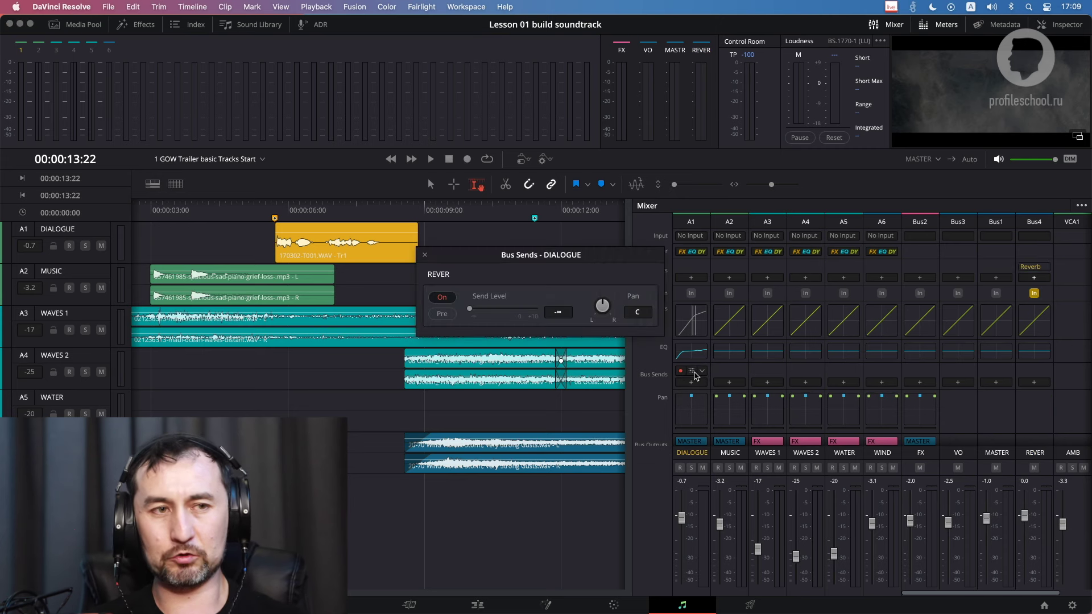
pyautogui.moveTo(556, 313); pyautogui.dragTo(553, 313)
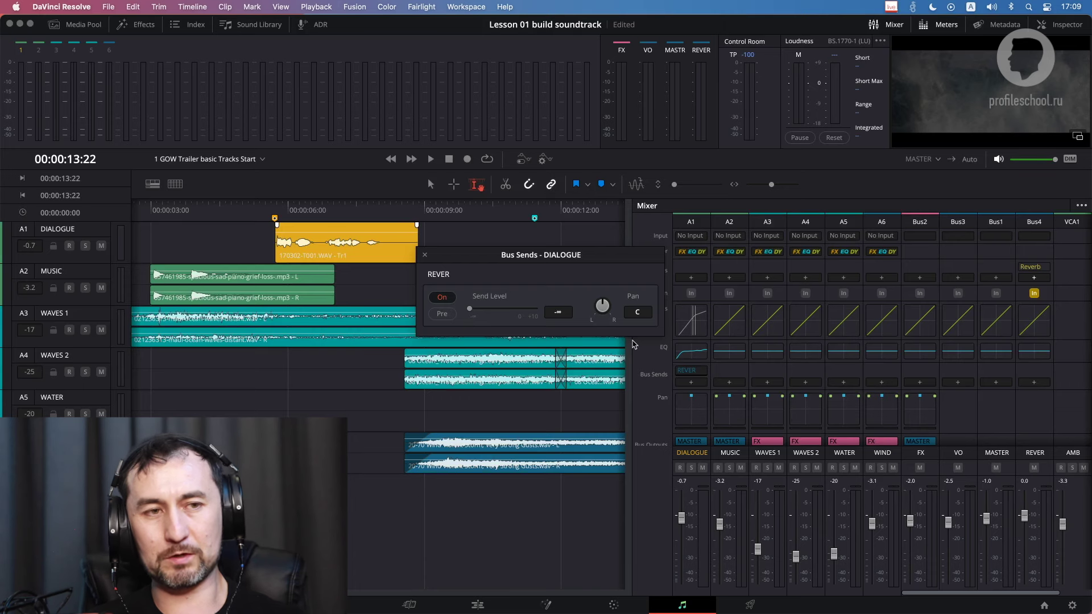
pyautogui.press('space')
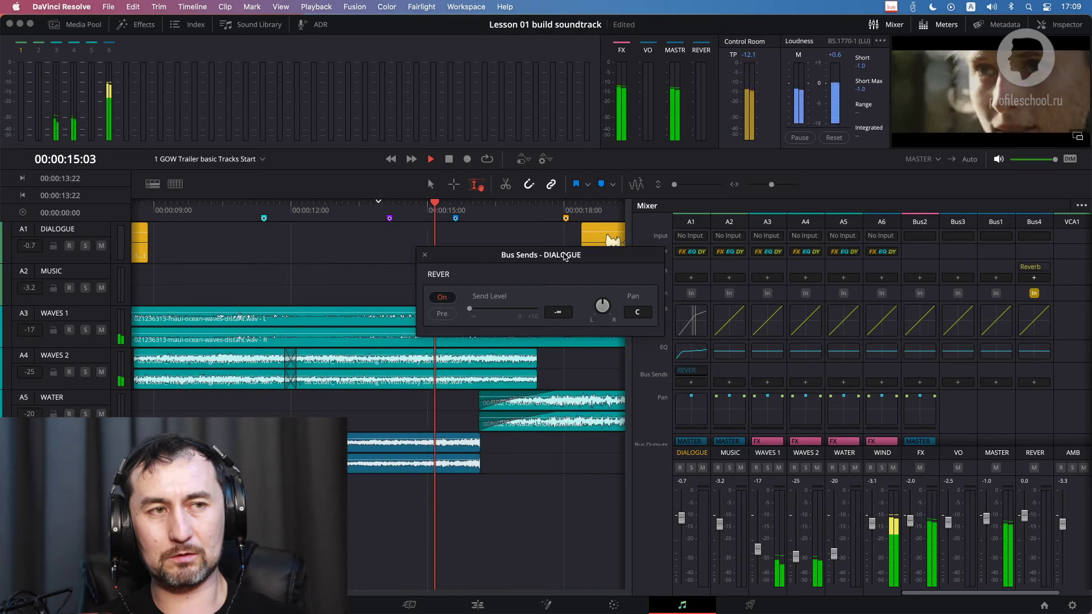
pyautogui.moveTo(541, 254); pyautogui.dragTo(537, 310)
pyautogui.click(583, 208)
pyautogui.press('space')
pyautogui.scroll(3, 492, 217)
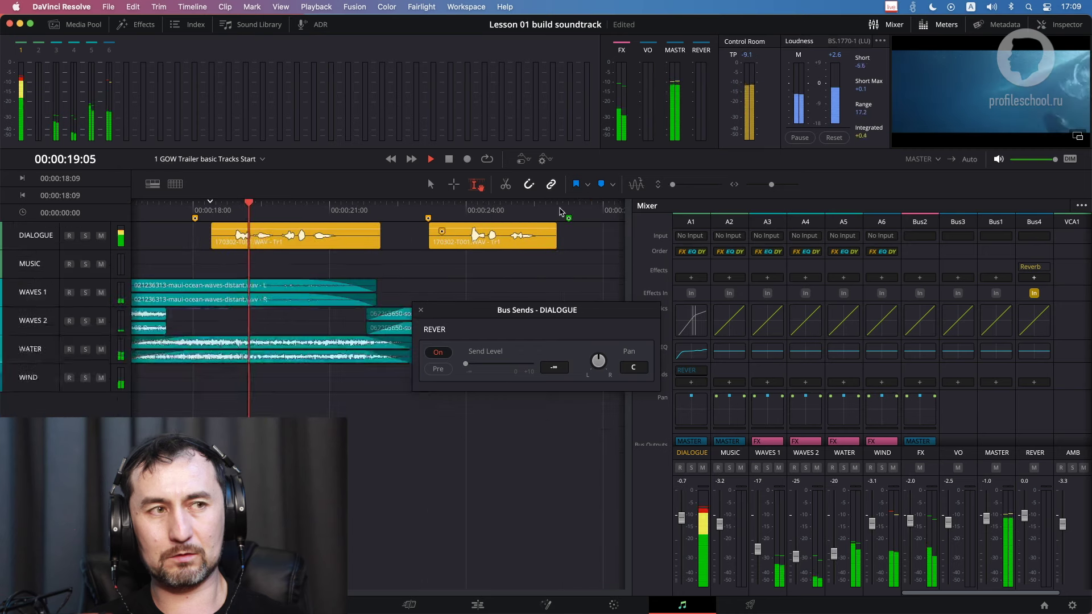
pyautogui.press('space')
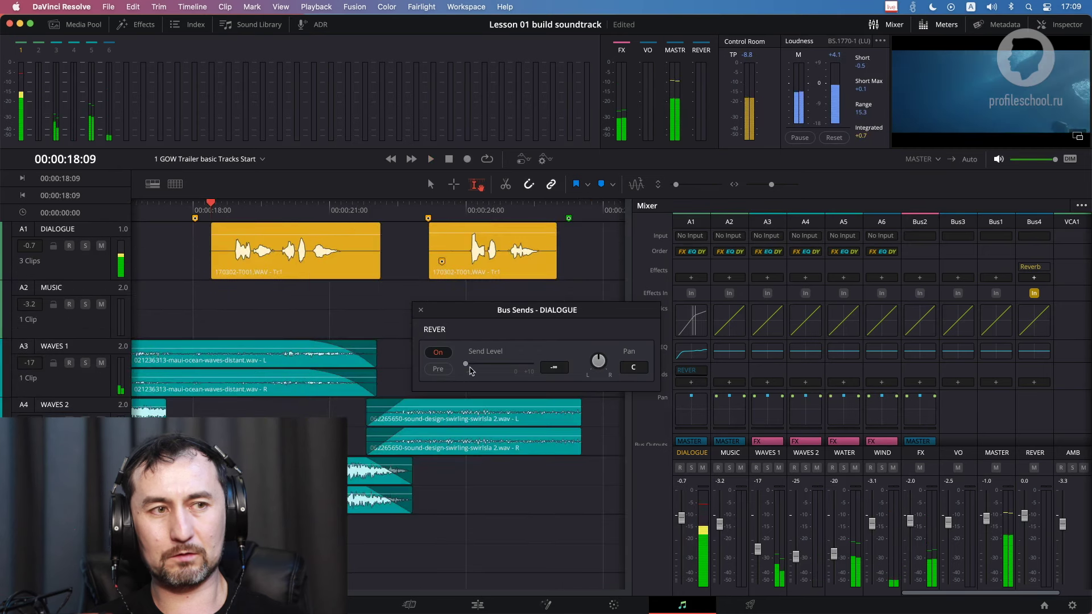
# Raise DIALOGUE's send level to REVER to +2.5 dB, auditioning each change
pyautogui.moveTo(466, 364); pyautogui.dragTo(509, 365)
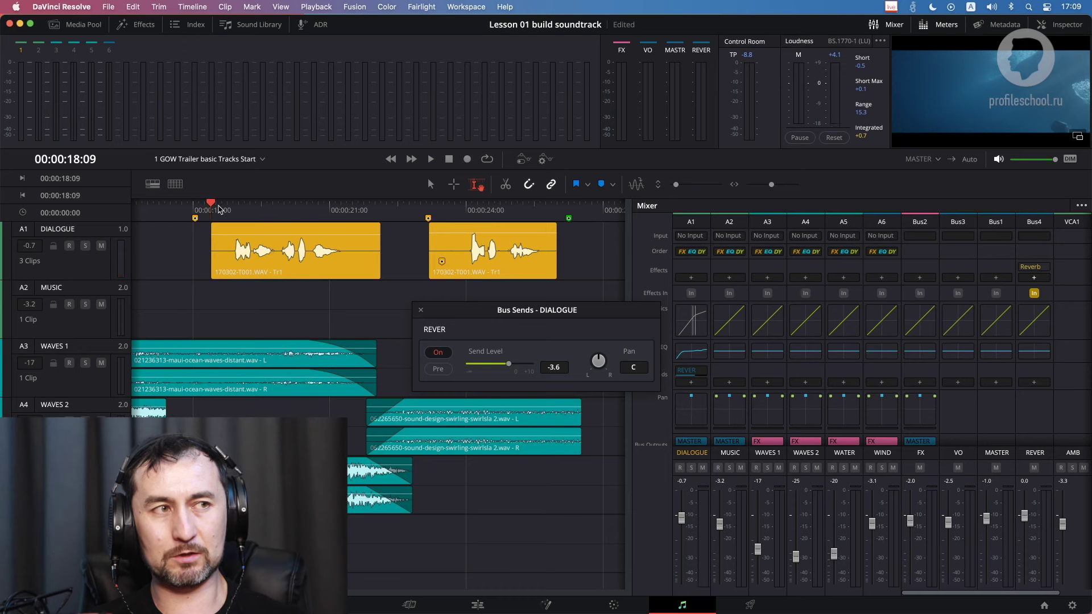
pyautogui.press('space')
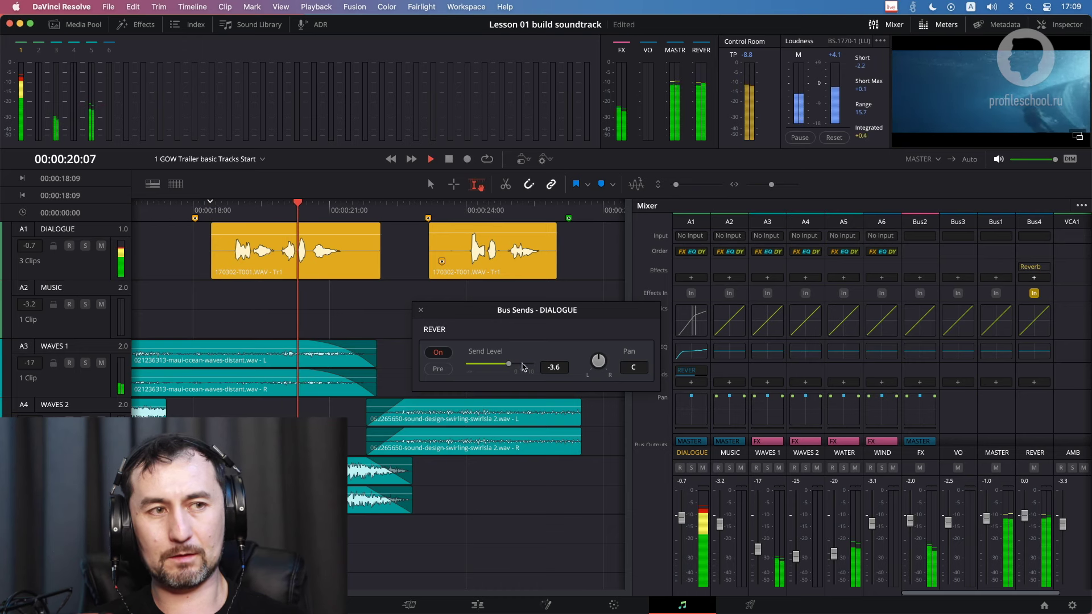
pyautogui.press('space')
pyautogui.moveTo(508, 365); pyautogui.dragTo(520, 365)
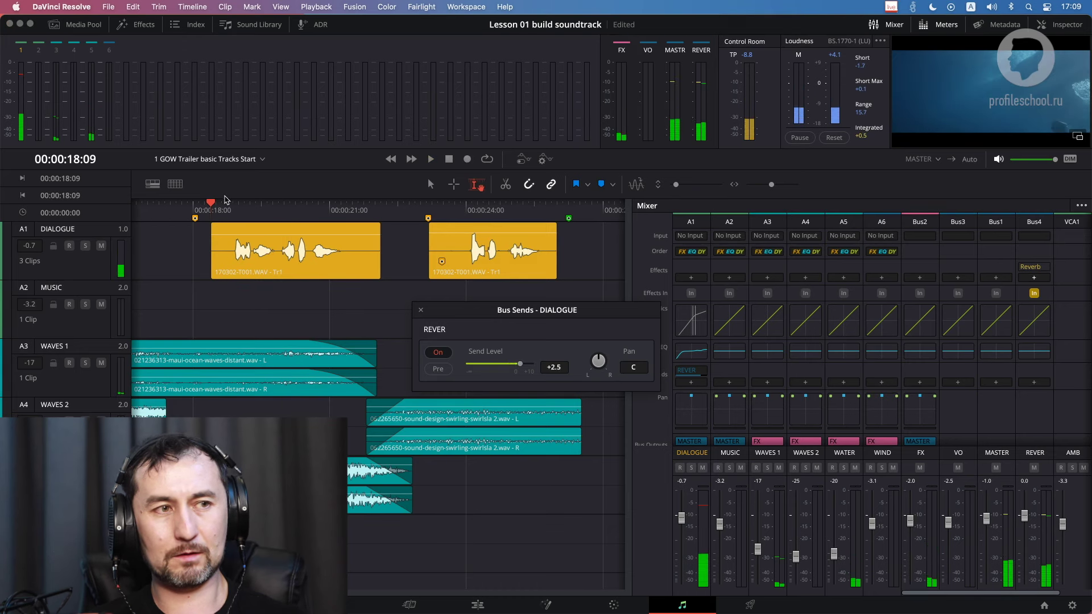
pyautogui.press('space')
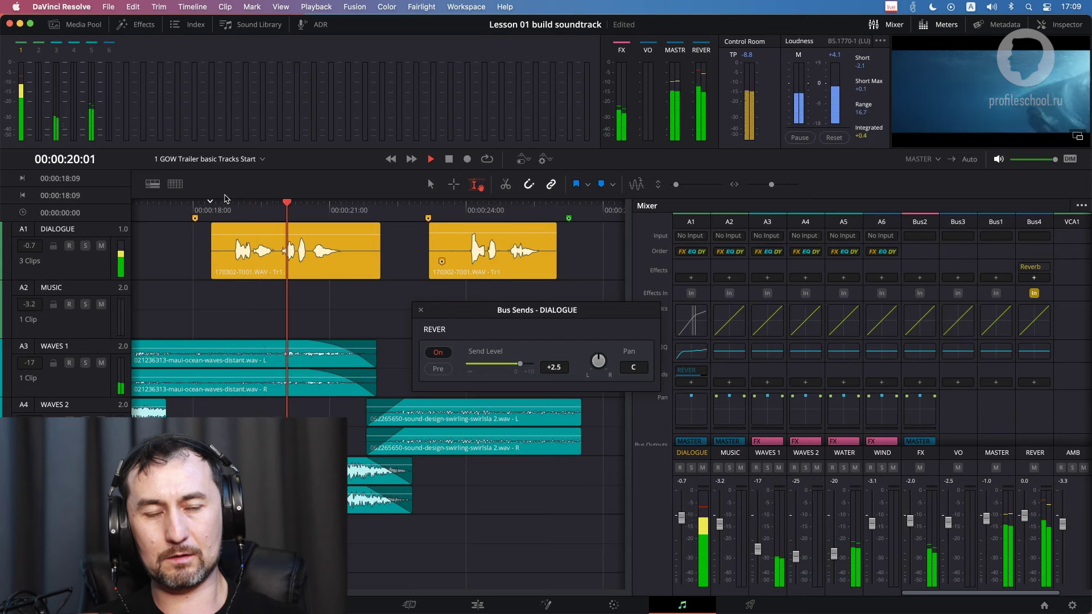
pyautogui.press('space')
# Bypass the REVER bus reverb to compare, checking and closing its settings
pyautogui.click(1034, 293)
pyautogui.press('space')
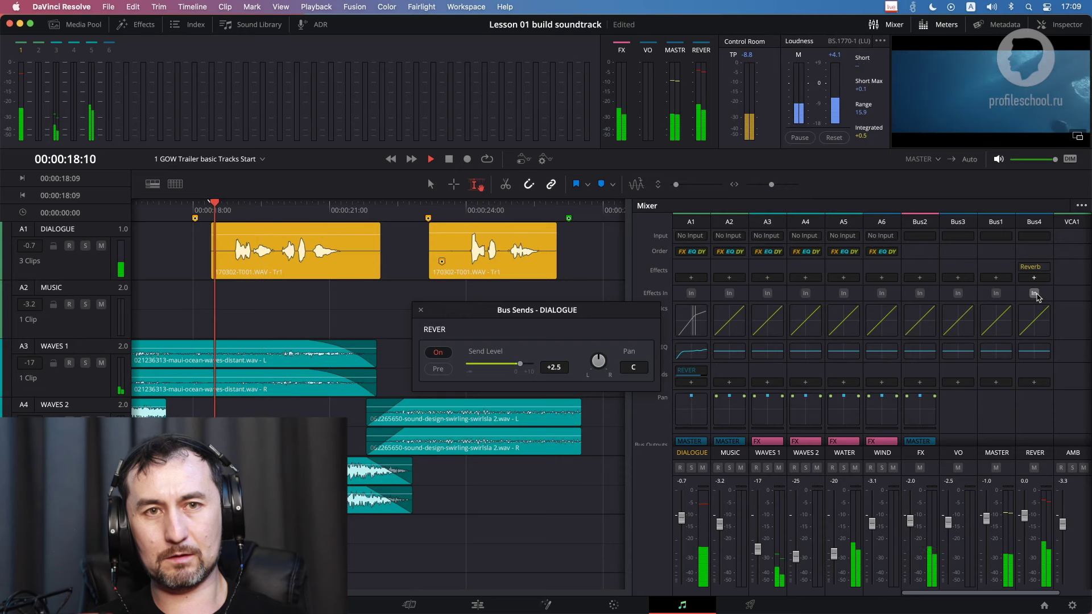
pyautogui.click(1034, 268)
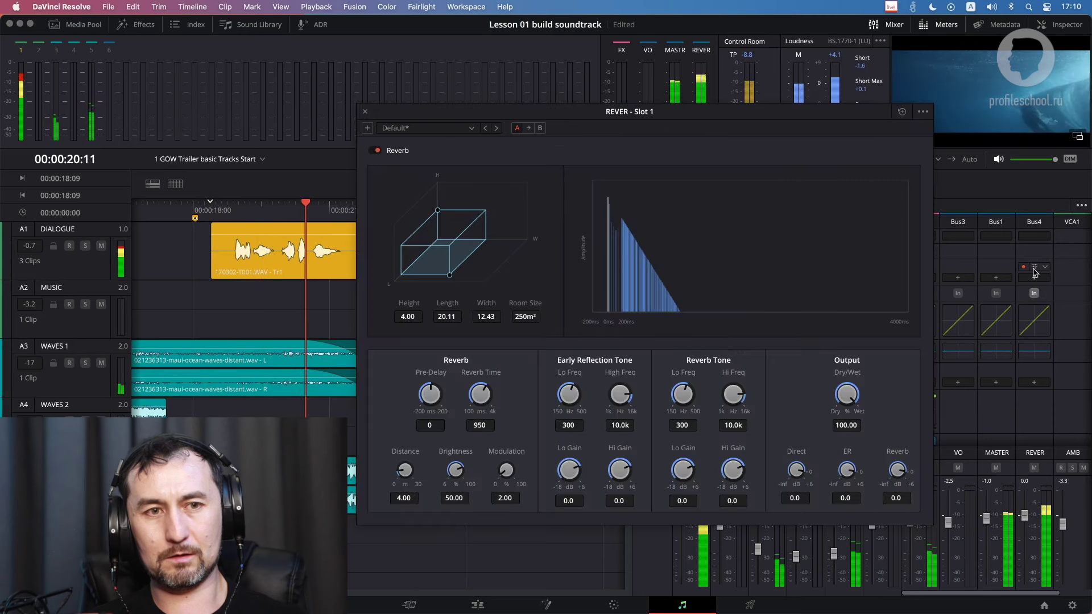
pyautogui.press('space')
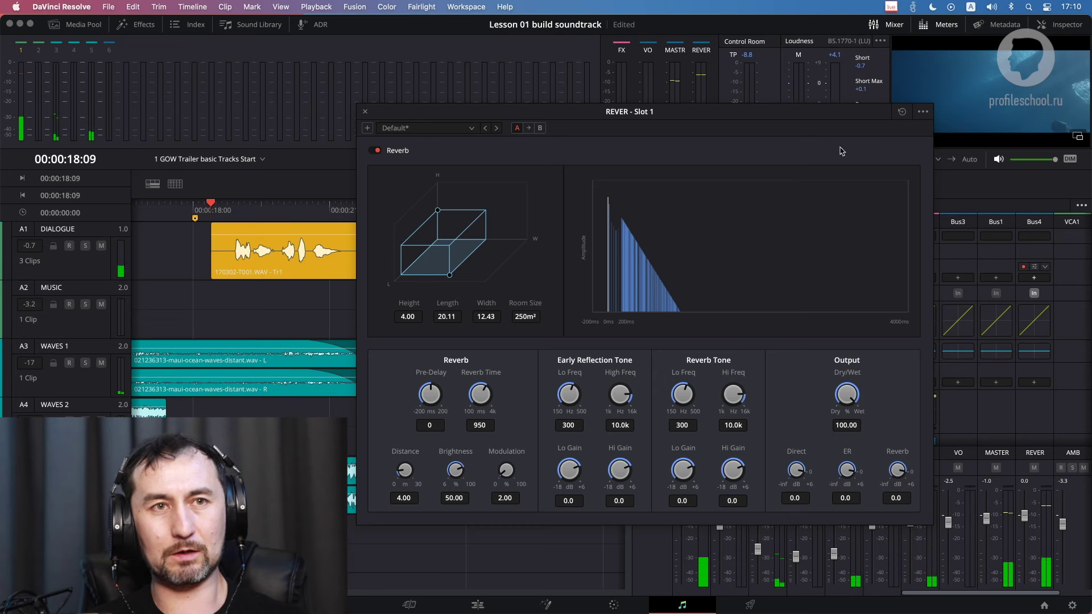
pyautogui.click(365, 112)
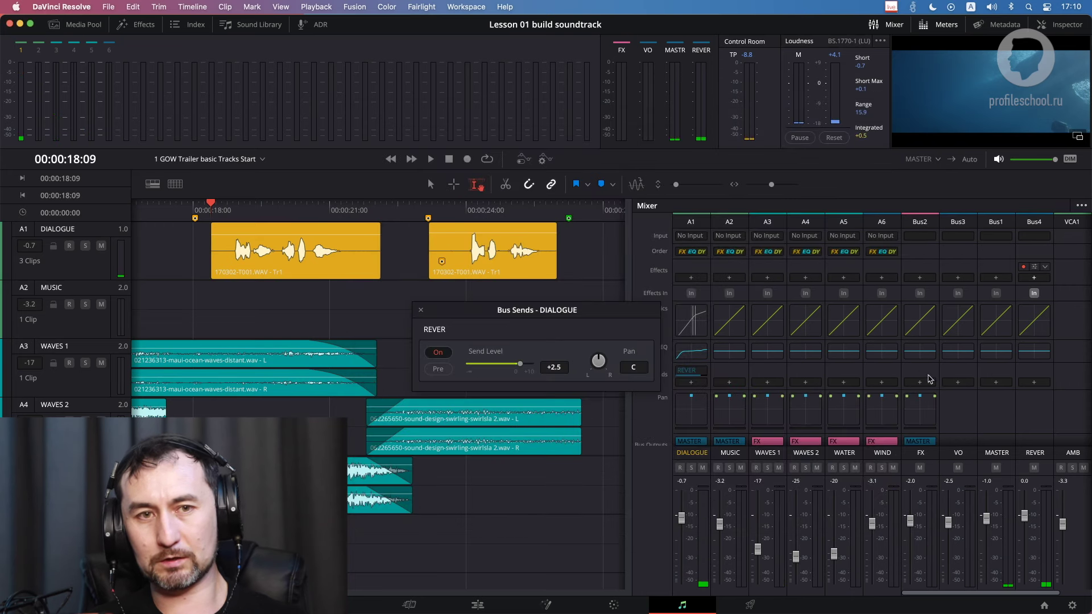
# Select the REVER bus strip and raise its fader to +0.9 during playback
pyautogui.scroll(-3, 1040, 445)
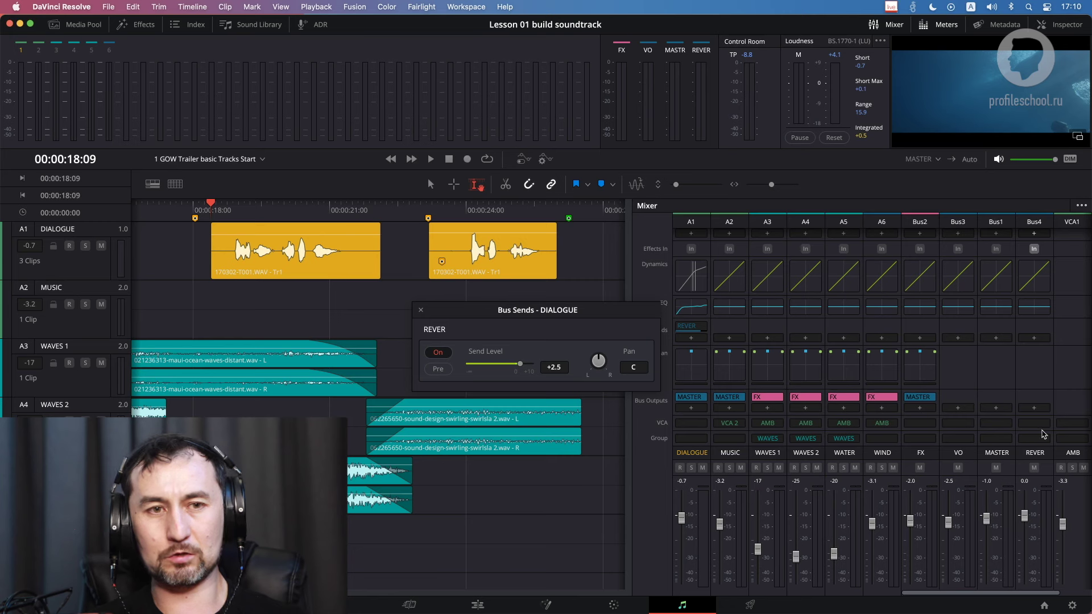
pyautogui.press('space')
pyautogui.click(1037, 400)
pyautogui.press('space')
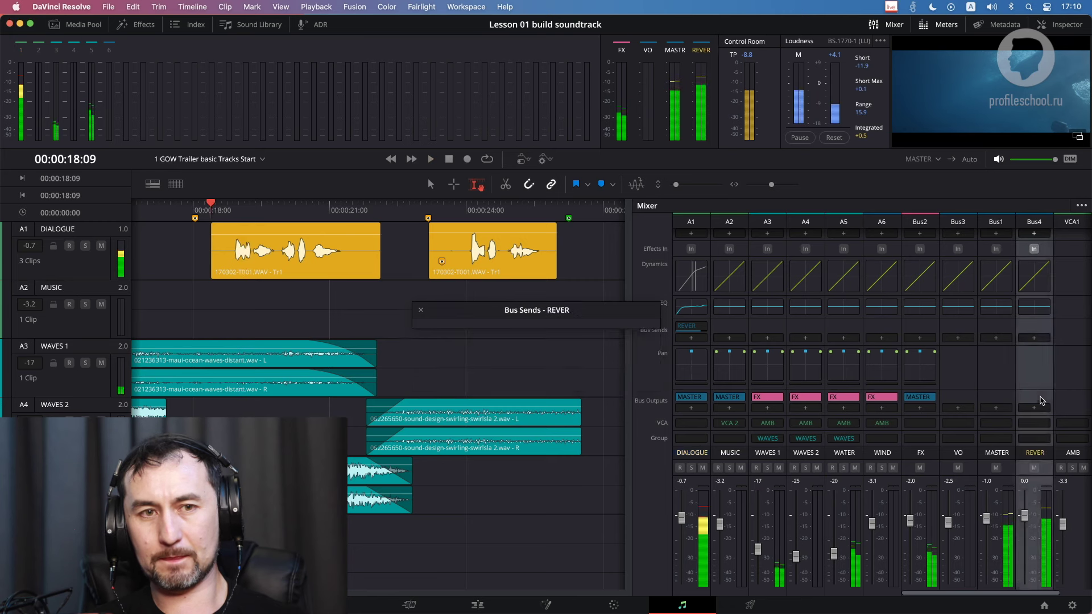
pyautogui.press('space')
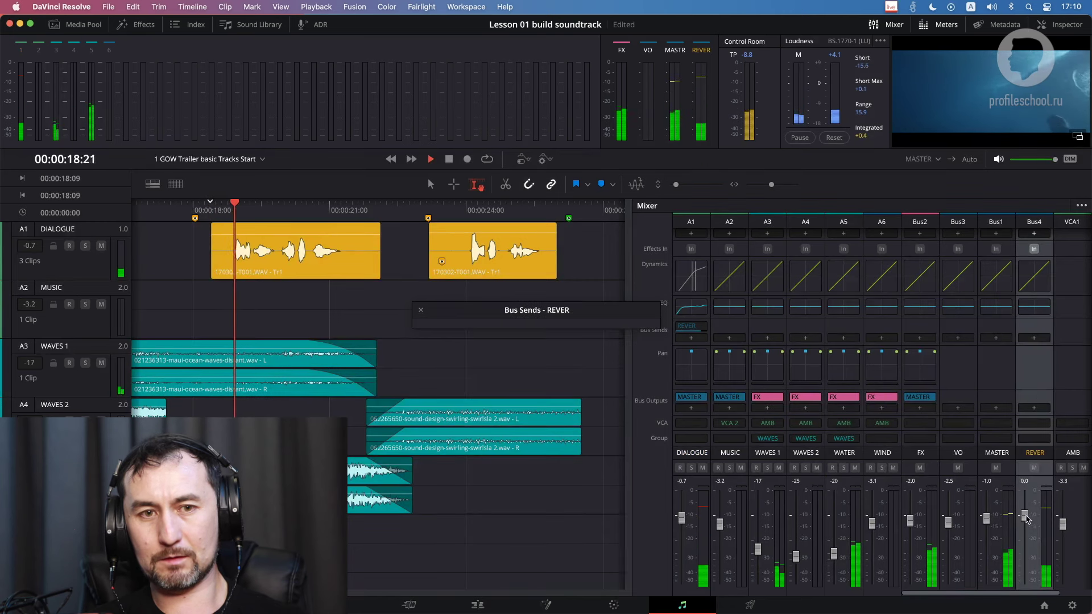
pyautogui.moveTo(1025, 518); pyautogui.dragTo(1026, 516)
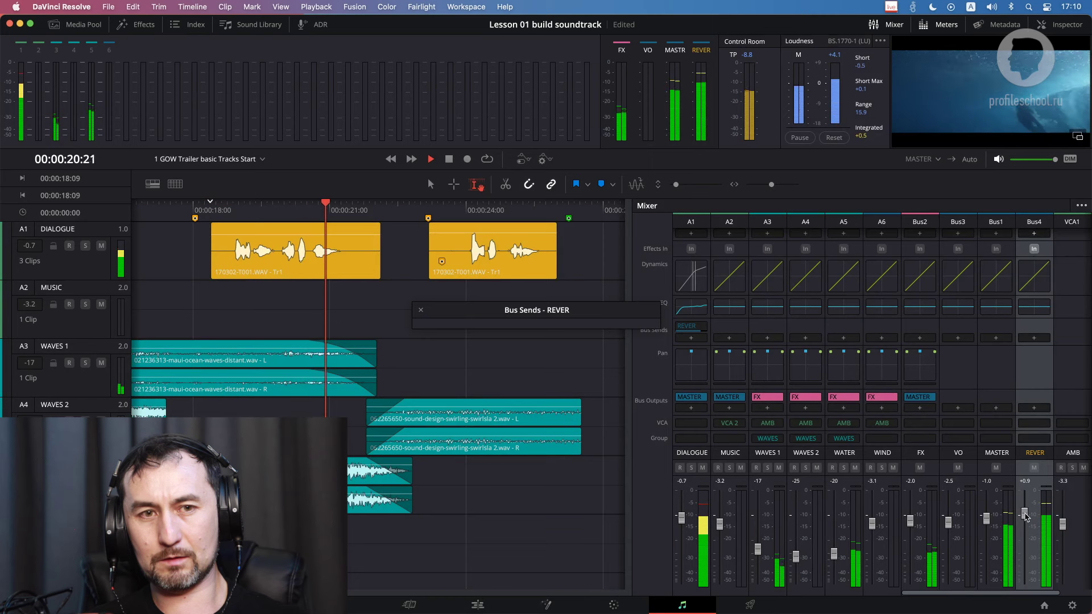
pyautogui.press('space')
# Re-enable the REVER bus reverb and close the send settings window
pyautogui.scroll(3, 1033, 292)
pyautogui.press('space')
pyautogui.press('space')
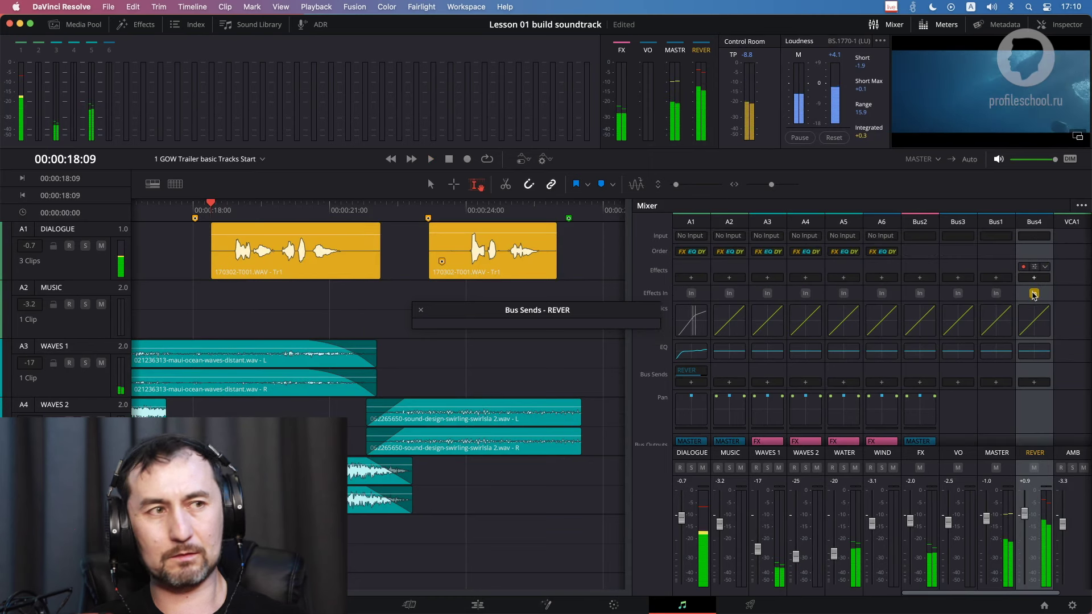
pyautogui.click(1034, 292)
pyautogui.press('space')
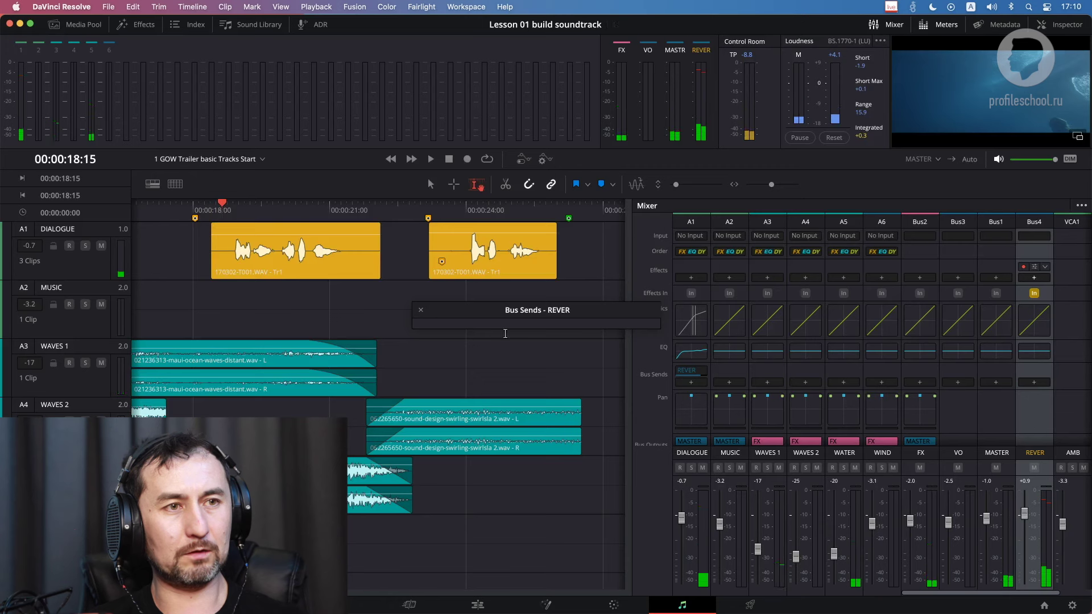
pyautogui.click(422, 311)
# Route the REVER bus output to MASTER, audition, and select the DIALOGUE track
pyautogui.press('space')
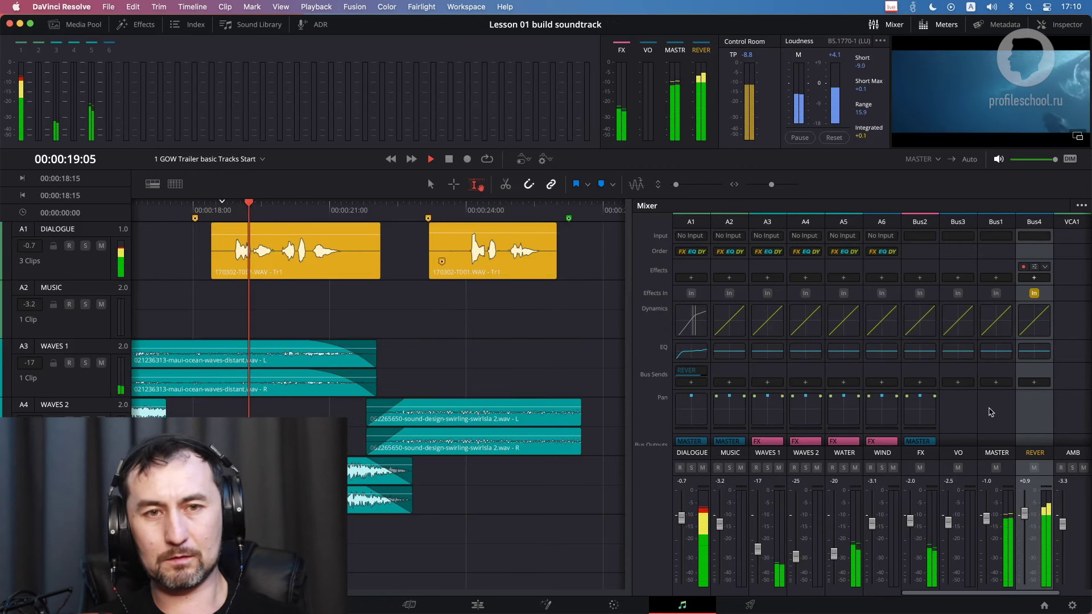
pyautogui.scroll(-2, 1038, 436)
pyautogui.press('space')
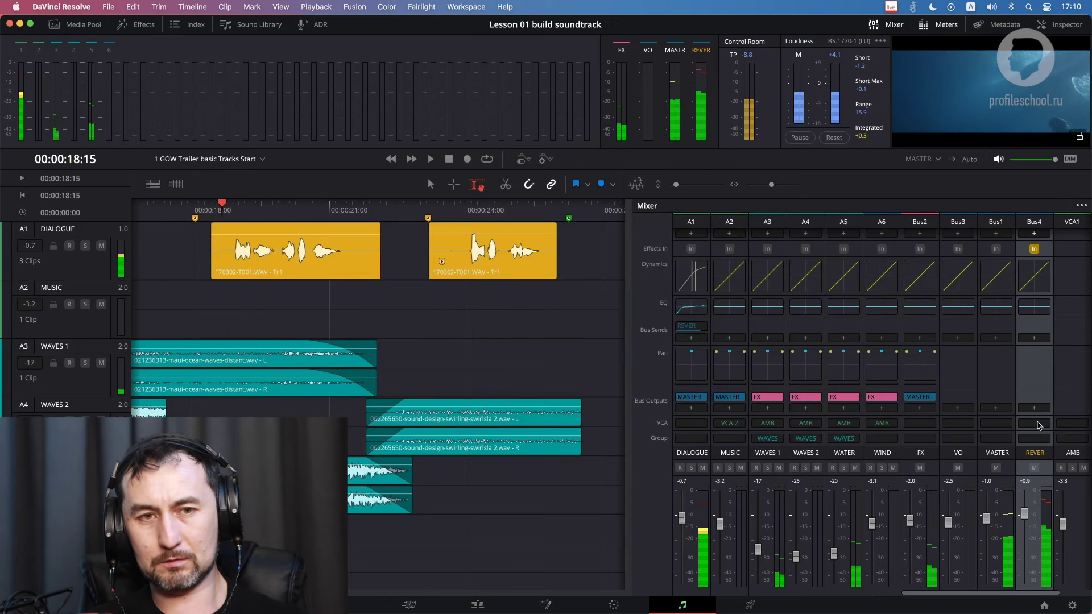
pyautogui.click(1034, 408)
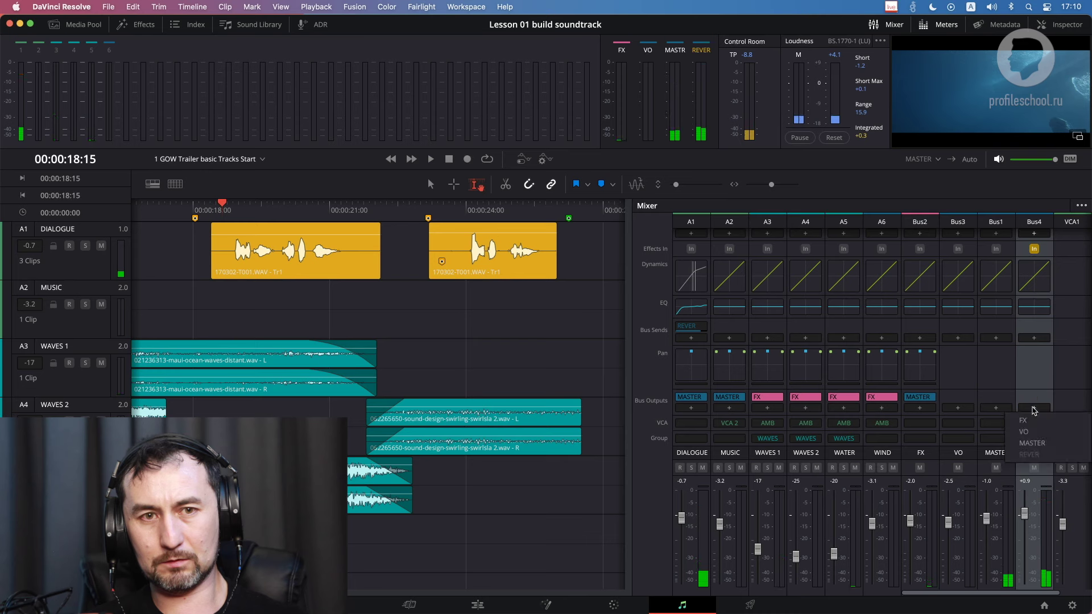
pyautogui.click(1041, 444)
pyautogui.press('space')
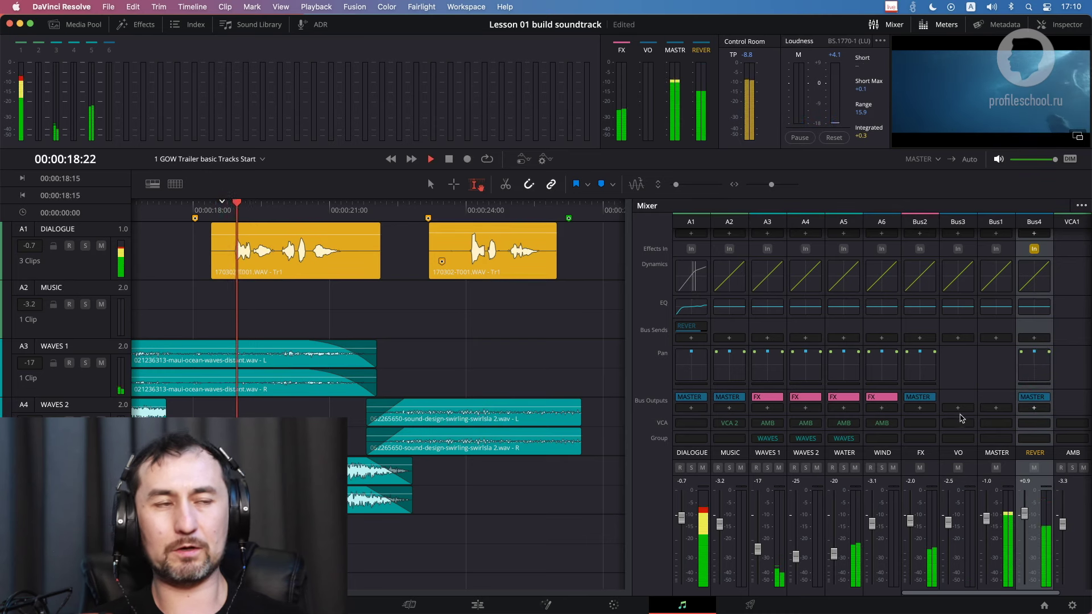
pyautogui.press('space')
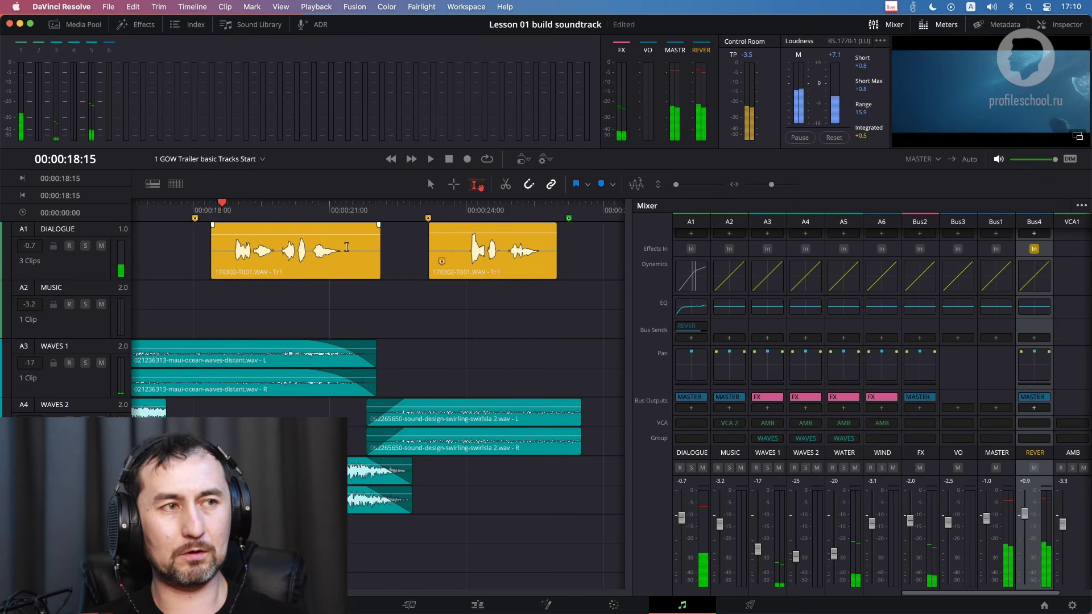
pyautogui.click(287, 238)
# From 00:00:18:09, lower DIALOGUE's send to REVER to -12 while playing, then close Bus Sends
pyautogui.click(234, 225)
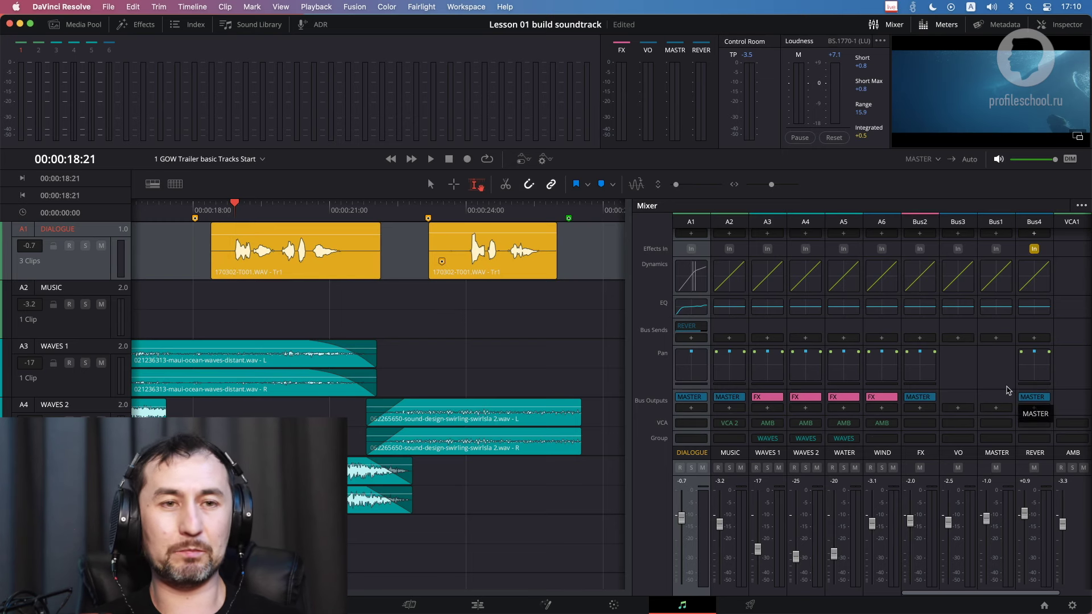
pyautogui.moveTo(227, 211); pyautogui.dragTo(216, 212)
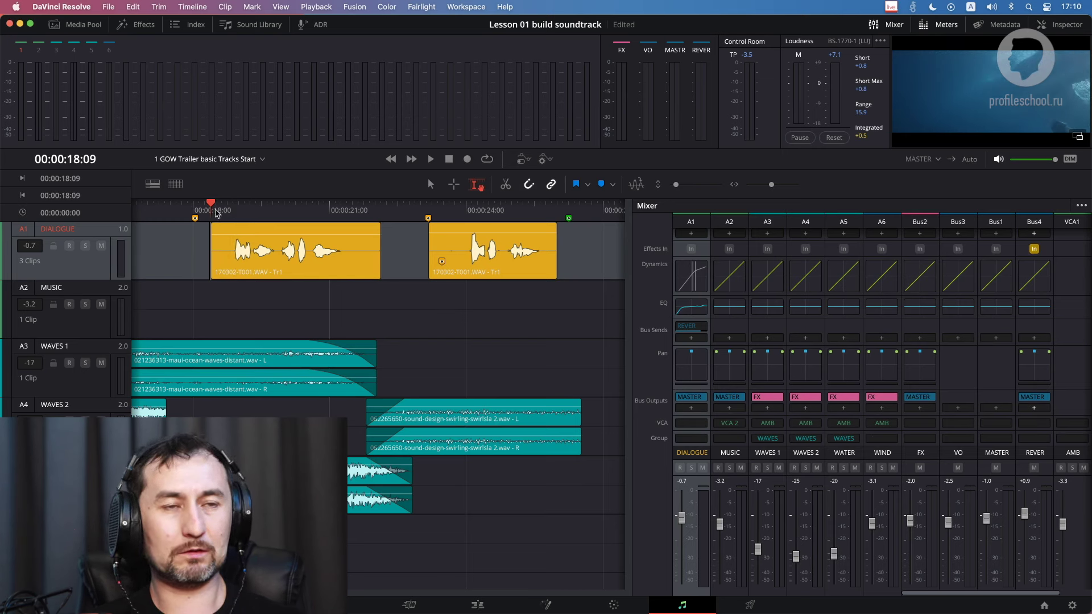
pyautogui.scroll(2, 1065, 290)
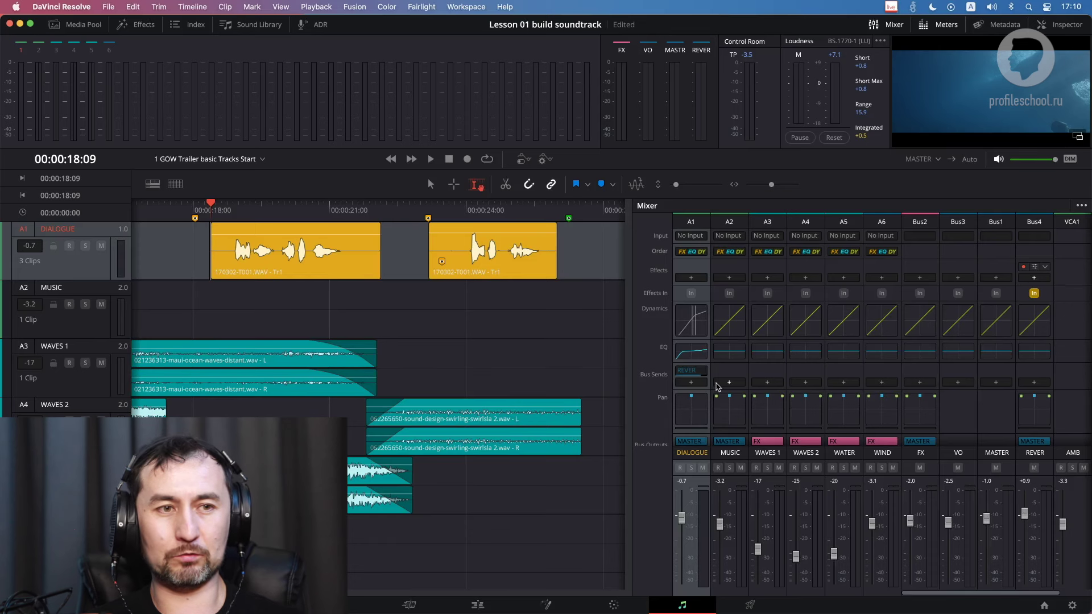
pyautogui.click(688, 376)
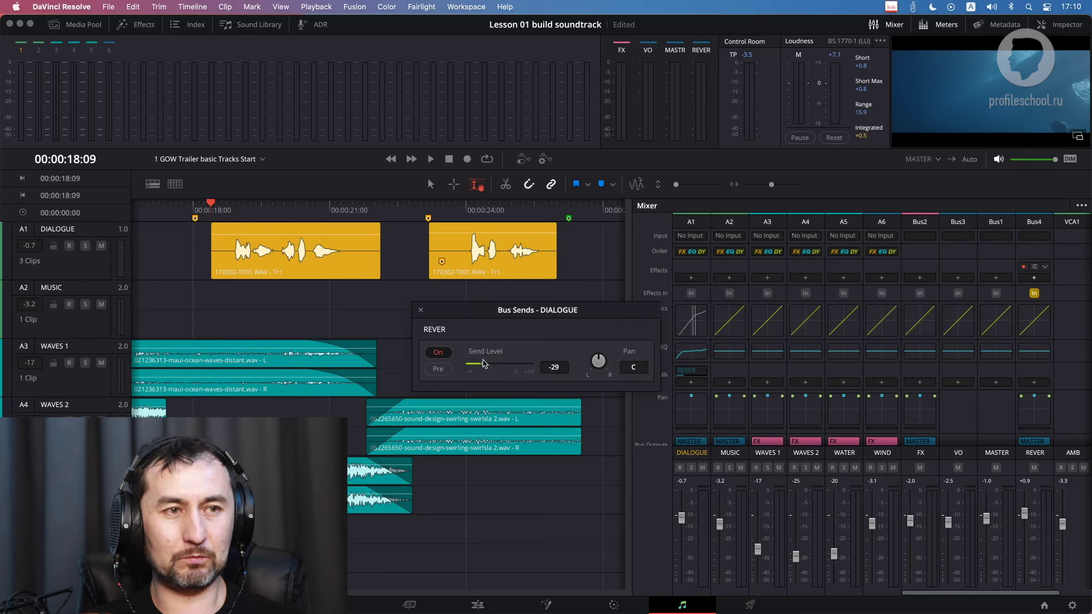
pyautogui.press('space')
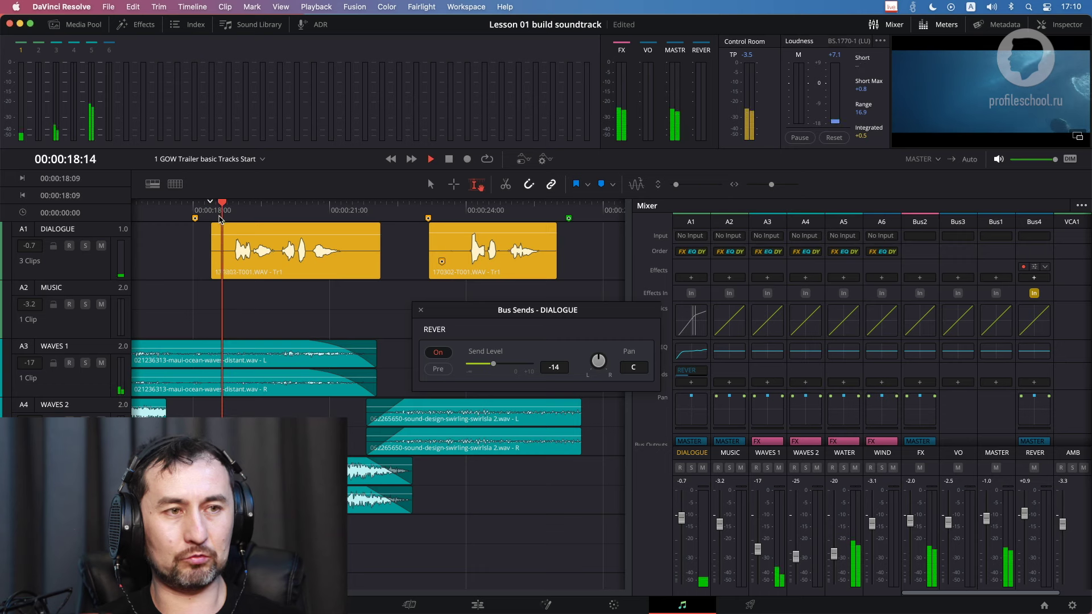
pyautogui.moveTo(493, 364); pyautogui.dragTo(491, 365)
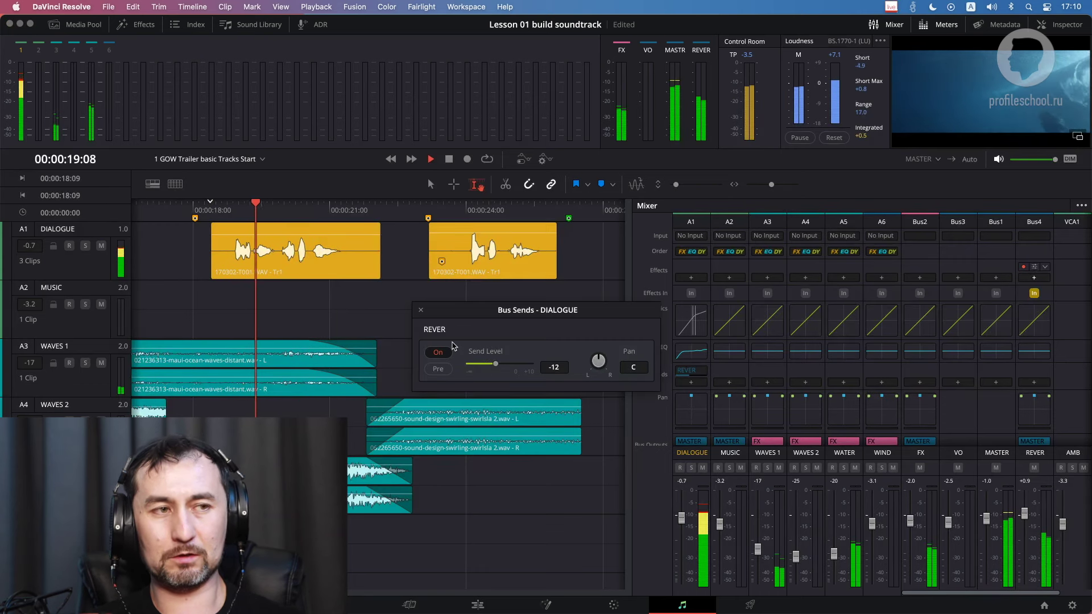
pyautogui.press('space')
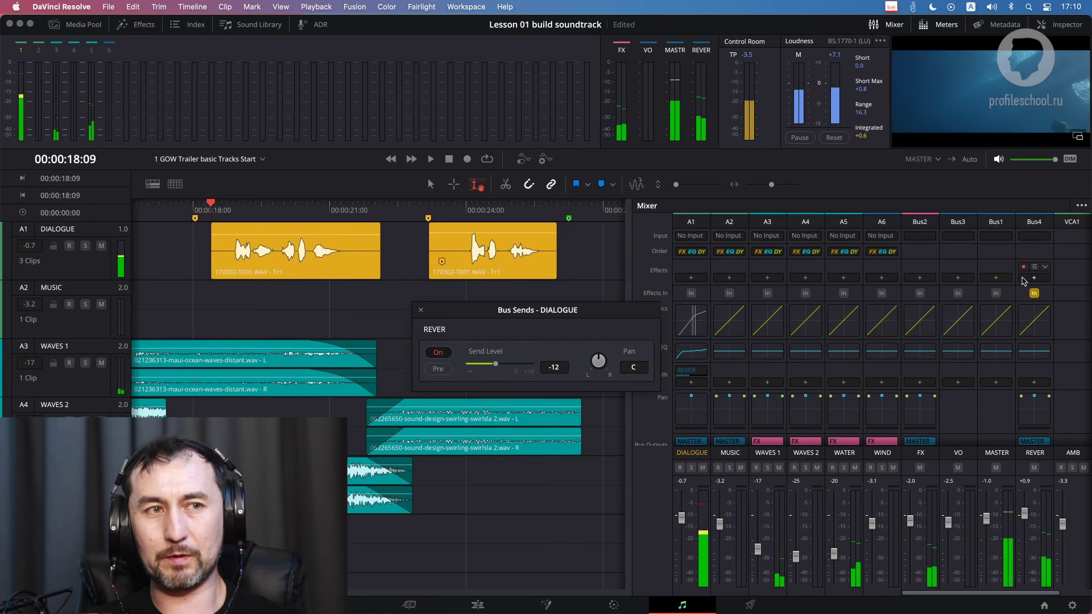
pyautogui.click(420, 310)
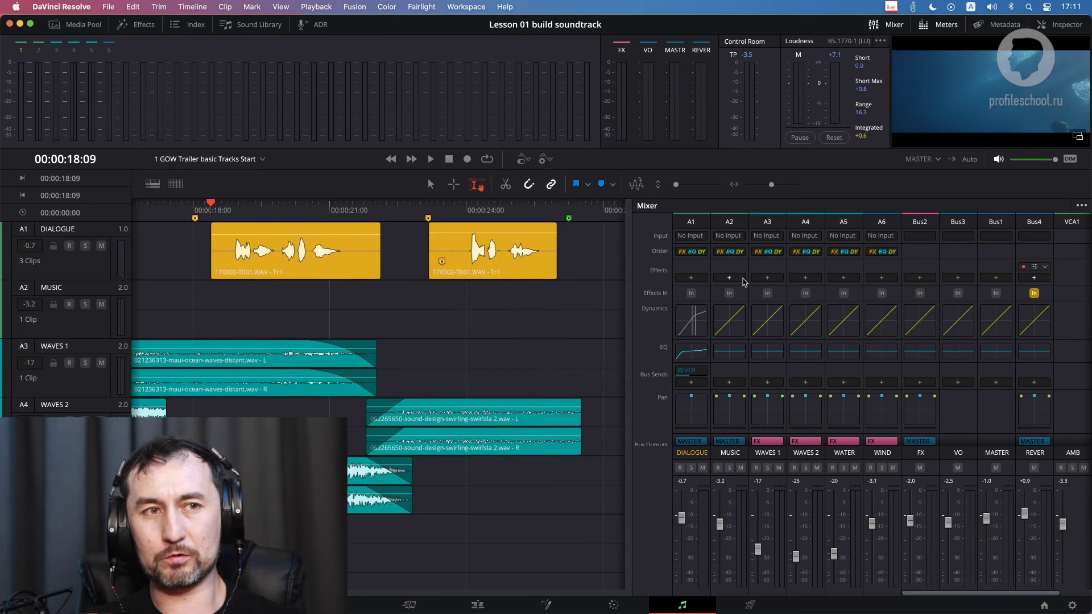
pyautogui.click(692, 278)
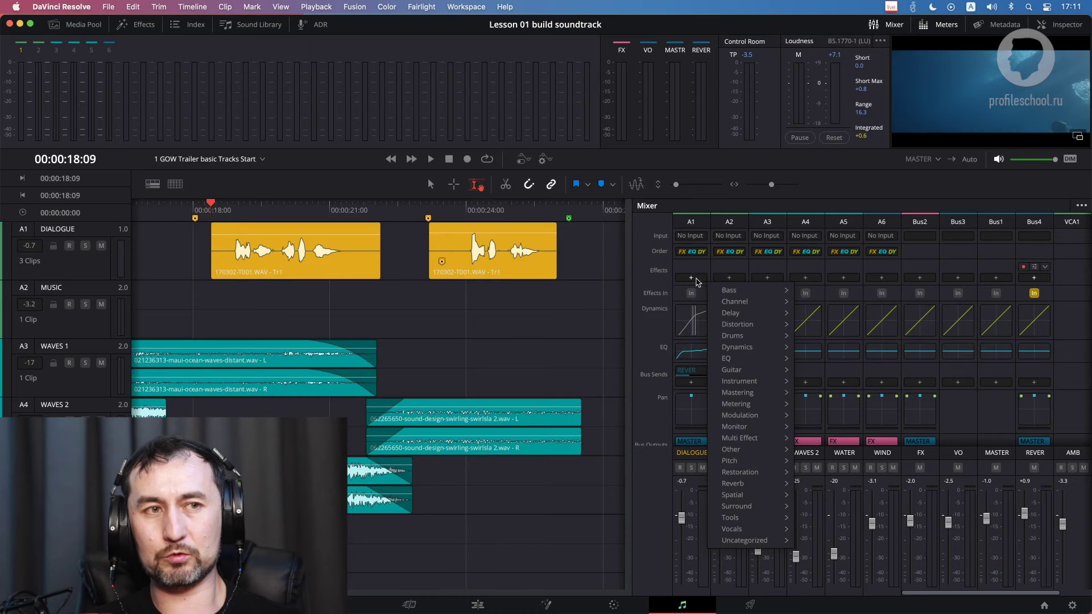
pyautogui.click(654, 274)
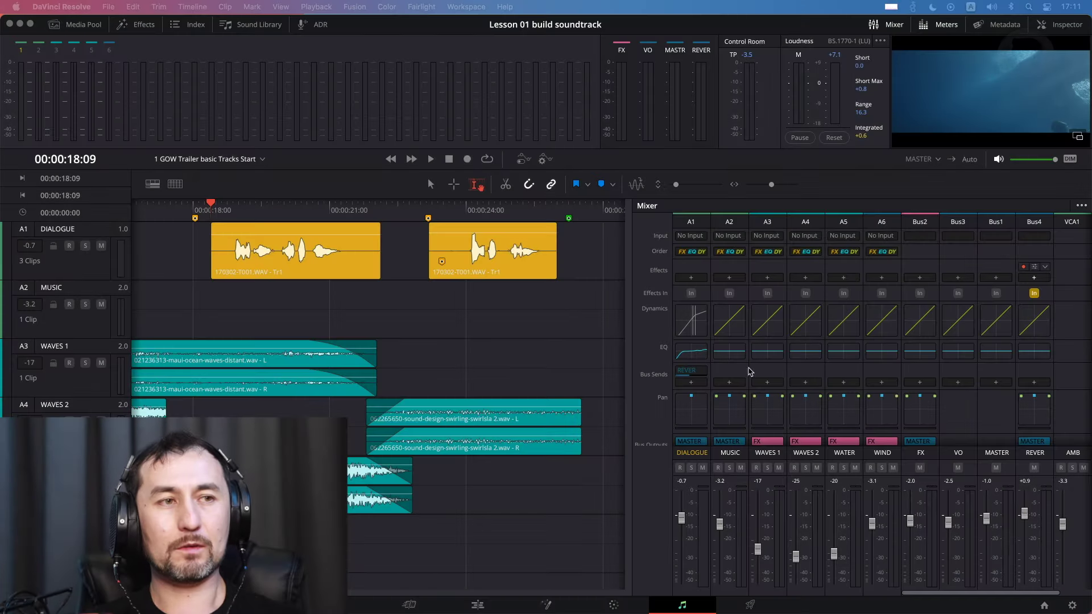
# Lower the REVER fader to -4.1, audition the first dialogue line, and widen the timeline
pyautogui.click(486, 310)
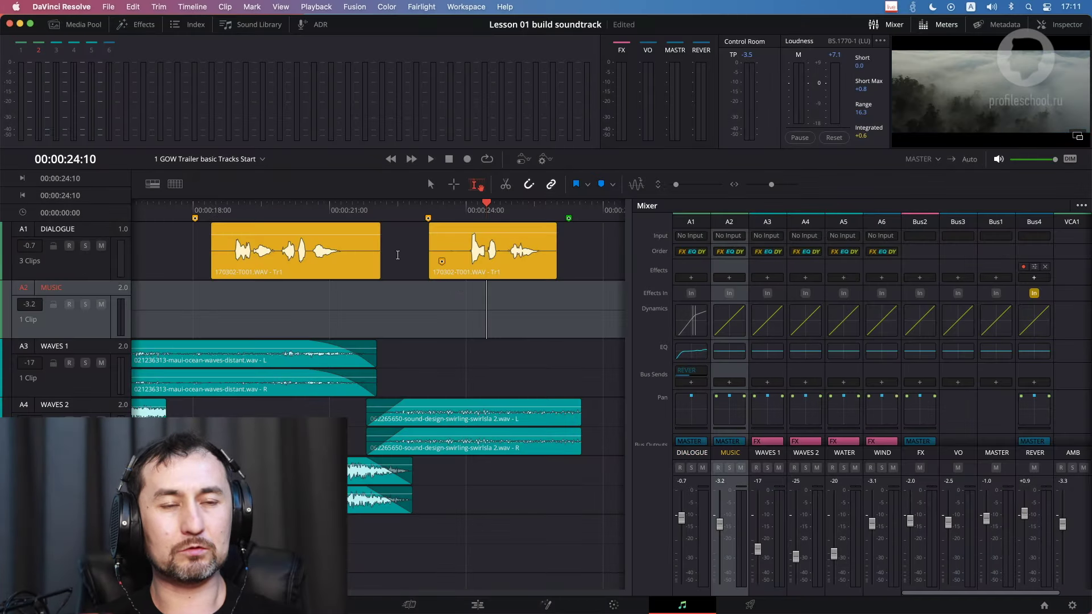
pyautogui.click(1027, 515)
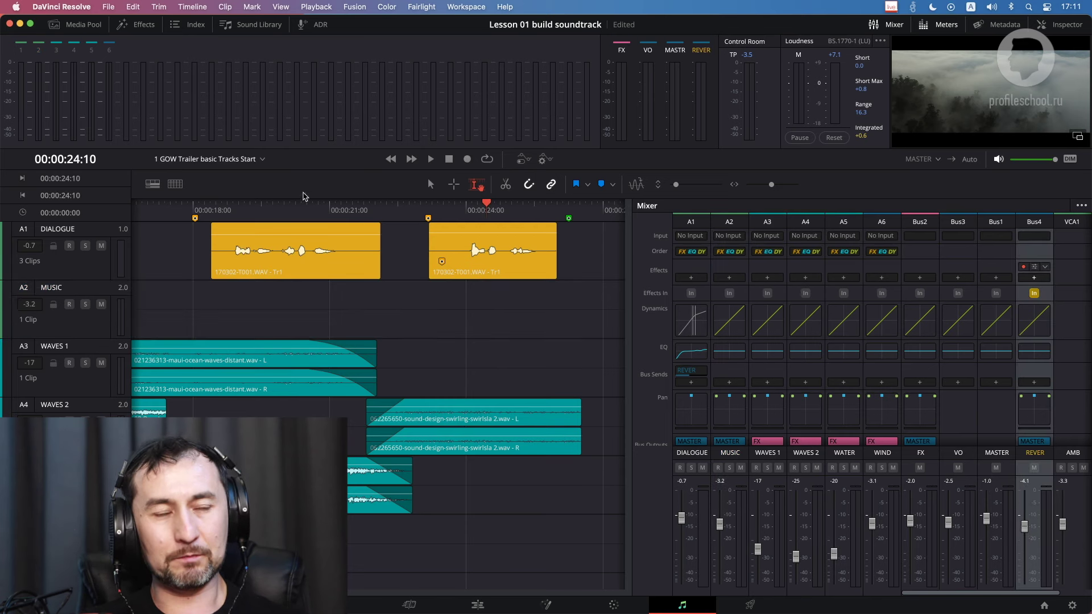
pyautogui.click(210, 205)
pyautogui.press('space')
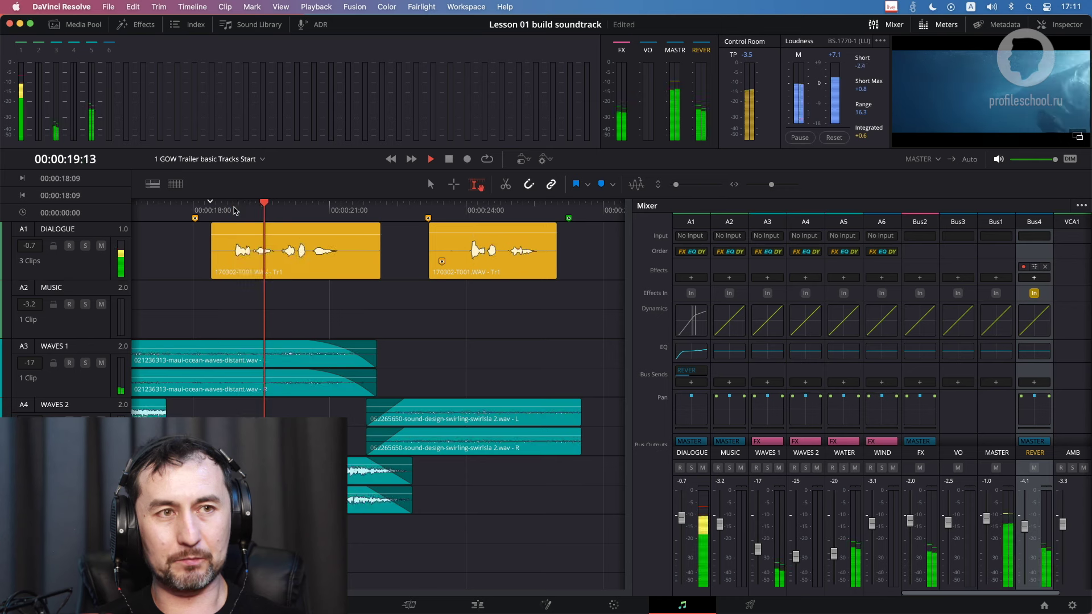
pyautogui.press('space')
pyautogui.moveTo(630, 230)
pyautogui.mouseDown()
pyautogui.moveTo(723, 234)
pyautogui.moveTo(582, 234)
pyautogui.mouseUp()
pyautogui.moveTo(349, 279); pyautogui.dragTo(344, 281)
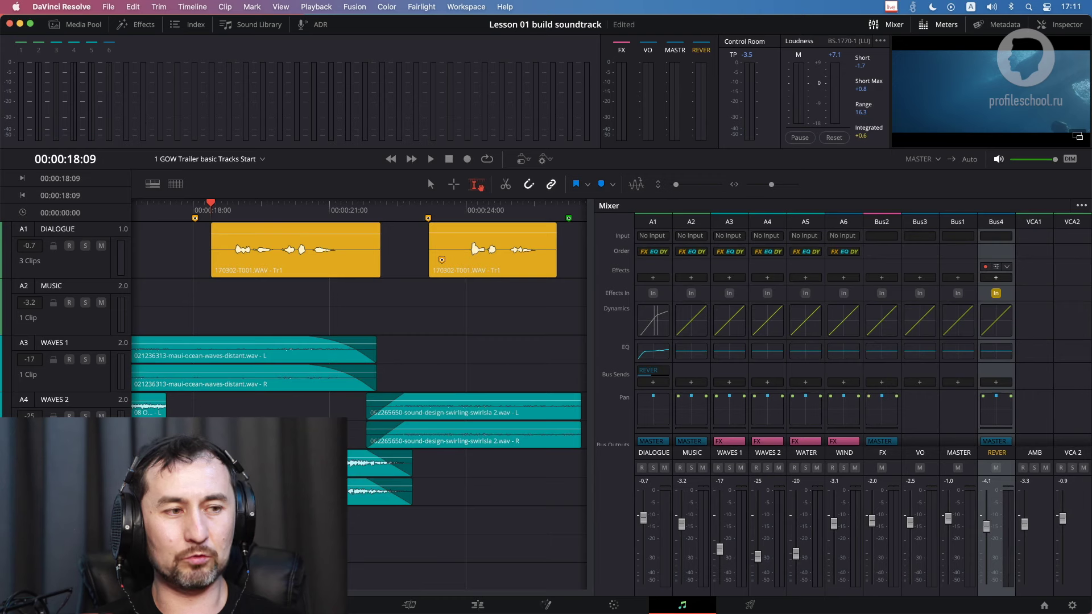
pyautogui.hscroll(-10, 205, 256)
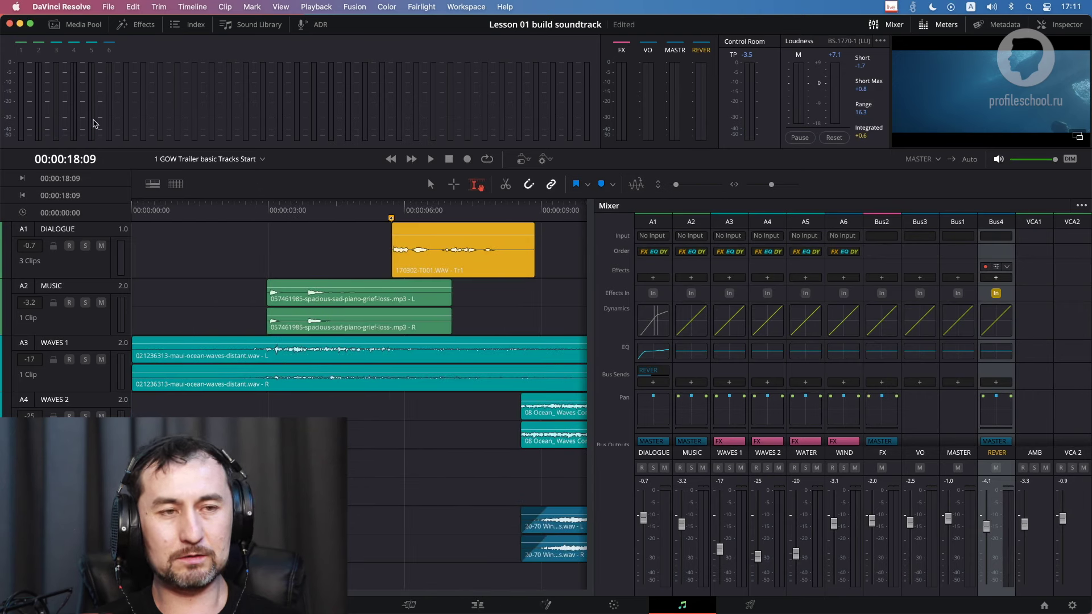
pyautogui.click(277, 230)
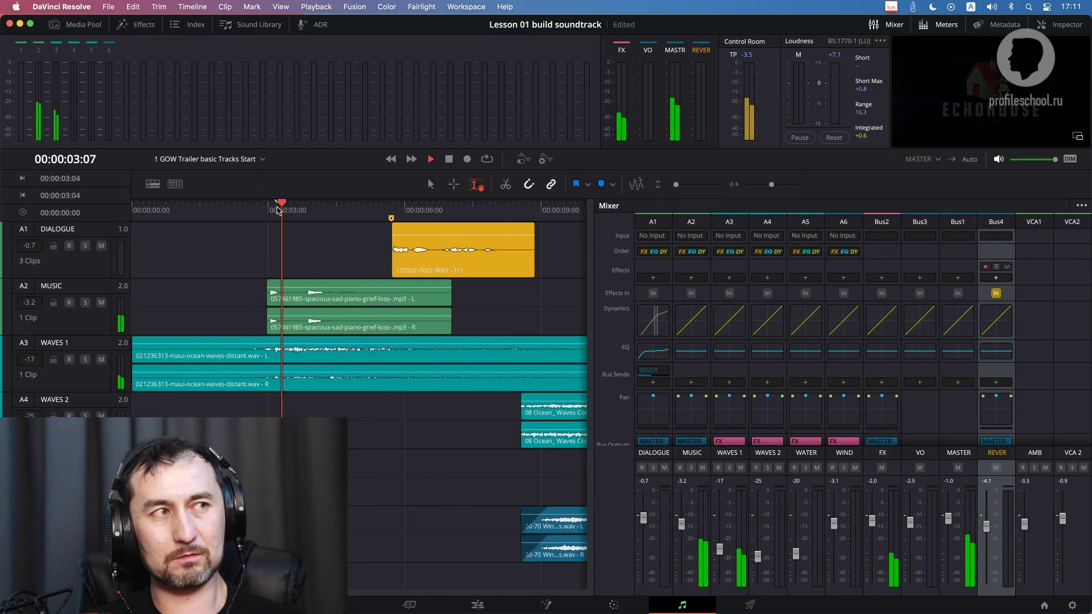
pyautogui.click(232, 222)
pyautogui.press('space')
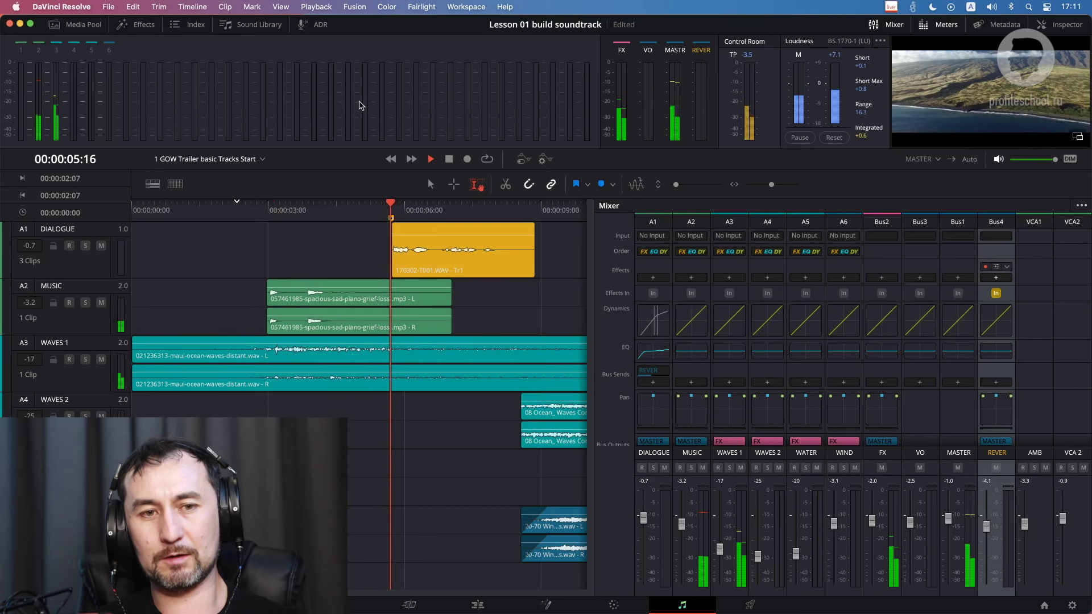
pyautogui.press('space')
pyautogui.click(664, 374)
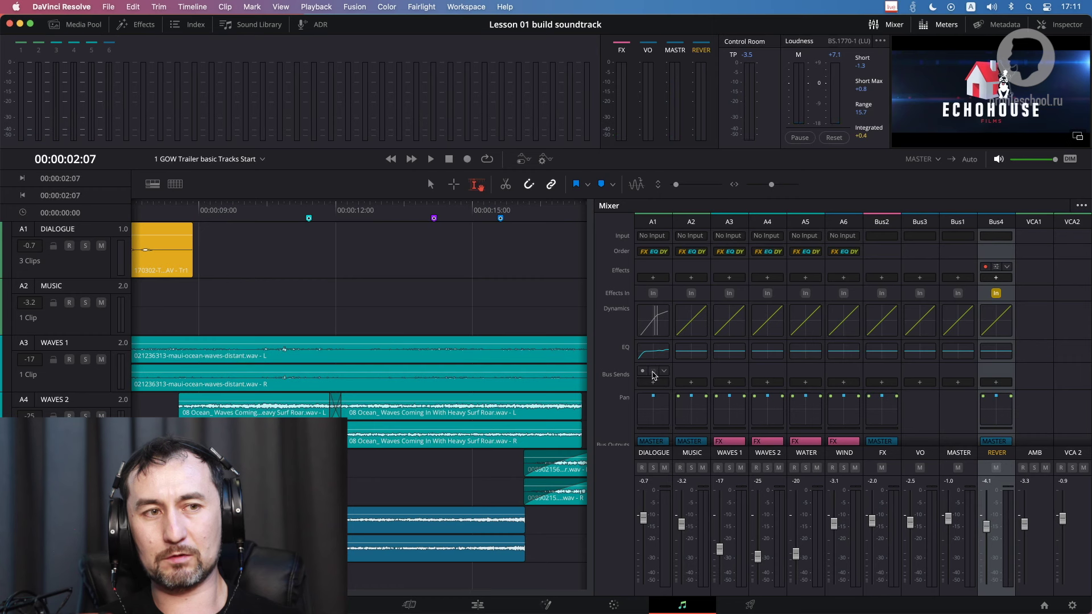
pyautogui.click(654, 374)
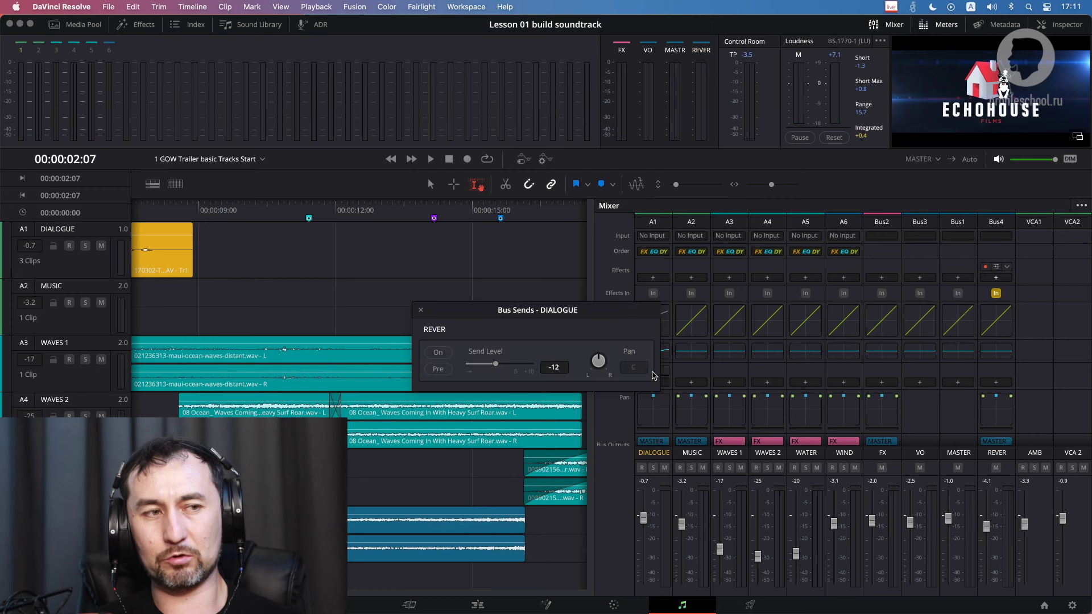
pyautogui.click(421, 311)
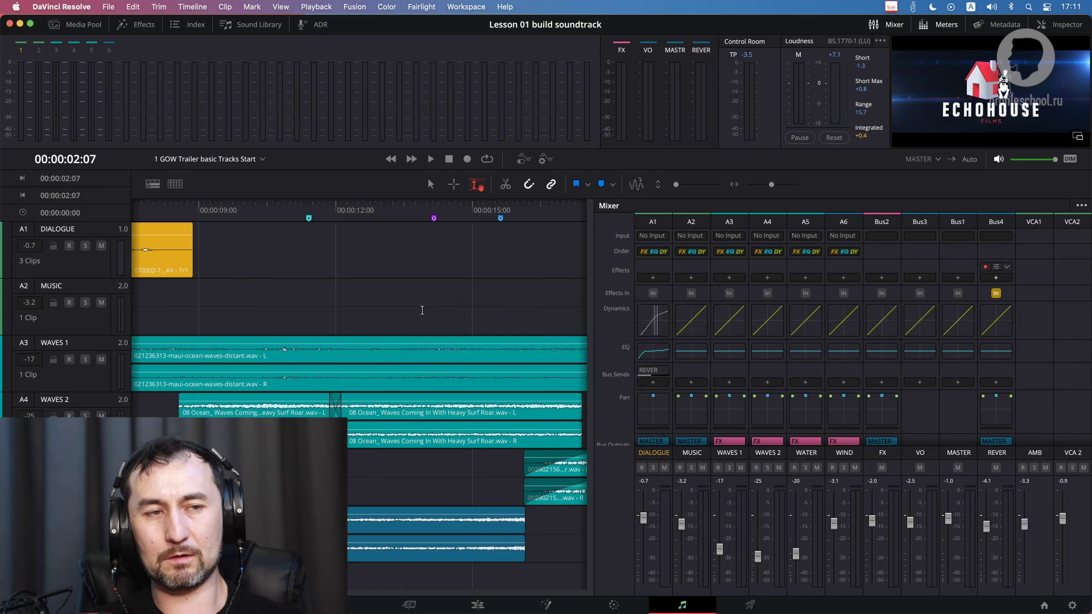
pyautogui.click(664, 373)
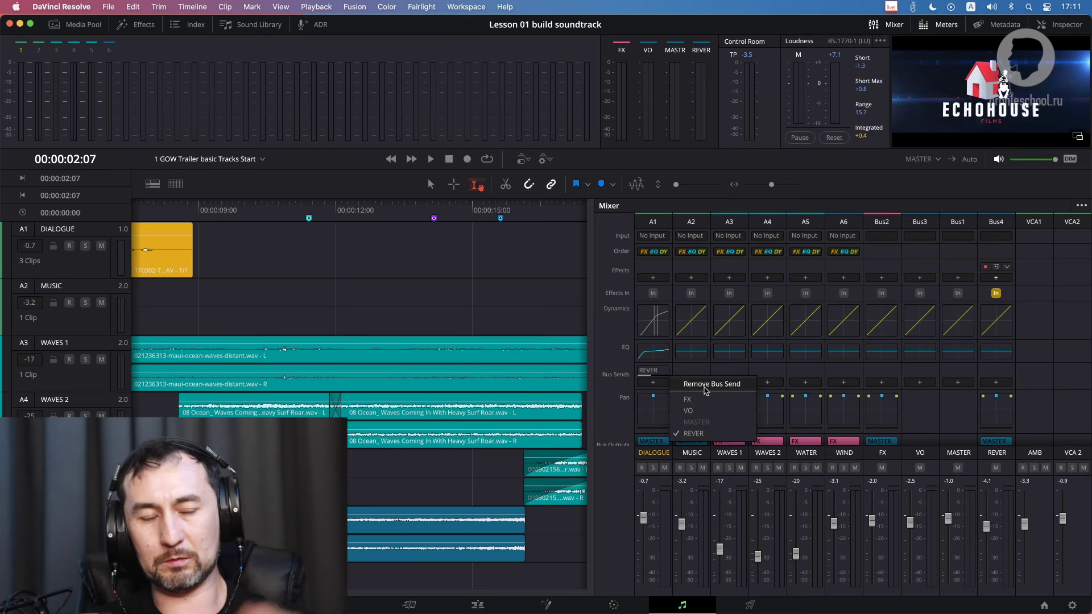
pyautogui.press('Escape')
pyautogui.click(654, 383)
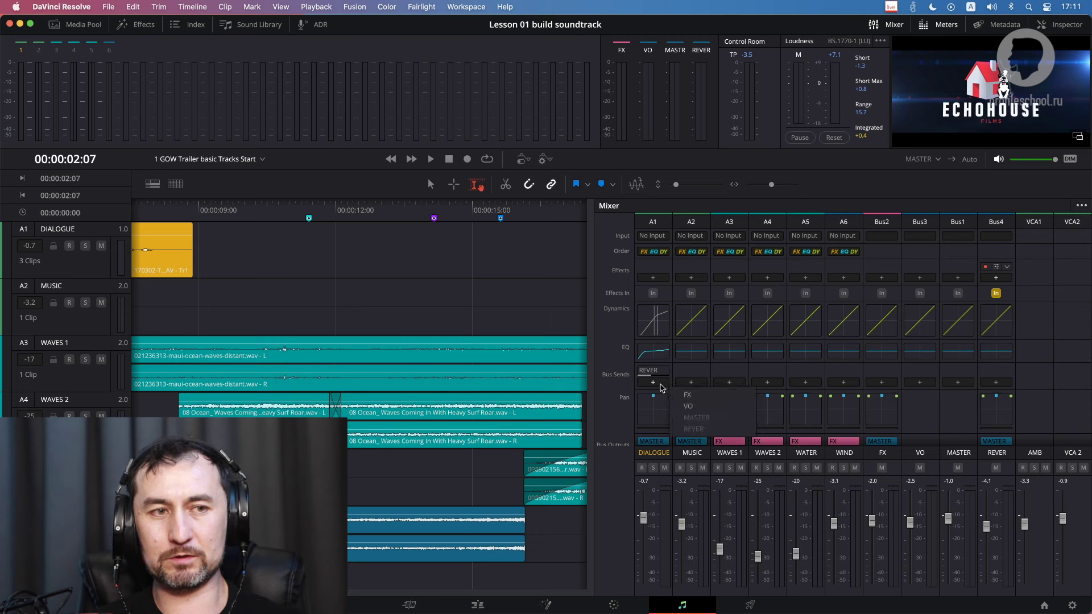
pyautogui.press('space')
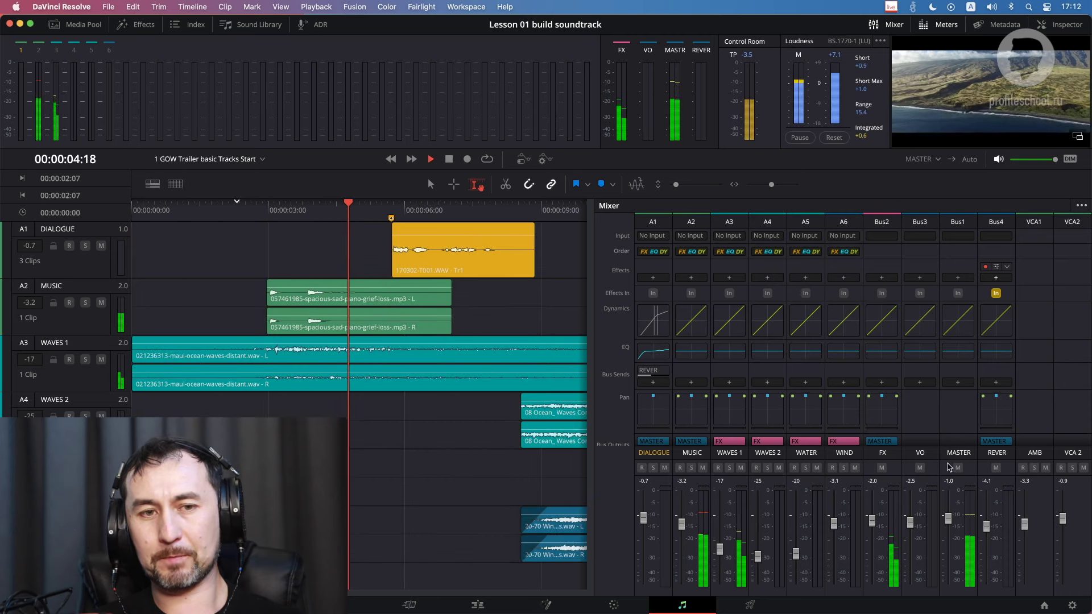
pyautogui.press('space')
pyautogui.click(682, 525)
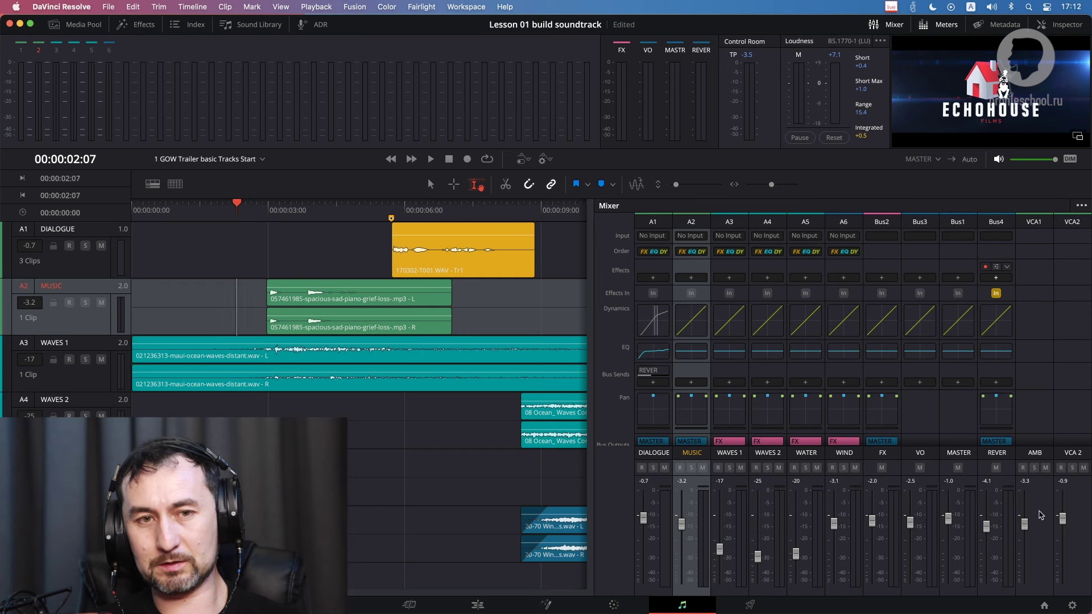
# Lower the MASTER fader during playback, first to -7.8 and then to -19
pyautogui.press('space')
pyautogui.moveTo(949, 518); pyautogui.dragTo(951, 540)
pyautogui.press('space')
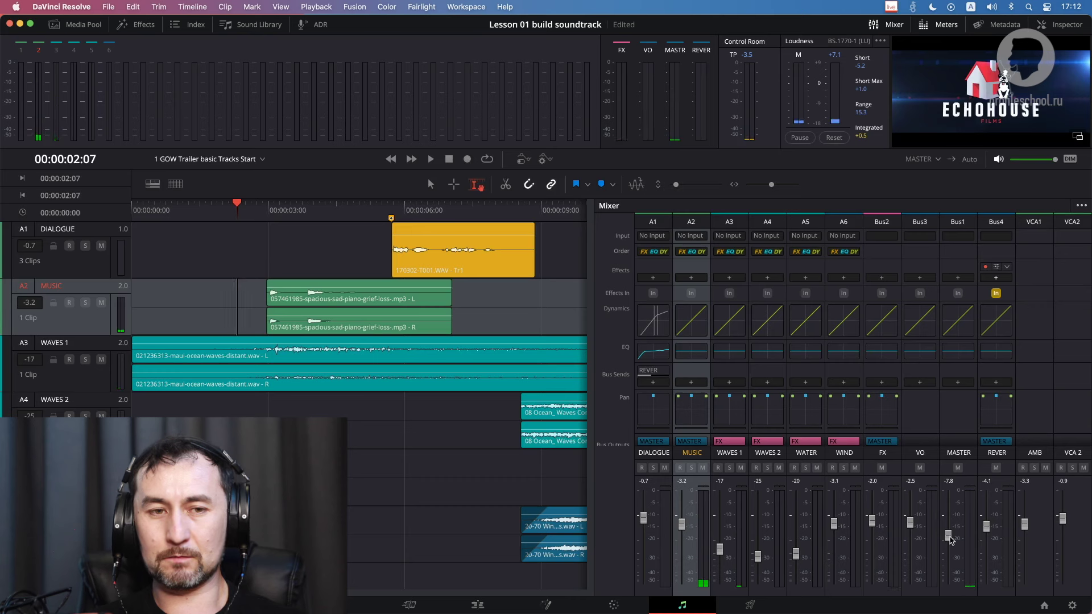
pyautogui.moveTo(949, 536); pyautogui.dragTo(953, 550)
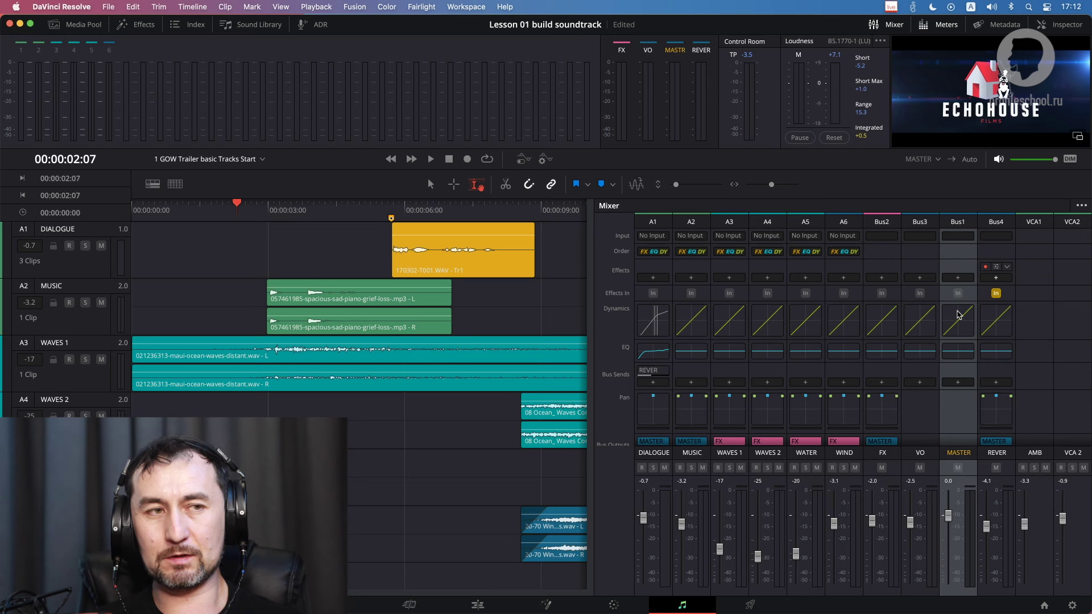
# Play from 00:00:07:18 and raise the AMB group and WATER faders with linked wave tracks
pyautogui.press('space')
pyautogui.press('space')
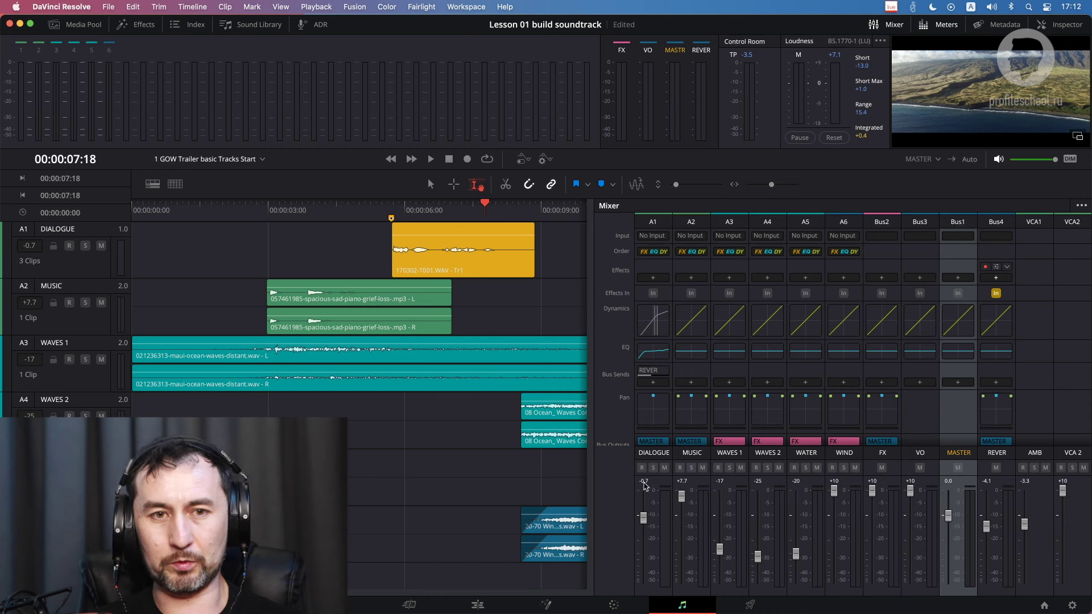
pyautogui.moveTo(1028, 526); pyautogui.dragTo(1034, 462)
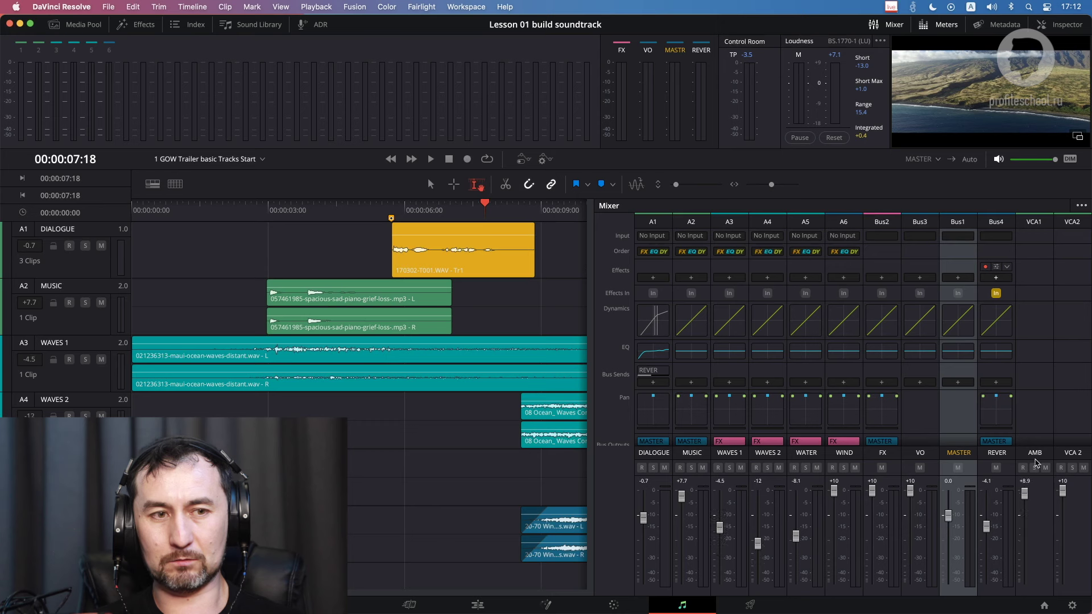
pyautogui.moveTo(790, 540); pyautogui.dragTo(794, 441)
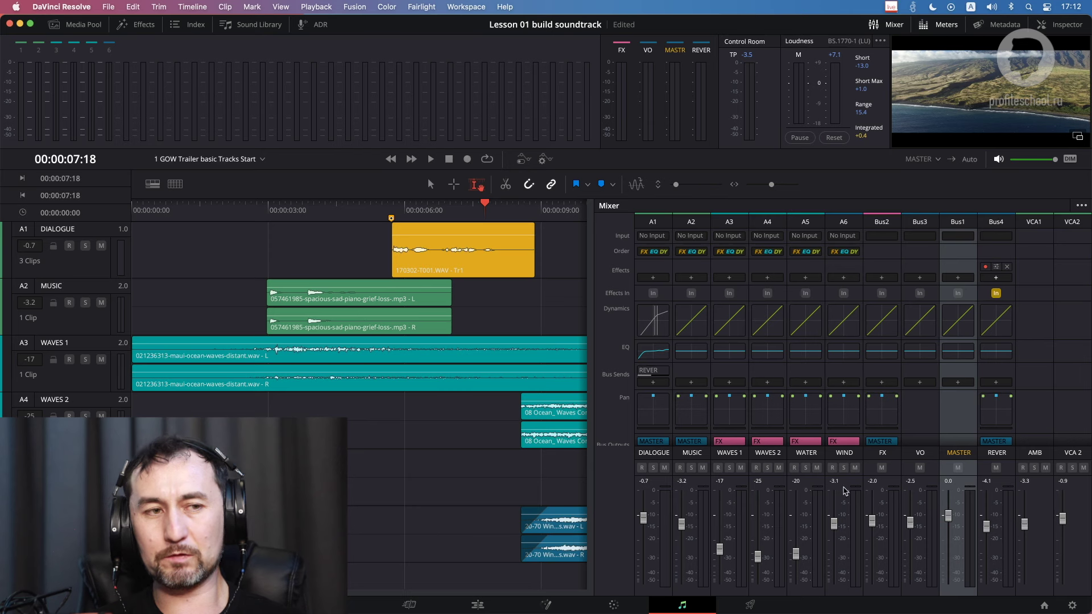
pyautogui.doubleClick(663, 407)
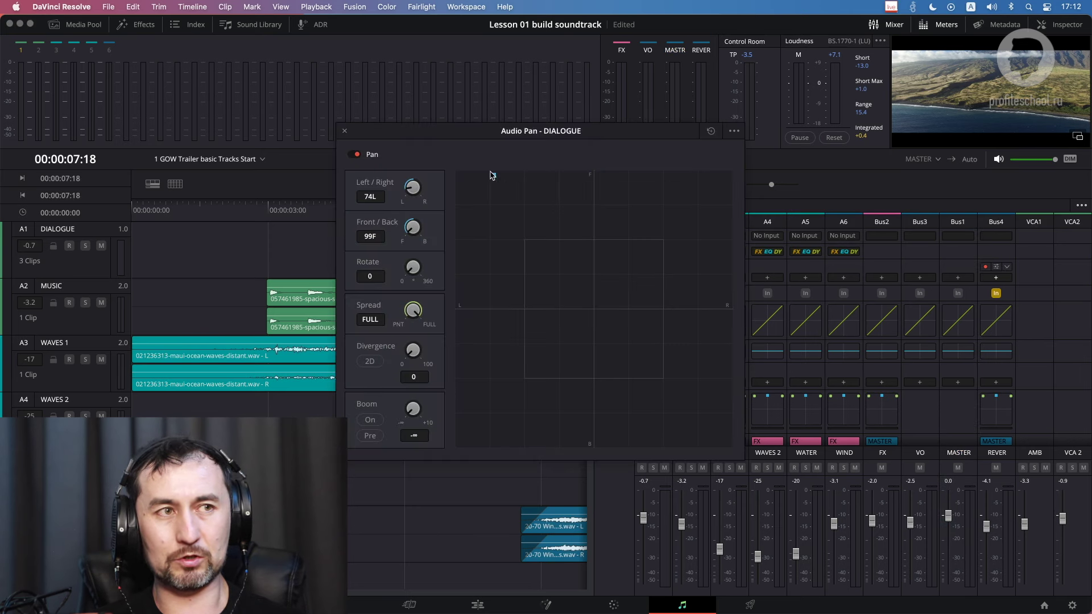
pyautogui.click(347, 130)
pyautogui.click(392, 210)
pyautogui.press('space')
pyautogui.press('space')
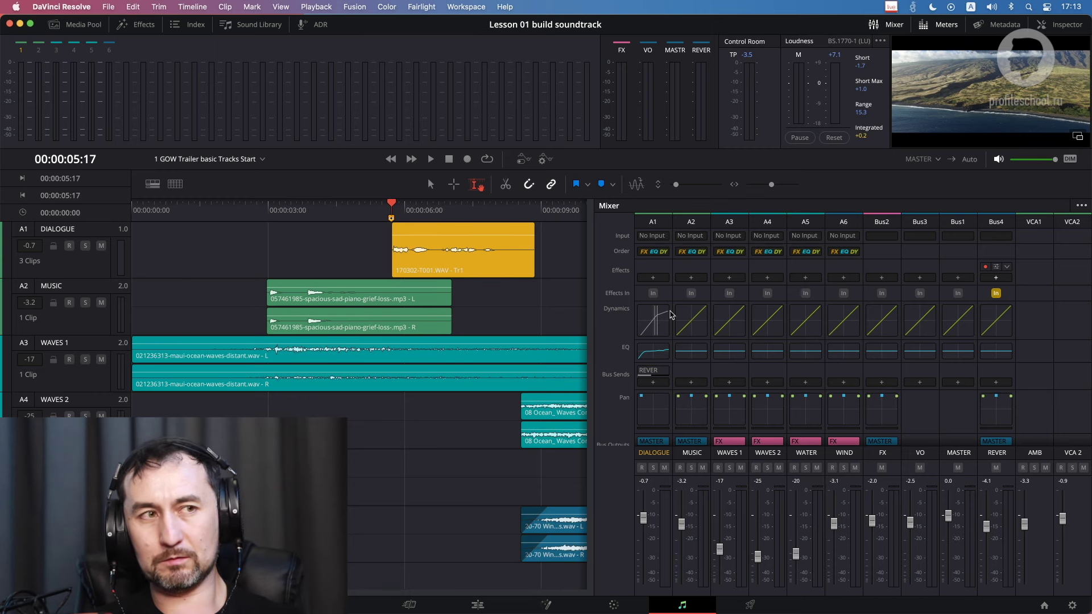
pyautogui.click(555, 223)
pyautogui.press('space')
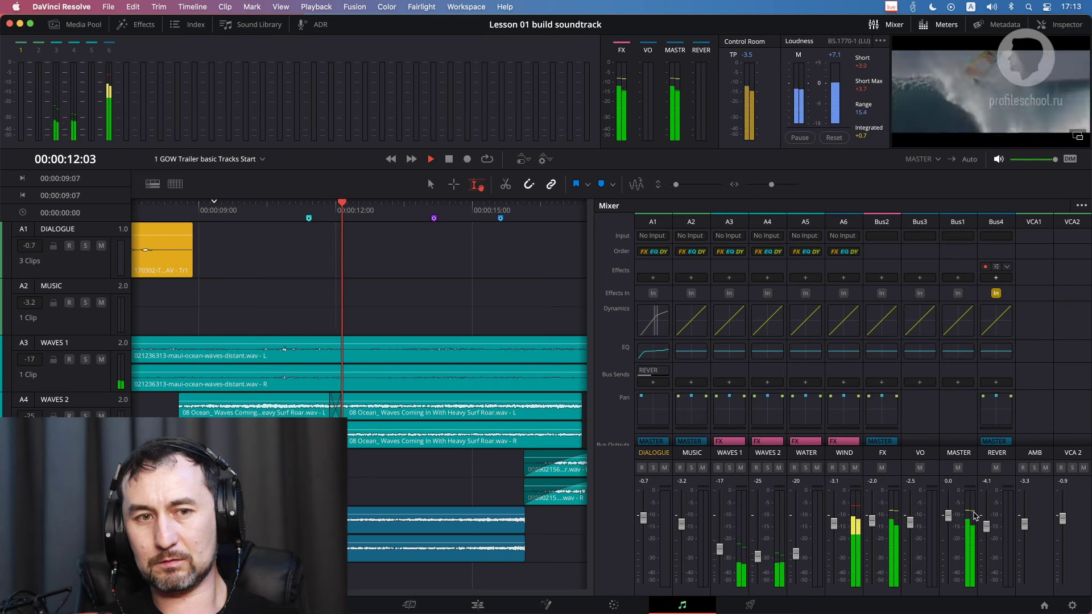
pyautogui.click(974, 515)
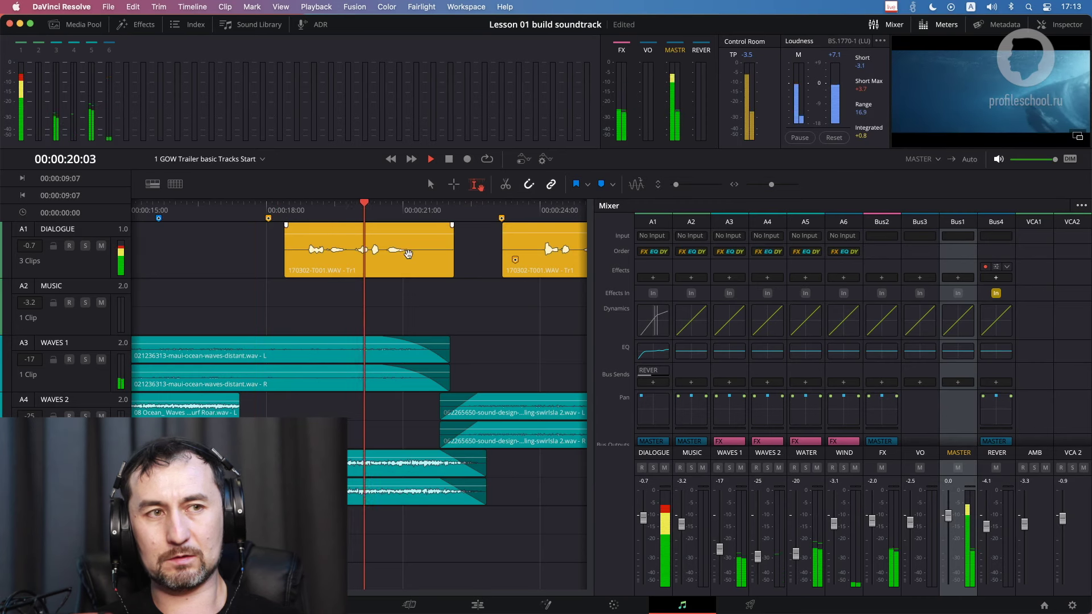
pyautogui.press('space')
# Pan DIALOGUE to centre at 99F front, save the project, and play from near 18:09
pyautogui.doubleClick(647, 409)
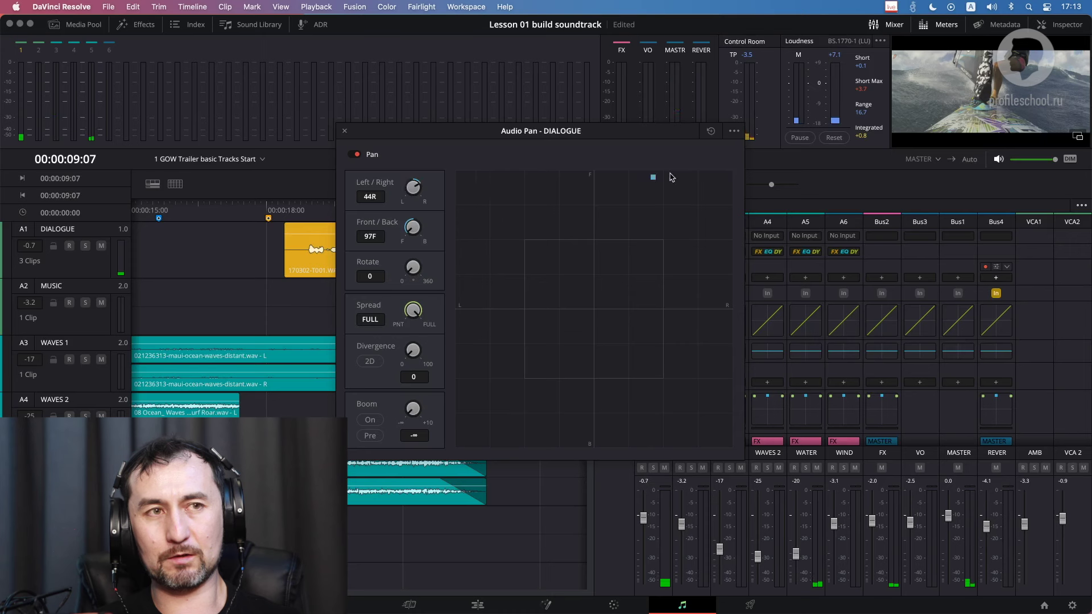
pyautogui.moveTo(458, 174); pyautogui.dragTo(707, 162)
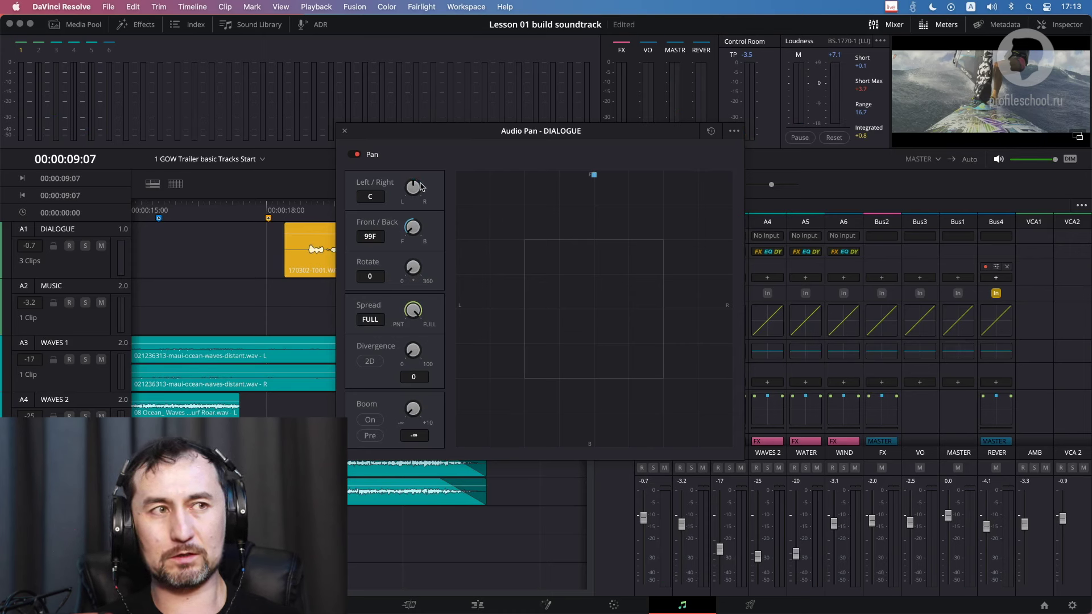
pyautogui.press('super+s')
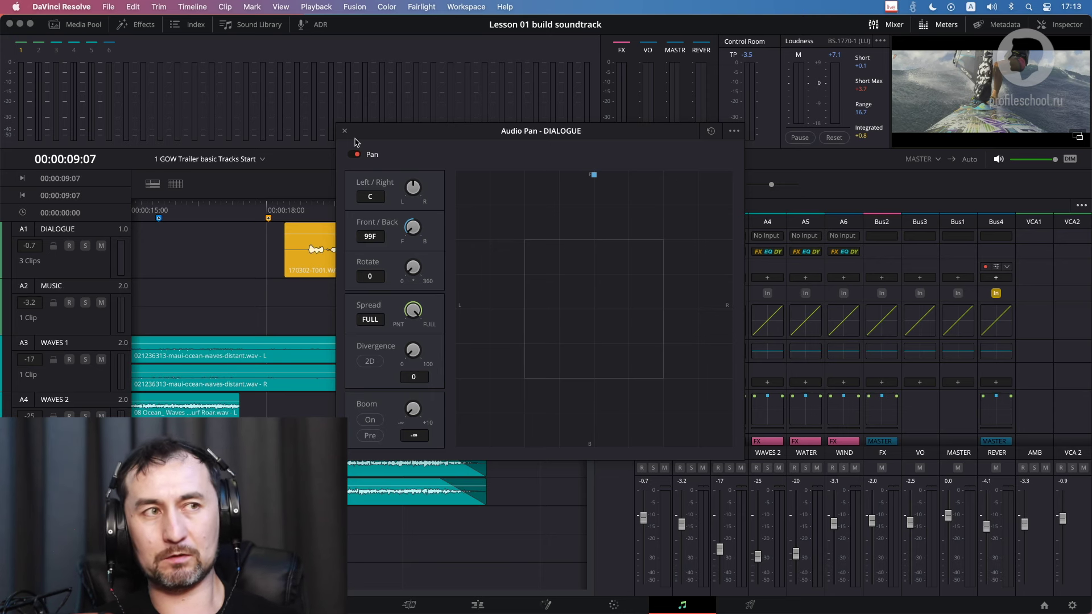
pyautogui.click(344, 131)
pyautogui.click(286, 212)
pyautogui.press('space')
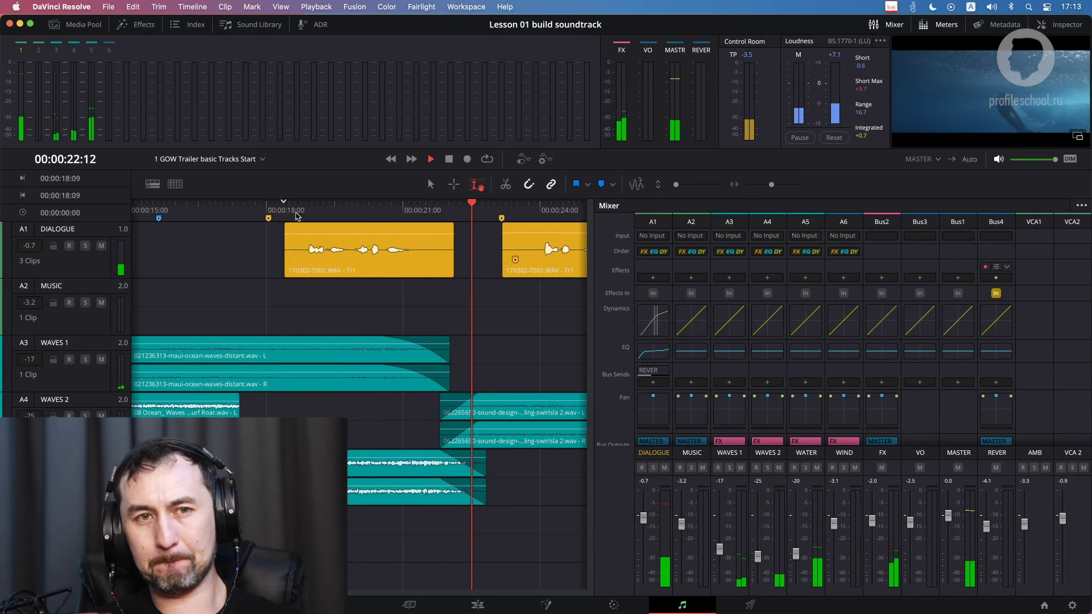
# Boost WAVES 1 and its linked tracks to +10, auditioning from 18:09
pyautogui.press('space')
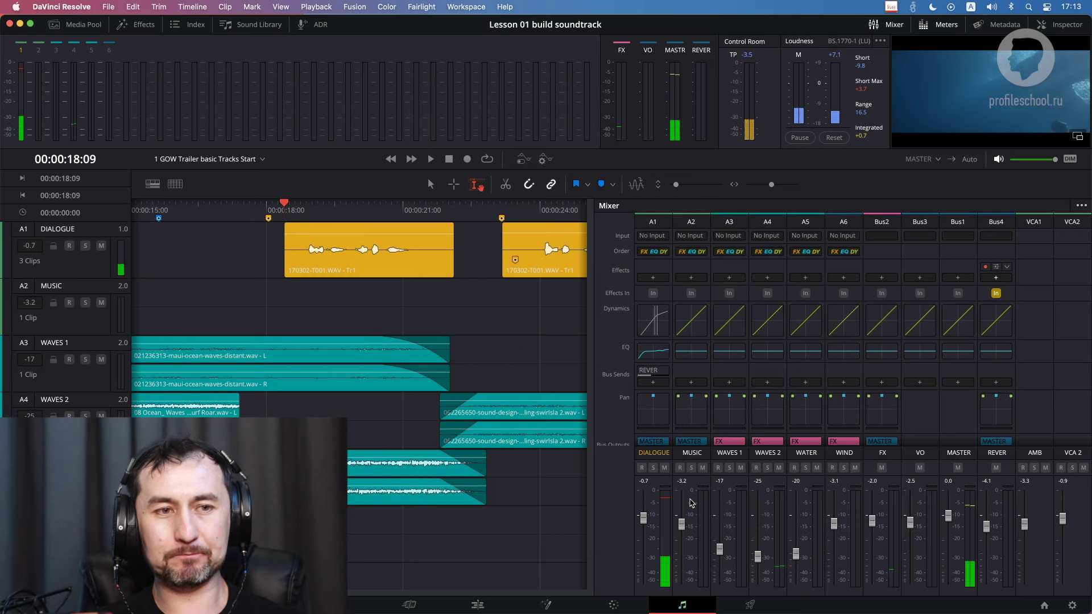
pyautogui.moveTo(720, 549); pyautogui.dragTo(720, 490)
pyautogui.press('space')
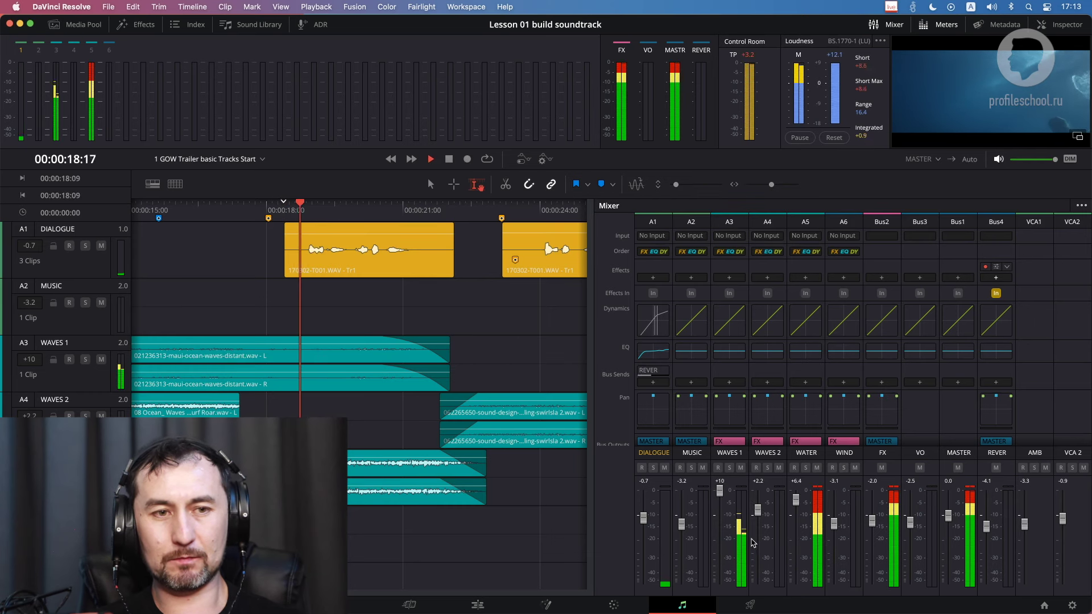
pyautogui.press('space')
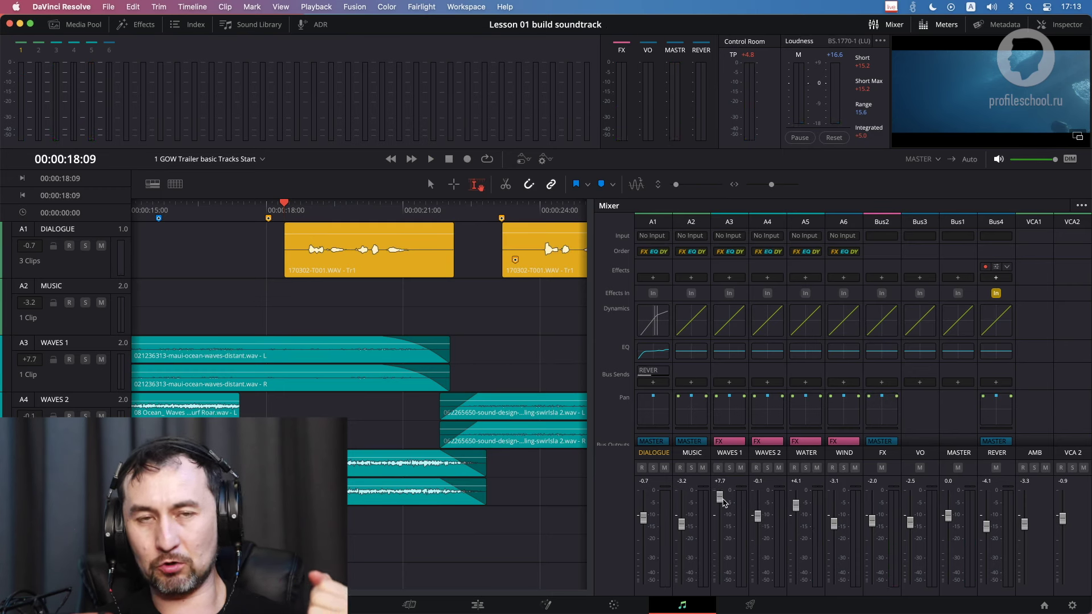
pyautogui.moveTo(720, 496); pyautogui.dragTo(726, 497)
pyautogui.click(719, 525)
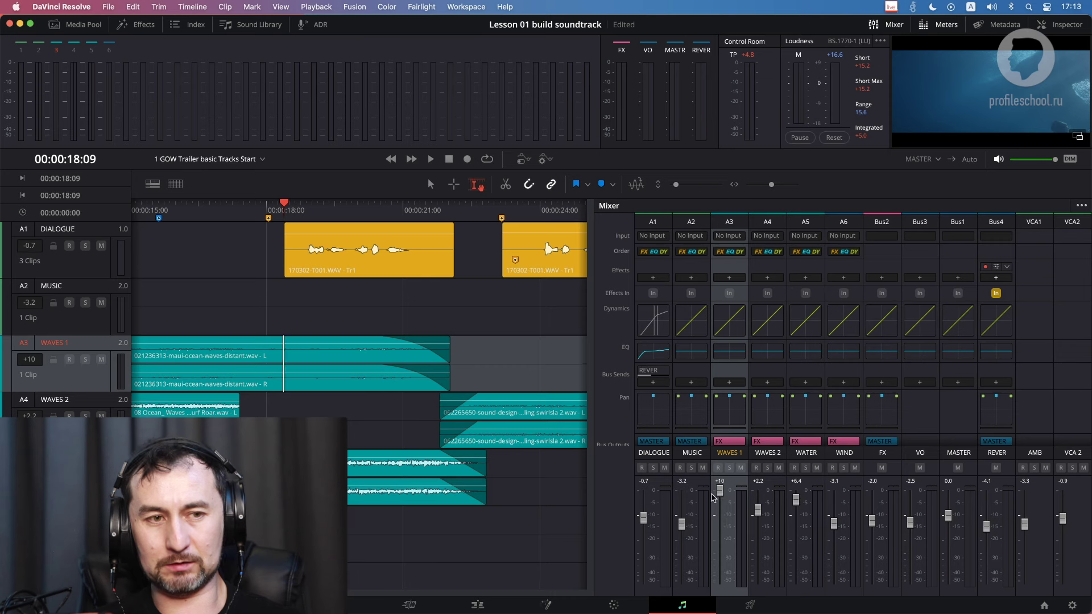
pyautogui.press('space')
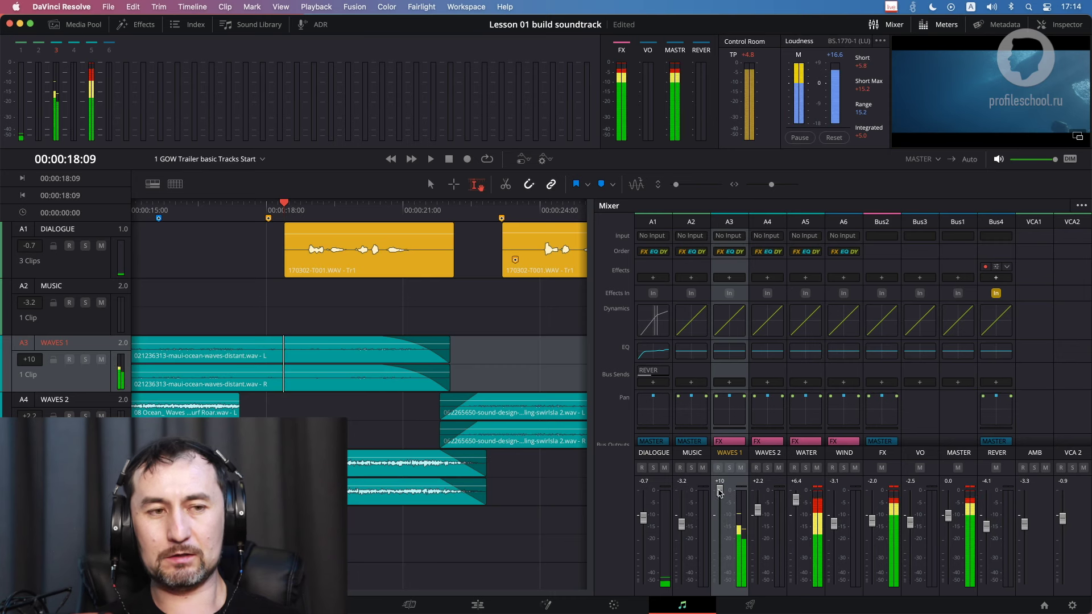
# Raise the DIALOGUE fader to +10 and play the section to check the balance
pyautogui.moveTo(644, 517); pyautogui.dragTo(645, 490)
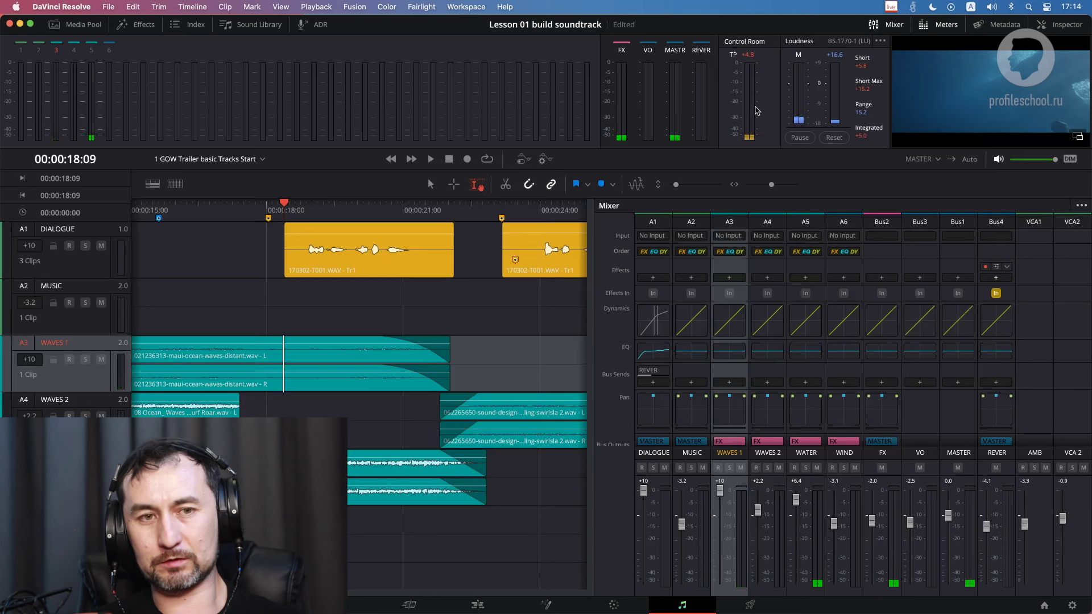
pyautogui.press('space')
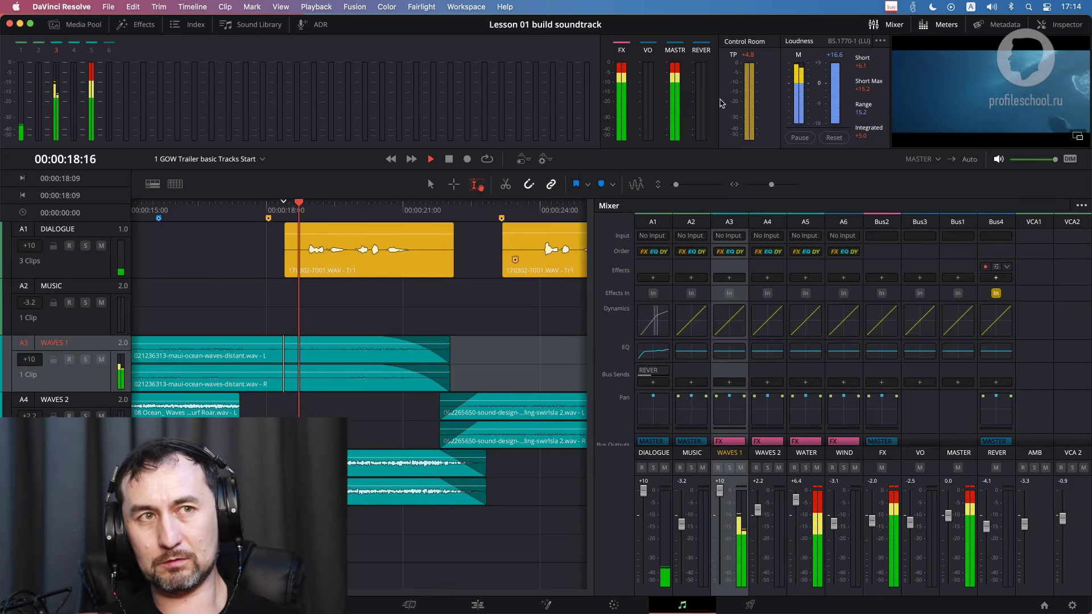
pyautogui.press('space')
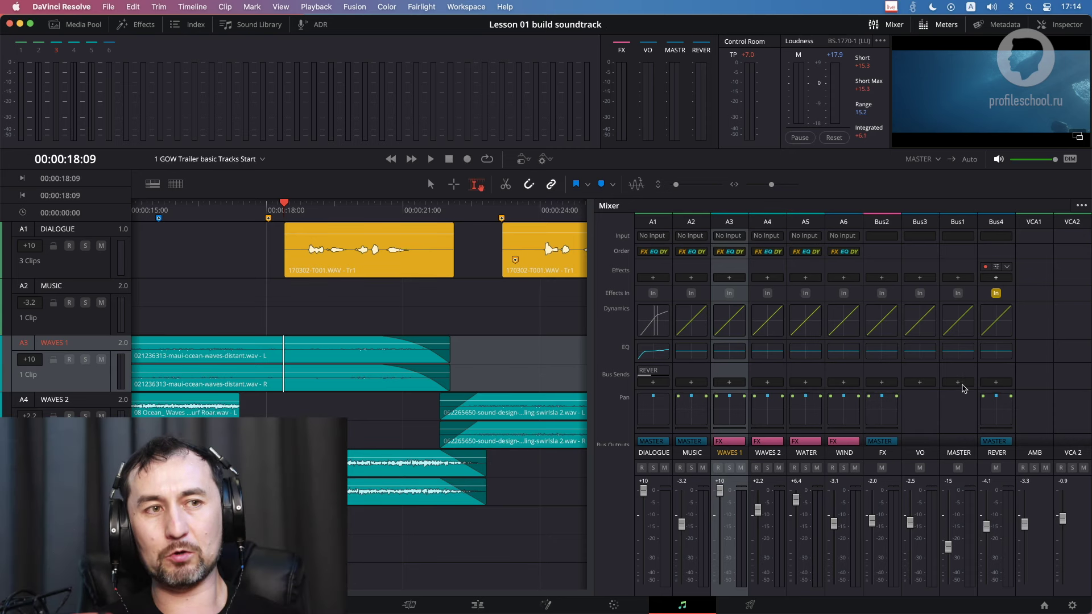
# Add a Limiter (Dynamics > Fairlight FX) to MASTER and play from about 23:10
pyautogui.click(958, 279)
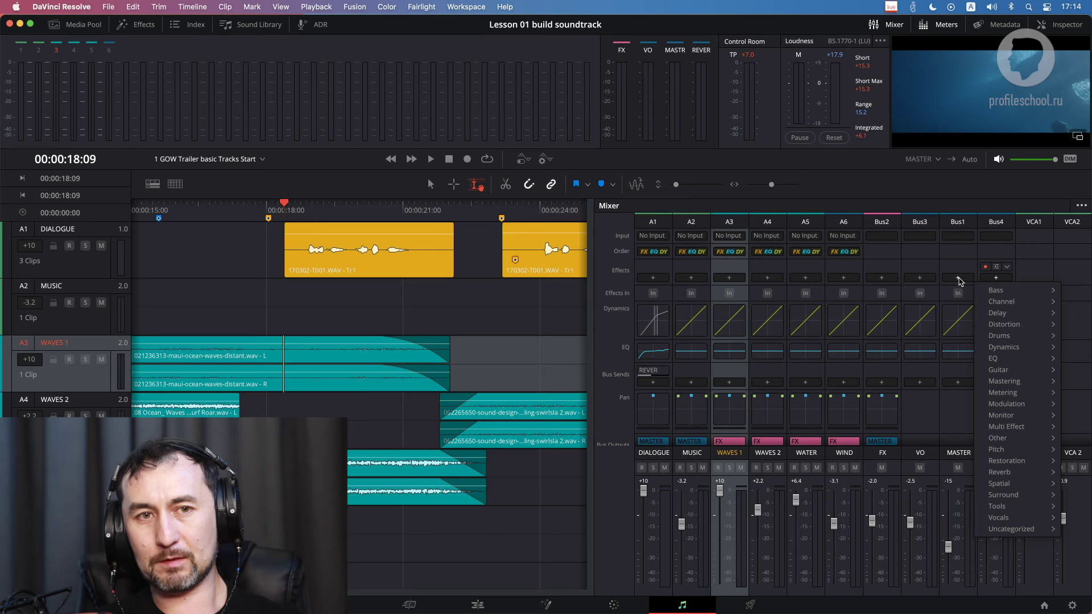
pyautogui.moveTo(1022, 347)
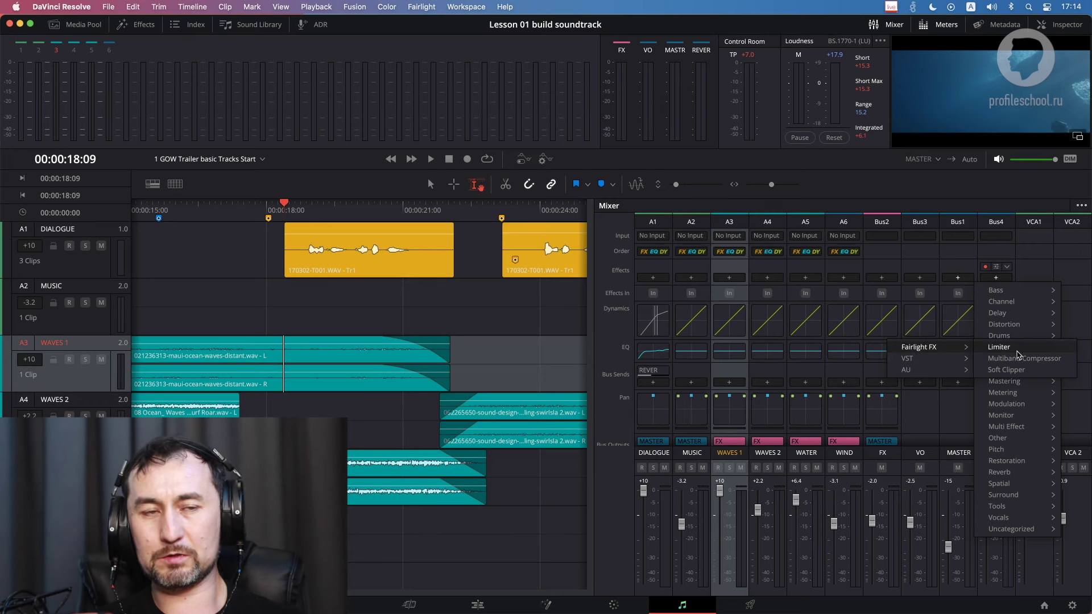
pyautogui.click(1015, 348)
pyautogui.moveTo(608, 187); pyautogui.dragTo(317, 134)
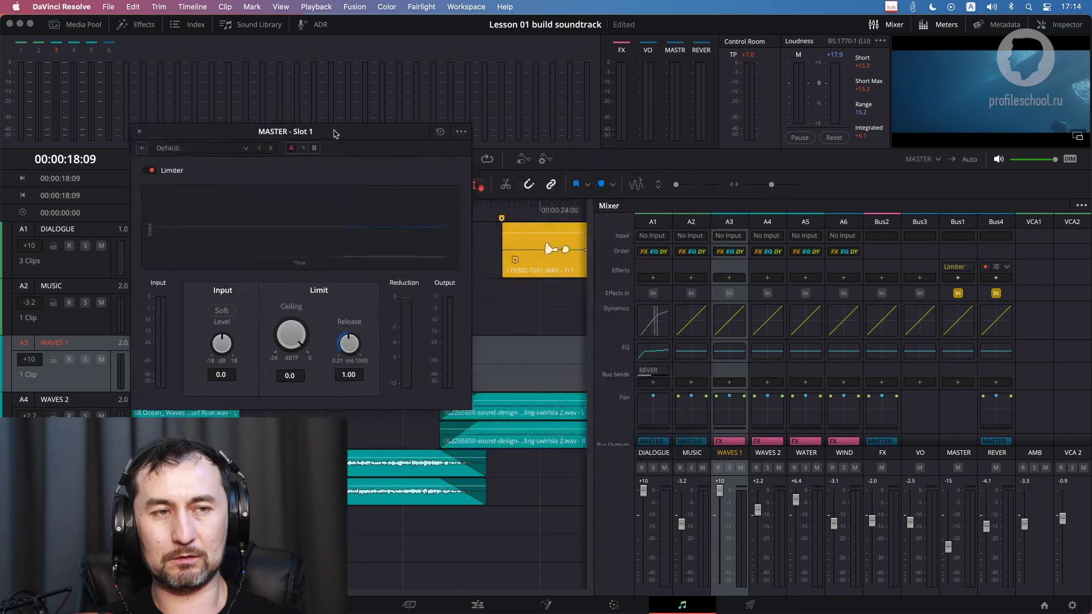
pyautogui.click(514, 215)
pyautogui.press('space')
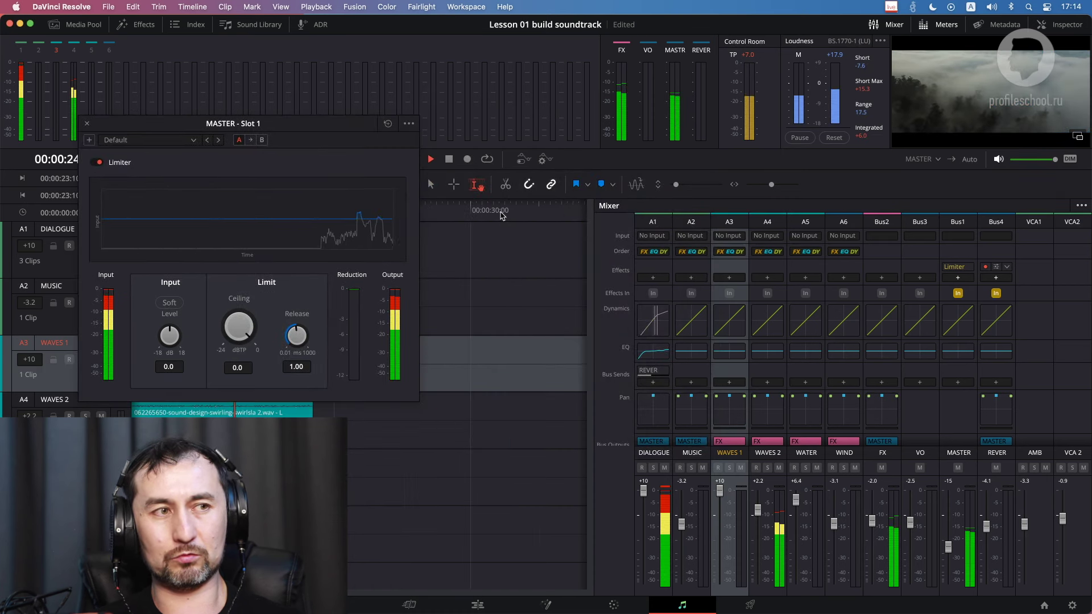
pyautogui.press('space')
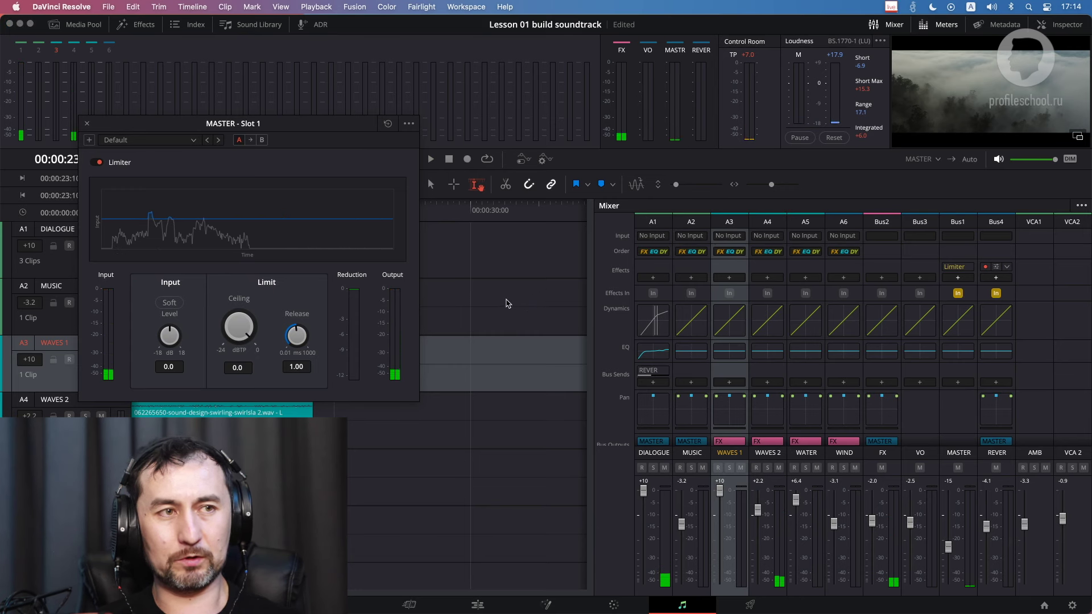
# Select the MUSIC track and move the Limiter window off the timeline
pyautogui.click(508, 303)
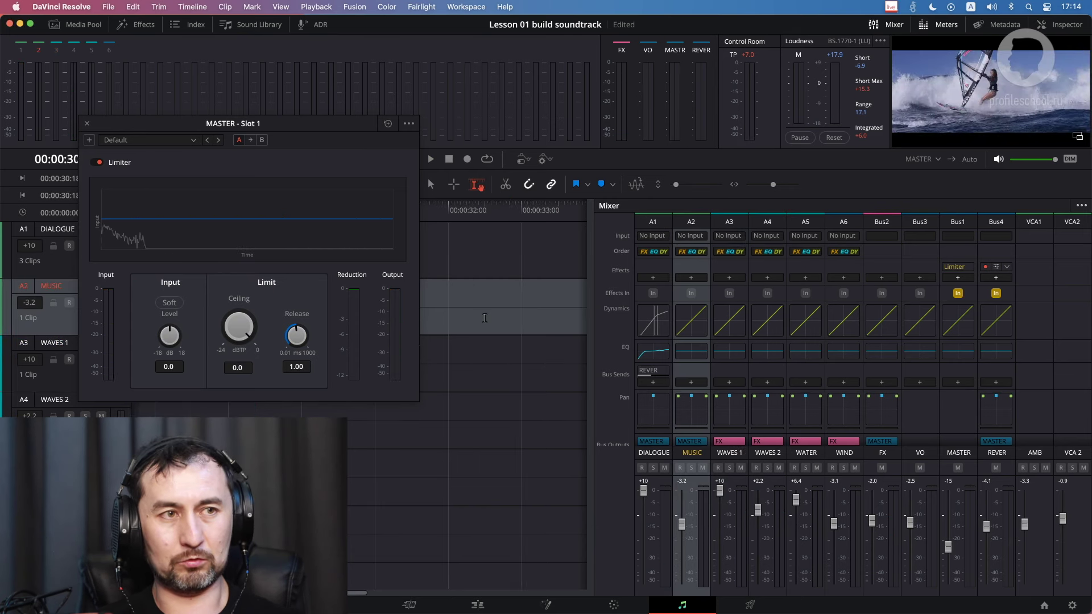
pyautogui.scroll(-2, 455, 353)
pyautogui.scroll(-2, 449, 370)
pyautogui.scroll(-2, 444, 381)
pyautogui.scroll(-2, 438, 394)
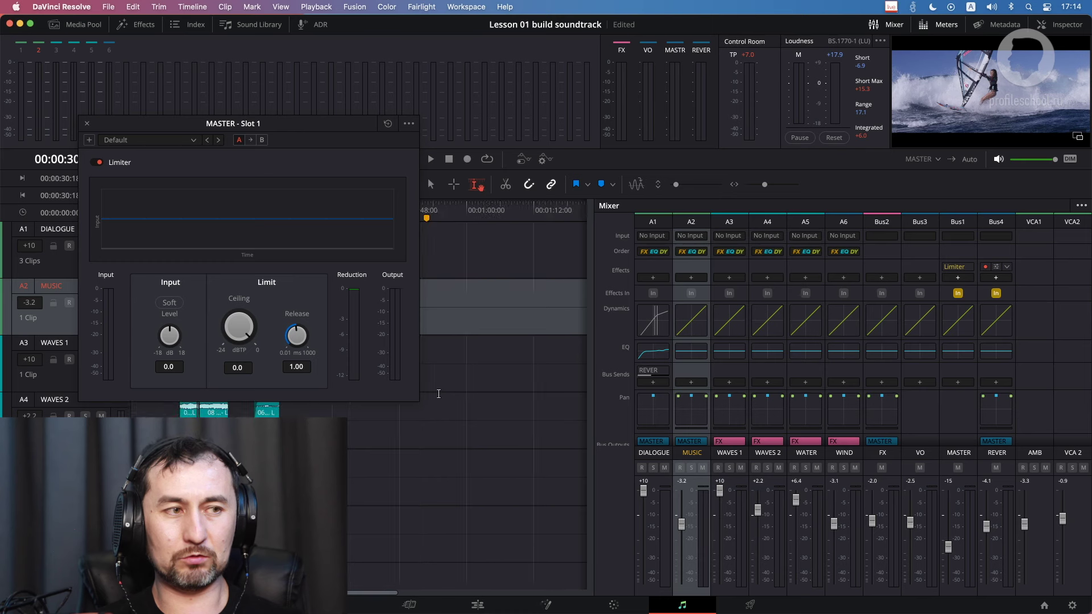
pyautogui.scroll(-2, 439, 394)
pyautogui.moveTo(321, 123); pyautogui.dragTo(713, 123)
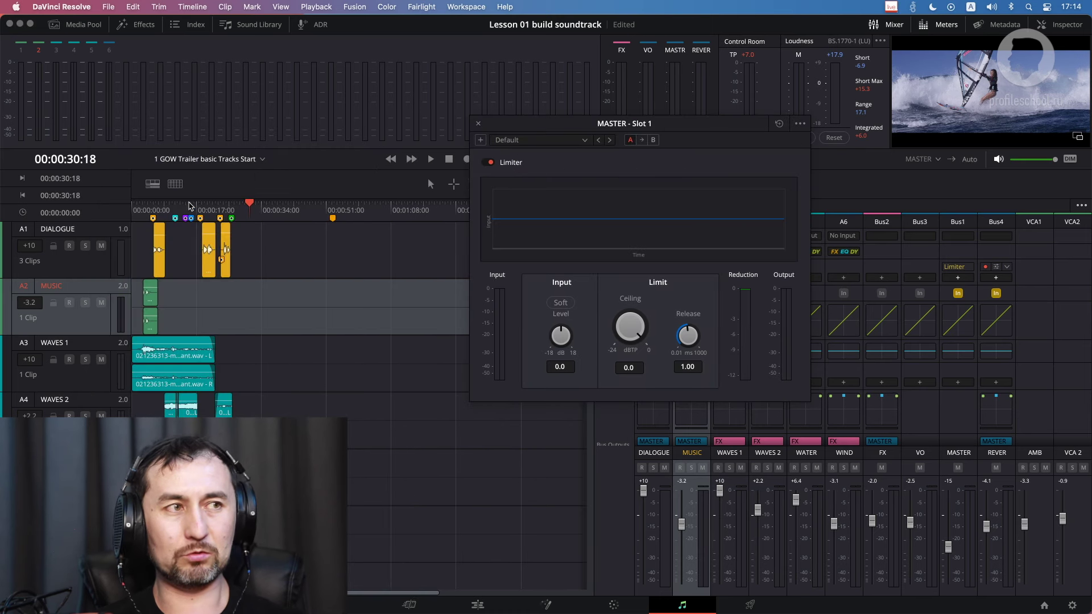
# Audition the limited mix from 14:04, close the Limiter, and lower WAVES 1 to -9.7
pyautogui.click(185, 210)
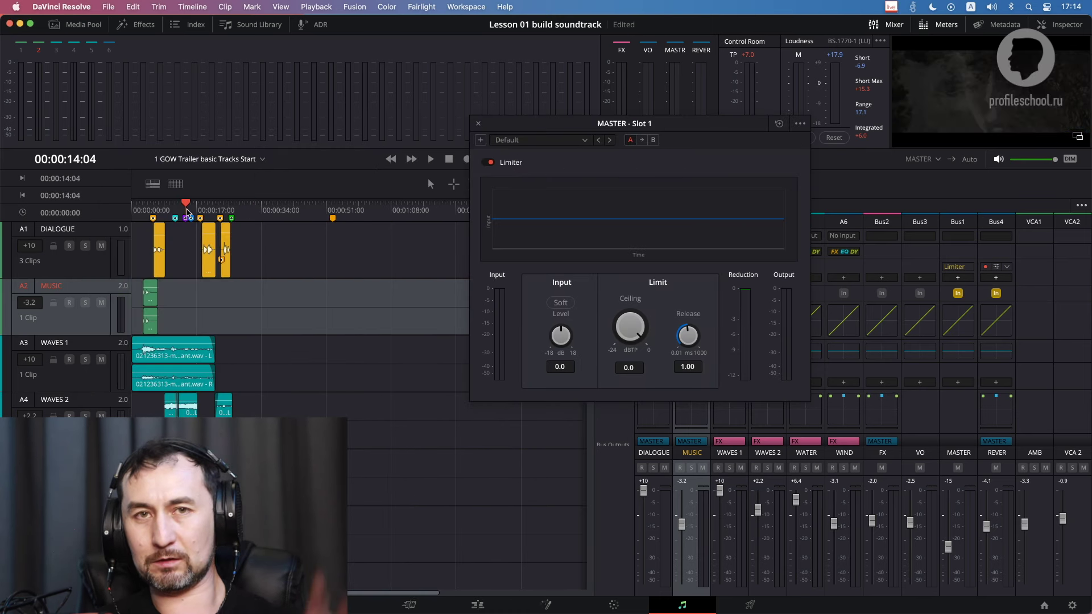
pyautogui.press('space')
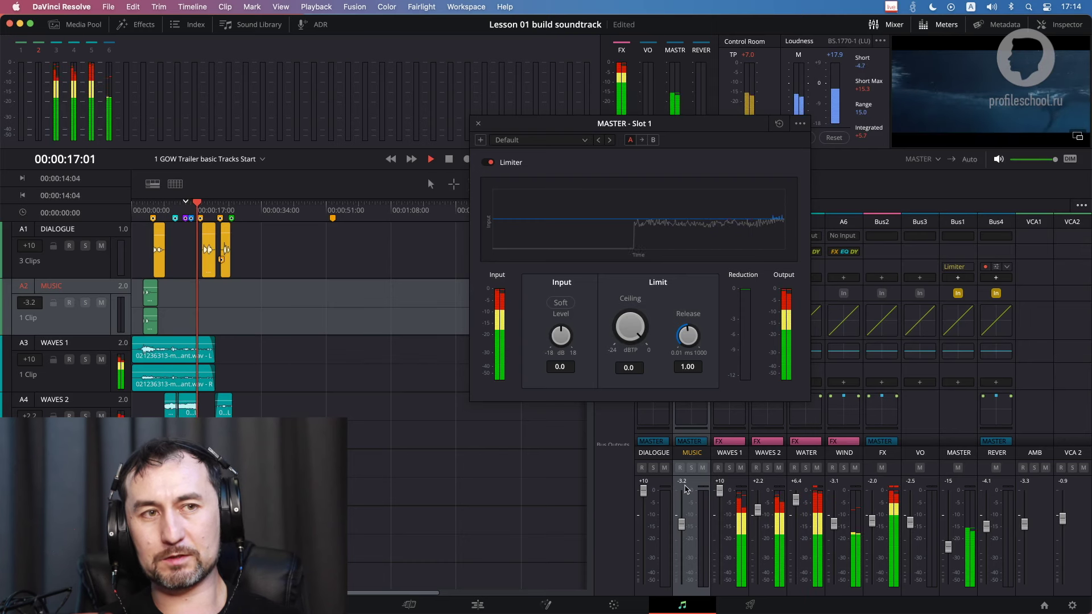
pyautogui.press('space')
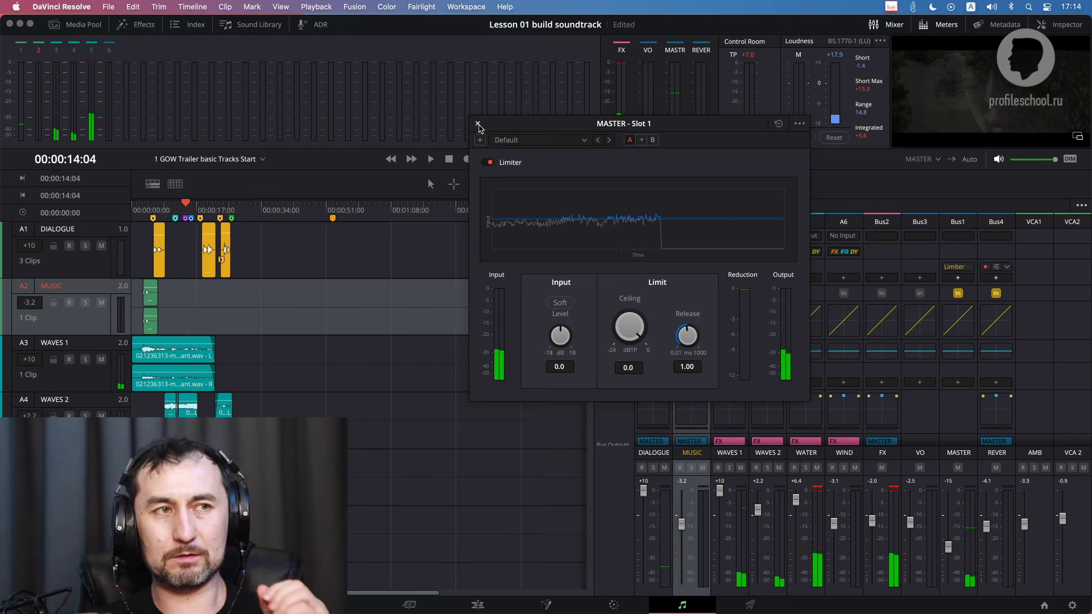
pyautogui.click(479, 125)
pyautogui.moveTo(718, 491); pyautogui.dragTo(720, 540)
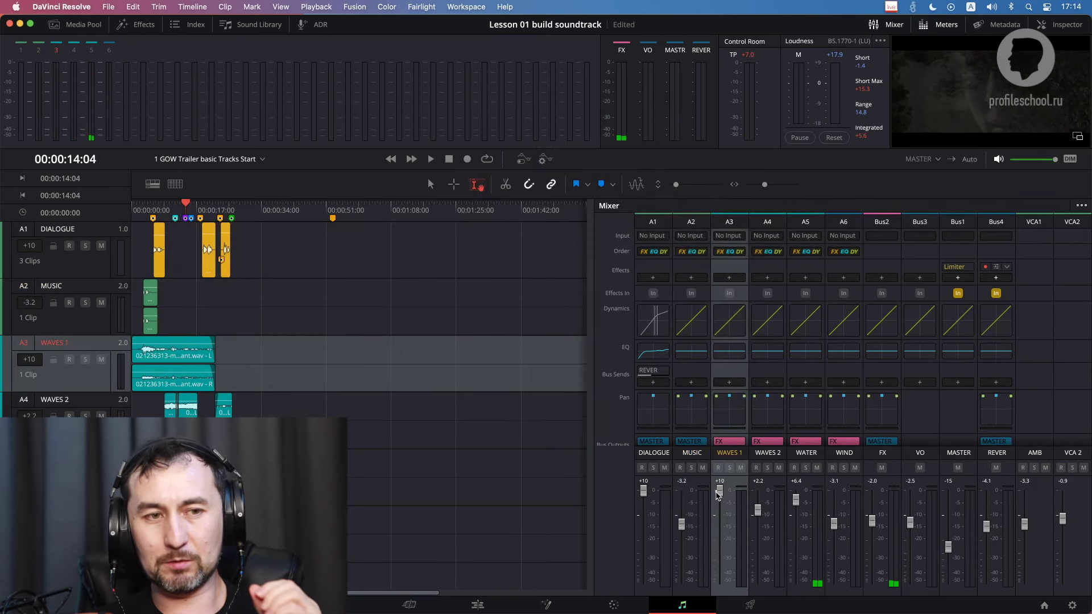
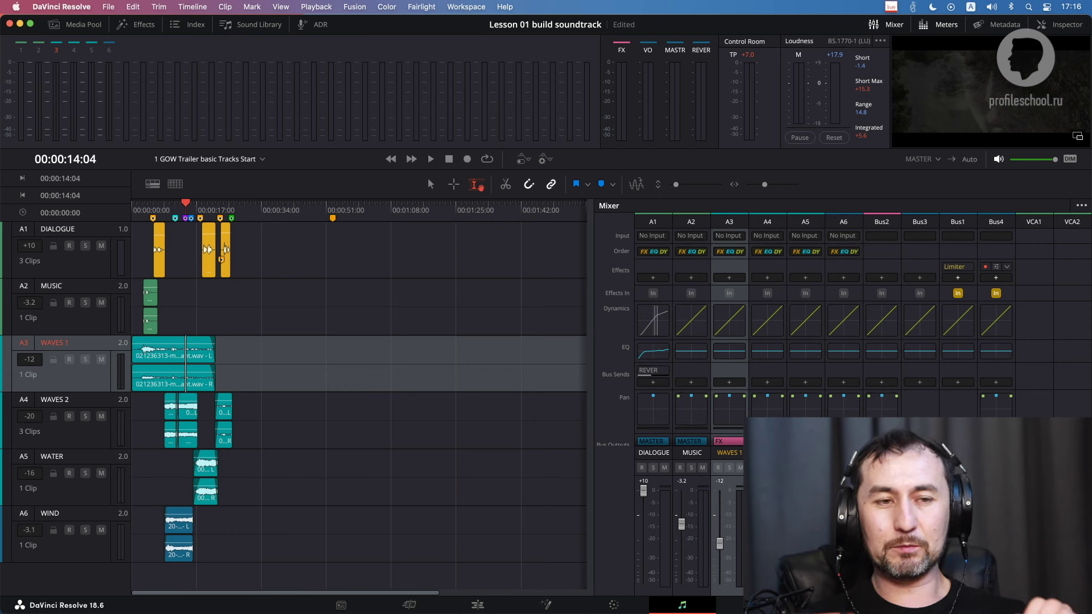
# Save the project and open the Media Pool
pyautogui.press('super+s')
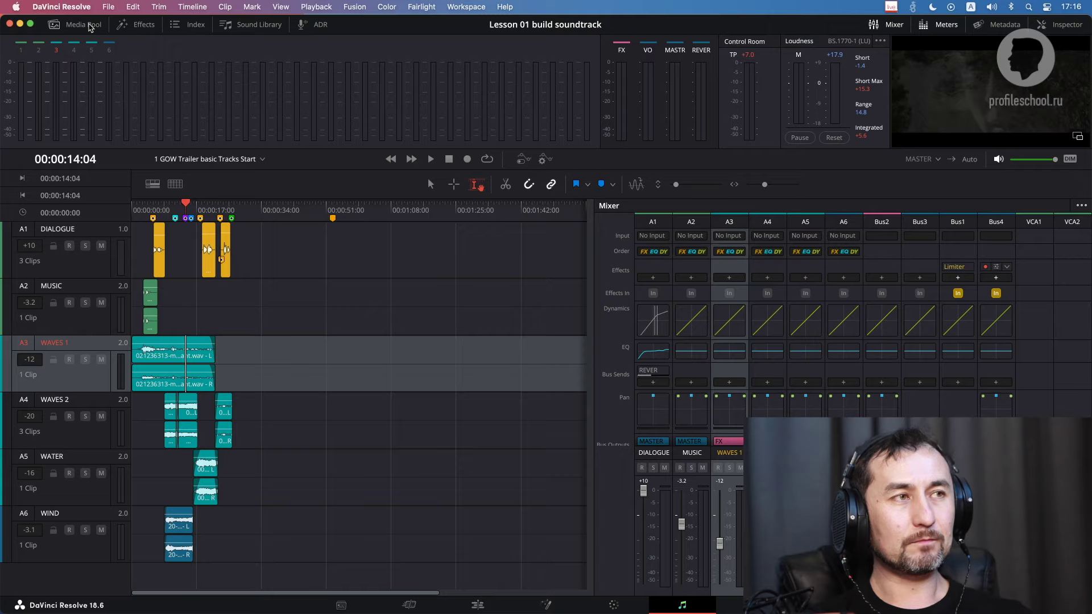
pyautogui.click(89, 25)
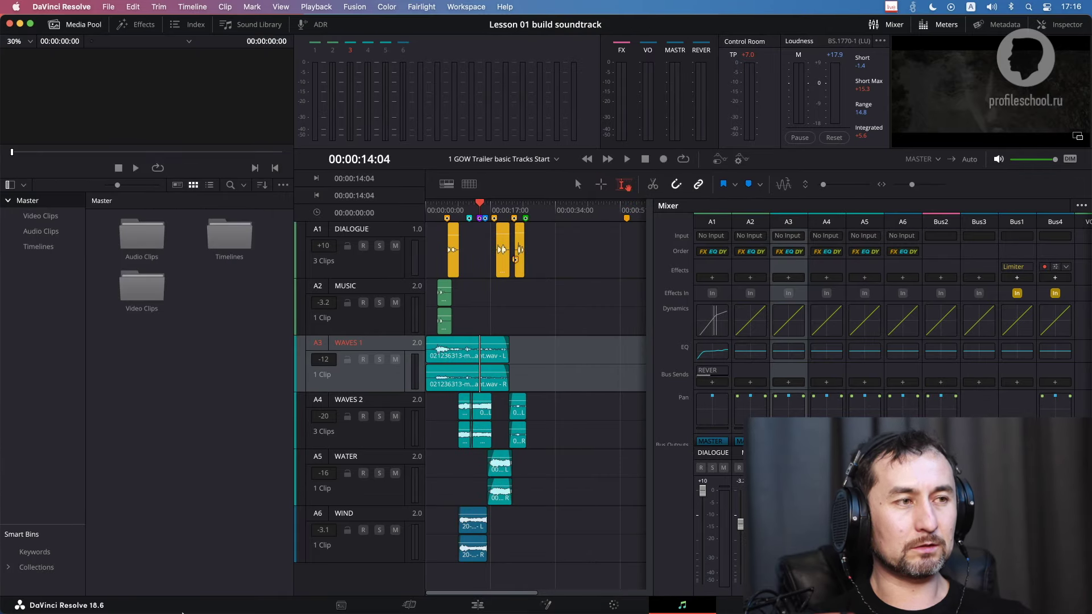
pyautogui.moveTo(257, 319); pyautogui.dragTo(171, 244)
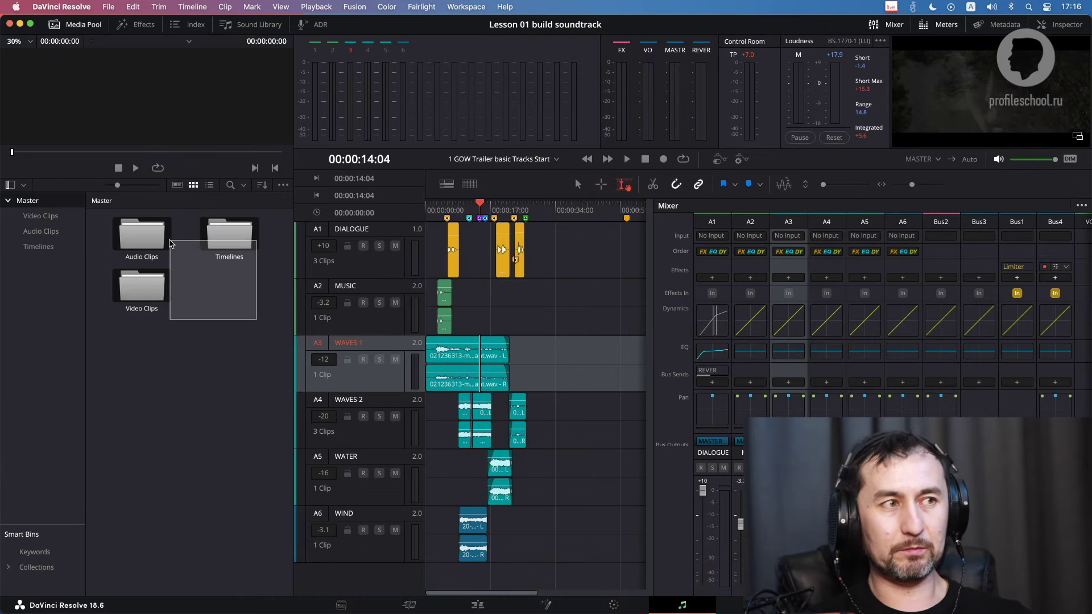
pyautogui.click(158, 366)
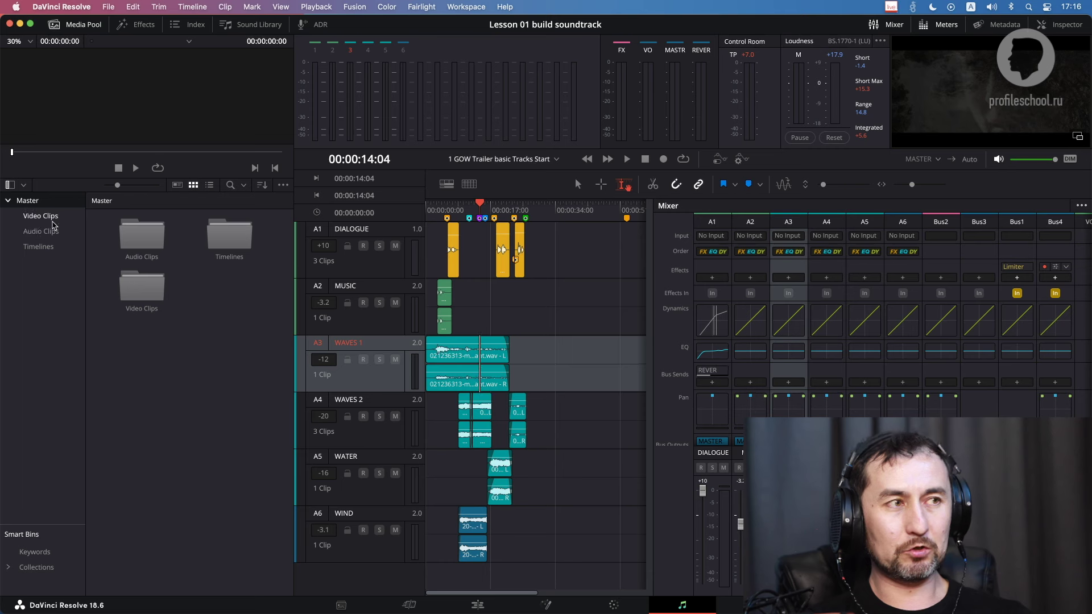
# Import 'Archirecords - Epic battle 2.wav' from Finder into the Audio Clips bin
pyautogui.click(52, 219)
pyautogui.click(50, 231)
pyautogui.click(50, 247)
pyautogui.click(50, 231)
pyautogui.click(222, 608)
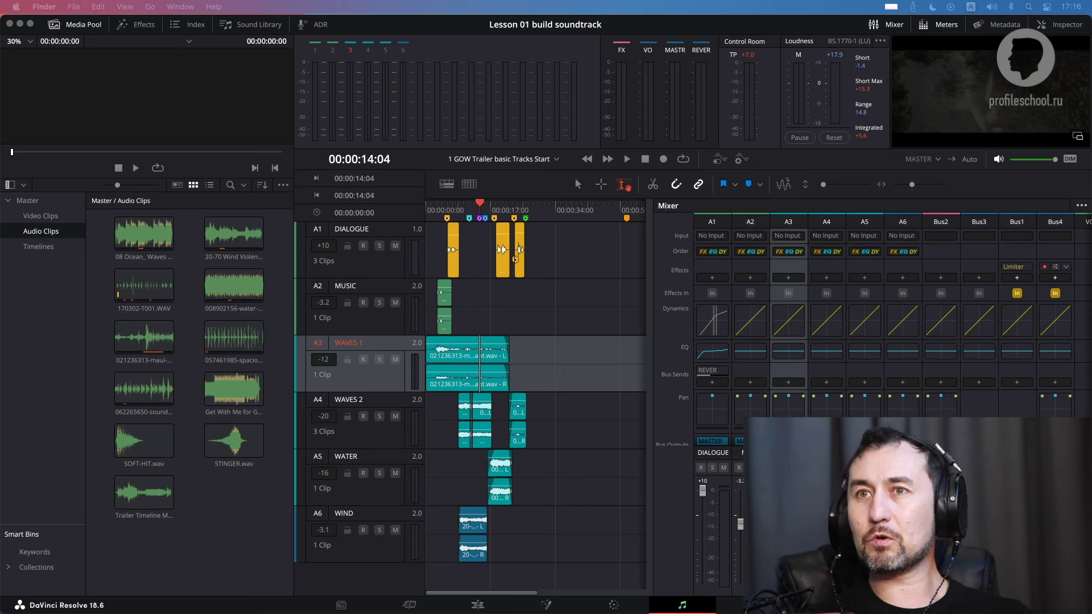
pyautogui.moveTo(840, 594); pyautogui.dragTo(235, 551)
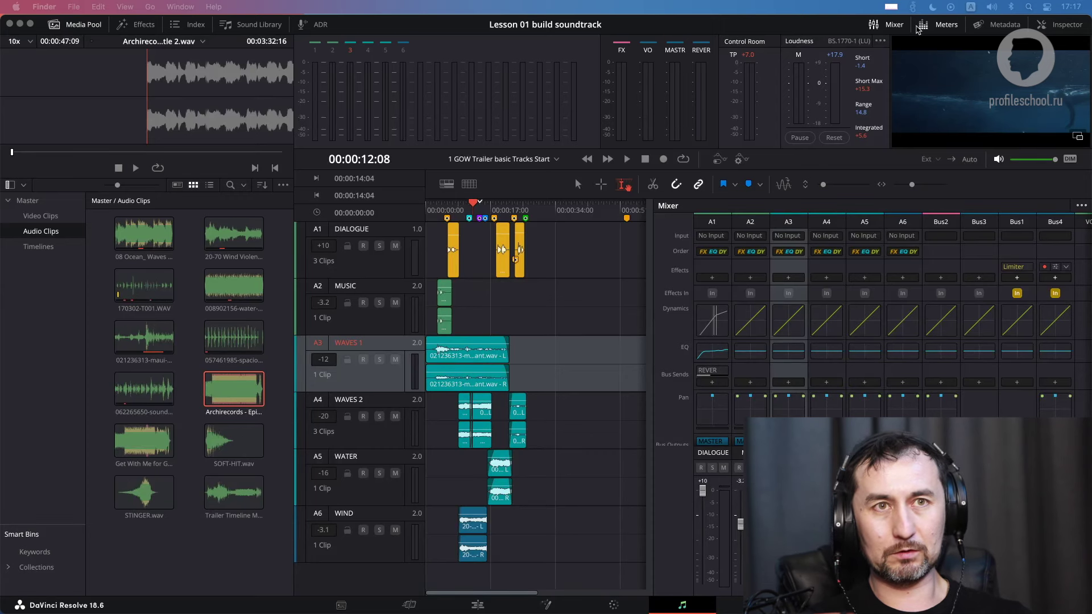
# Place 'Archirecords - Epic battle 2.wav' on A2 MUSIC after the opening clip and play it from about 44 seconds
pyautogui.click(916, 27)
pyautogui.moveTo(229, 403)
pyautogui.mouseDown()
pyautogui.moveTo(530, 500)
pyautogui.moveTo(540, 587)
pyautogui.moveTo(526, 312)
pyautogui.mouseUp()
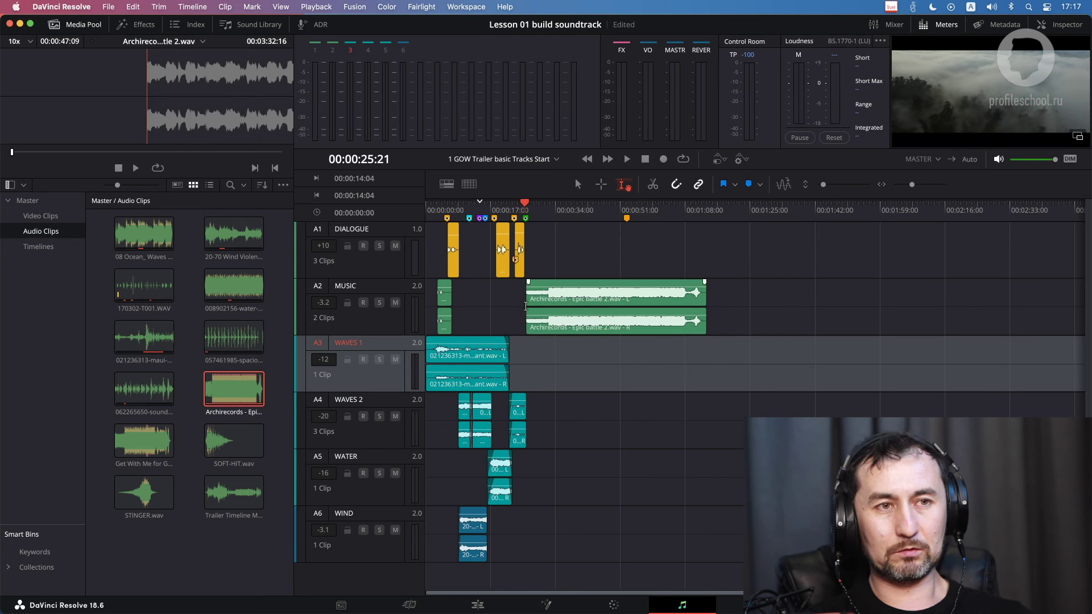
pyautogui.click(617, 210)
pyautogui.press('space')
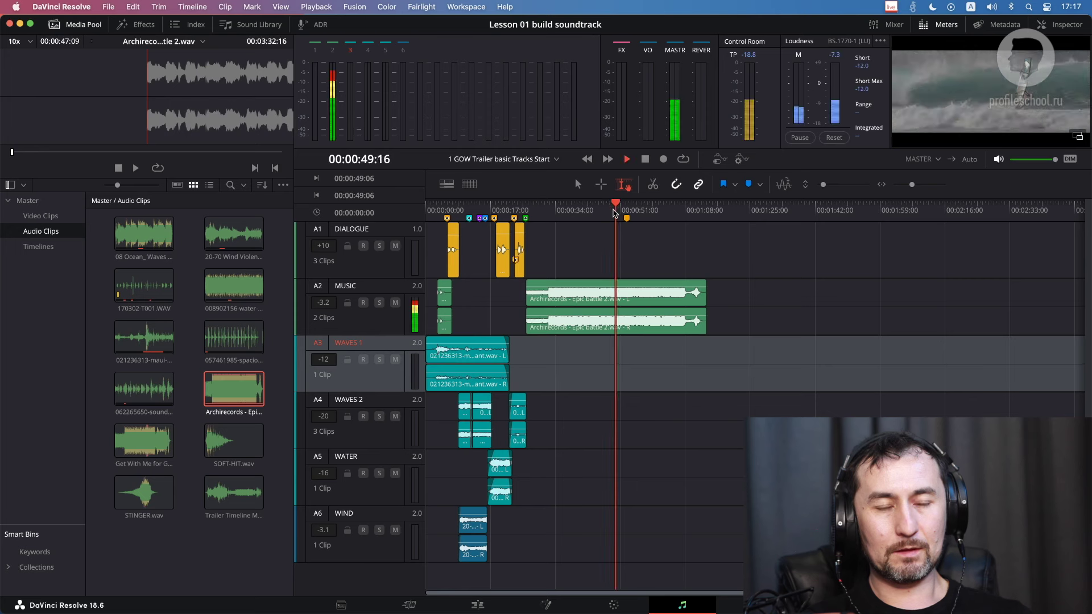
pyautogui.press('space')
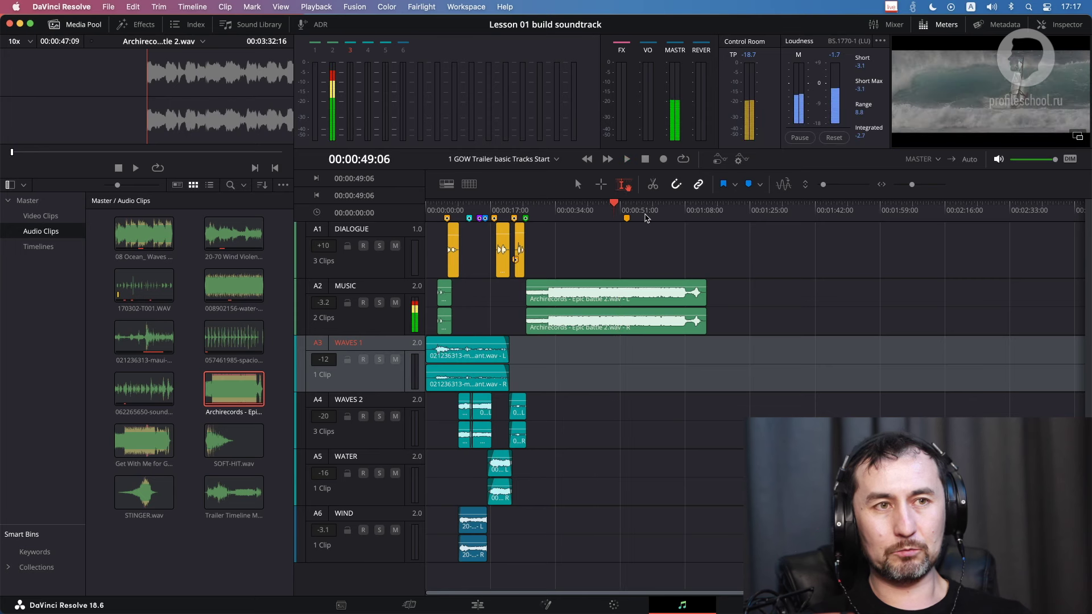
pyautogui.click(681, 211)
pyautogui.click(657, 212)
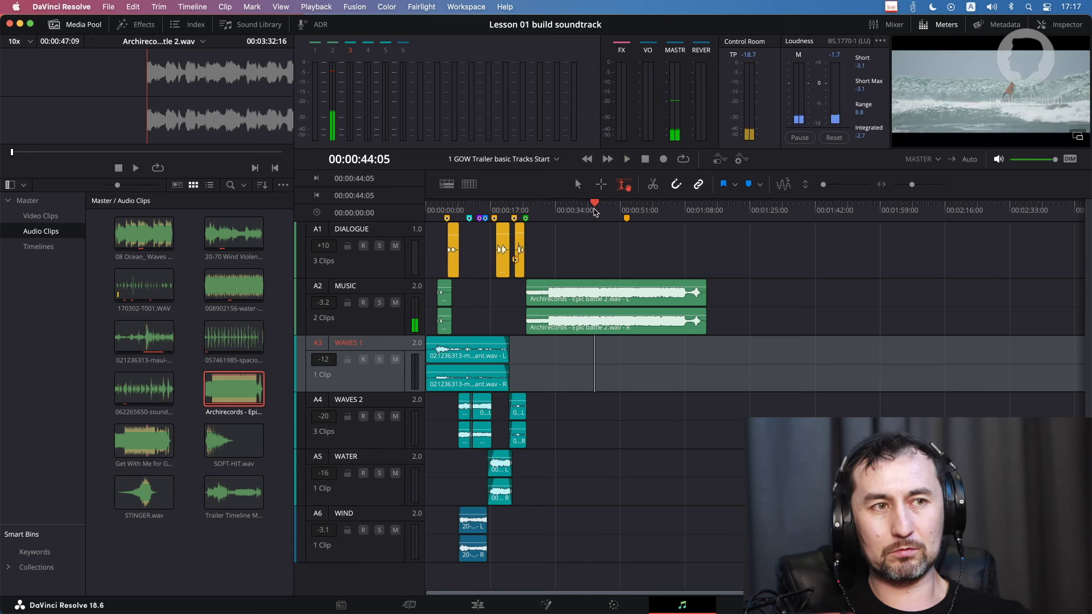
pyautogui.press('space')
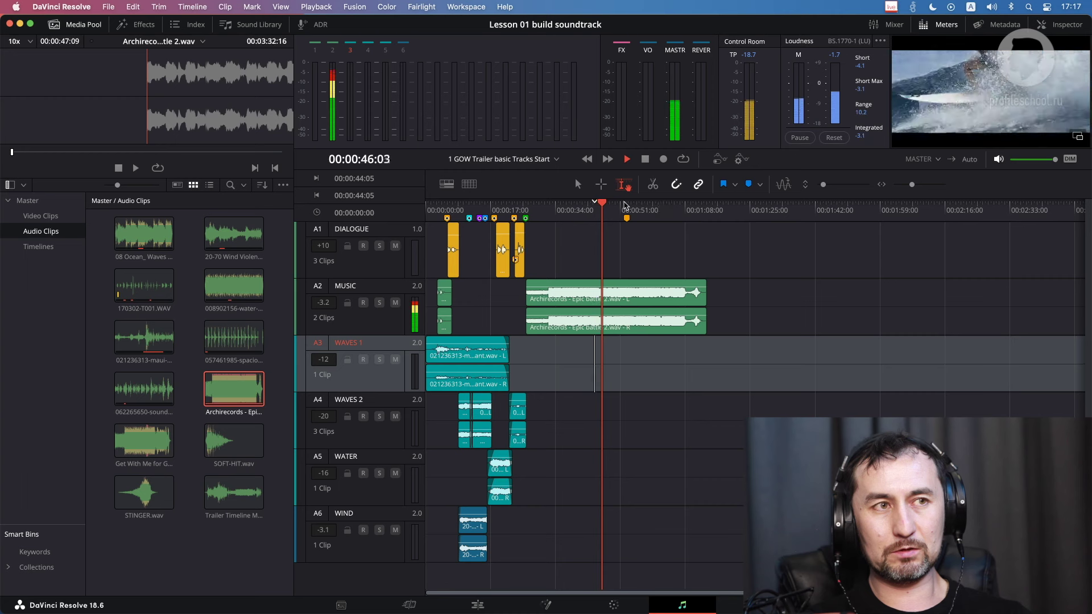
pyautogui.click(446, 184)
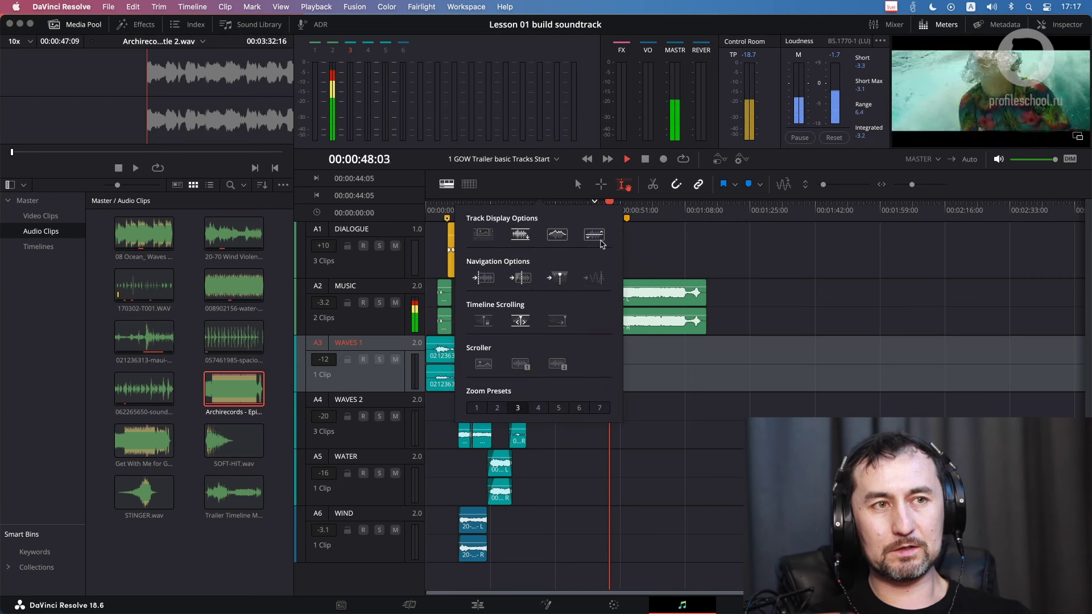
# Lower the Epic battle music clip by 3.4 dB and hide the video tracks from the timeline
pyautogui.press('space')
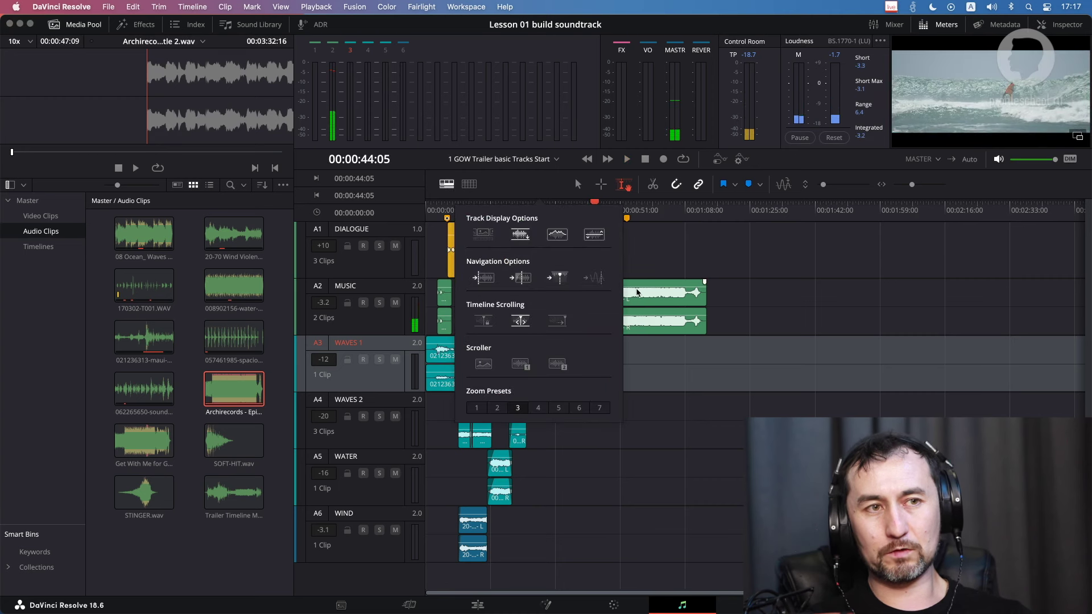
pyautogui.moveTo(643, 293); pyautogui.dragTo(643, 291)
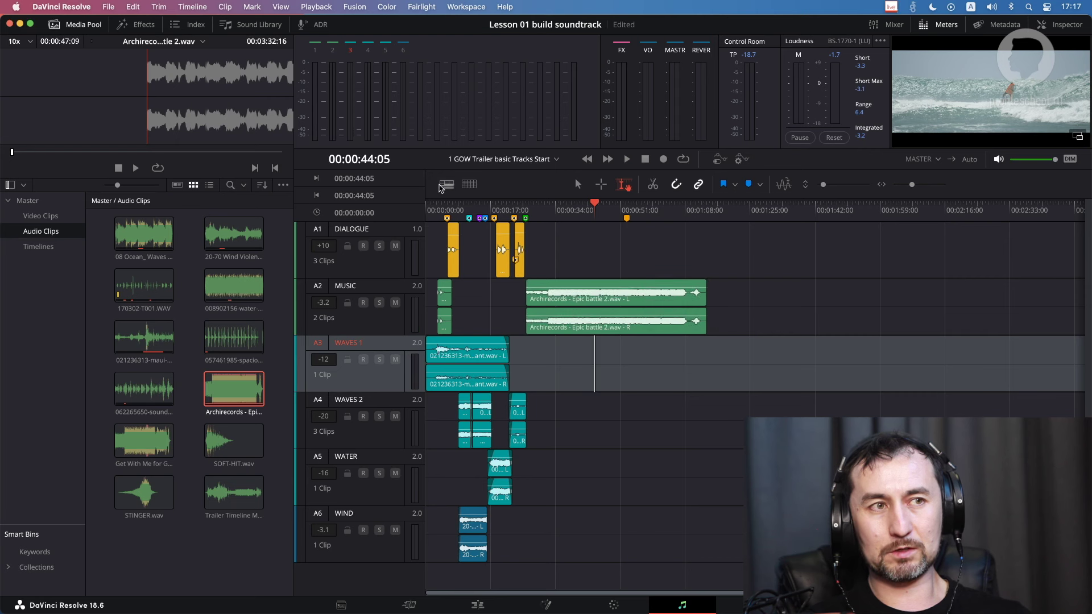
pyautogui.click(446, 183)
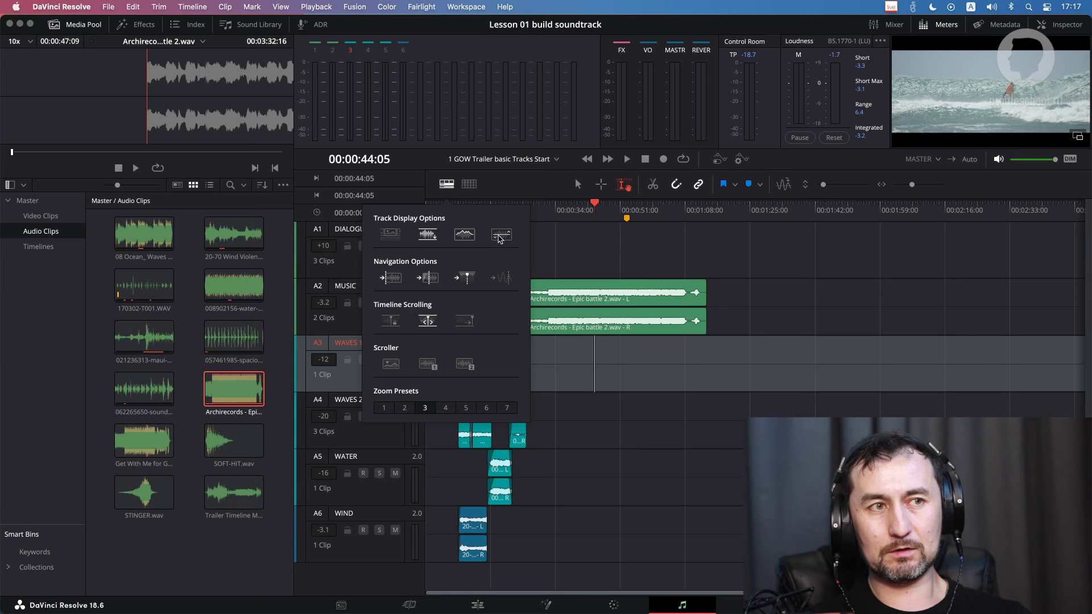
pyautogui.click(390, 236)
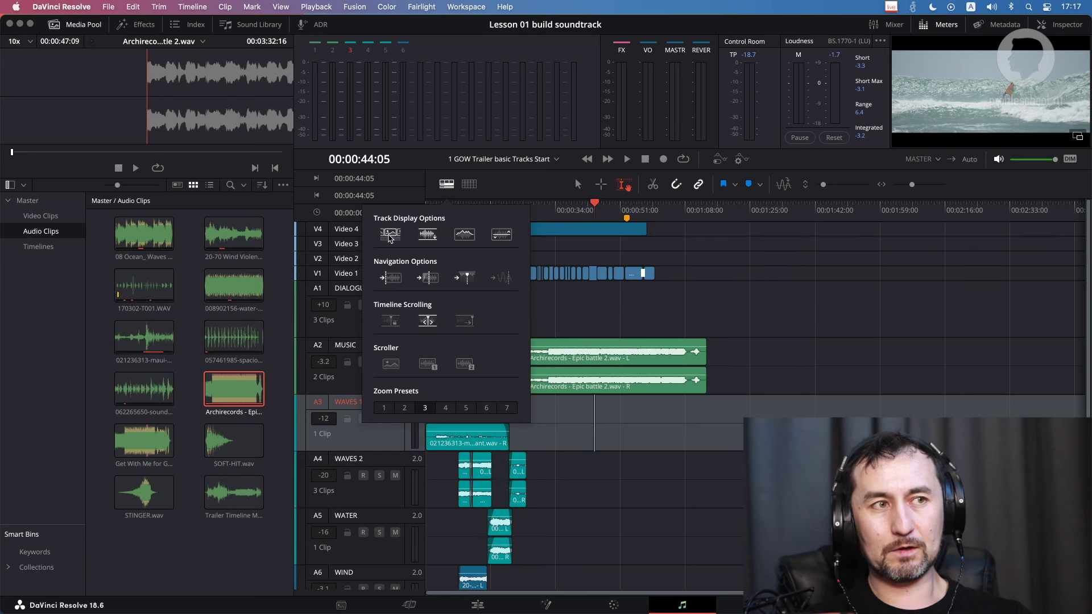
pyautogui.click(391, 236)
pyautogui.click(390, 235)
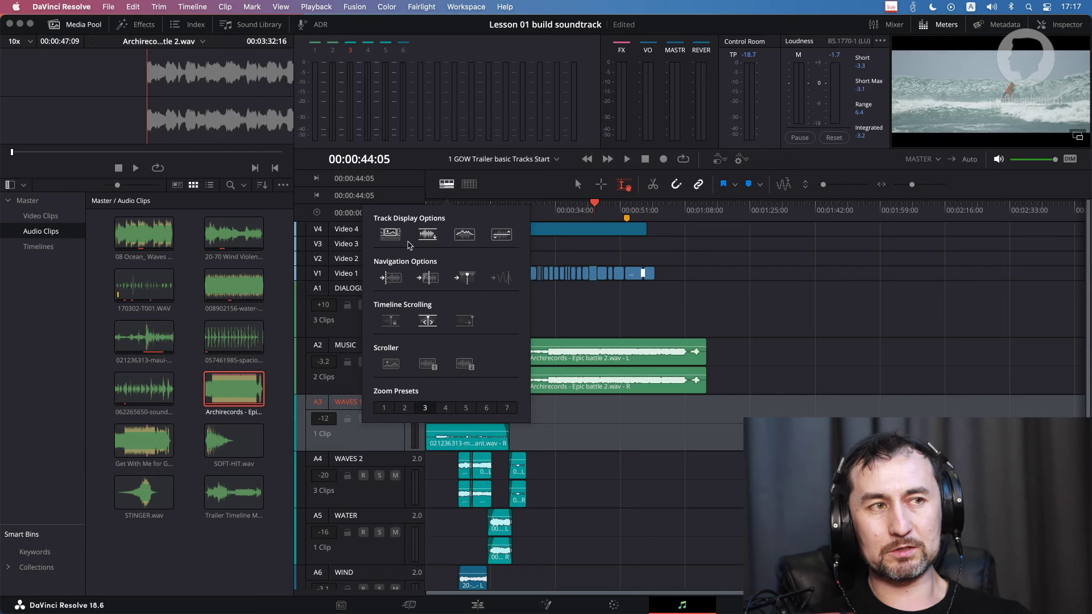
pyautogui.click(396, 239)
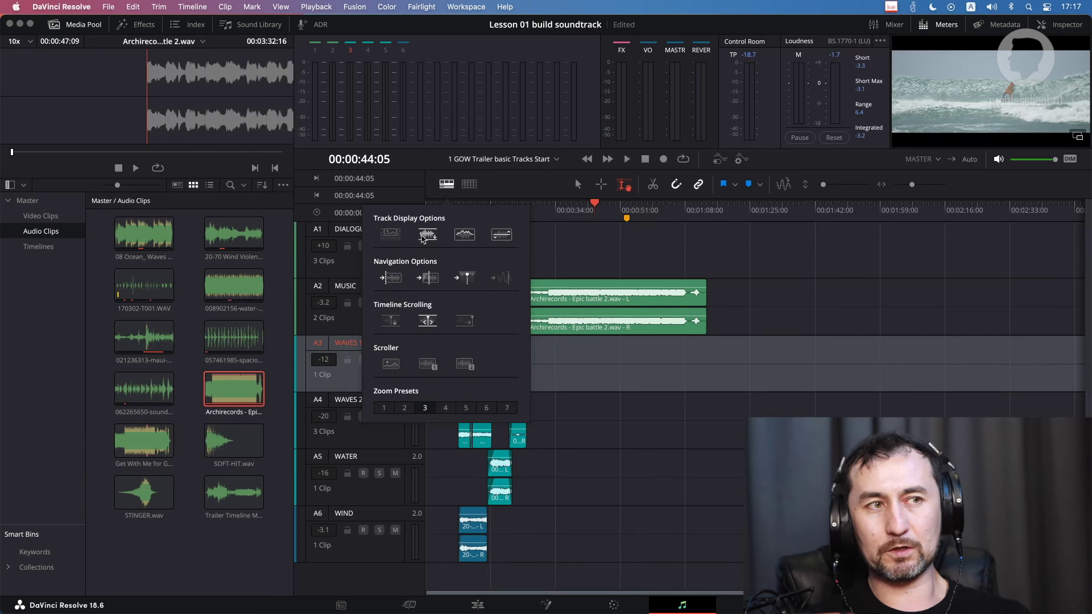
# Toggle clip waveform display off and on, leaving waveforms shown
pyautogui.click(428, 236)
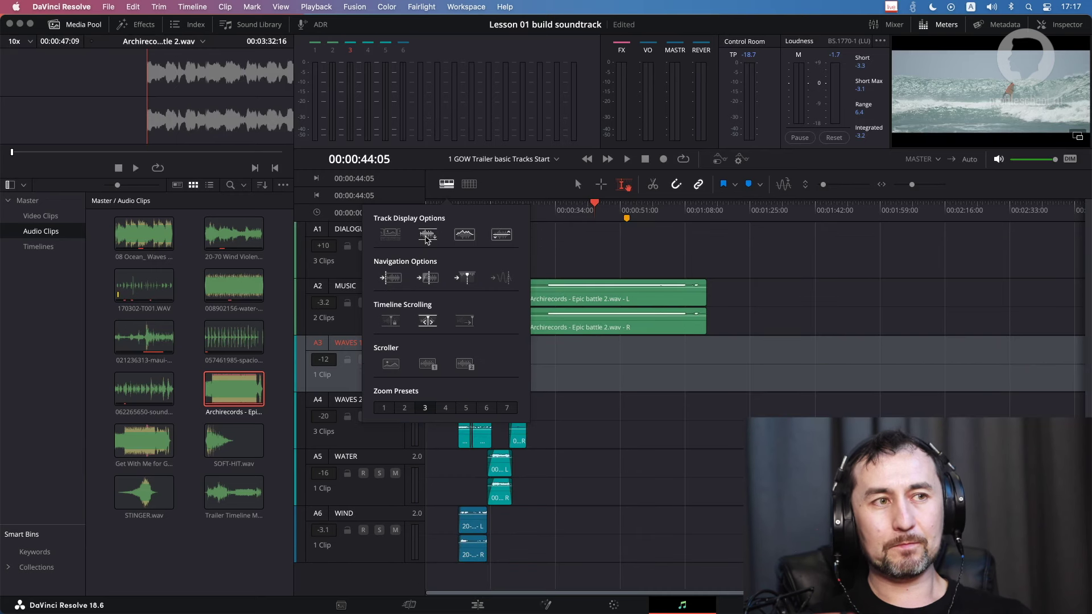
pyautogui.click(427, 235)
pyautogui.click(427, 236)
pyautogui.click(427, 236)
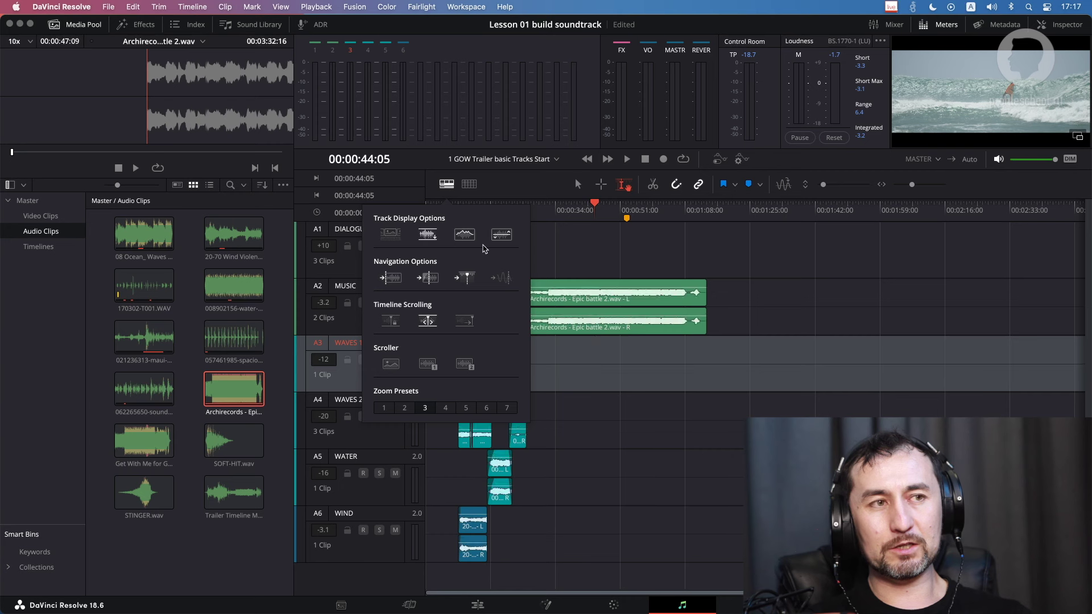
# Compare waveform display styles, then add a video scroller and a MUSIC audio scroller under the timeline
pyautogui.click(465, 236)
pyautogui.click(465, 236)
pyautogui.click(465, 235)
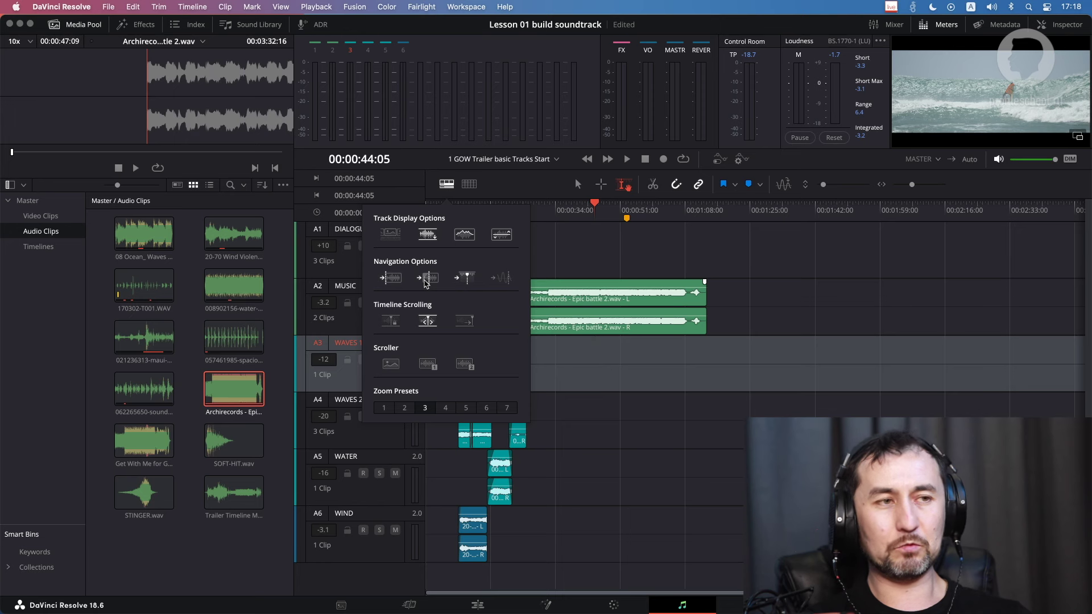
pyautogui.click(501, 235)
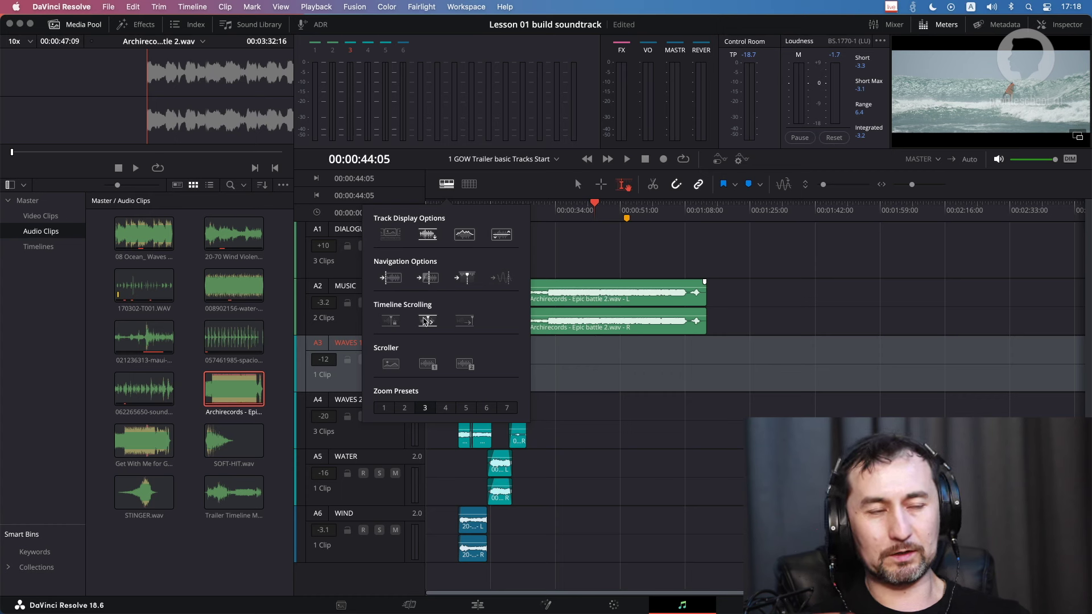
pyautogui.click(395, 368)
pyautogui.click(427, 365)
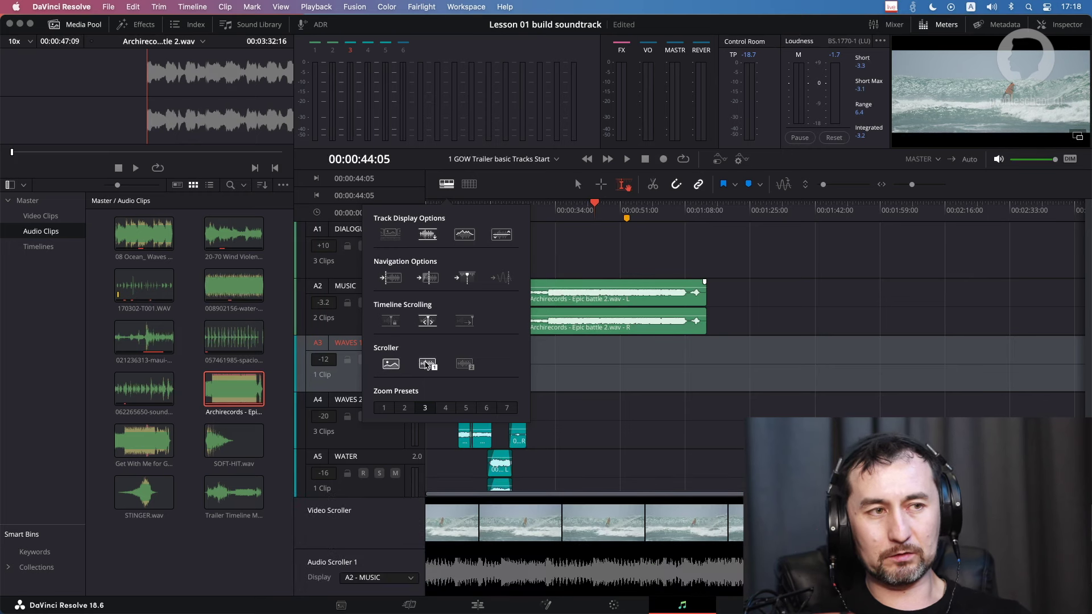
# Add a second audio scroller and preview playback from about 48 seconds
pyautogui.click(464, 367)
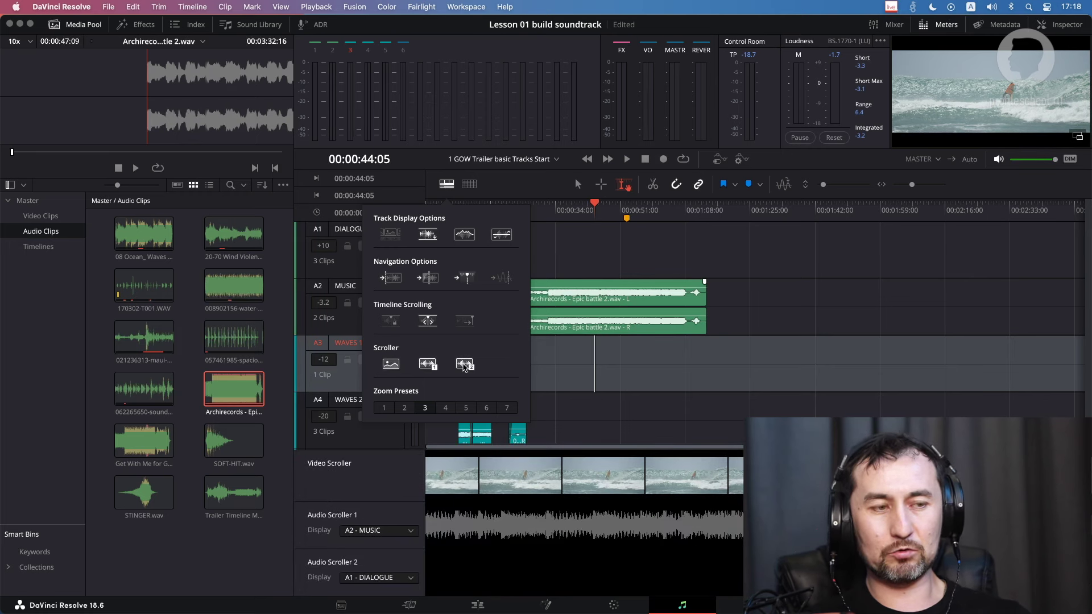
pyautogui.click(569, 218)
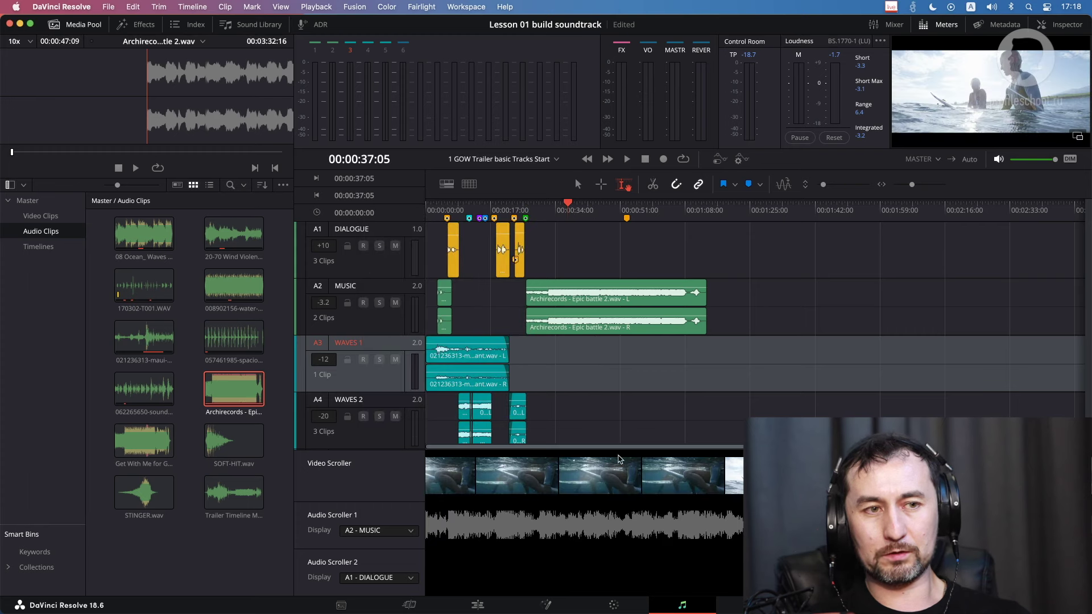
pyautogui.click(612, 211)
pyautogui.press('space')
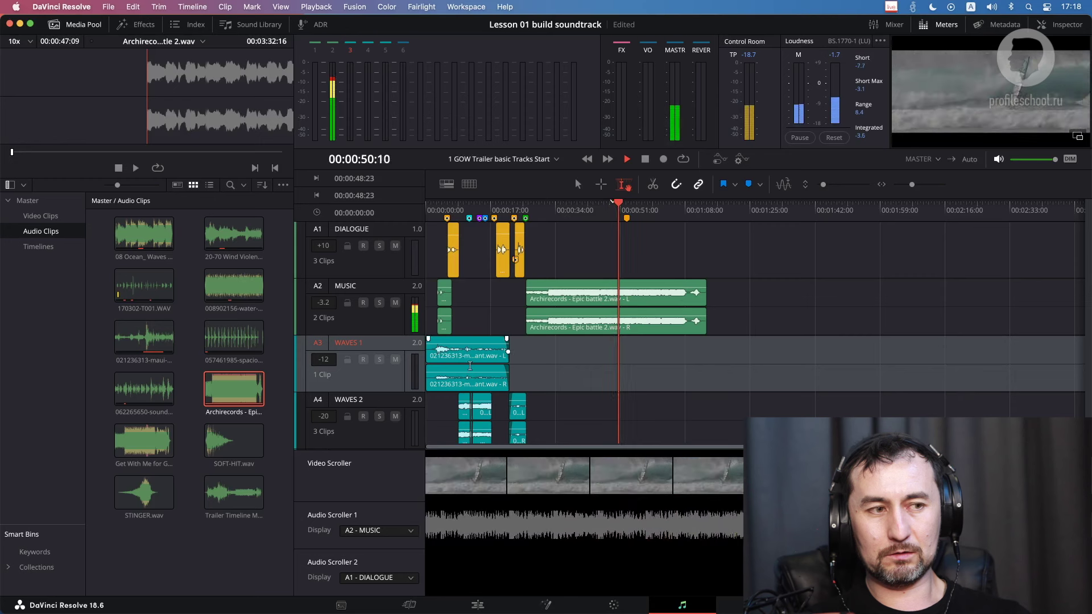
pyautogui.press('space')
# Set the first audio scroller to DIALOGUE and the second to MUSIC
pyautogui.click(409, 530)
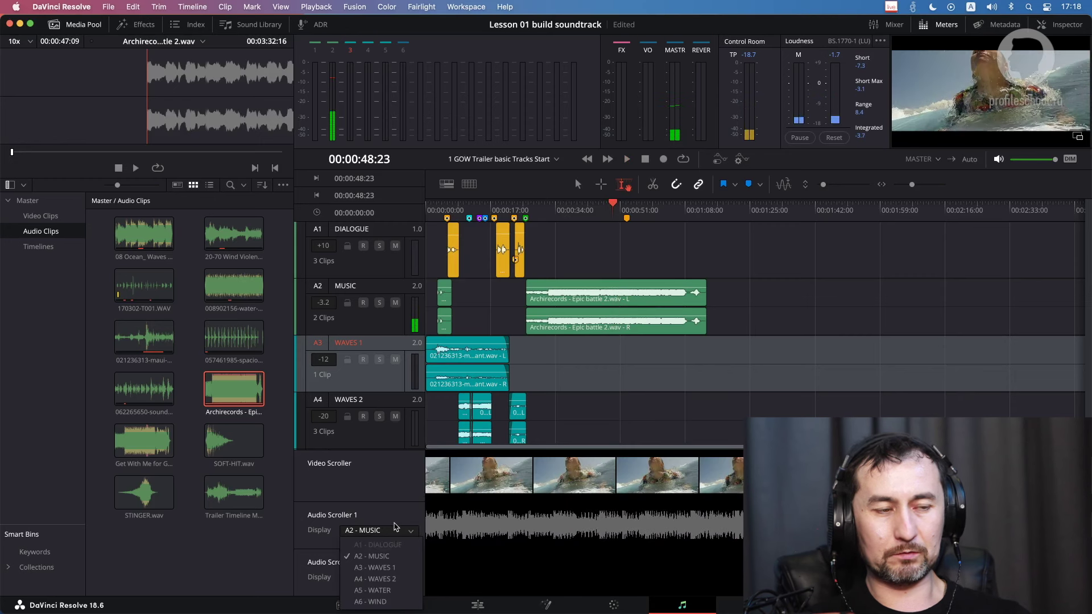
pyautogui.click(397, 527)
pyautogui.click(397, 578)
pyautogui.click(406, 557)
pyautogui.click(410, 533)
pyautogui.click(393, 547)
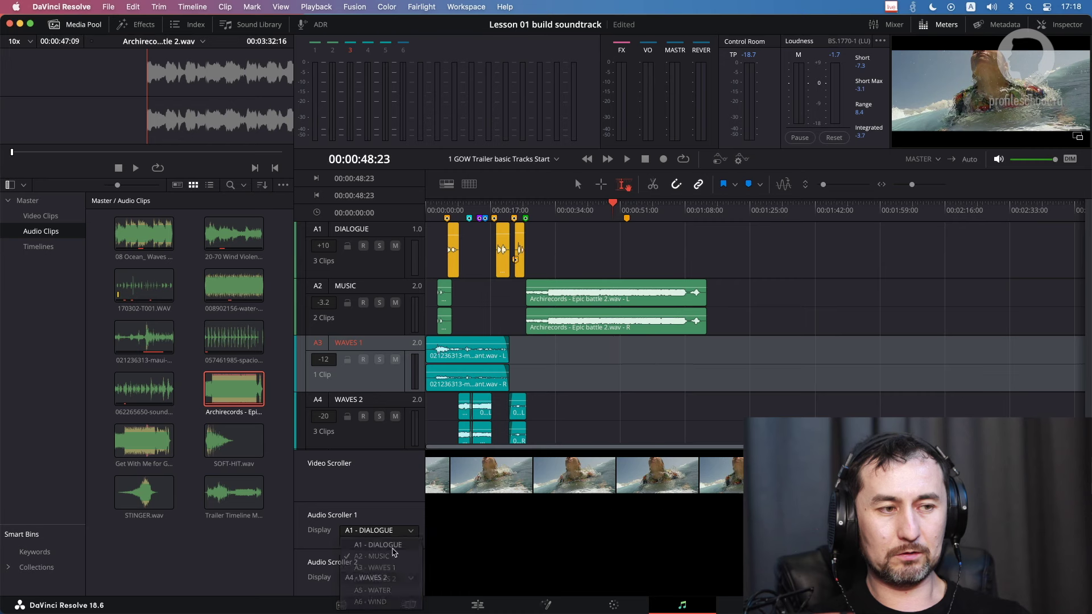
pyautogui.click(390, 578)
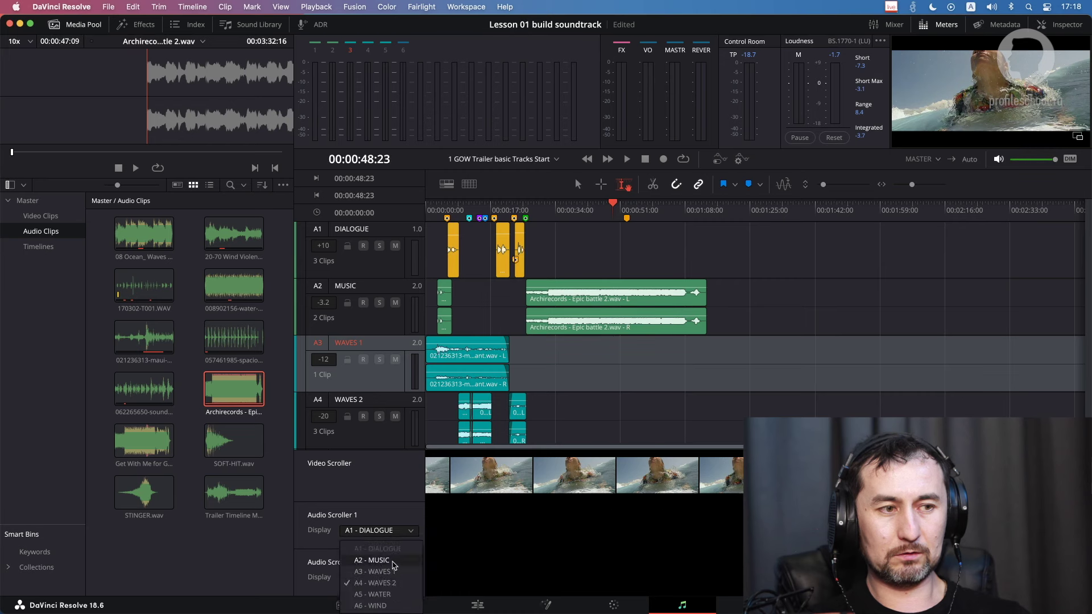
pyautogui.click(391, 561)
# Jump between markers and park the playhead on the orange marker at 00:00:52:18
pyautogui.hotkey('shift', 'Down')
pyautogui.press('space')
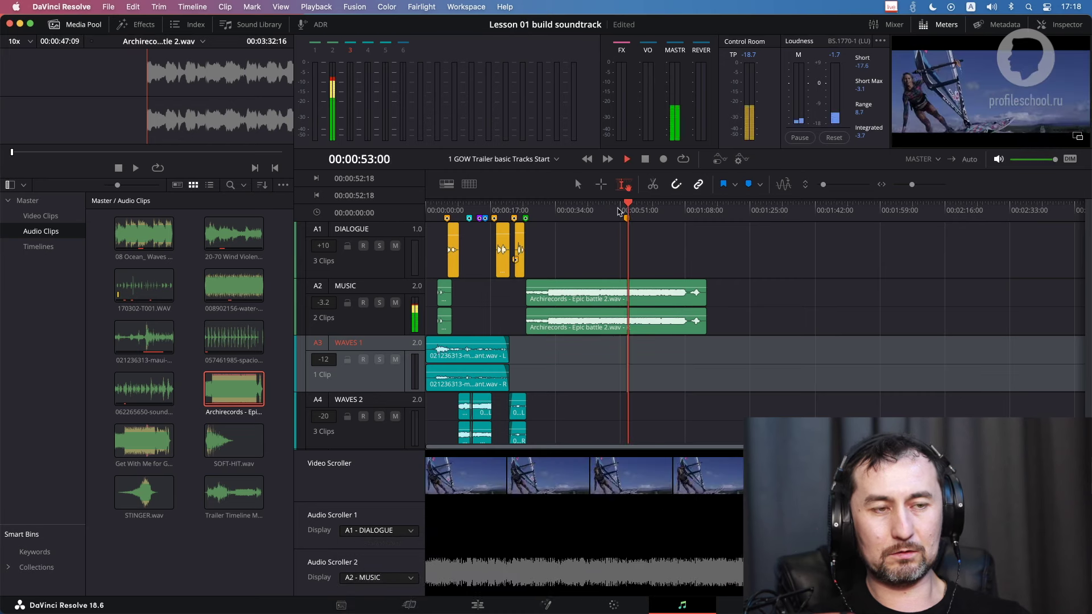
pyautogui.hotkey('shift', 'Up')
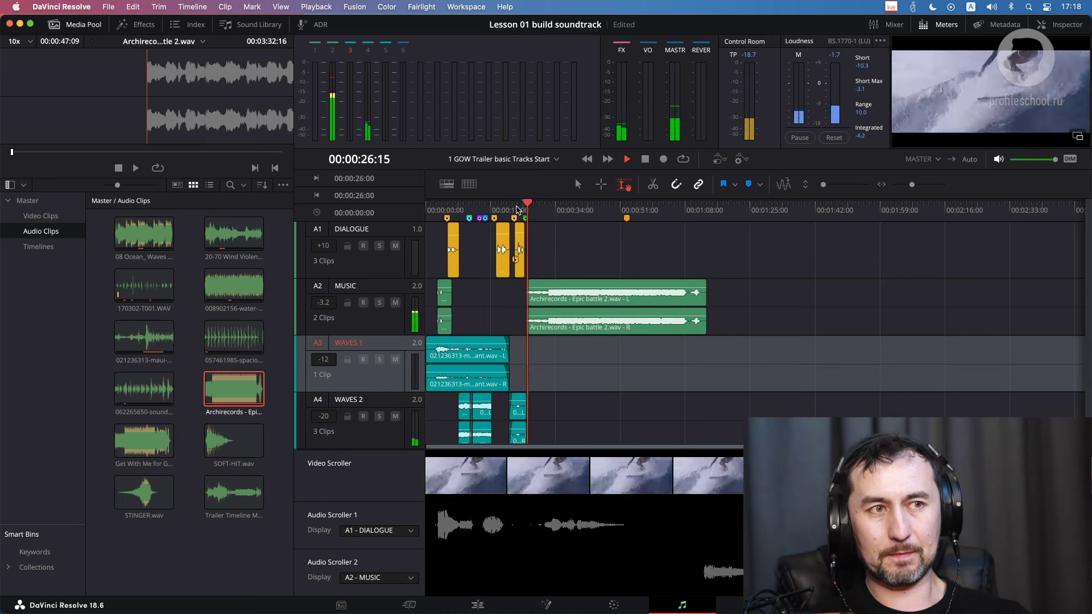
pyautogui.press('space')
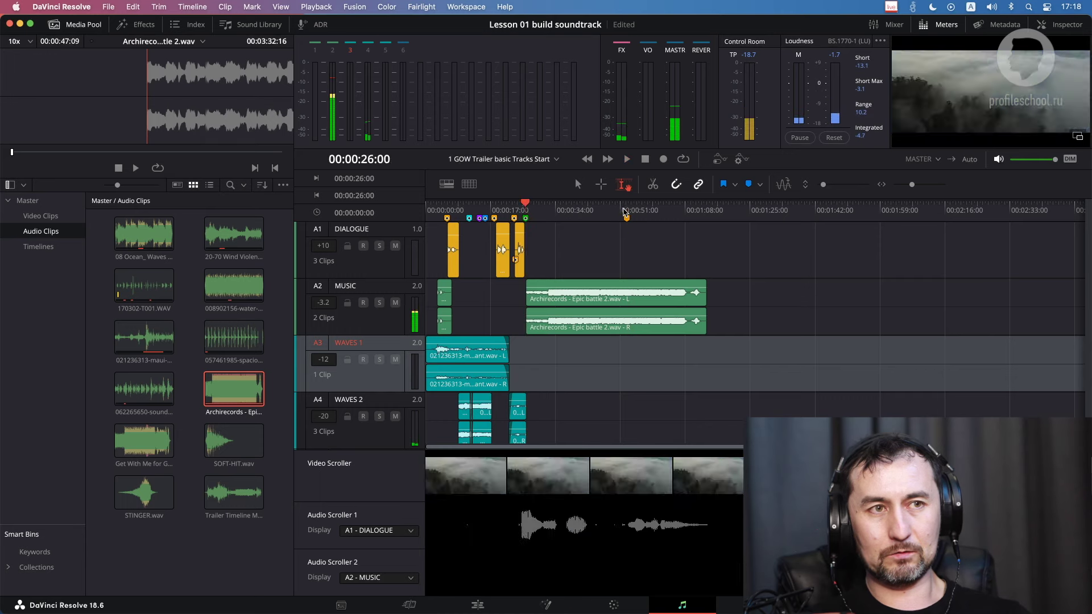
pyautogui.hotkey('shift', 'Down')
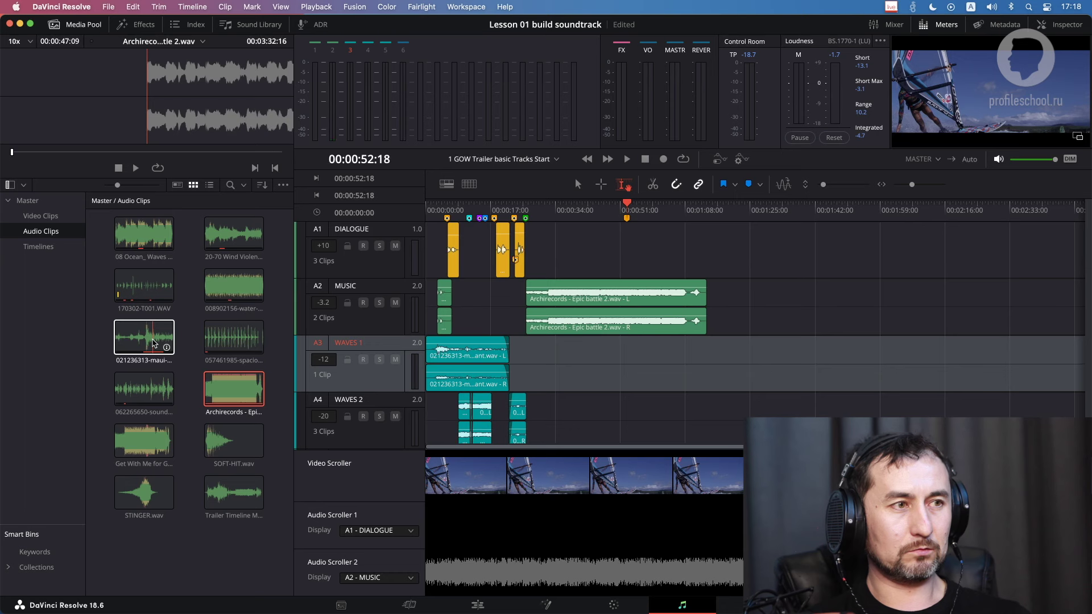
# Preview 170302-T001.WAV in the source viewer and mark an In point at the wanted line
pyautogui.click(143, 283)
pyautogui.press('space')
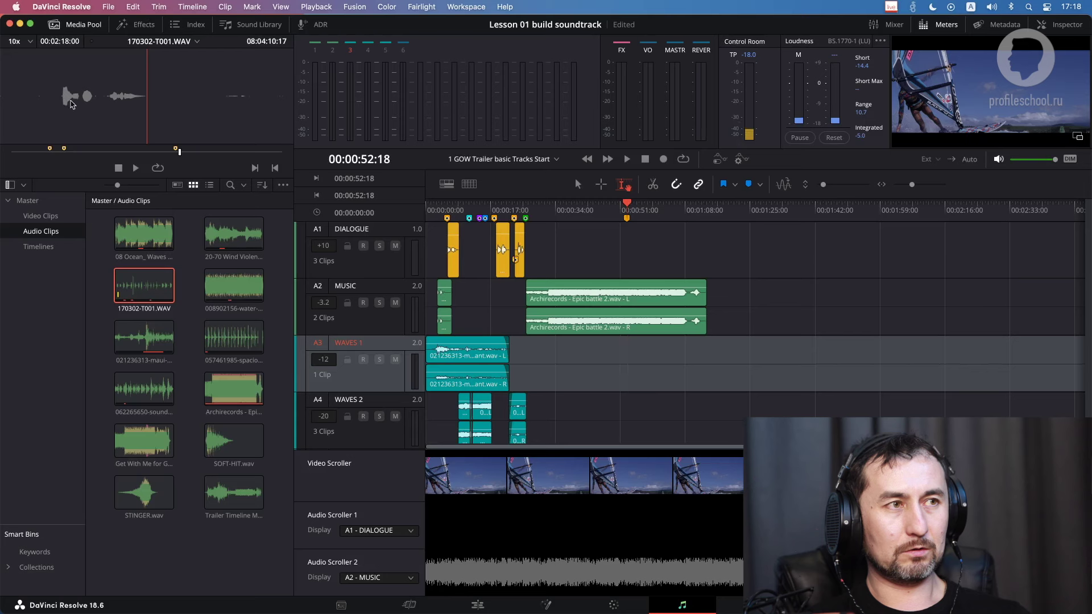
pyautogui.moveTo(179, 152); pyautogui.dragTo(177, 154)
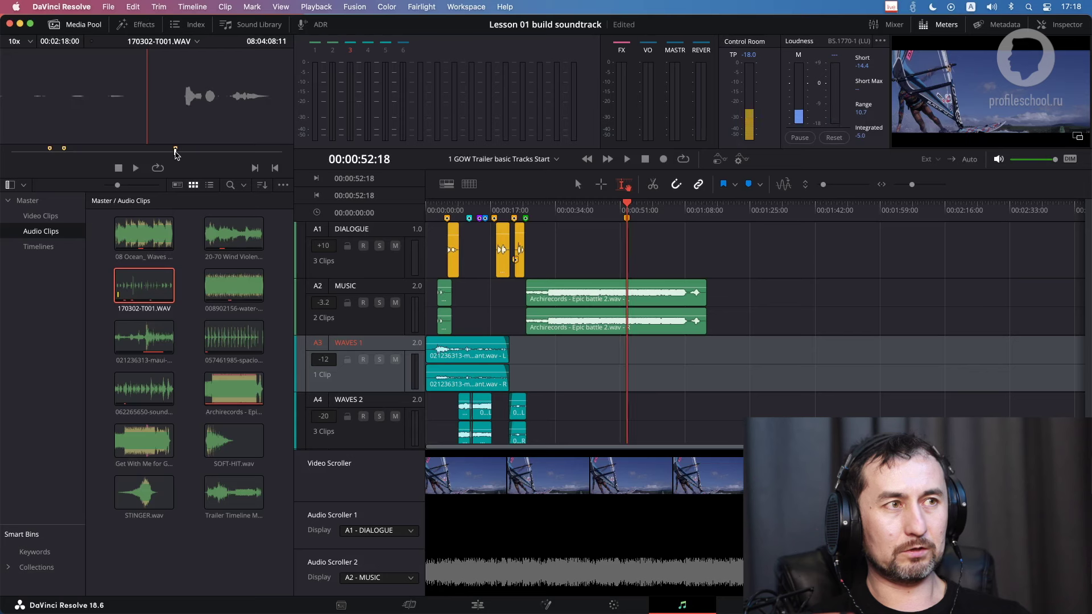
pyautogui.press('i')
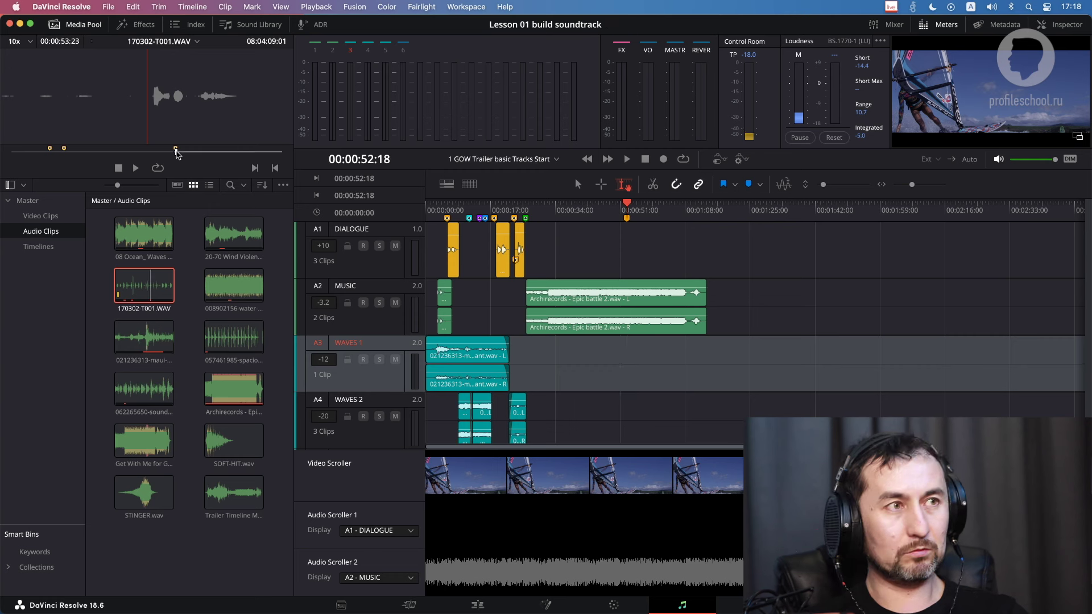
pyautogui.press('space')
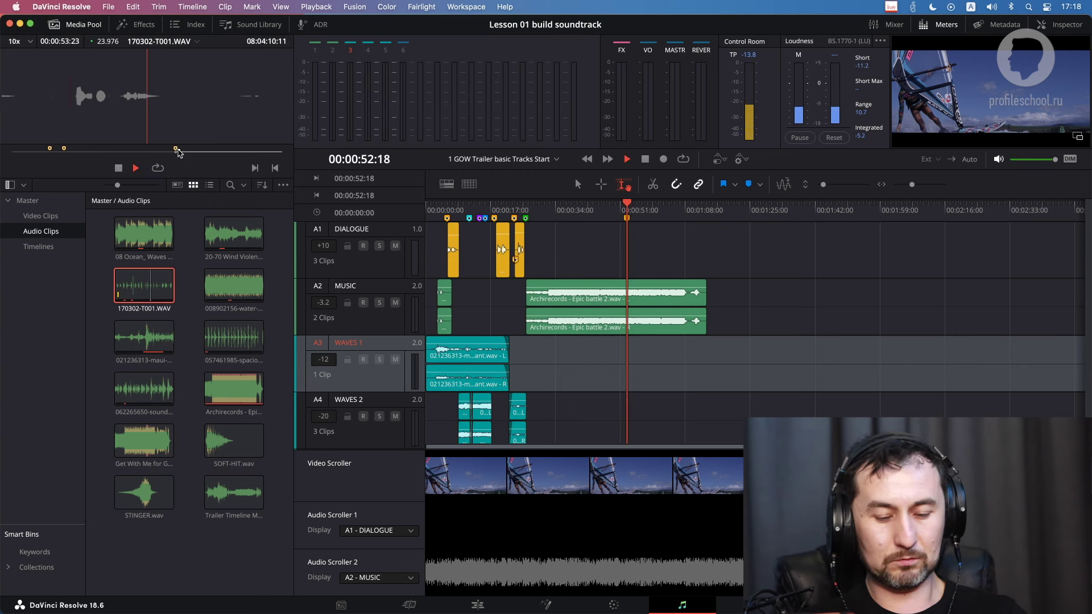
pyautogui.press('space')
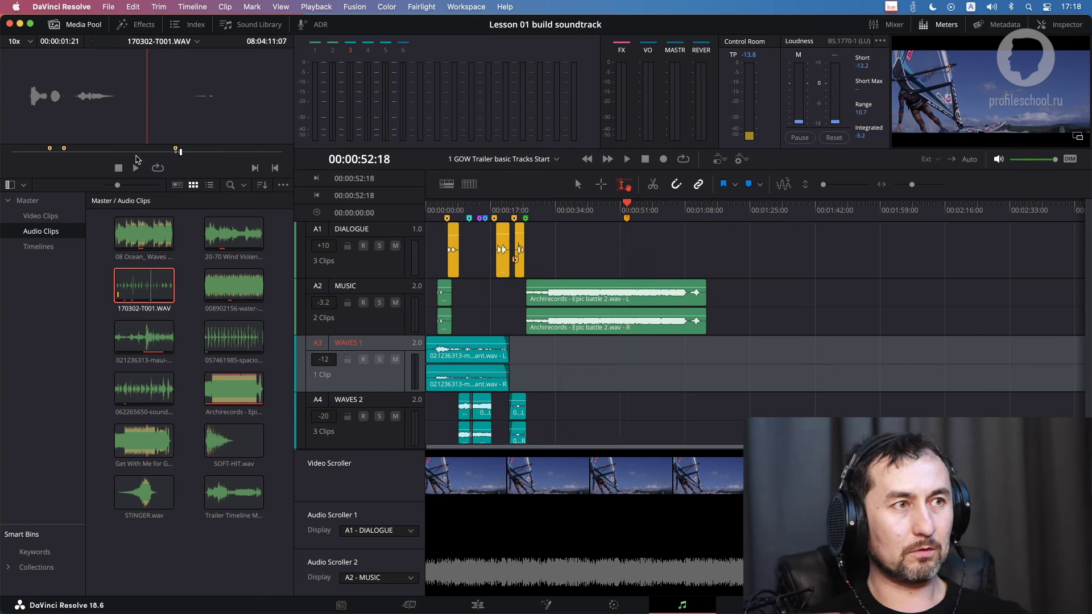
pyautogui.press('space')
pyautogui.press('space')
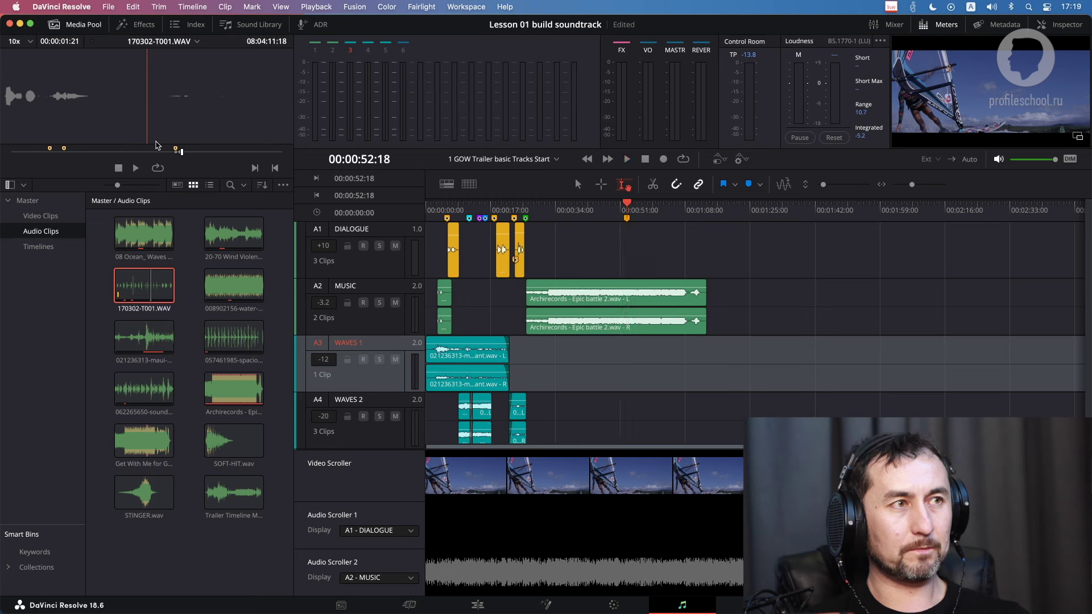
# Place the marked line on A1 DIALOGUE, snap it to 00:00:52:18, and play it back
pyautogui.moveTo(440, 191); pyautogui.dragTo(624, 220)
pyautogui.click(623, 217)
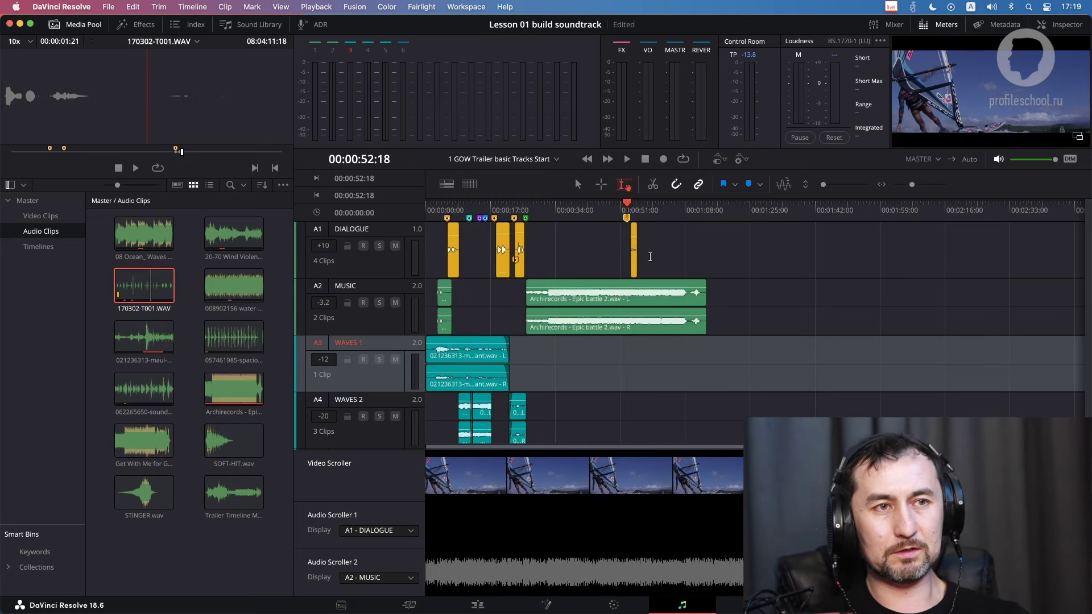
pyautogui.scroll(6, 635, 253)
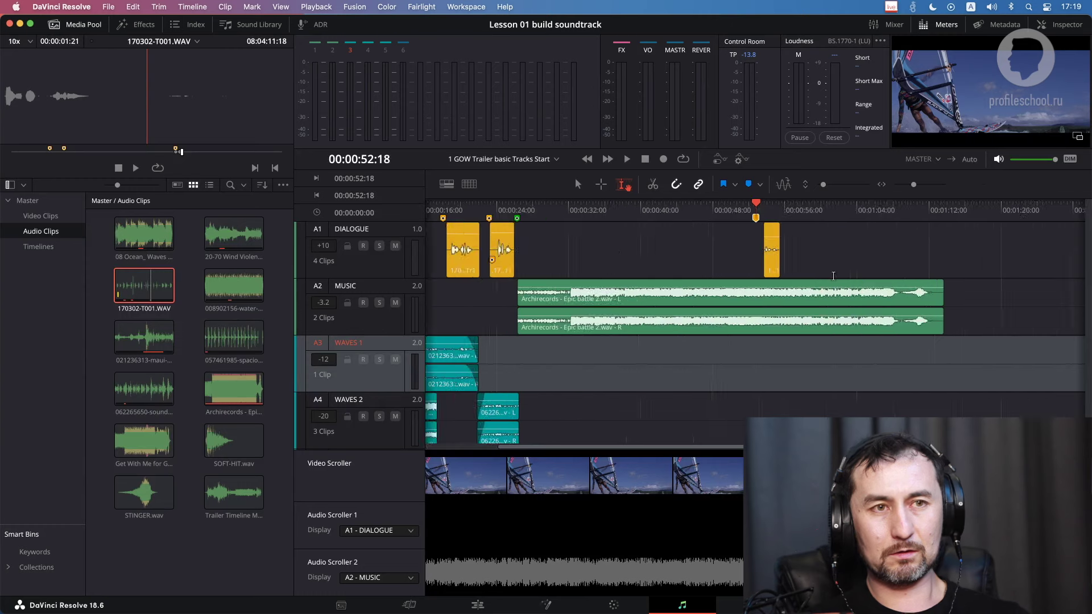
pyautogui.scroll(2, 790, 267)
pyautogui.moveTo(813, 254); pyautogui.dragTo(789, 251)
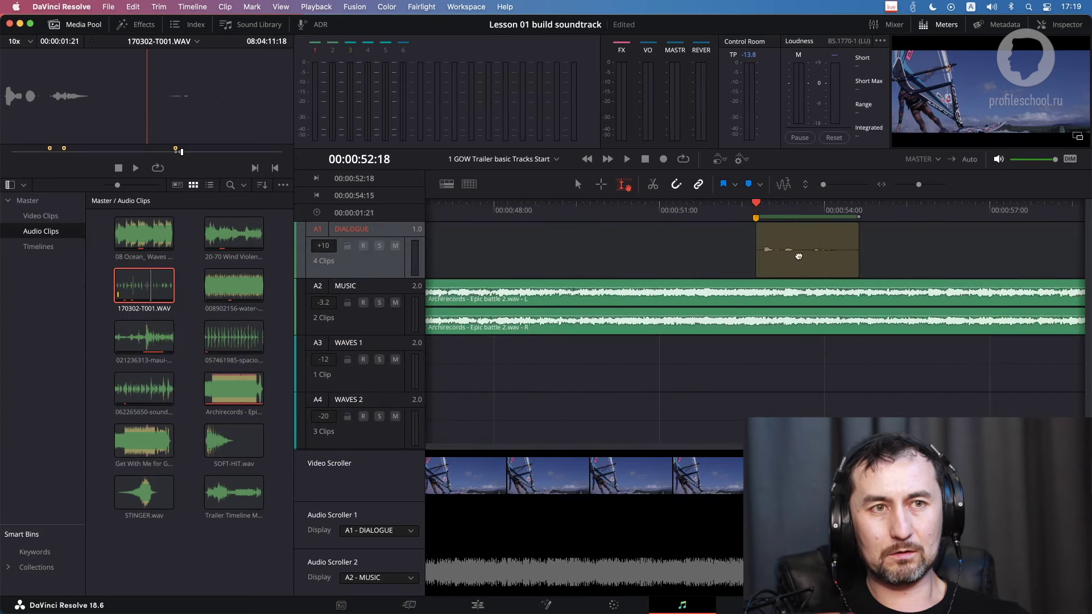
pyautogui.scroll(-2, 774, 252)
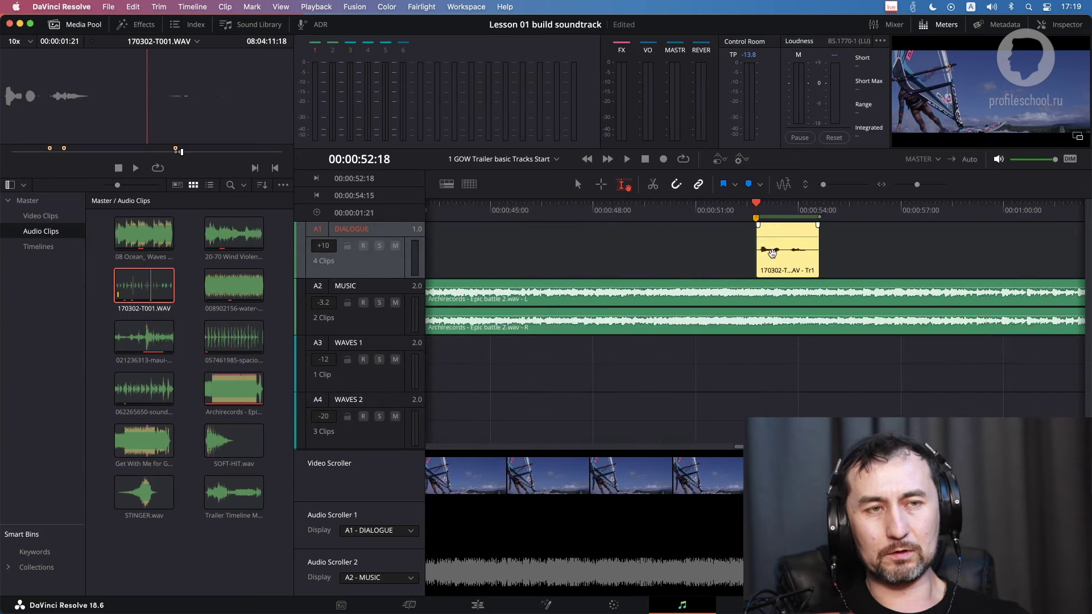
pyautogui.scroll(-3, 768, 254)
pyautogui.scroll(-3, 763, 255)
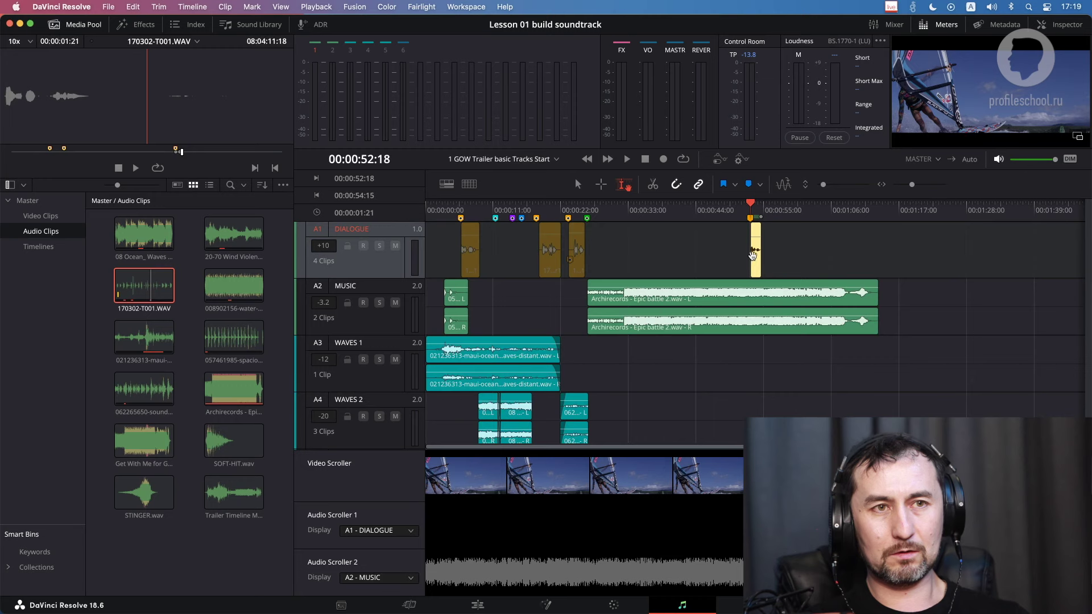
pyautogui.click(749, 209)
pyautogui.press('space')
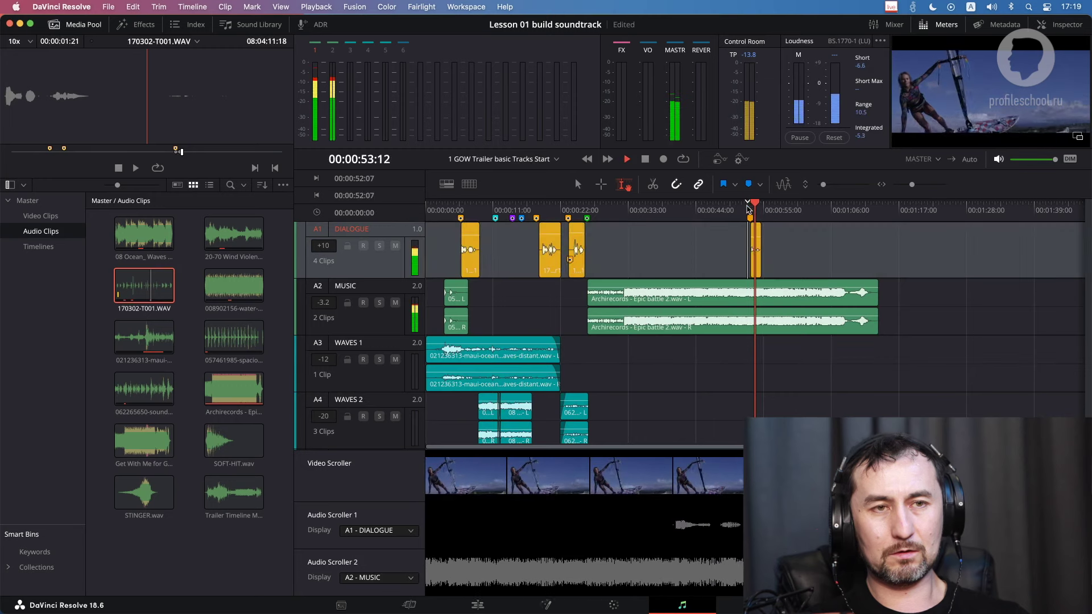
pyautogui.press('space')
# Select the new dialogue and music clips and move the playhead toward the GIRL ON WAVE title
pyautogui.click(757, 264)
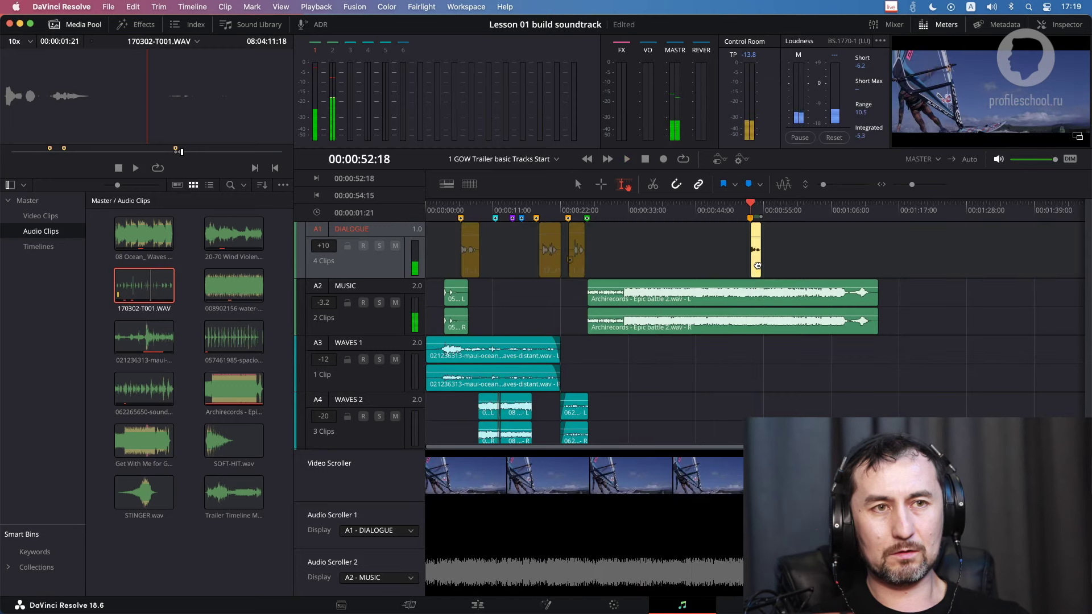
pyautogui.click(704, 305)
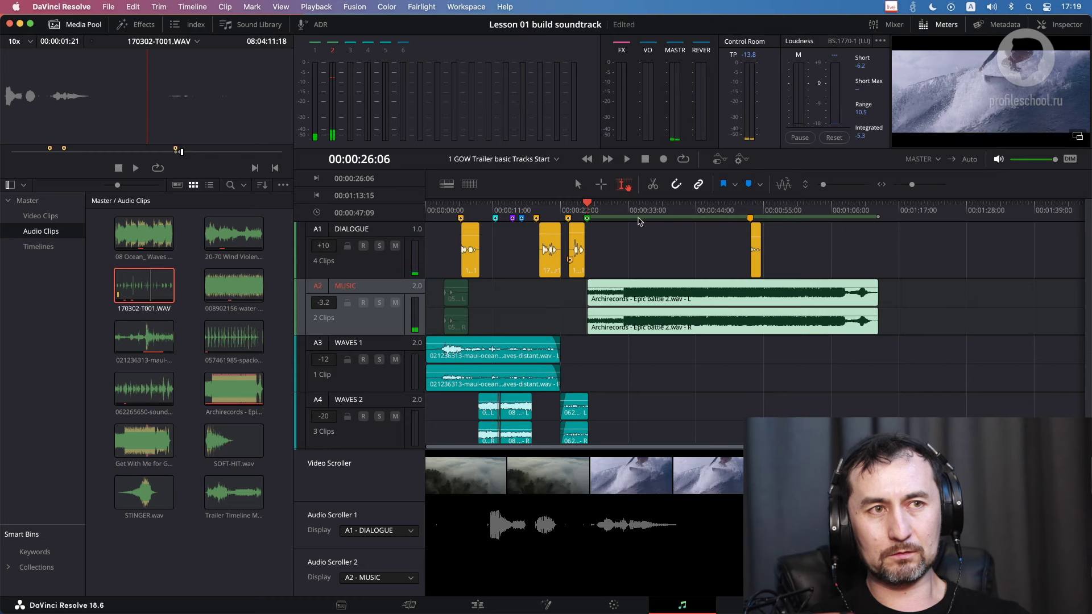
pyautogui.moveTo(830, 210); pyautogui.dragTo(785, 213)
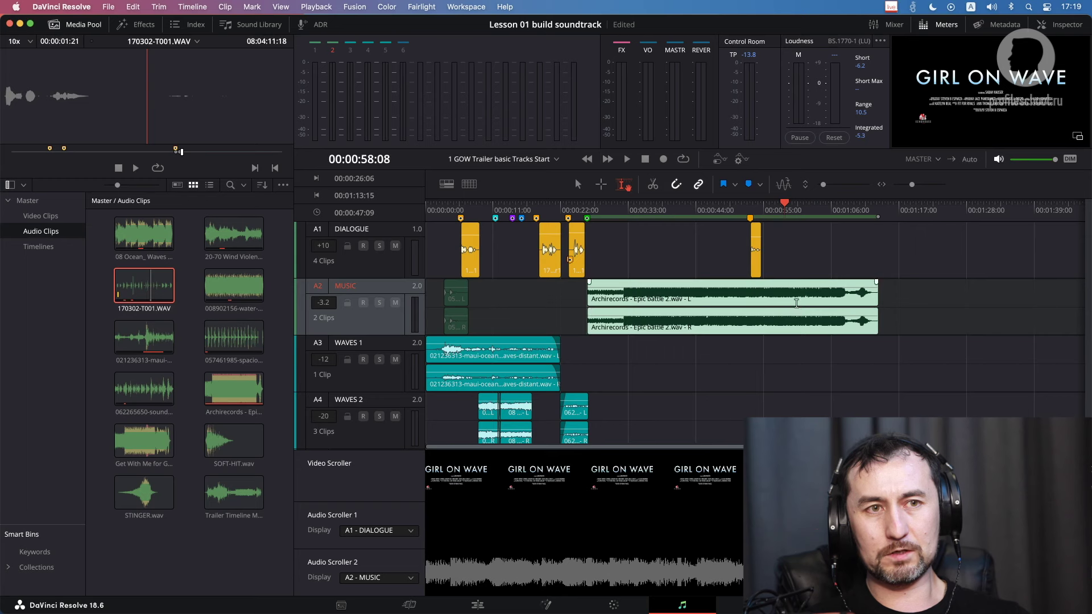
pyautogui.scroll(2, 792, 303)
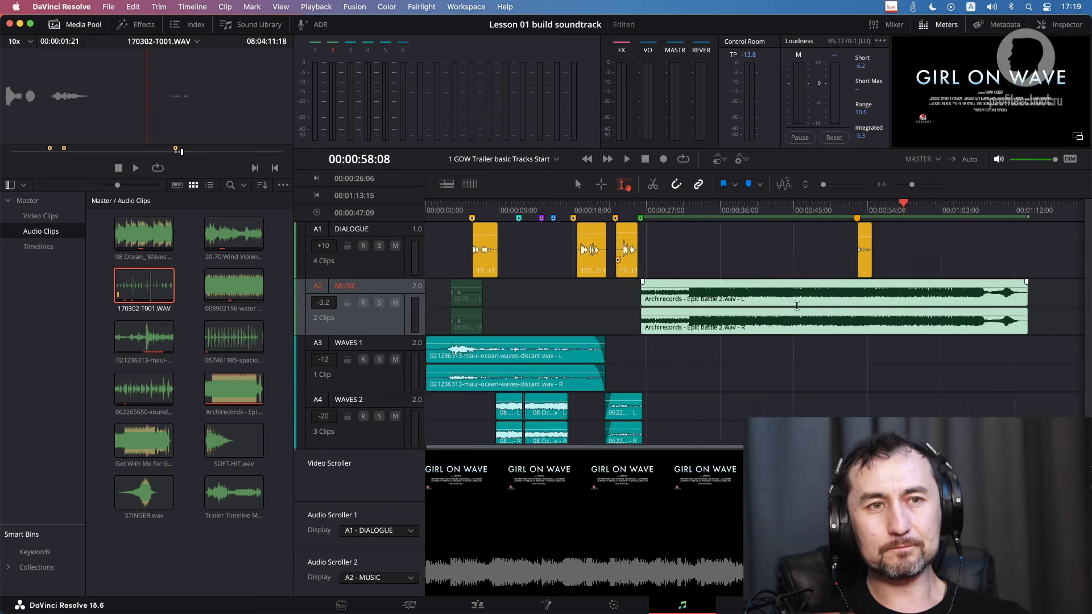
pyautogui.scroll(1, 876, 310)
pyautogui.scroll(-1, 883, 314)
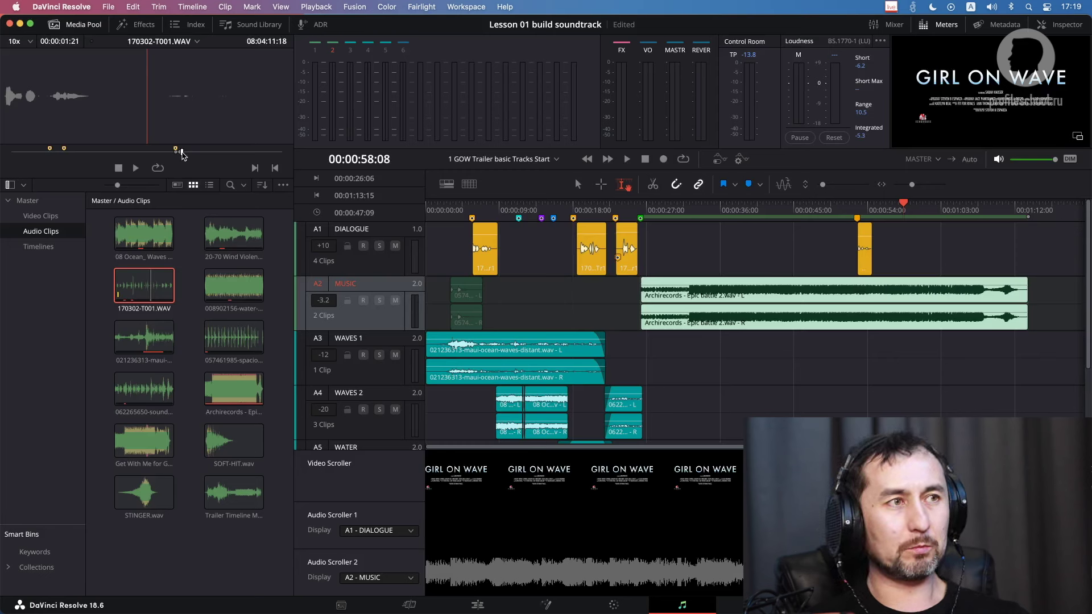
# Pick a later line in 170302-T001.WAV and drop it onto DIALOGUE at the marker
pyautogui.moveTo(186, 155); pyautogui.dragTo(266, 152)
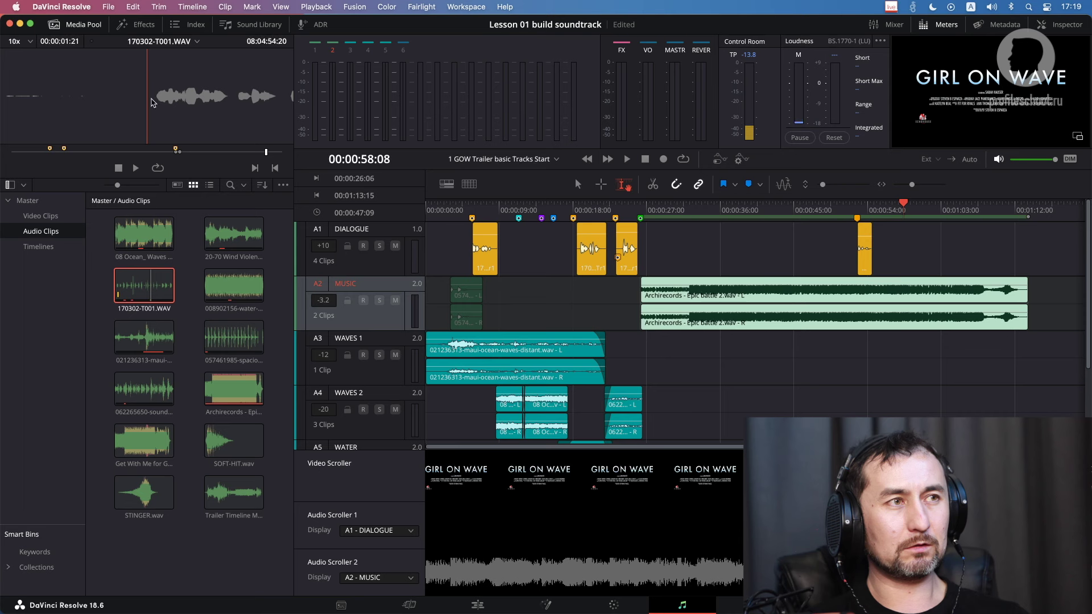
pyautogui.press('space')
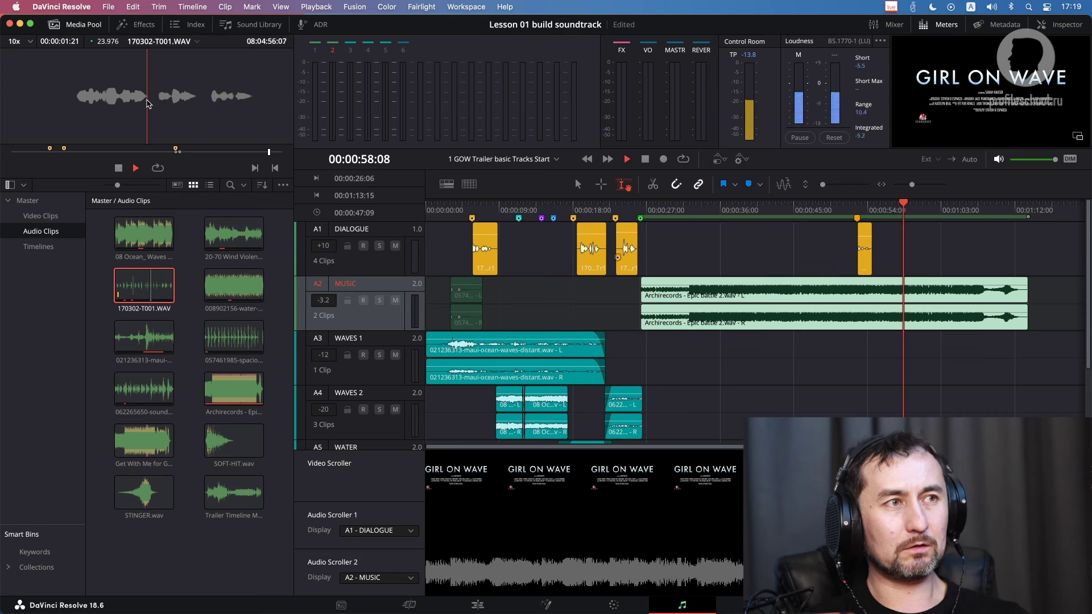
pyautogui.press('space')
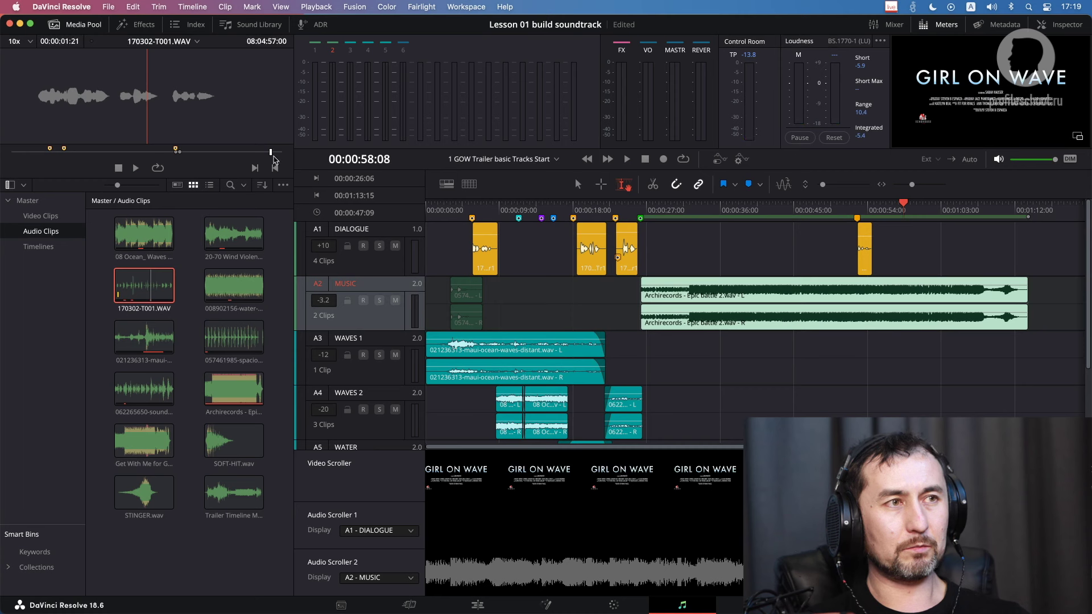
pyautogui.moveTo(271, 153); pyautogui.dragTo(274, 154)
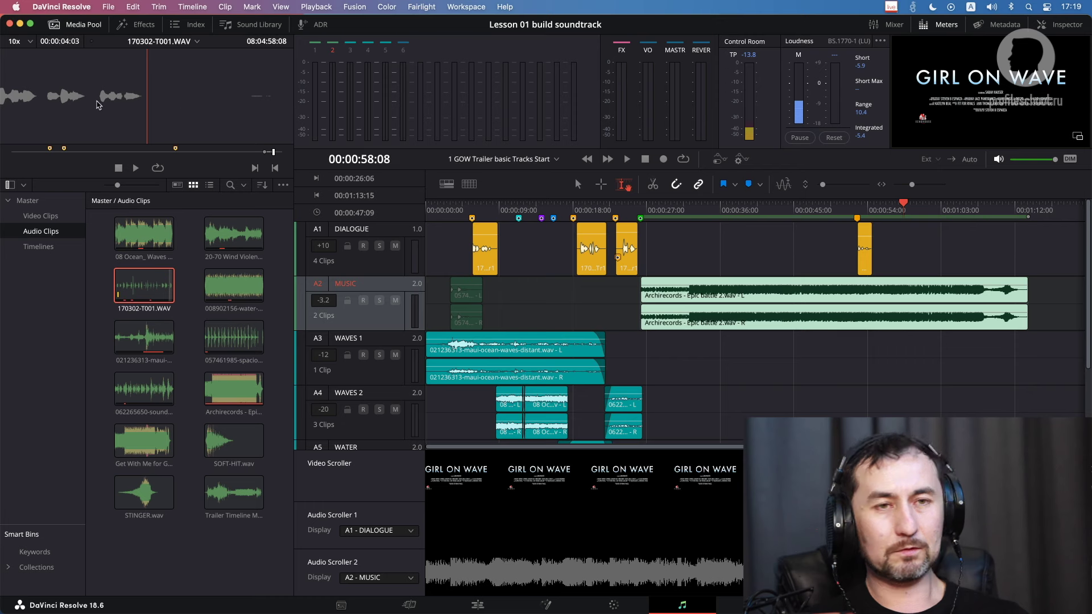
pyautogui.moveTo(123, 107)
pyautogui.mouseDown()
pyautogui.moveTo(871, 254)
pyautogui.moveTo(710, 263)
pyautogui.moveTo(858, 265)
pyautogui.mouseUp()
pyautogui.click(861, 263)
pyautogui.press('space')
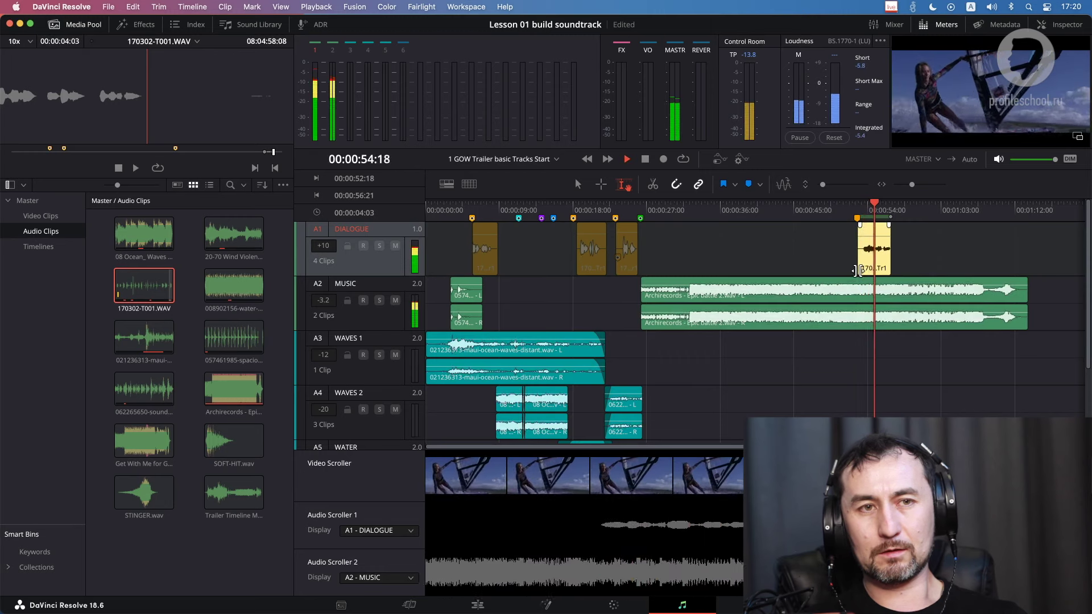
pyautogui.press('space')
pyautogui.click(838, 288)
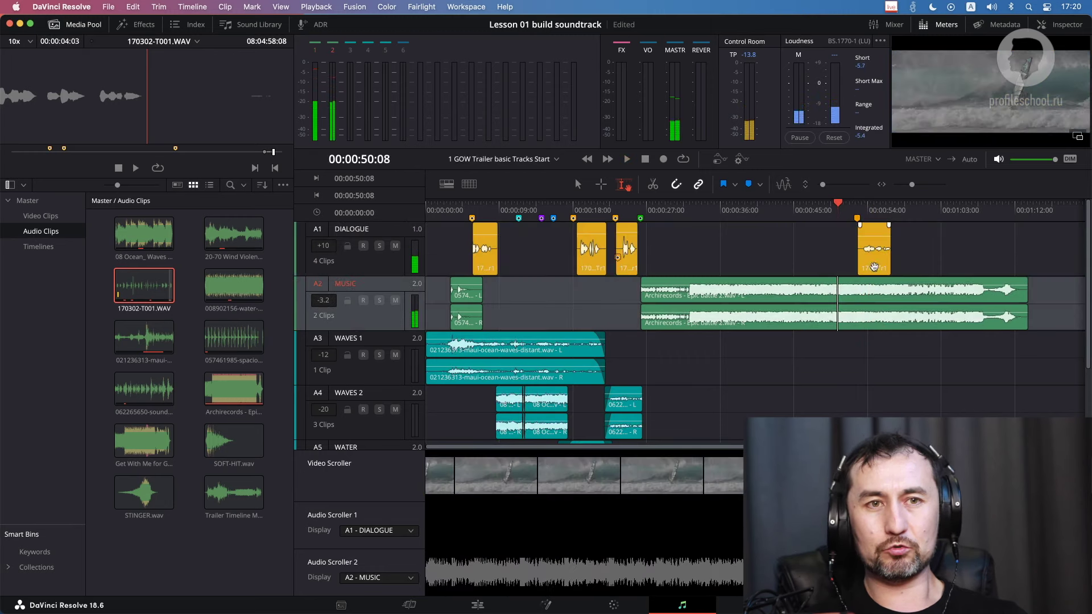
pyautogui.click(976, 297)
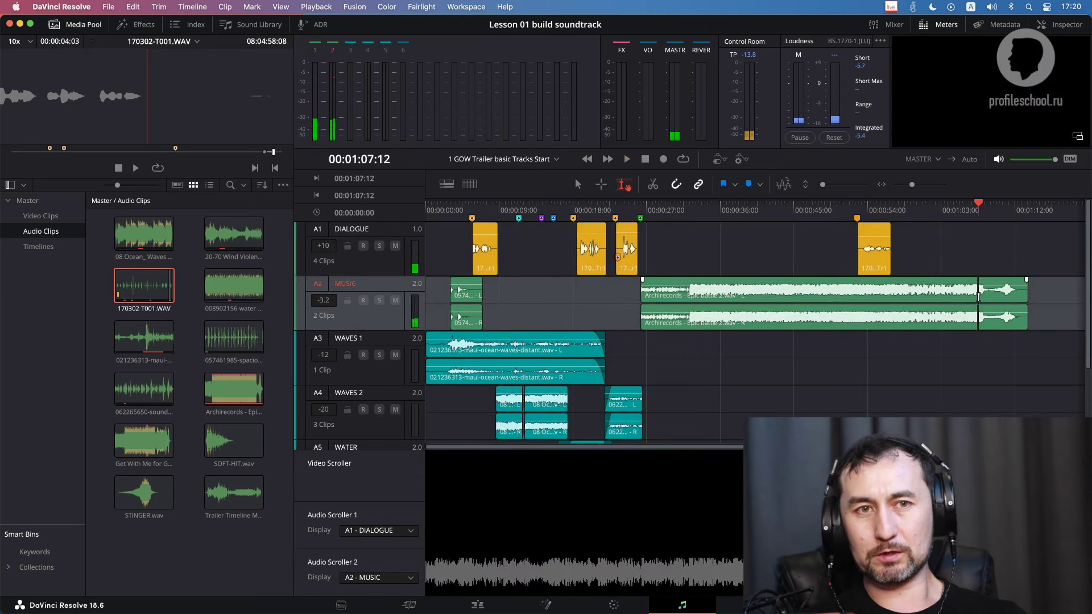
pyautogui.click(831, 214)
pyautogui.press('space')
pyautogui.press('space')
pyautogui.press('space')
pyautogui.scroll(1, 832, 216)
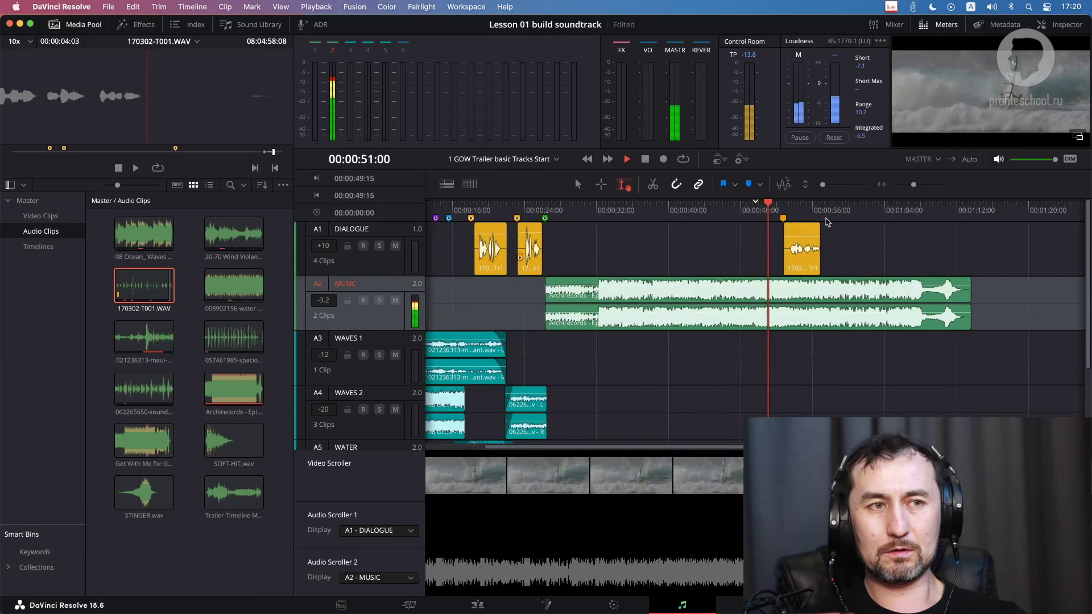
pyautogui.scroll(1, 814, 228)
pyautogui.press('space')
pyautogui.click(724, 214)
pyautogui.press('space')
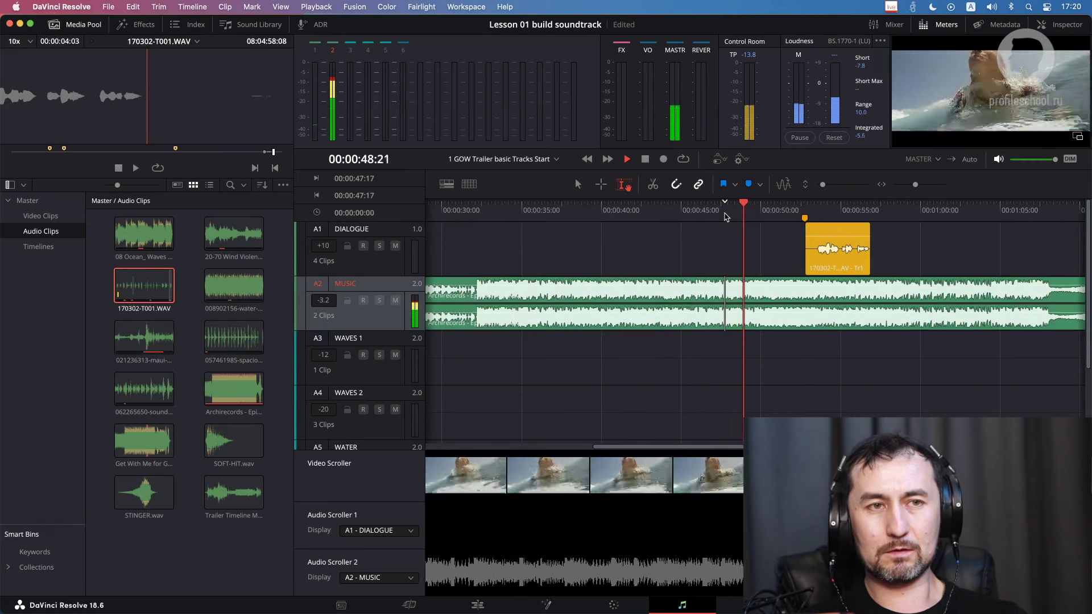
pyautogui.press('space')
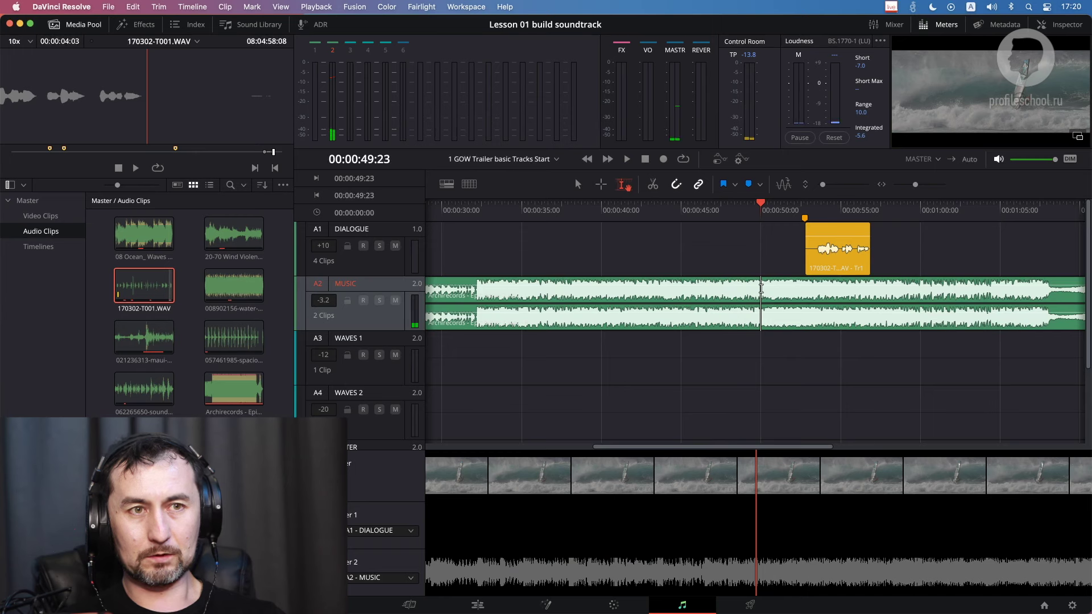
# Split the music at the playhead and push the later half right, leaving a gap
pyautogui.hotkey('ctrl', 'b')
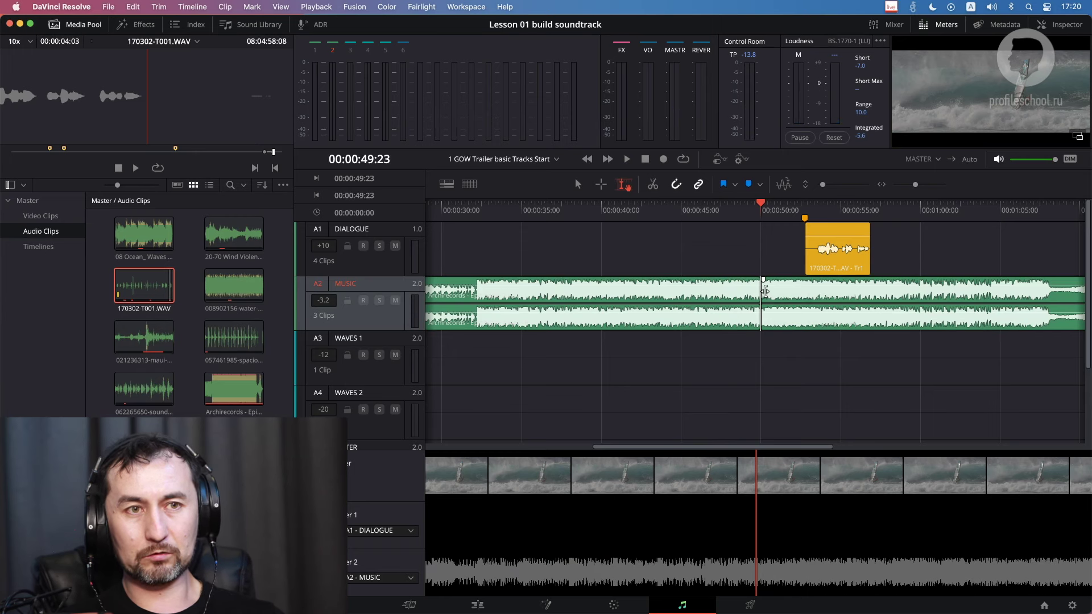
pyautogui.click(766, 292)
pyautogui.moveTo(766, 291); pyautogui.dragTo(1022, 291)
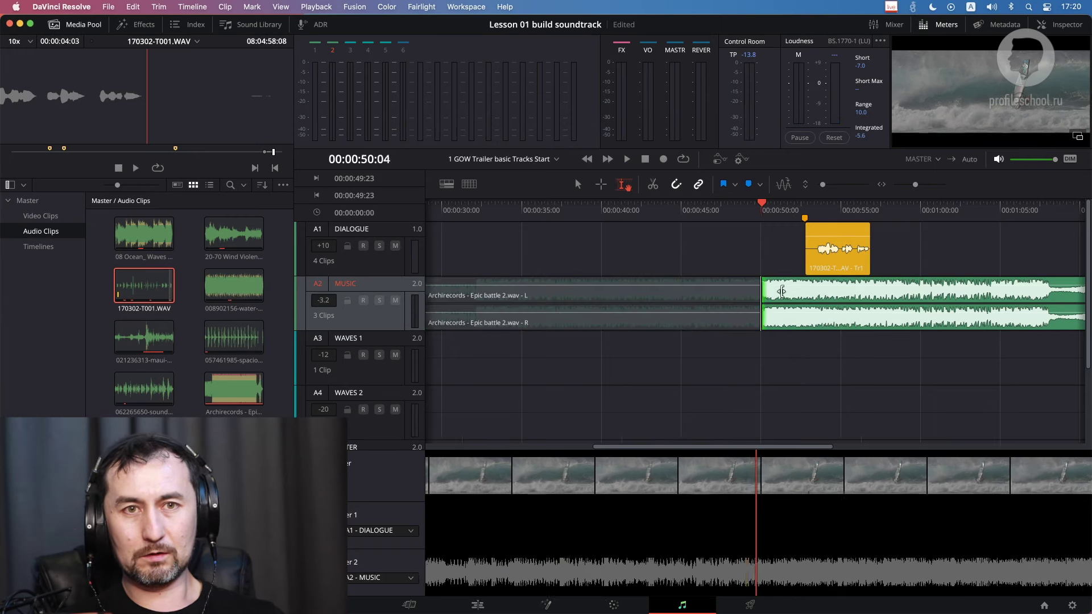
pyautogui.click(1021, 234)
pyautogui.press('space')
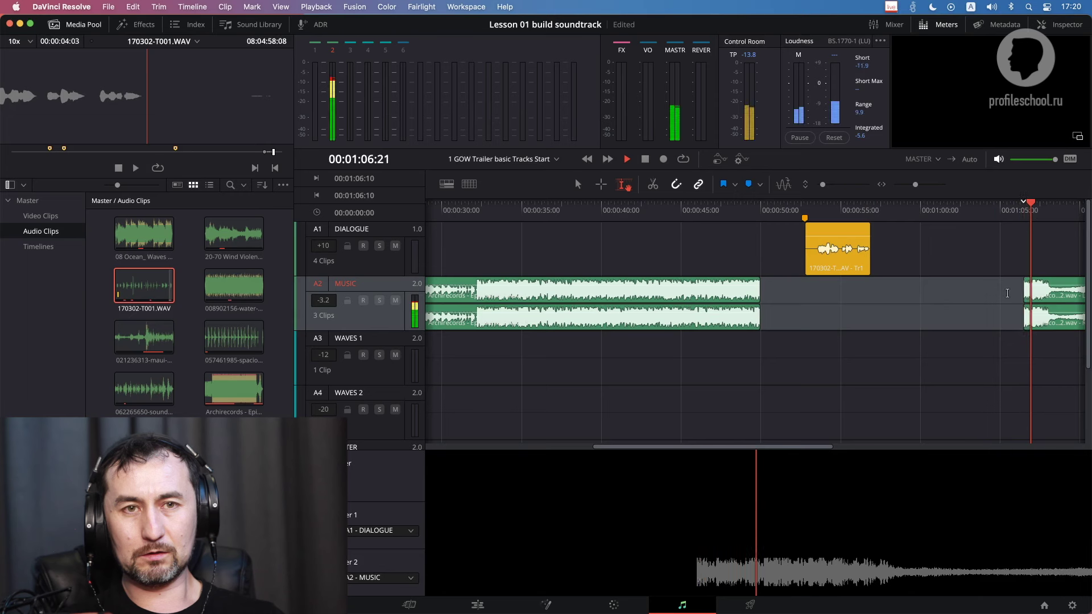
pyautogui.press('space')
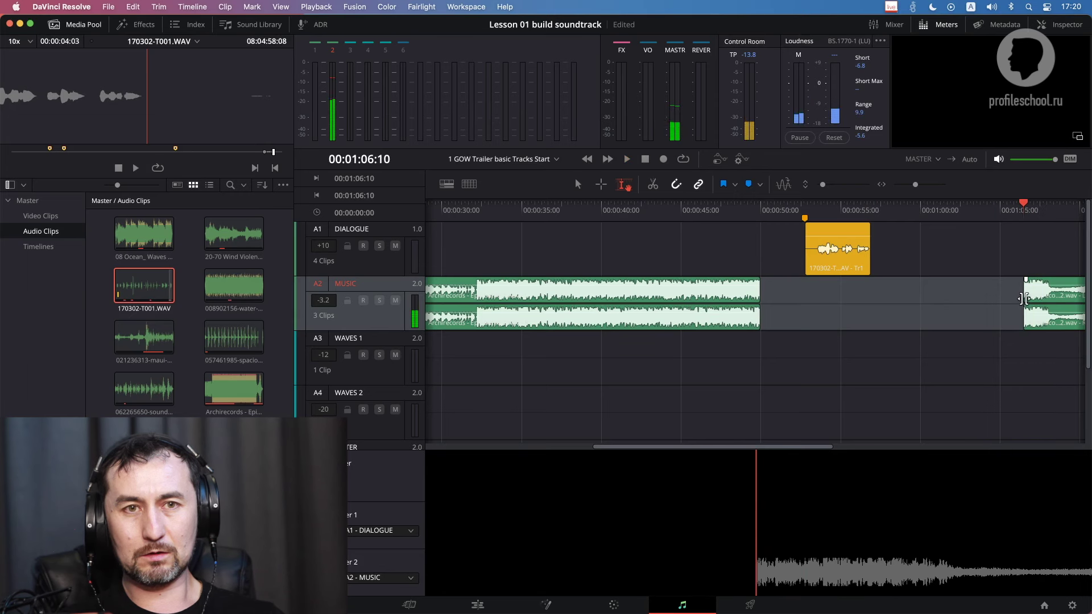
# Slide the final music clip left in stages to narrow the gap
pyautogui.moveTo(1024, 297); pyautogui.dragTo(980, 298)
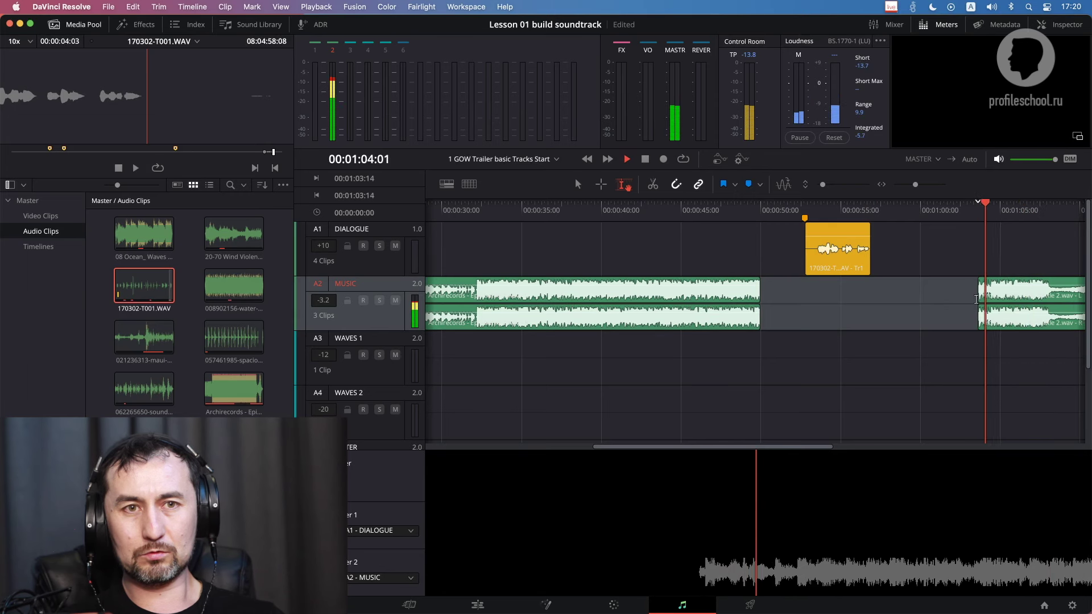
pyautogui.moveTo(982, 299); pyautogui.dragTo(947, 307)
pyautogui.press('space')
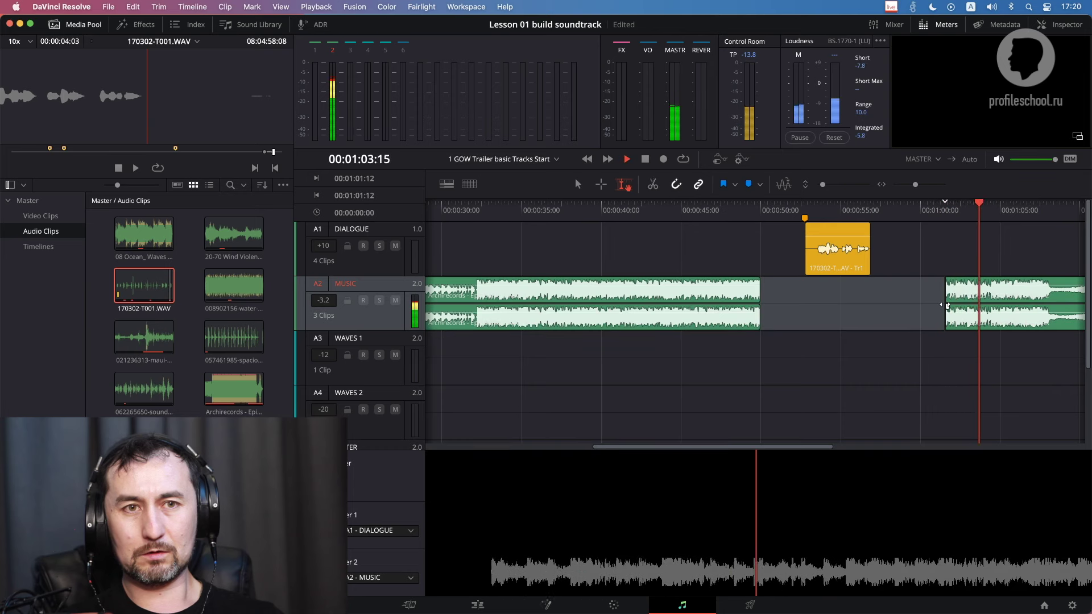
pyautogui.press('space')
pyautogui.moveTo(947, 294); pyautogui.dragTo(919, 293)
pyautogui.press('space')
pyautogui.press('space')
# Extend the final music clip's start back to around 58 seconds and replay the entry
pyautogui.click(918, 211)
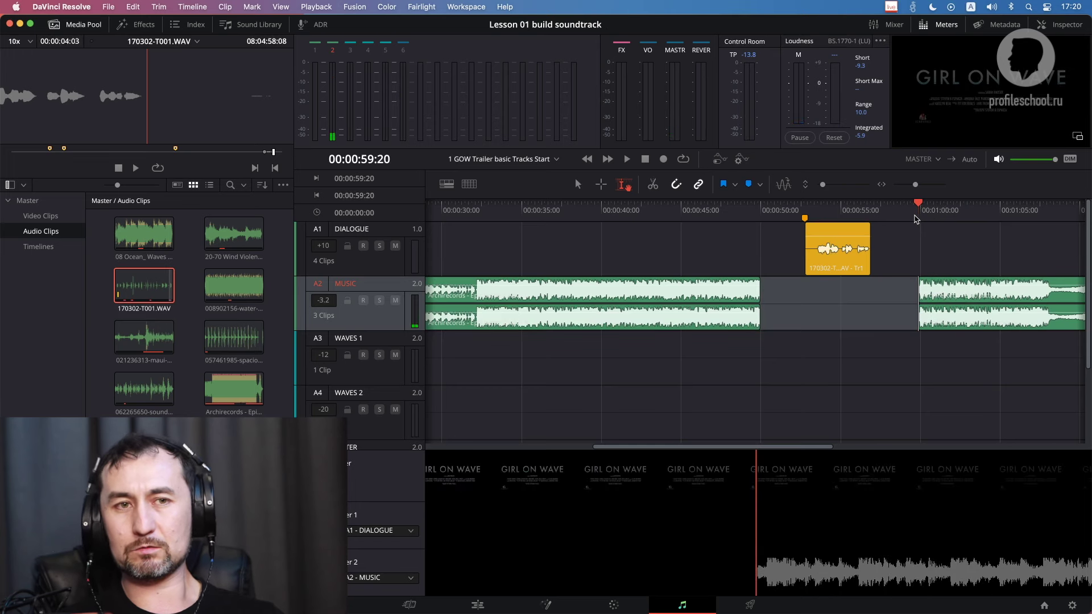
pyautogui.press('space')
pyautogui.press('space')
pyautogui.click(892, 212)
pyautogui.press('space')
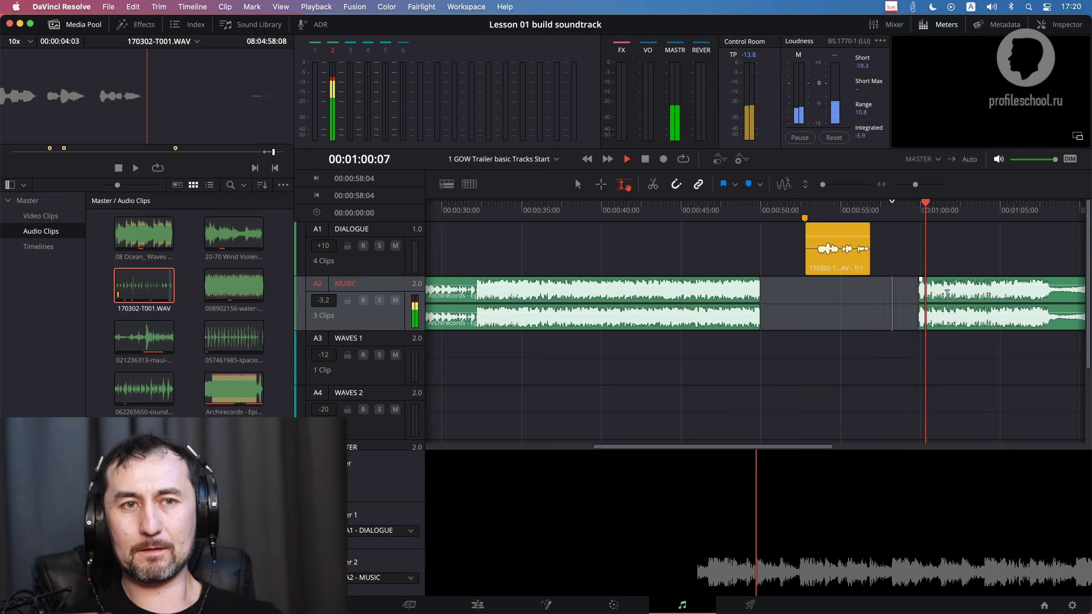
pyautogui.moveTo(922, 293); pyautogui.dragTo(893, 293)
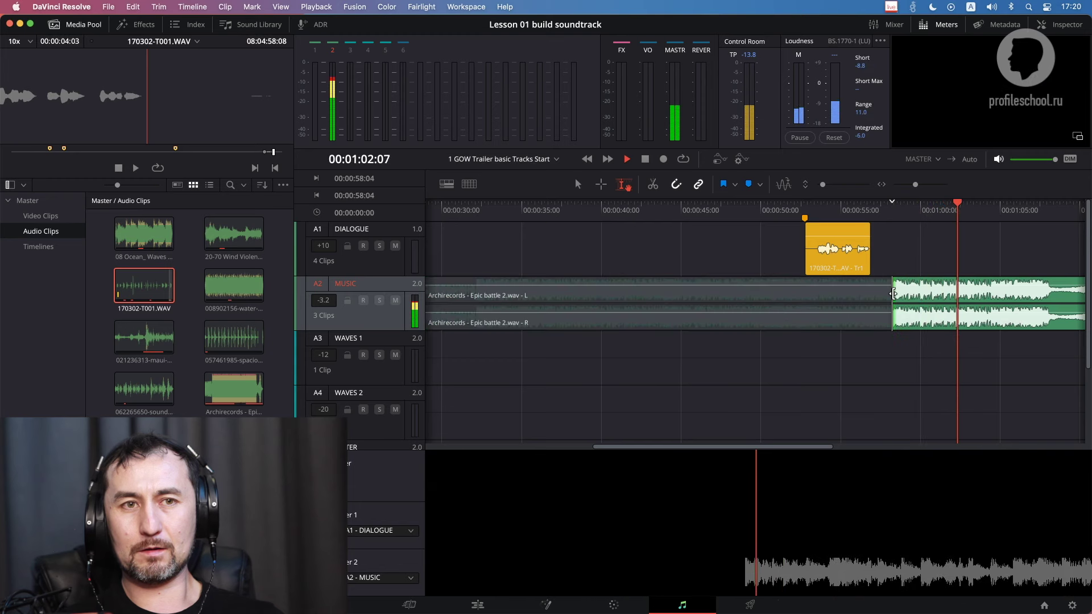
pyautogui.press('space')
pyautogui.click(890, 212)
pyautogui.press('space')
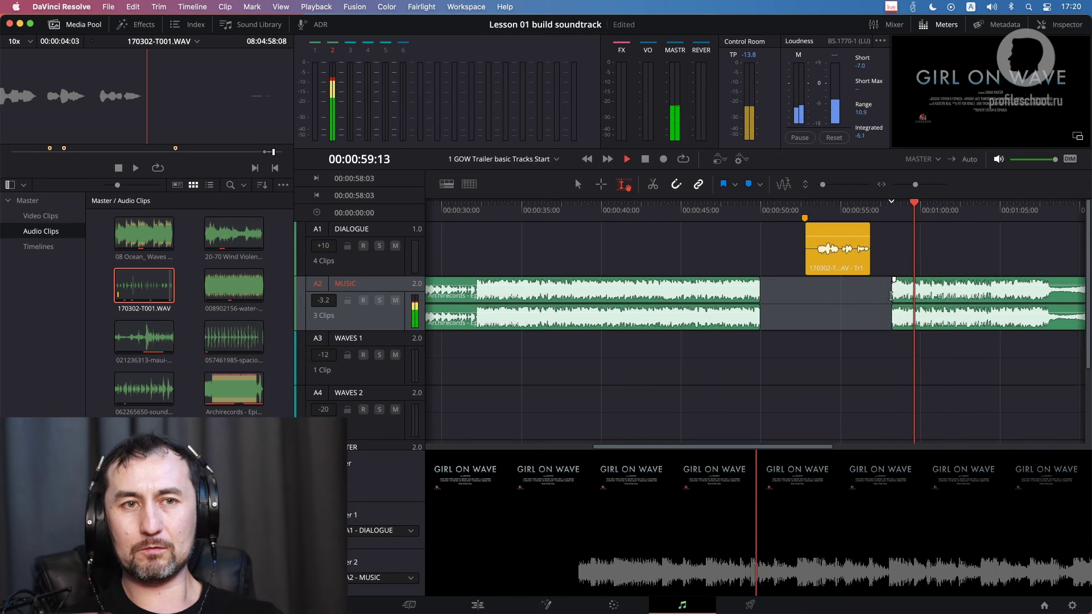
# Zoom in and trim the music clip's head slightly later, replaying the entry
pyautogui.press('super+equal')
pyautogui.press('super+equal')
pyautogui.click(767, 213)
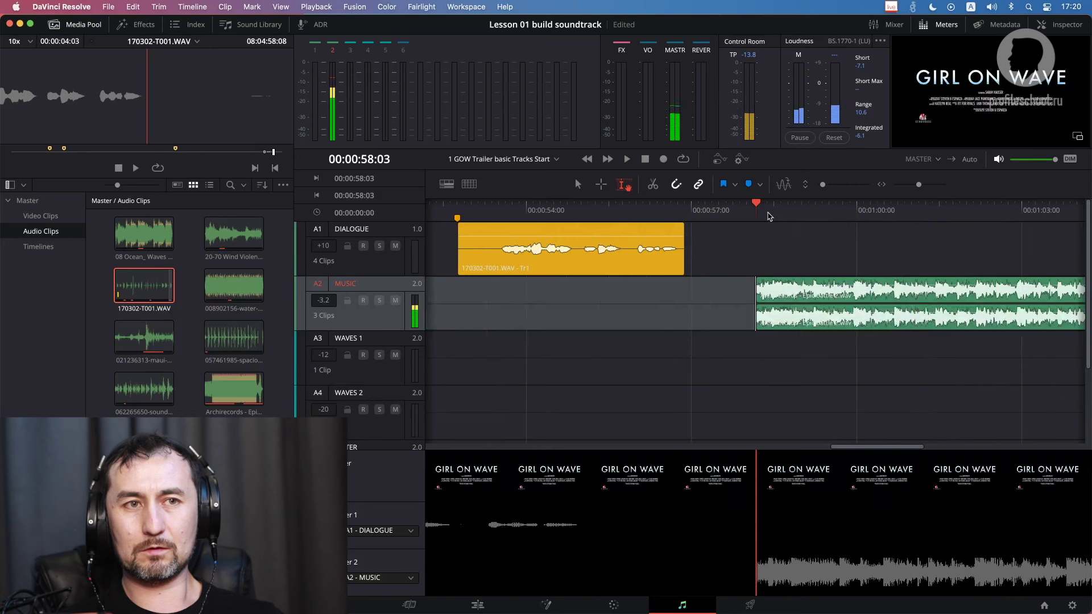
pyautogui.press('space')
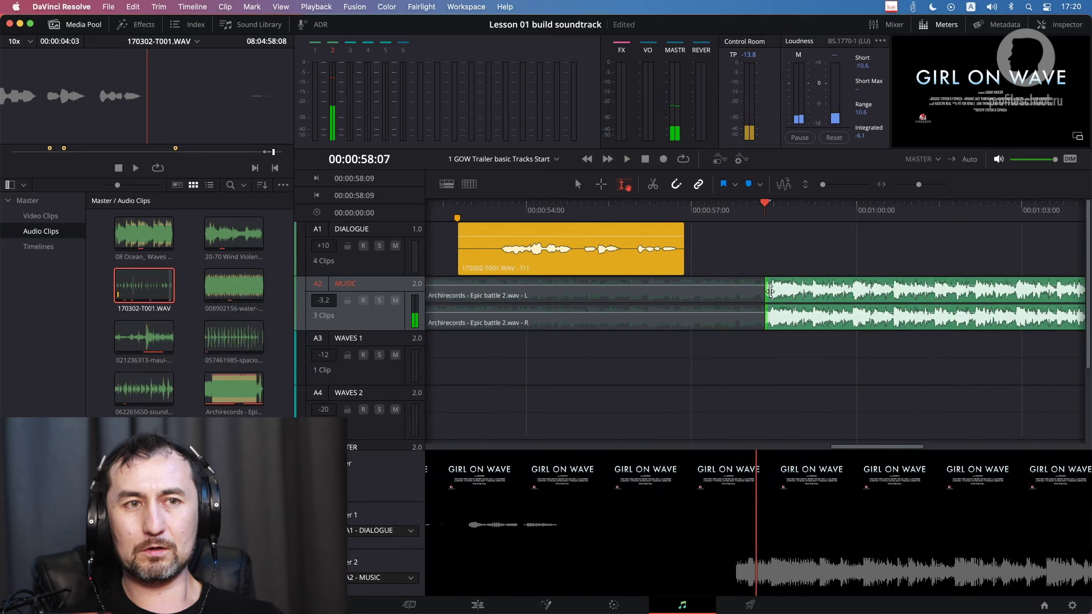
pyautogui.moveTo(758, 291); pyautogui.dragTo(789, 291)
pyautogui.press('space')
pyautogui.press('space')
pyautogui.press('space')
pyautogui.press('space')
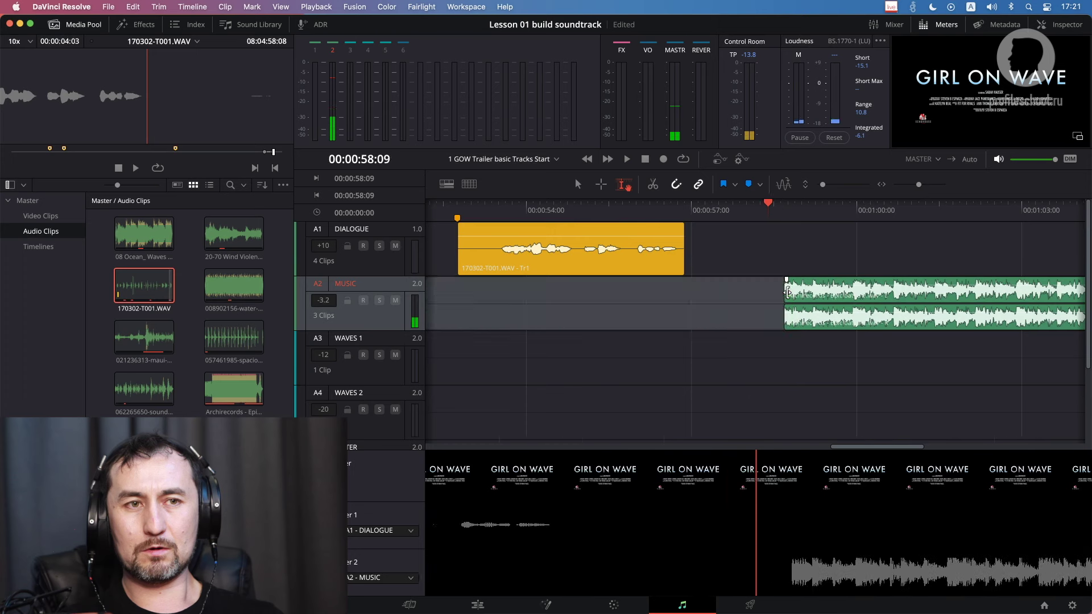
pyautogui.press('space')
# Move the final music clip left against the first music clip, closing the gap
pyautogui.moveTo(788, 292); pyautogui.dragTo(795, 291)
pyautogui.scroll(-3, 795, 292)
pyautogui.click(818, 294)
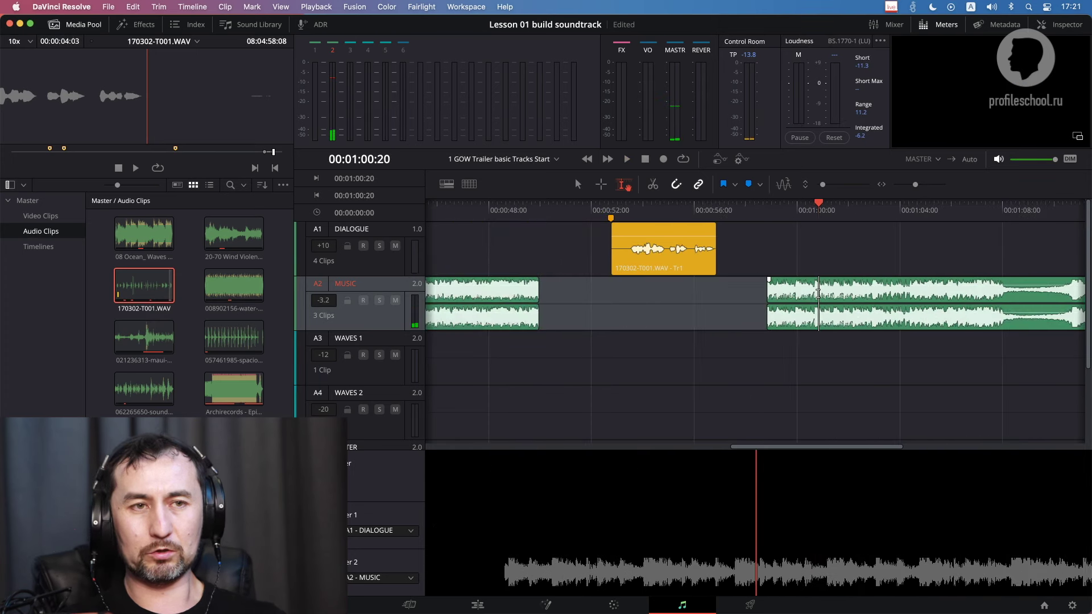
pyautogui.press('a')
pyautogui.click(801, 326)
pyautogui.moveTo(800, 325); pyautogui.dragTo(572, 312)
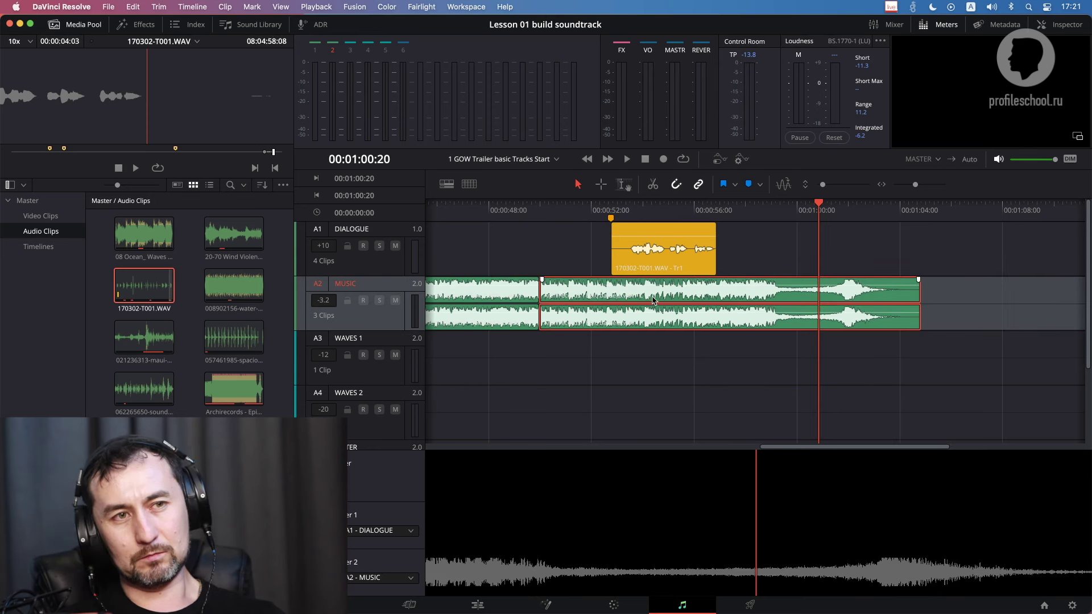
# Move the dialogue clip later to about one minute and check it over the music
pyautogui.doubleClick(653, 260)
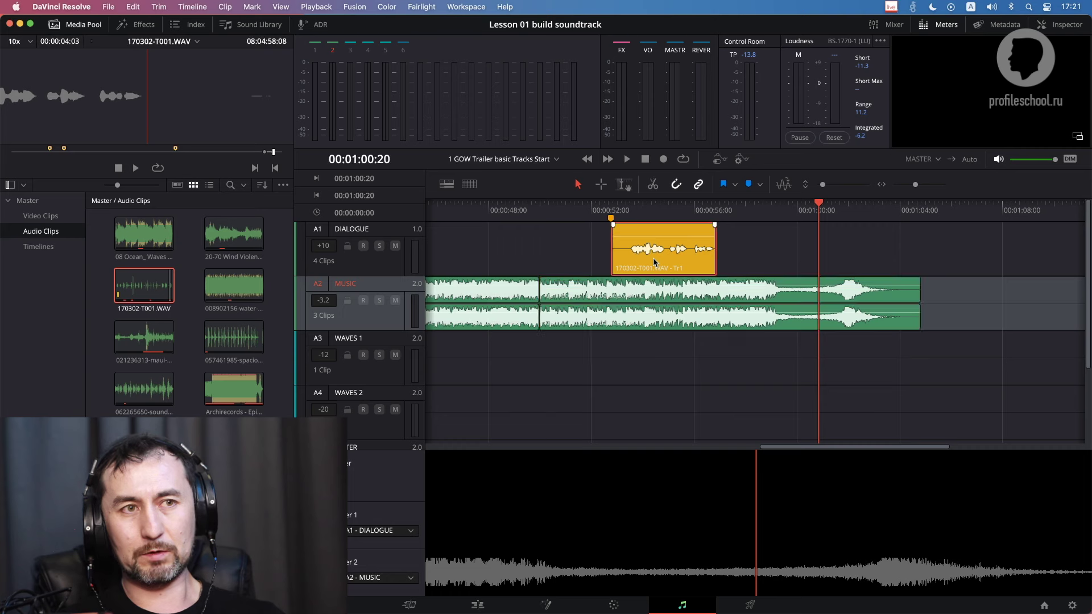
pyautogui.click(603, 475)
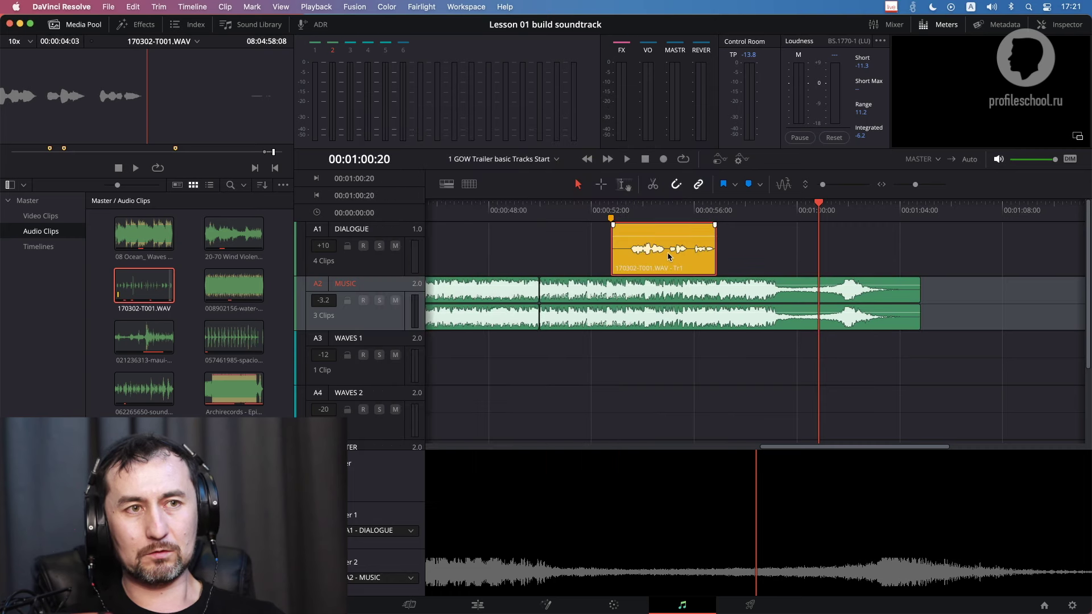
pyautogui.moveTo(647, 265); pyautogui.dragTo(809, 265)
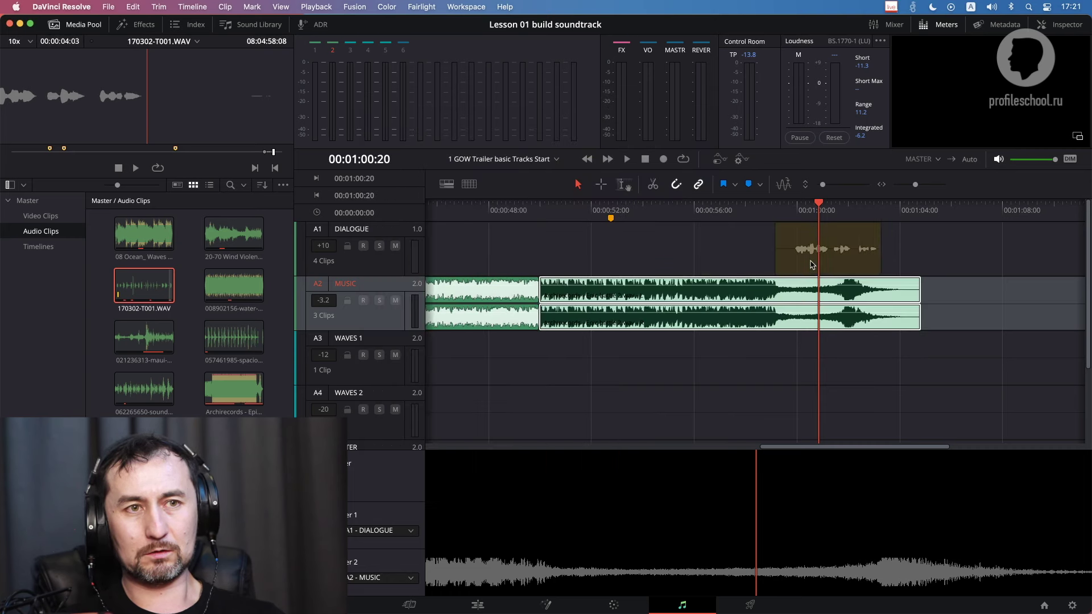
pyautogui.click(768, 212)
pyautogui.press('space')
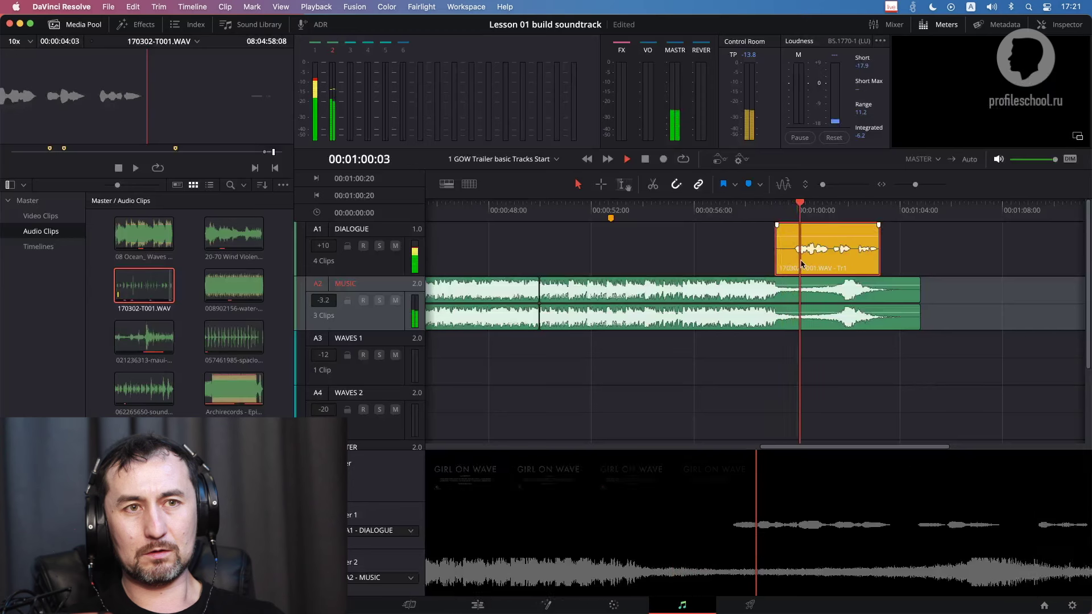
pyautogui.moveTo(819, 266); pyautogui.dragTo(789, 272)
pyautogui.press('space')
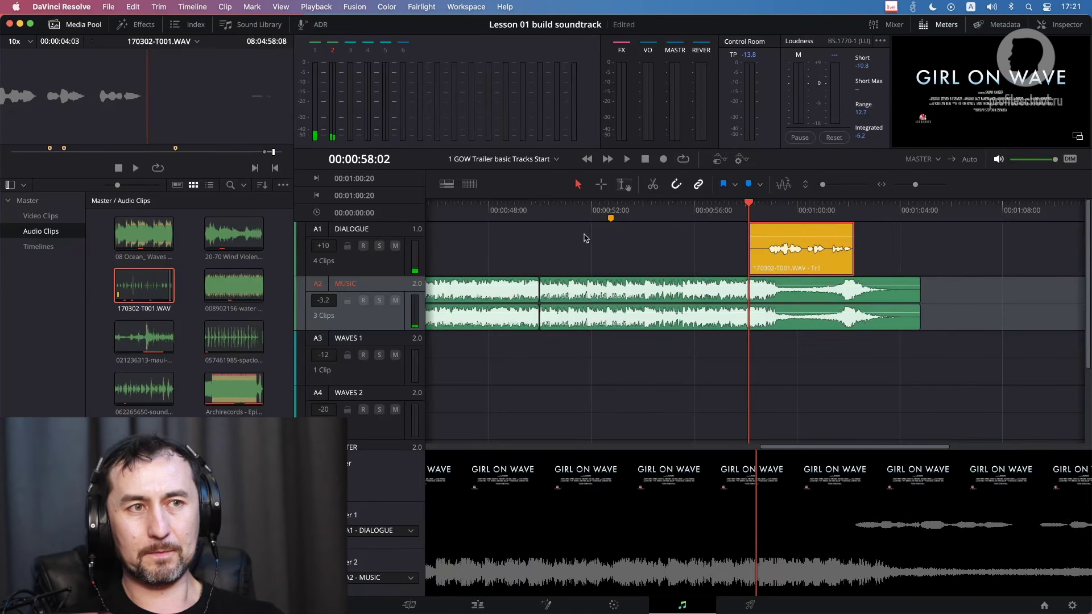
# Play back from about 50 seconds across the music cut, zooming in on it
pyautogui.click(552, 212)
pyautogui.press('space')
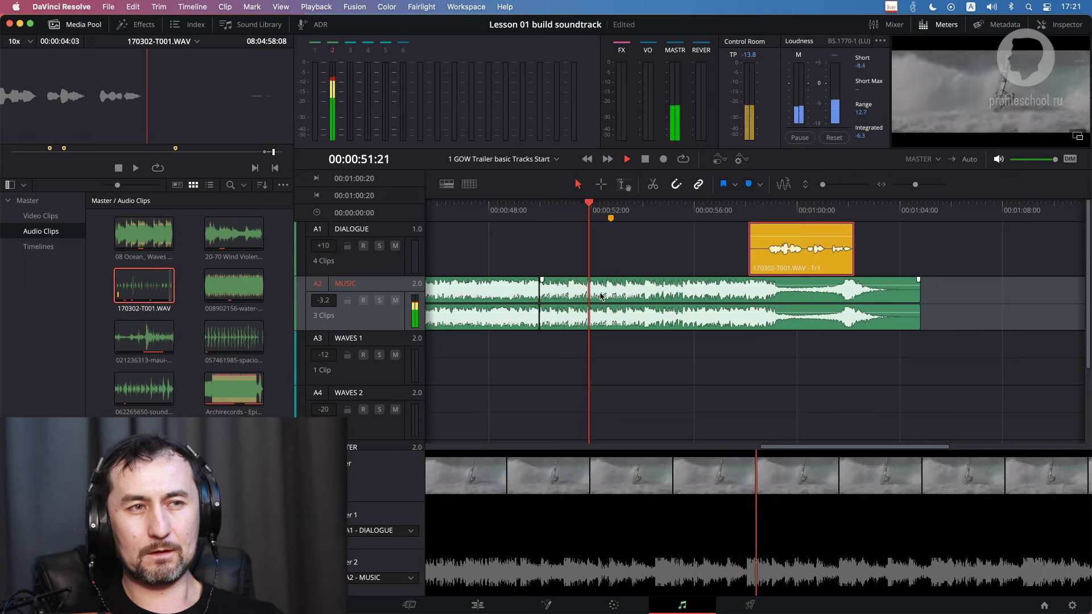
pyautogui.press('space')
pyautogui.click(518, 213)
pyautogui.press('space')
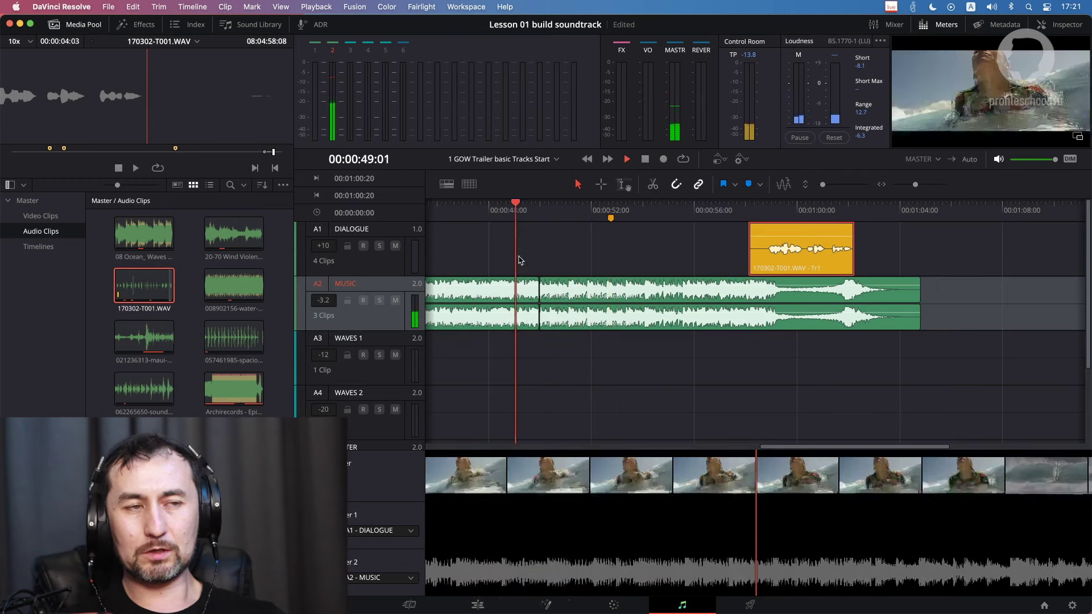
pyautogui.press('super+equal')
pyautogui.press('space')
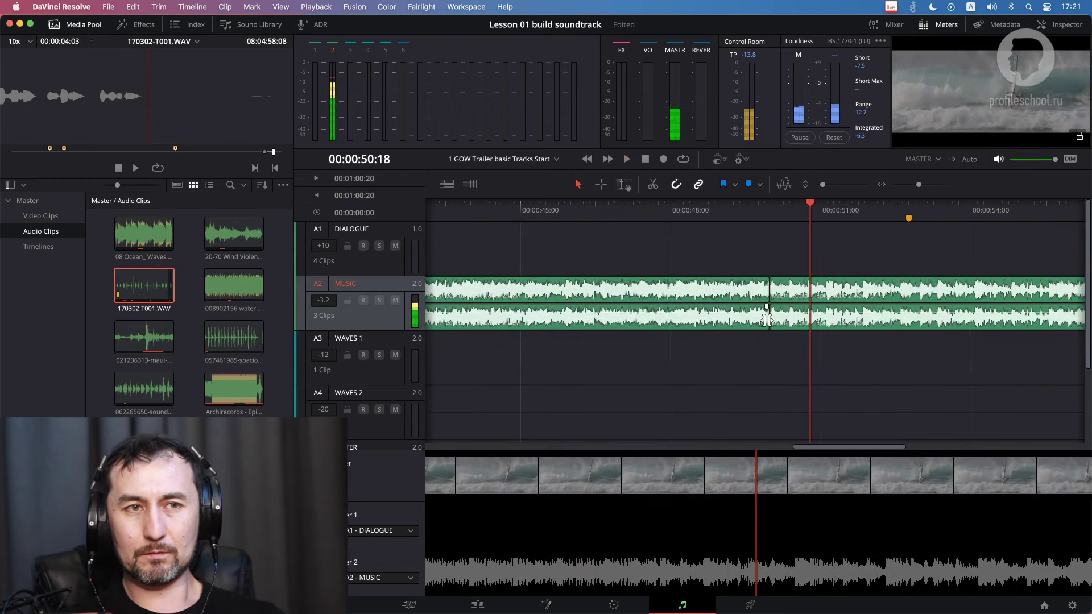
# Review the cut again and shift the later music clip slightly earlier
pyautogui.click(715, 214)
pyautogui.press('space')
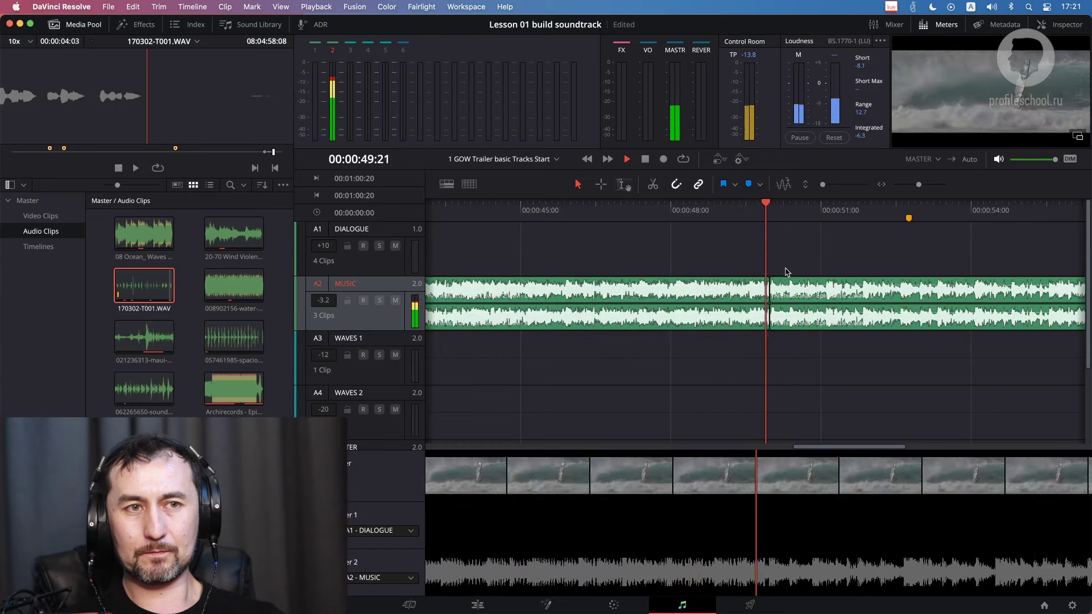
pyautogui.press('space')
pyautogui.scroll(3, 788, 294)
pyautogui.click(786, 296)
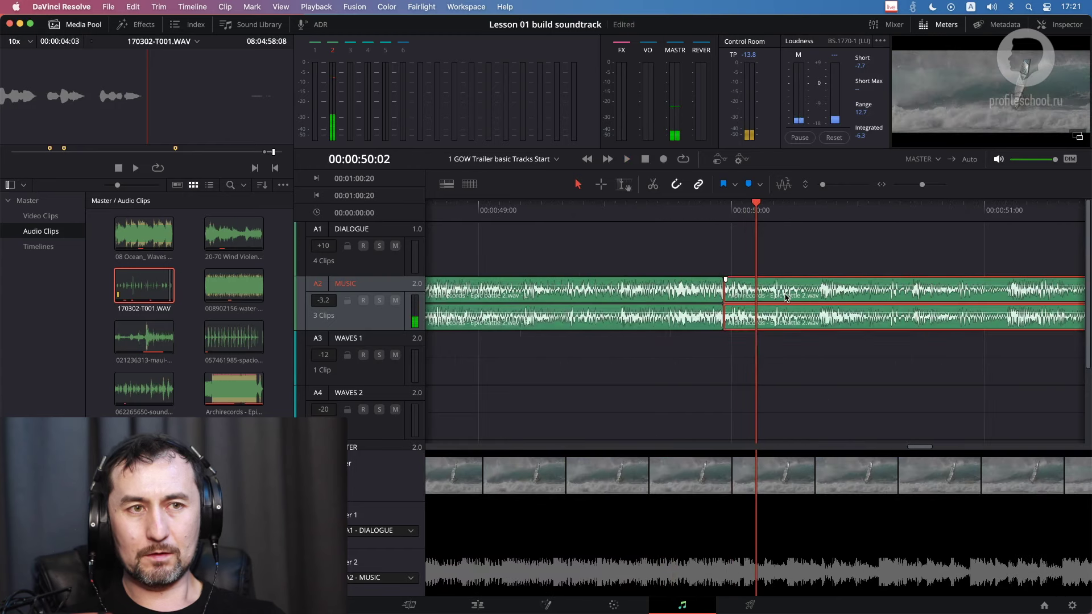
pyautogui.moveTo(787, 297)
pyautogui.mouseDown()
pyautogui.moveTo(771, 296)
pyautogui.moveTo(781, 298)
pyautogui.mouseUp()
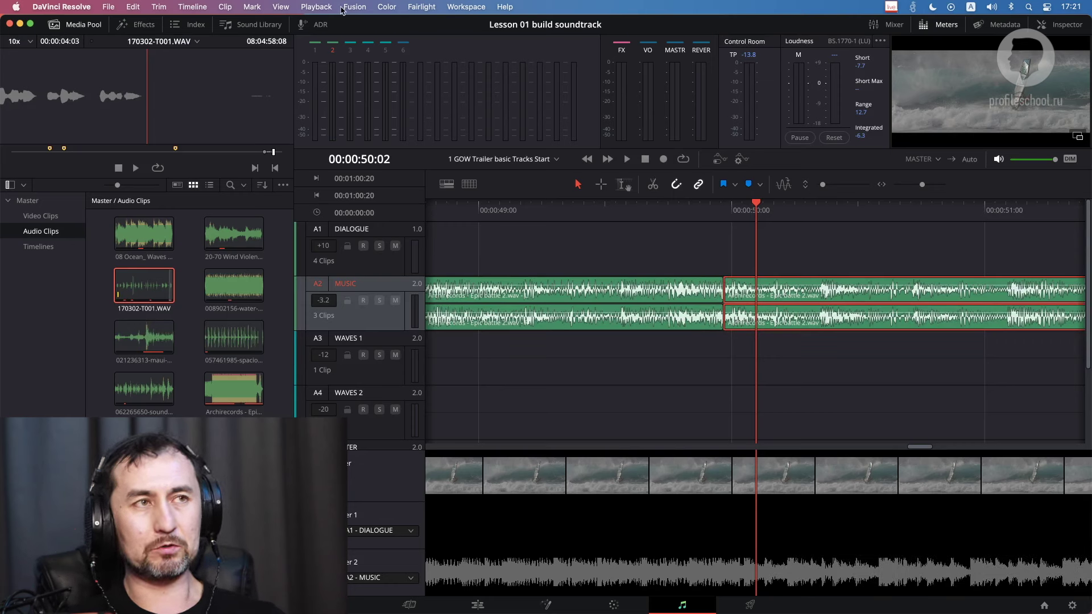
# Look through the Timeline, Trim and Clip menus for editing commands
pyautogui.click(194, 7)
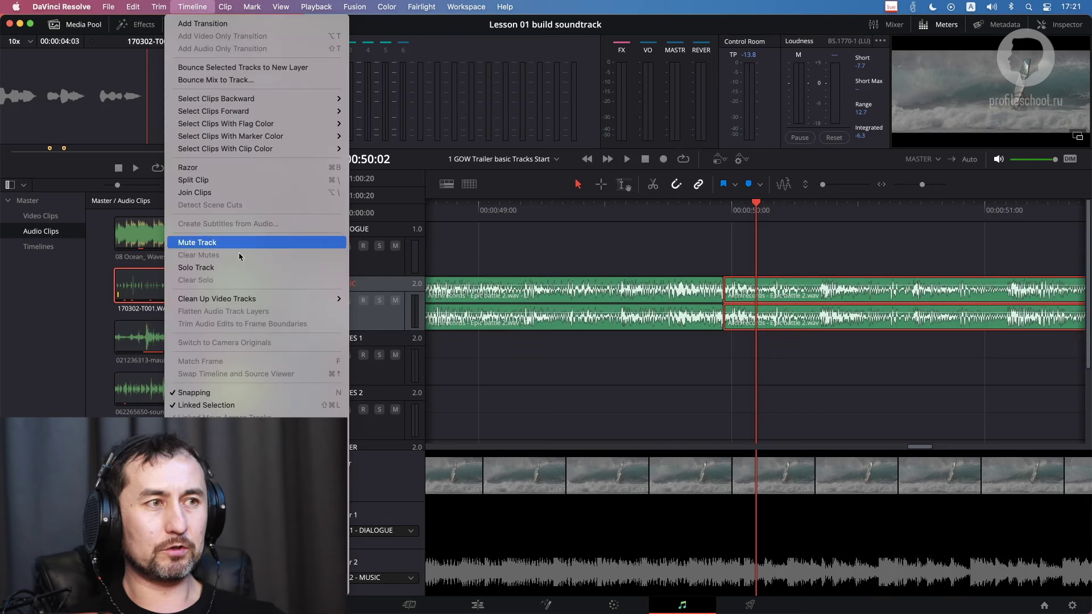
pyautogui.moveTo(156, 11)
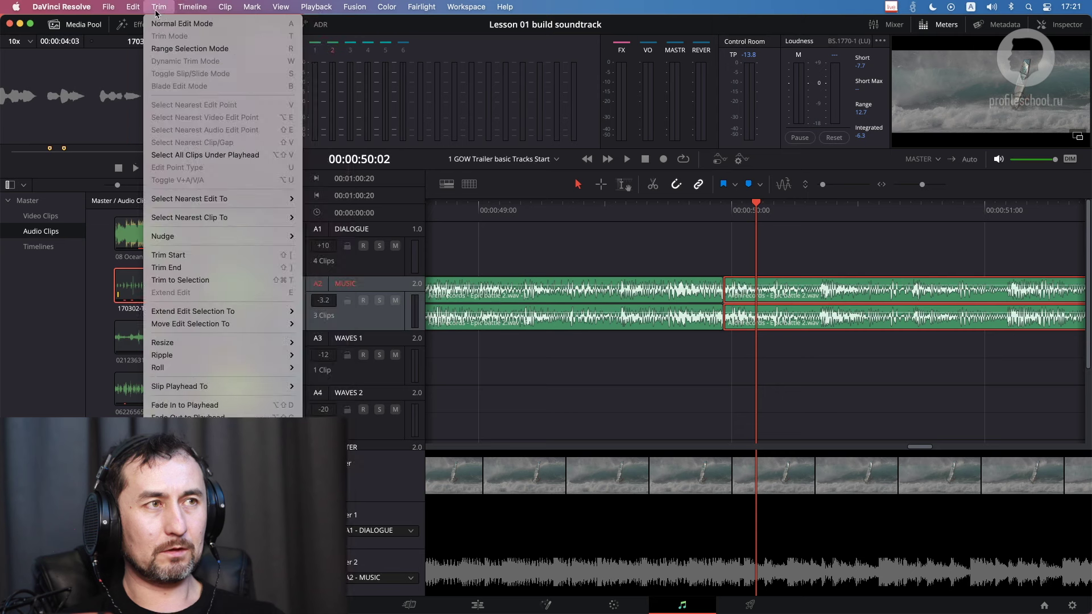
pyautogui.moveTo(227, 12)
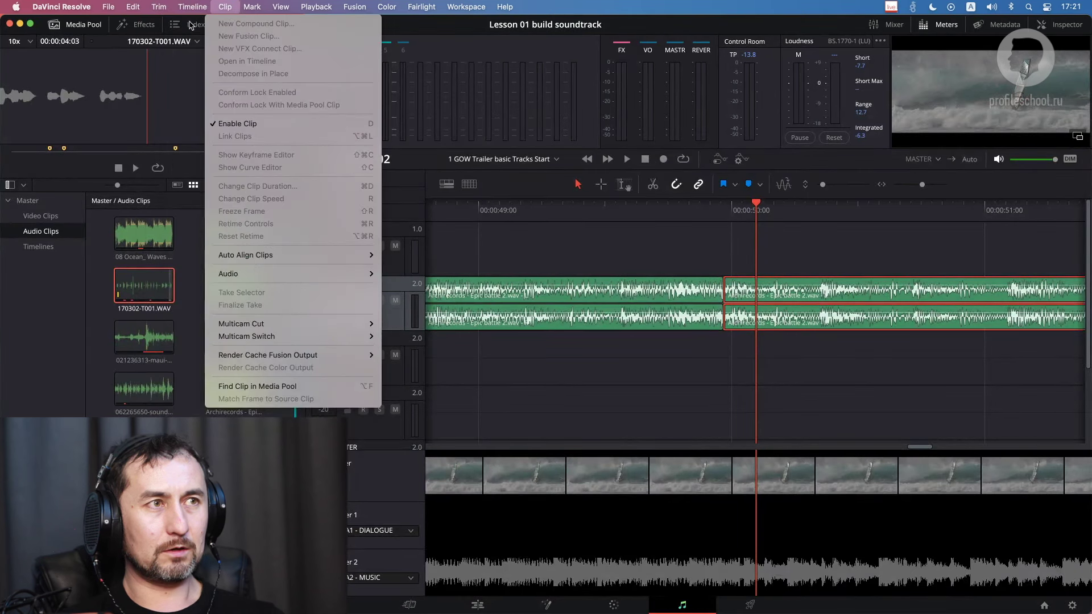
pyautogui.moveTo(194, 11)
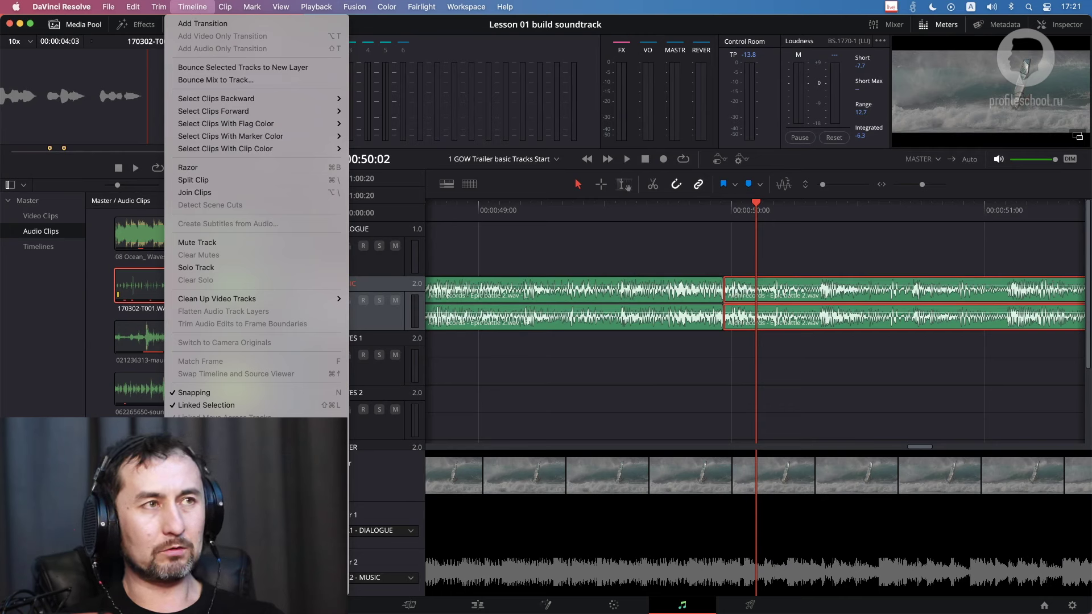
pyautogui.click(358, 37)
# Turn on View > Show Audio Track Layers after checking the Fairlight and Playback menus
pyautogui.click(435, 9)
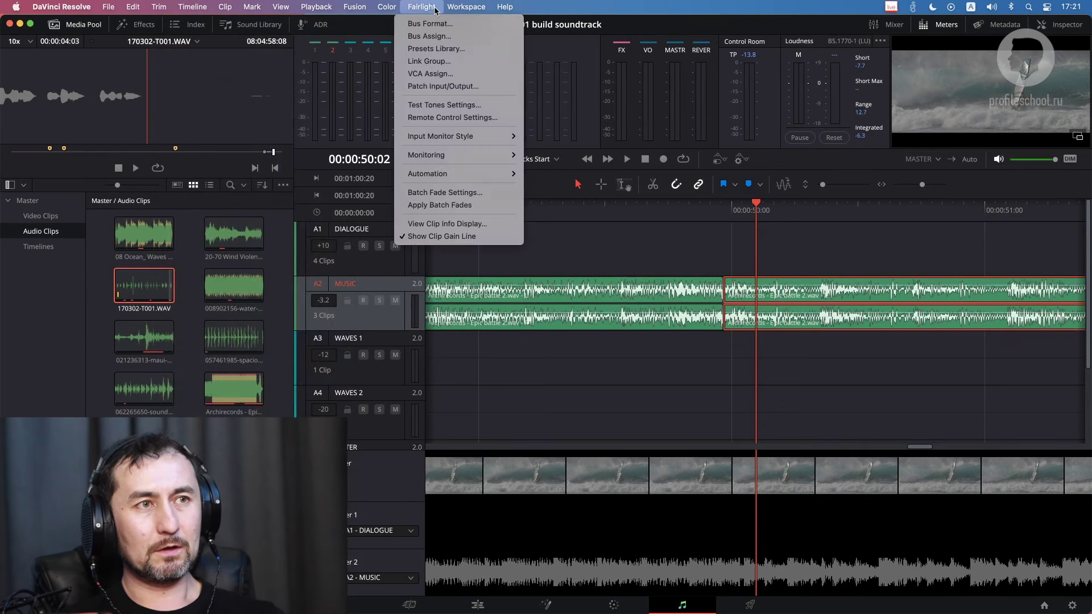
pyautogui.moveTo(315, 6)
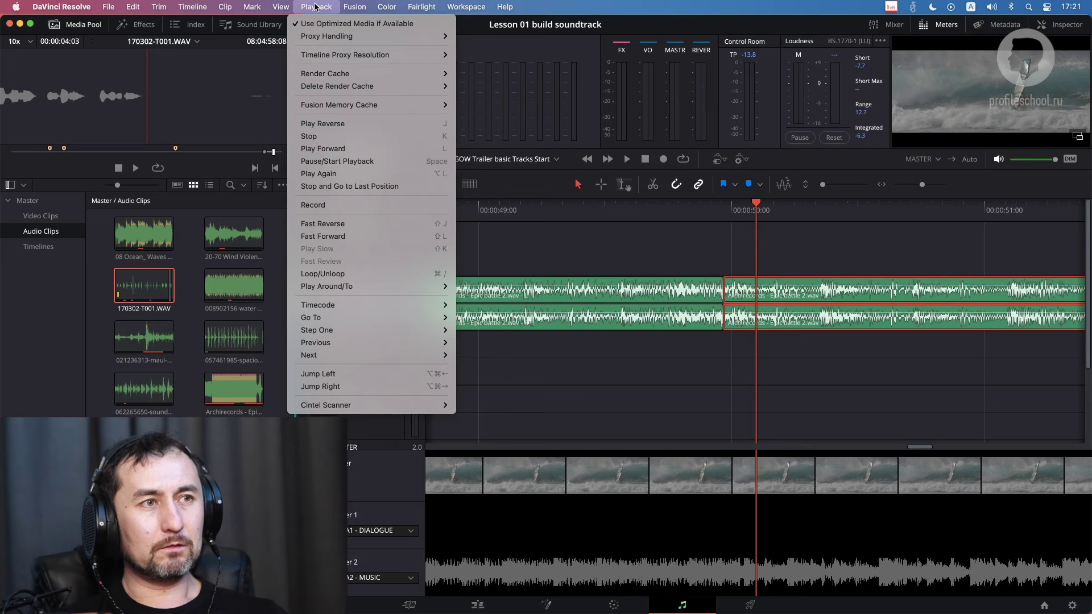
pyautogui.moveTo(282, 6)
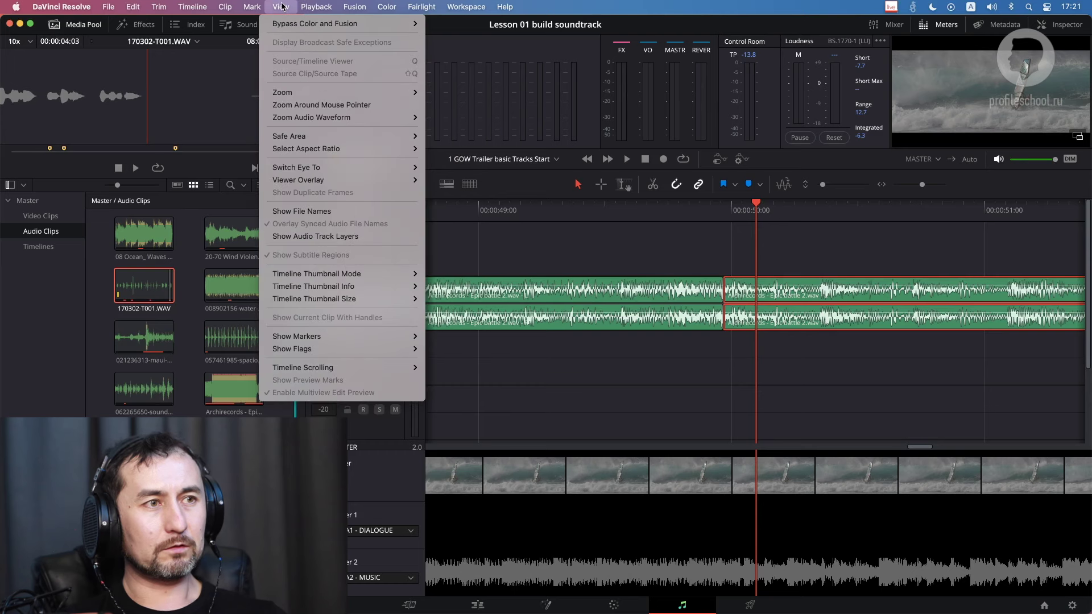
pyautogui.click(306, 237)
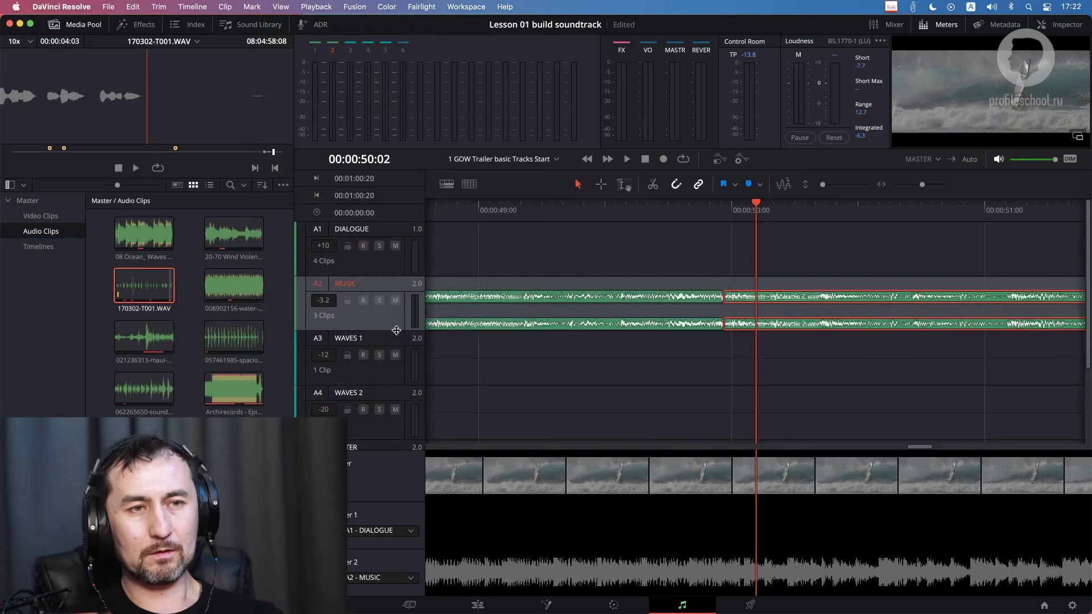
# Enlarge the MUSIC track, trial the second Epic battle clips on an upper layer, then extend their start earlier
pyautogui.moveTo(397, 330); pyautogui.dragTo(415, 418)
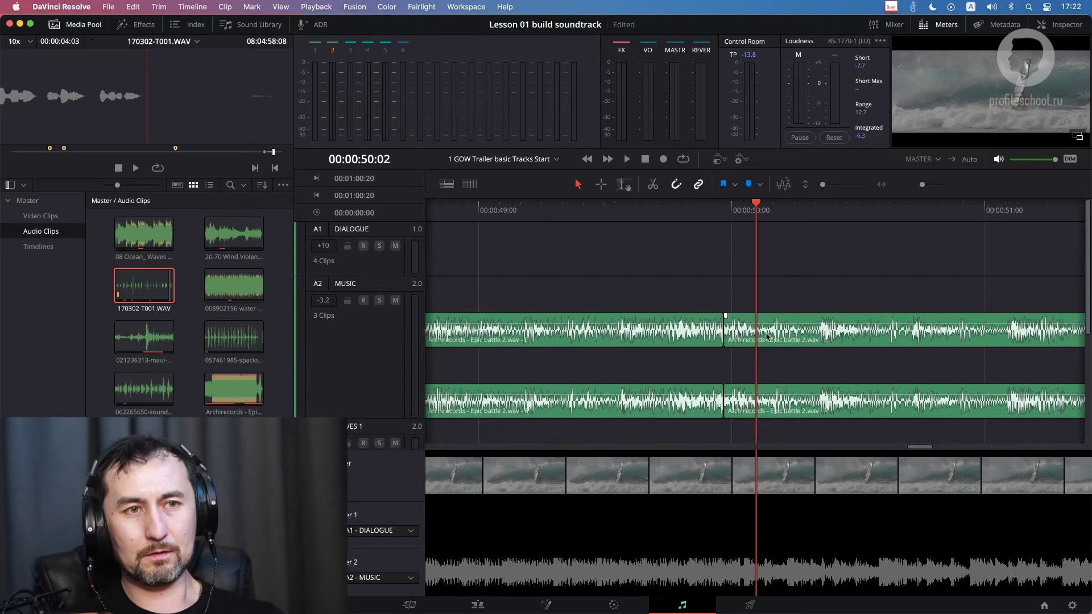
pyautogui.moveTo(771, 341); pyautogui.dragTo(771, 306)
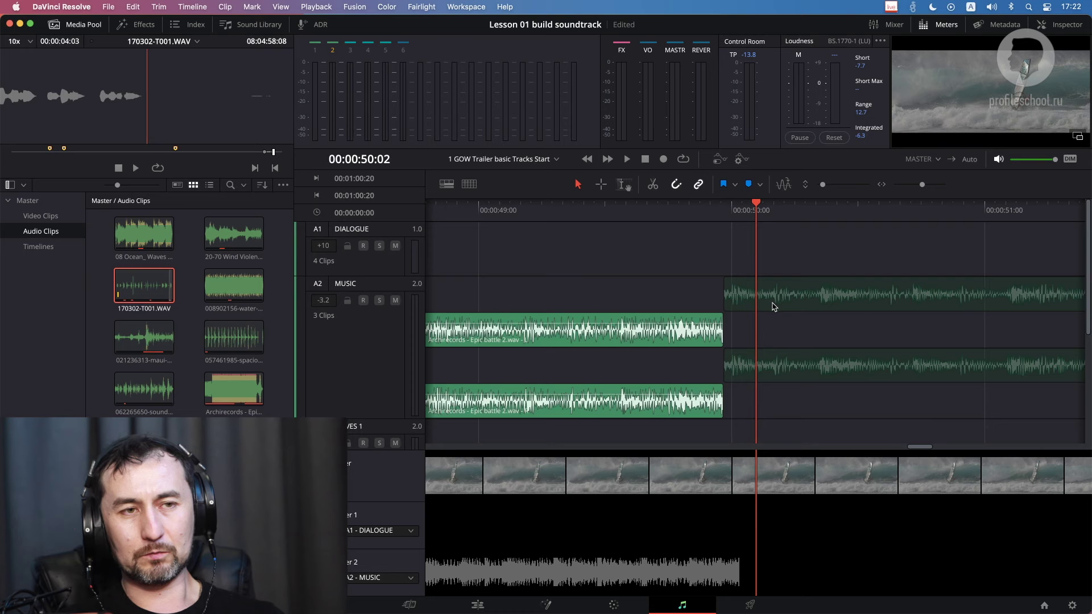
pyautogui.press('cmd+z')
pyautogui.moveTo(772, 337); pyautogui.dragTo(757, 332)
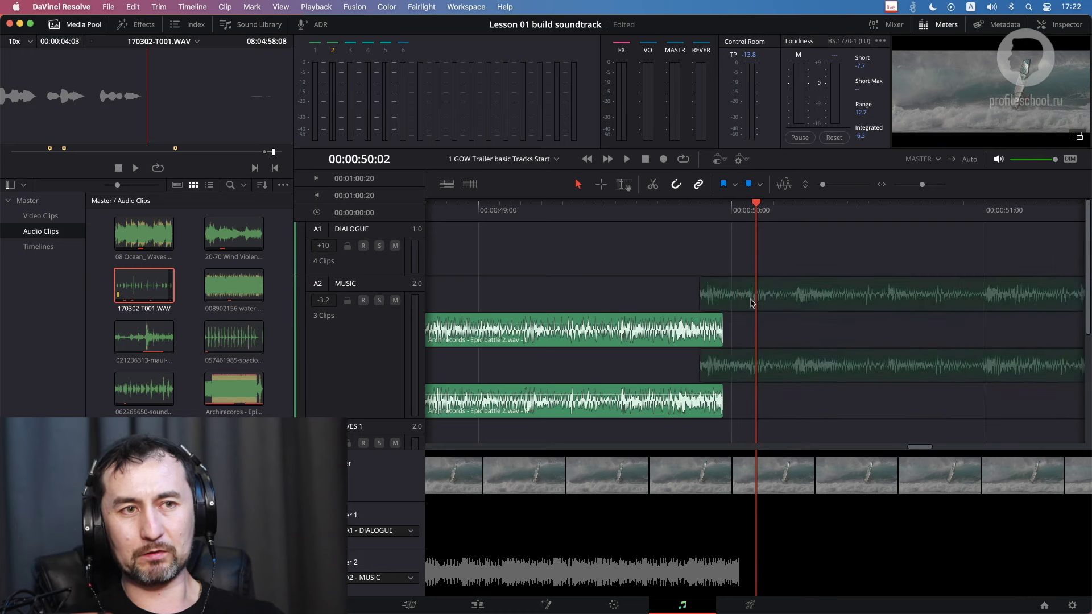
pyautogui.click(589, 212)
pyautogui.press('space')
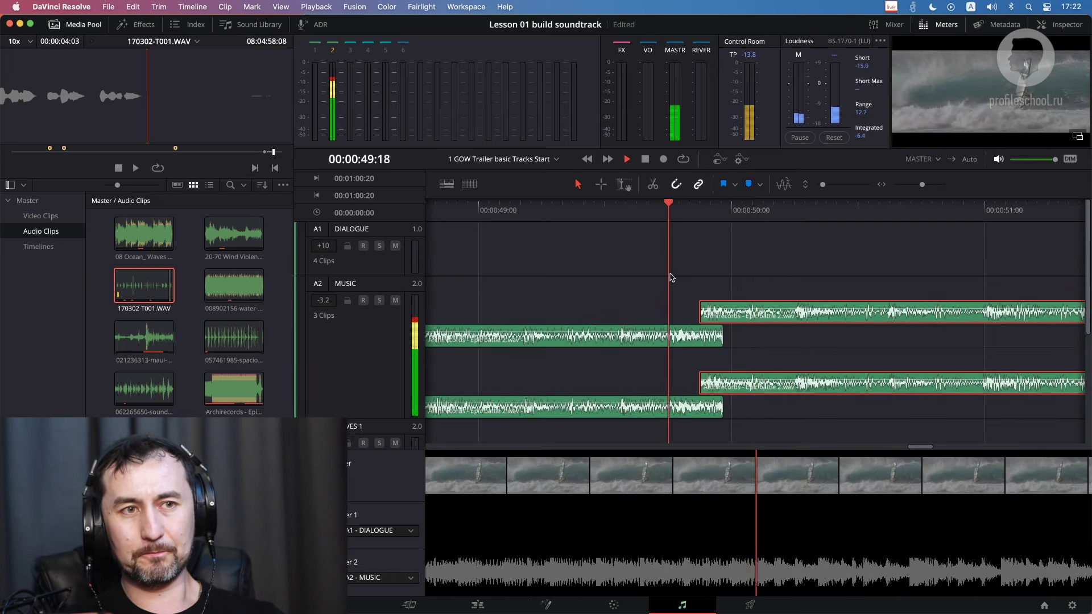
pyautogui.press('cmd+z')
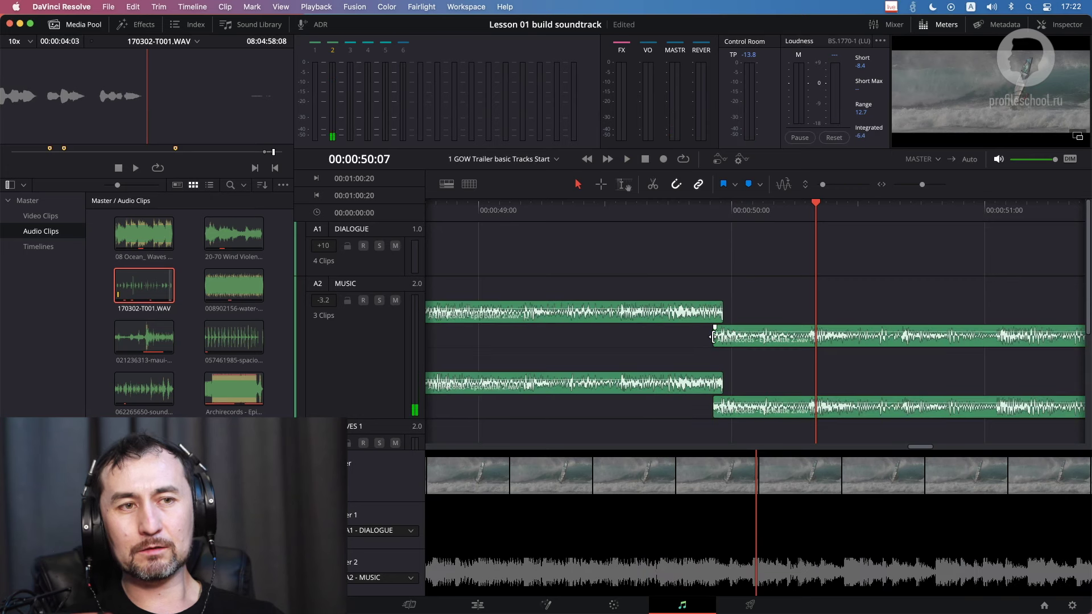
pyautogui.moveTo(711, 337); pyautogui.dragTo(634, 337)
pyautogui.click(452, 240)
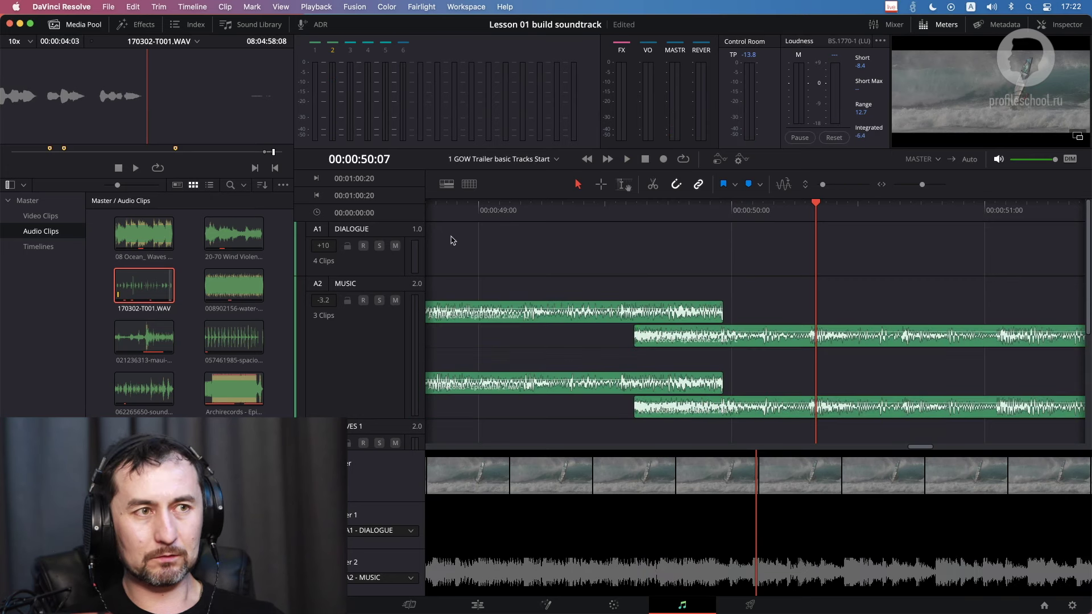
# Hide both Scroller strips in Timeline View Options and turn off the meters
pyautogui.click(446, 184)
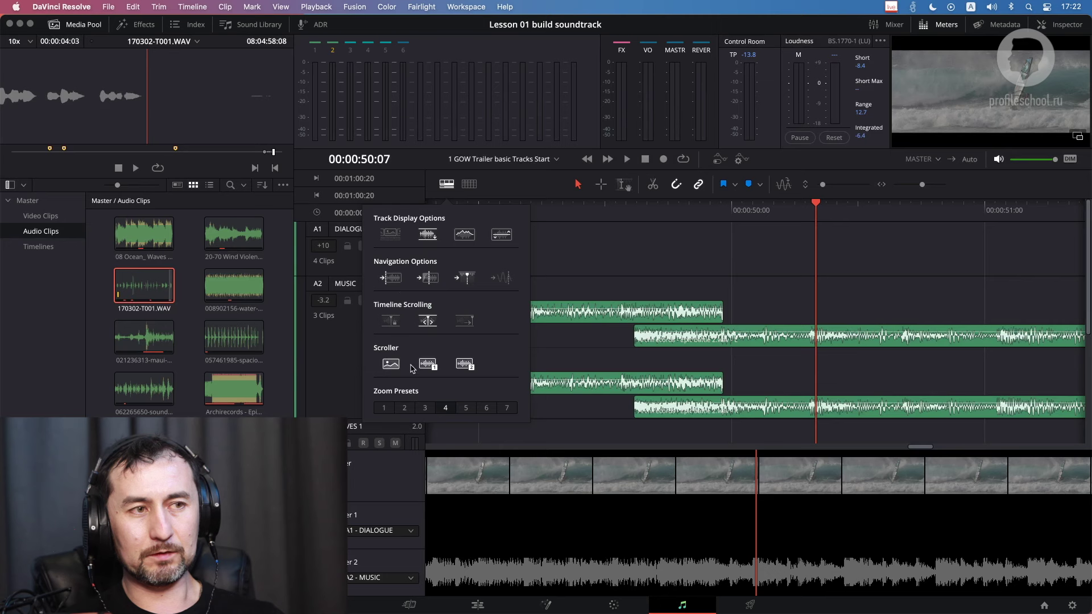
pyautogui.click(390, 366)
pyautogui.click(449, 186)
pyautogui.click(449, 182)
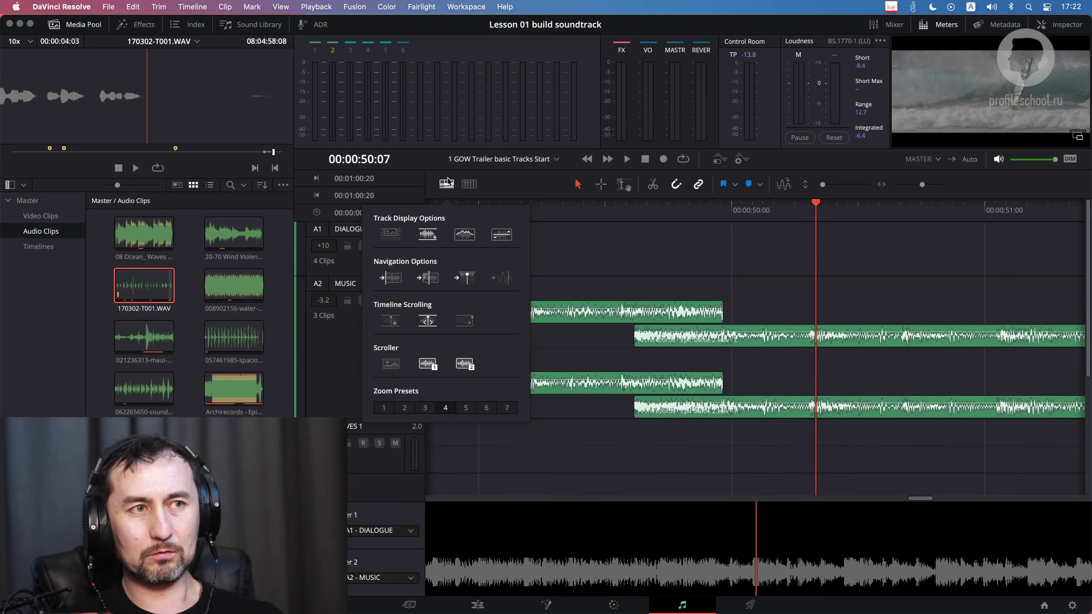
pyautogui.click(458, 371)
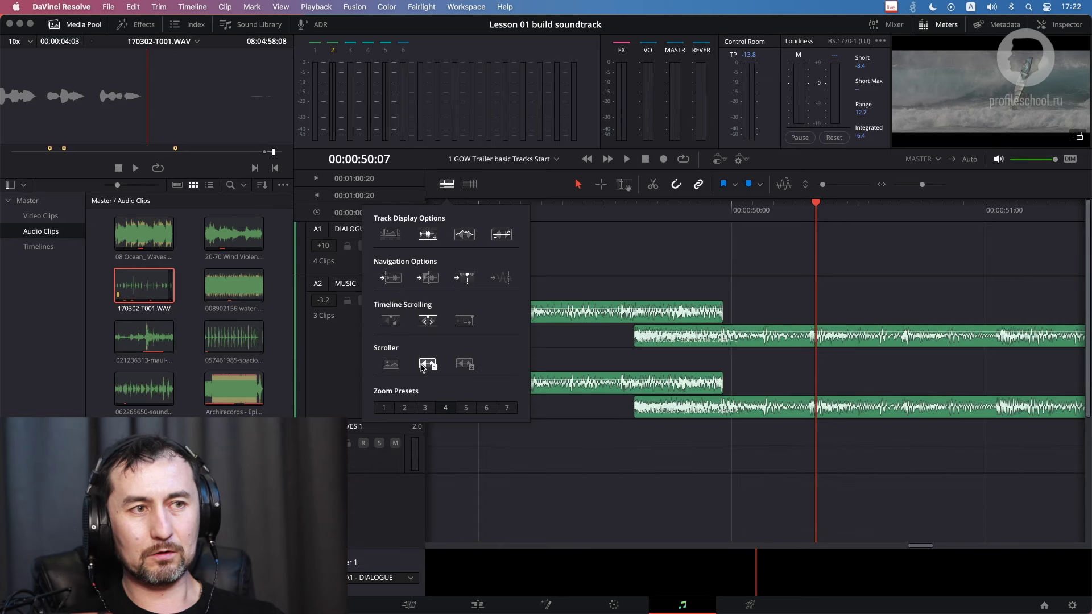
pyautogui.click(459, 178)
pyautogui.click(938, 26)
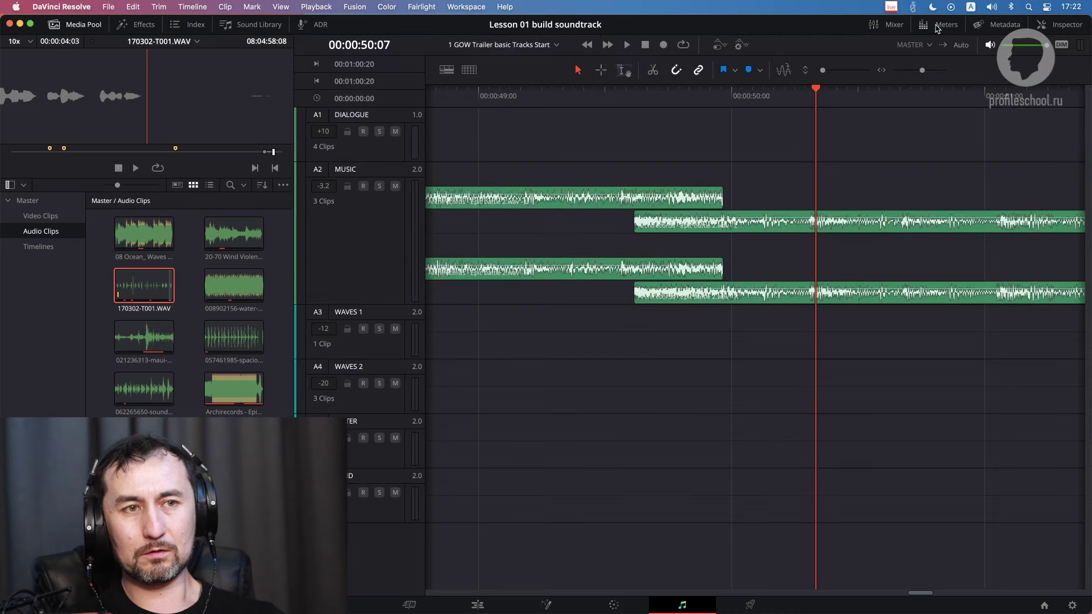
# Fade the first Epic battle clips out across the overlap, auditioning from 00:00:49, and show the Mixer
pyautogui.click(631, 98)
pyautogui.press('space')
pyautogui.click(504, 98)
pyautogui.click(489, 98)
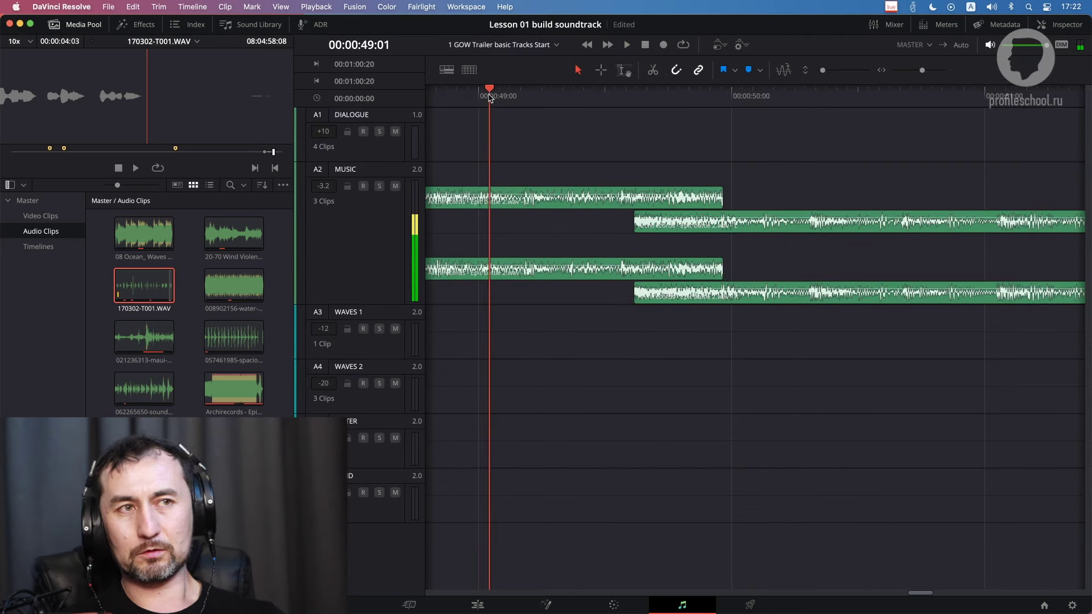
pyautogui.press('space')
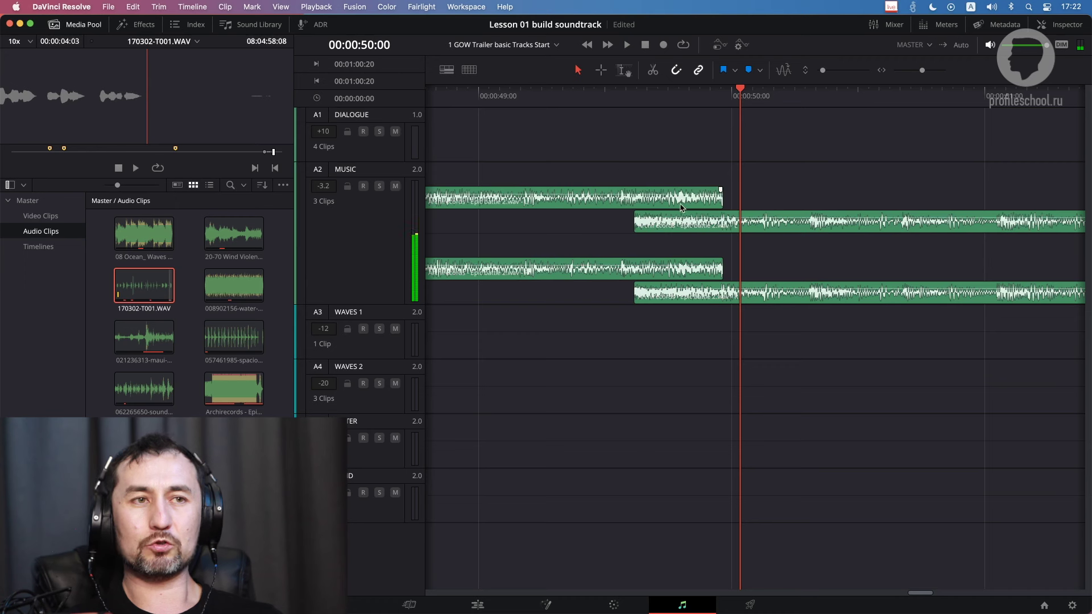
pyautogui.moveTo(721, 188); pyautogui.dragTo(629, 189)
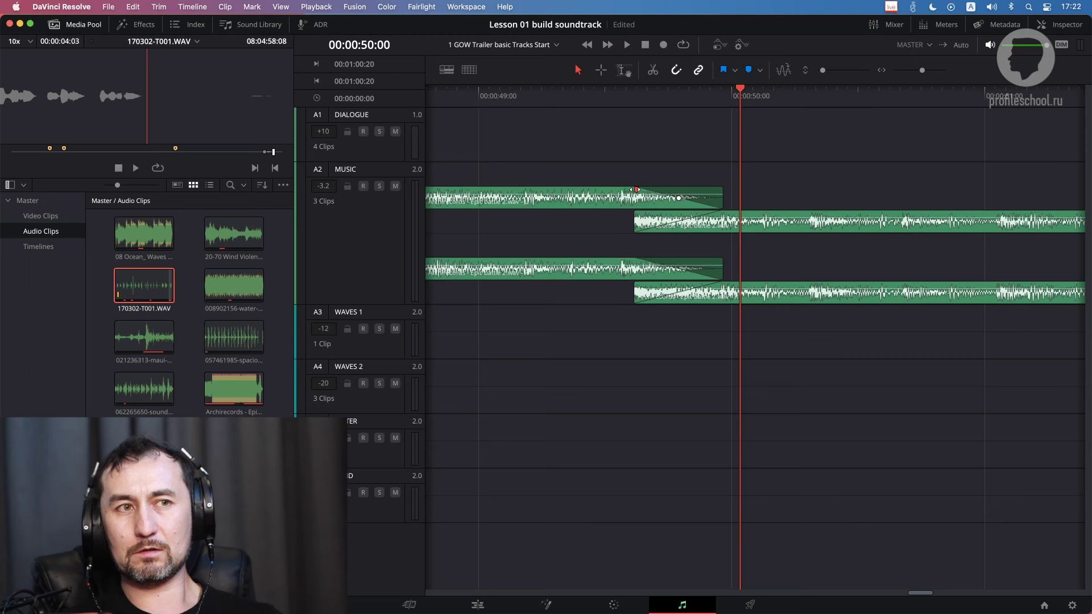
pyautogui.click(483, 94)
pyautogui.press('space')
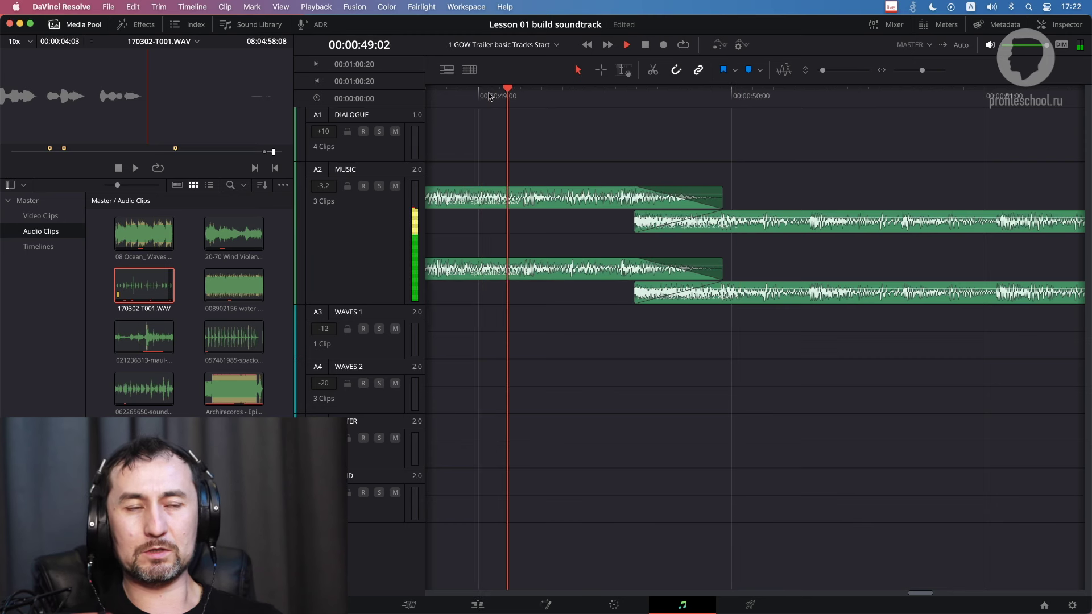
pyautogui.click(480, 96)
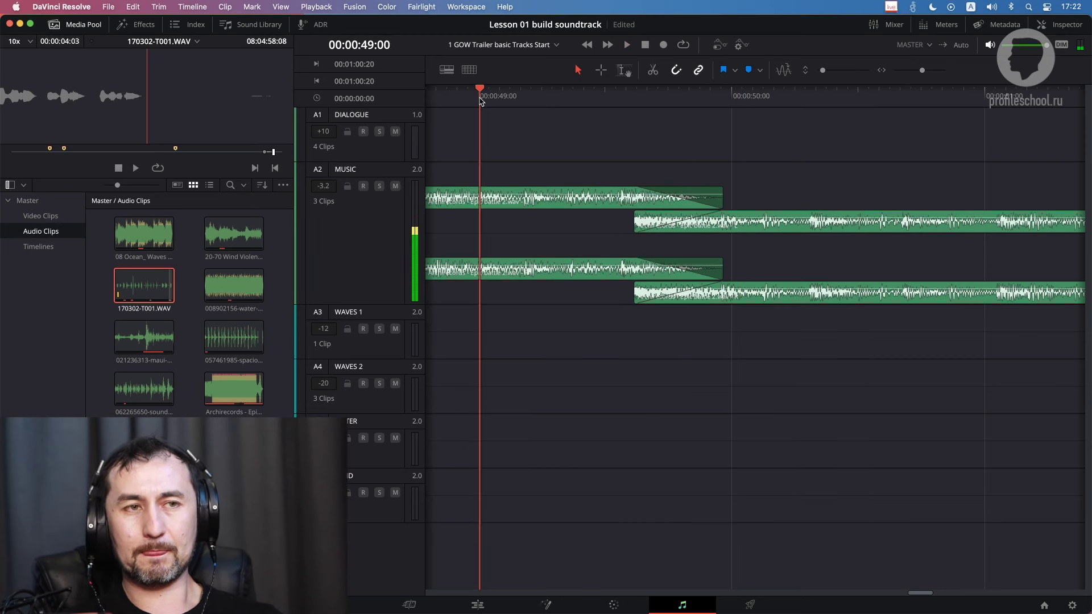
pyautogui.click(905, 25)
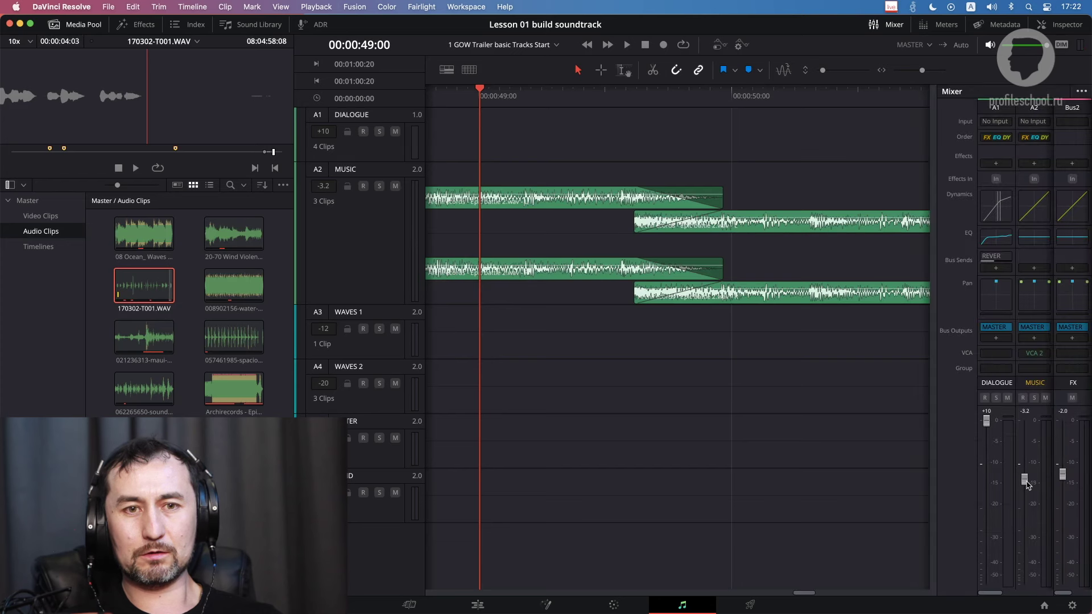
# Set DIALOGUE to -4.6 and MUSIC to +0.5 while replaying the transition from about 00:00:48
pyautogui.press('space')
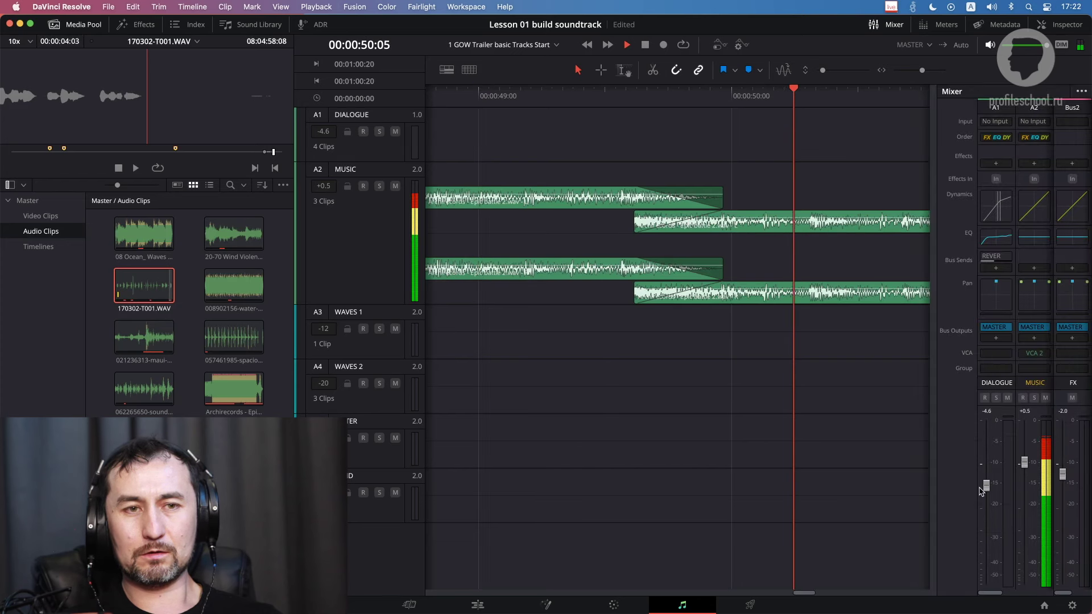
pyautogui.scroll(-3, 775, 332)
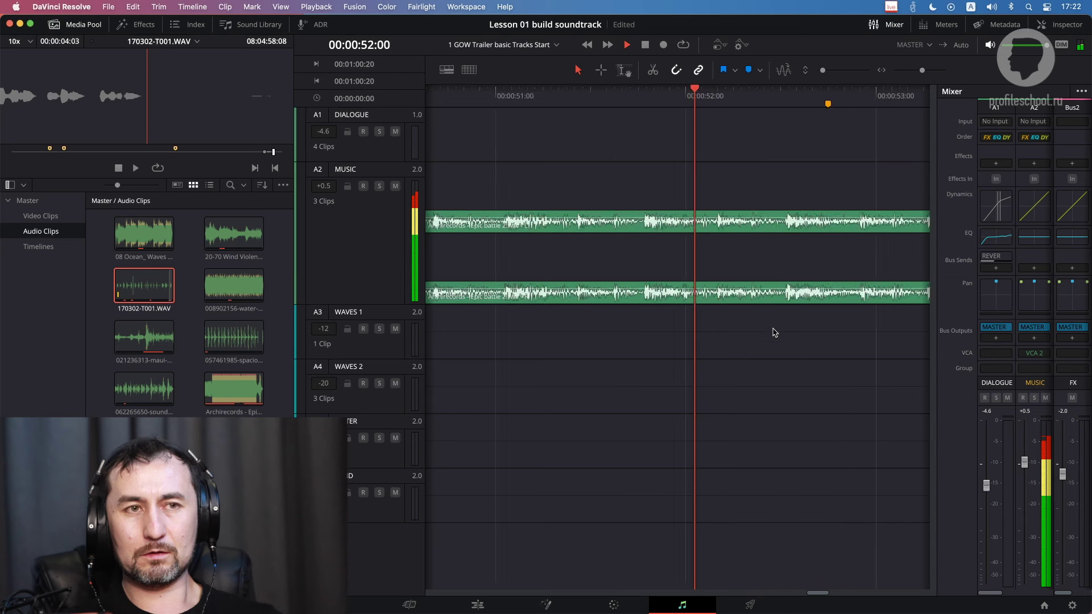
pyautogui.scroll(-3, 695, 294)
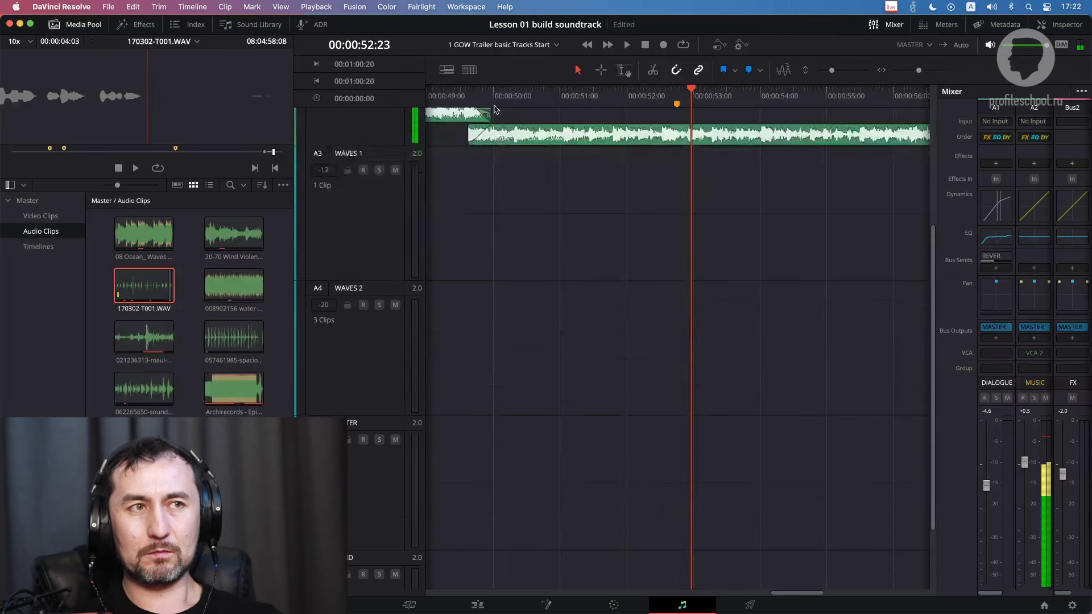
pyautogui.press('space')
pyautogui.click(442, 100)
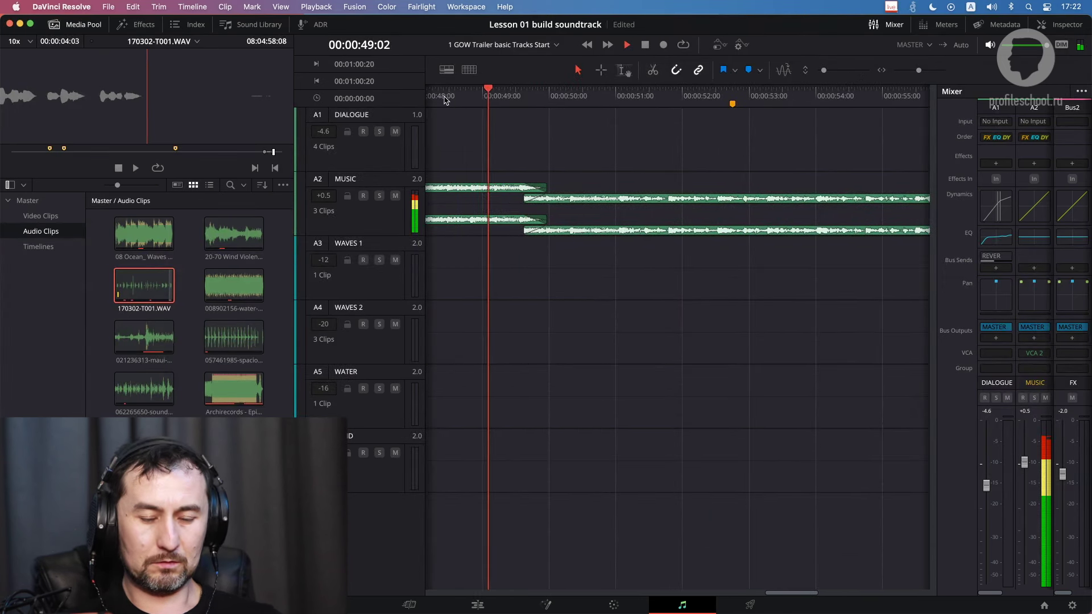
pyautogui.click(445, 100)
pyautogui.click(444, 100)
pyautogui.click(444, 100)
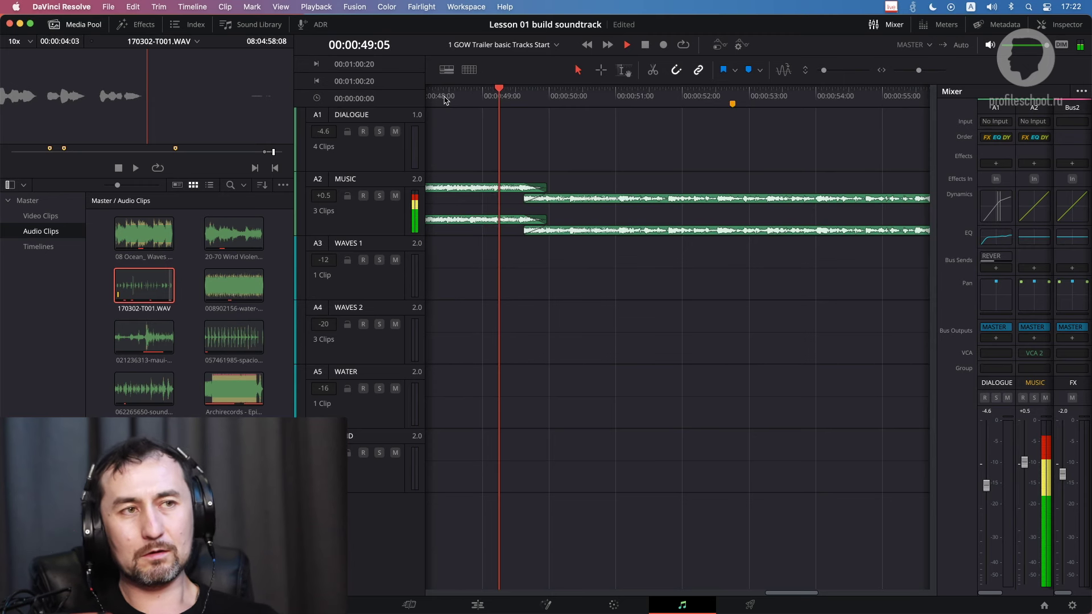
pyautogui.press('space')
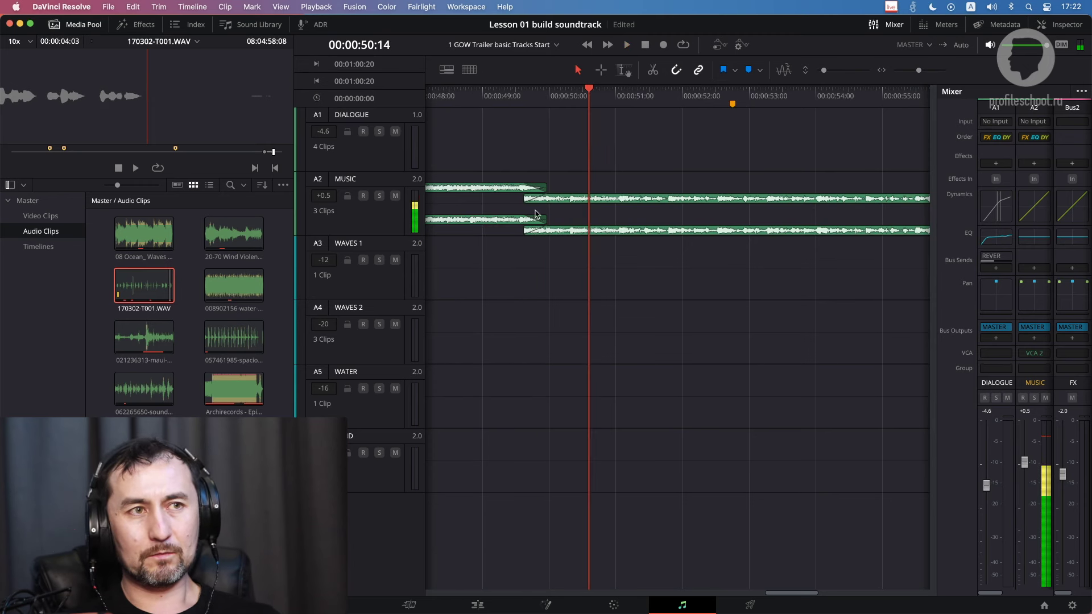
# Enlarge the MUSIC track, extend the first Epic battle clip's end and start the second slightly later
pyautogui.moveTo(544, 187); pyautogui.dragTo(564, 188)
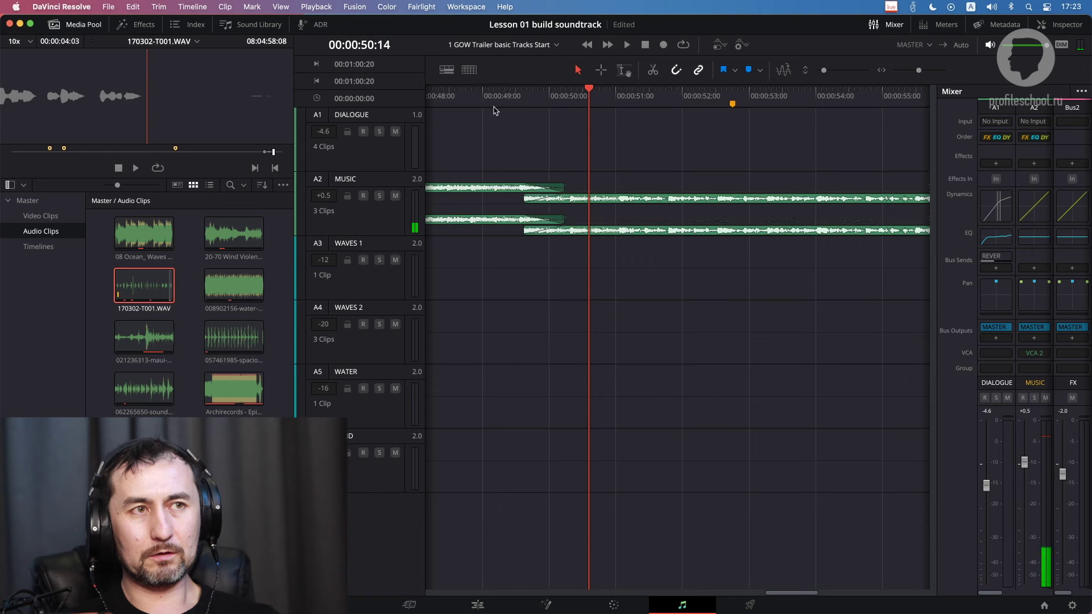
pyautogui.press('/')
pyautogui.moveTo(401, 235); pyautogui.dragTo(401, 405)
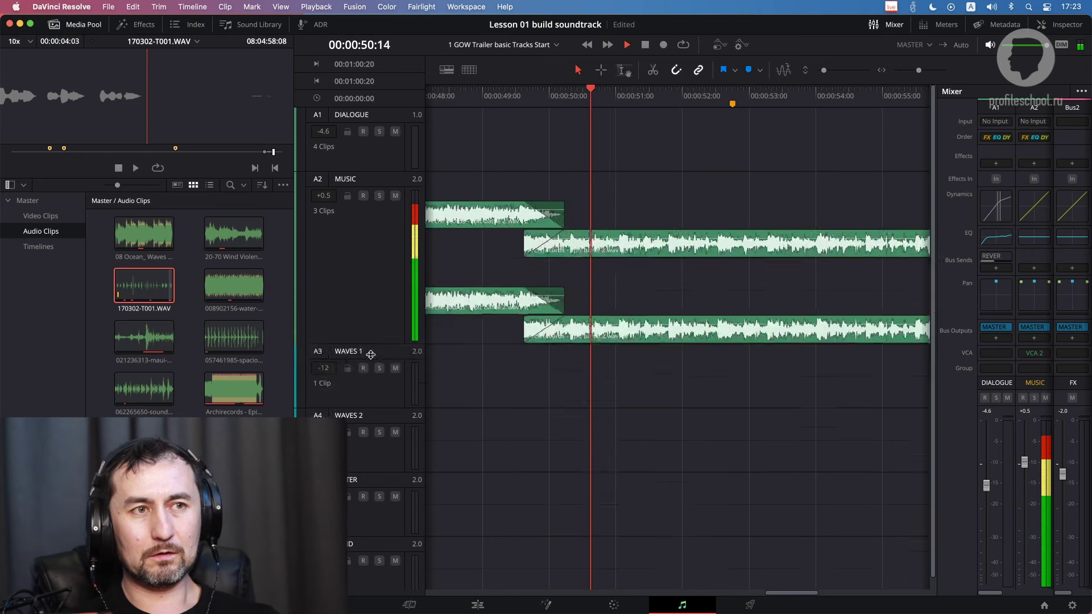
pyautogui.press('space')
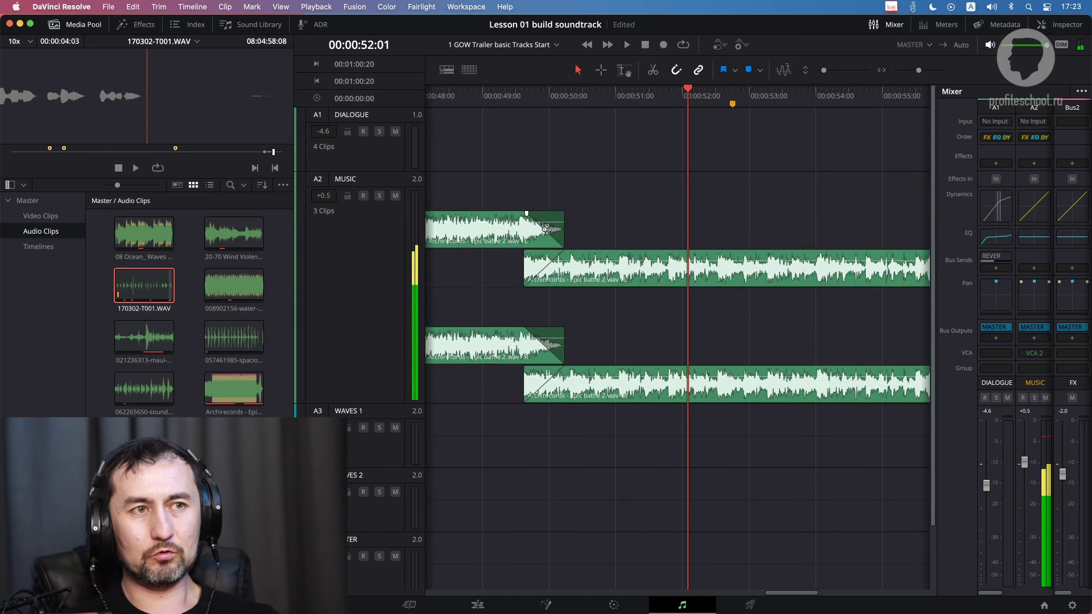
pyautogui.moveTo(563, 230); pyautogui.dragTo(567, 218)
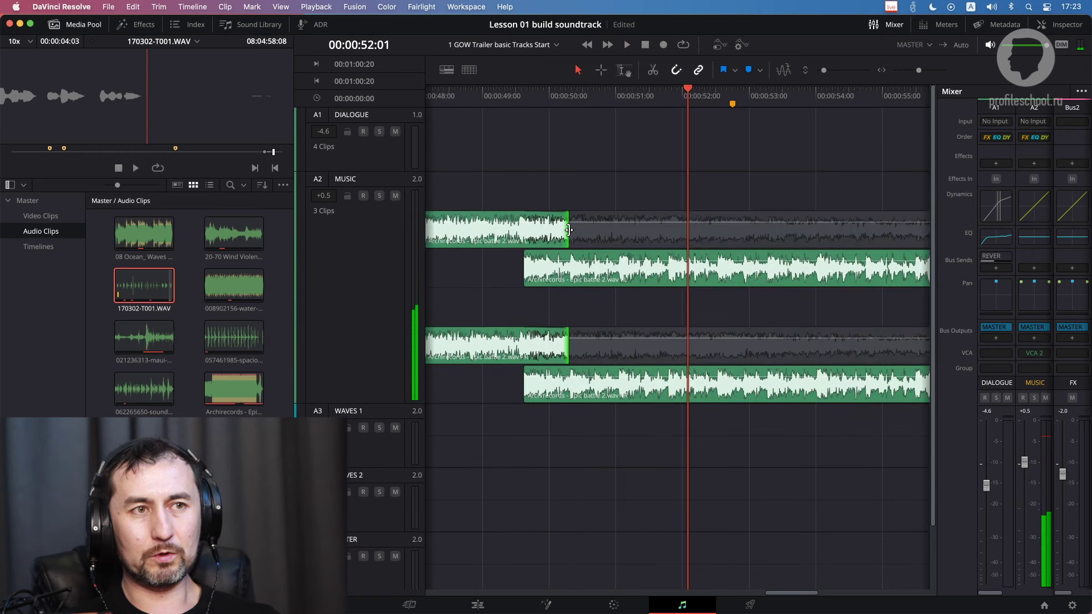
pyautogui.click(508, 91)
pyautogui.press('space')
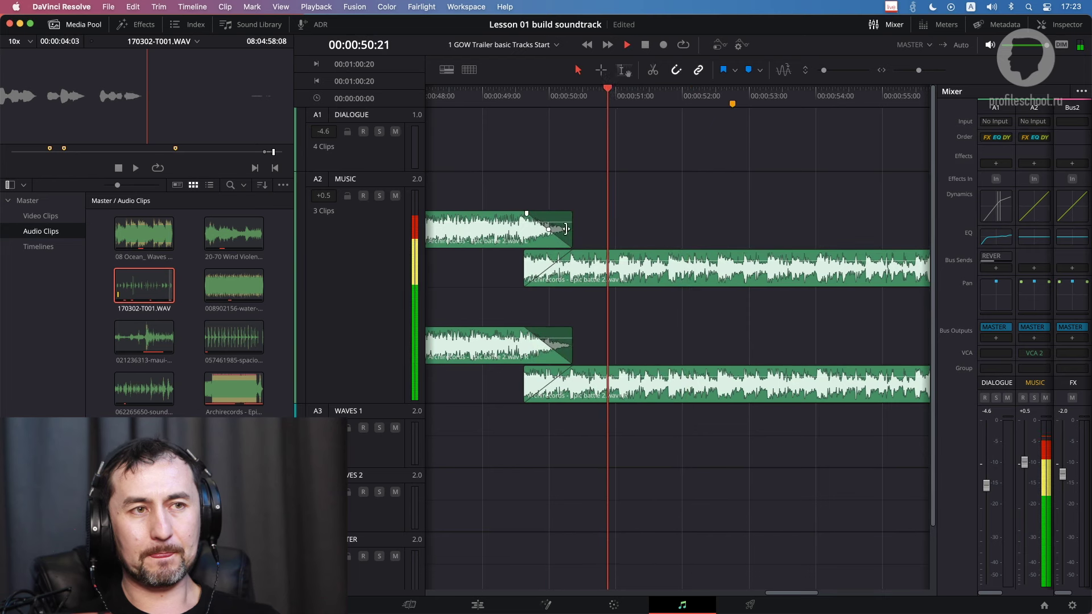
pyautogui.moveTo(525, 277); pyautogui.dragTo(540, 277)
pyautogui.press('space')
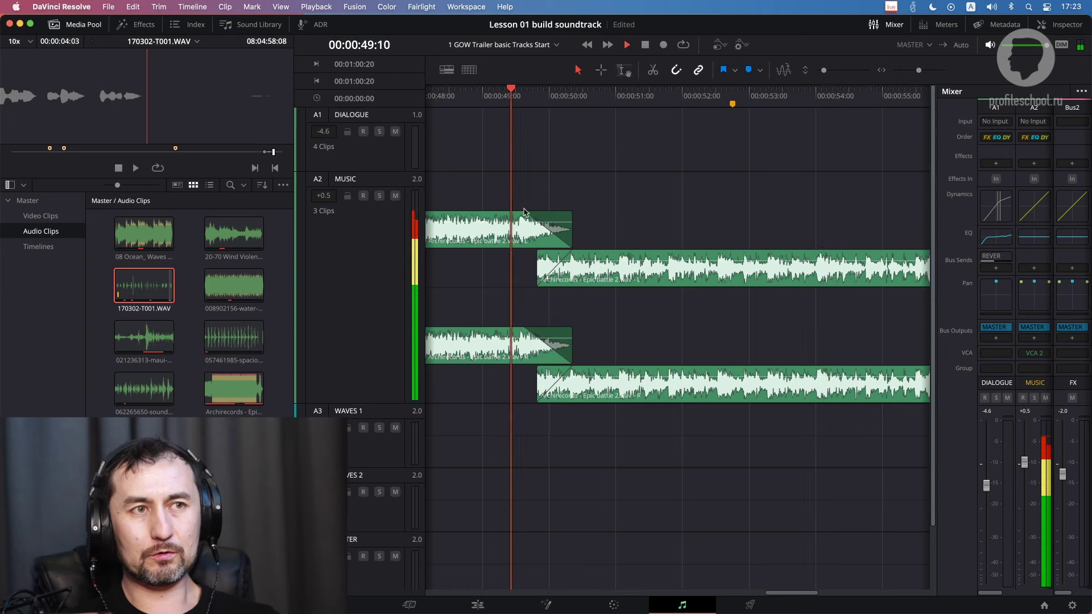
pyautogui.moveTo(524, 212); pyautogui.dragTo(540, 215)
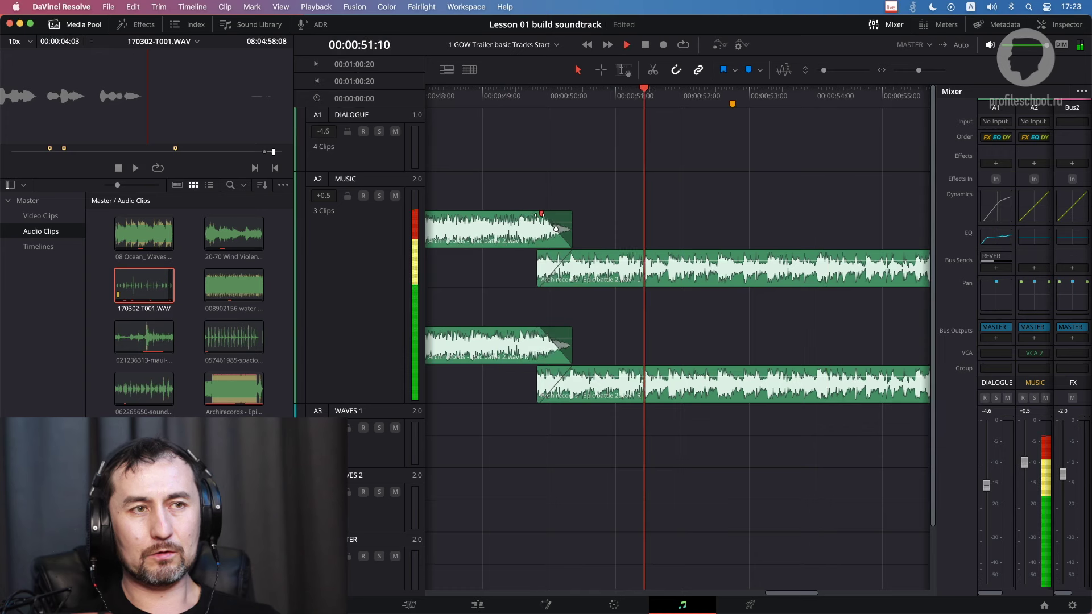
# Play back the edited transition while adjusting the MUSIC track level to -1.7
pyautogui.press('space')
pyautogui.scroll(3, 712, 305)
pyautogui.moveTo(819, 274)
pyautogui.press('space')
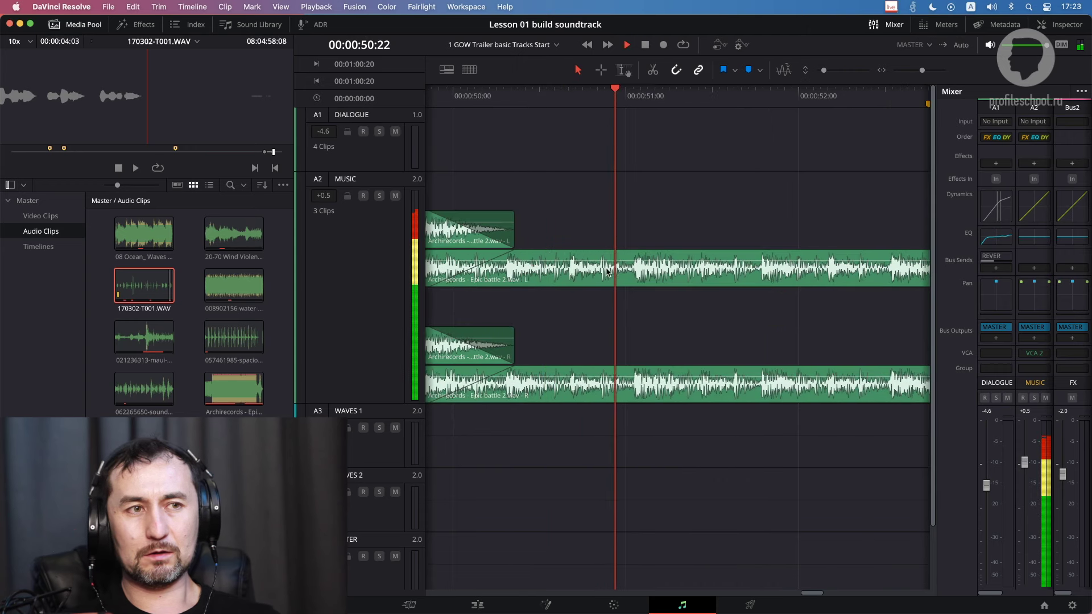
pyautogui.press('space')
pyautogui.scroll(-2, 567, 276)
pyautogui.scroll(-2, 567, 276)
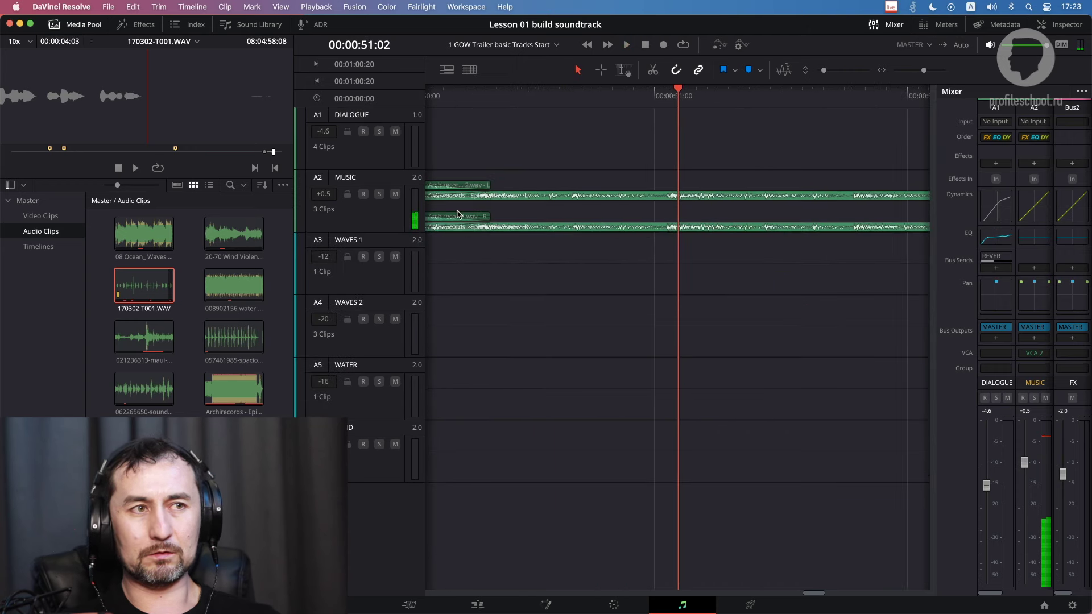
pyautogui.scroll(3, 392, 232)
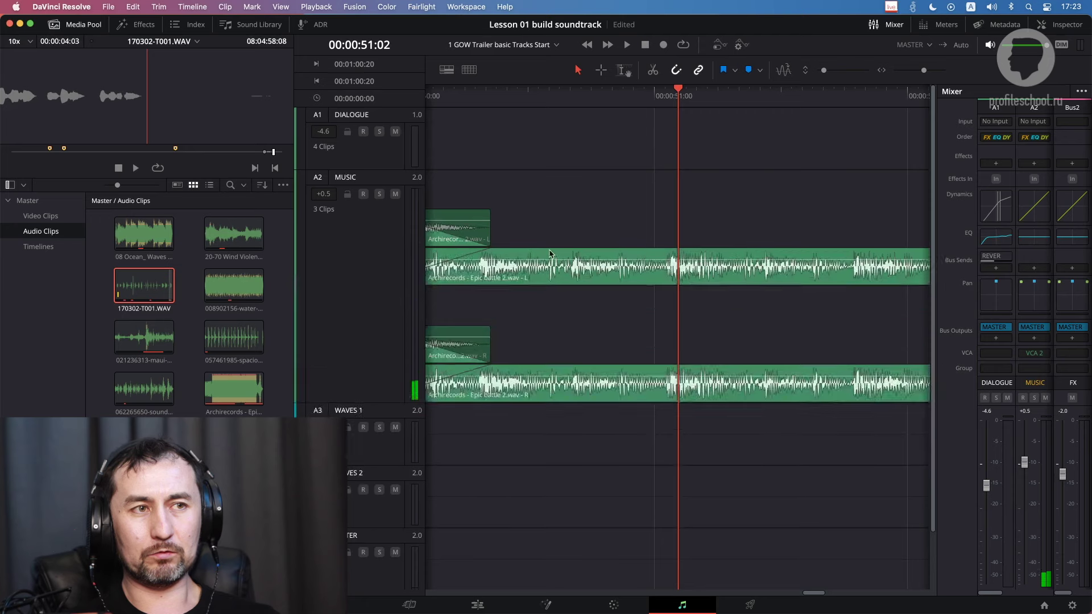
pyautogui.scroll(-4, 549, 253)
pyautogui.scroll(2, 500, 243)
pyautogui.scroll(2, 354, 198)
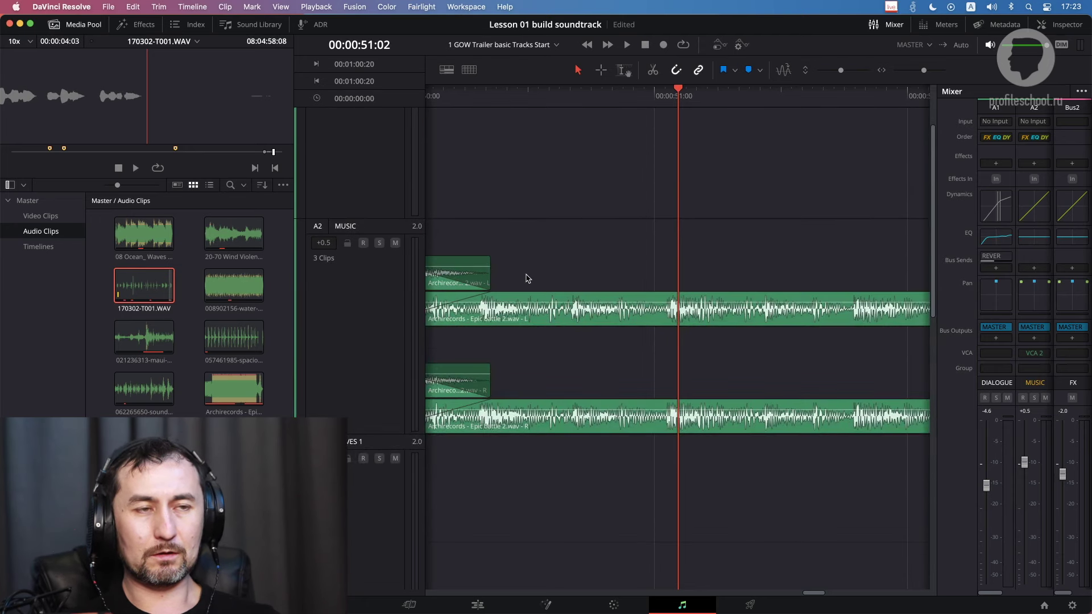
pyautogui.scroll(-2, 532, 276)
pyautogui.scroll(3, 544, 273)
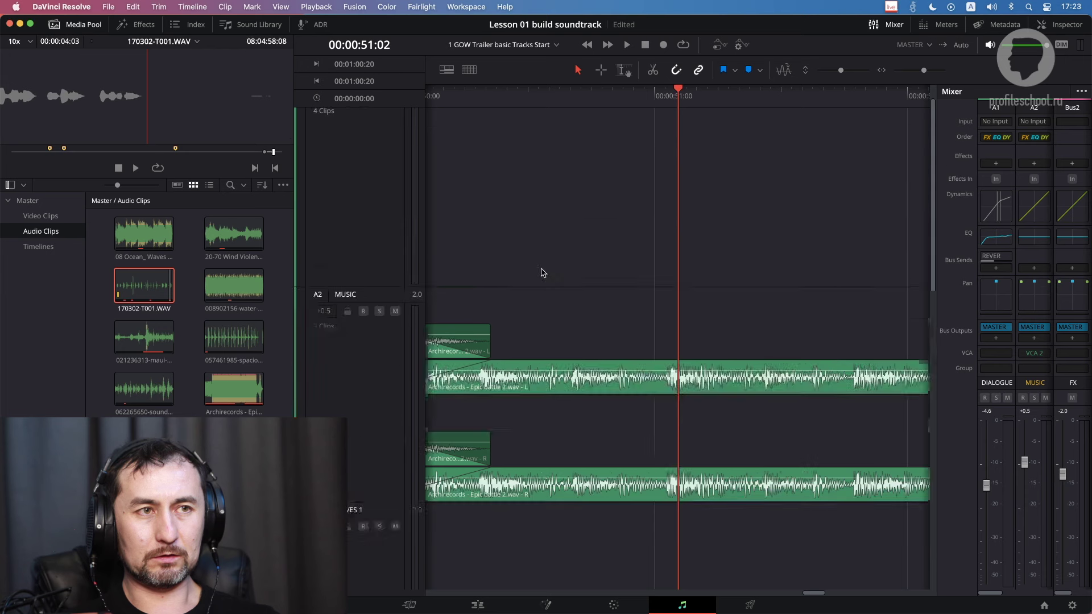
pyautogui.press('space')
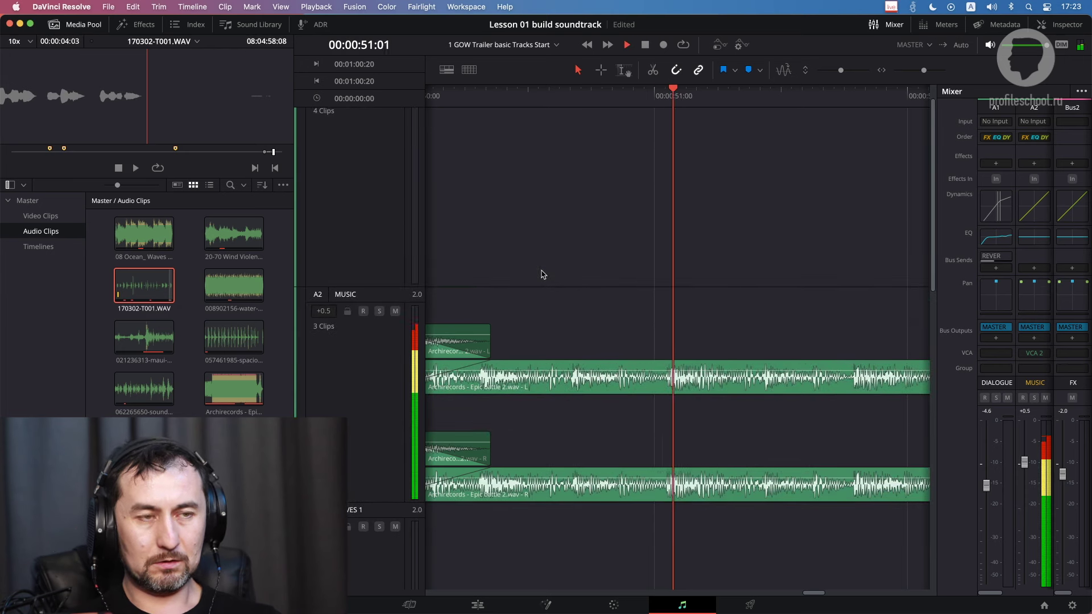
pyautogui.scroll(-5, 601, 287)
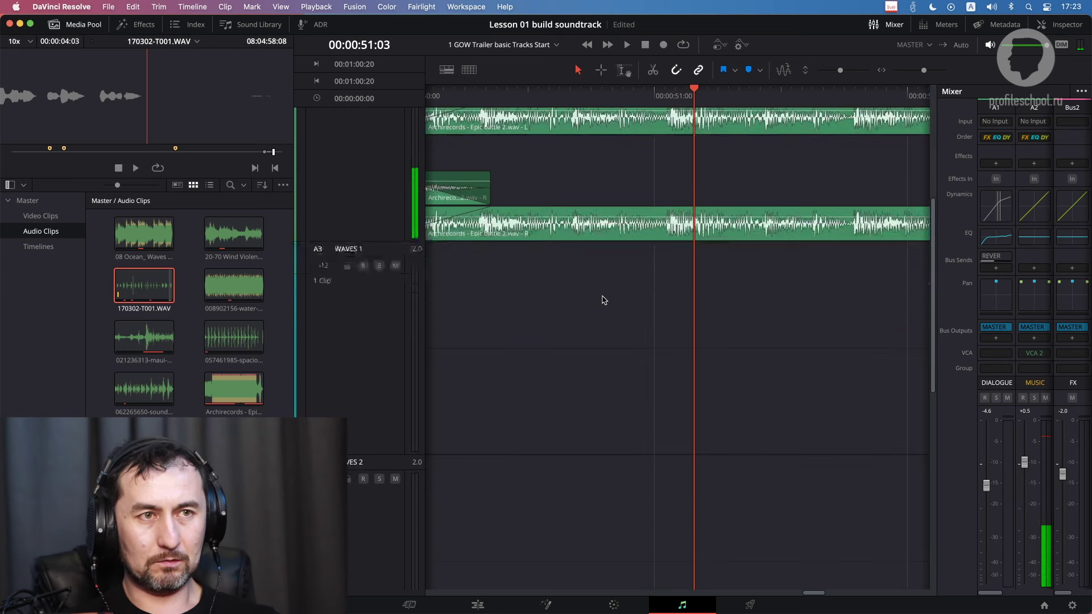
pyautogui.scroll(-3, 586, 266)
pyautogui.scroll(4, 581, 249)
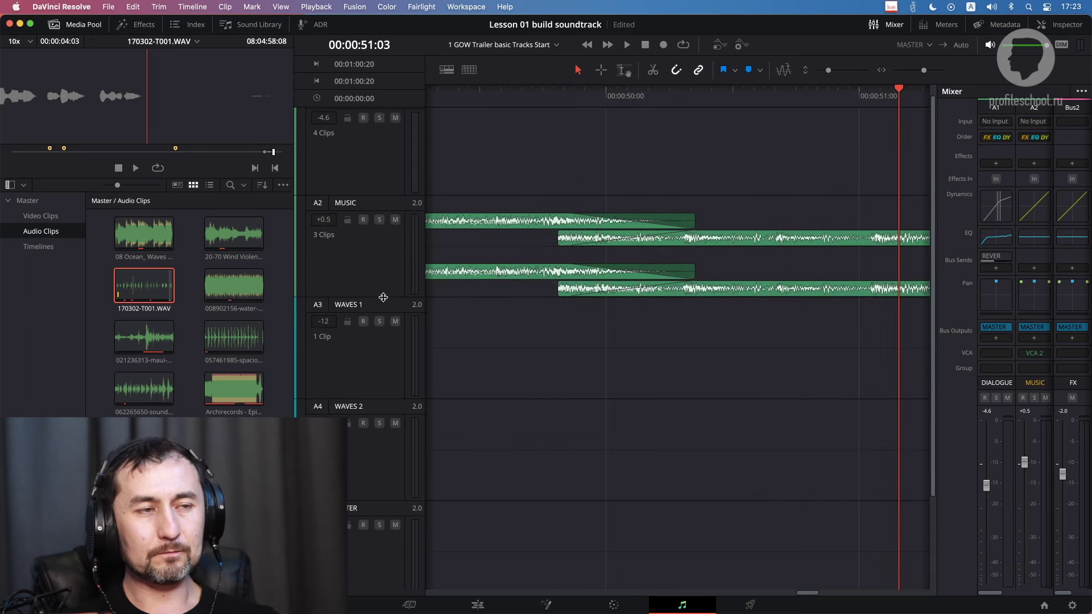
pyautogui.scroll(5, 719, 275)
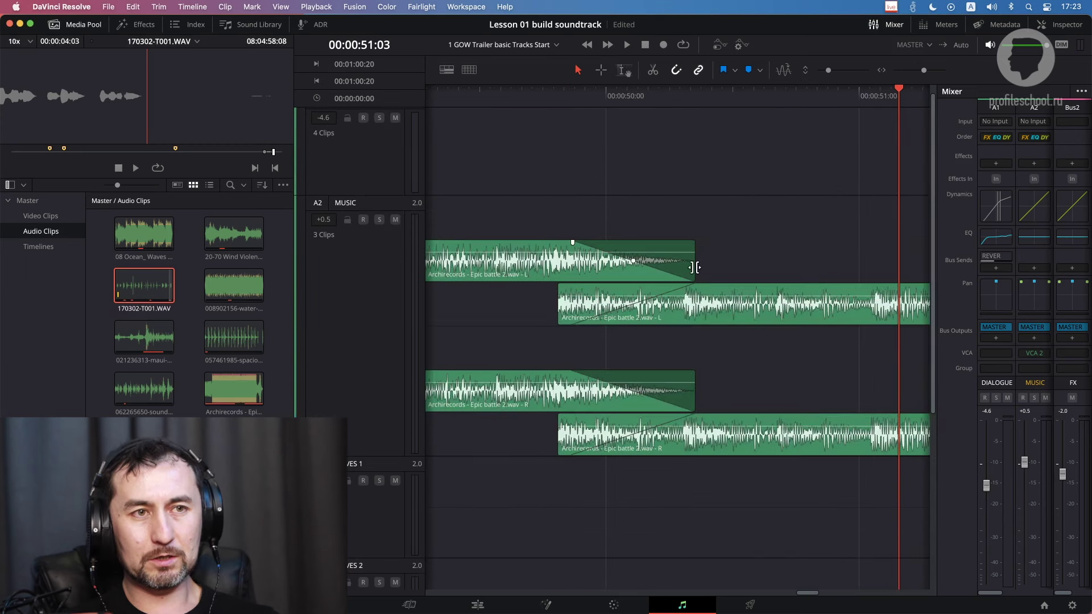
# Shorten the first Epic battle 2 clip's end and retrim the second's start, auditioning from 00:00:49:08
pyautogui.moveTo(695, 267); pyautogui.dragTo(633, 267)
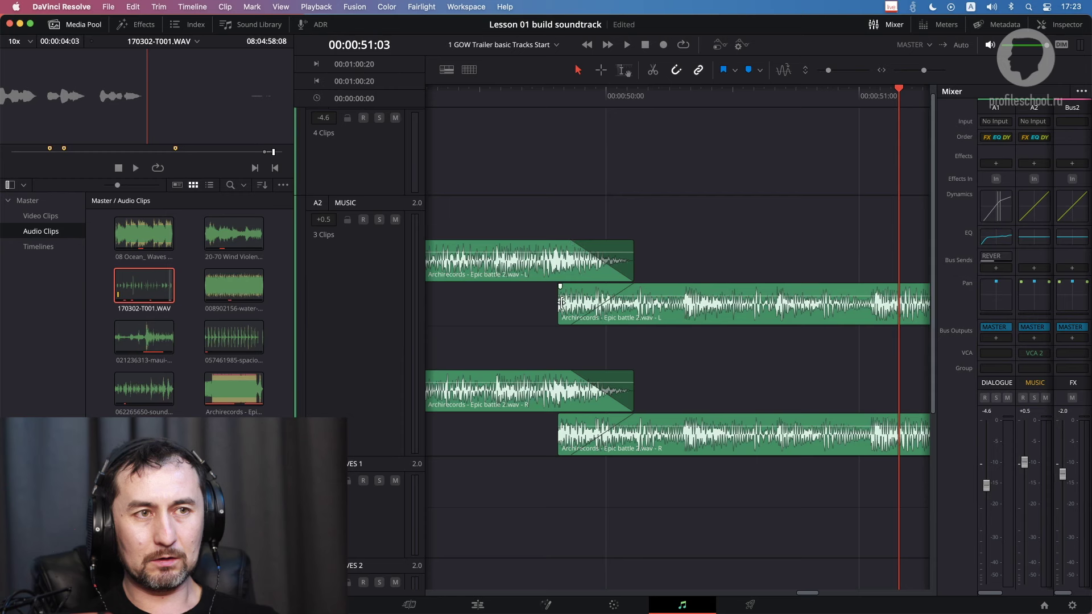
pyautogui.moveTo(561, 302); pyautogui.dragTo(497, 297)
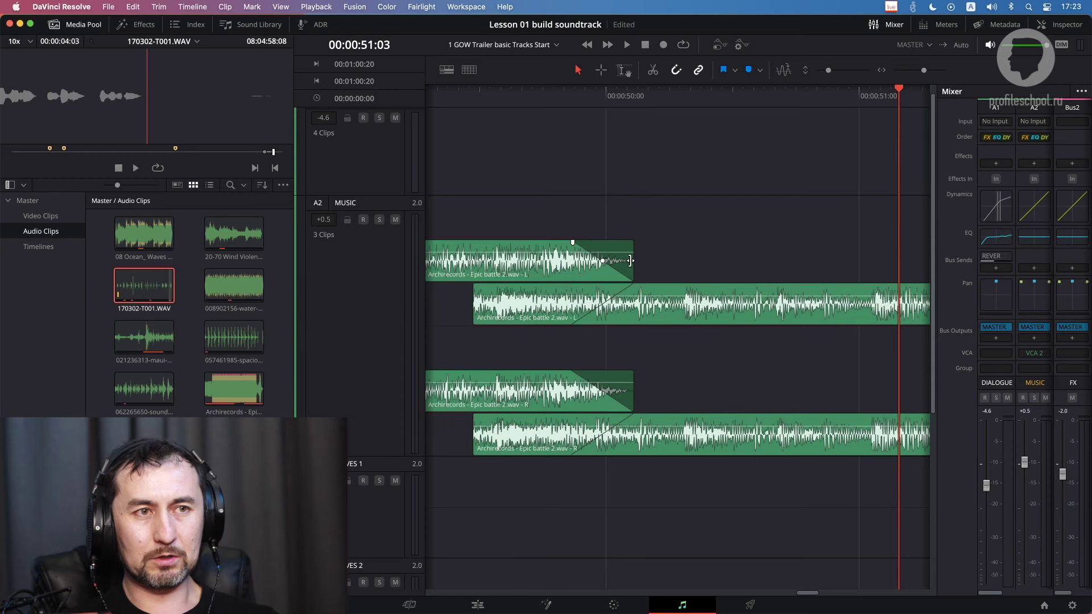
pyautogui.moveTo(630, 261); pyautogui.dragTo(481, 243)
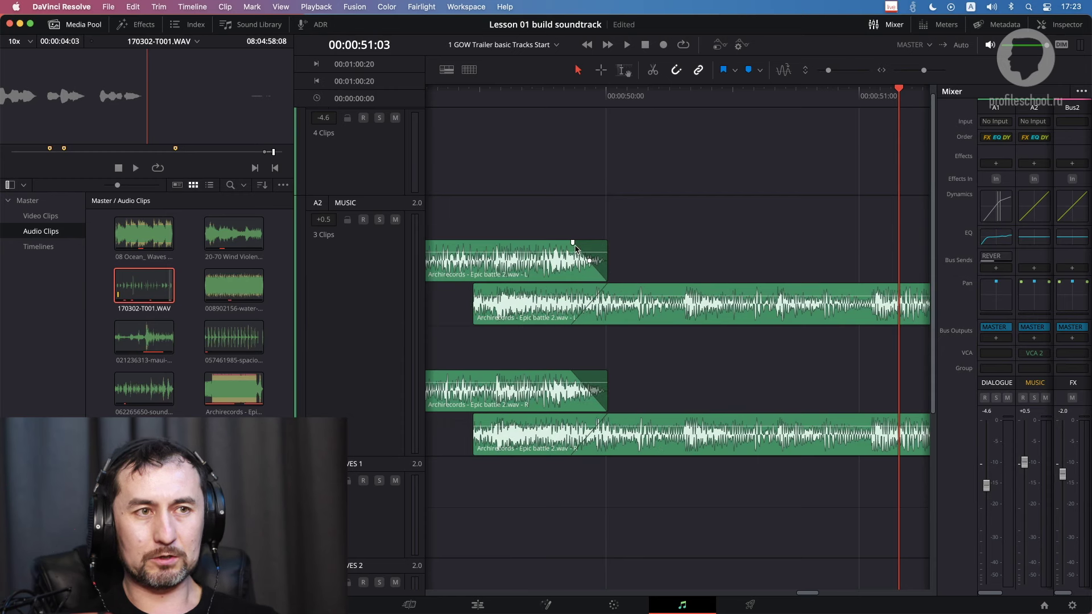
pyautogui.click(448, 90)
pyautogui.press('space')
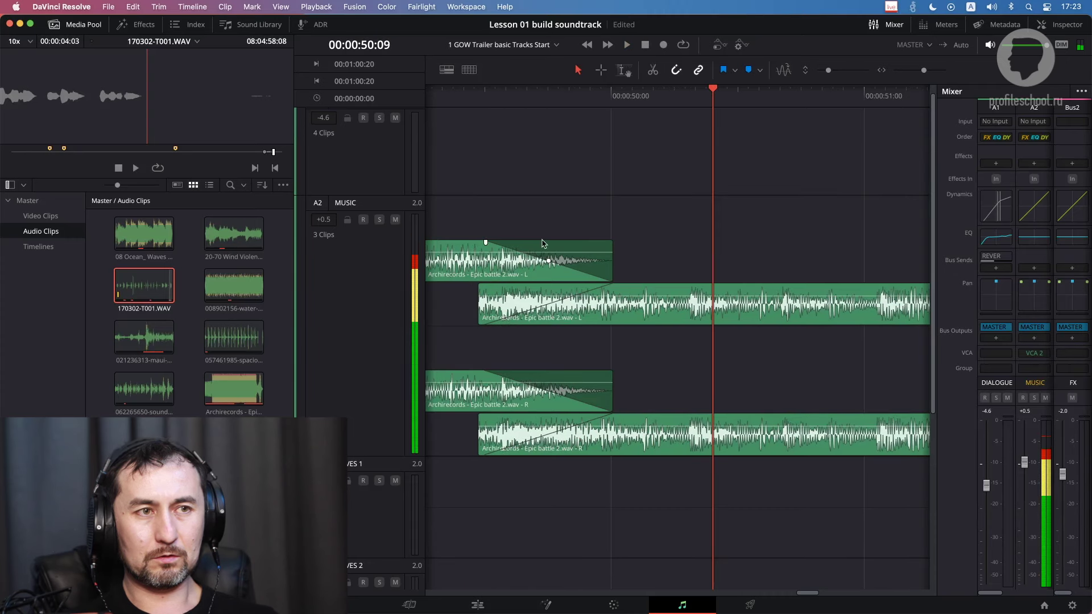
pyautogui.moveTo(479, 314); pyautogui.dragTo(534, 315)
pyautogui.press('space')
pyautogui.press('space')
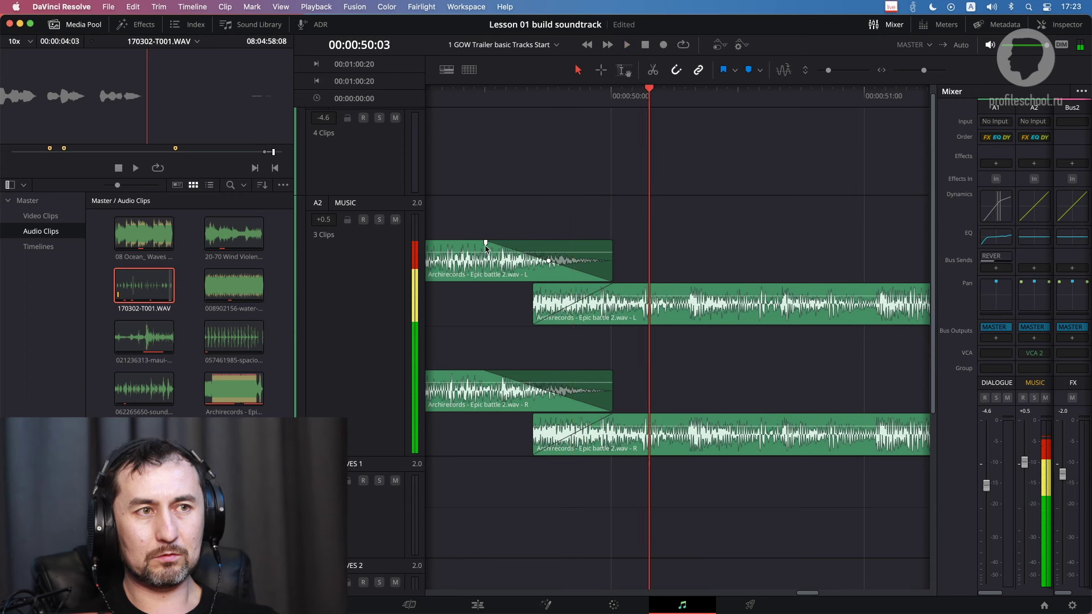
pyautogui.click(475, 97)
pyautogui.press('space')
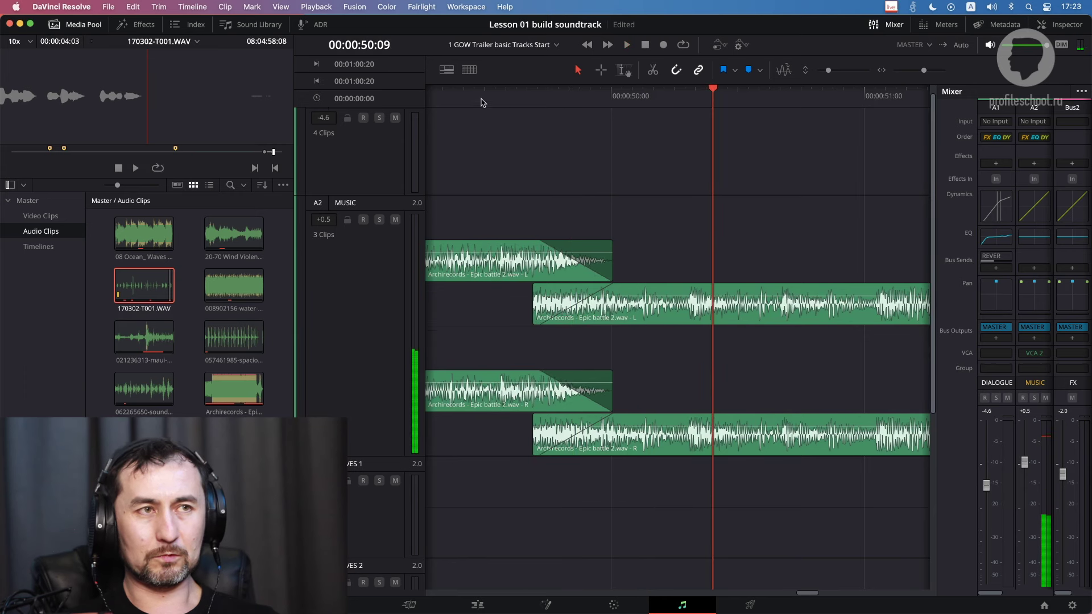
pyautogui.click(449, 96)
pyautogui.press('space')
pyautogui.press('space')
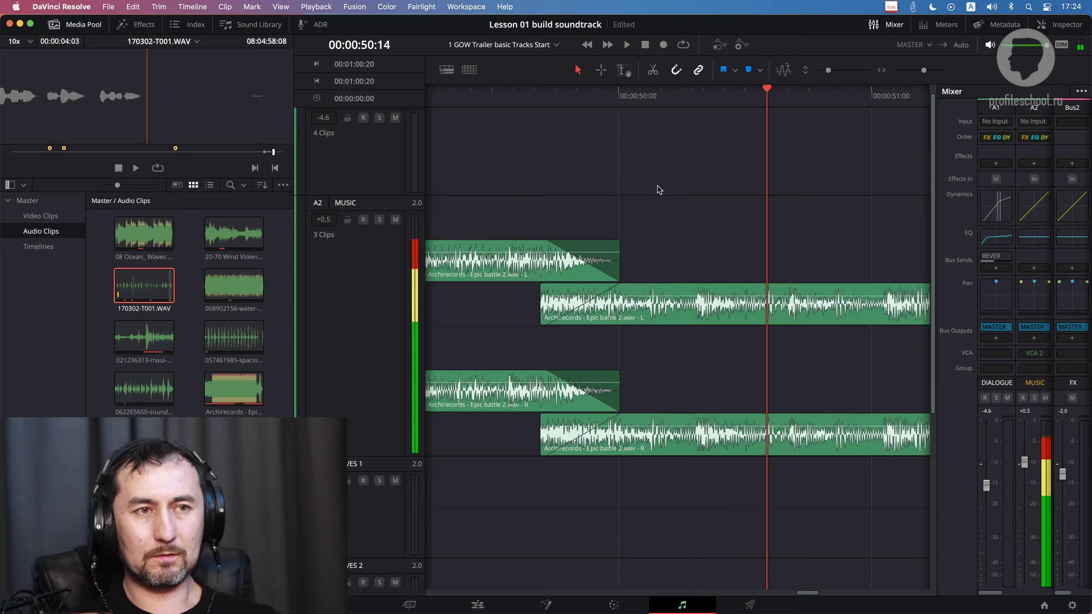
# Nudge the second Epic battle 2 clip later and back, then slip its audio by a frame
pyautogui.click(676, 310)
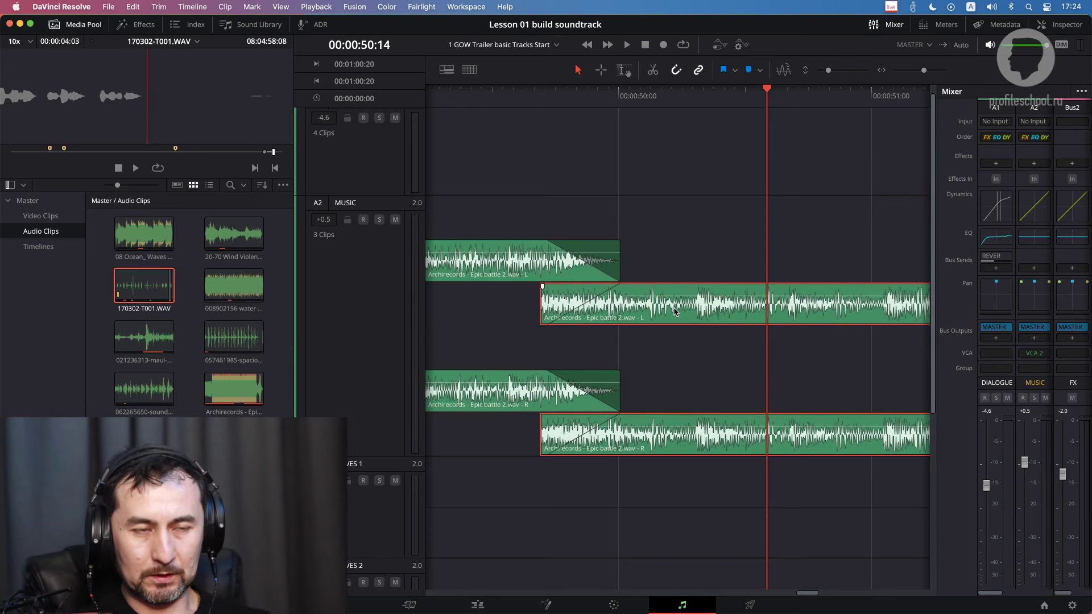
pyautogui.hotkey('shift', '.')
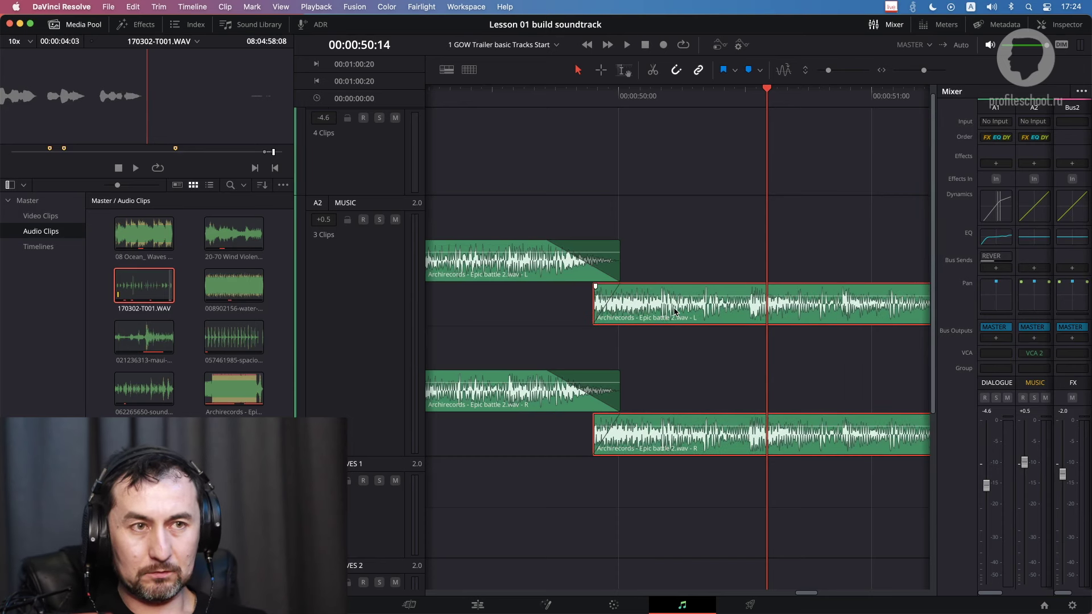
pyautogui.hotkey('shift', ',')
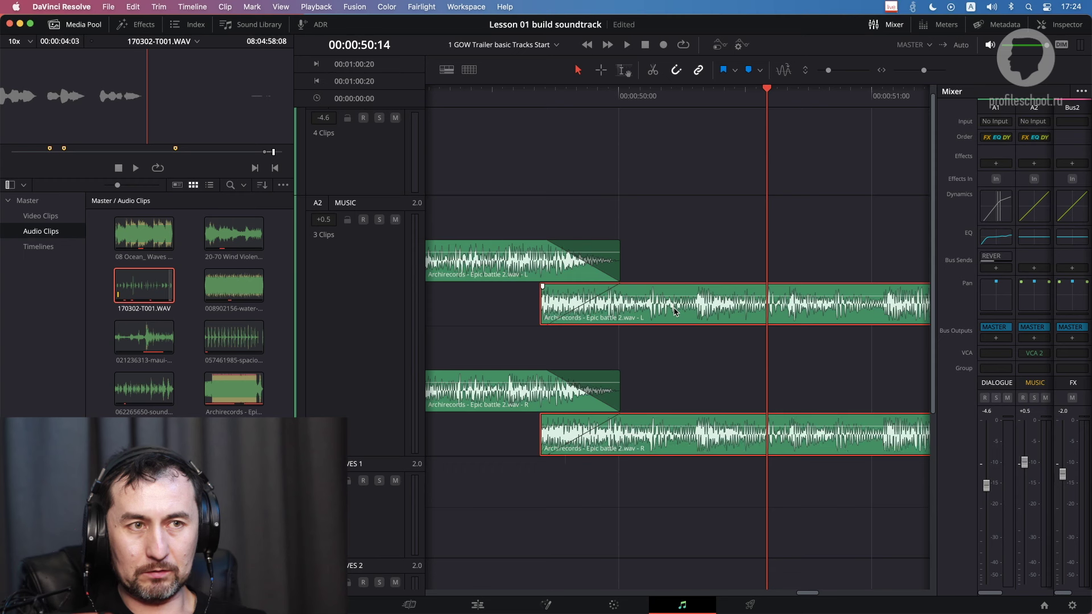
pyautogui.hotkey('shift', 'Left')
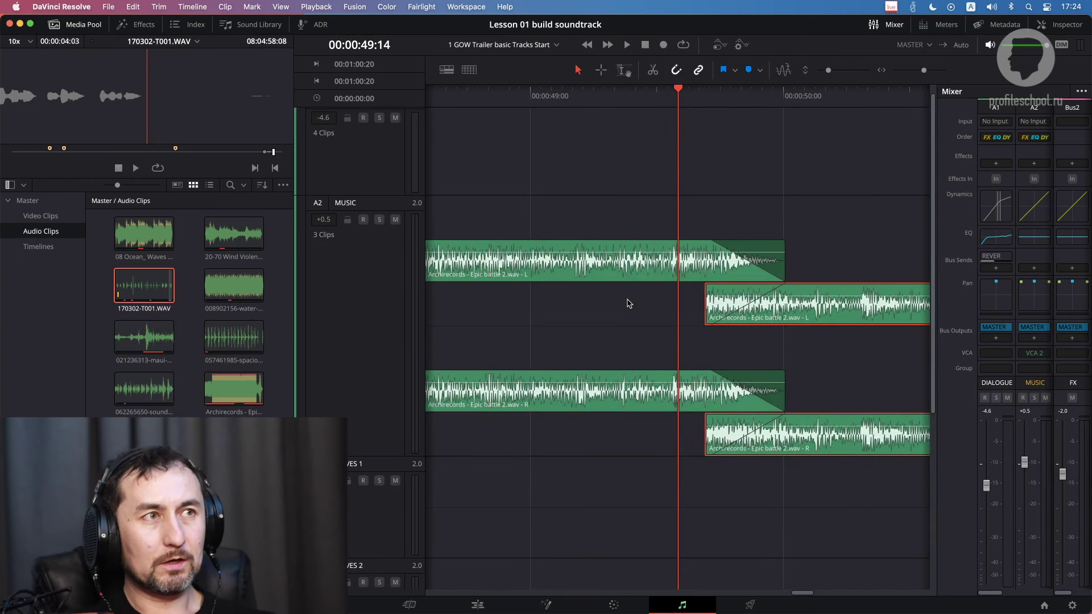
pyautogui.click(158, 6)
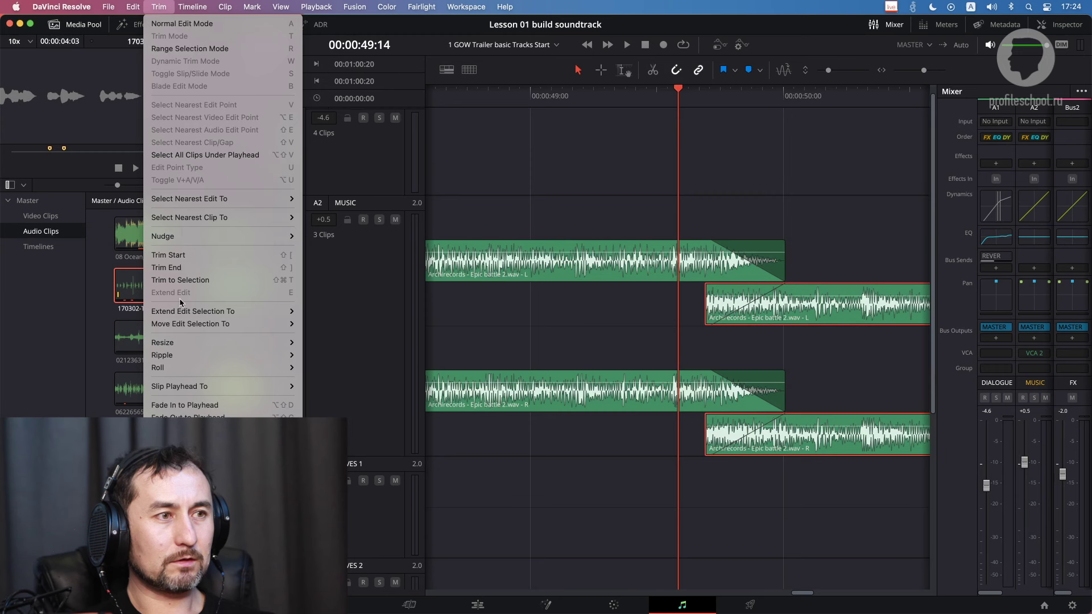
pyautogui.moveTo(196, 393)
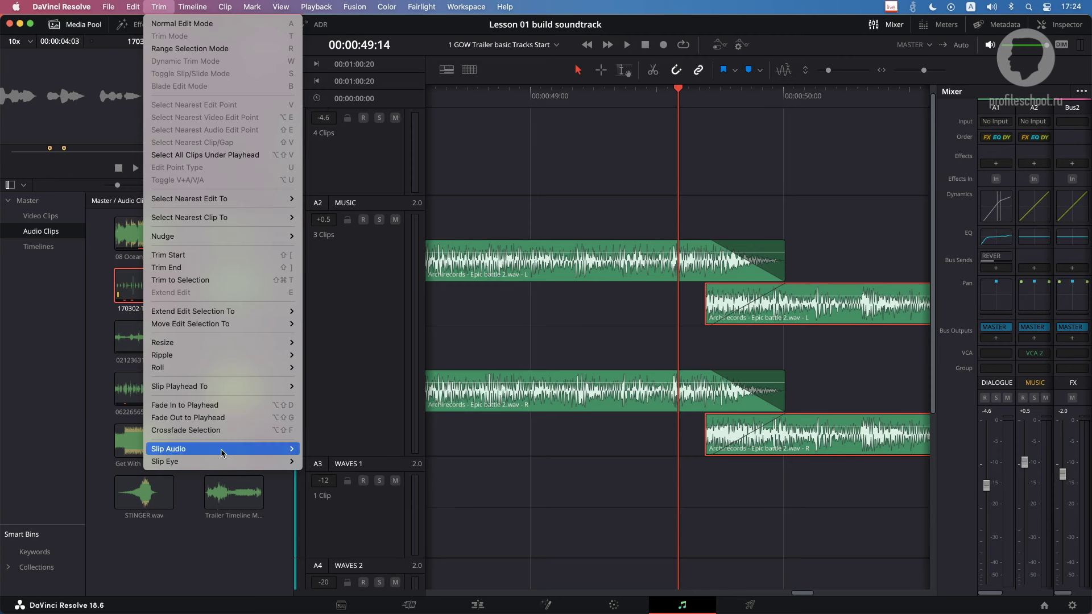
pyautogui.moveTo(222, 452)
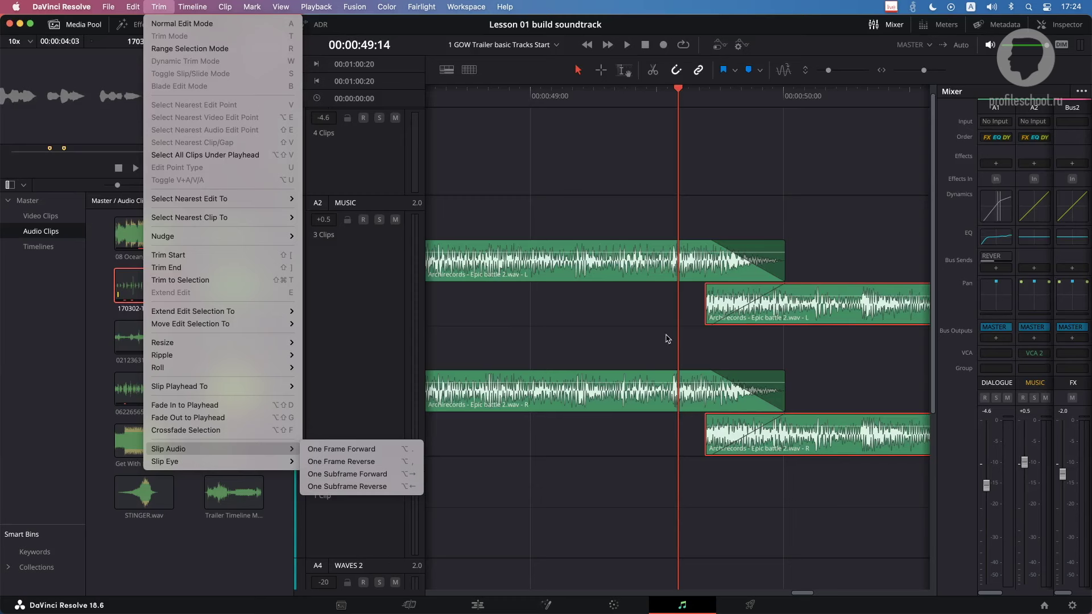
pyautogui.press('Escape')
pyautogui.hotkey('alt', 'Right')
pyautogui.hotkey('alt', 'Right')
pyautogui.hotkey('alt', 'Right')
pyautogui.hotkey('alt', 'Right')
pyautogui.click(481, 323)
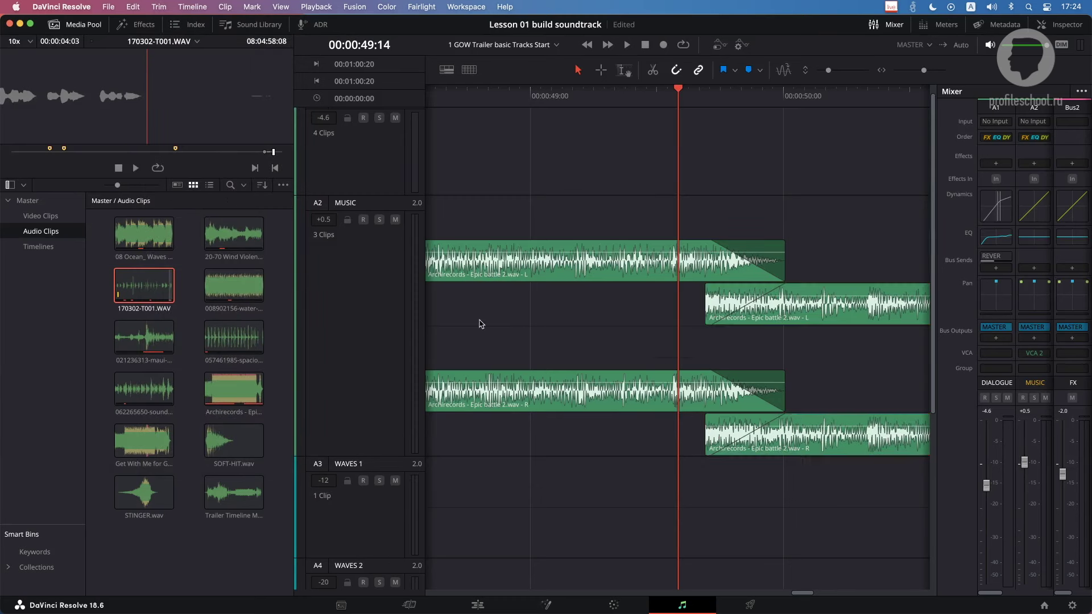
# Start the second clip later, lengthen the first clip's tail and shorten its fade-out, then replay
pyautogui.click(486, 102)
pyautogui.press('space')
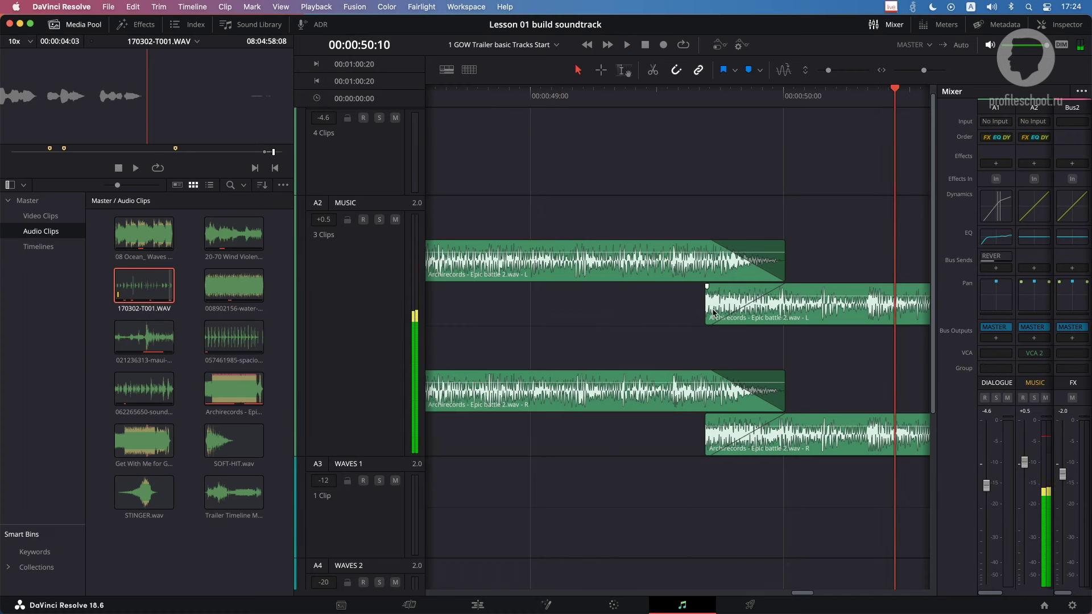
pyautogui.moveTo(707, 312); pyautogui.dragTo(758, 312)
pyautogui.moveTo(785, 259); pyautogui.dragTo(815, 260)
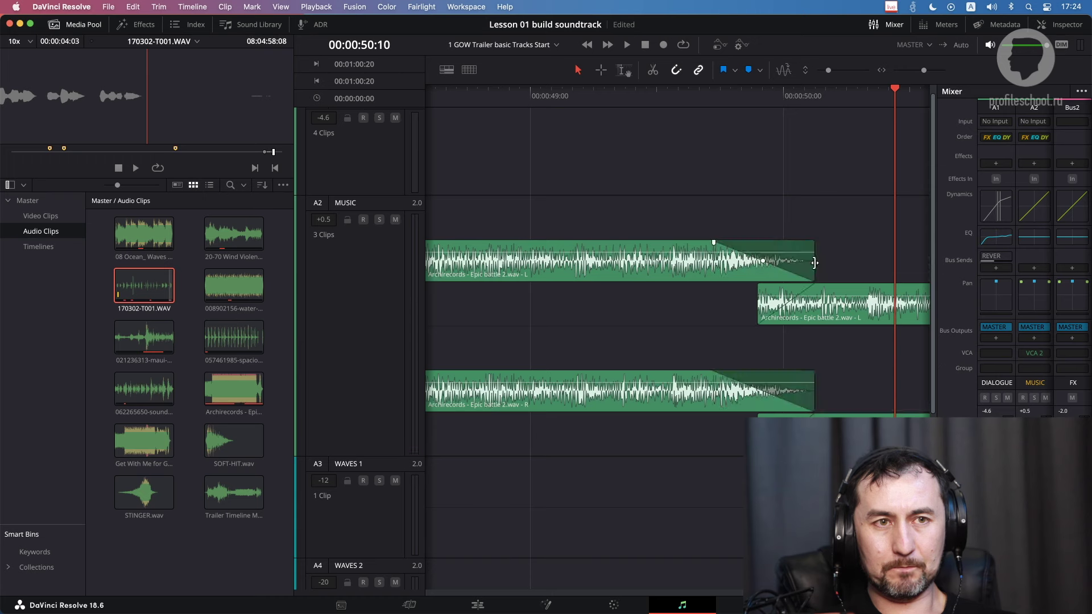
pyautogui.moveTo(713, 242); pyautogui.dragTo(763, 244)
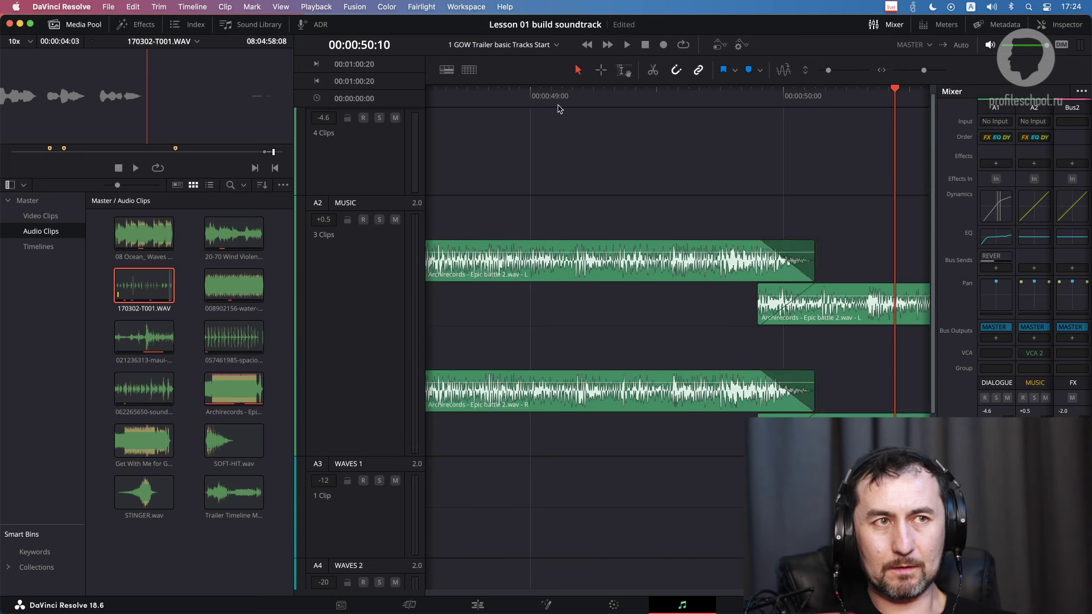
pyautogui.press('/')
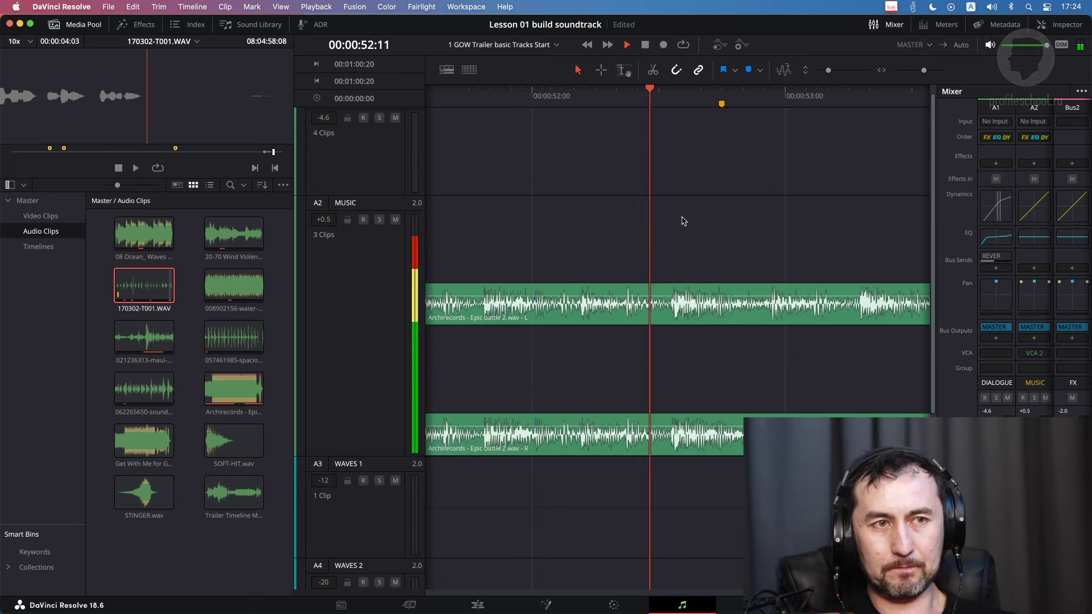
pyautogui.scroll(-4, 685, 222)
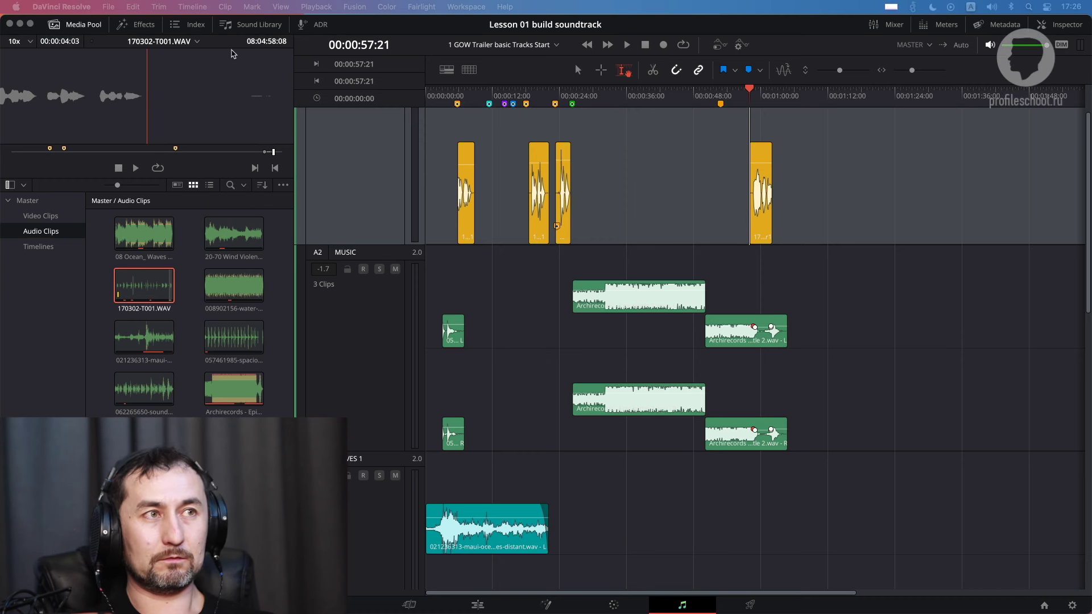
# Search the Sound Library for 'wave', then clear the search field
pyautogui.click(254, 25)
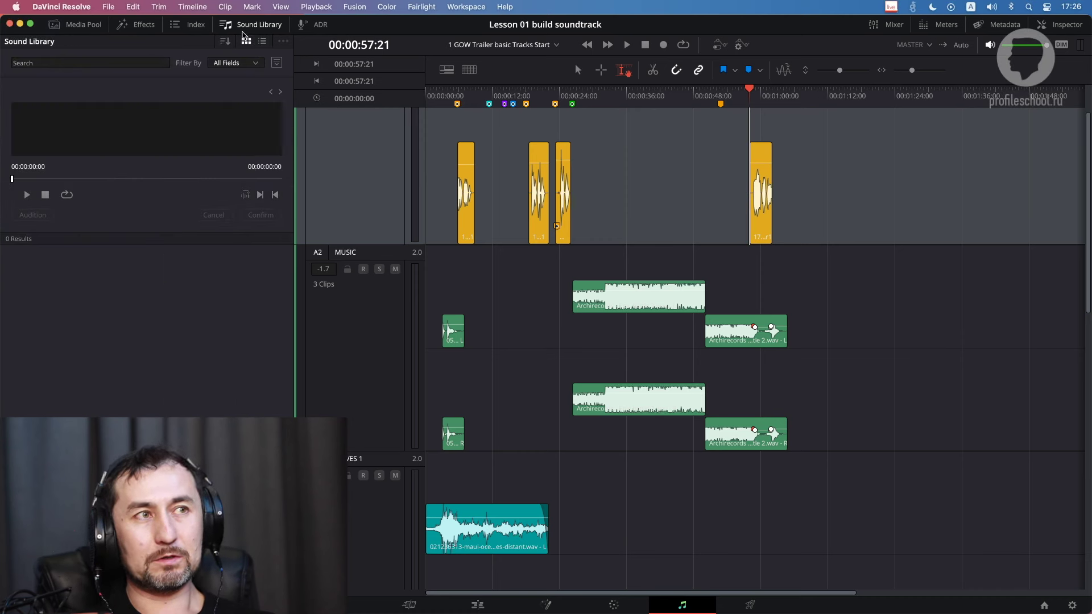
pyautogui.click(154, 65)
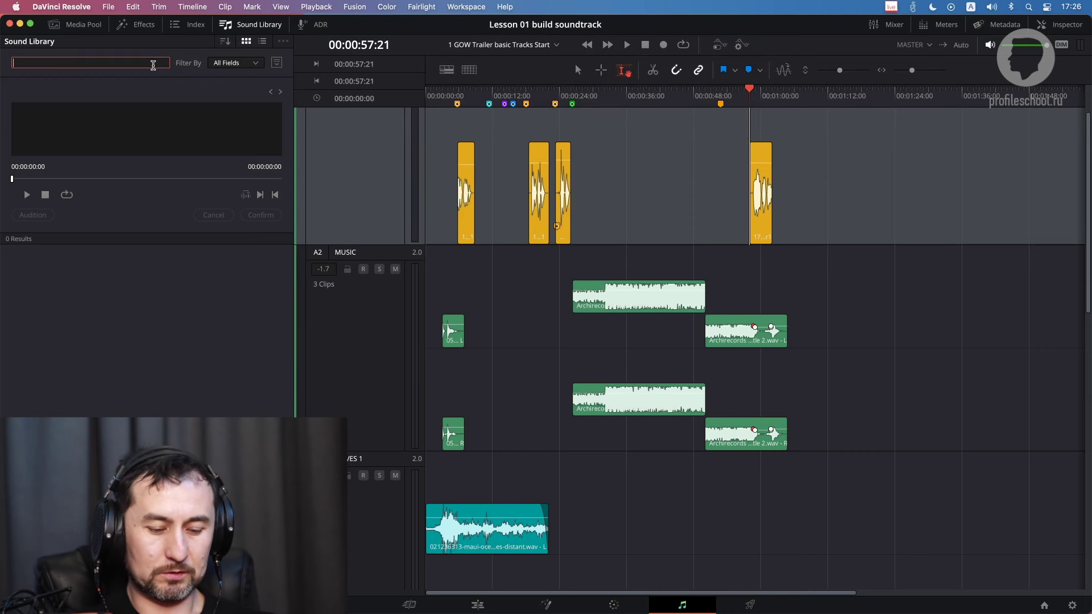
pyautogui.write('wave')
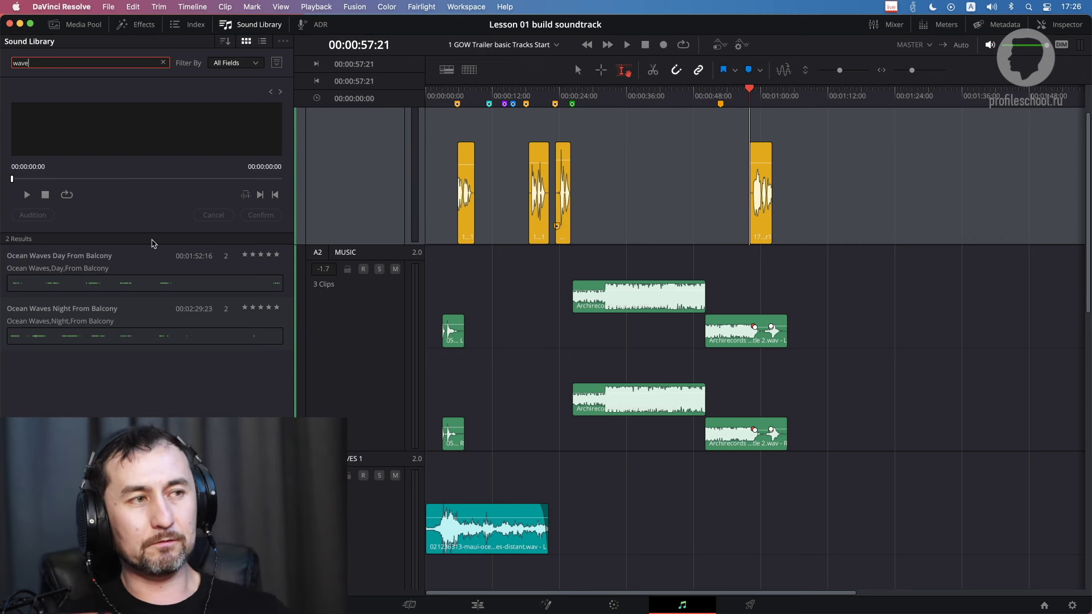
pyautogui.doubleClick(38, 64)
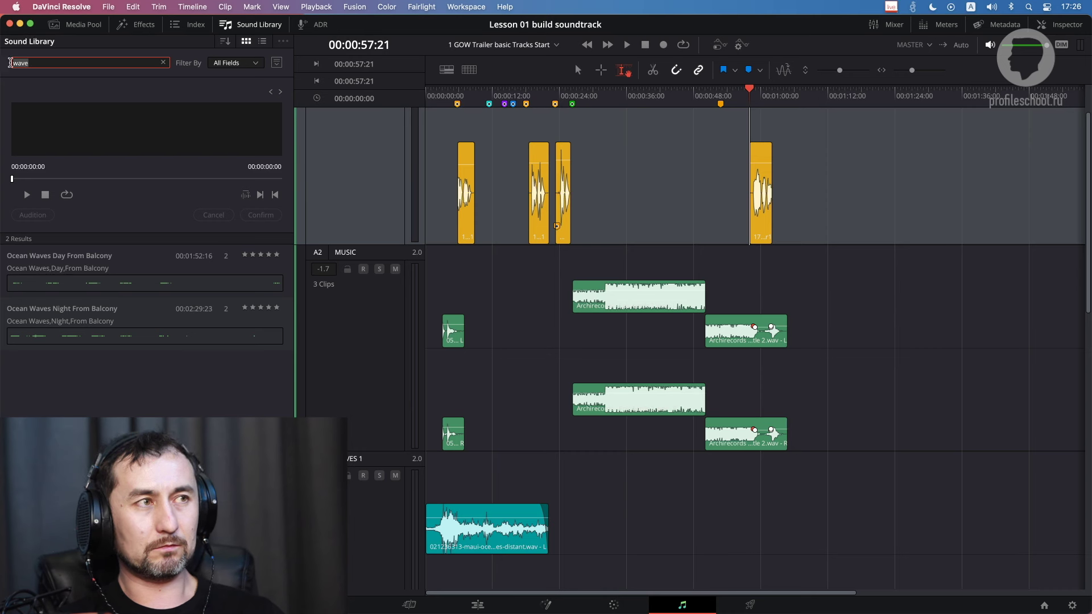
pyautogui.press('BackSpace')
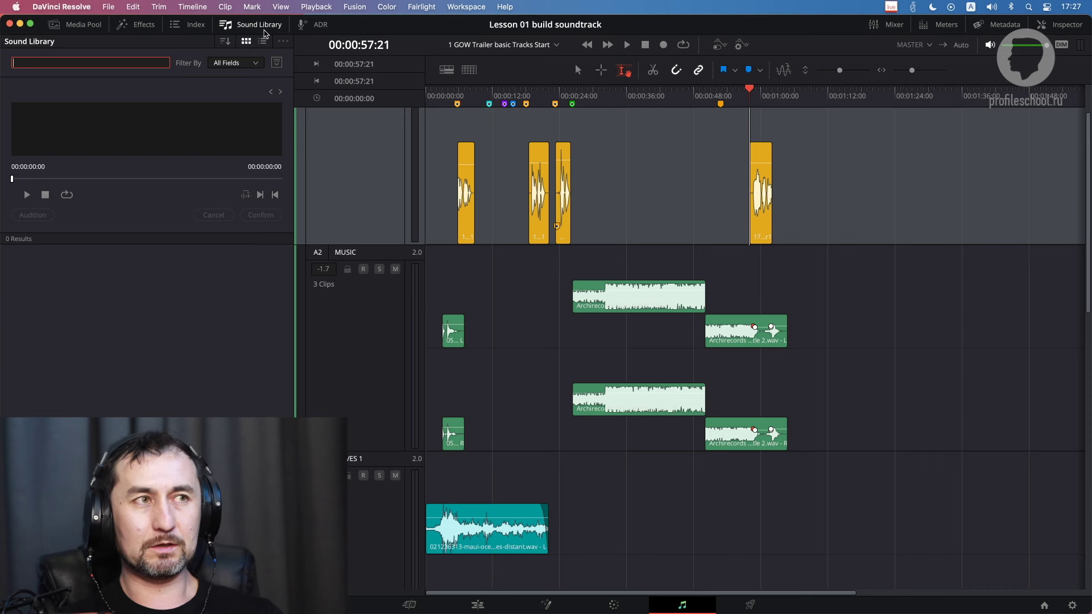
# Switch the library source to Fairlight Sound Library and open the Project Manager with Shift+1
pyautogui.click(277, 64)
pyautogui.click(277, 64)
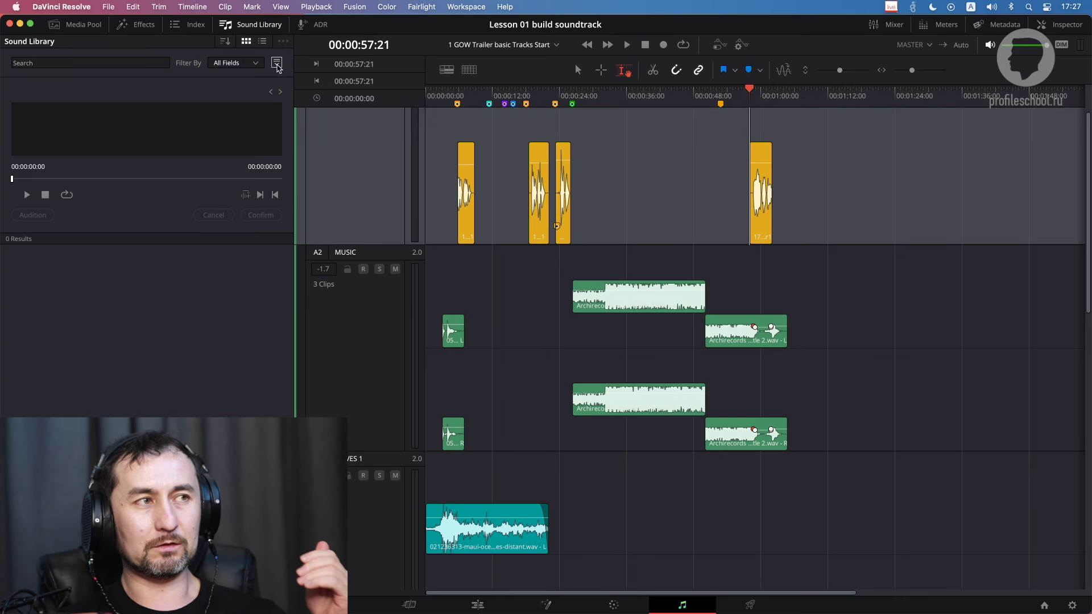
pyautogui.click(277, 65)
pyautogui.click(199, 80)
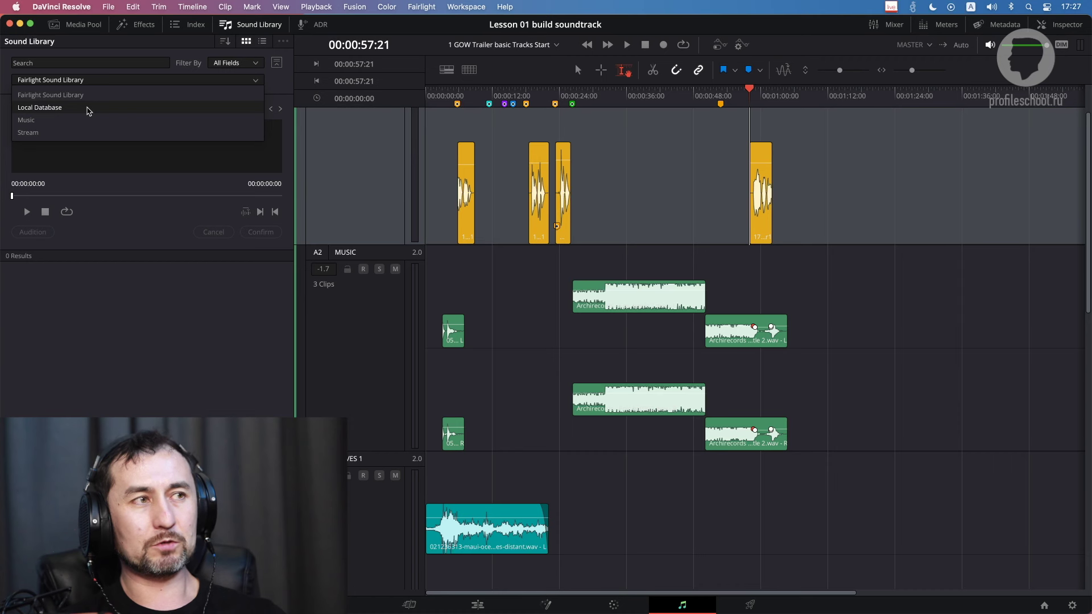
pyautogui.click(51, 120)
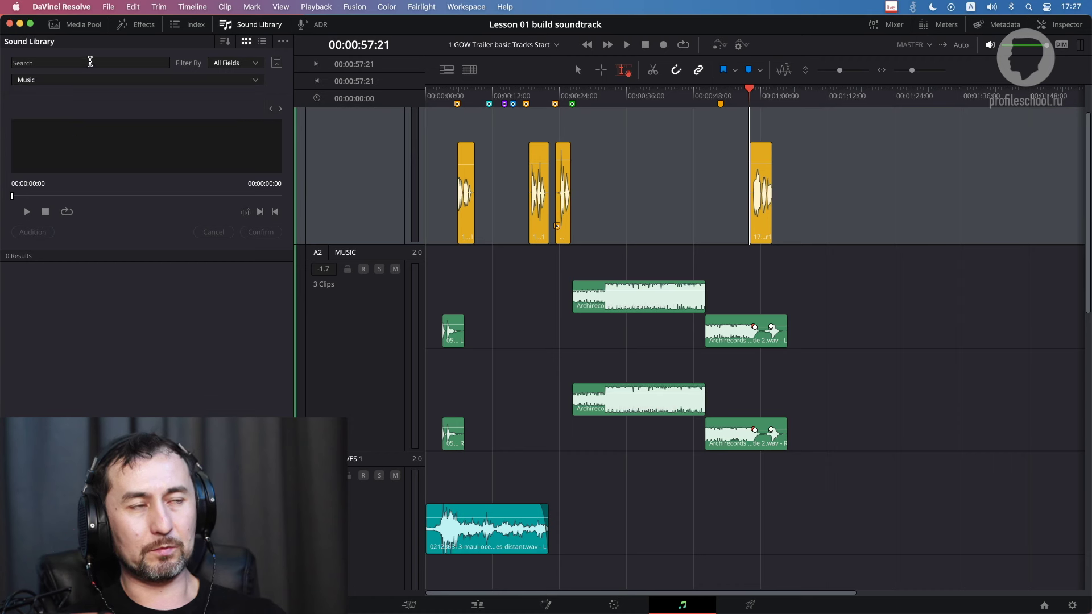
pyautogui.click(255, 81)
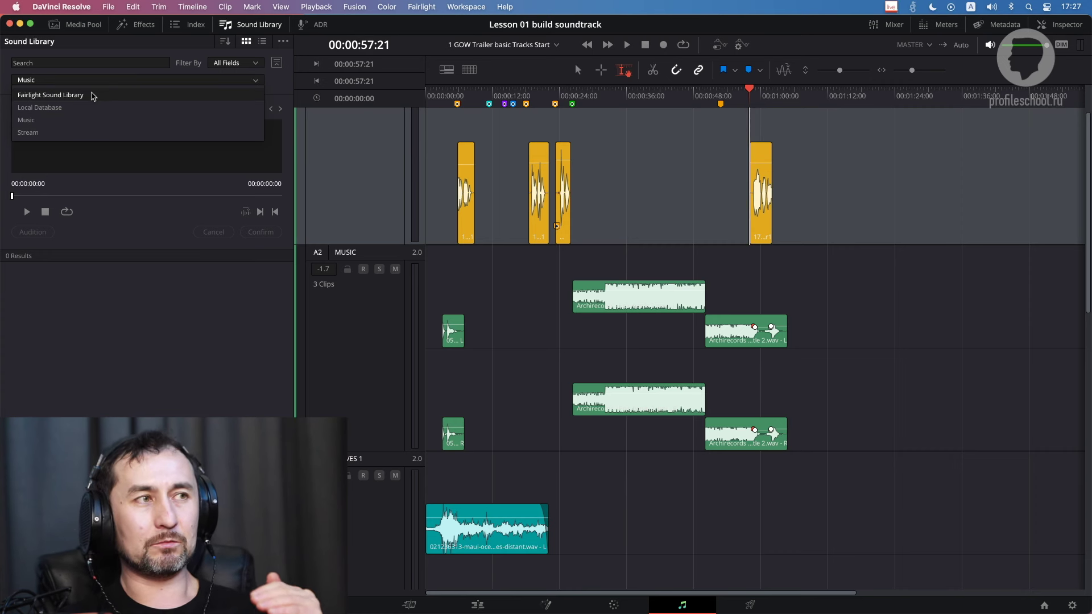
pyautogui.click(91, 95)
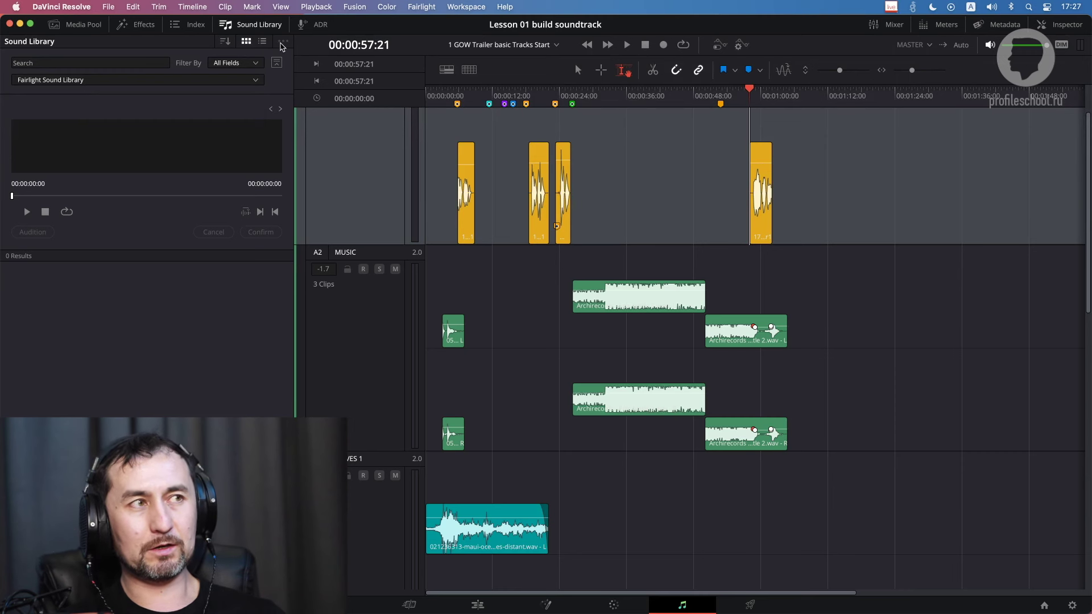
pyautogui.click(277, 65)
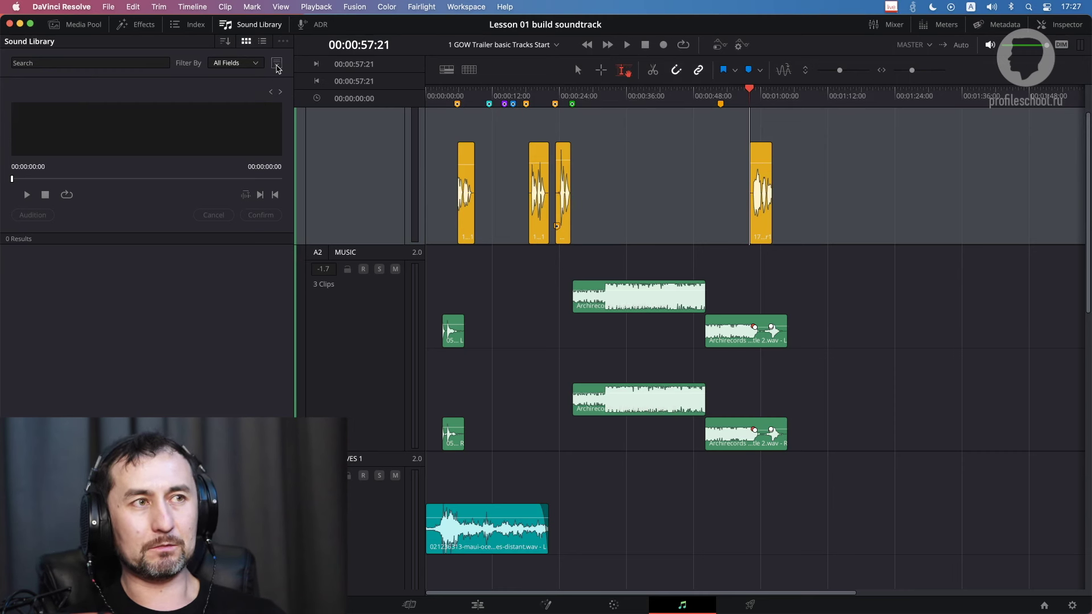
pyautogui.click(277, 65)
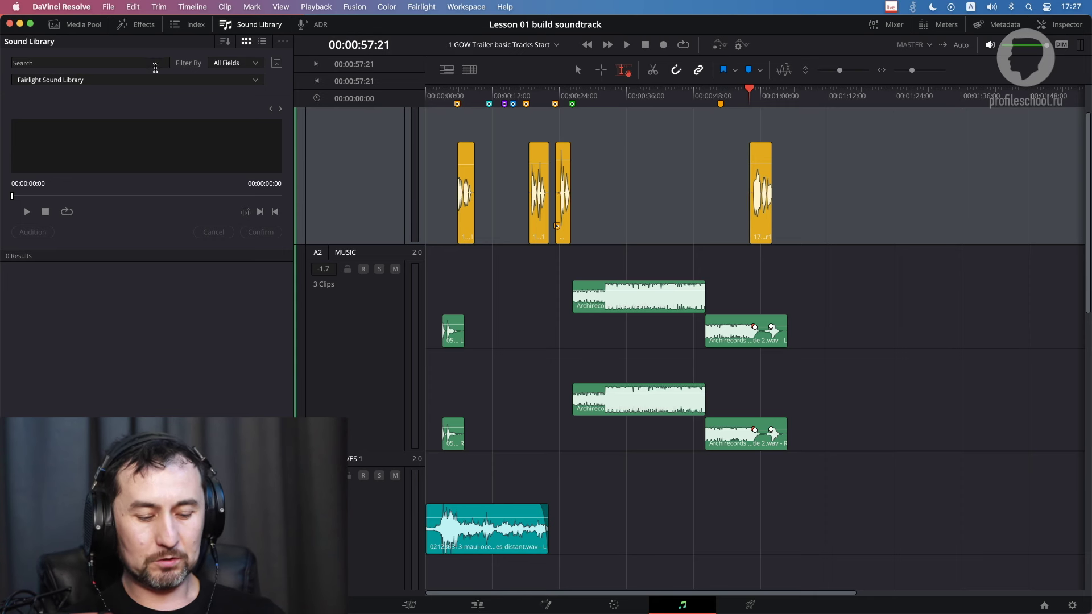
pyautogui.hotkey('shift', '1')
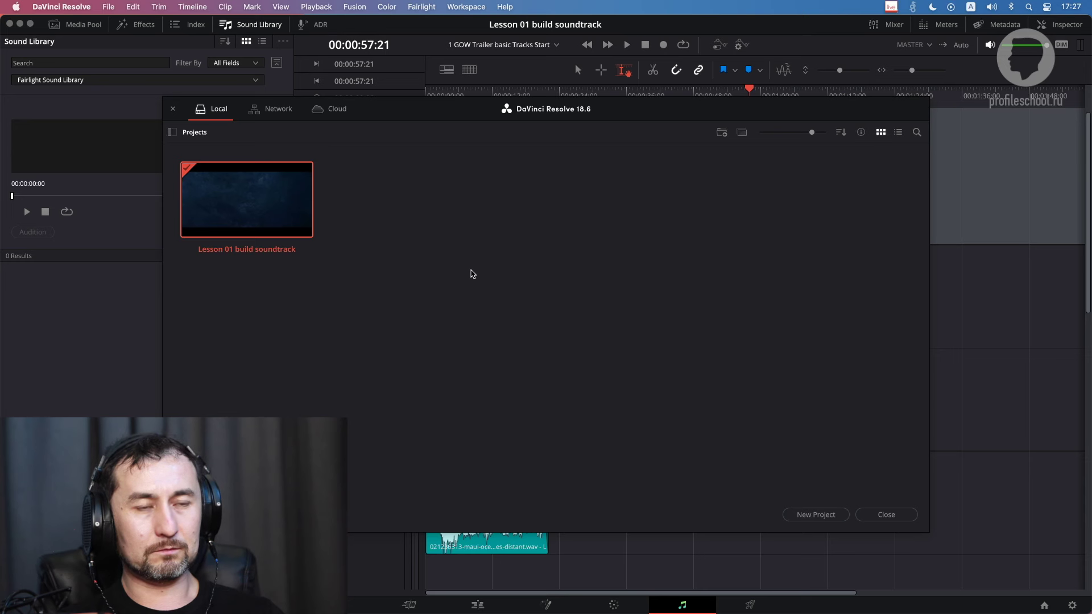
# Create Untitled Project 1 and add 'Fairlight additional media' as a sound library, scanning 40 clips
pyautogui.click(816, 515)
pyautogui.click(602, 335)
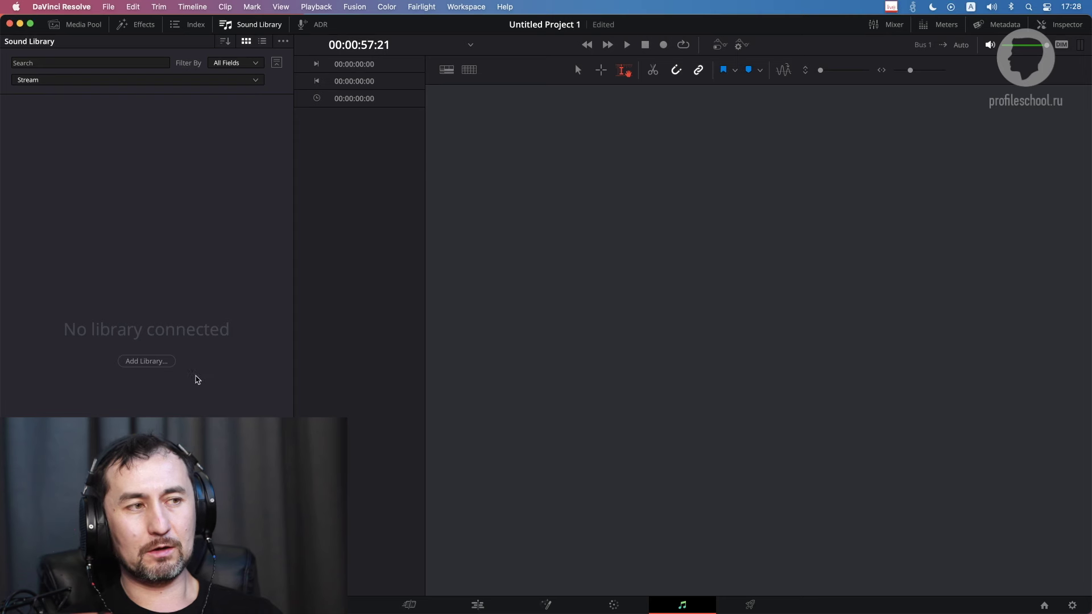
pyautogui.click(162, 365)
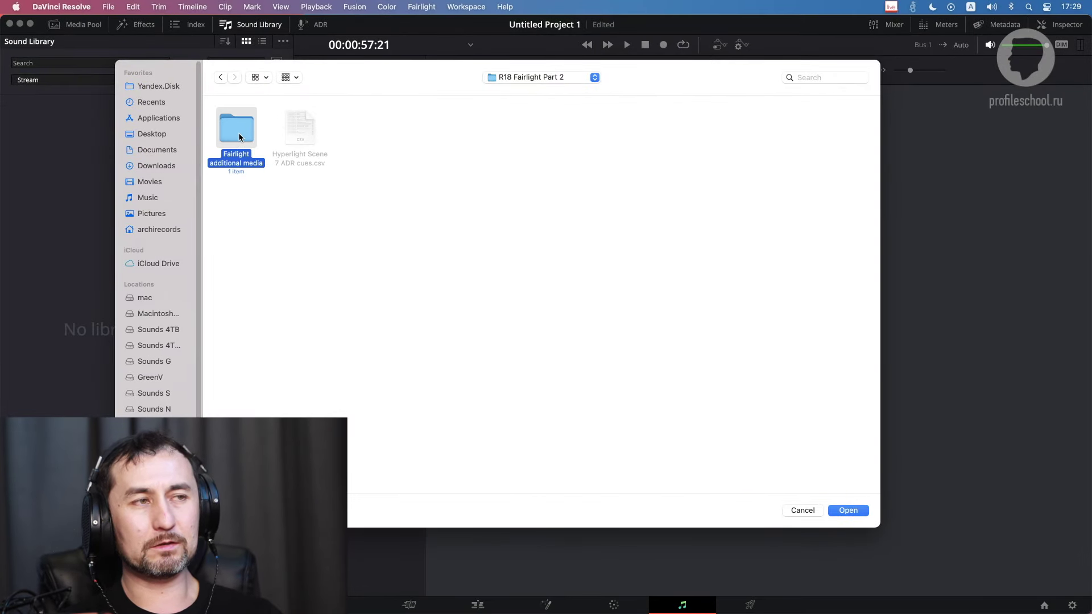
pyautogui.doubleClick(239, 135)
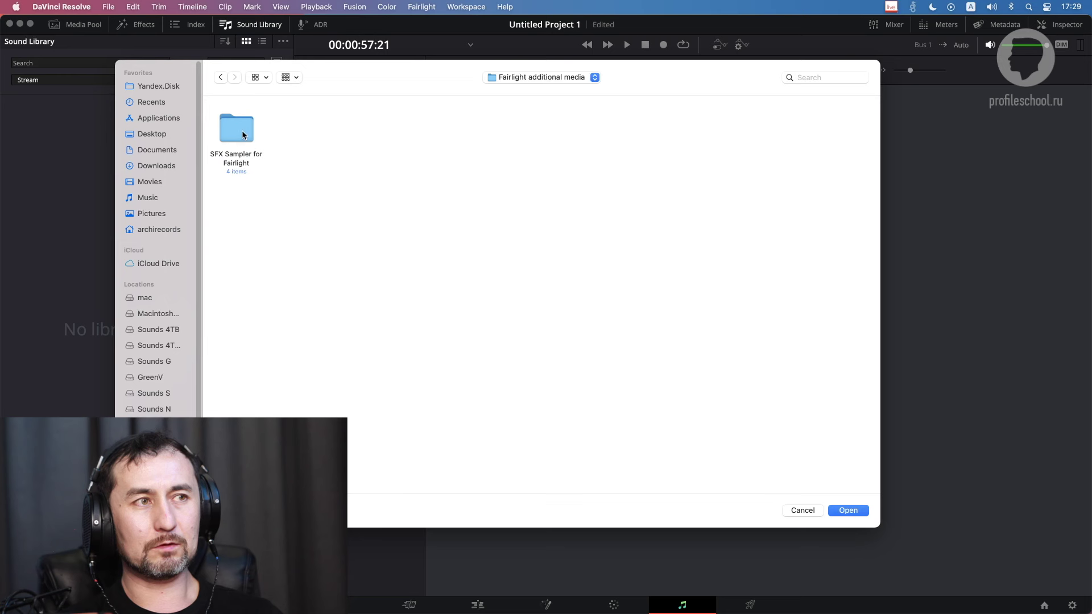
pyautogui.click(222, 77)
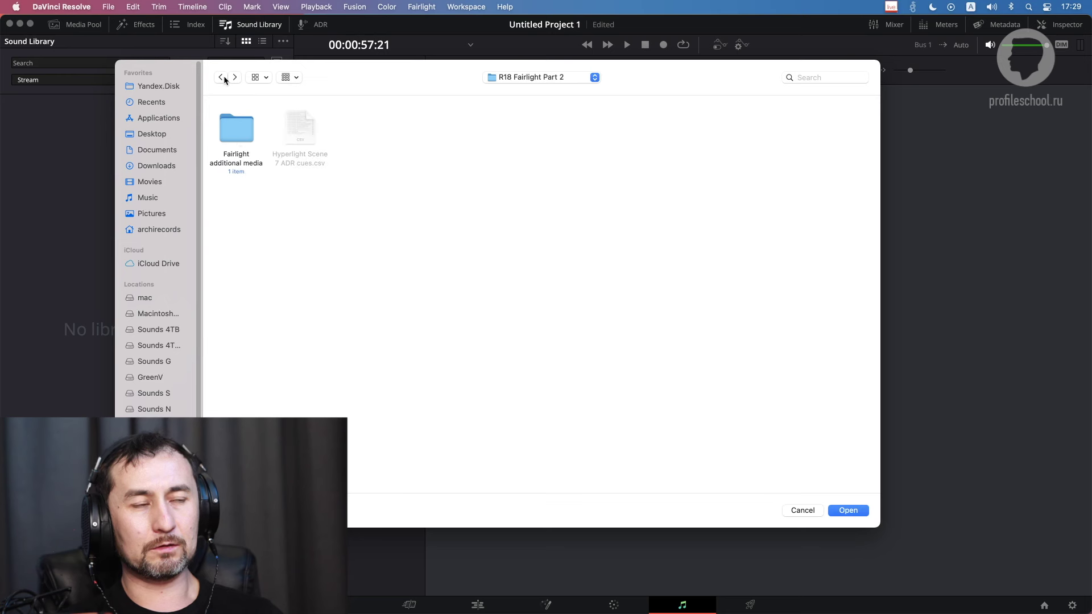
pyautogui.click(239, 146)
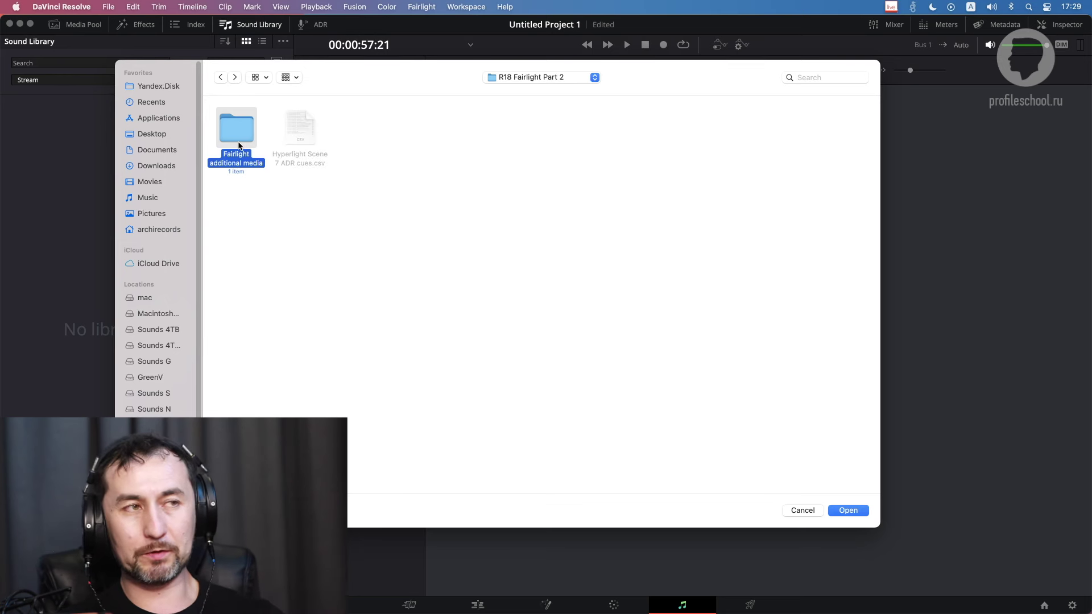
pyautogui.click(849, 510)
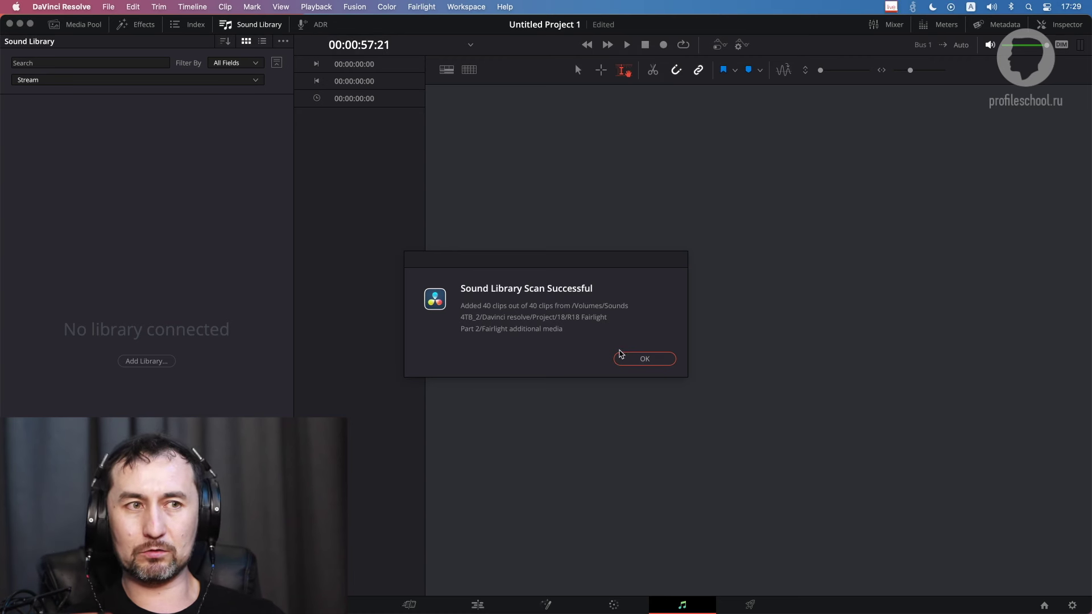
pyautogui.click(646, 361)
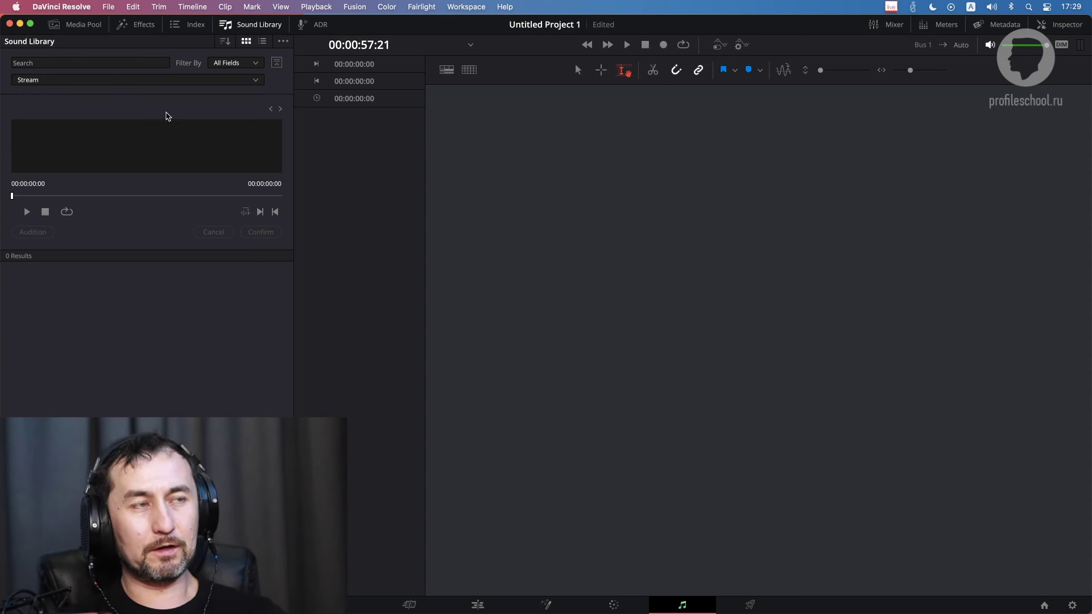
# Set the library source to Stream and search '*' to list all 40 clips
pyautogui.click(112, 85)
pyautogui.click(95, 135)
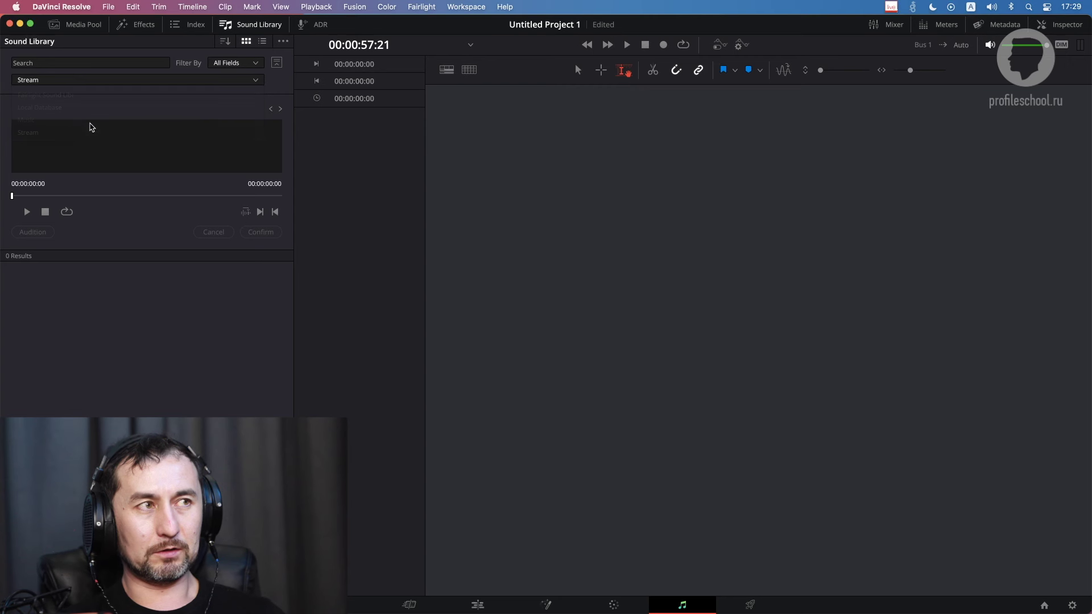
pyautogui.click(77, 64)
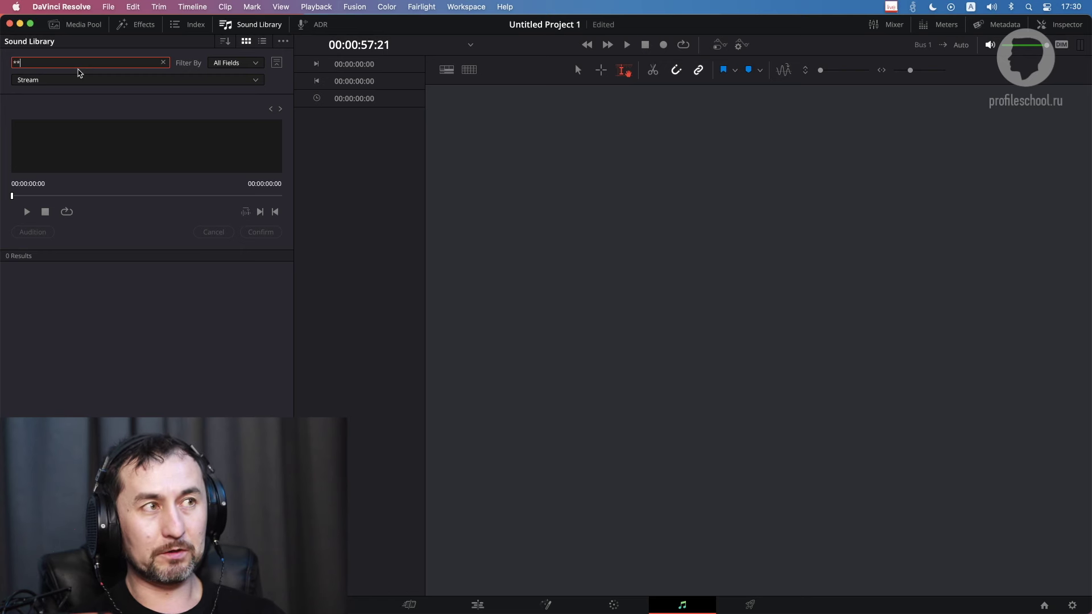
pyautogui.write('*')
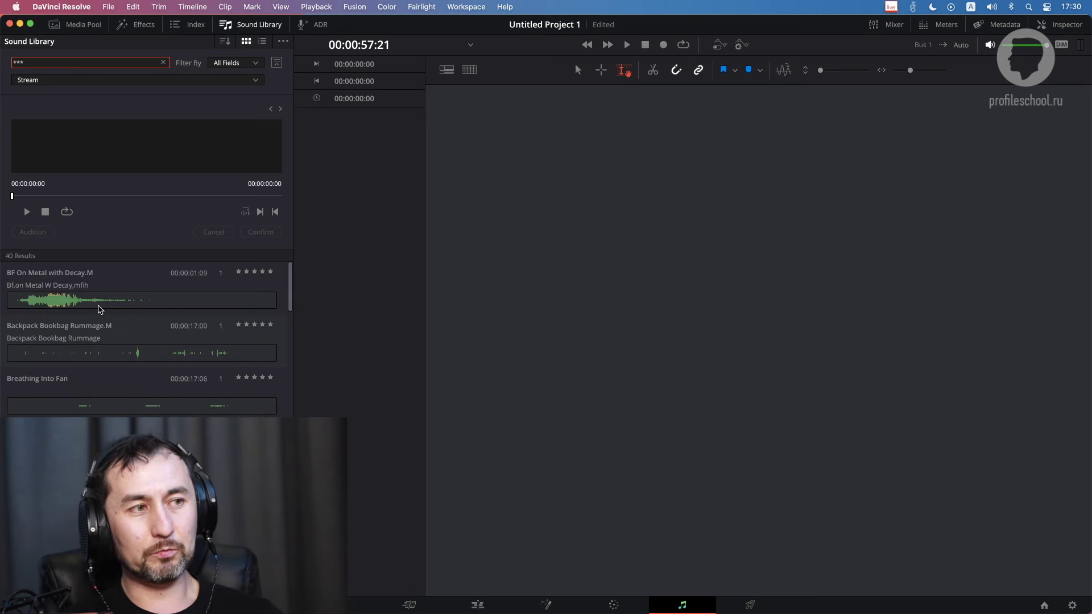
pyautogui.scroll(-3, 122, 308)
pyautogui.scroll(-3, 141, 361)
pyautogui.scroll(-3, 142, 375)
pyautogui.scroll(-3, 159, 378)
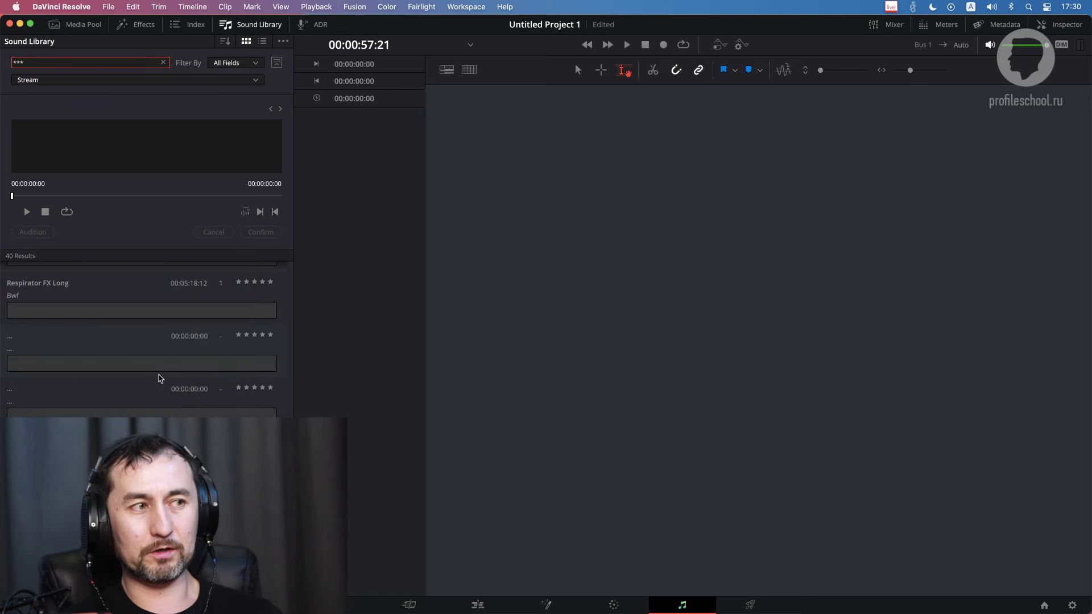
pyautogui.scroll(-3, 160, 378)
pyautogui.scroll(3, 160, 383)
pyautogui.scroll(3, 160, 382)
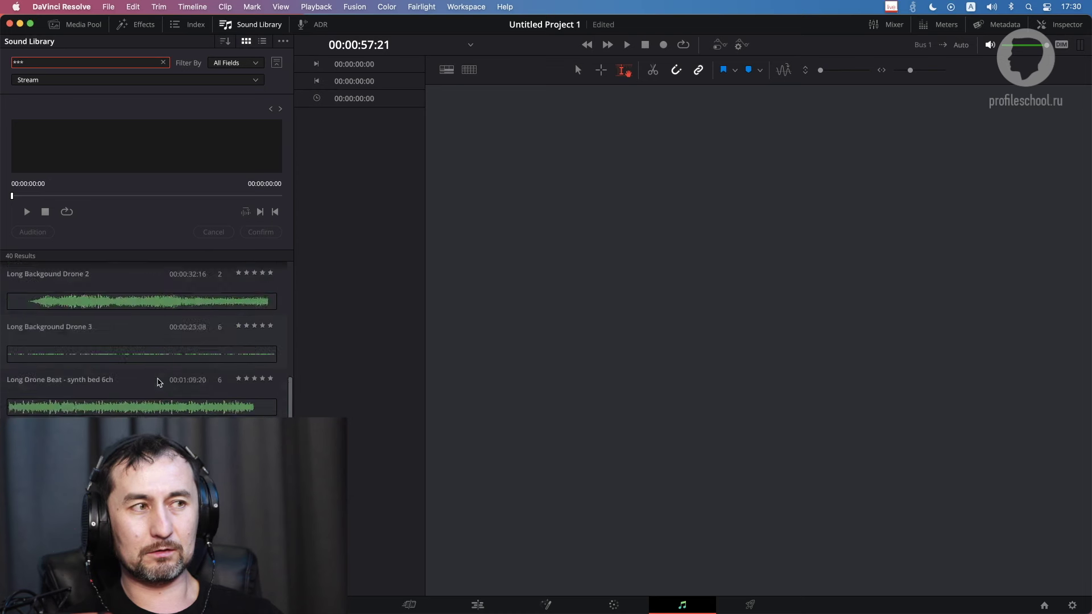
pyautogui.scroll(3, 160, 382)
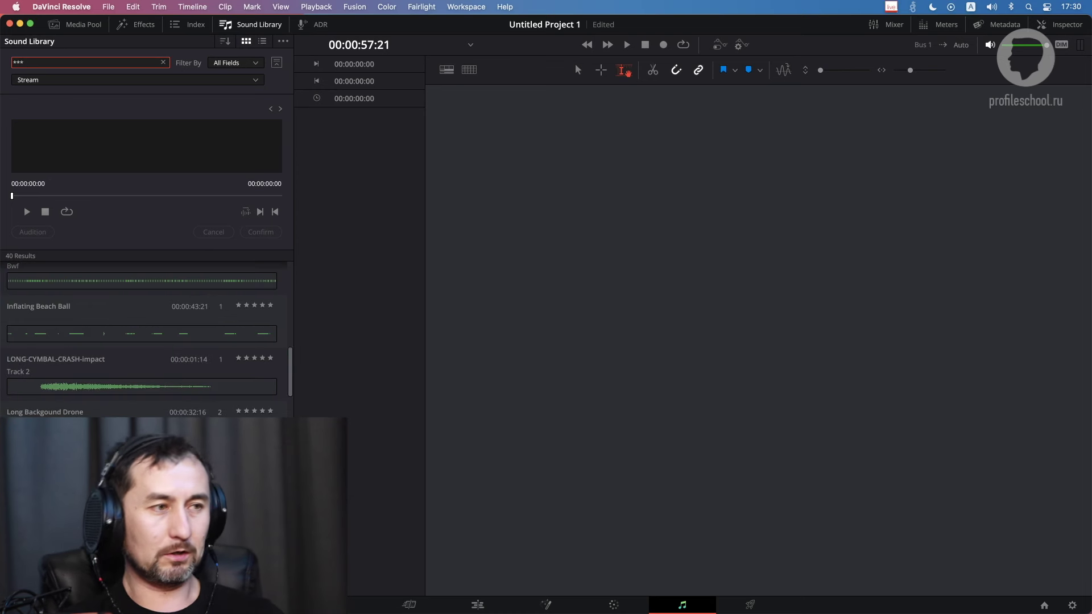
# Preview 'Long Backgound Drone', stop it, and open the Project Manager
pyautogui.click(68, 412)
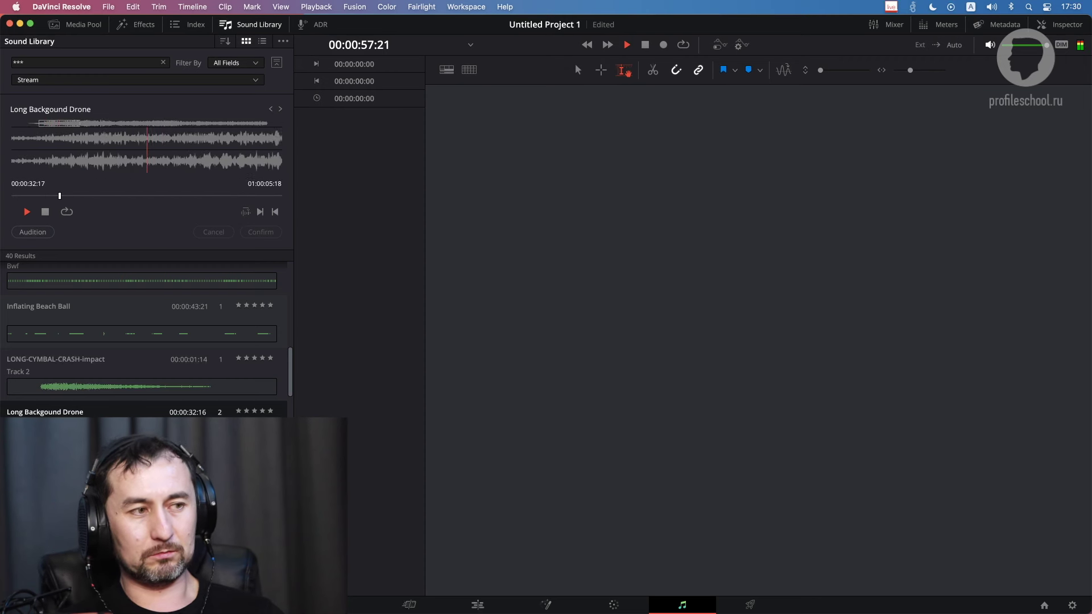
pyautogui.press('space')
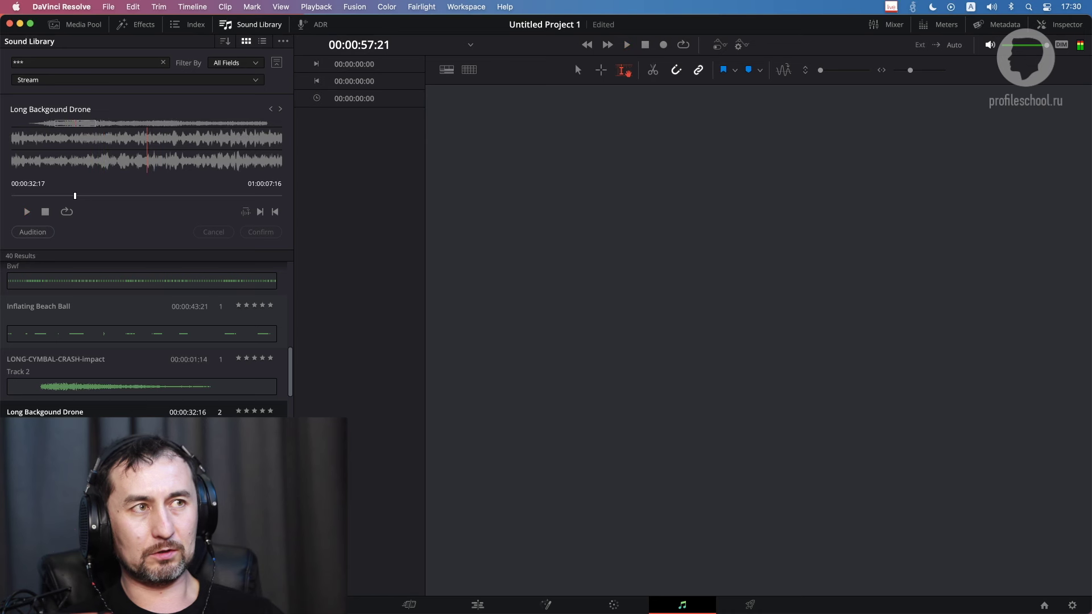
pyautogui.click(256, 80)
pyautogui.click(366, 165)
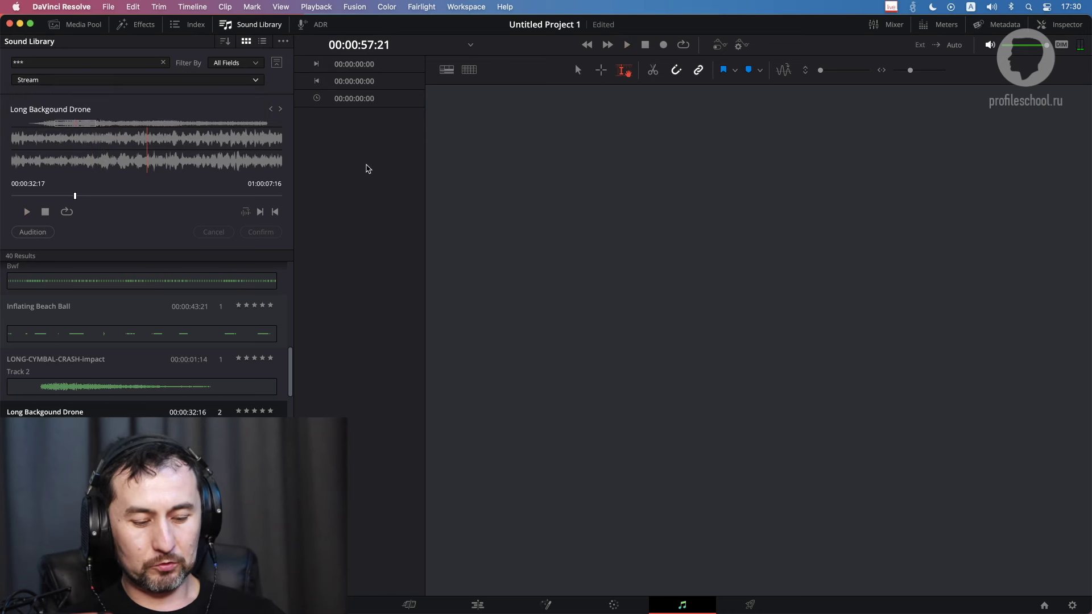
pyautogui.hotkey('shift', '1')
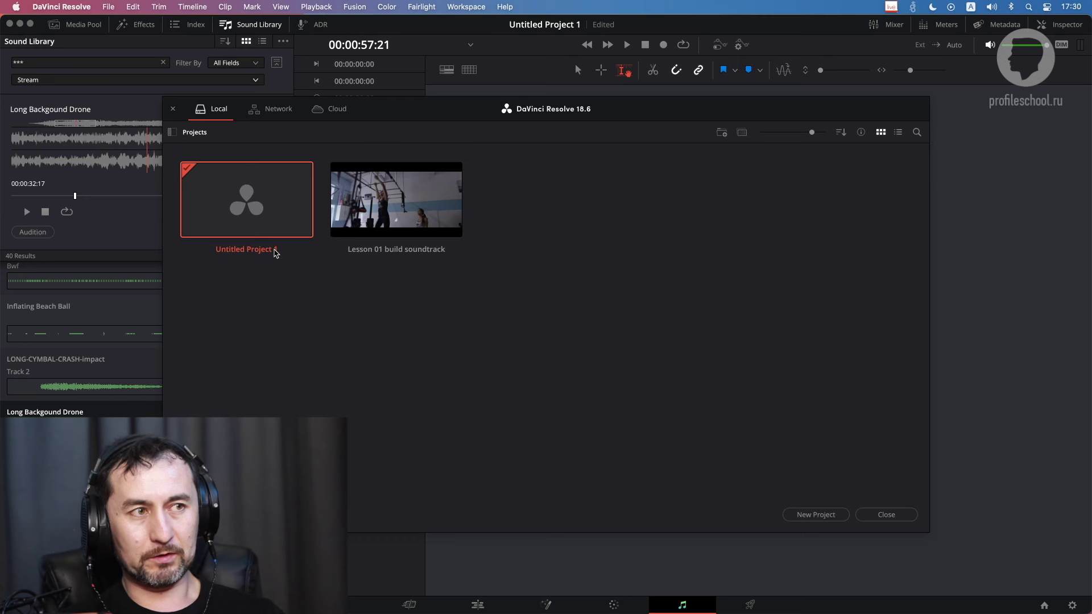
# Reopen Lesson 01 build soundtrack and search the Stream sound library with '***' to list every clip
pyautogui.doubleClick(392, 219)
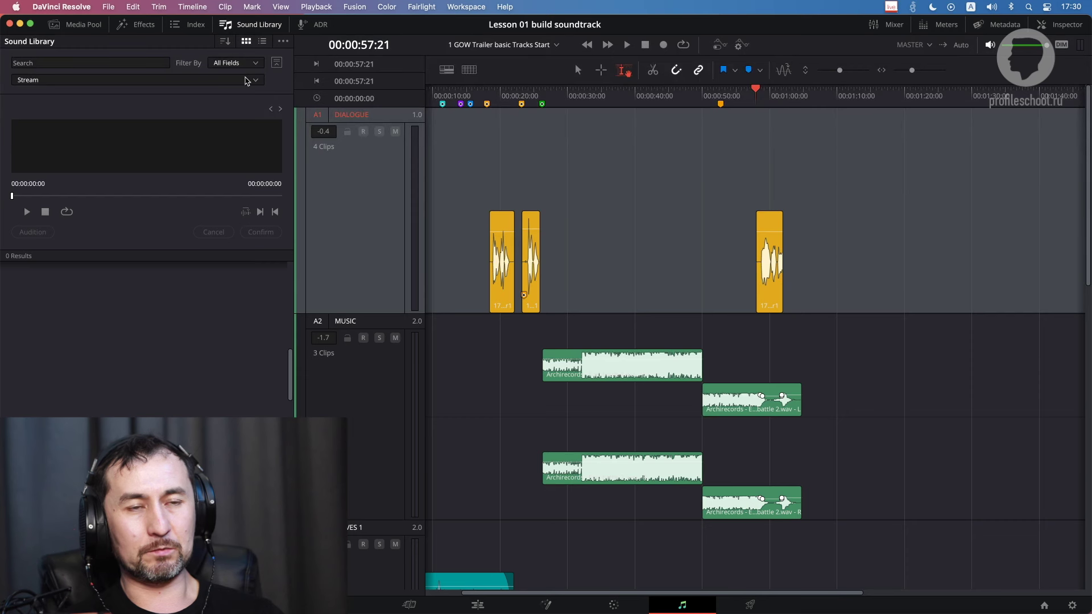
pyautogui.click(254, 81)
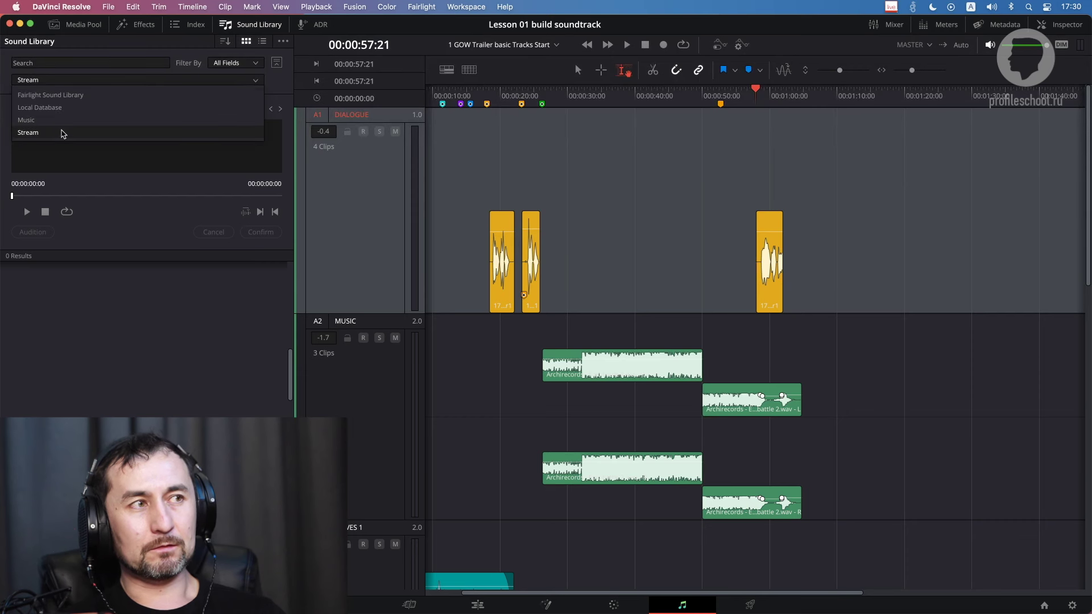
pyautogui.click(63, 133)
pyautogui.click(63, 66)
pyautogui.write('***')
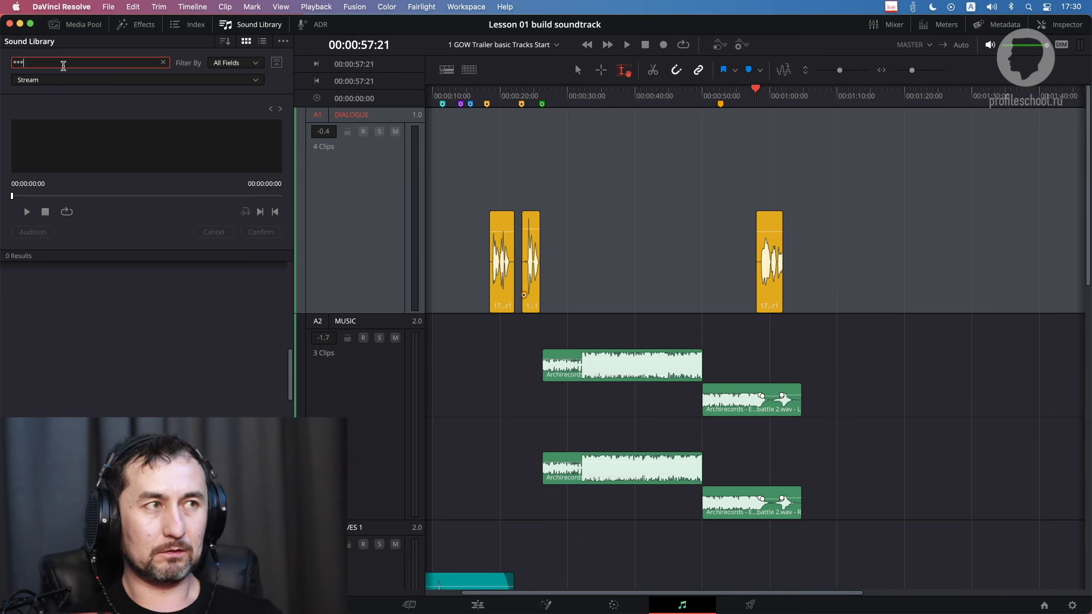
pyautogui.press('Return')
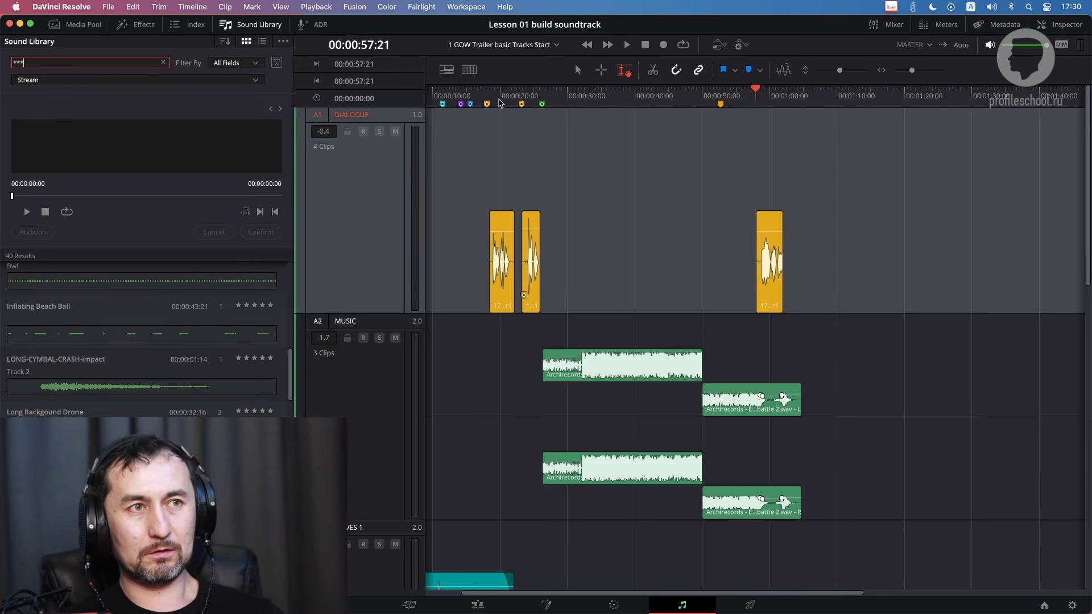
# Play the timeline from about 00:00:19:23 and fit all six tracks into view
pyautogui.click(501, 103)
pyautogui.press('space')
pyautogui.press('space')
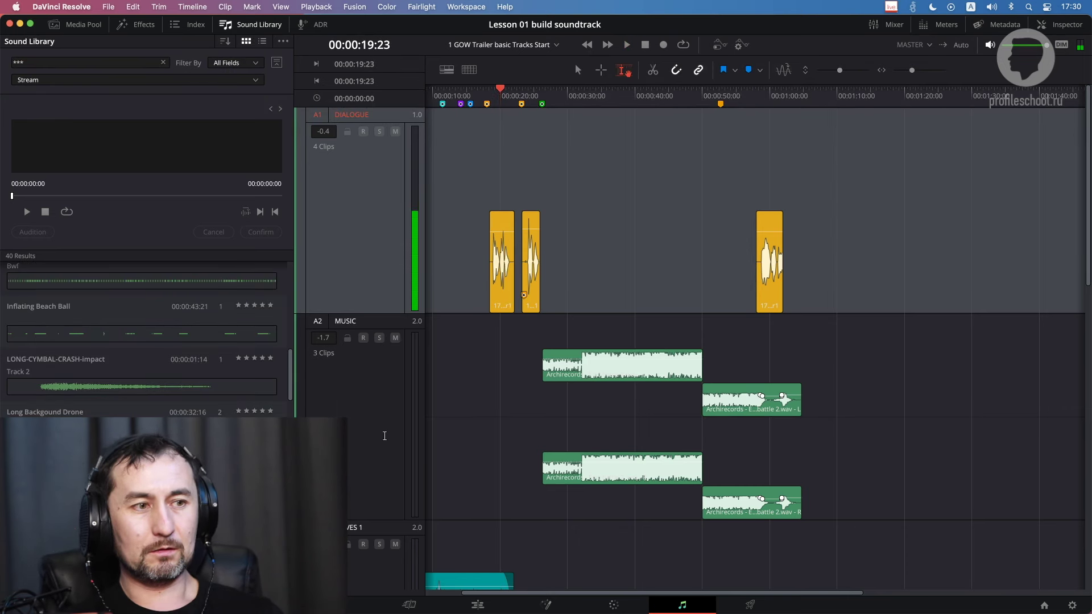
pyautogui.scroll(-10, 385, 435)
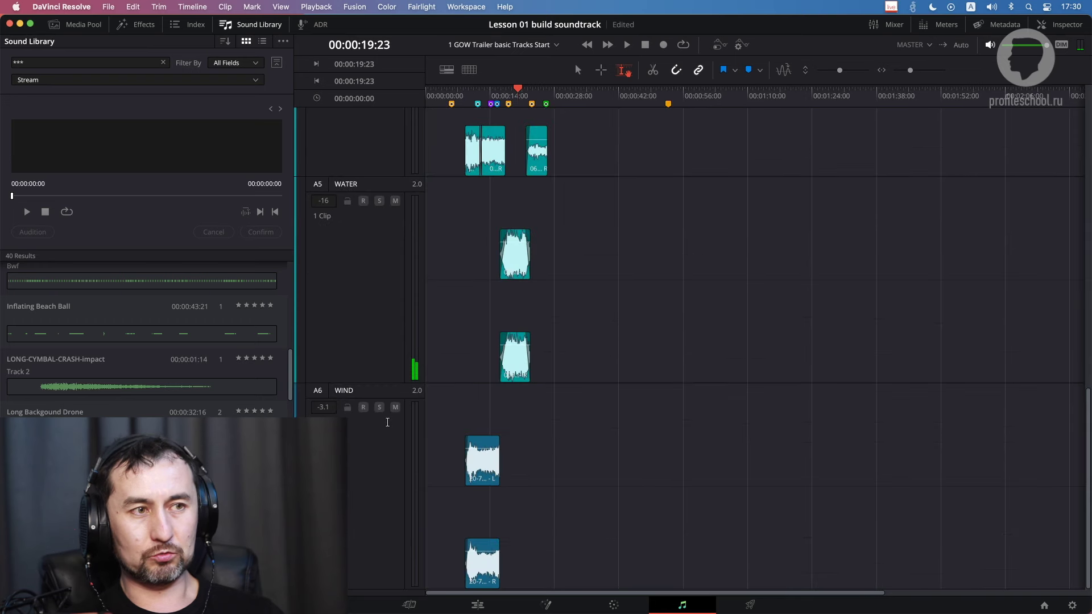
pyautogui.hotkey('shift', 'z')
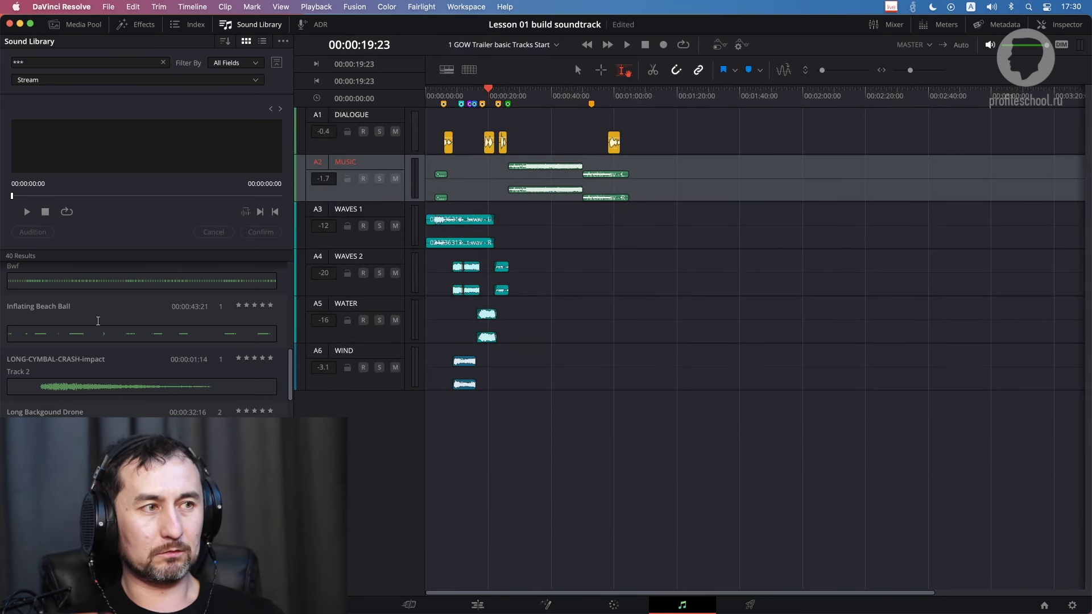
# Preview the cymbal crash and Long Backgound Drone clips, then drag the drone onto a new timeline track
pyautogui.click(118, 393)
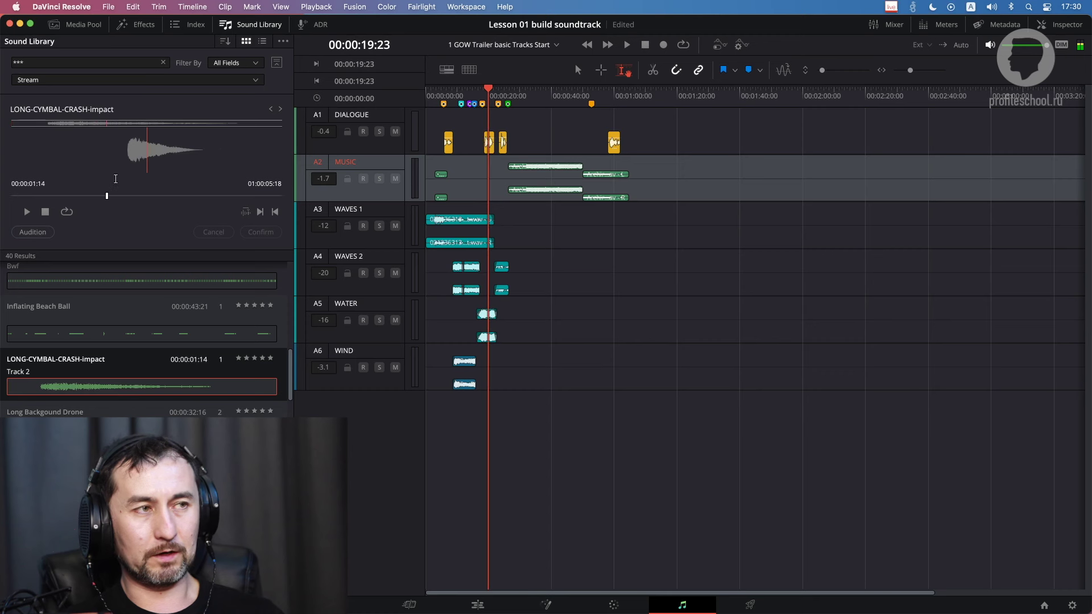
pyautogui.click(119, 438)
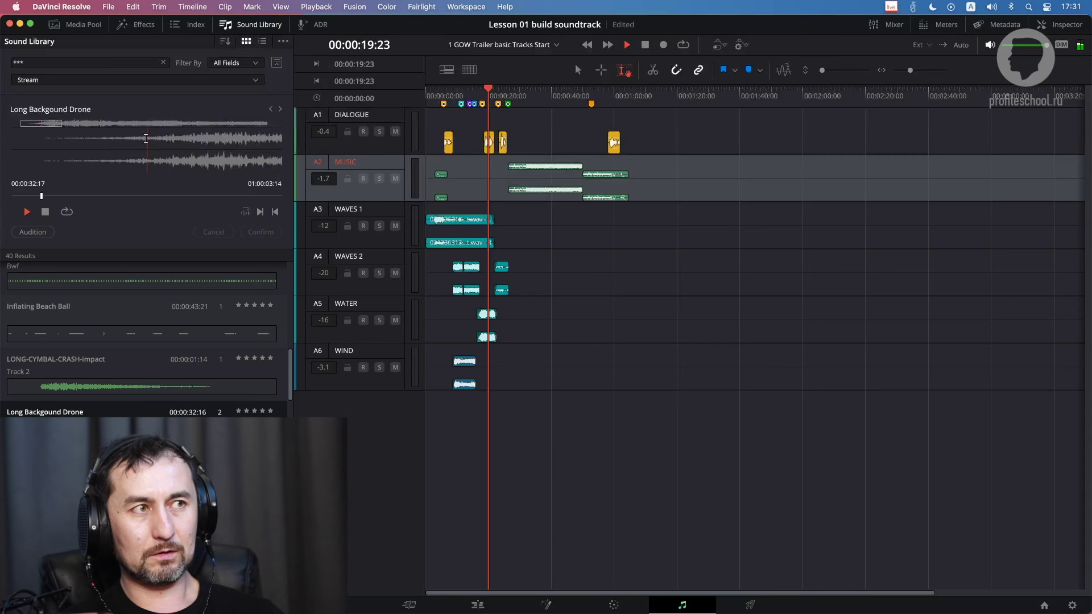
pyautogui.press('space')
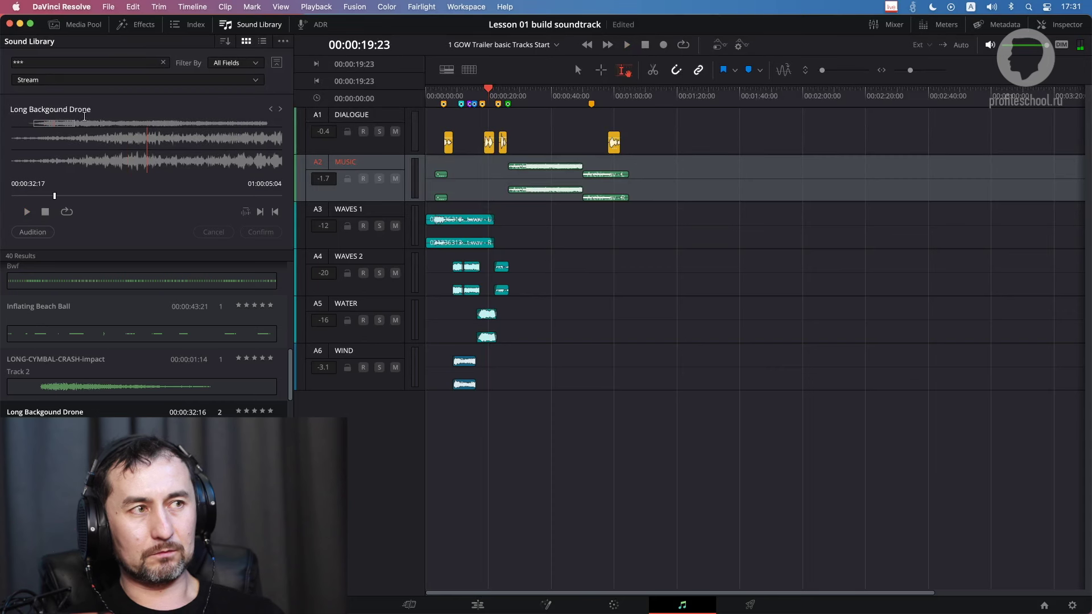
pyautogui.press('Up')
pyautogui.moveTo(197, 143)
pyautogui.mouseDown()
pyautogui.moveTo(504, 398)
pyautogui.moveTo(419, 420)
pyautogui.mouseUp()
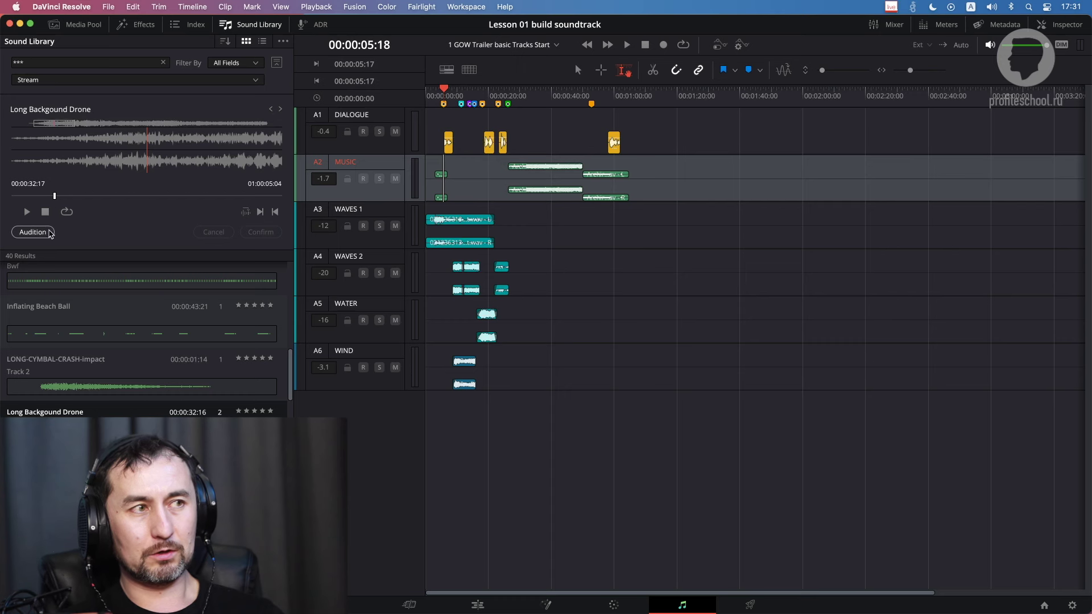
# Zoom the timeline, park the playhead at 00:00:03:18 and audition Long Backgound Drone there
pyautogui.scroll(-1, 477, 223)
pyautogui.scroll(2, 483, 225)
pyautogui.scroll(2, 501, 228)
pyautogui.scroll(3, 523, 230)
pyautogui.scroll(2, 552, 235)
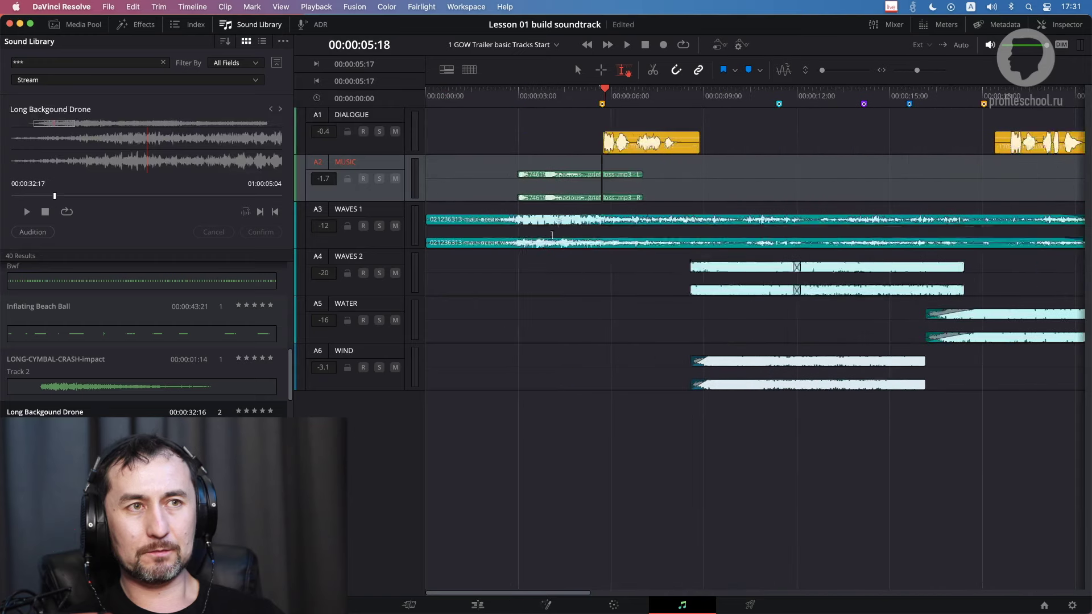
pyautogui.click(494, 97)
pyautogui.click(563, 100)
pyautogui.press('space')
pyautogui.click(543, 99)
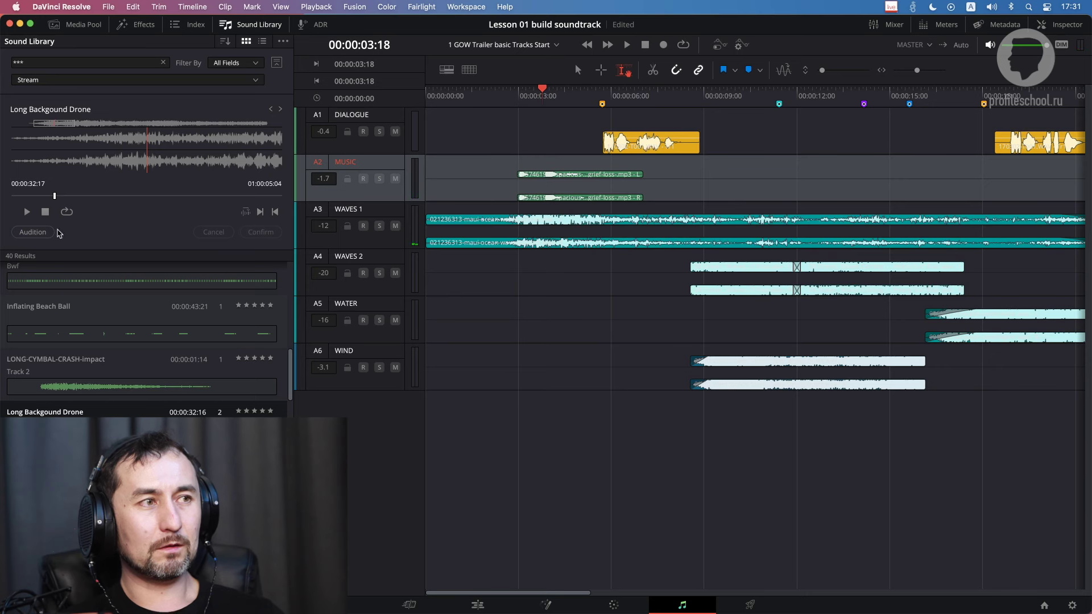
pyautogui.click(33, 232)
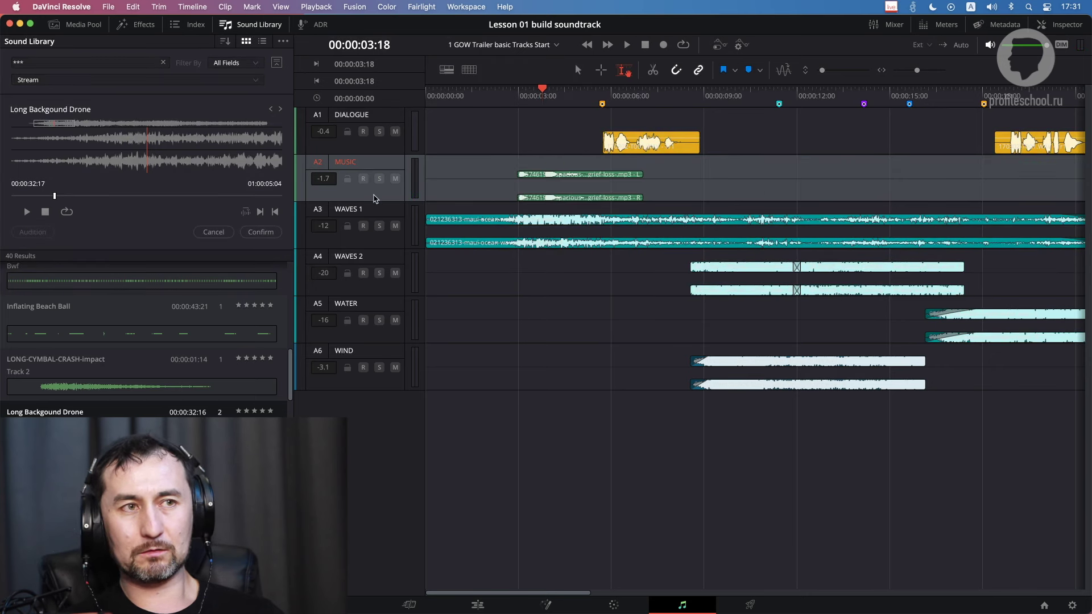
# Add a stereo audio track from the MUSIC track's menu and name the new Audio 7 track 'Drone'
pyautogui.rightClick(378, 415)
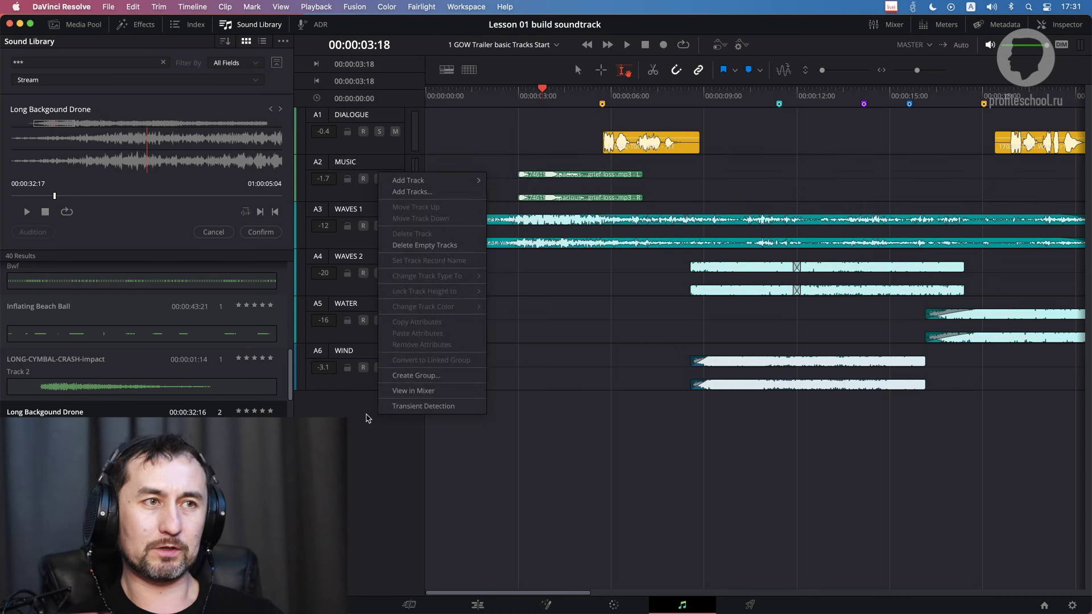
pyautogui.moveTo(421, 180)
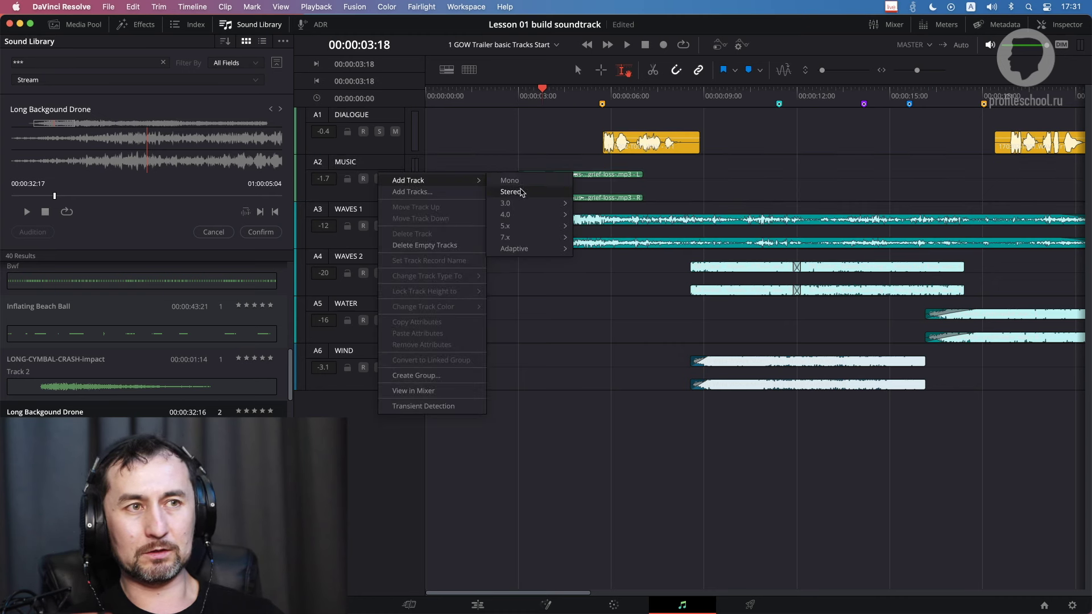
pyautogui.click(522, 192)
pyautogui.doubleClick(353, 398)
pyautogui.write('Drone')
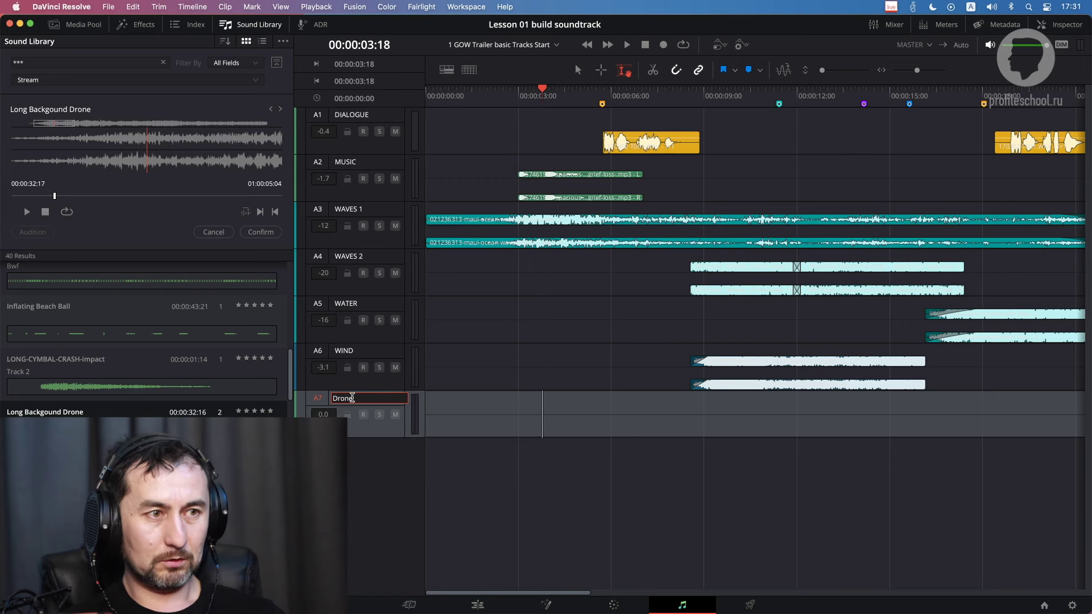
pyautogui.press('Return')
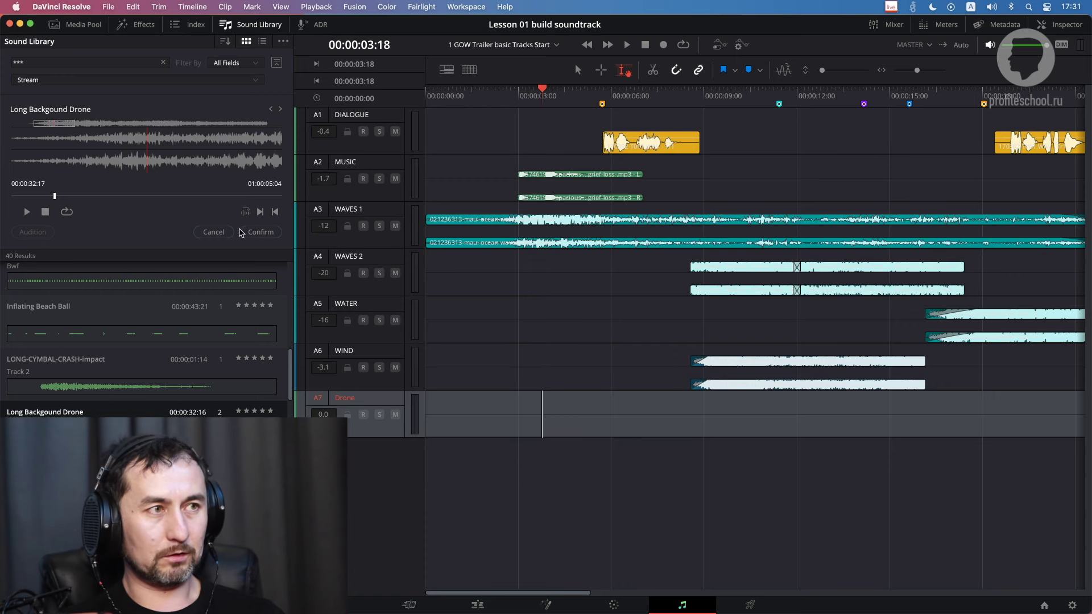
# Retarget the drone audition to the Drone track, play it, then delete the auditioned clip
pyautogui.click(374, 385)
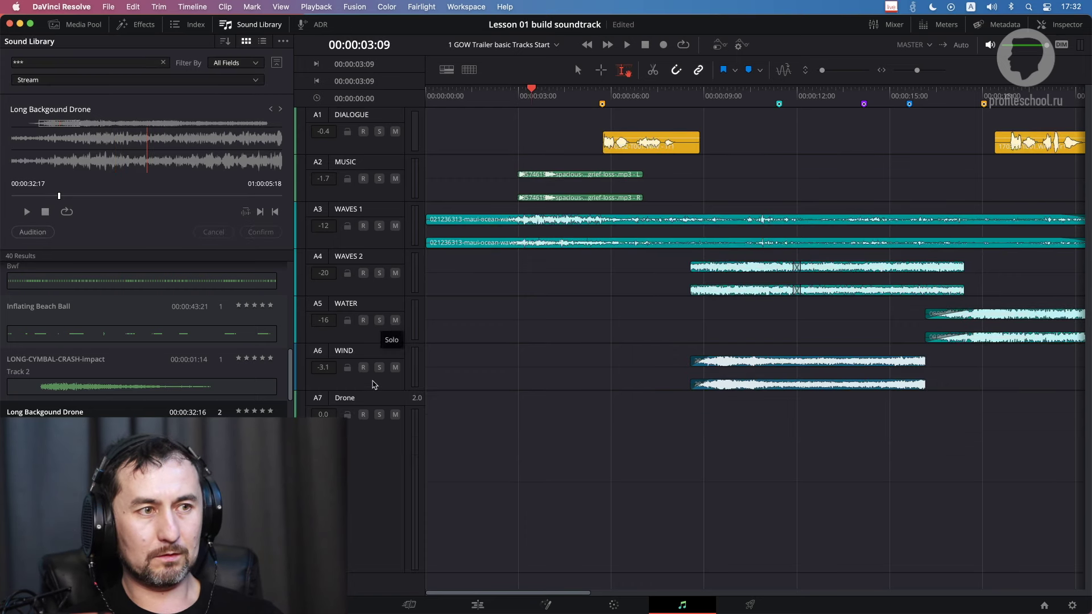
pyautogui.click(380, 400)
pyautogui.click(33, 232)
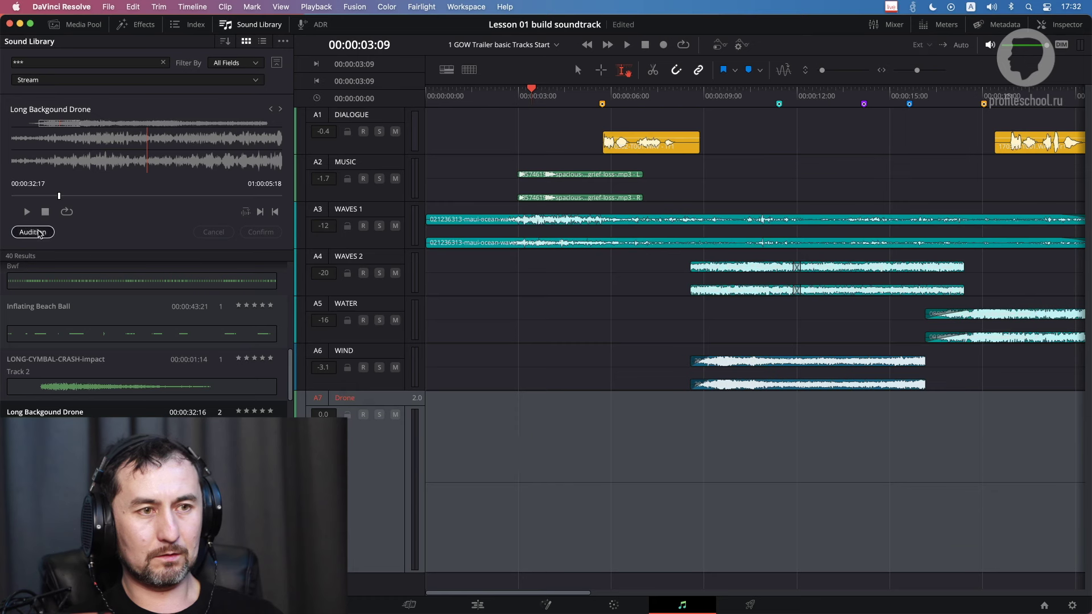
pyautogui.press('space')
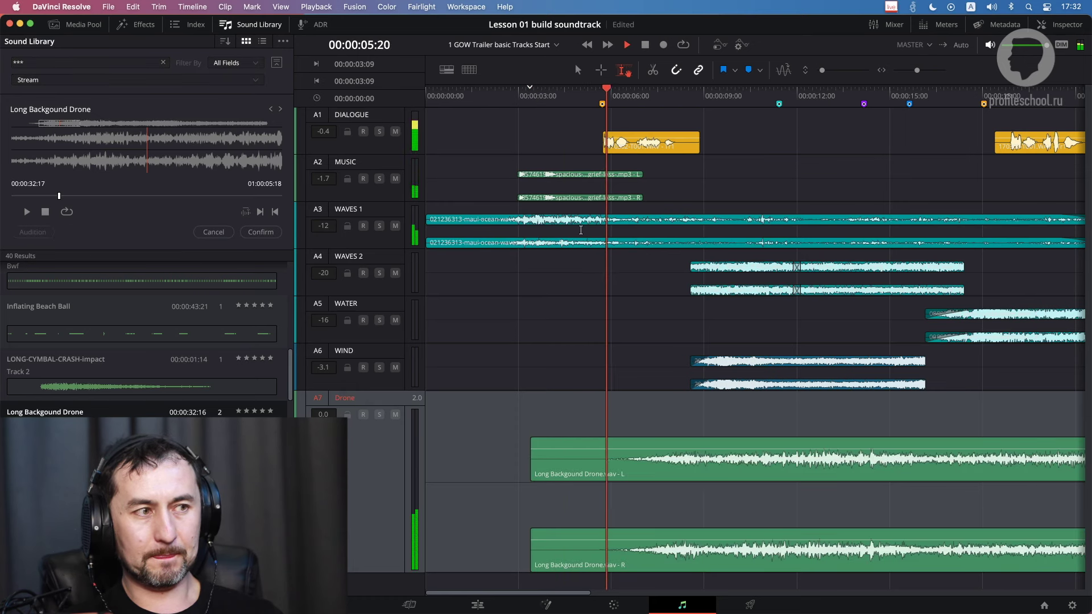
pyautogui.press('space')
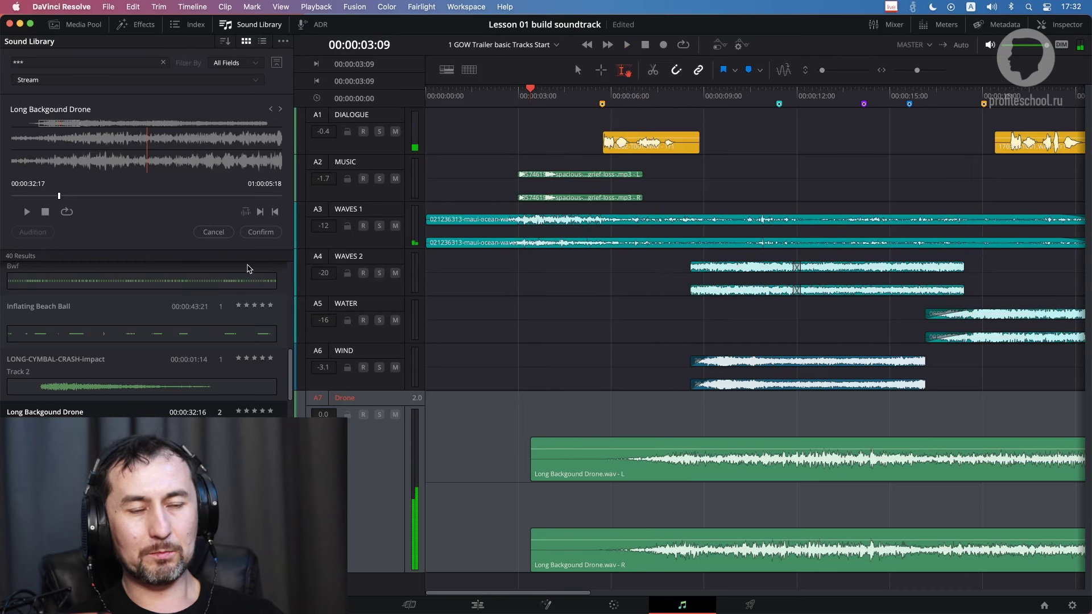
pyautogui.click(594, 473)
pyautogui.press('Delete')
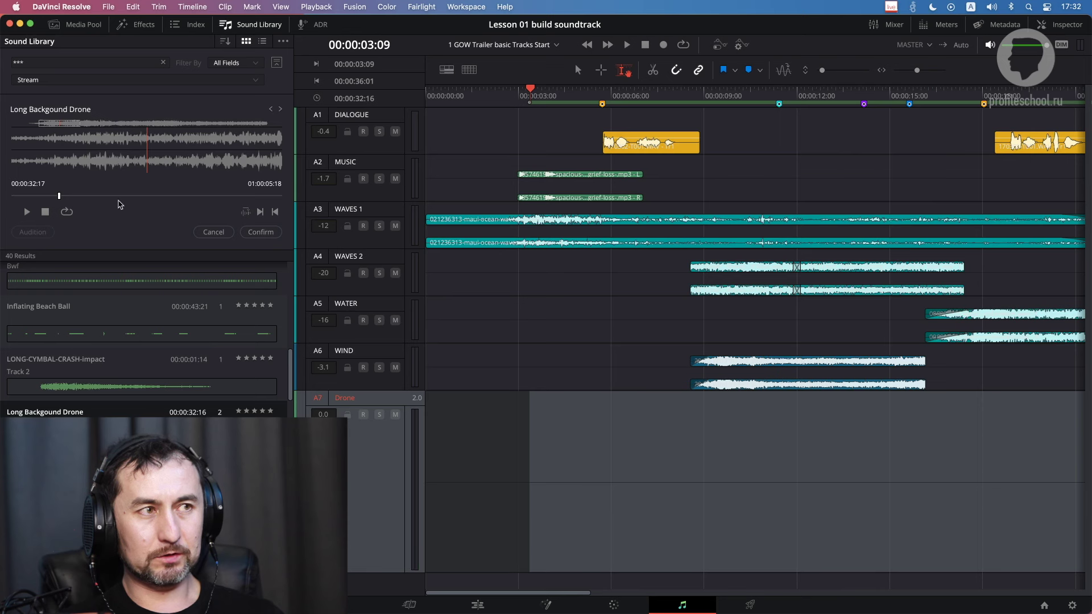
# Set a new sync point in the drone preview and audition it again on the Drone track
pyautogui.click(67, 196)
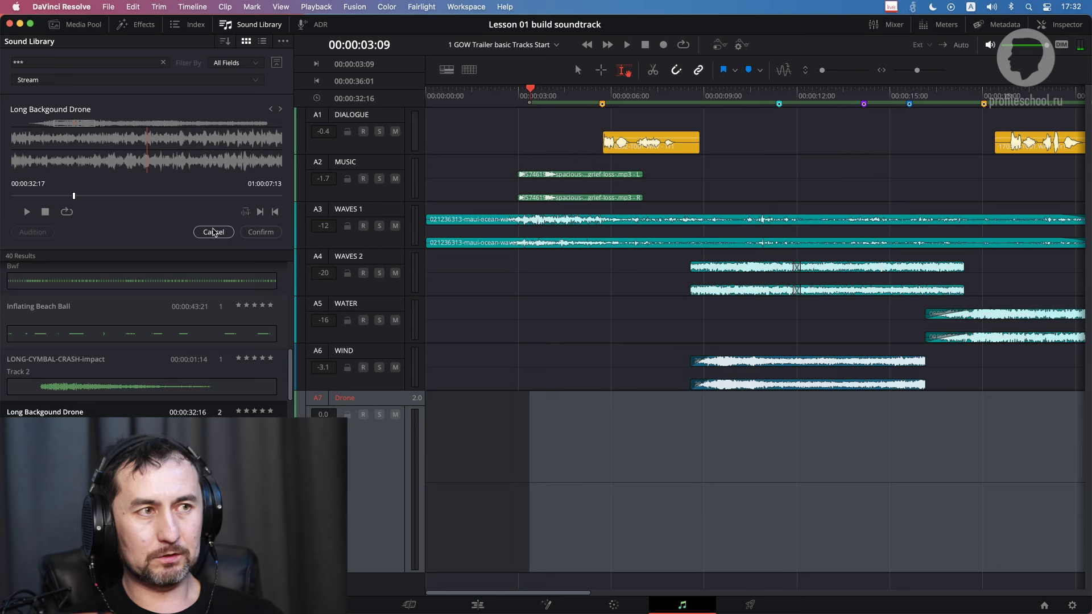
pyautogui.click(228, 233)
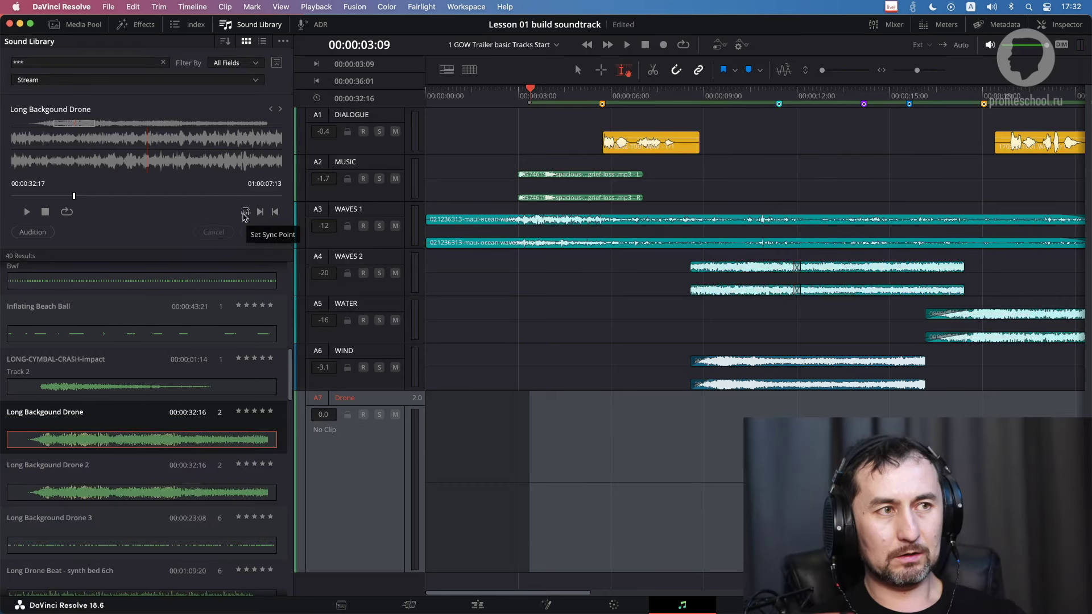
pyautogui.click(244, 214)
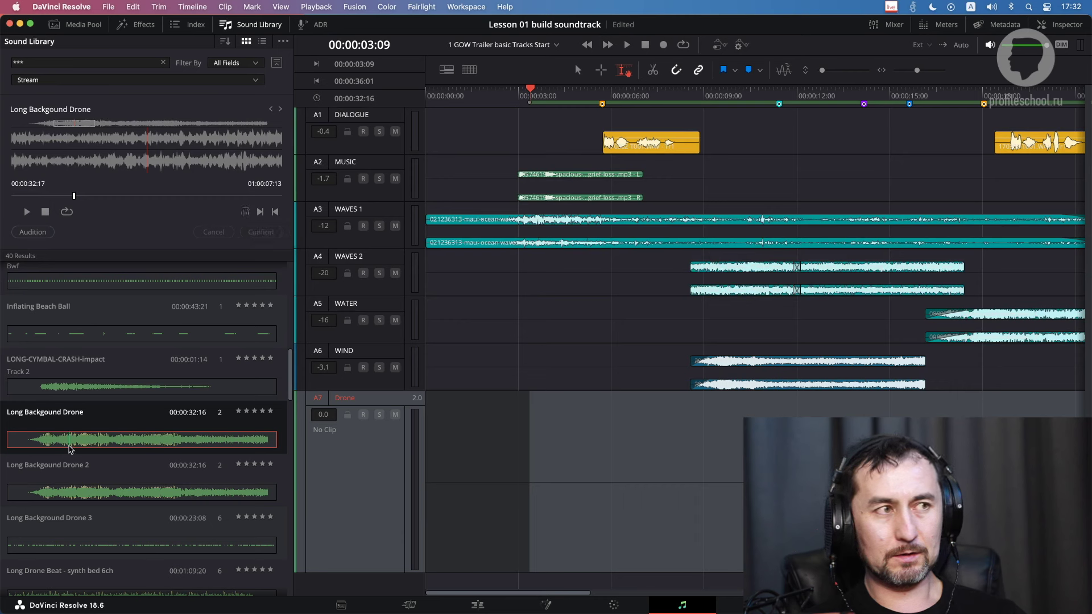
pyautogui.click(43, 232)
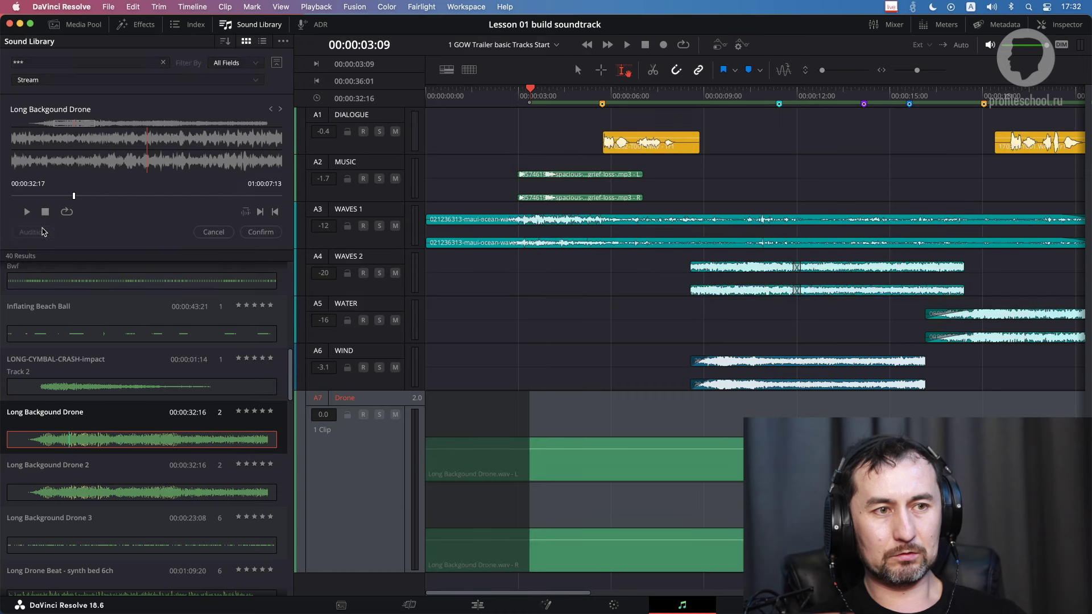
pyautogui.scroll(-2, 519, 396)
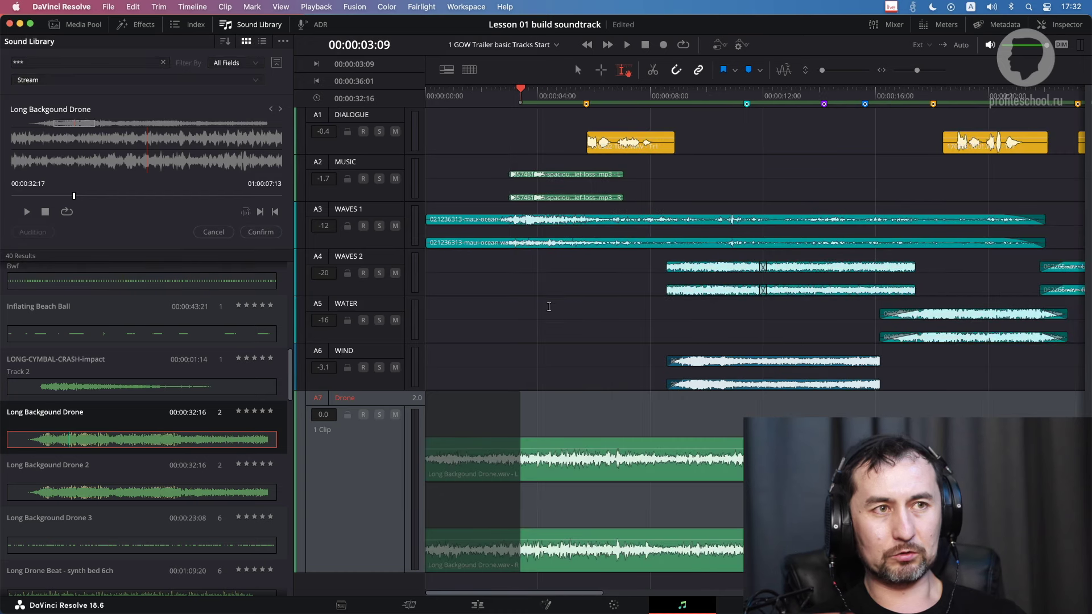
pyautogui.scroll(-2, 540, 135)
pyautogui.scroll(1, 540, 134)
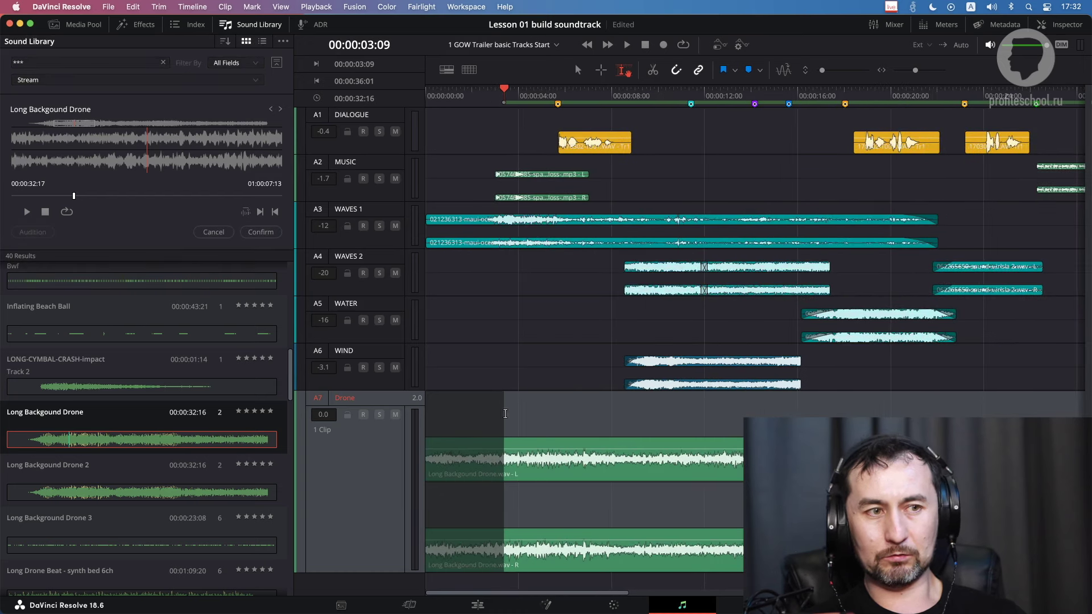
pyautogui.scroll(1, 508, 467)
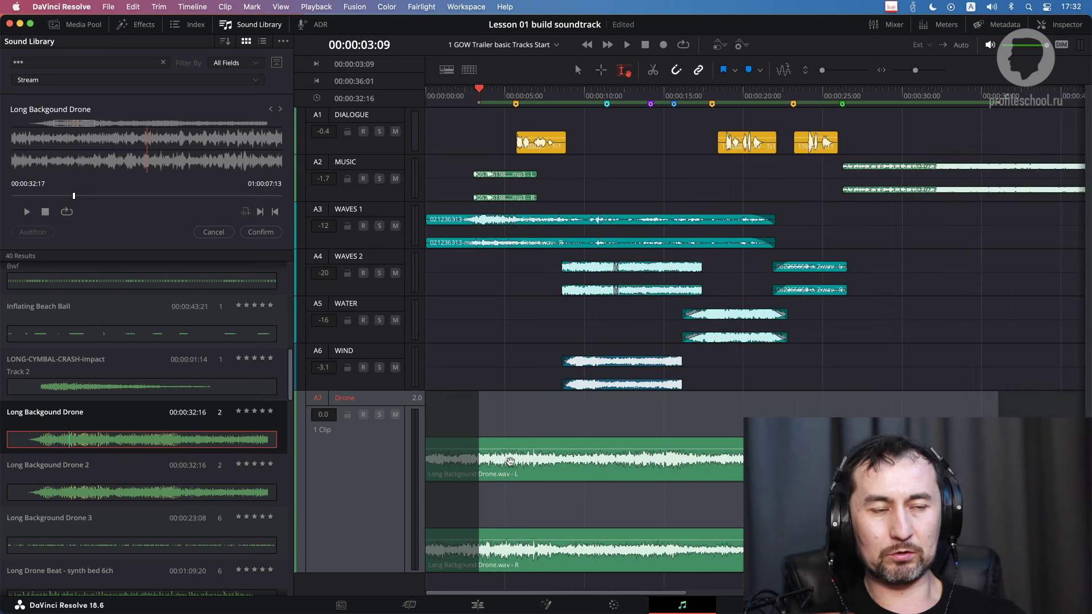
pyautogui.scroll(1, 513, 462)
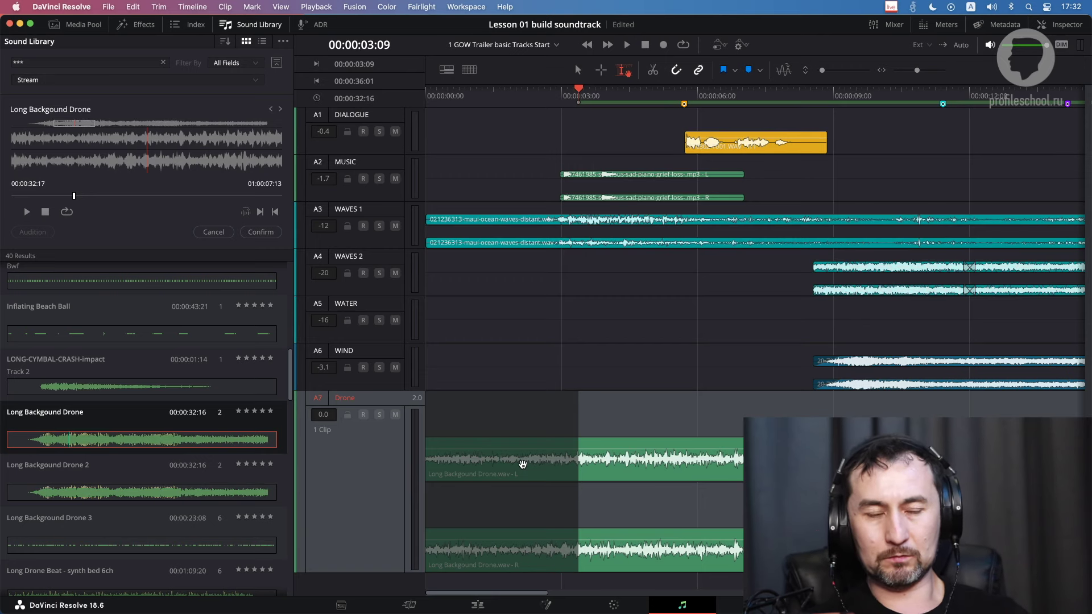
pyautogui.scroll(-1, 558, 465)
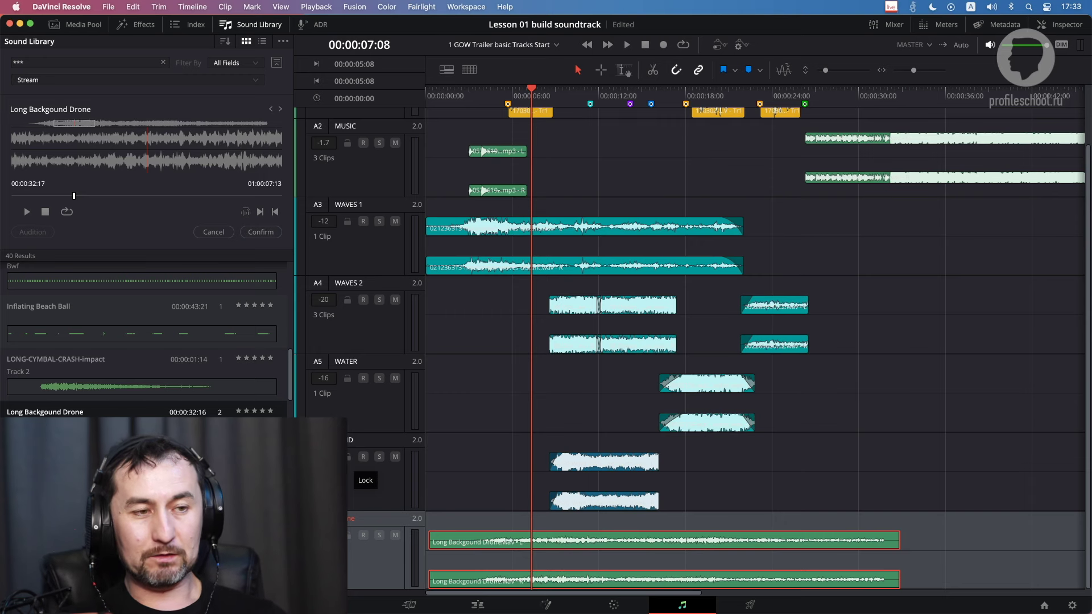
# Confirm the drone audition, undo and redo it, then delete the drone clips from A7
pyautogui.click(254, 231)
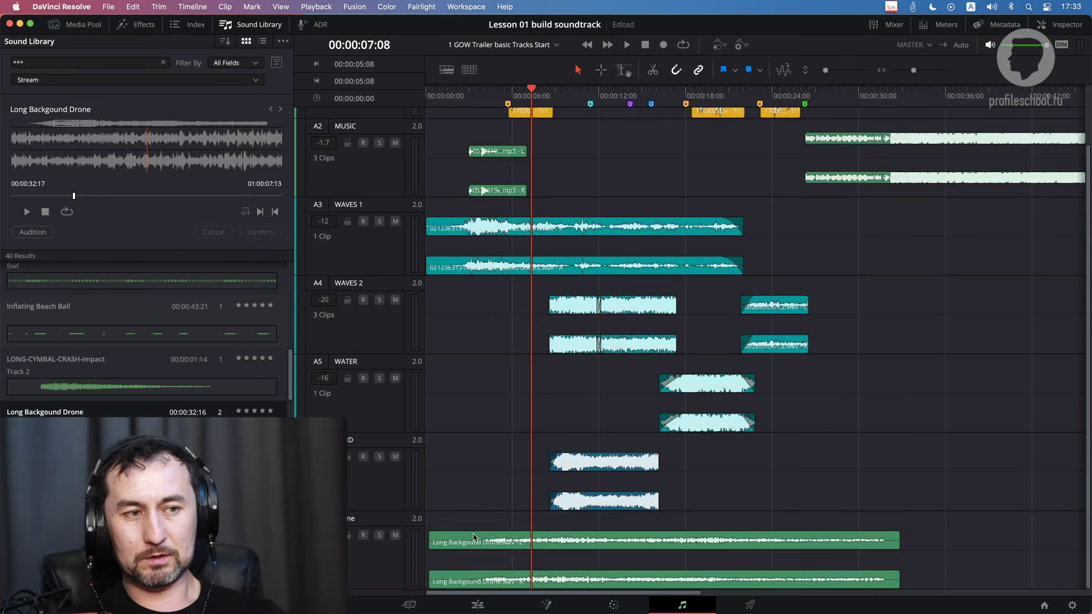
pyautogui.press('super+z')
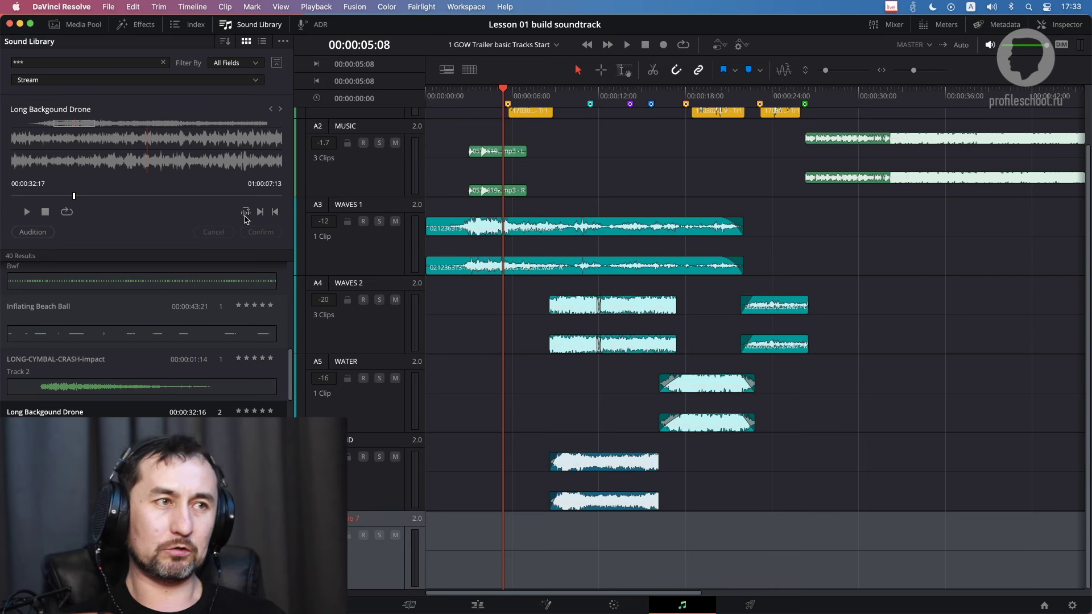
pyautogui.press('super+shift+z')
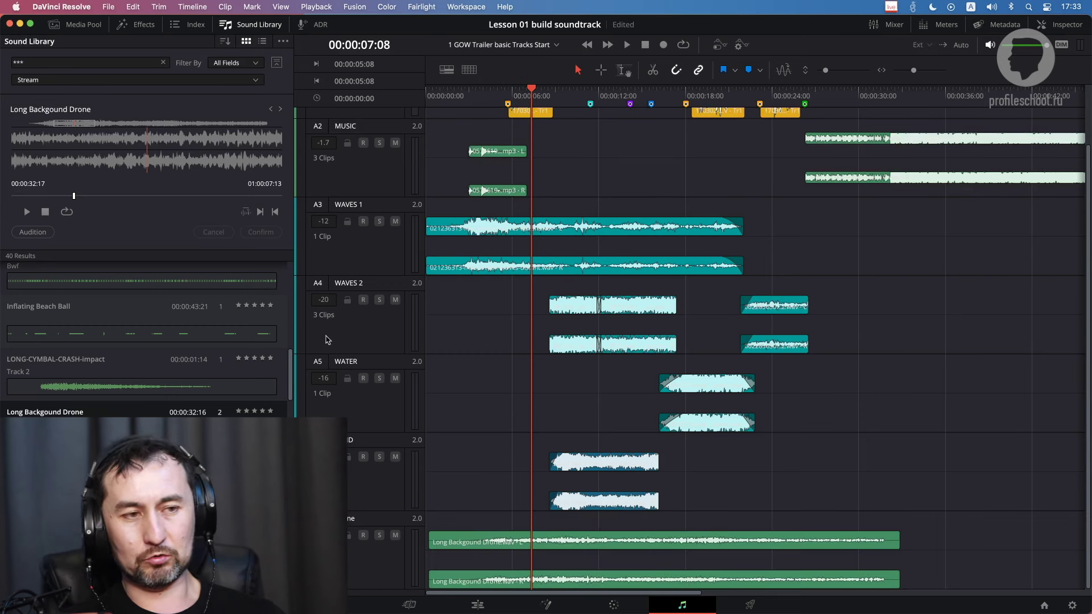
pyautogui.click(496, 530)
pyautogui.press('Delete')
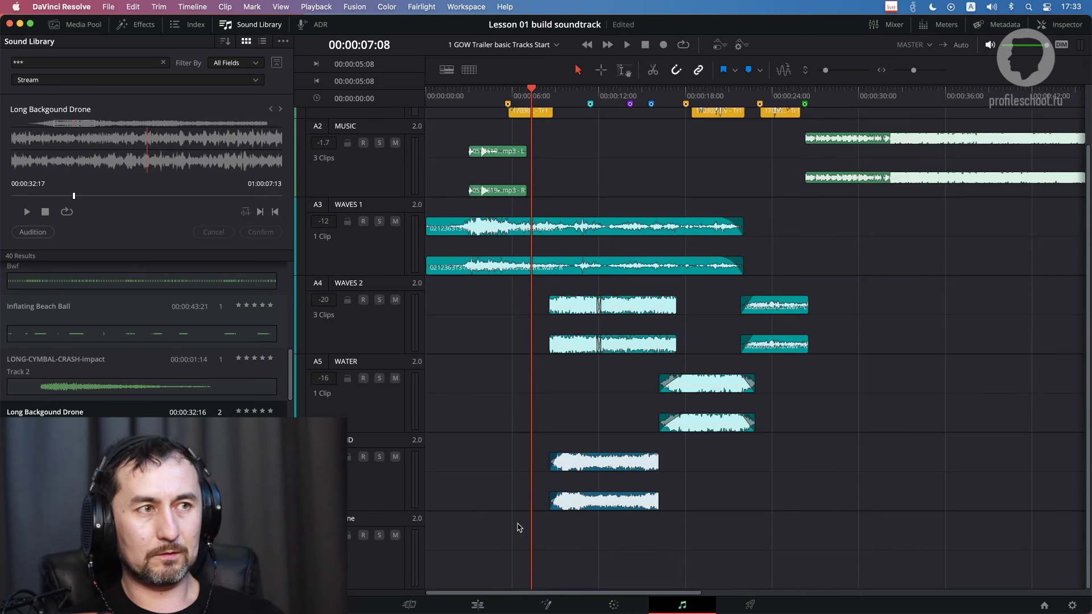
# Preview Long Drone Beat 2ch, place it on the Drone track near 3 seconds and play it back
pyautogui.click(106, 195)
pyautogui.scroll(-1, 111, 415)
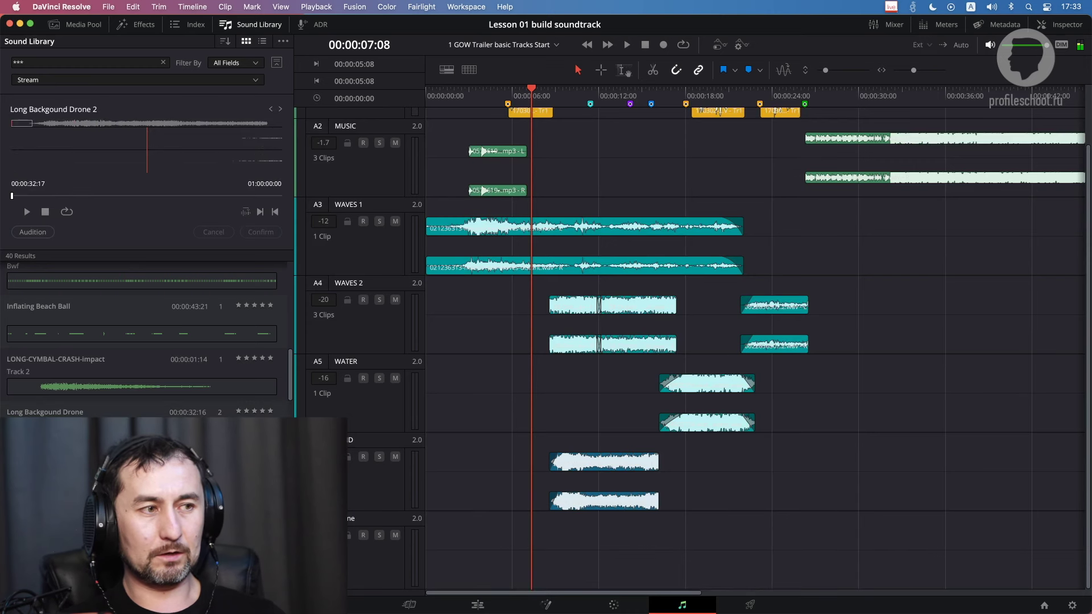
pyautogui.scroll(-1, 111, 416)
pyautogui.scroll(-2, 111, 416)
pyautogui.scroll(-1, 112, 416)
pyautogui.scroll(-2, 139, 405)
pyautogui.press('space')
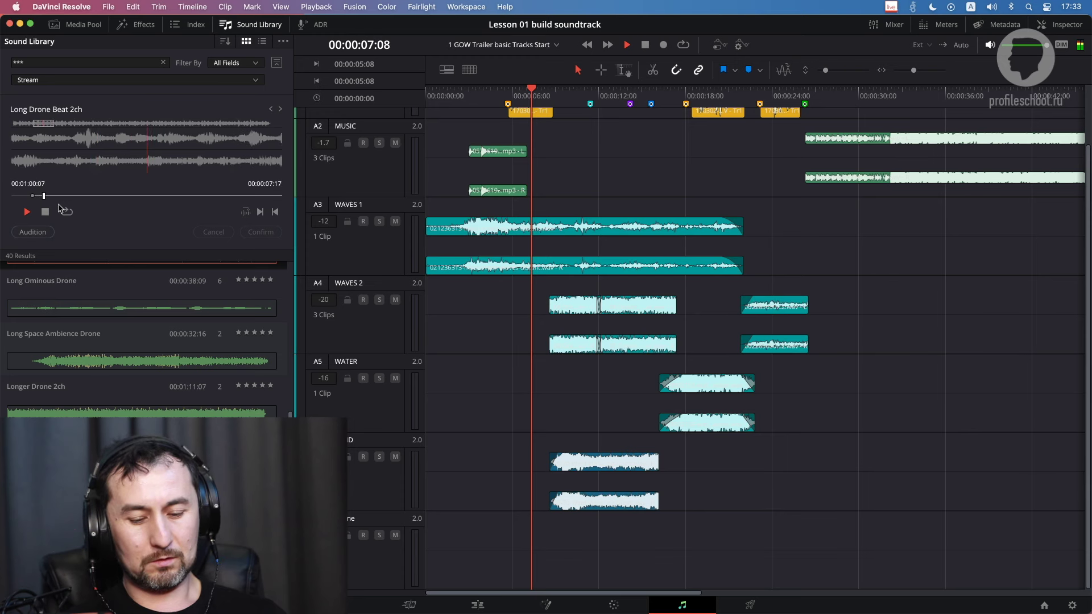
pyautogui.press('space')
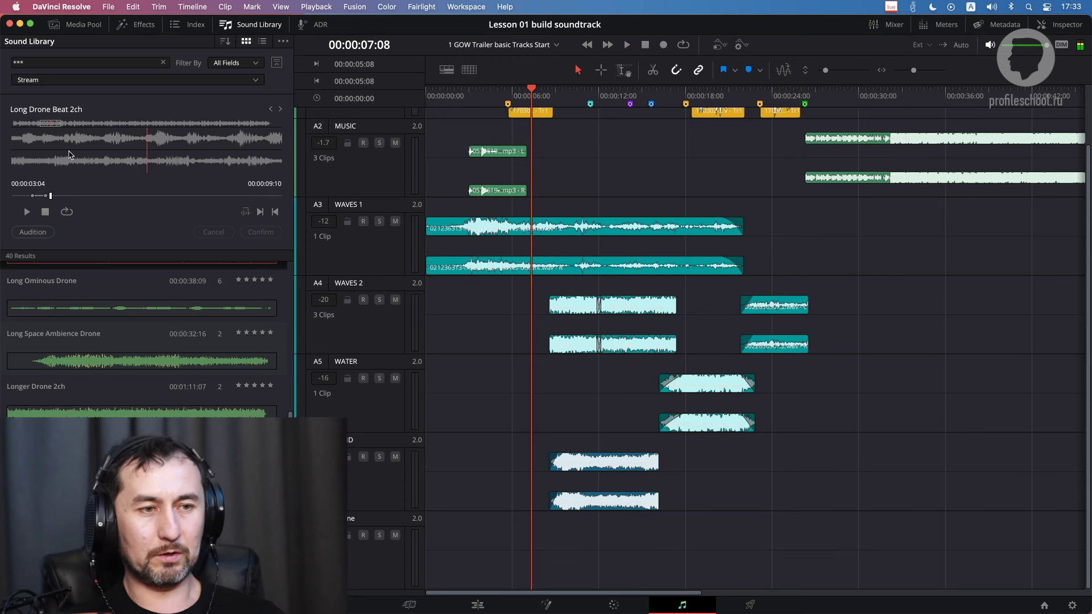
pyautogui.moveTo(480, 547); pyautogui.dragTo(480, 550)
pyautogui.click(481, 105)
pyautogui.press('space')
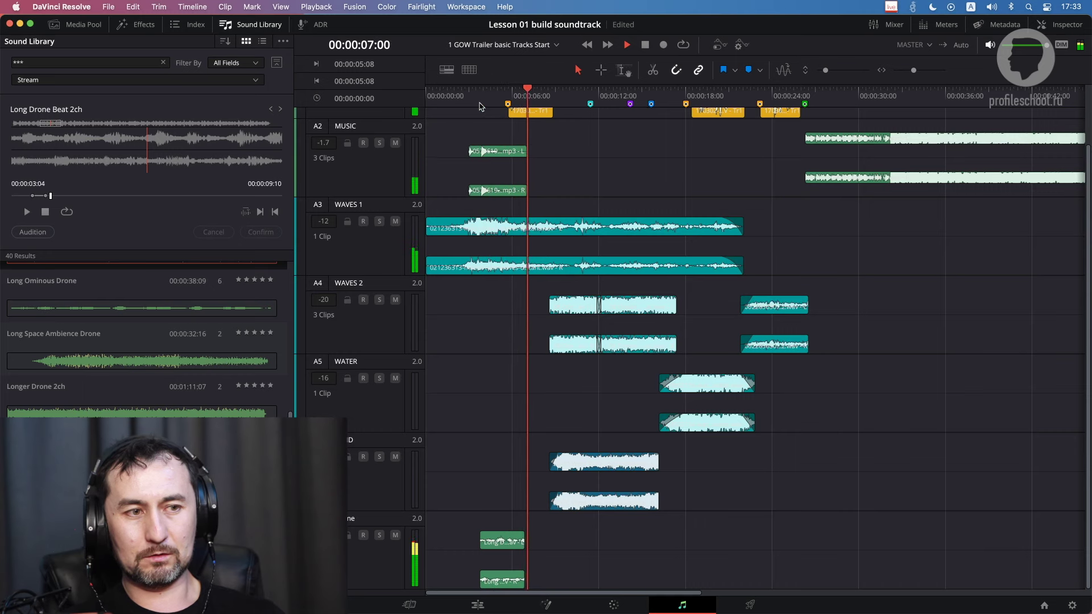
pyautogui.press('space')
# Uncheck Show Audio Track Layers in the View menu
pyautogui.scroll(3, 651, 565)
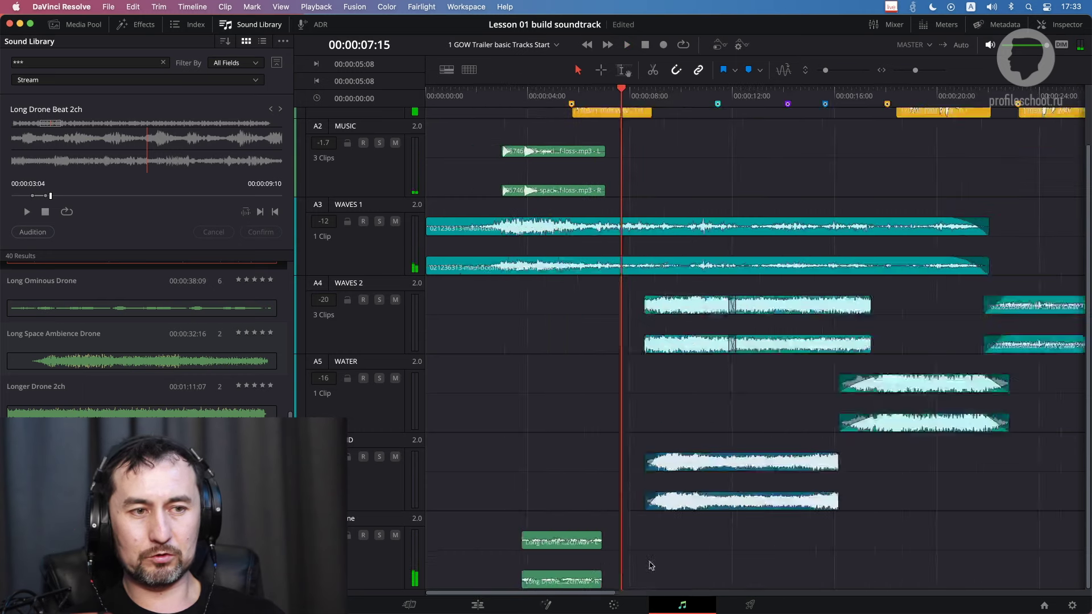
pyautogui.scroll(3, 652, 565)
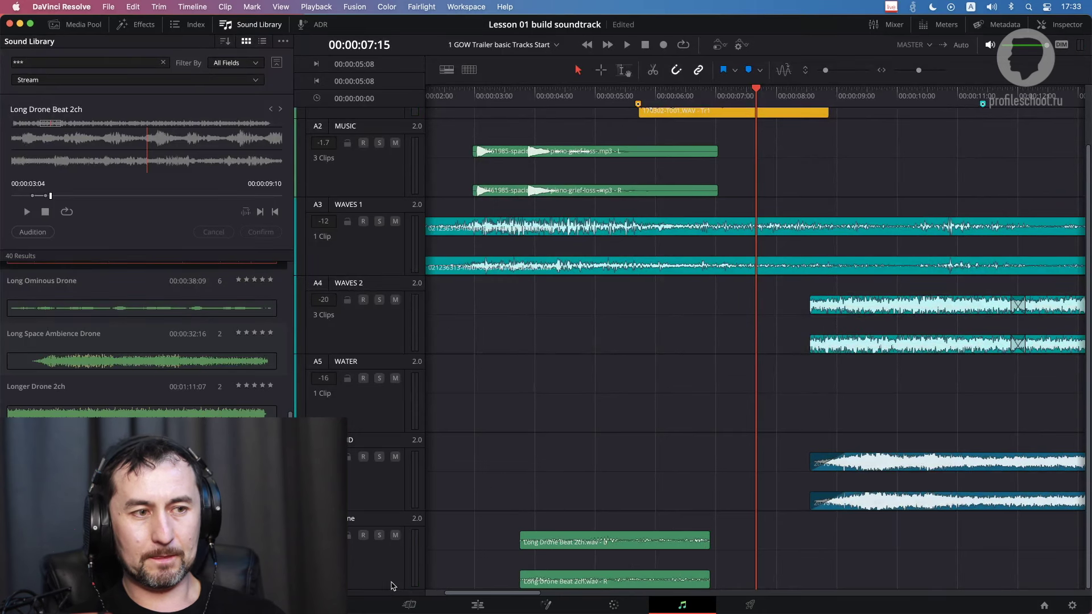
pyautogui.scroll(-1, 369, 498)
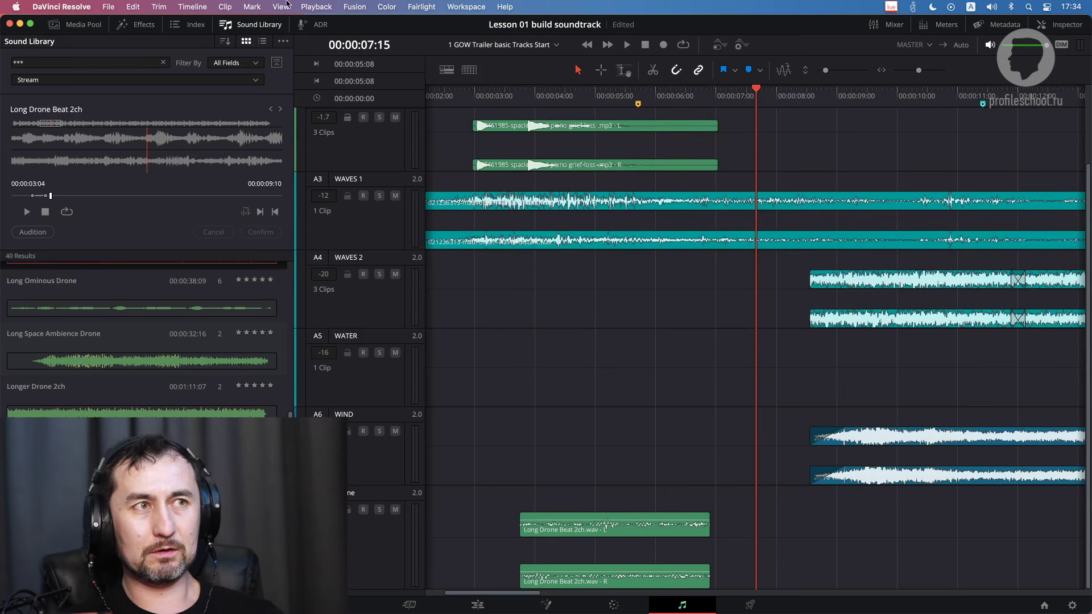
pyautogui.click(354, 7)
pyautogui.moveTo(424, 9)
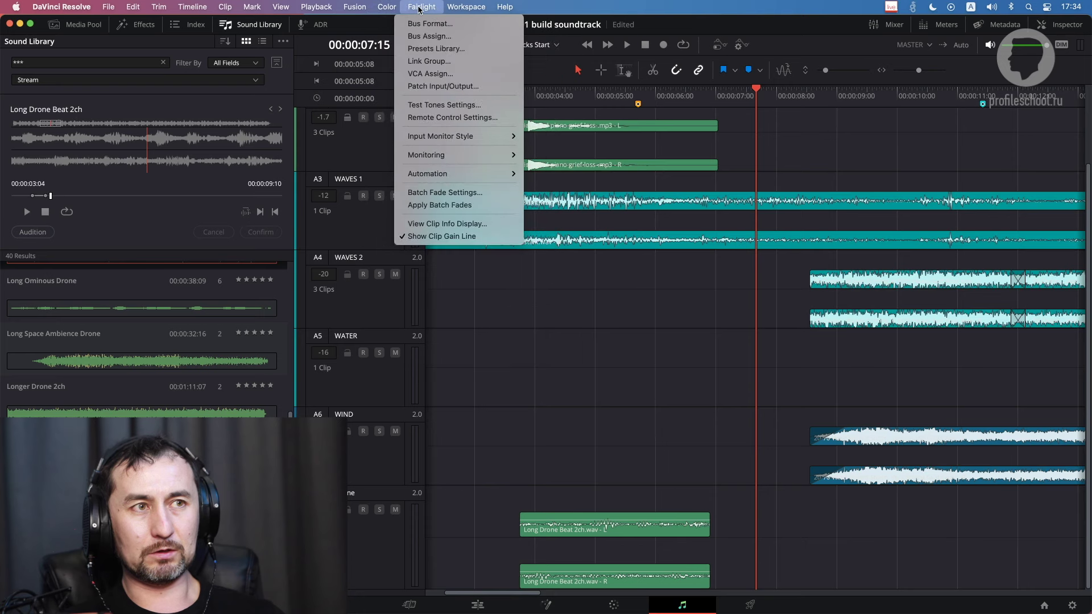
pyautogui.moveTo(281, 7)
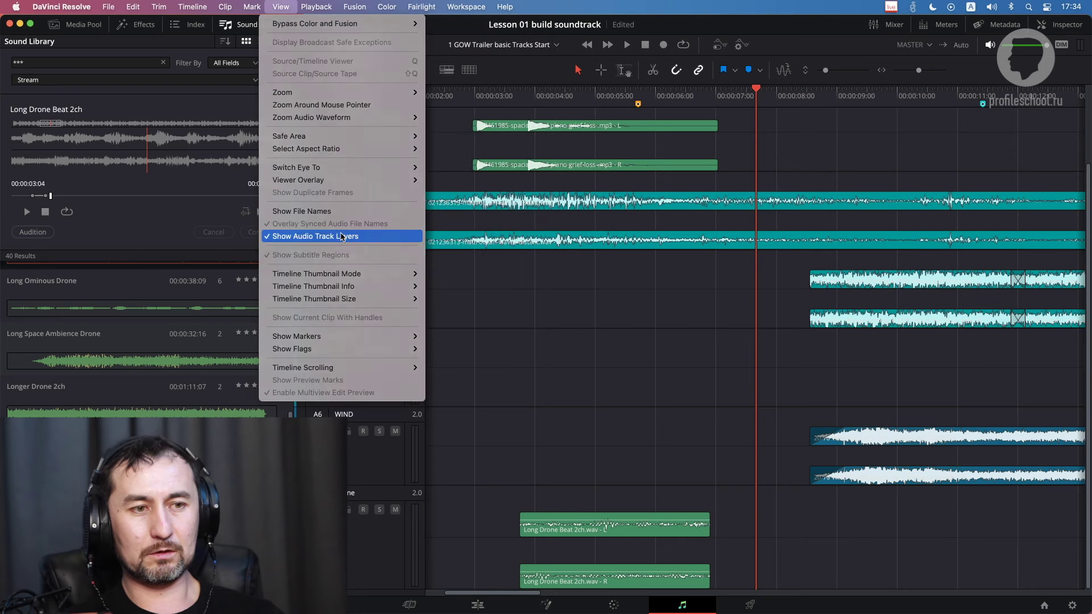
pyautogui.click(342, 236)
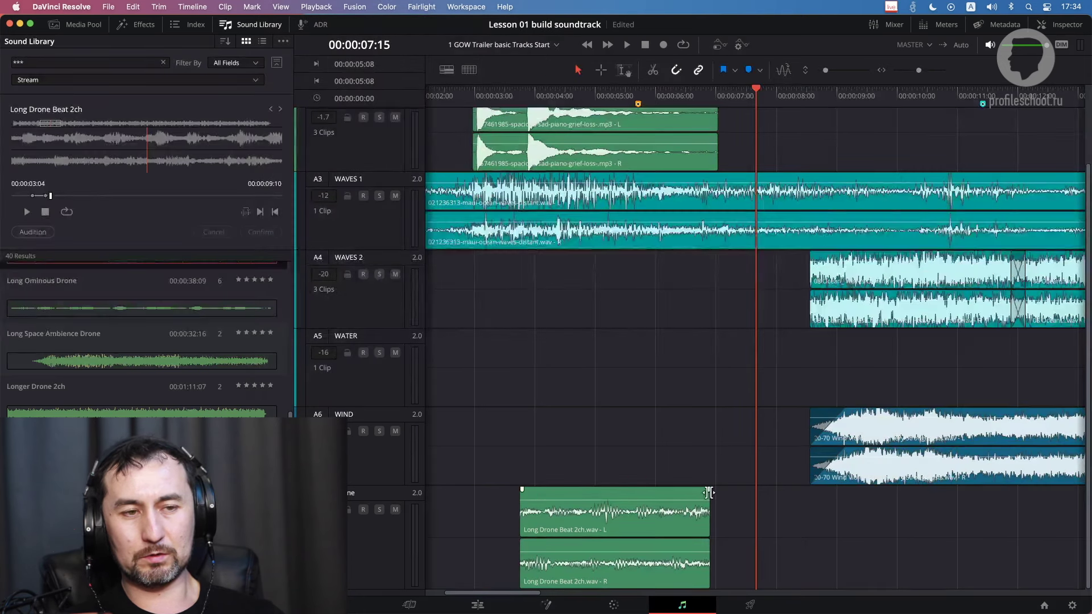
# Give the Long Drone Beat clip a fade-in and fade-out, extend it right, and play it back
pyautogui.moveTo(709, 489); pyautogui.dragTo(673, 490)
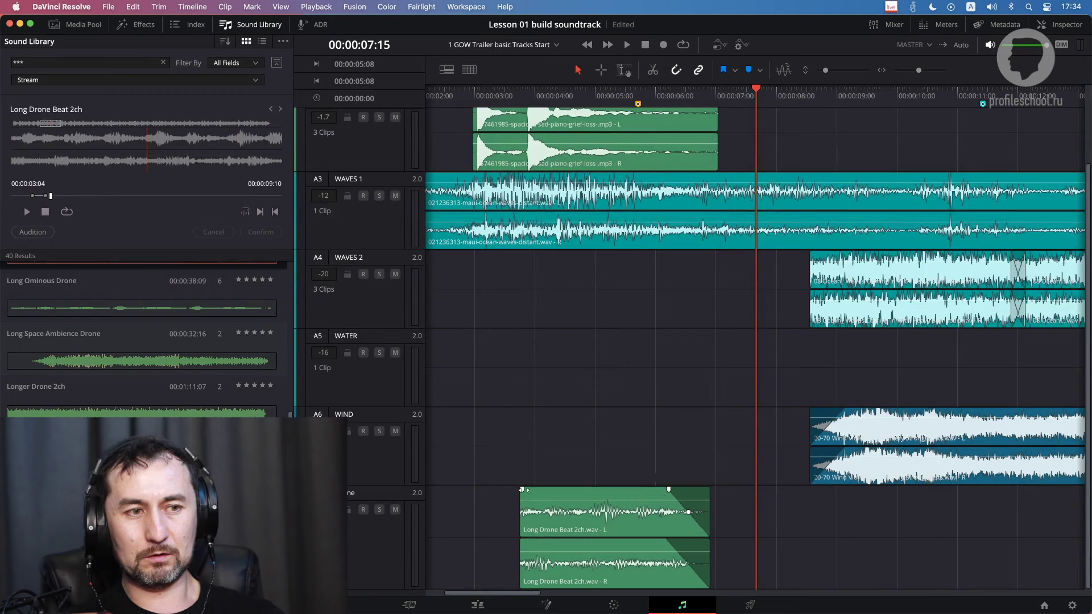
pyautogui.moveTo(521, 490); pyautogui.dragTo(550, 490)
pyautogui.click(501, 97)
pyautogui.press('space')
pyautogui.moveTo(553, 489); pyautogui.dragTo(568, 489)
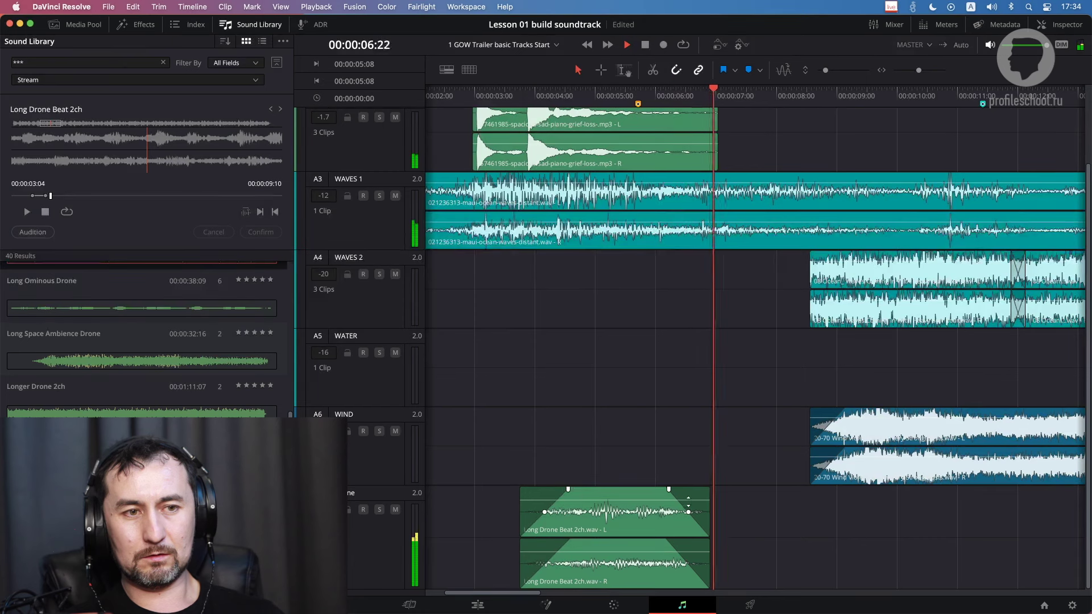
pyautogui.press('space')
pyautogui.moveTo(709, 517)
pyautogui.mouseDown()
pyautogui.moveTo(905, 518)
pyautogui.moveTo(771, 490)
pyautogui.moveTo(819, 490)
pyautogui.mouseUp()
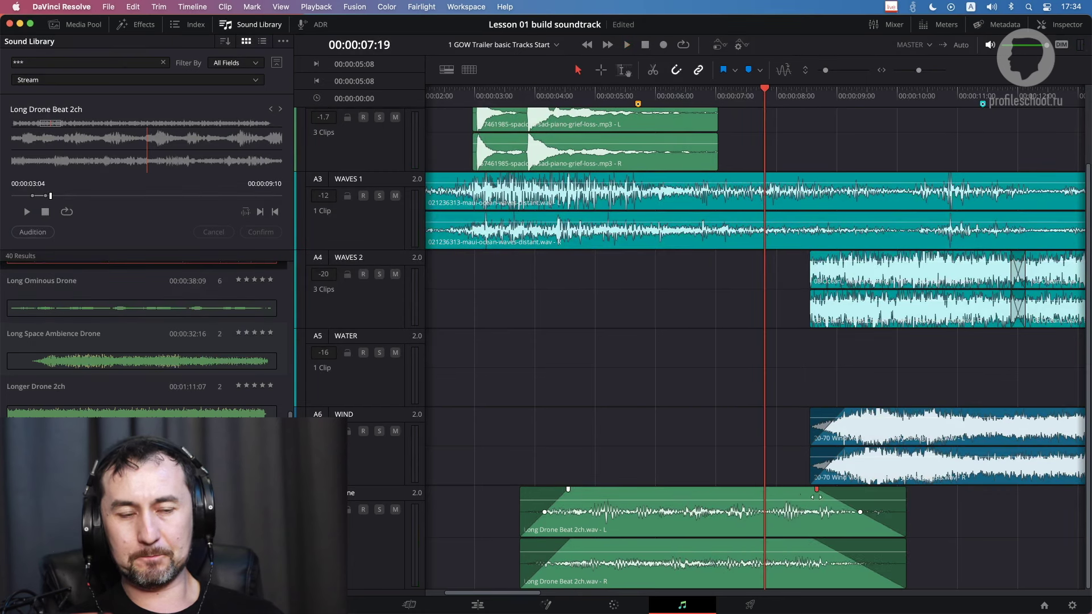
pyautogui.press('space')
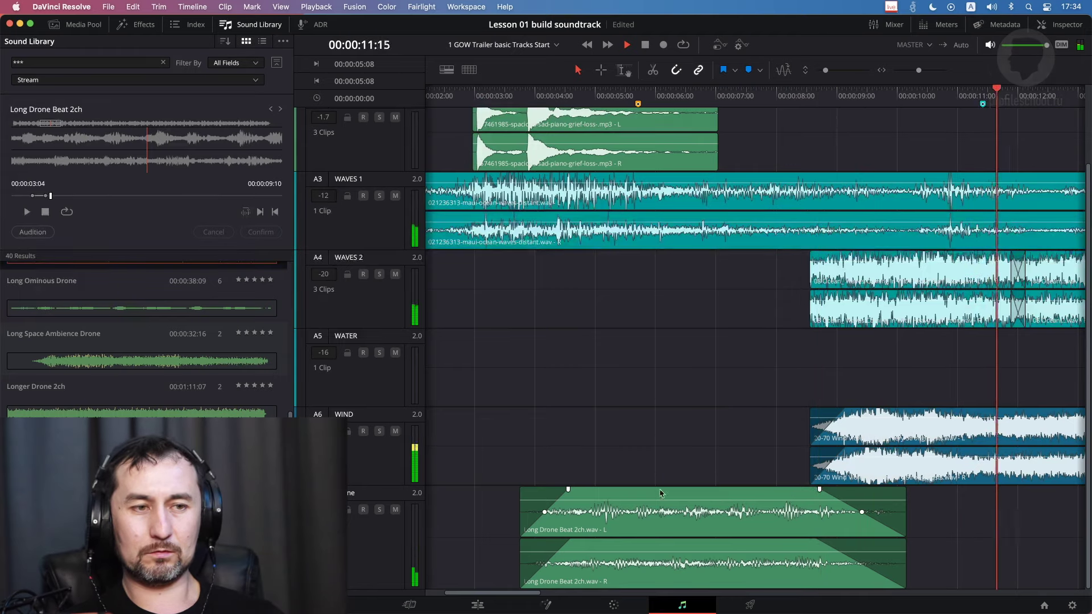
pyautogui.press('space')
pyautogui.scroll(-3, 631, 424)
pyautogui.scroll(1, 630, 424)
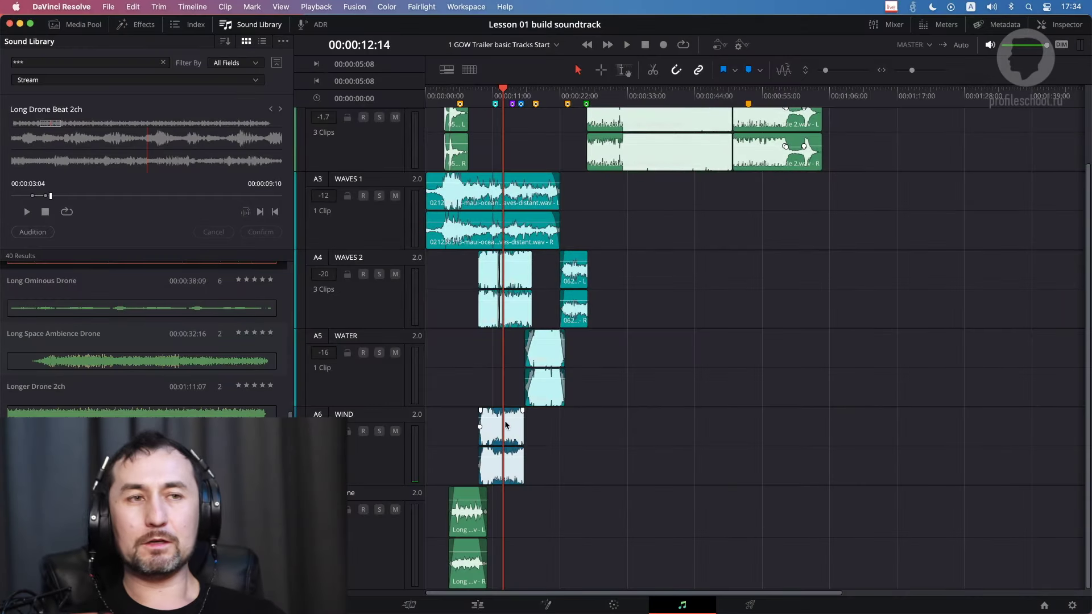
# Show and widen the Mixer, then list effect categories on the DIALOGUE track A1
pyautogui.click(892, 25)
pyautogui.moveTo(721, 261)
pyautogui.hscroll(1, 654, 243)
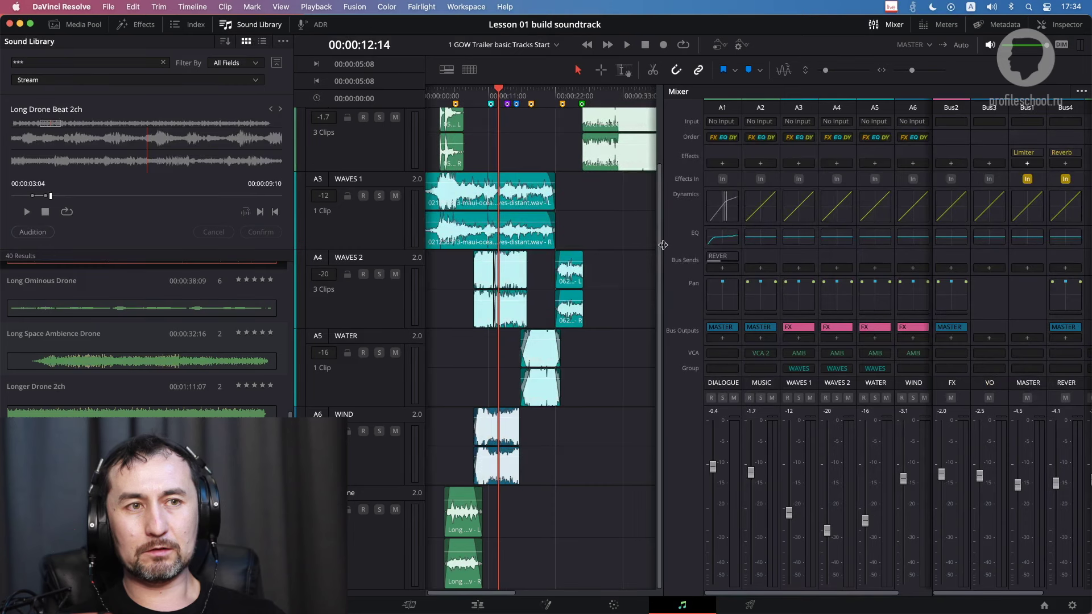
pyautogui.moveTo(664, 245); pyautogui.dragTo(653, 244)
pyautogui.click(713, 172)
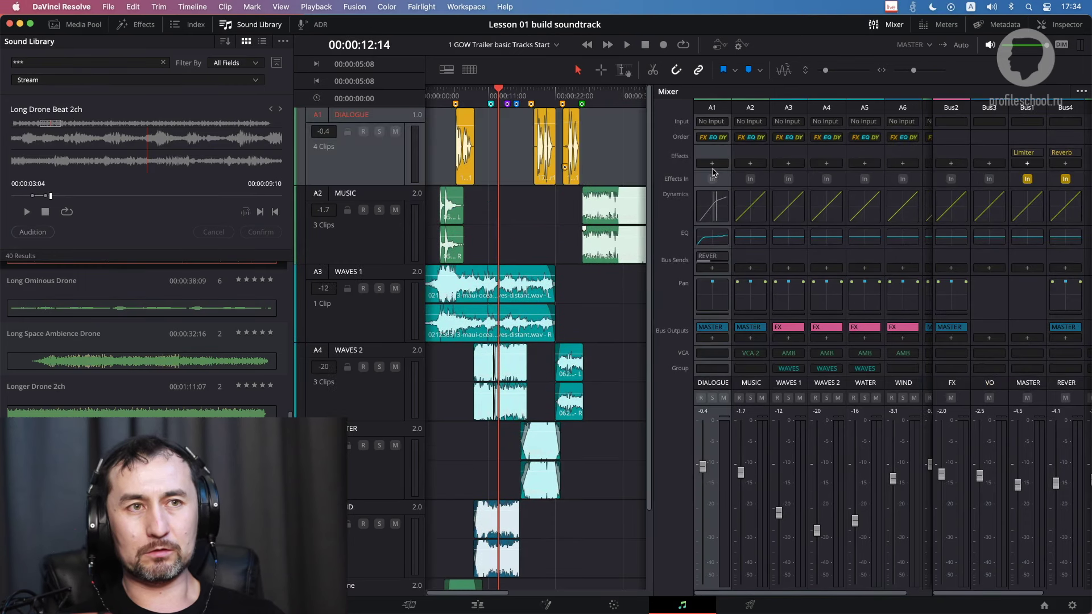
pyautogui.click(718, 164)
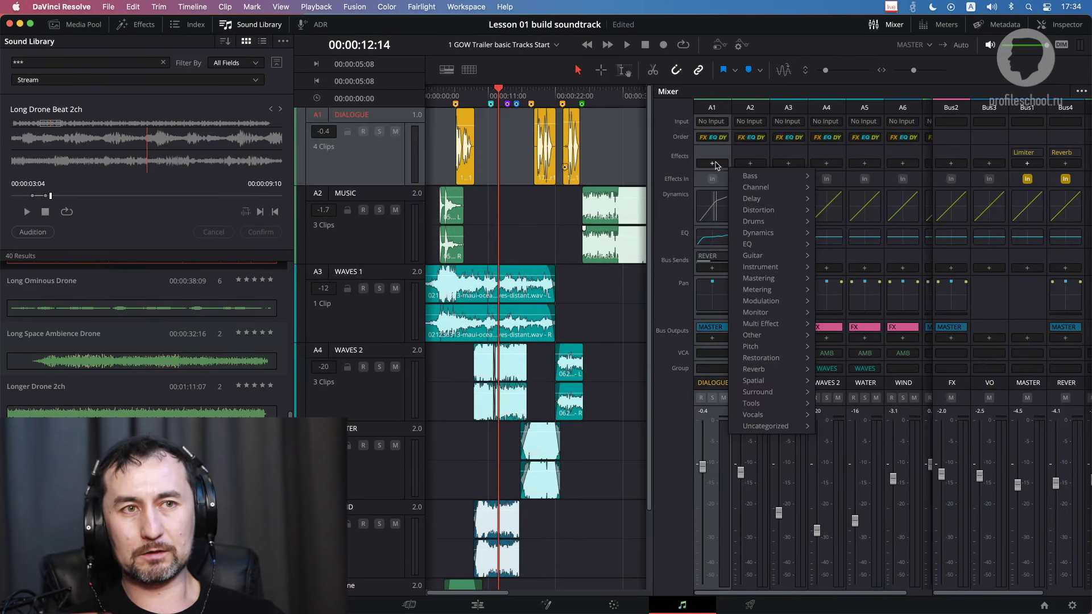
pyautogui.moveTo(762, 178)
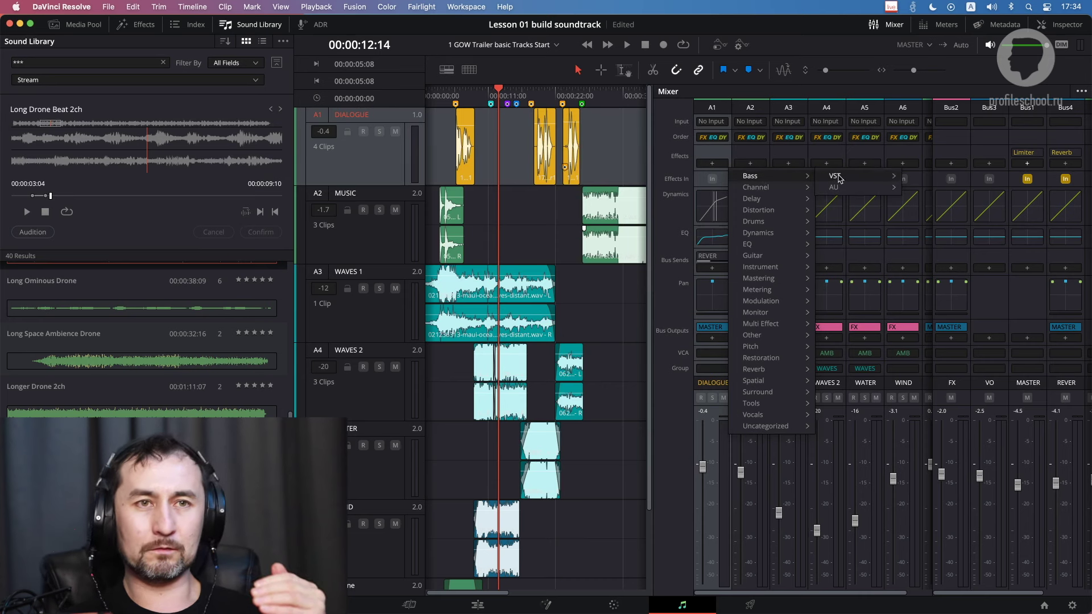
pyautogui.moveTo(842, 187)
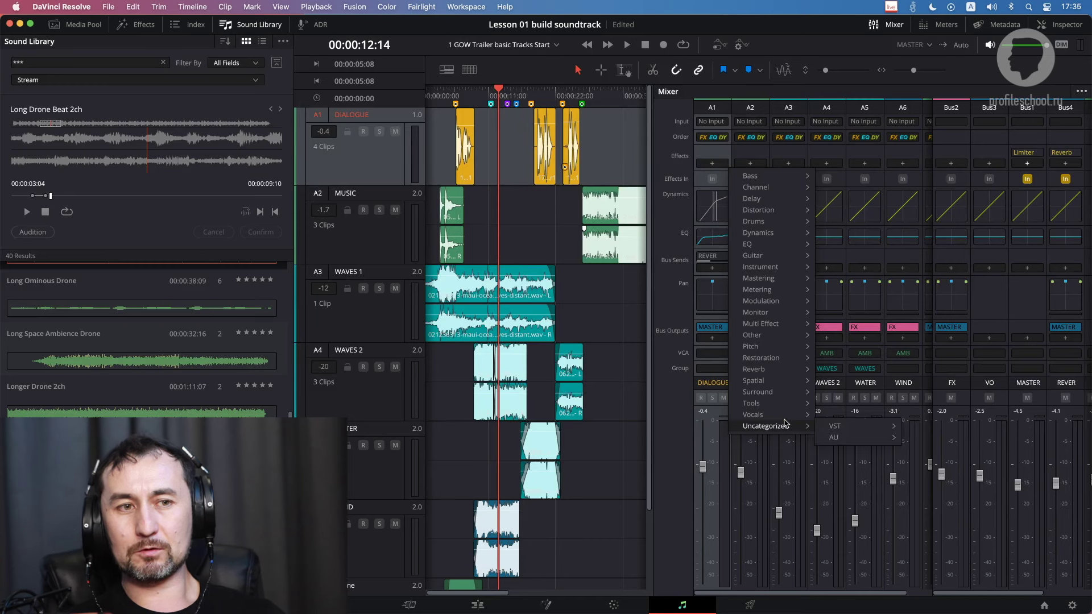
pyautogui.moveTo(768, 374)
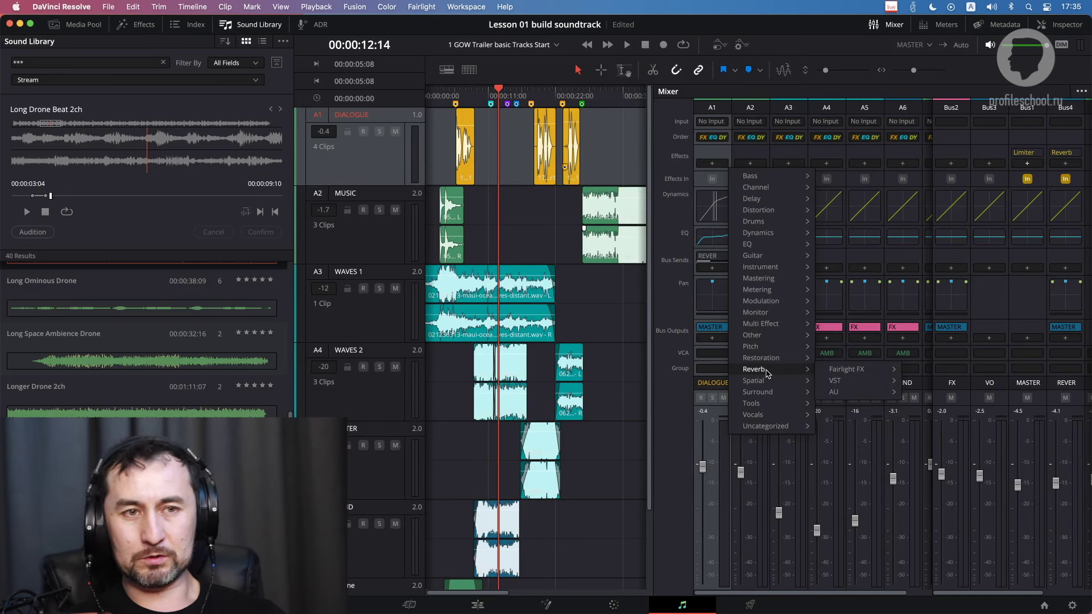
pyautogui.moveTo(866, 372)
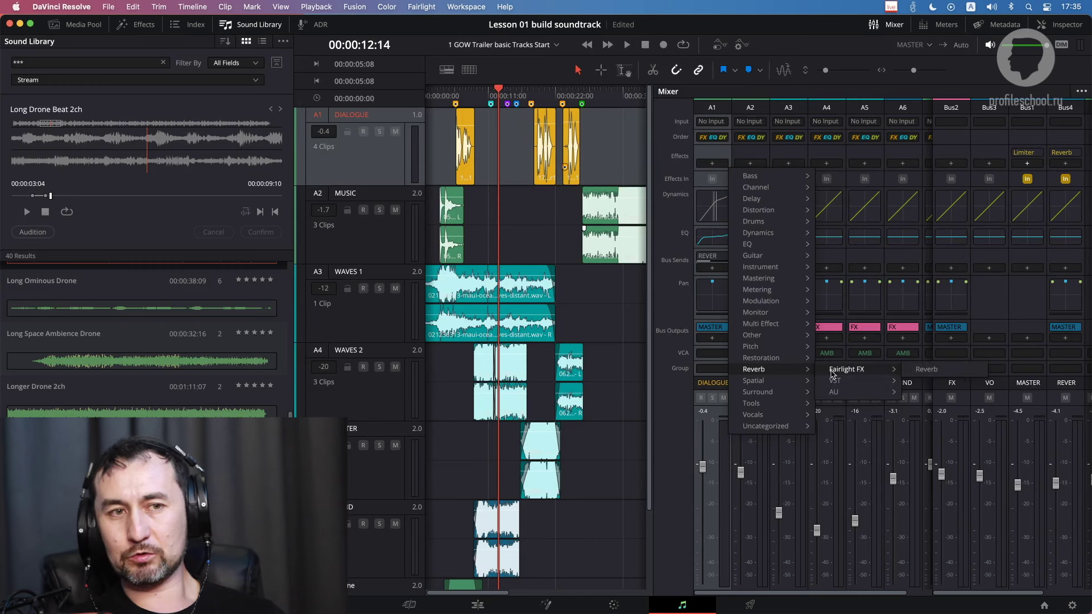
# Open the audio Effects library and compare the VST and Fairlight FX lists
pyautogui.click(145, 25)
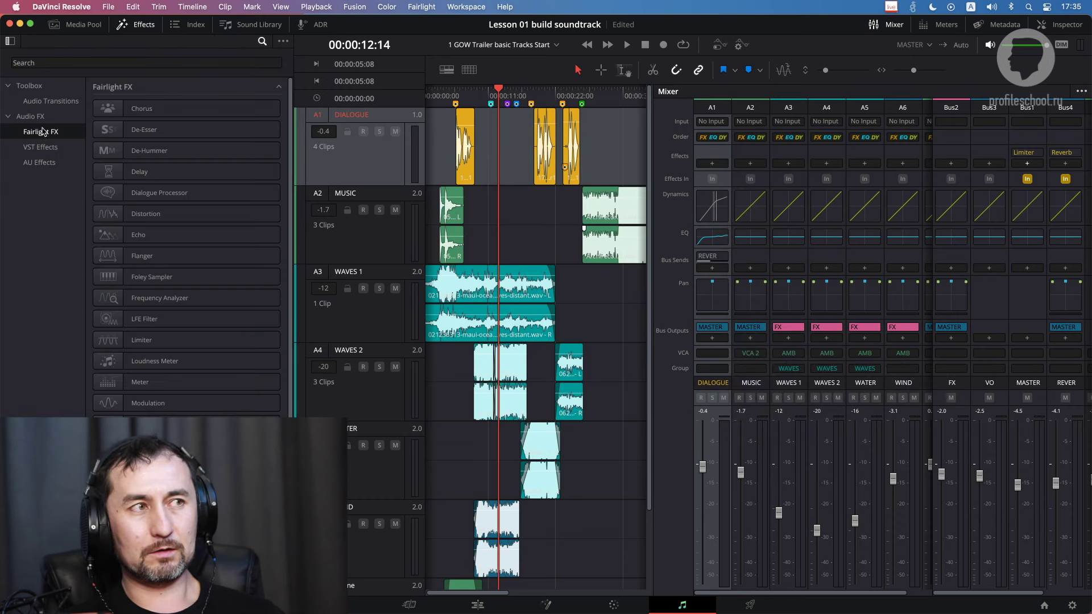
pyautogui.click(49, 147)
pyautogui.click(42, 135)
pyautogui.click(45, 147)
pyautogui.click(43, 137)
pyautogui.click(180, 61)
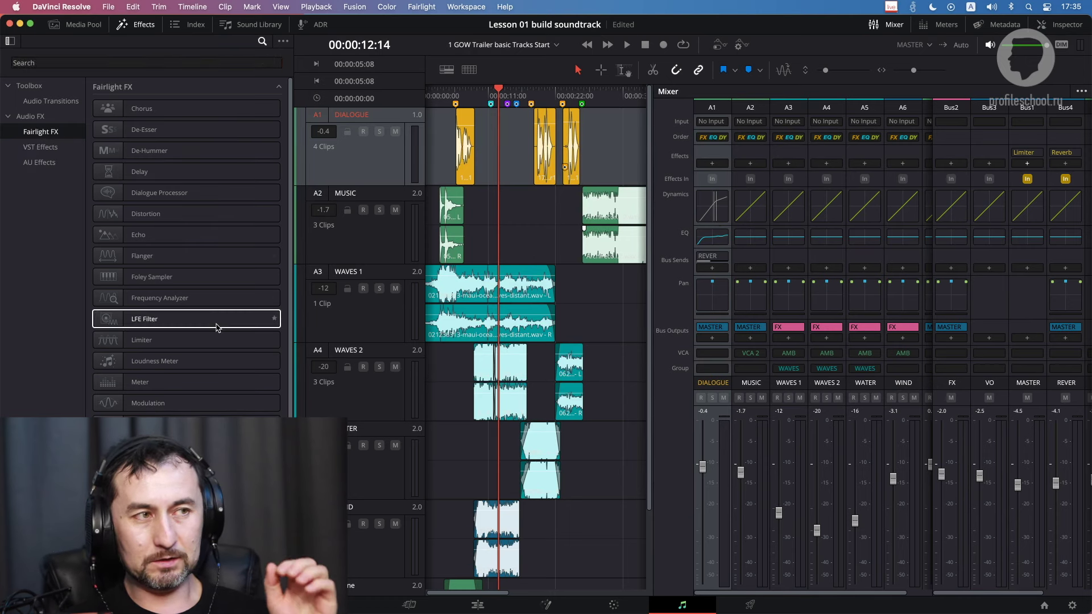
pyautogui.scroll(-2, 216, 335)
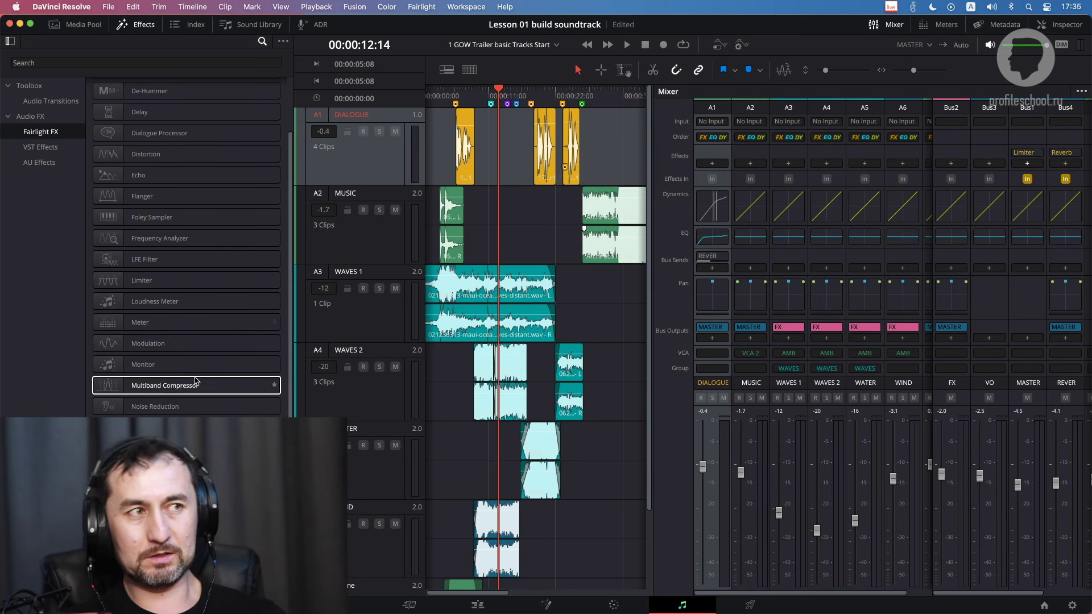
pyautogui.scroll(3, 187, 360)
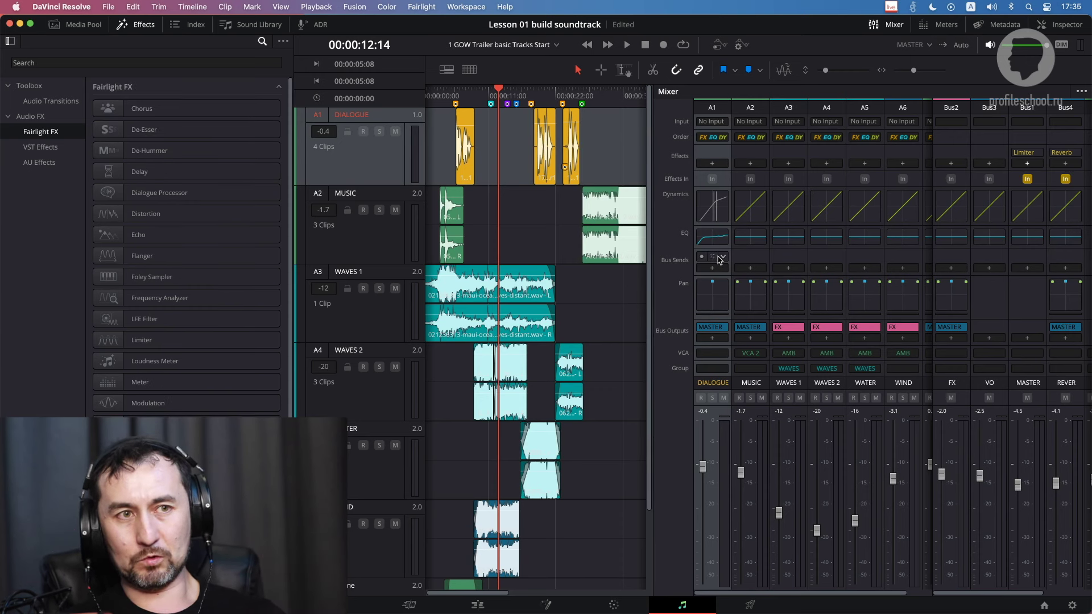
# Browse the DIALOGUE channel's effect categories and close them without adding an effect
pyautogui.click(713, 164)
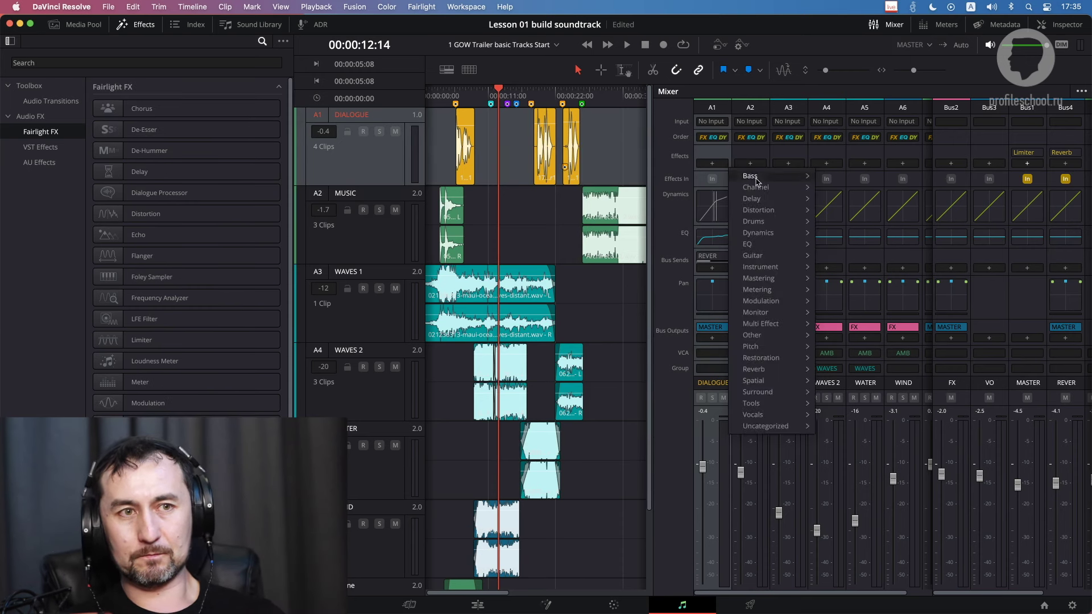
pyautogui.moveTo(751, 246)
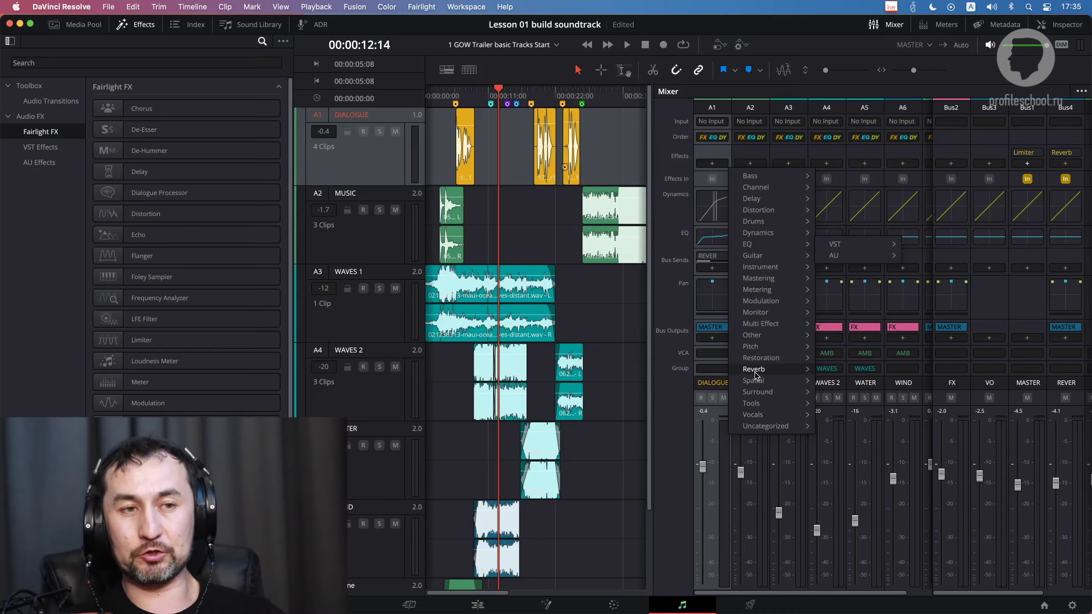
pyautogui.moveTo(754, 372)
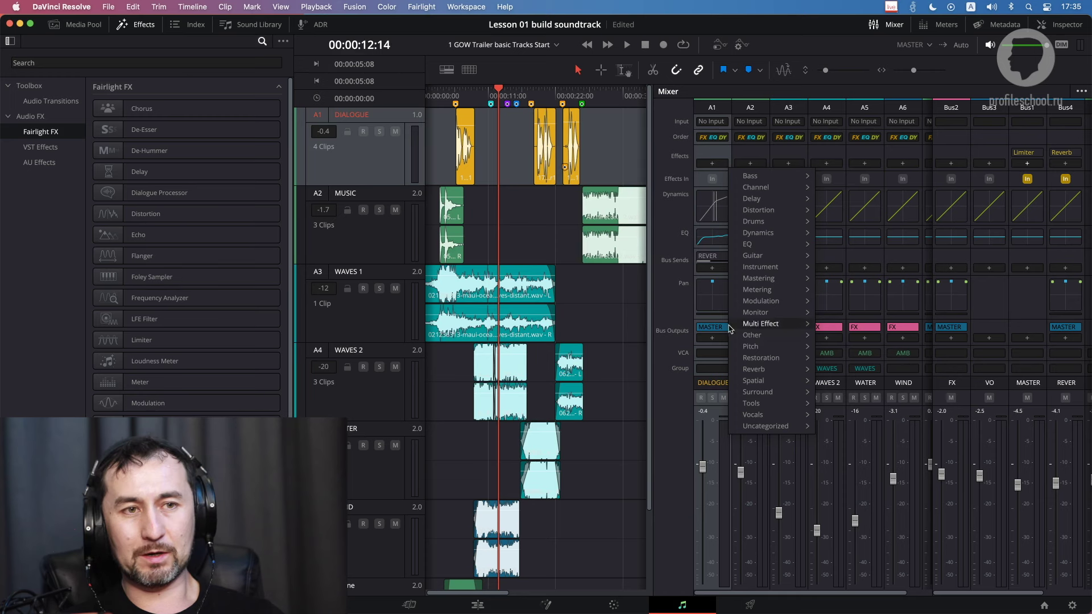
pyautogui.moveTo(777, 261)
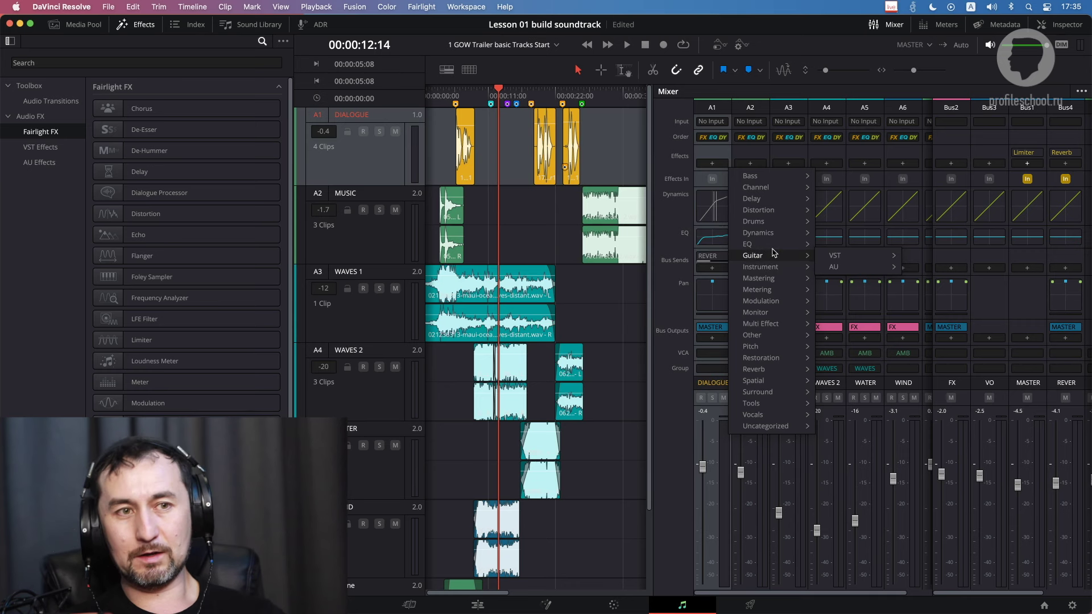
pyautogui.moveTo(776, 290)
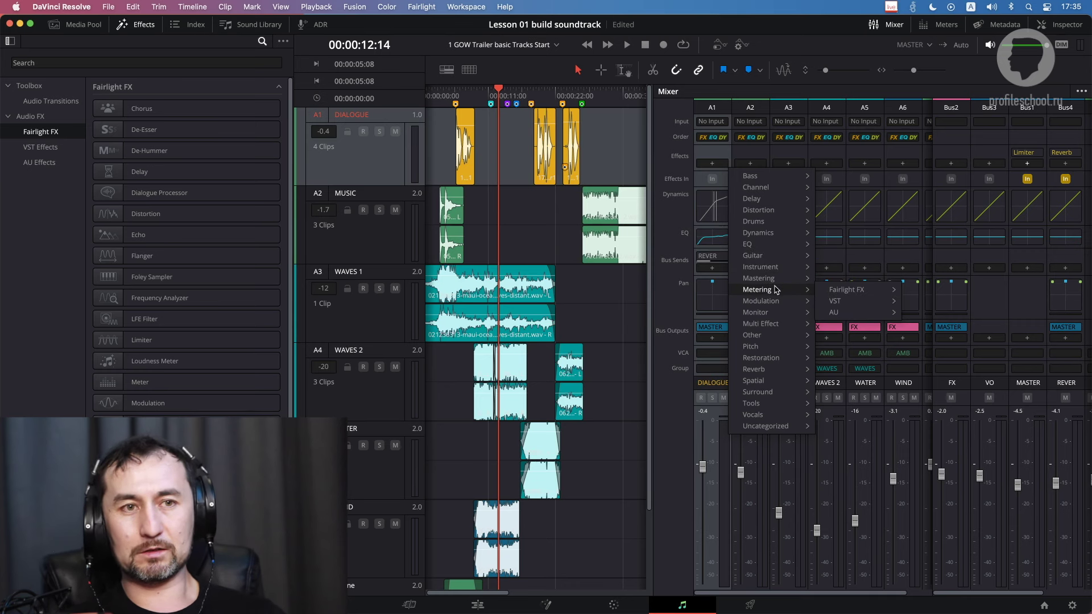
pyautogui.moveTo(877, 300)
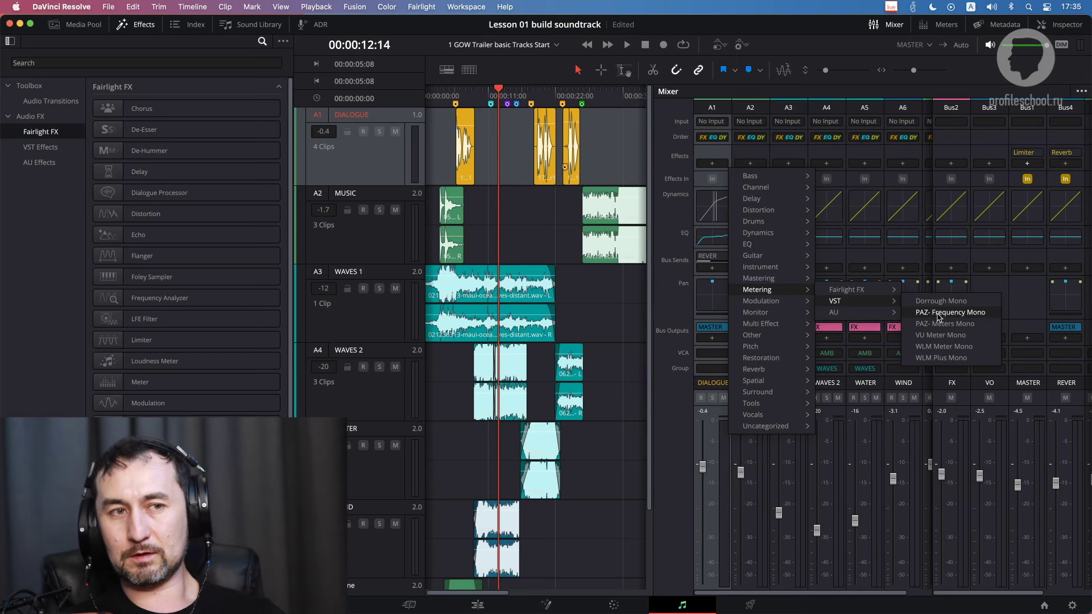
pyautogui.moveTo(802, 335)
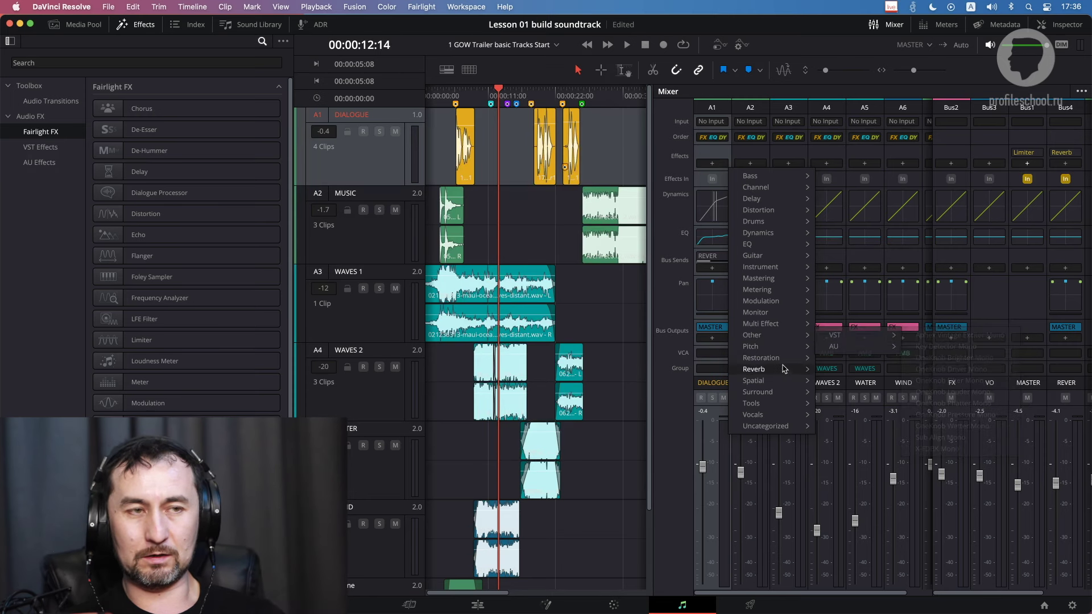
pyautogui.click(41, 136)
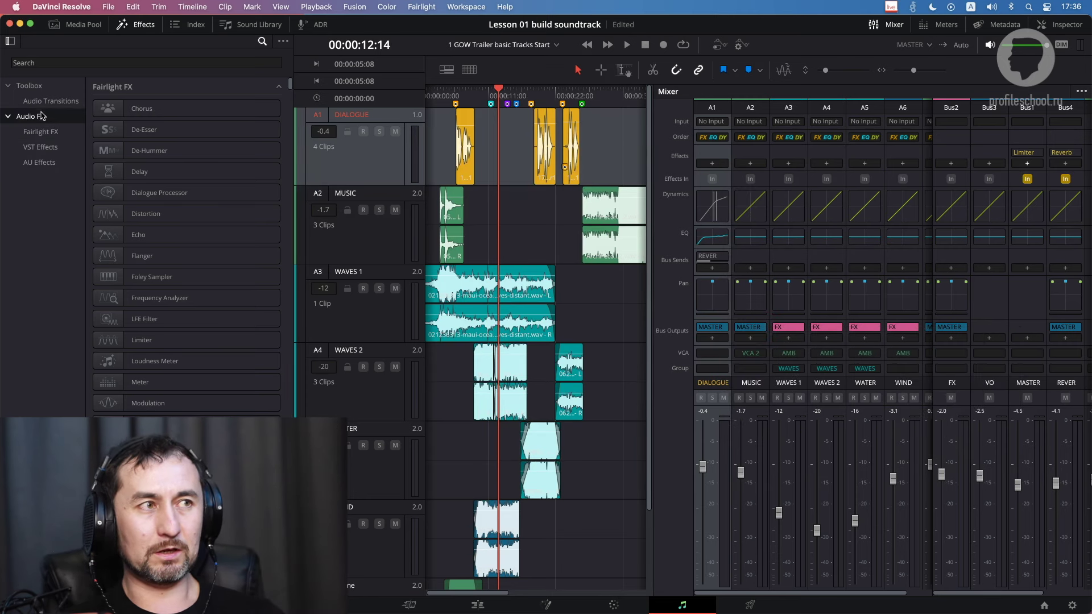
# Search the Effects library for 'ozone' to list the Ozone 11 plug-ins
pyautogui.click(111, 63)
pyautogui.write('ozone')
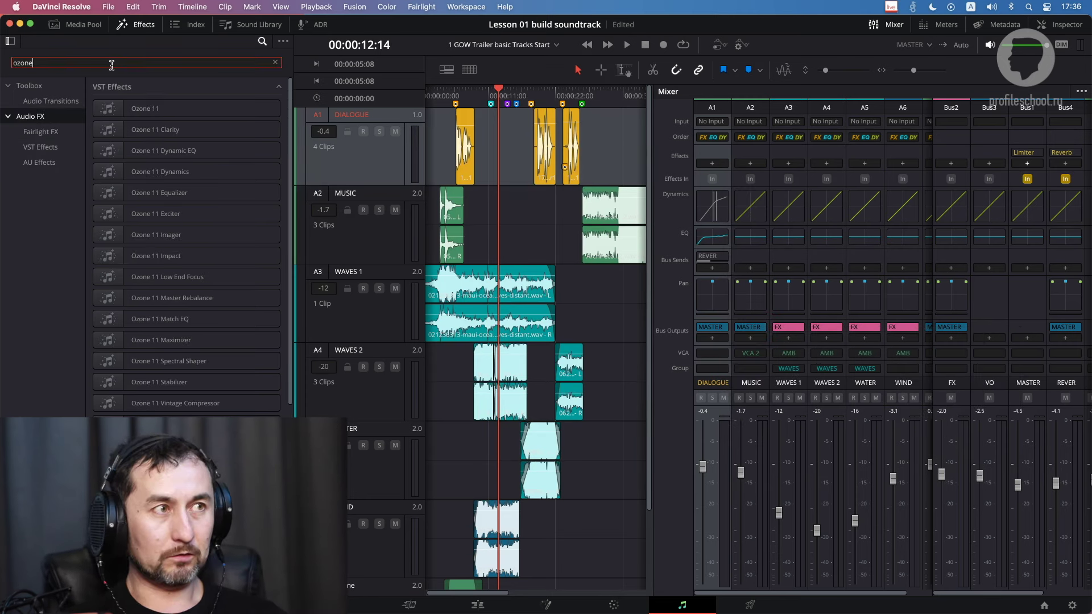
pyautogui.scroll(-10, 182, 341)
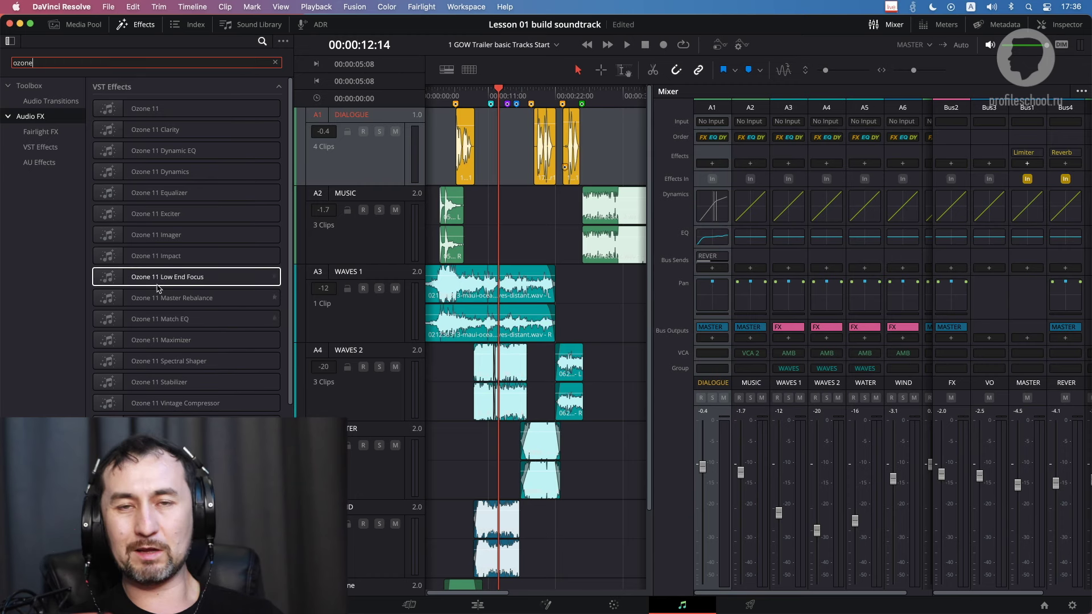
pyautogui.scroll(10, 182, 376)
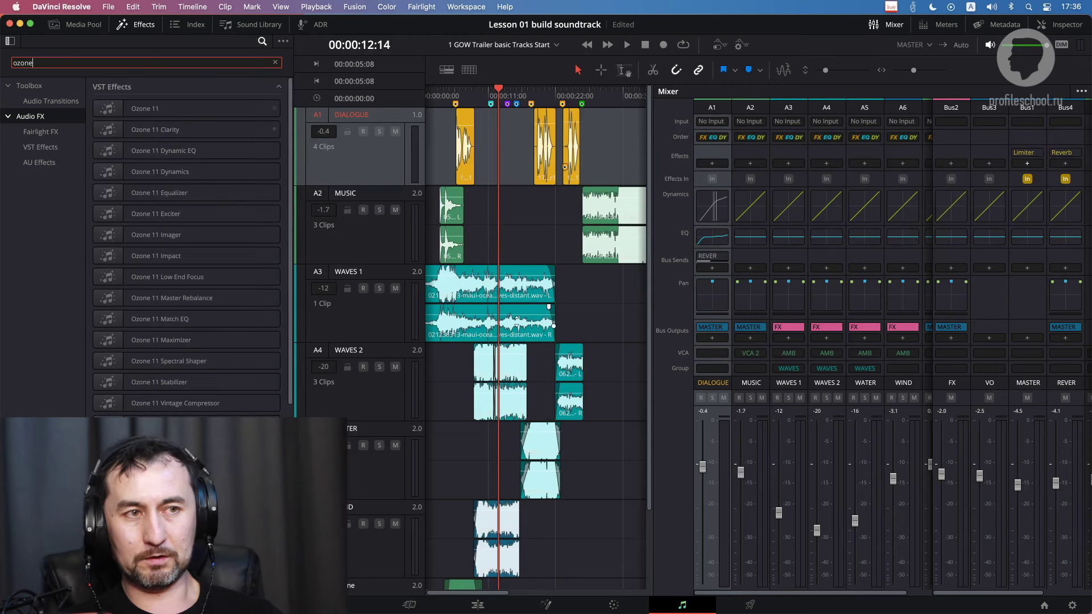
# Clear the effects search and bypass then re-enable the DIALOGUE track's effects to compare
pyautogui.click(275, 62)
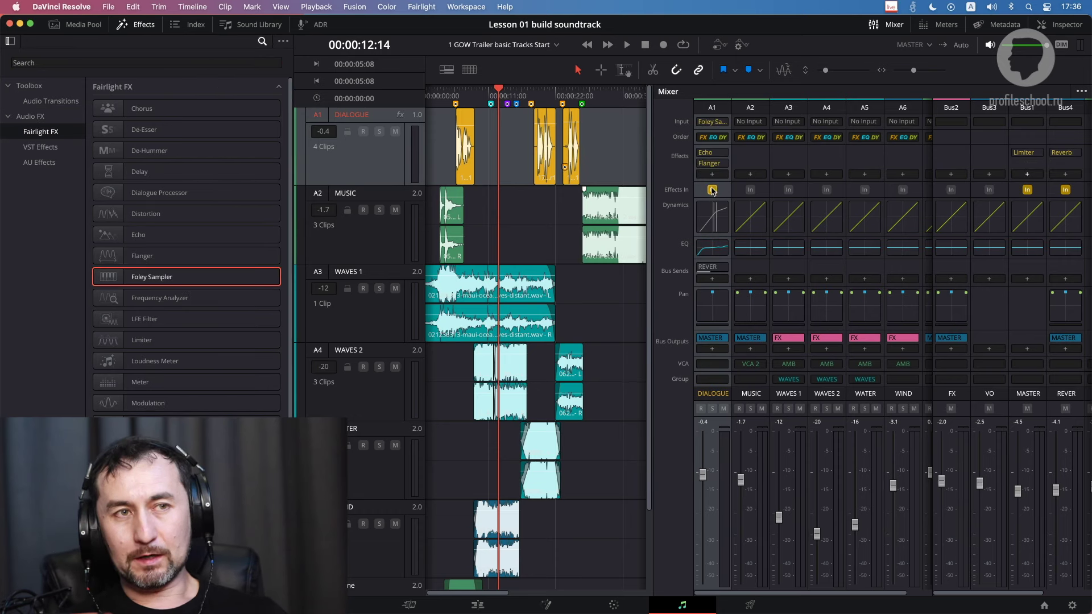
pyautogui.moveTo(710, 157)
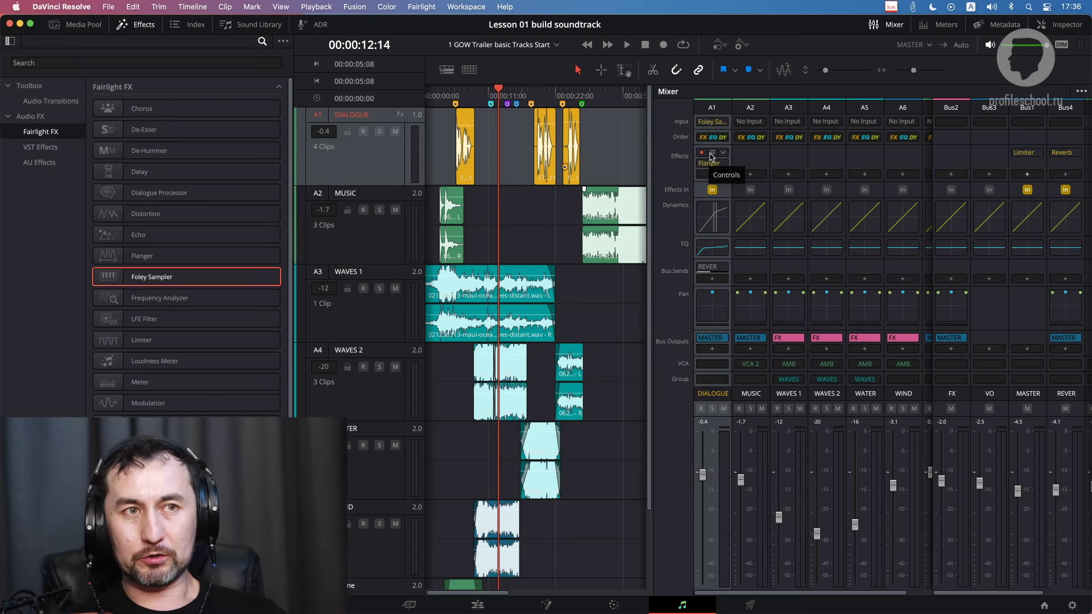
pyautogui.click(713, 190)
pyautogui.click(712, 189)
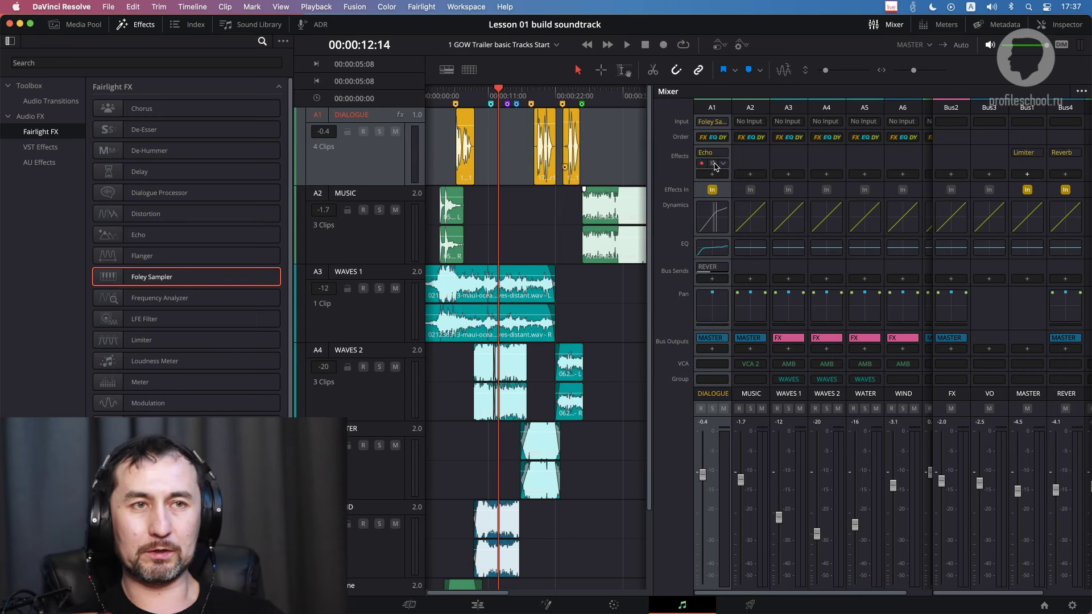
# Check the Flanger settings, then remove the Echo and Flanger effects from the DIALOGUE strip
pyautogui.click(714, 165)
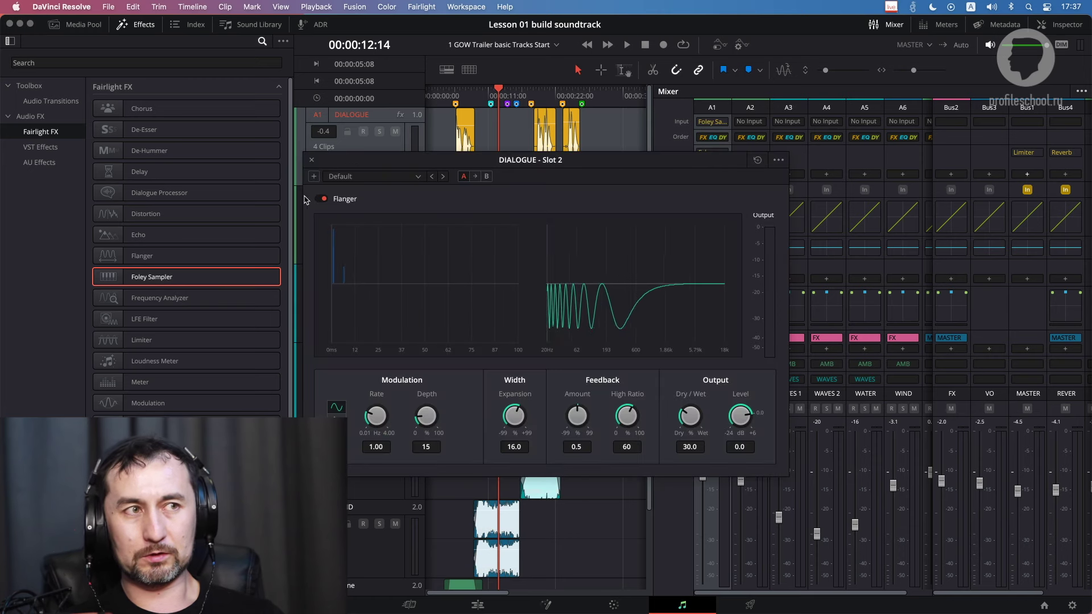
pyautogui.click(312, 162)
pyautogui.click(714, 174)
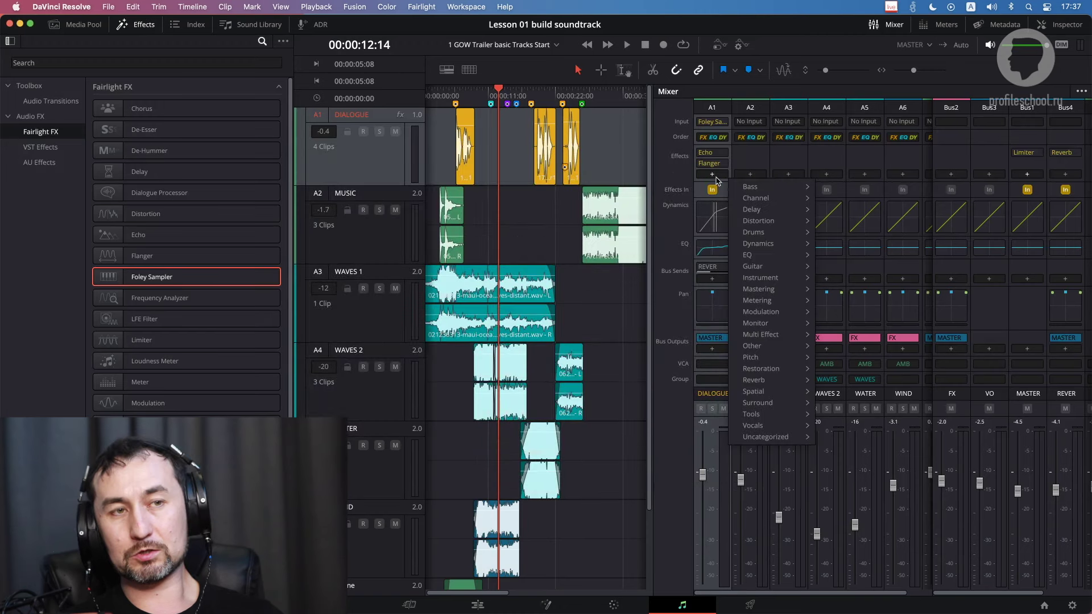
pyautogui.click(715, 192)
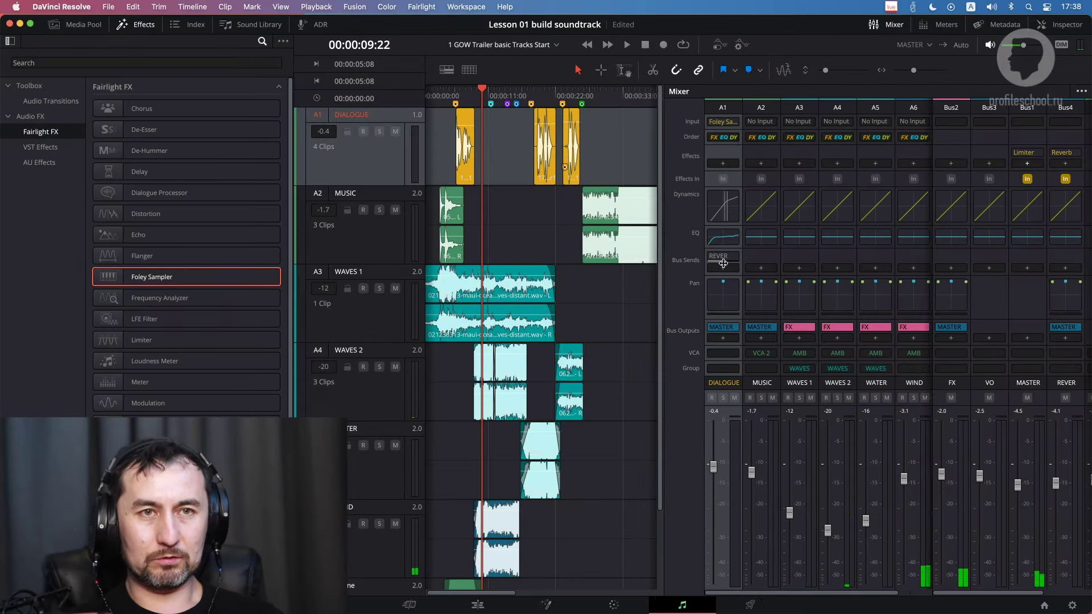
# Narrow the mixer and replace the Effects library with the Media Pool's Master bin
pyautogui.moveTo(662, 342); pyautogui.dragTo(936, 341)
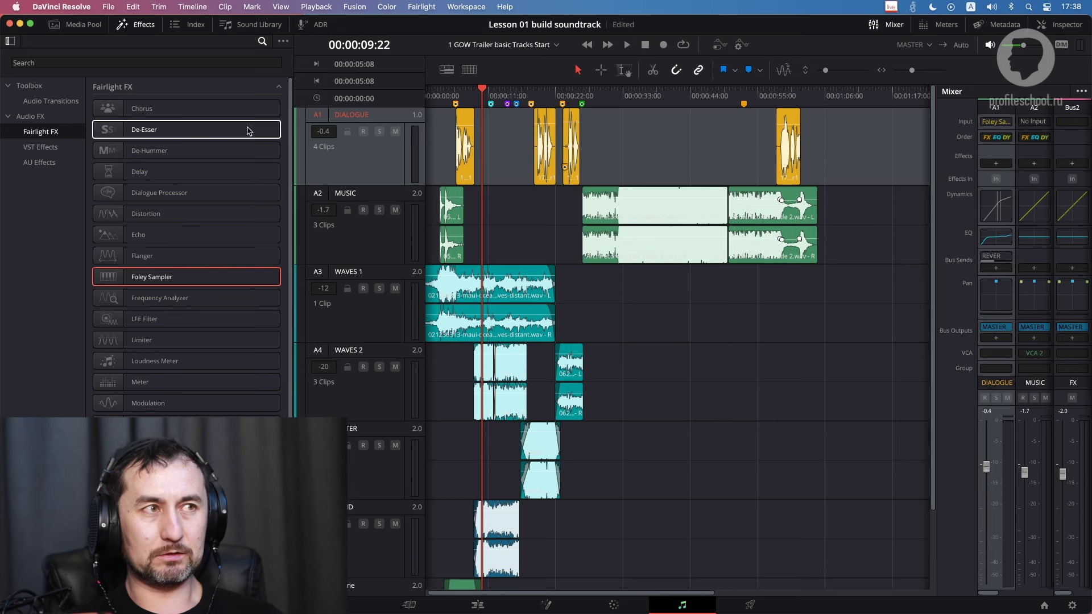
pyautogui.click(84, 27)
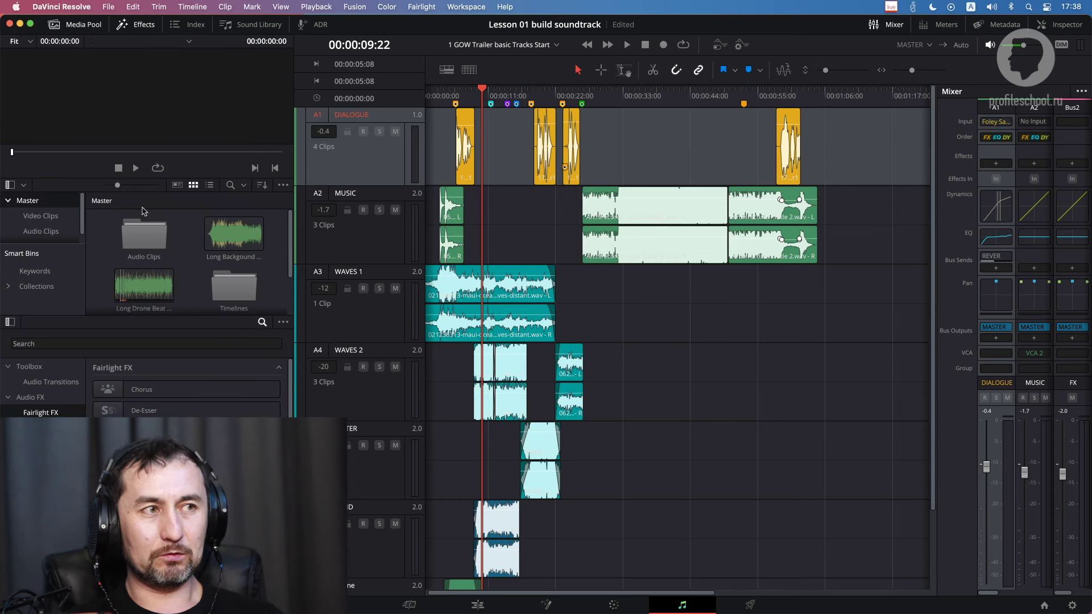
pyautogui.click(136, 27)
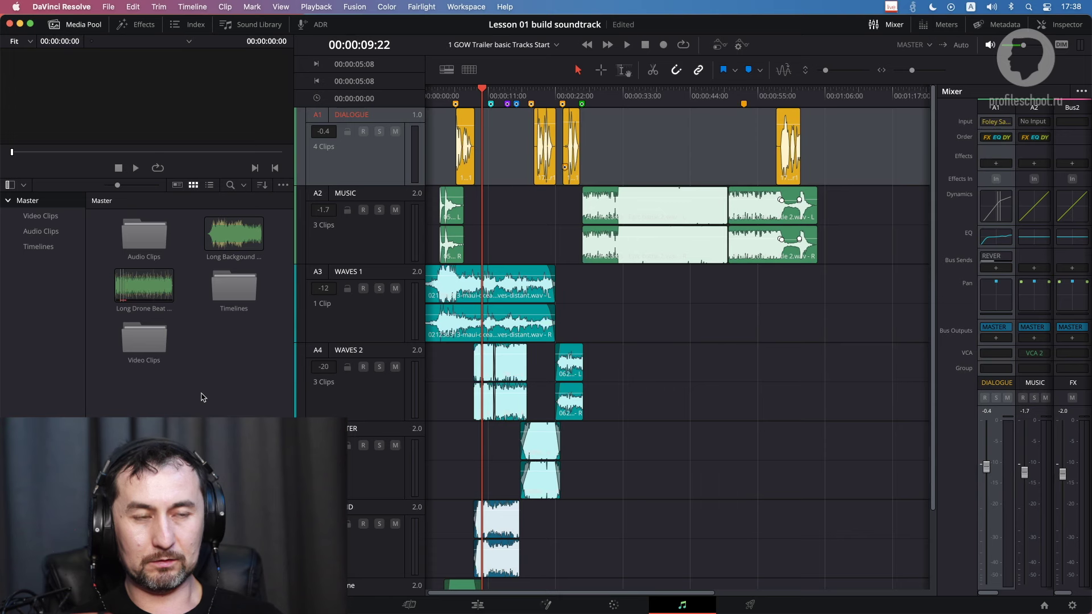
# Open the Project Manager, glance at its project options, and close it without changes
pyautogui.hotkey('shift', '1')
pyautogui.rightClick(592, 326)
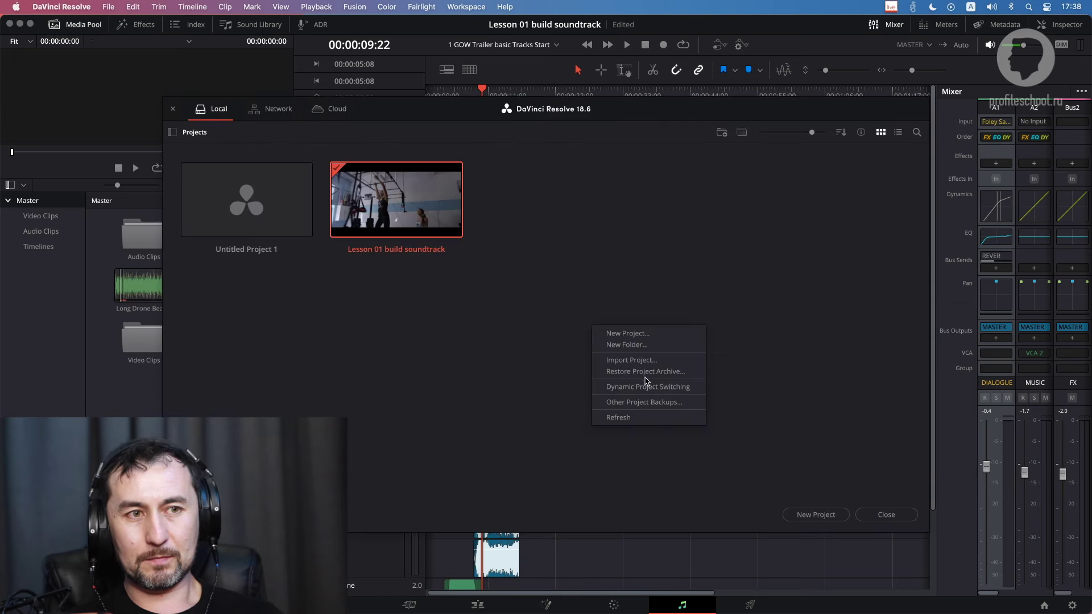
pyautogui.click(890, 519)
pyautogui.click(886, 514)
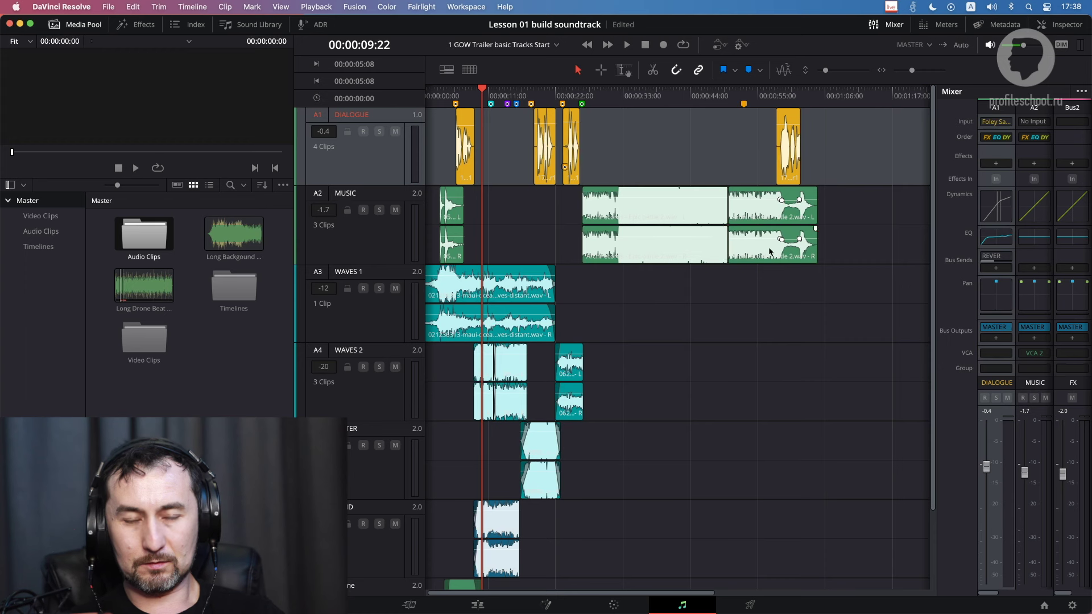
# Delete the two later music clips on the A2 MUSIC track
pyautogui.click(708, 259)
pyautogui.press('Delete')
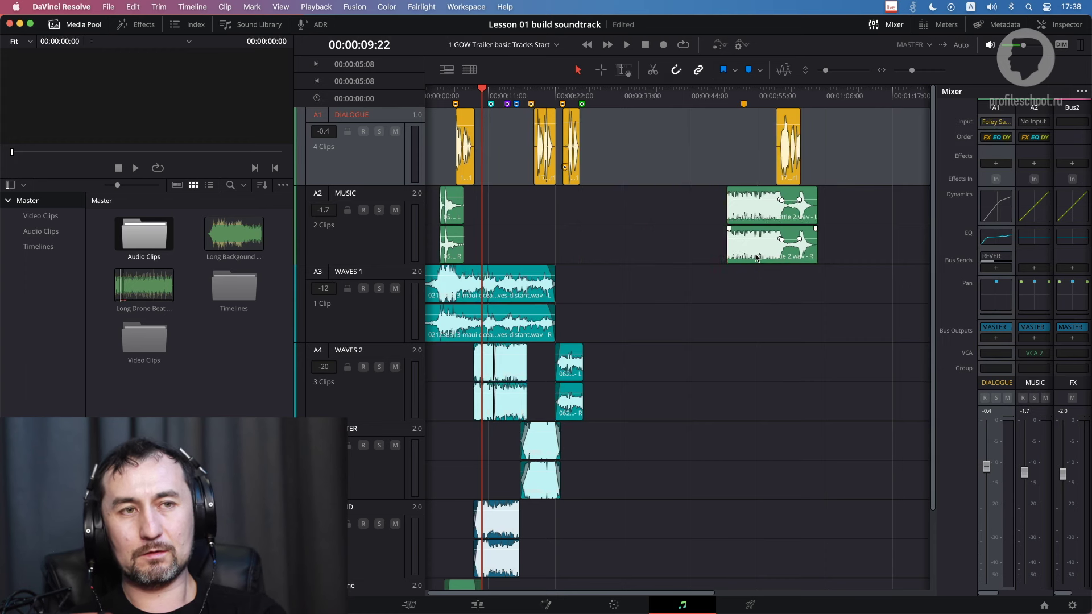
pyautogui.click(757, 251)
pyautogui.press('Delete')
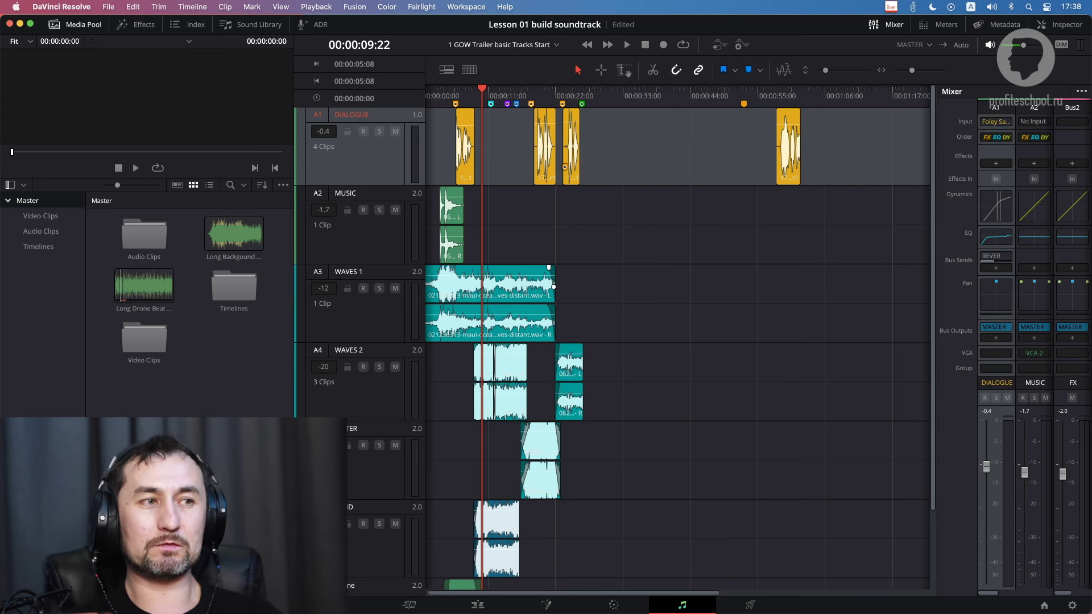
# Try a clip from the Audio Clips bin on track A5, reposition it, then delete it
pyautogui.doubleClick(139, 245)
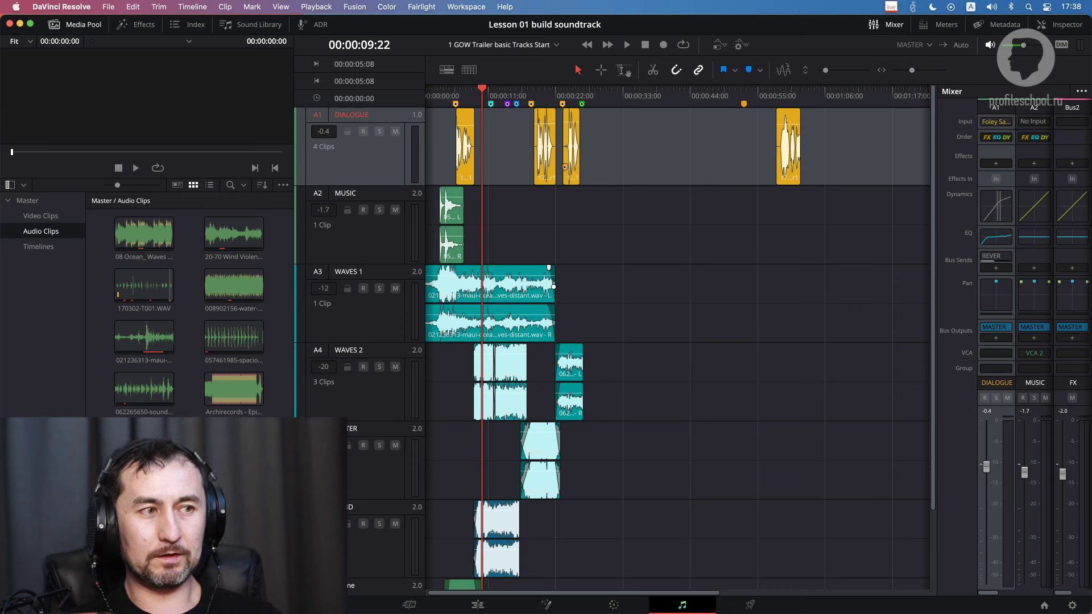
pyautogui.moveTo(228, 449); pyautogui.dragTo(628, 450)
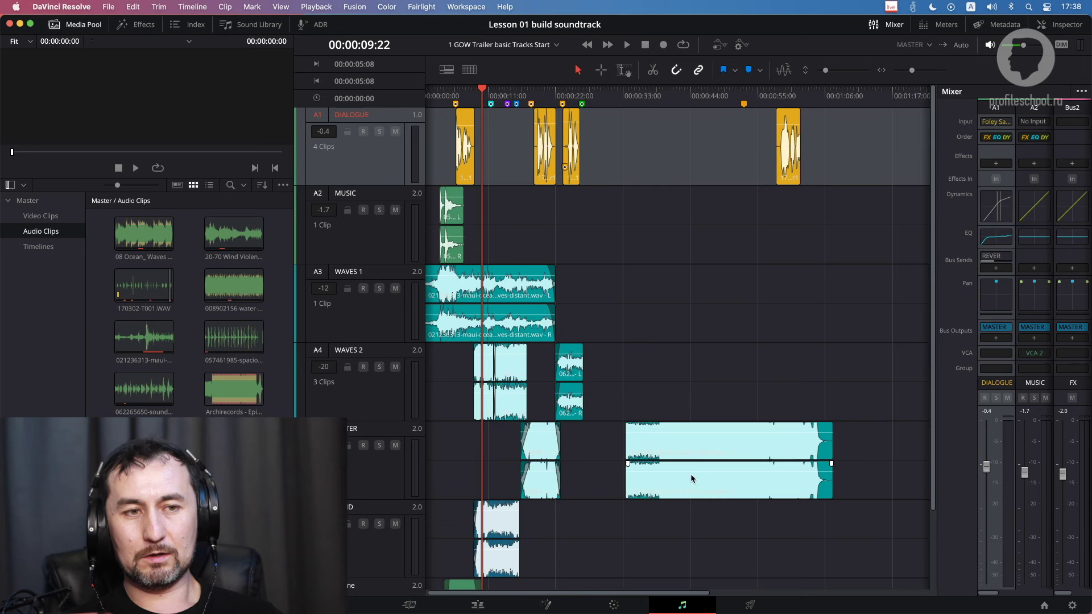
pyautogui.moveTo(701, 439); pyautogui.dragTo(660, 442)
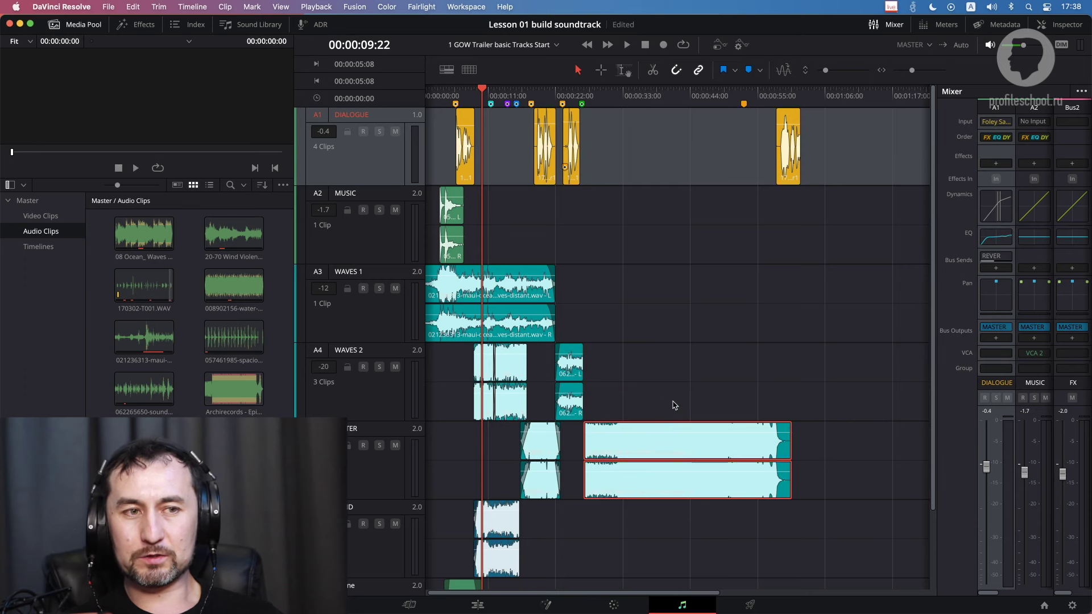
pyautogui.moveTo(678, 454); pyautogui.dragTo(688, 454)
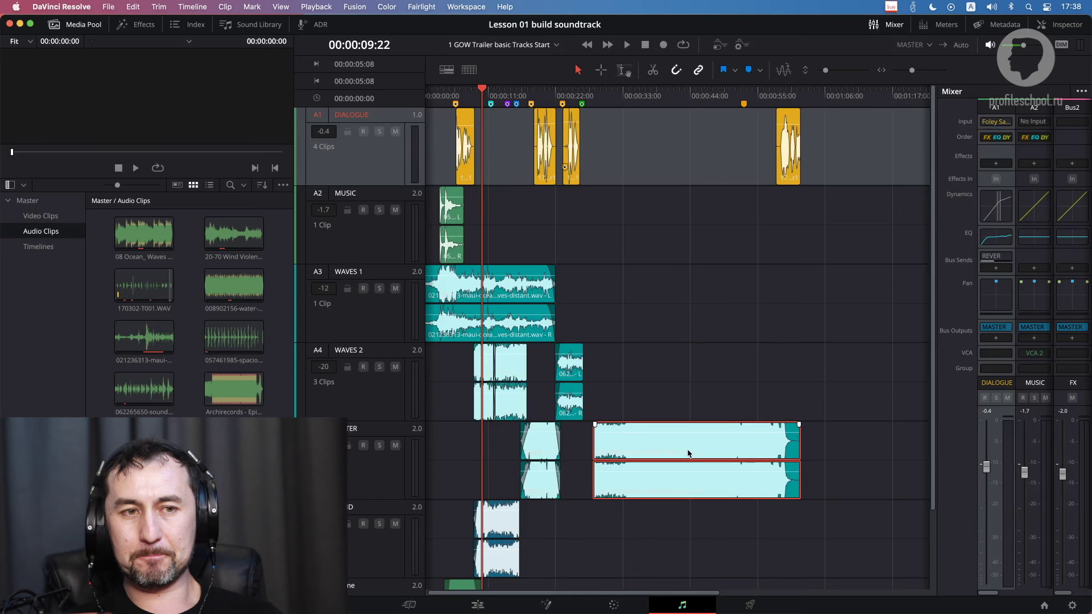
pyautogui.press('Delete')
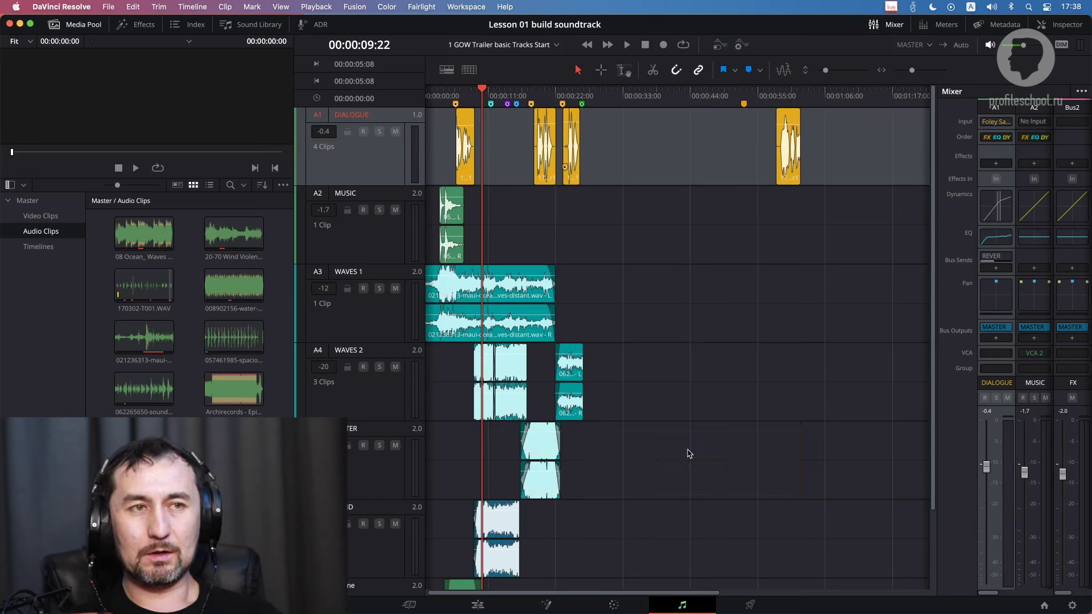
pyautogui.click(397, 183)
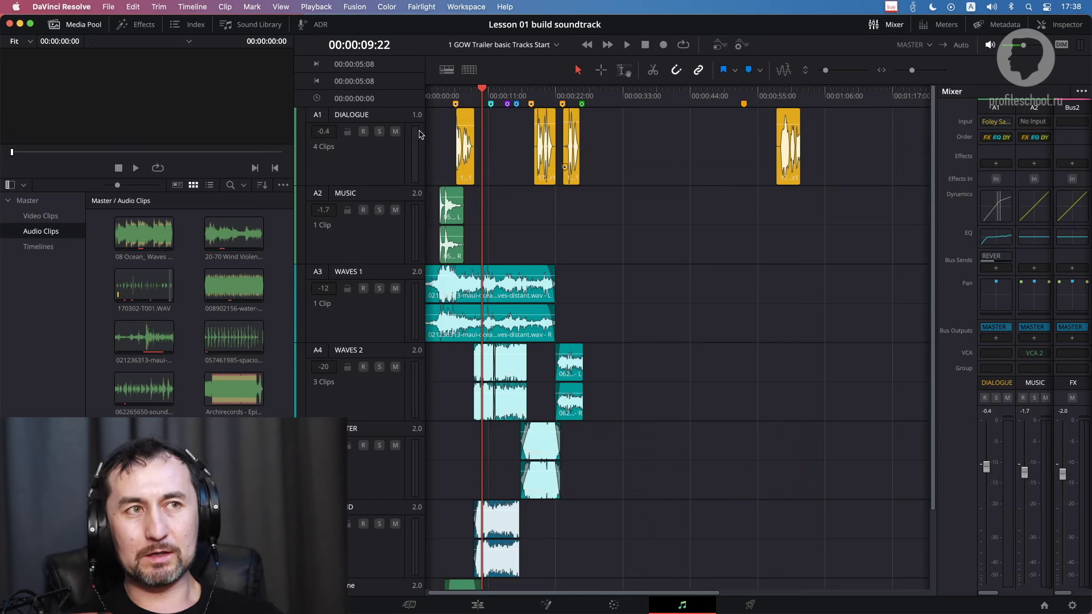
pyautogui.click(537, 45)
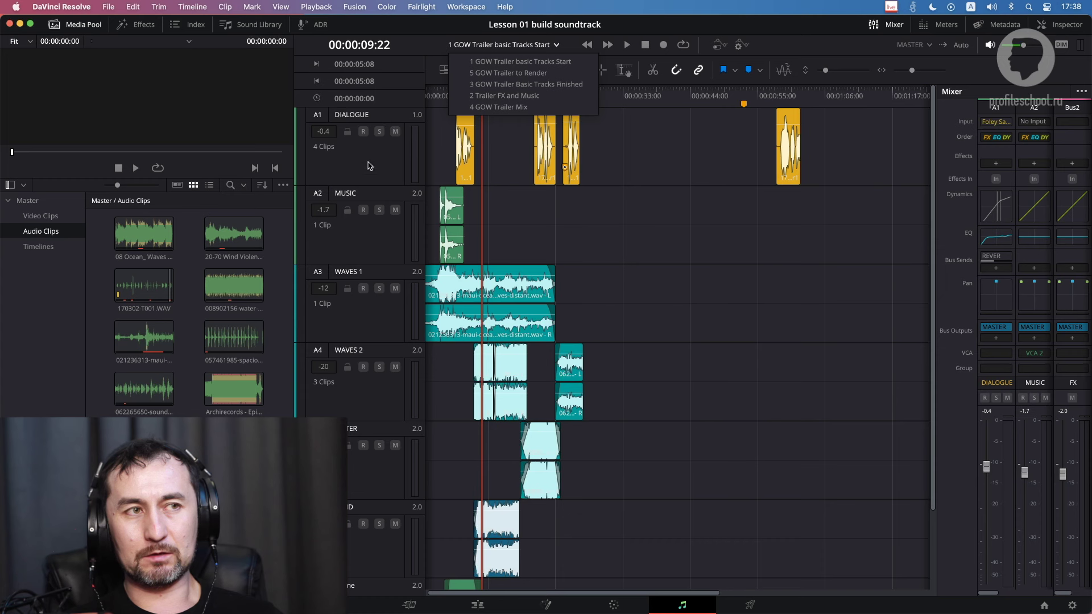
# Keep the current timeline, widen the mixer, and open the MASTER bus Limiter's settings
pyautogui.click(519, 62)
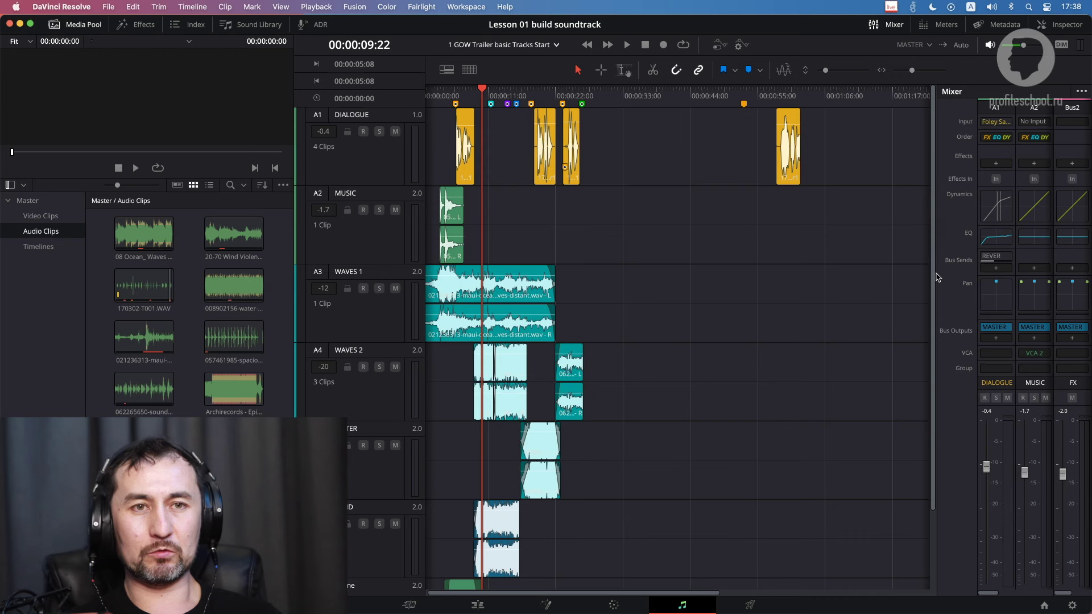
pyautogui.moveTo(926, 273); pyautogui.dragTo(715, 256)
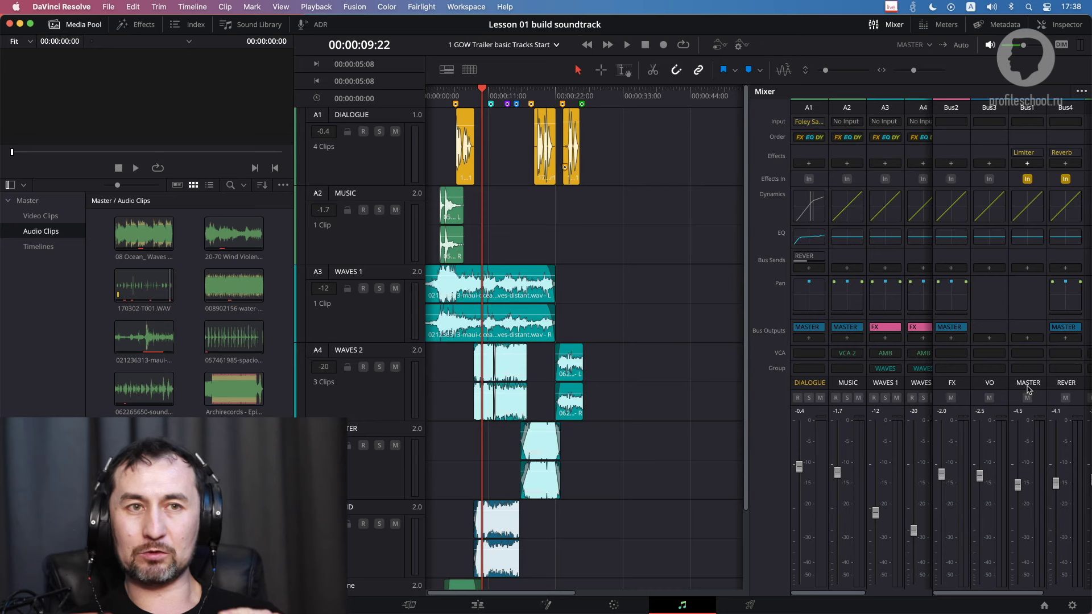
pyautogui.click(1038, 154)
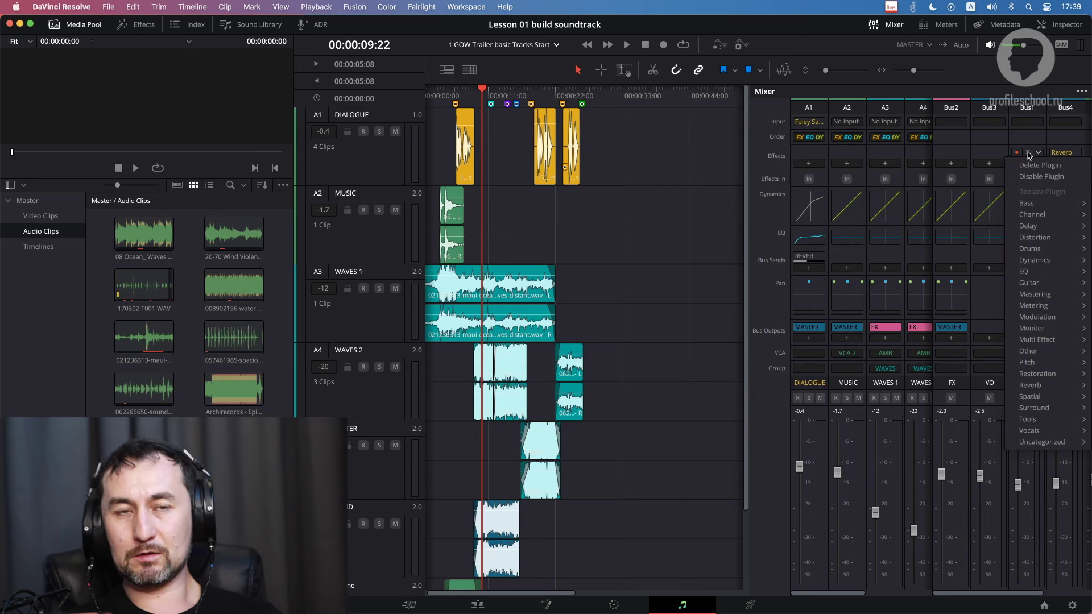
pyautogui.click(1024, 152)
pyautogui.click(552, 95)
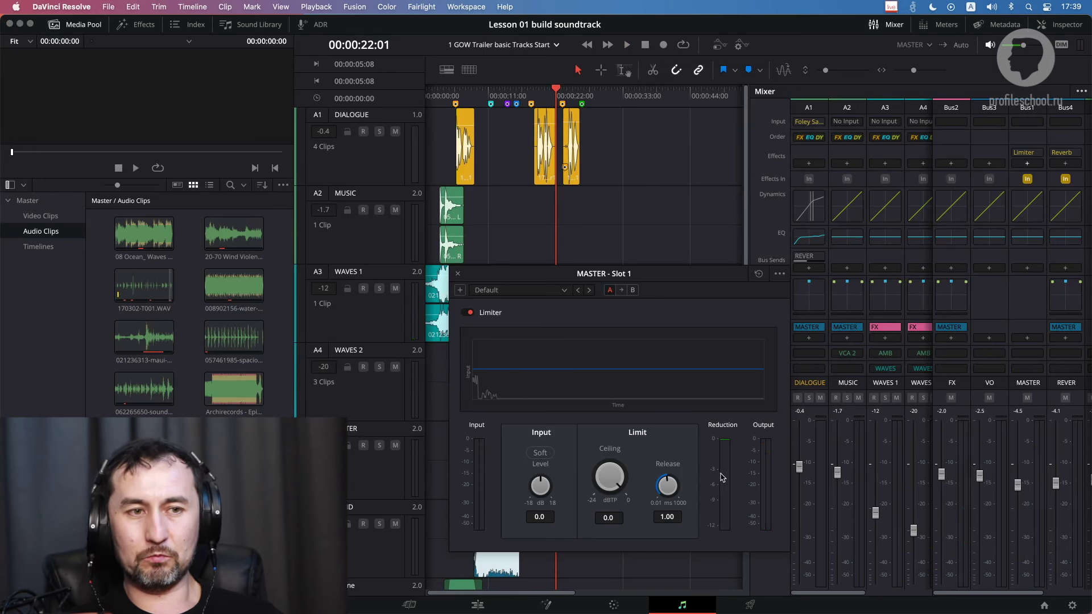
# Leave the Limiter at 0.0 dBTP ceiling and 1.00 release, then widen the mixer to show every strip
pyautogui.moveTo(551, 267); pyautogui.dragTo(551, 135)
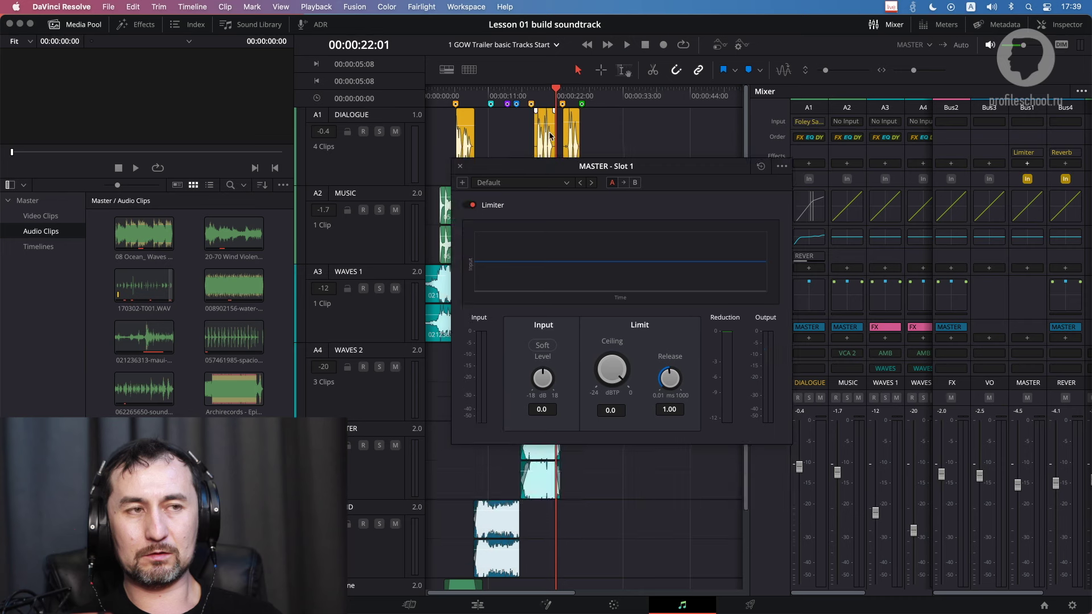
pyautogui.click(460, 166)
pyautogui.press('space')
pyautogui.moveTo(747, 341); pyautogui.dragTo(657, 341)
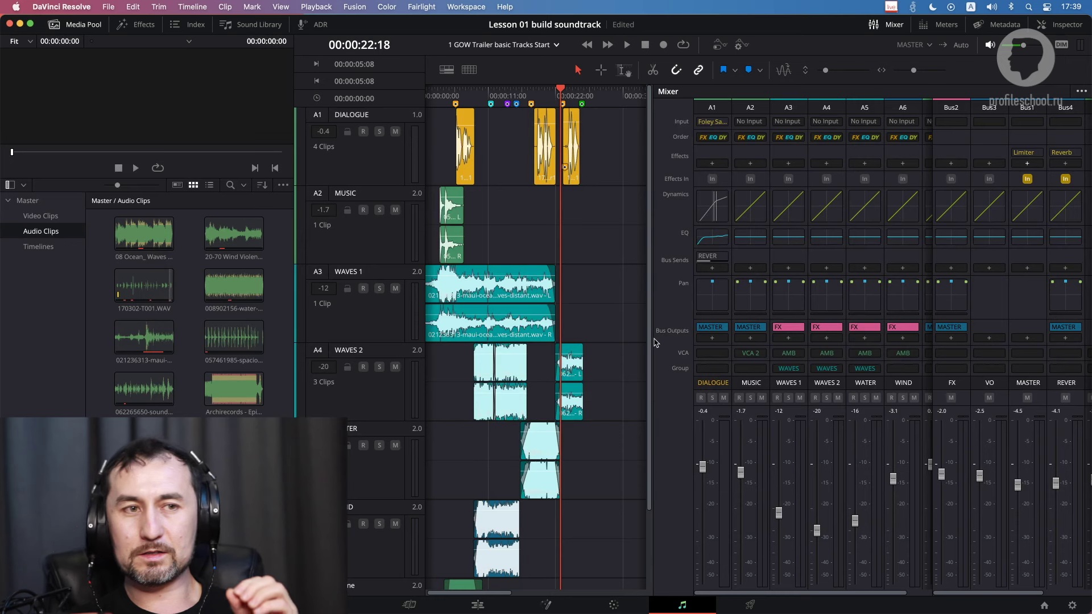
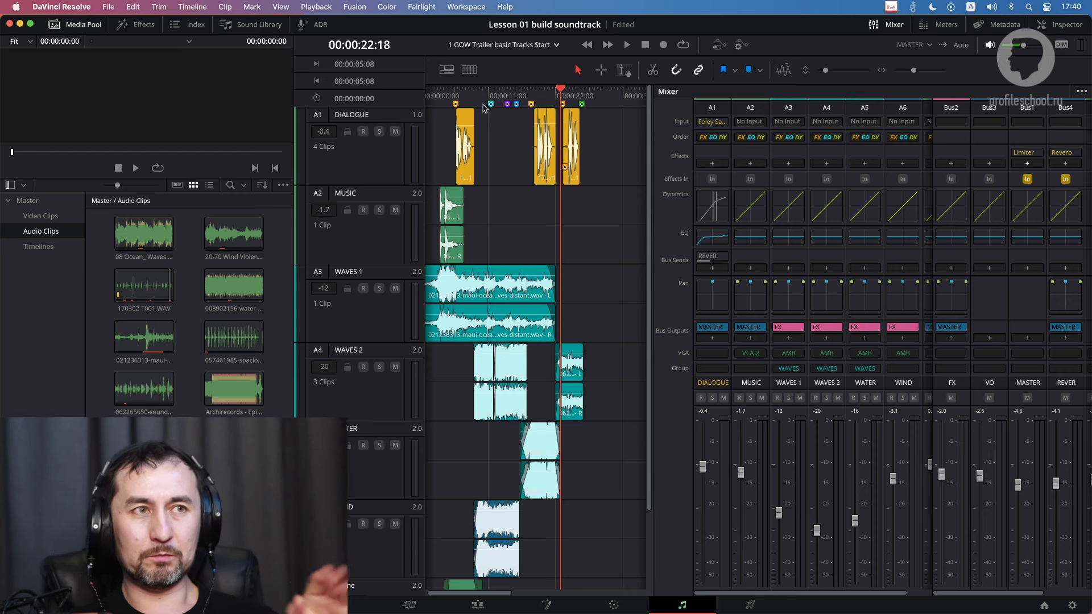
# Preview STINGER.wav and SOFT-HIT.wav from the playhead at 00:00:05:17
pyautogui.click(490, 95)
pyautogui.click(455, 95)
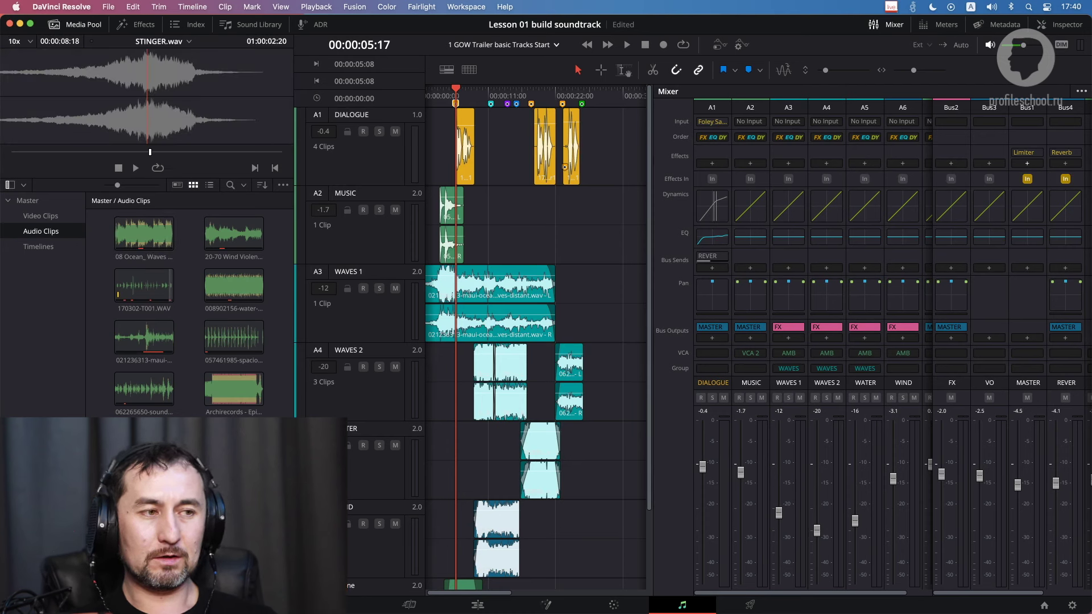
pyautogui.press('space')
pyautogui.press('Left')
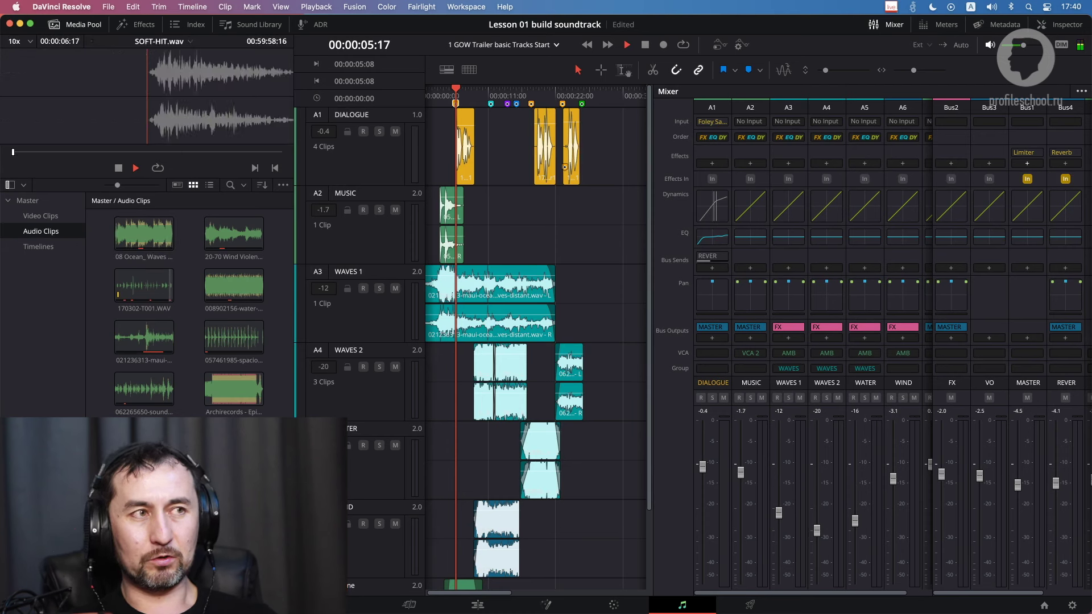
pyautogui.press('space')
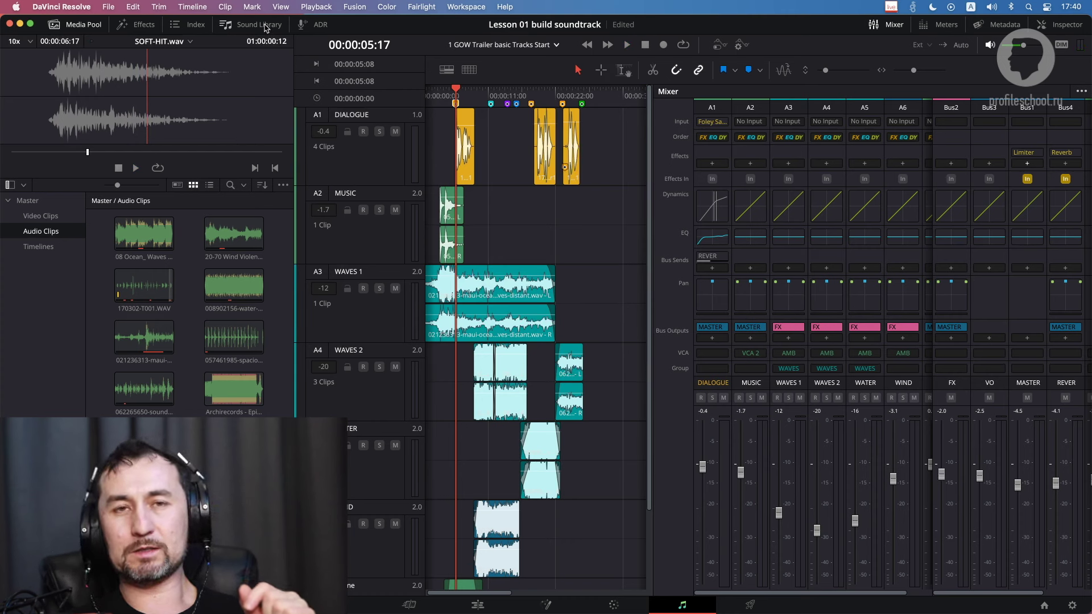
# Switch to the Sound Library, select the drone track, and open the Project Manager with Shift+1
pyautogui.click(266, 29)
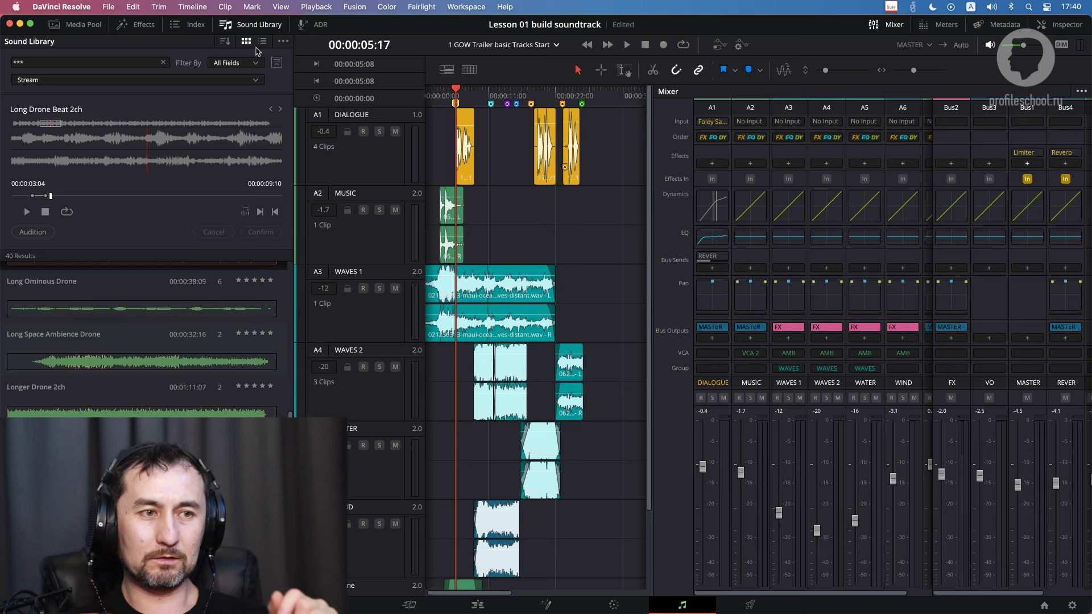
pyautogui.scroll(-2, 397, 498)
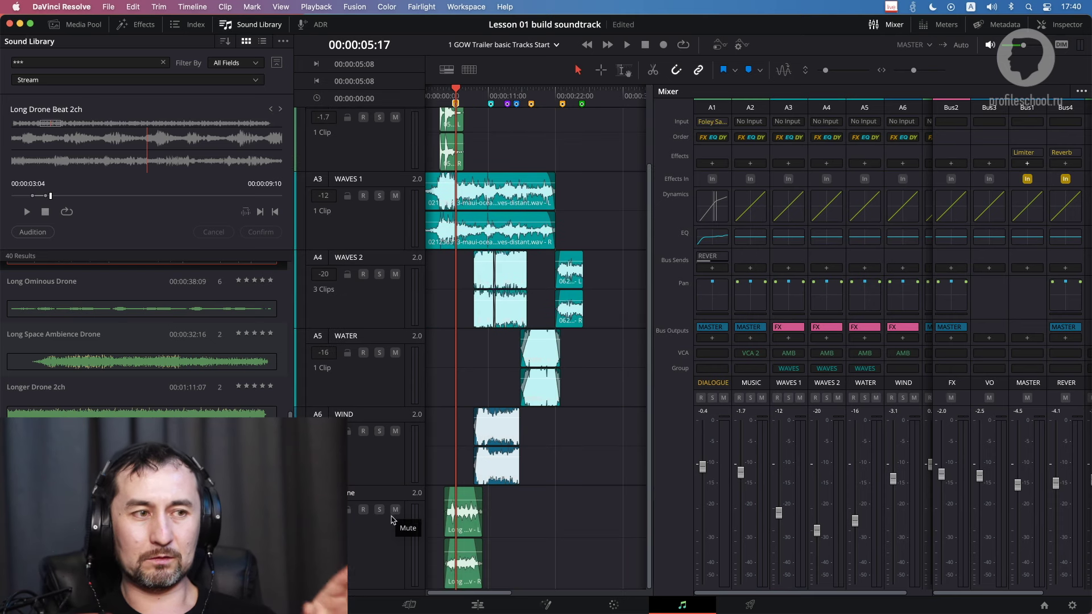
pyautogui.click(376, 572)
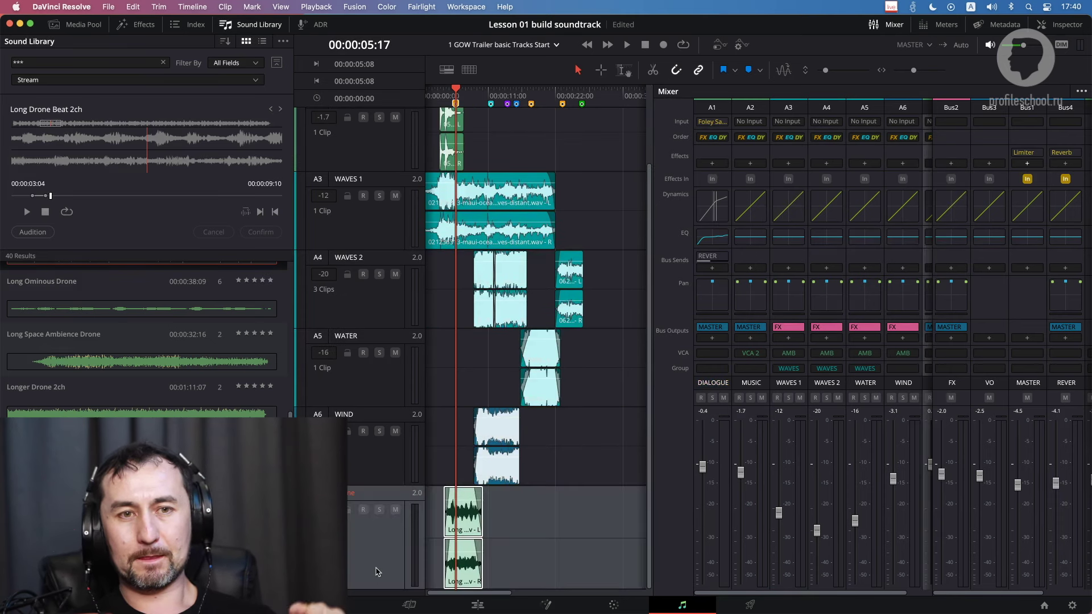
pyautogui.scroll(2, 371, 331)
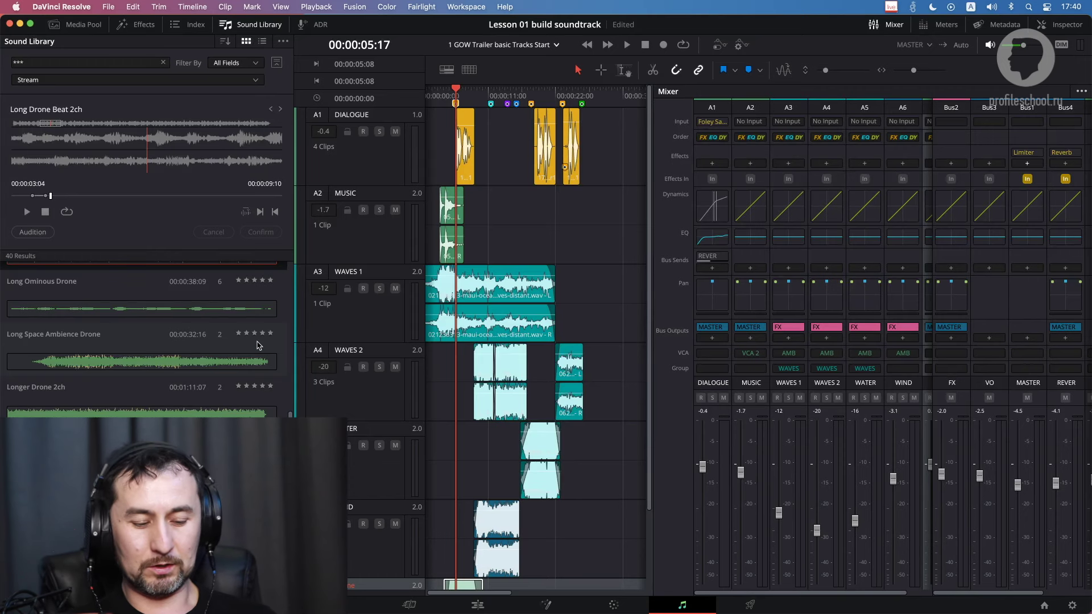
pyautogui.hotkey('shift', '1')
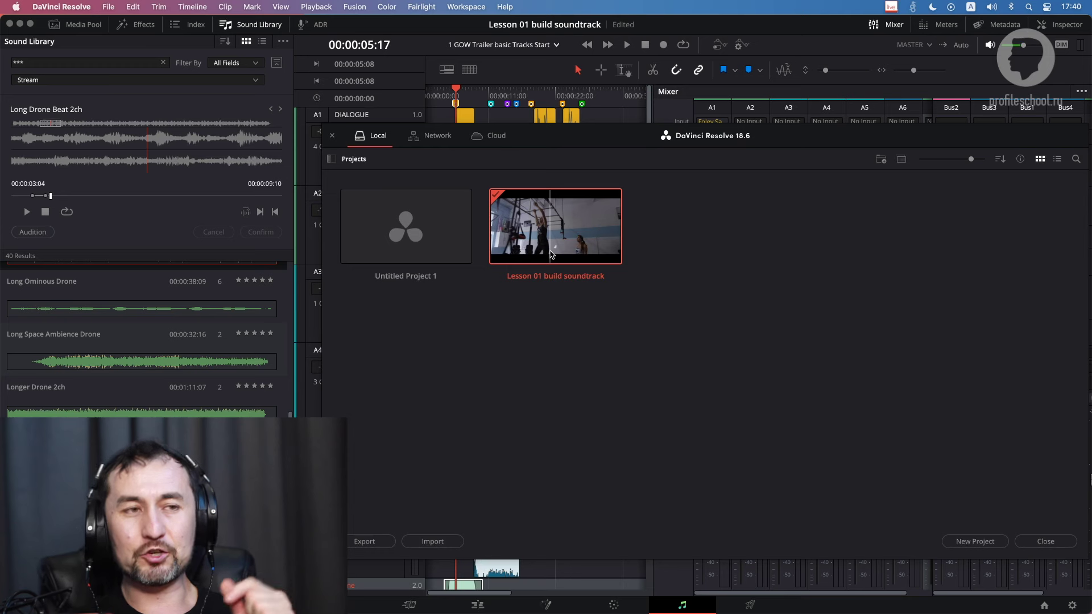
# Save the Lesson 01 build soundtrack project and close it
pyautogui.moveTo(568, 142); pyautogui.dragTo(436, 130)
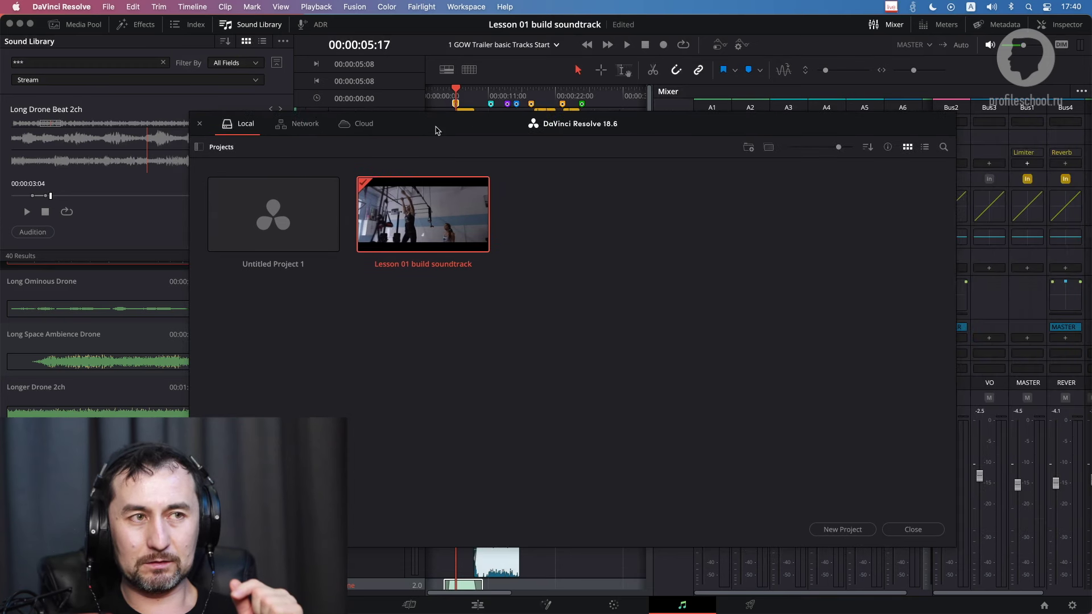
pyautogui.rightClick(434, 239)
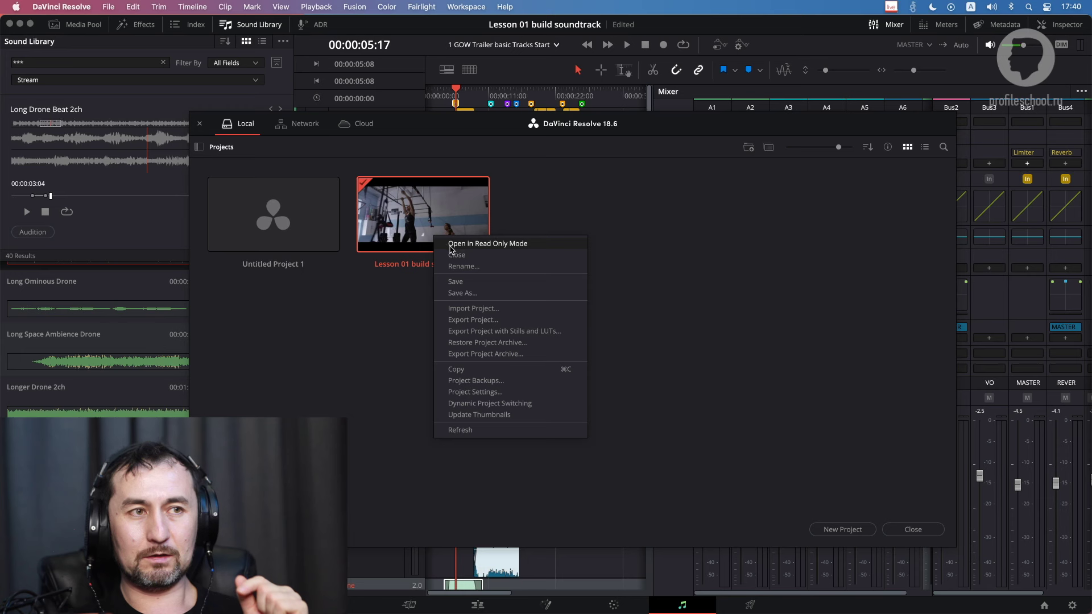
pyautogui.click(470, 283)
pyautogui.rightClick(454, 221)
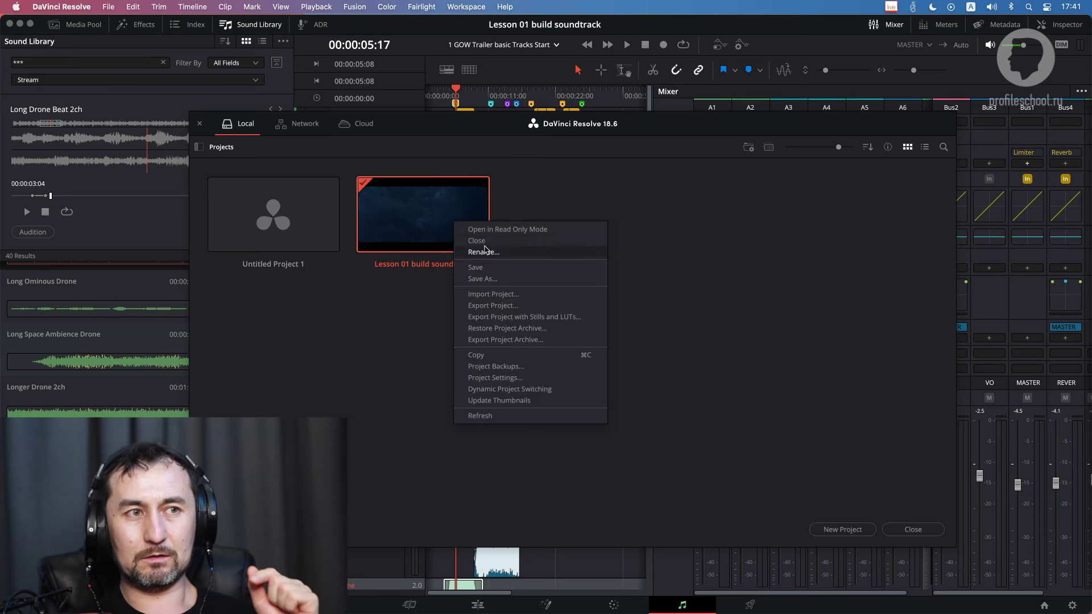
pyautogui.click(485, 242)
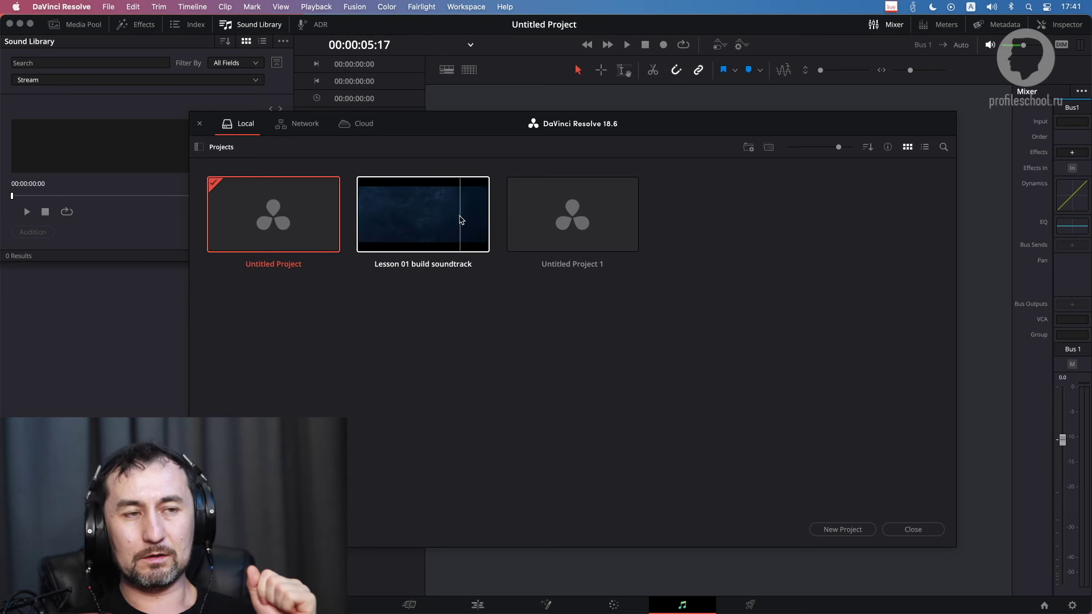
# Export Lesson 01 build soundtrack as a project file, then reopen it
pyautogui.rightClick(460, 219)
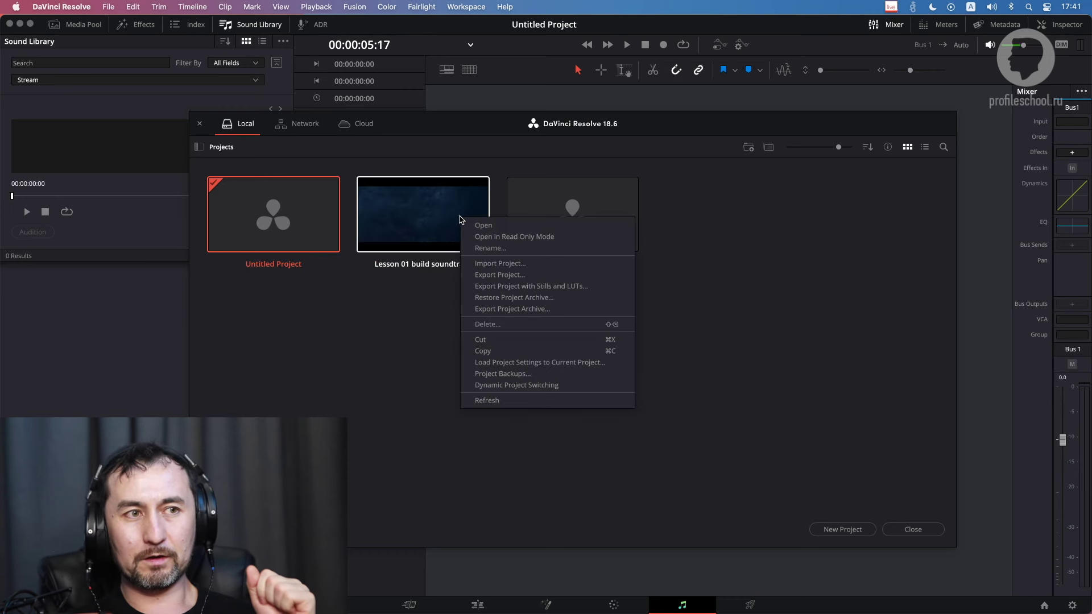
pyautogui.click(505, 278)
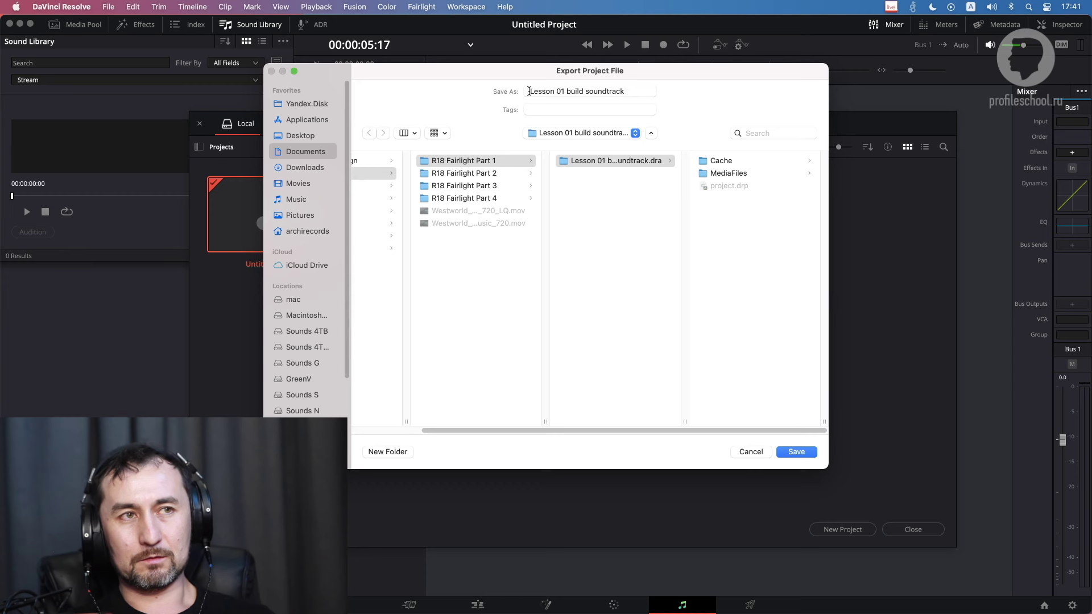
pyautogui.click(647, 88)
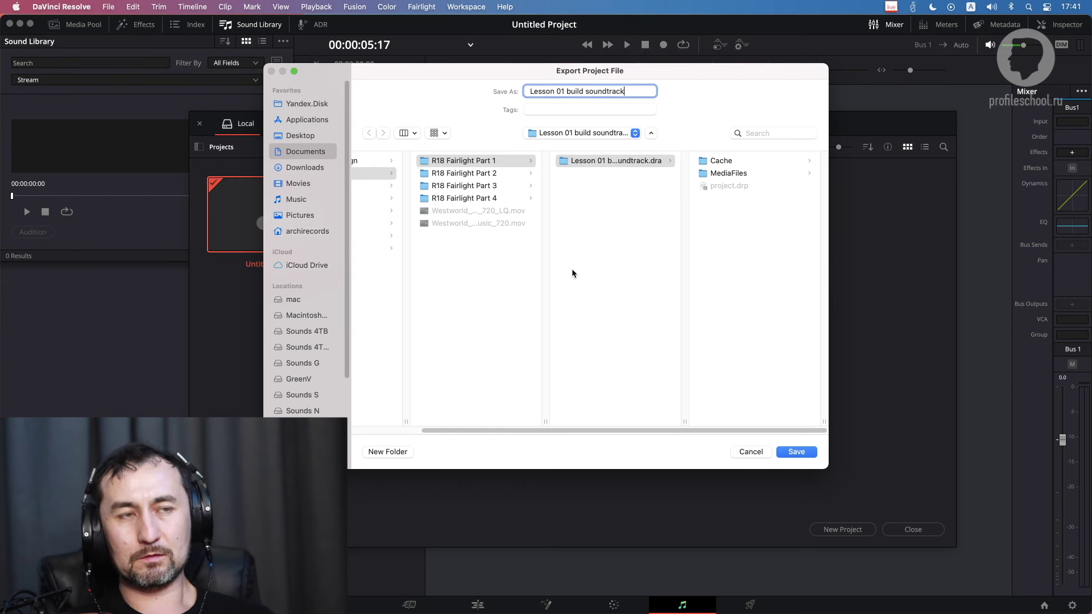
pyautogui.press('Return')
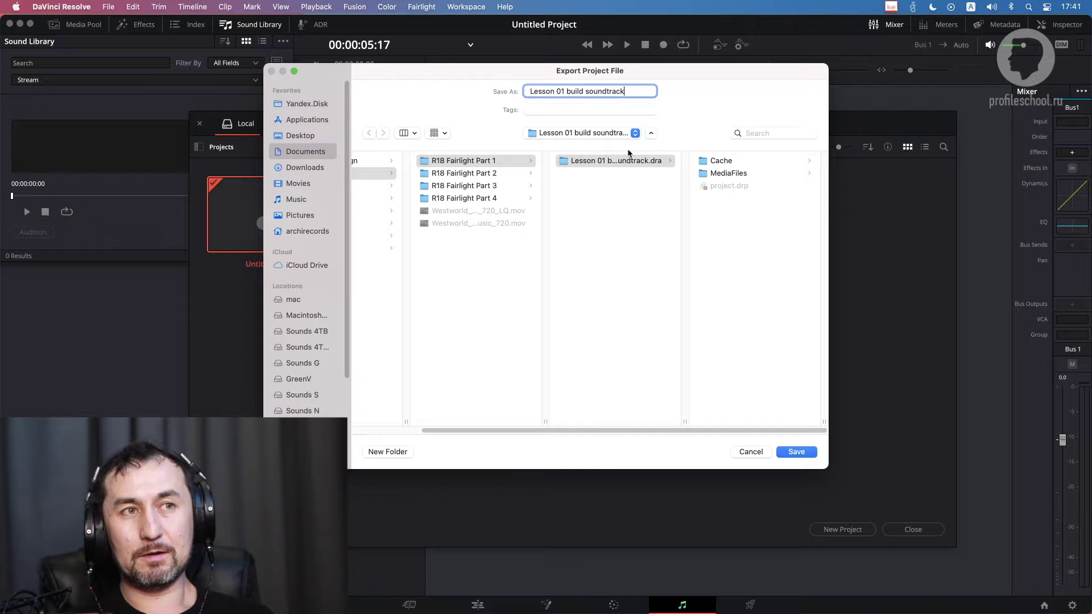
pyautogui.doubleClick(433, 210)
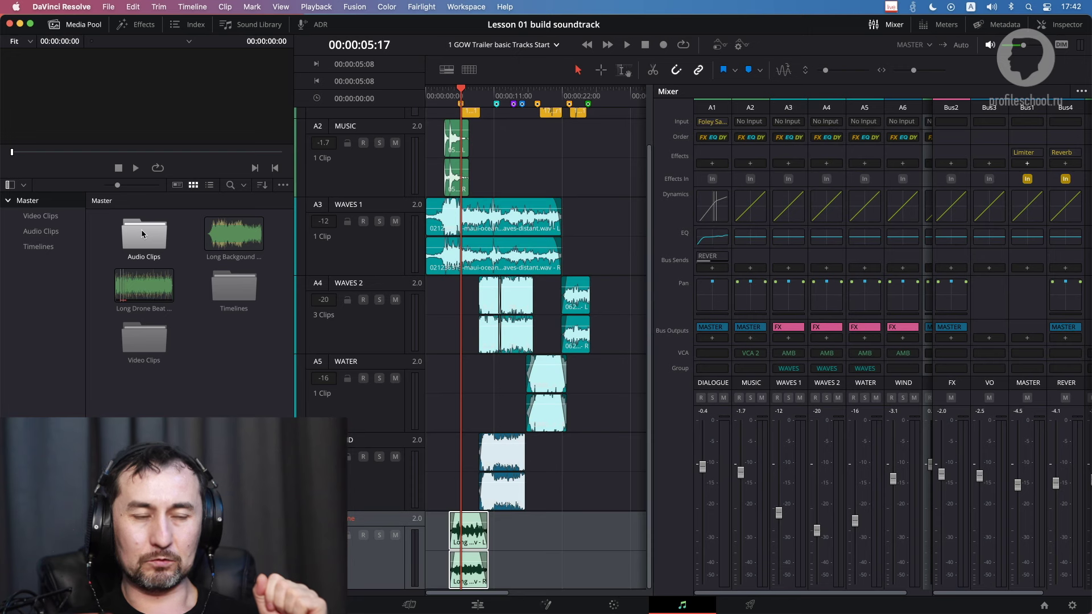
# Hide the mixer, select the WIND clip, play from about 00:36, then select the Audio Clips bin
pyautogui.click(891, 26)
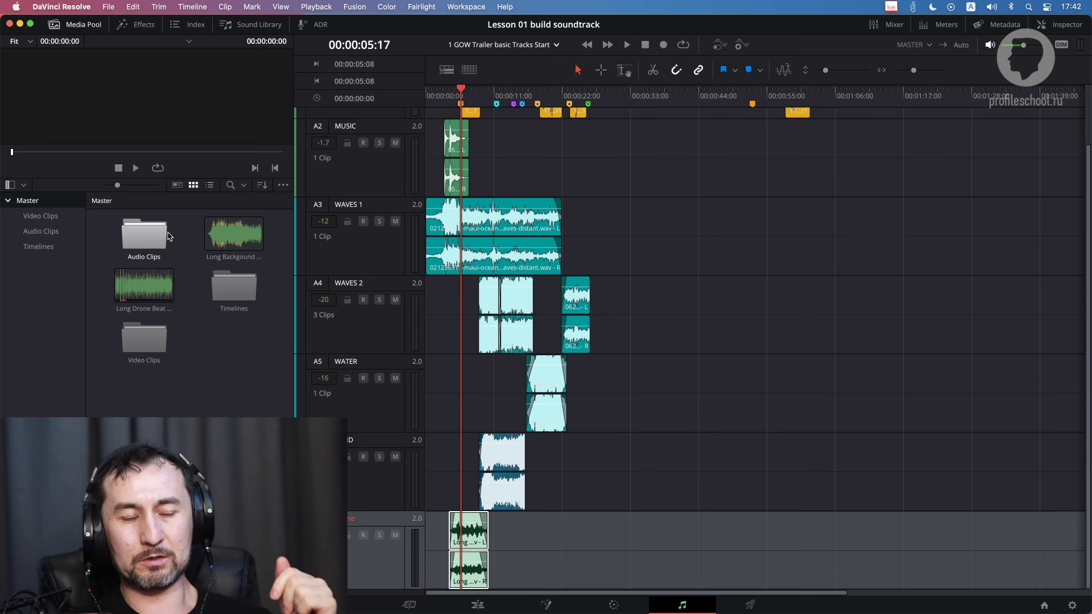
pyautogui.click(501, 468)
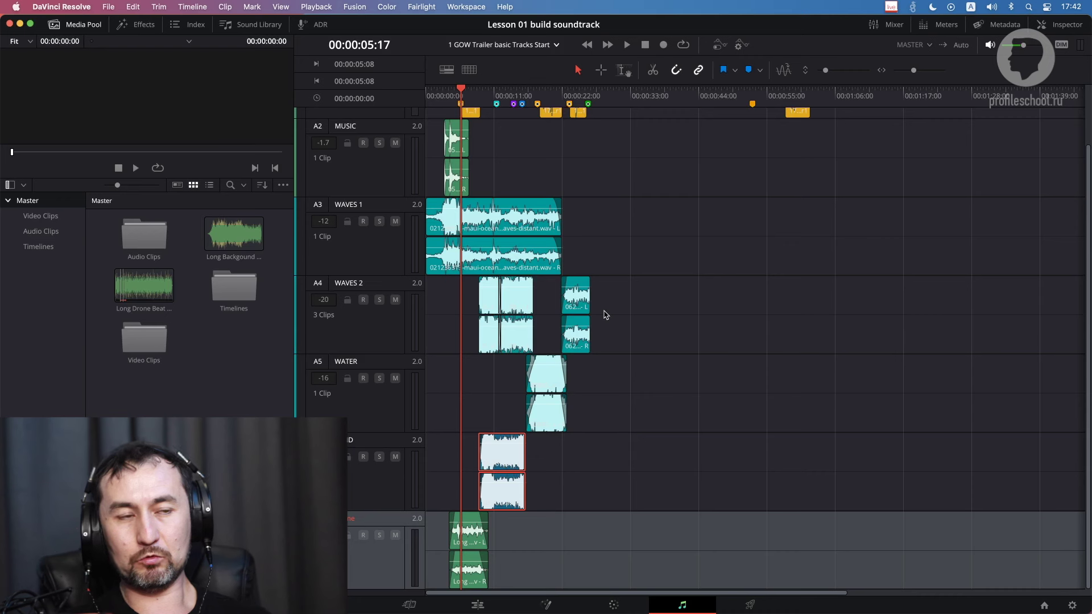
pyautogui.click(651, 98)
pyautogui.press('space')
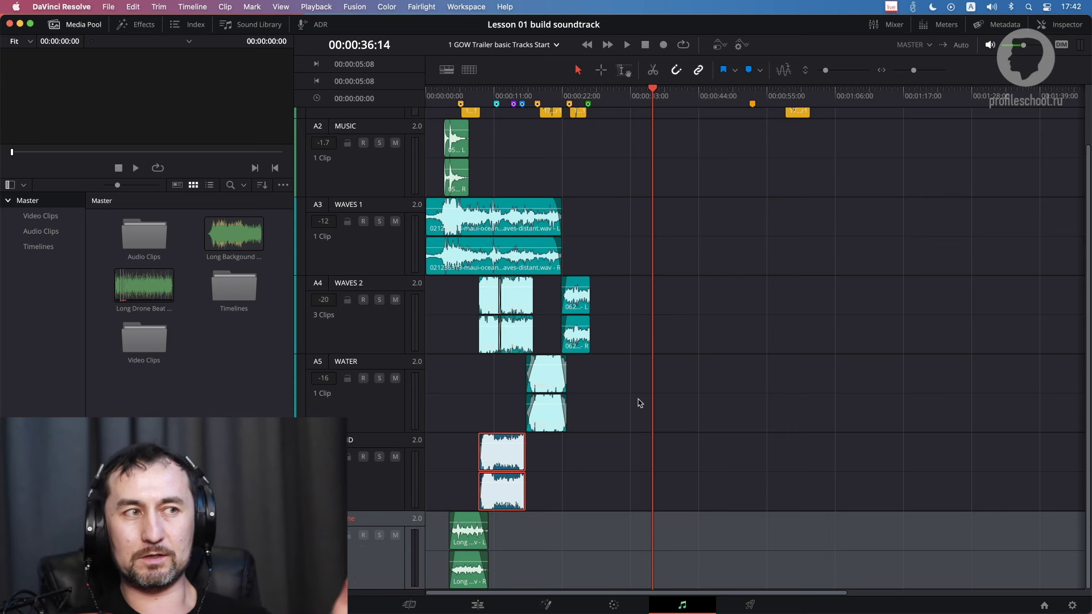
pyautogui.moveTo(506, 445)
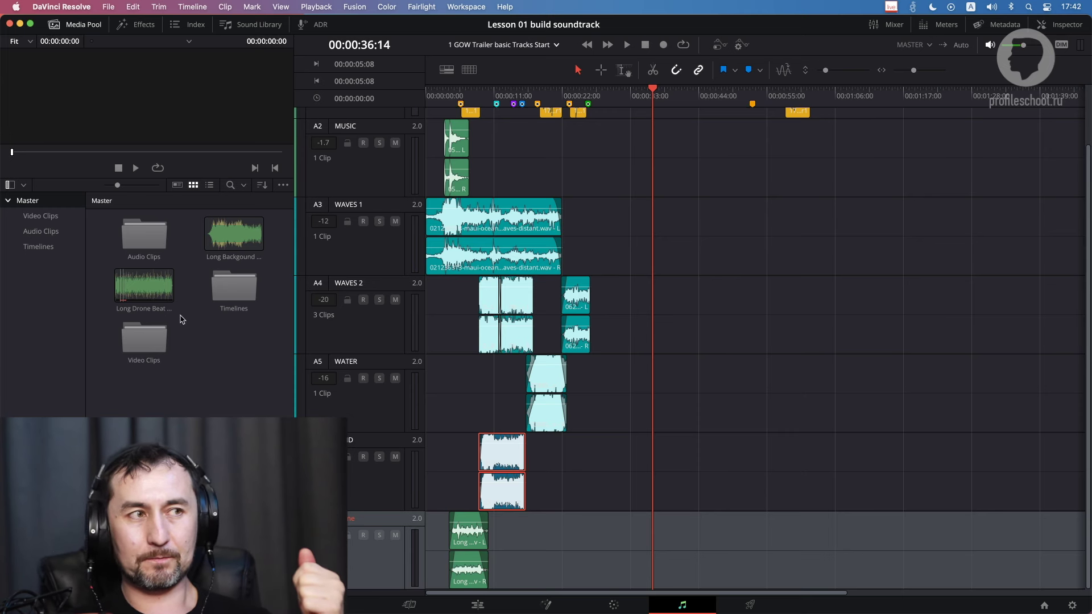
pyautogui.click(144, 233)
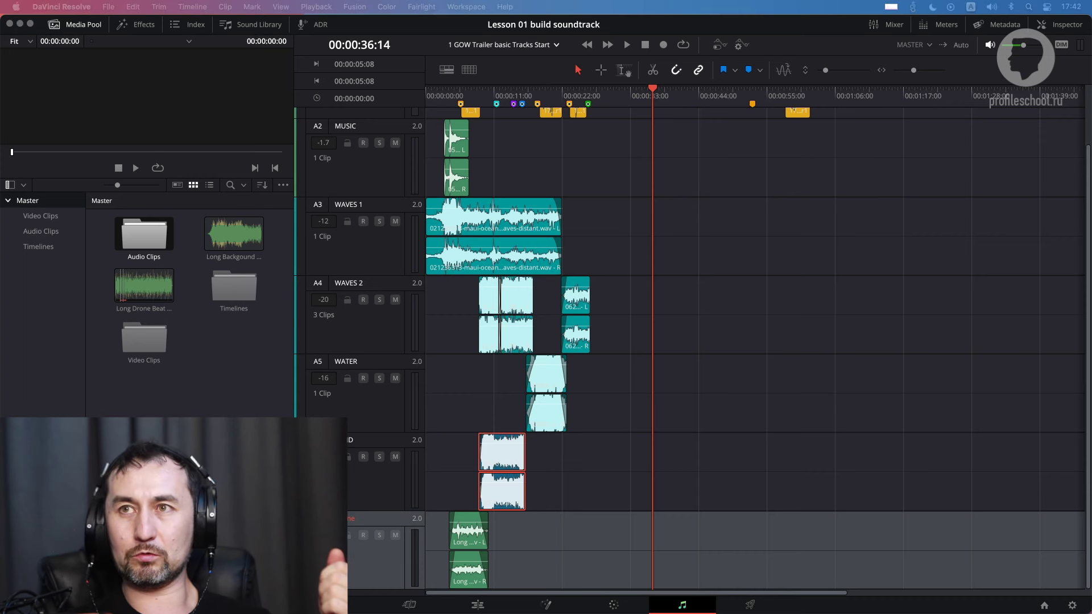
pyautogui.moveTo(738, 236); pyautogui.dragTo(225, 404)
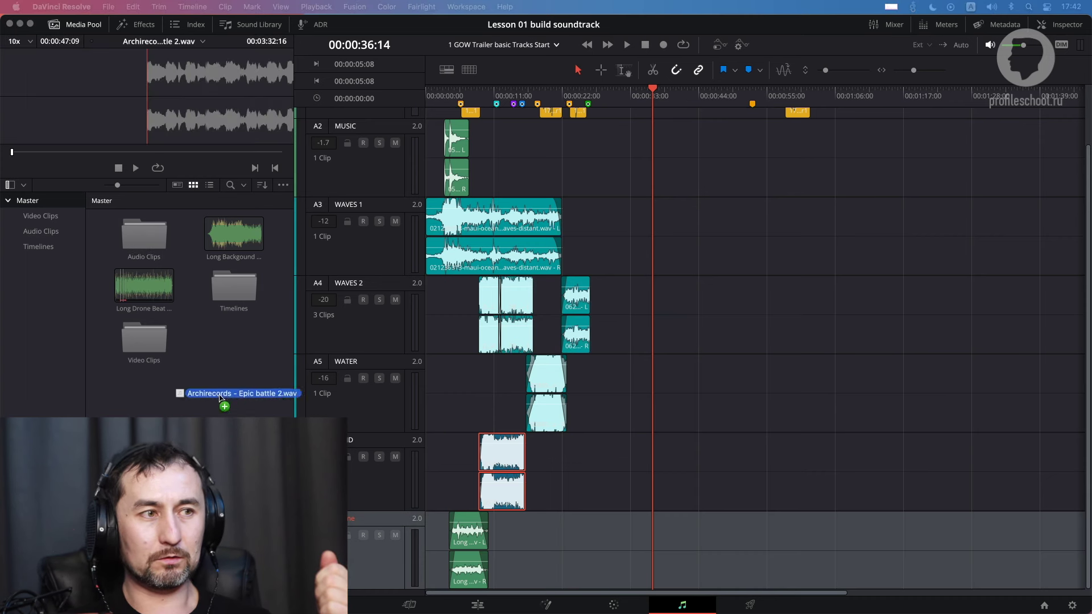
pyautogui.click(159, 251)
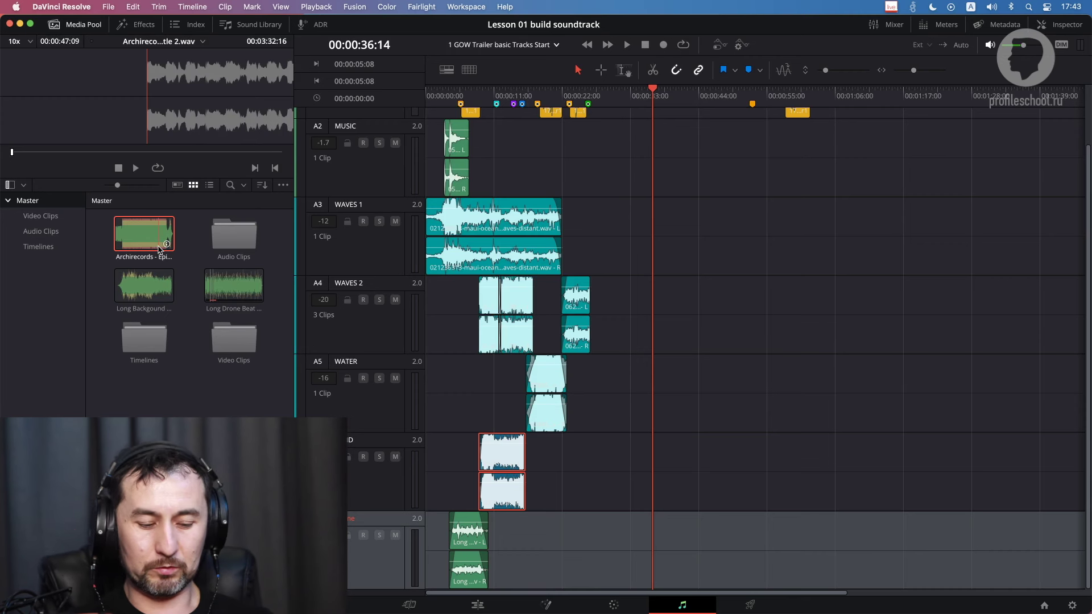
pyautogui.press('Delete')
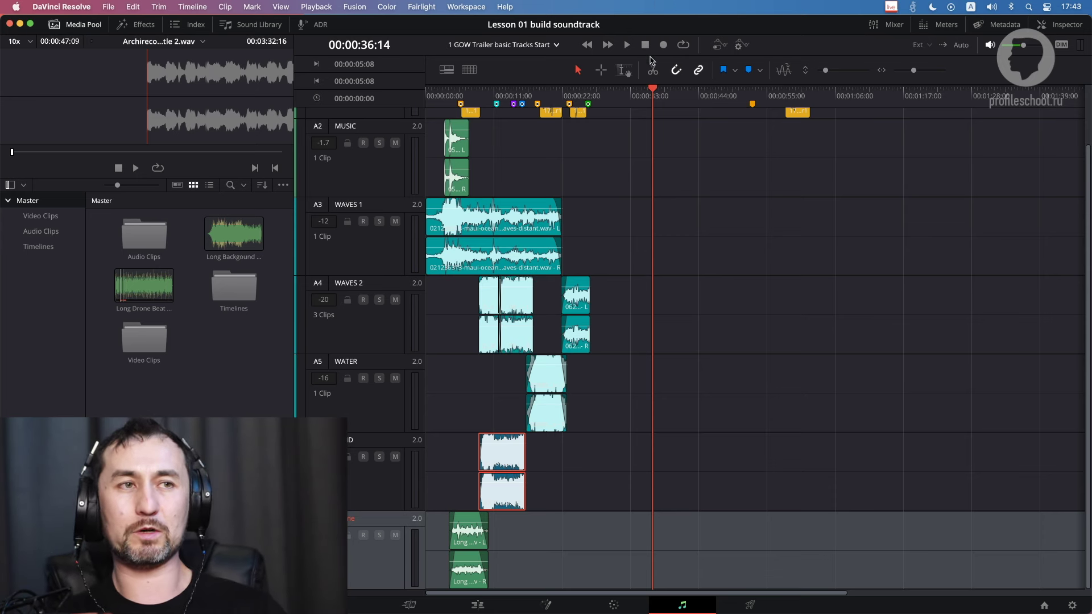
# Park the playhead at 00:00:18:09 and open the Project Manager, moving it to the right
pyautogui.click(540, 96)
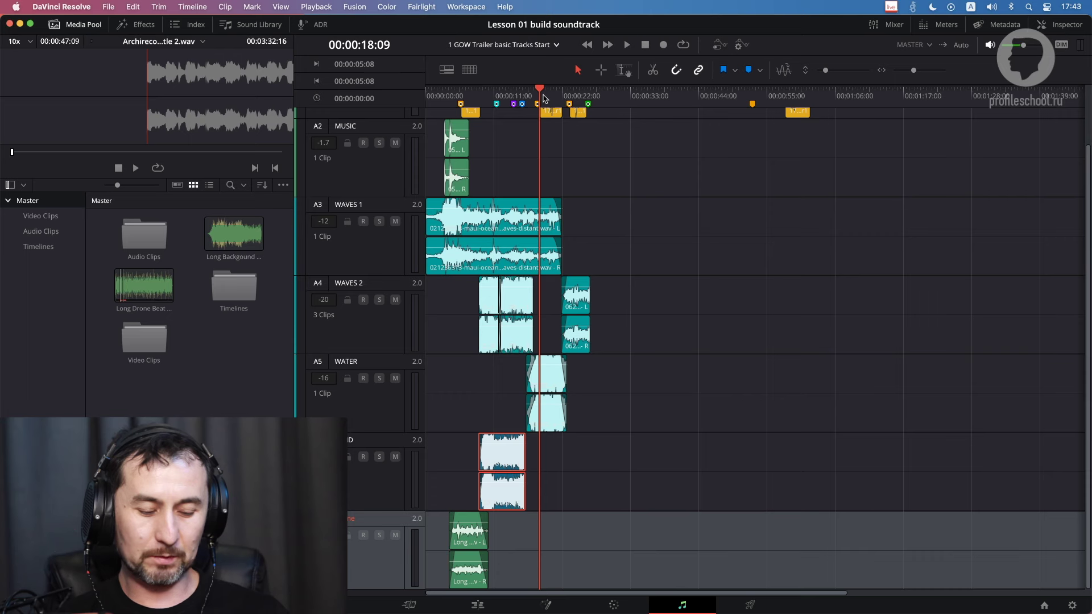
pyautogui.hotkey('shift', '1')
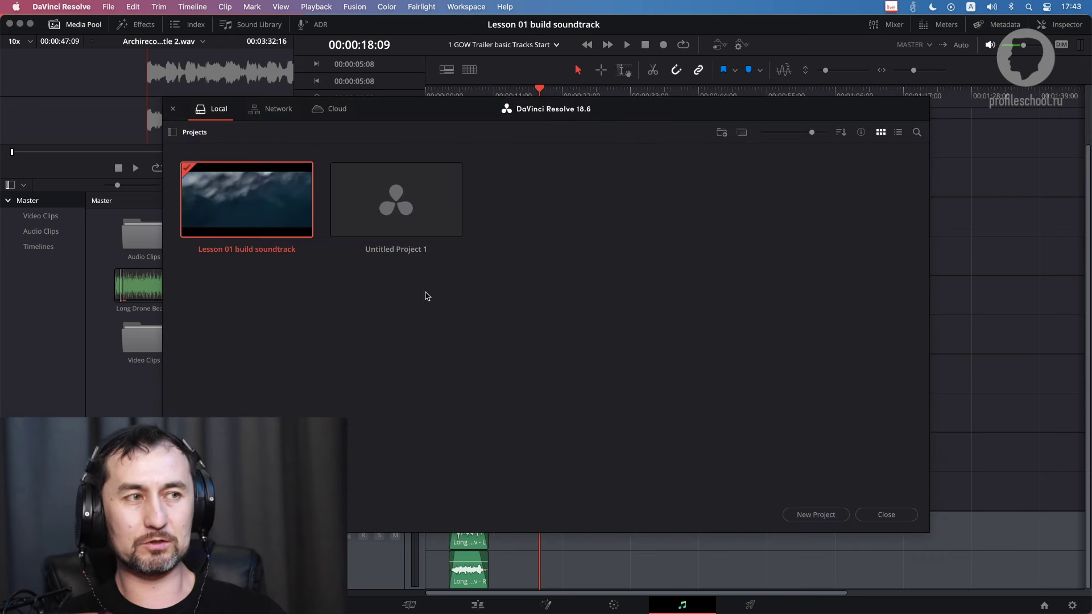
pyautogui.moveTo(594, 117); pyautogui.dragTo(733, 120)
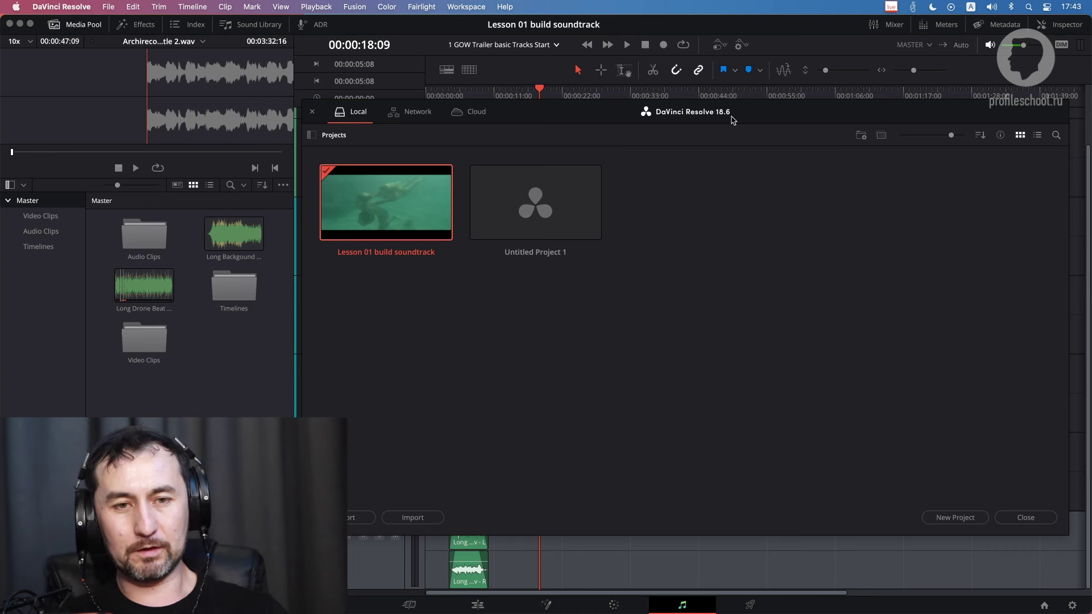